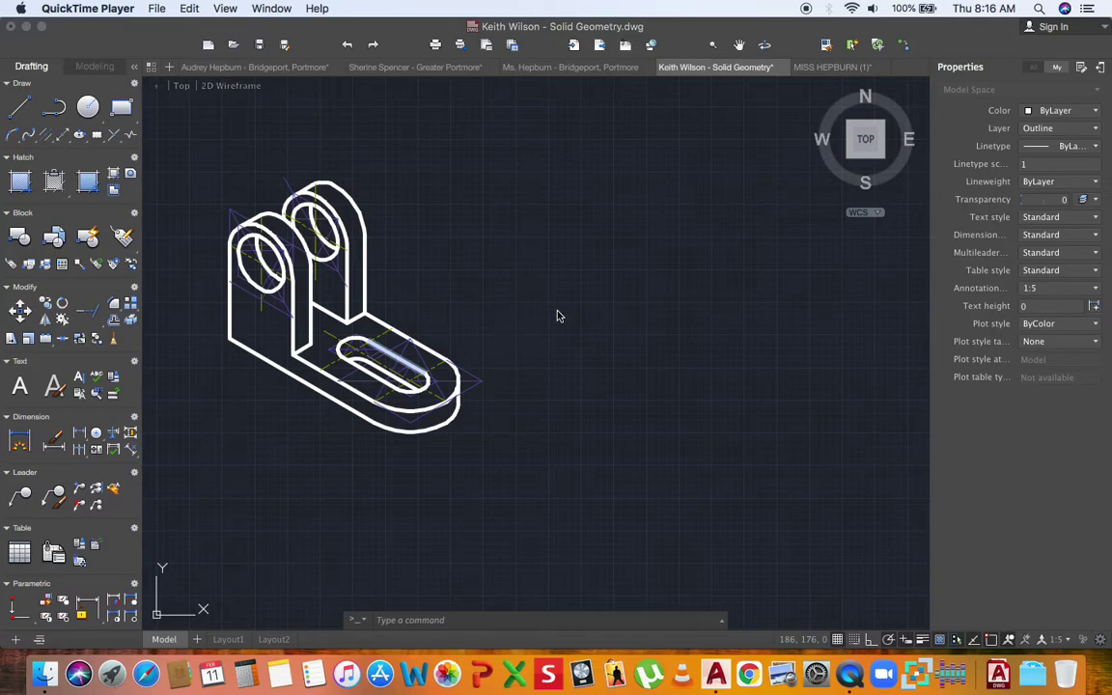
- Draw a view-direction arrow below the isometric bracket's left end, with a shaft about 18 units long at 30° and two short head lines
{"action": "scroll", "coordinate": [556, 310], "scroll_direction": "down", "scroll_amount": 2}
{"action": "scroll", "coordinate": [354, 320], "scroll_direction": "up", "scroll_amount": 3}
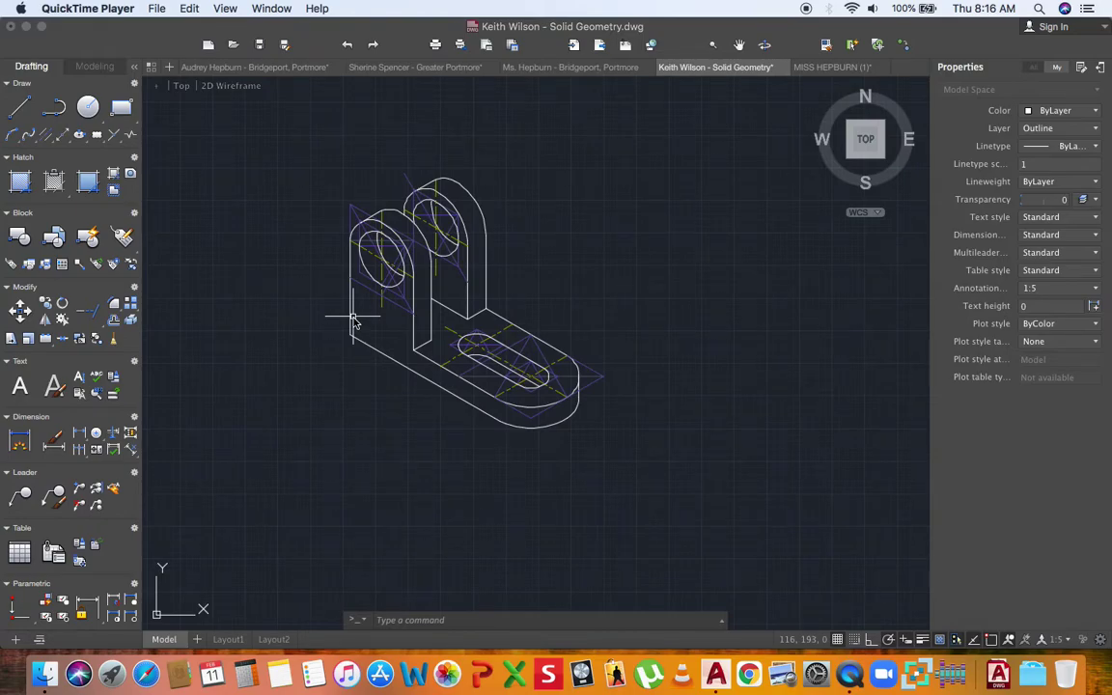
{"action": "left_click", "coordinate": [24, 113]}
{"action": "left_click", "coordinate": [21, 109]}
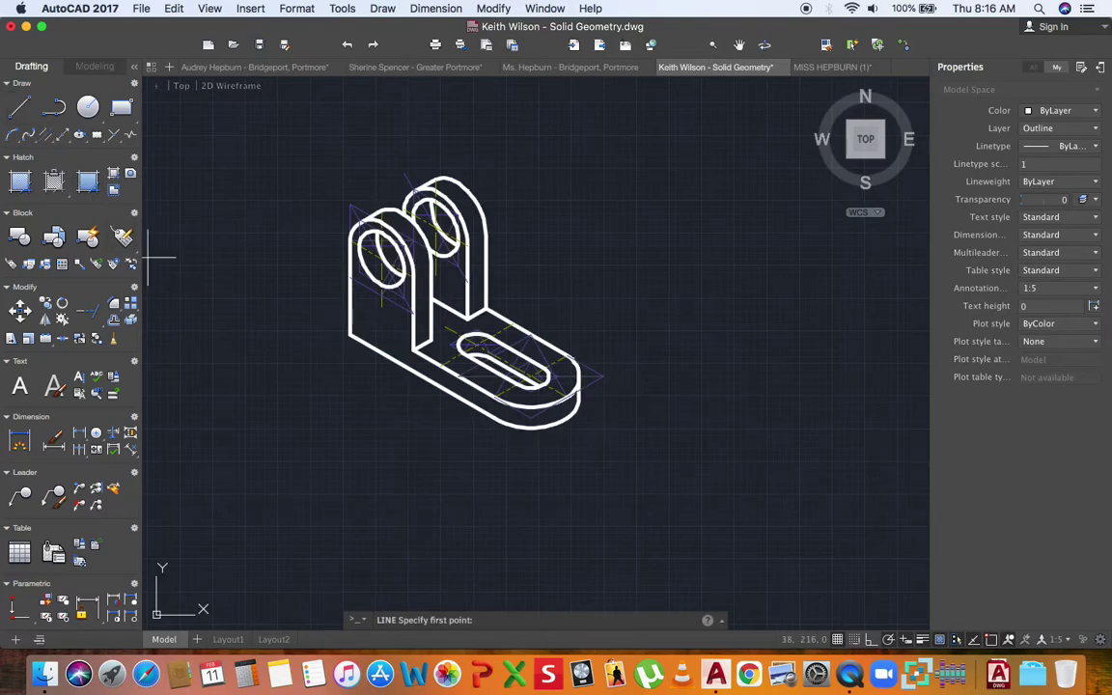
{"action": "left_click", "coordinate": [318, 450]}
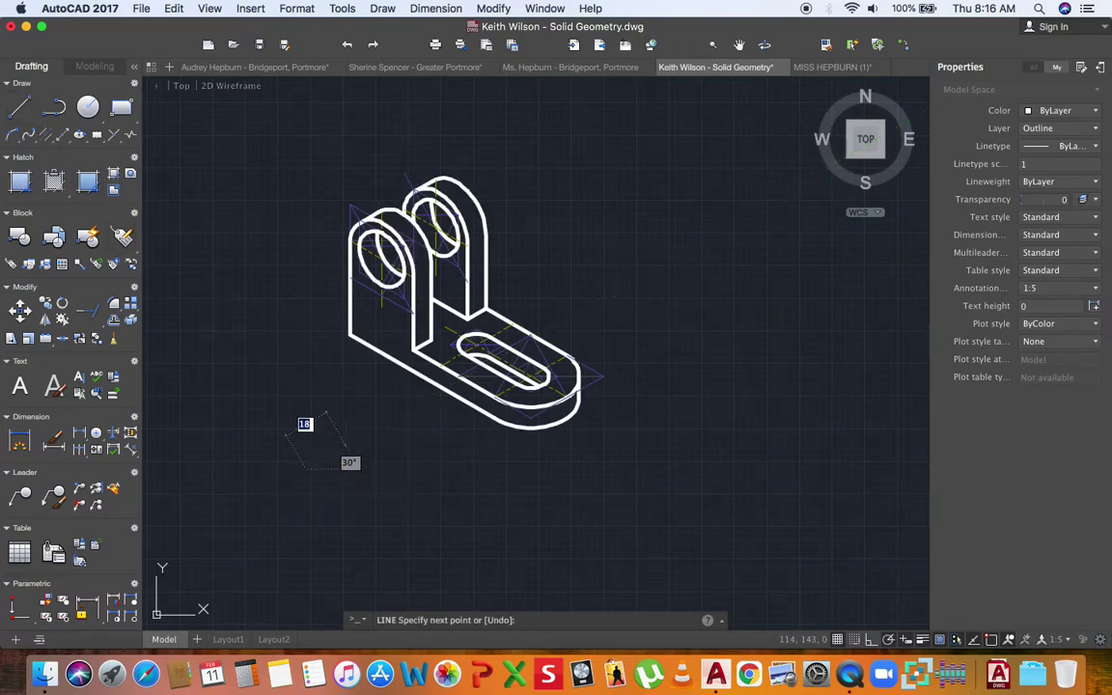
{"action": "scroll", "coordinate": [336, 447], "scroll_direction": "up", "scroll_amount": 3}
{"action": "left_click", "coordinate": [335, 448]}
{"action": "key", "text": "Escape"}
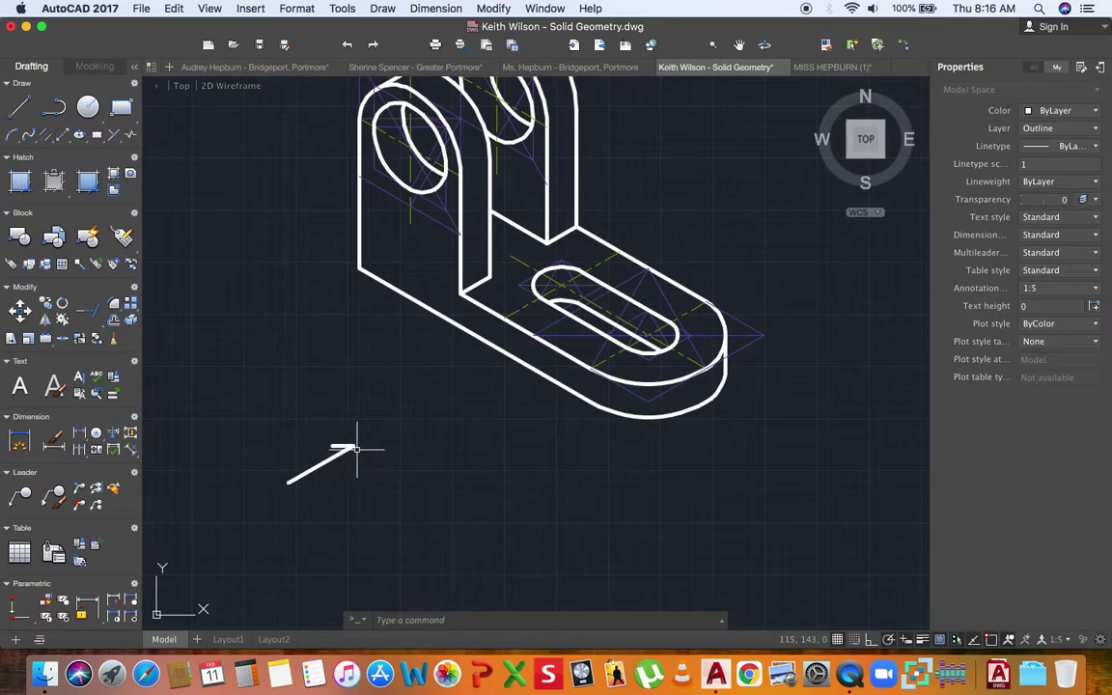
{"action": "key", "text": "Return"}
{"action": "left_click", "coordinate": [333, 452]}
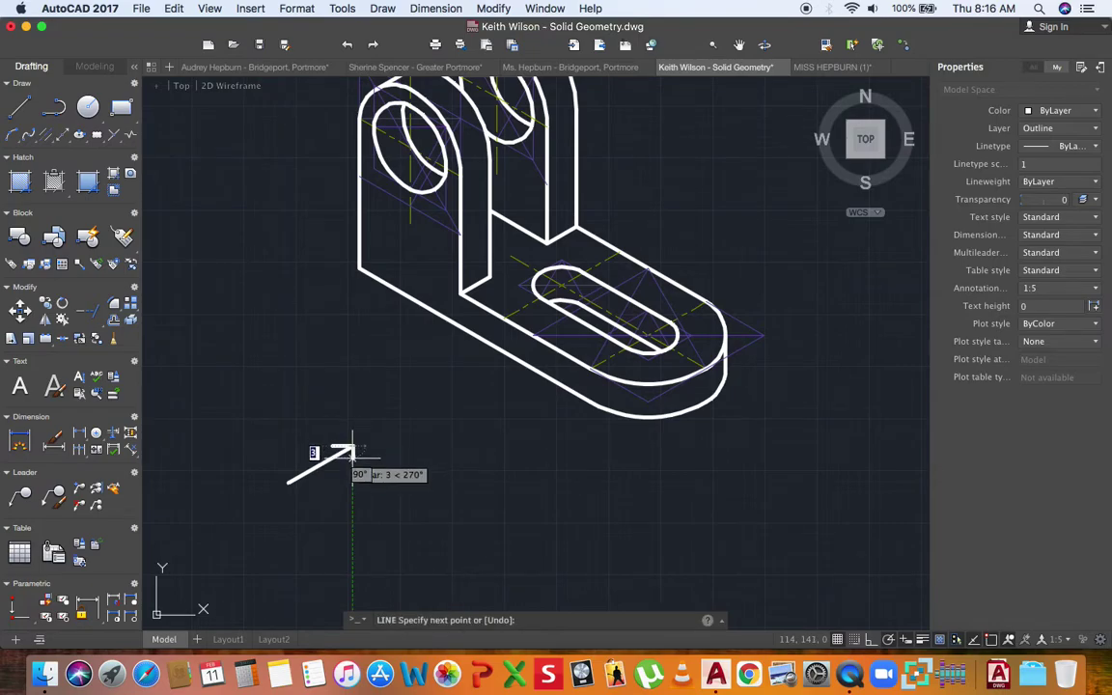
{"action": "left_click", "coordinate": [353, 458]}
{"action": "key", "text": "Escape"}
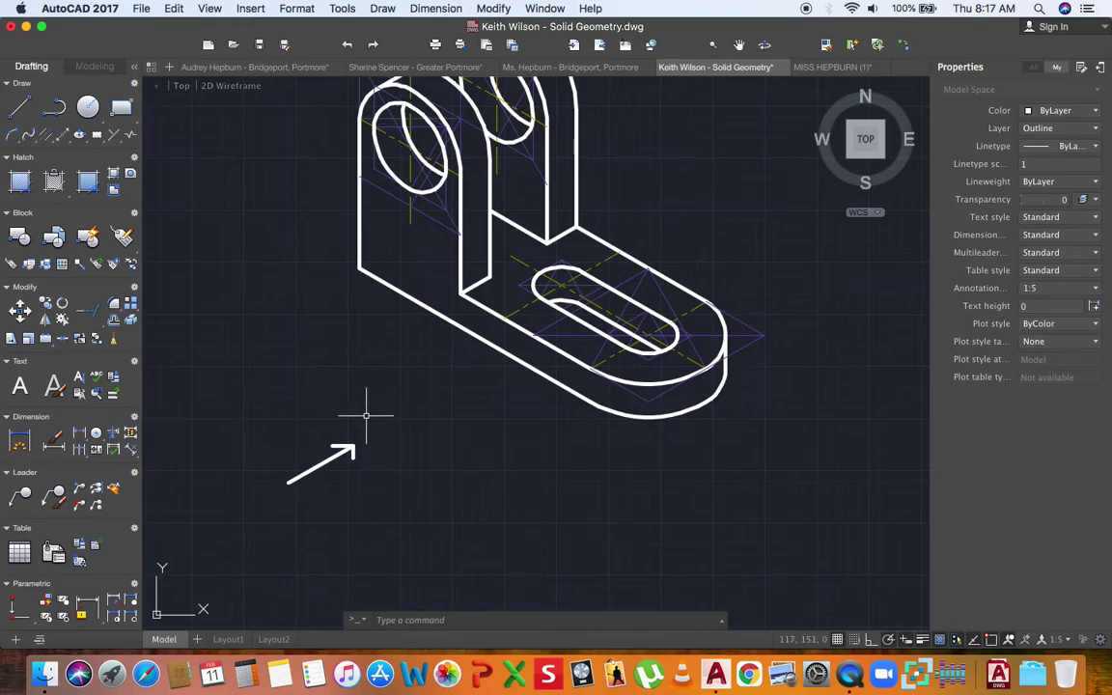
- Display the layer controls with the LAYERS command and keep Outline as the current layer
{"action": "scroll", "coordinate": [366, 416], "scroll_direction": "down", "scroll_amount": 5}
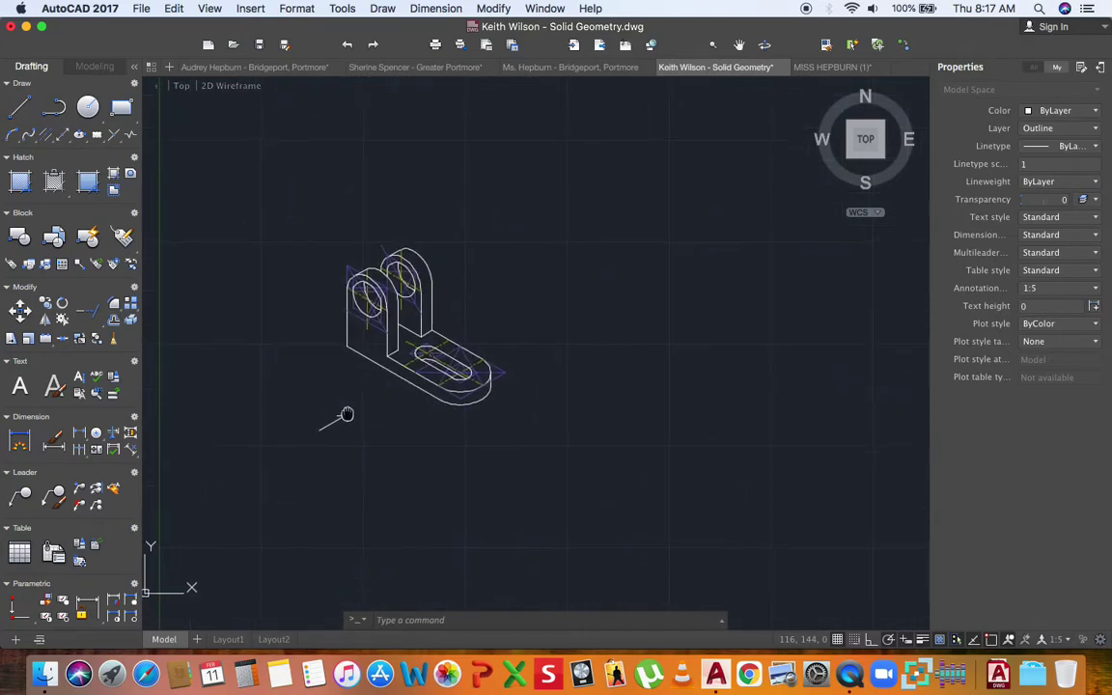
{"action": "scroll", "coordinate": [329, 421], "scroll_direction": "up", "scroll_amount": 3}
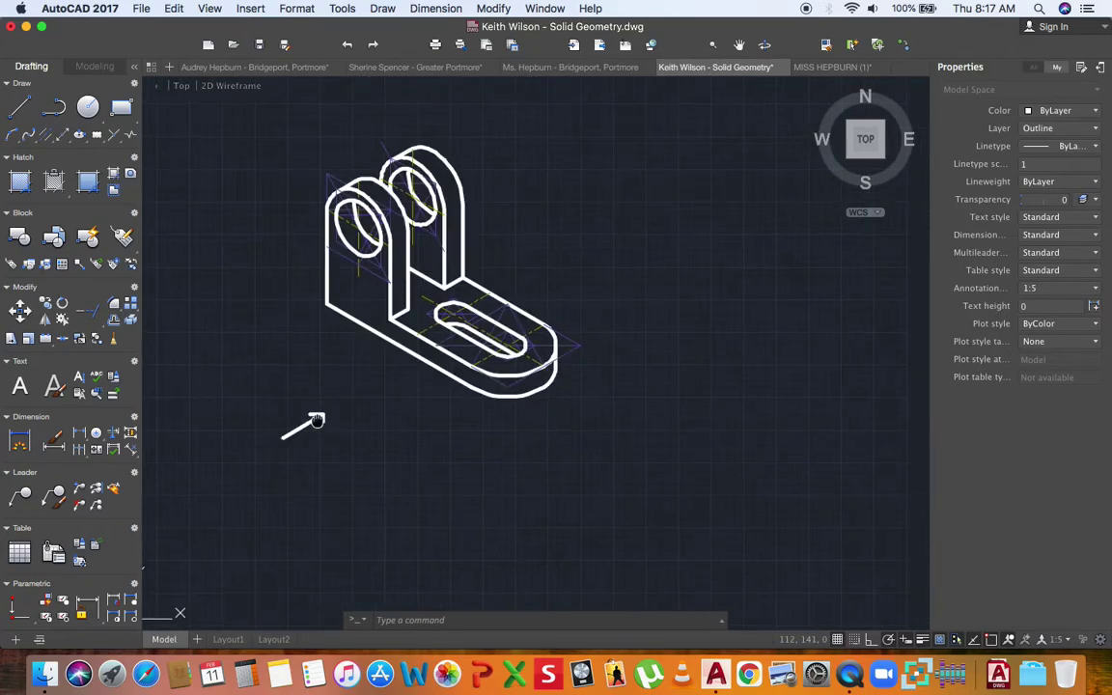
{"action": "middle_click_drag", "start_coordinate": [472, 422], "coordinate": [422, 441]}
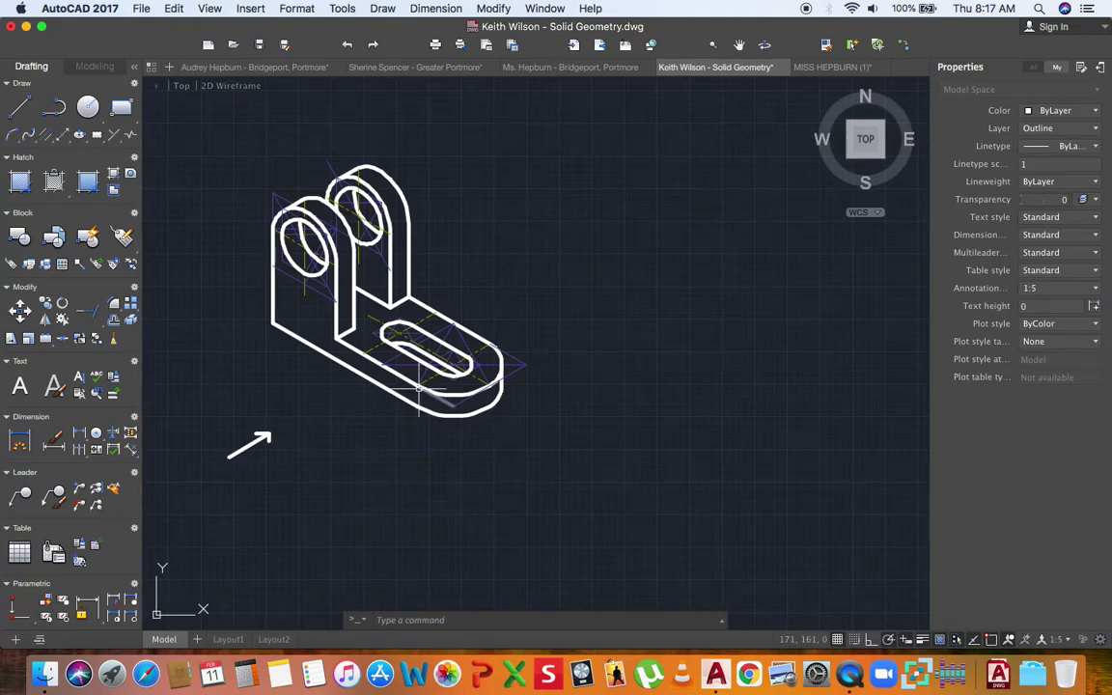
{"action": "middle_click_drag", "start_coordinate": [411, 368], "coordinate": [354, 362]}
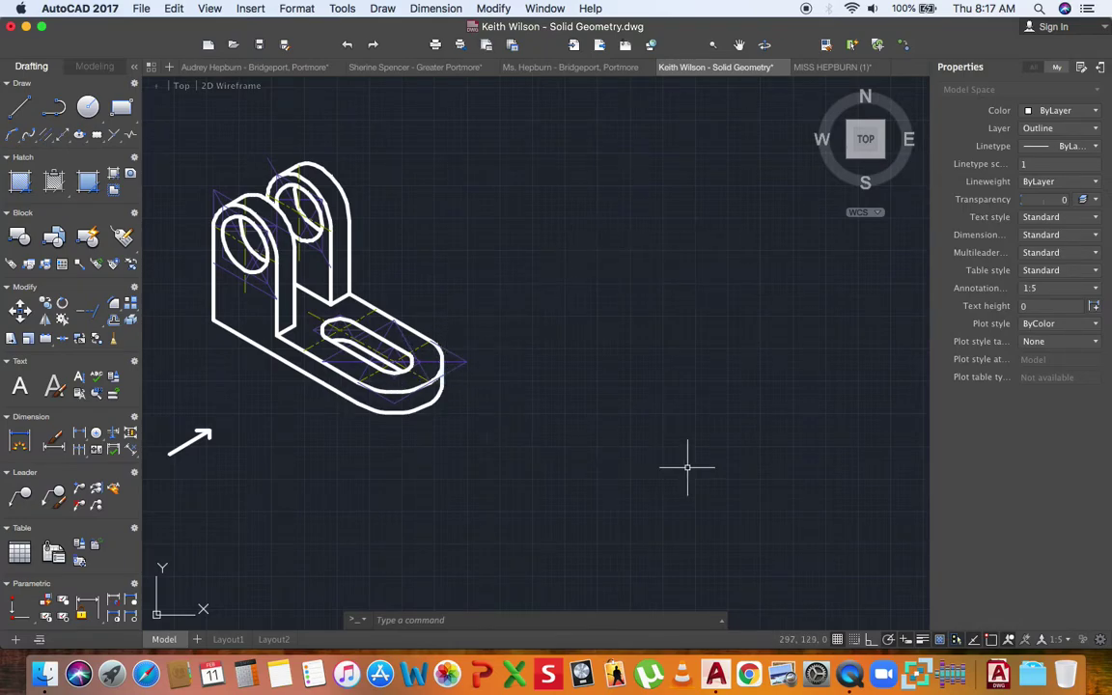
{"action": "type", "text": "layers"}
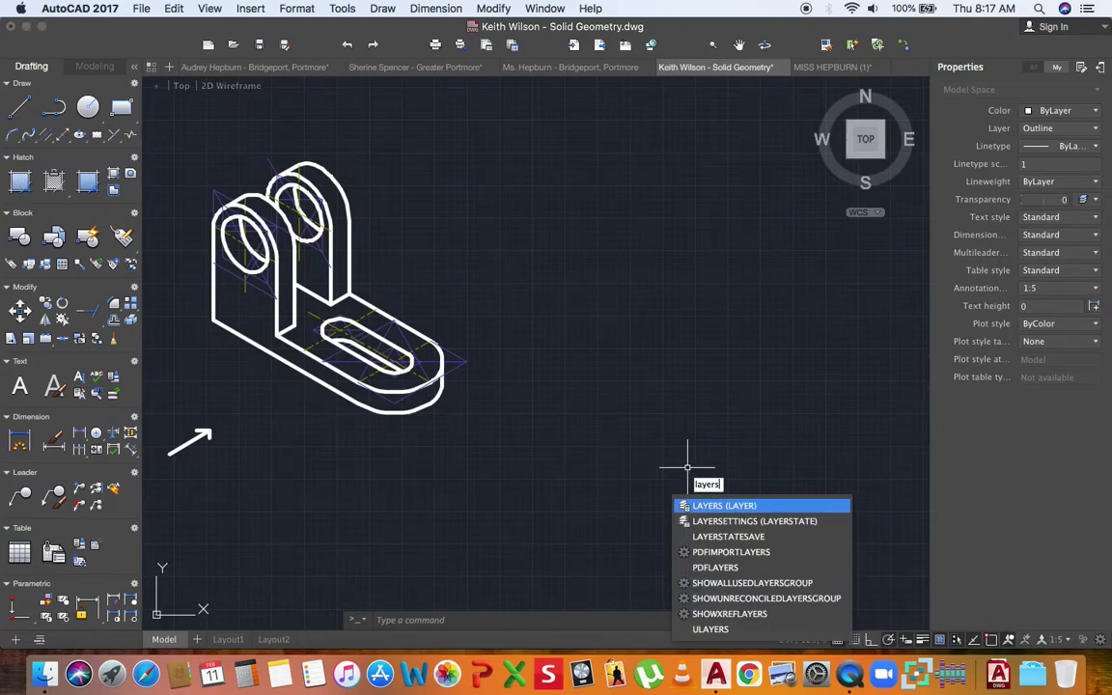
{"action": "key", "text": "Return"}
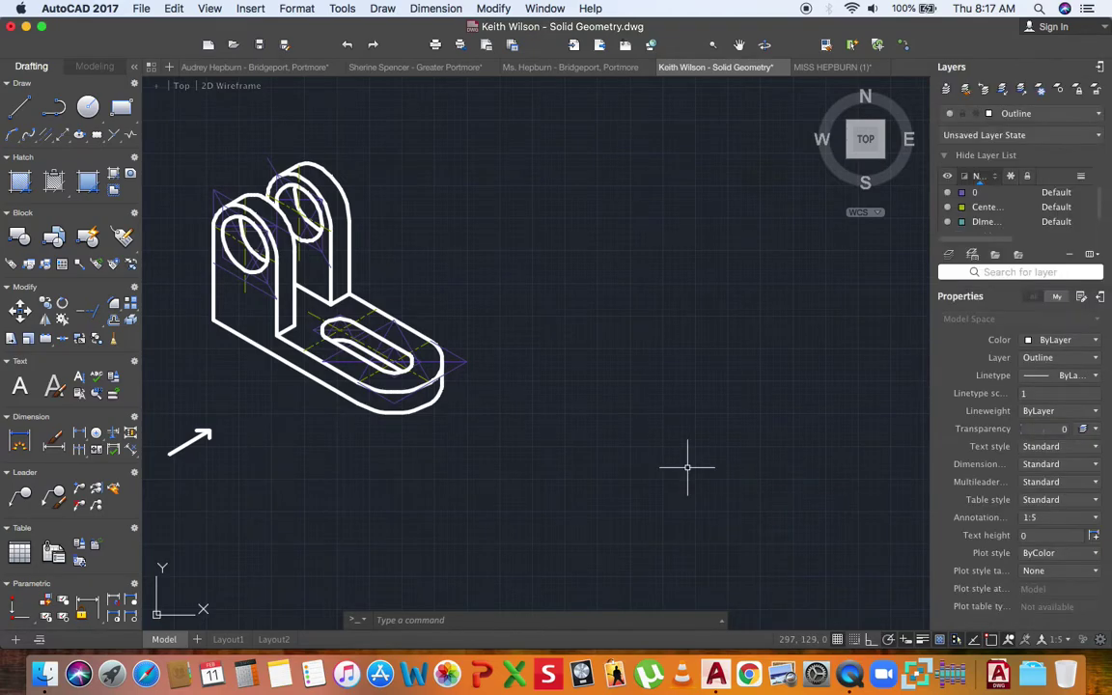
{"action": "left_click", "coordinate": [1046, 116]}
{"action": "left_click", "coordinate": [1046, 115]}
{"action": "scroll", "coordinate": [328, 246], "scroll_direction": "down", "scroll_amount": 2}
{"action": "scroll", "coordinate": [351, 252], "scroll_direction": "down", "scroll_amount": 2}
{"action": "left_click", "coordinate": [20, 107]}
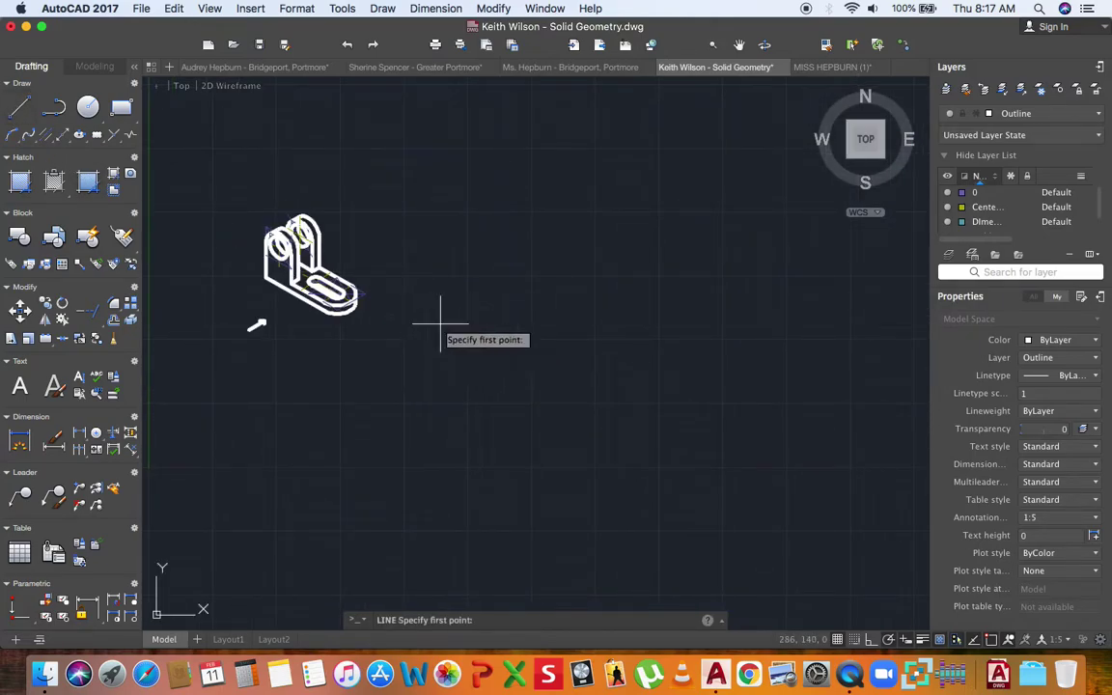
{"action": "scroll", "coordinate": [425, 317], "scroll_direction": "up", "scroll_amount": 2}
{"action": "left_click", "coordinate": [411, 304]}
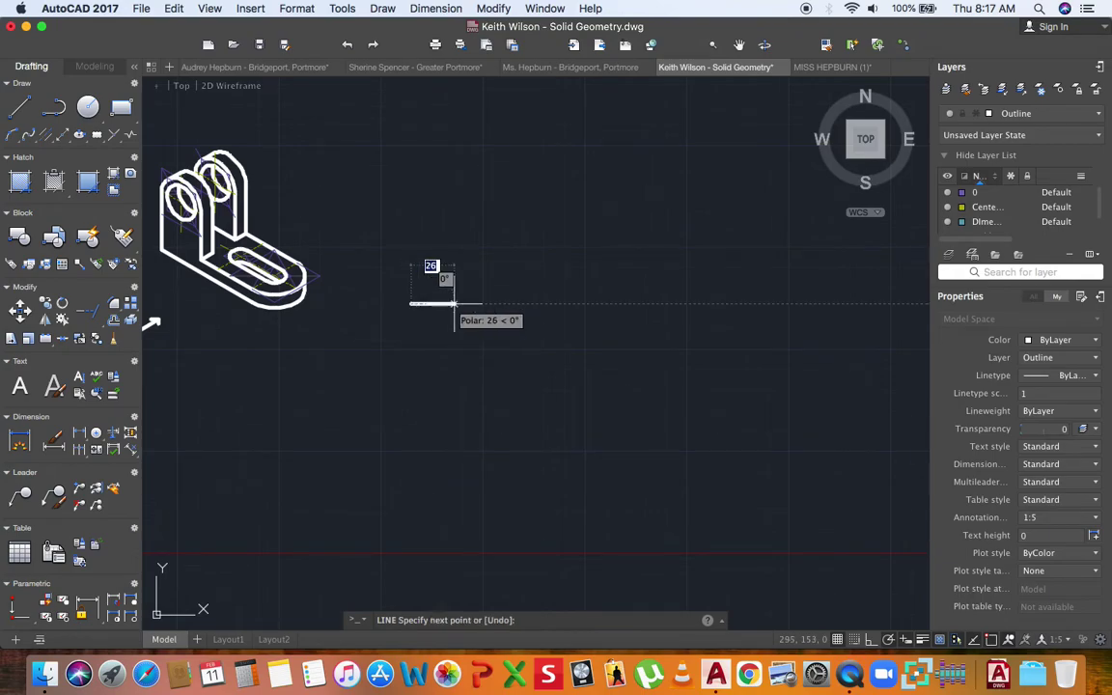
{"action": "key", "text": "Escape"}
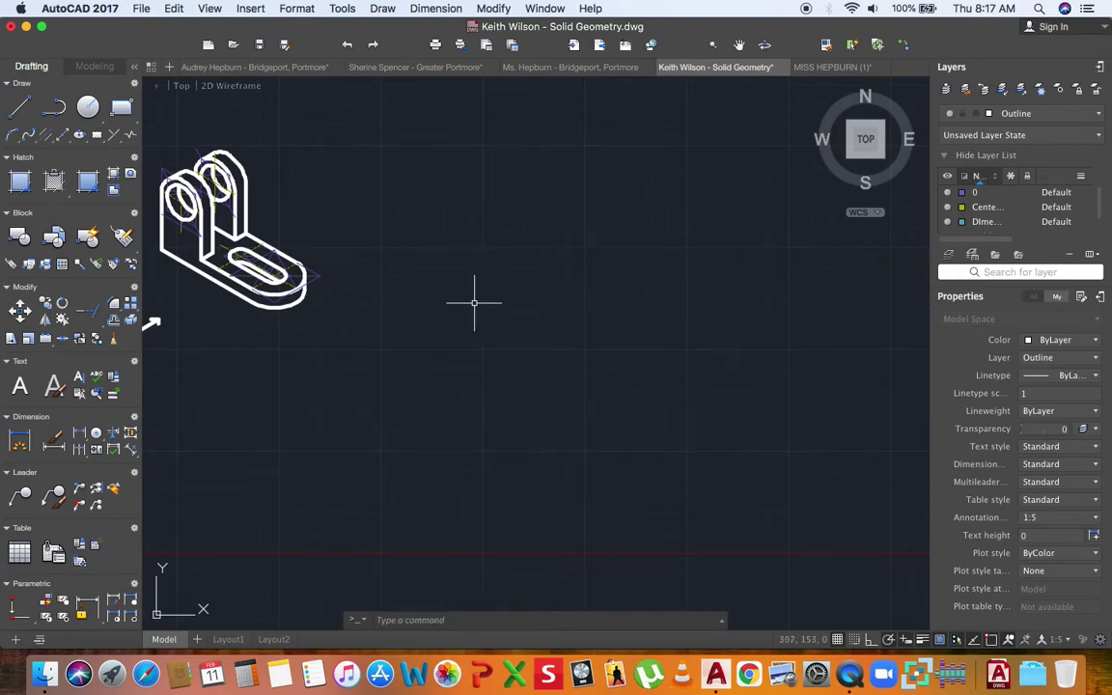
- Draw an 80-unit horizontal base line right of the isometric bracket, with a vertical edge about 8 units high at its right end
{"action": "key", "text": "space"}
{"action": "left_click", "coordinate": [470, 304]}
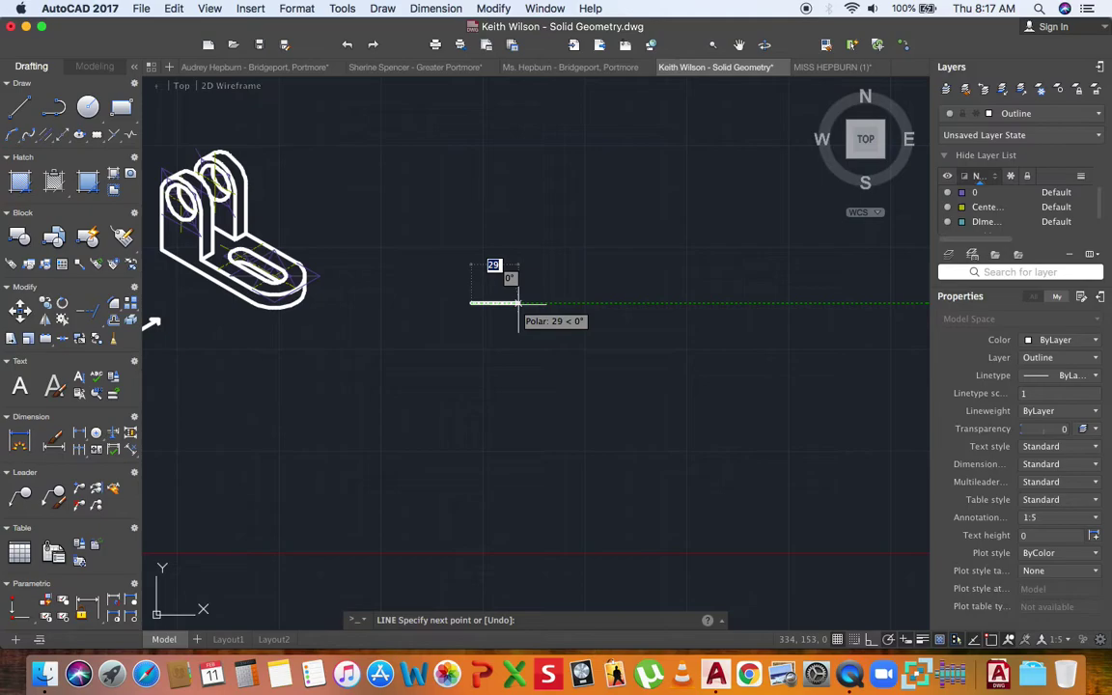
{"action": "type", "text": "80"}
{"action": "key", "text": "Return"}
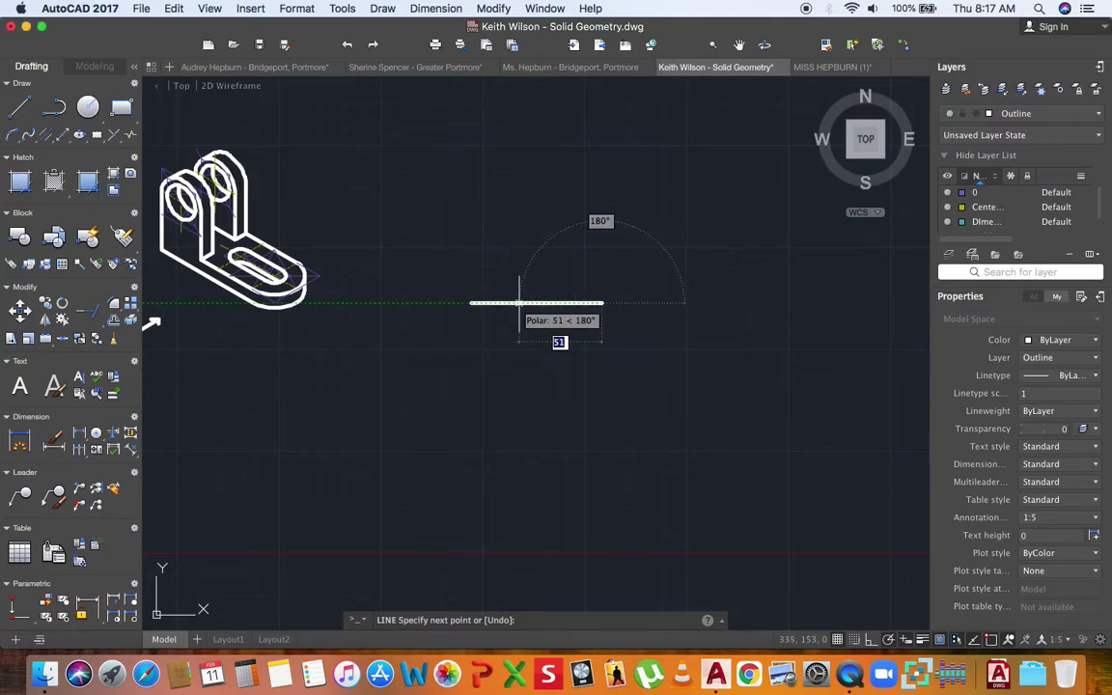
{"action": "scroll", "coordinate": [605, 289], "scroll_direction": "up", "scroll_amount": 2}
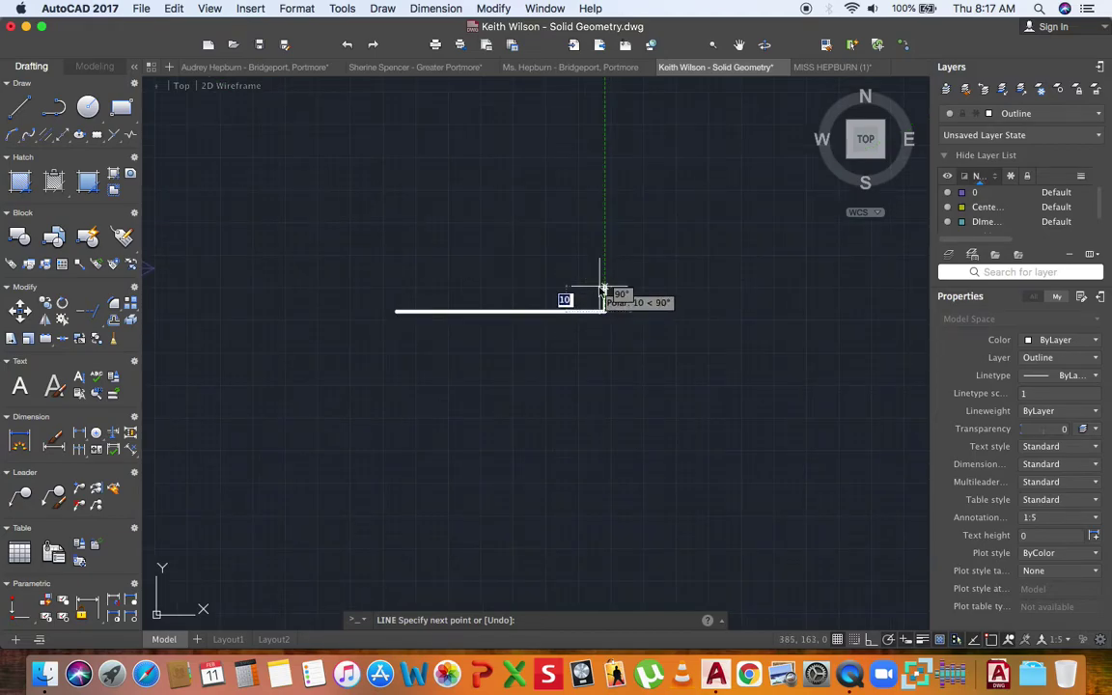
{"action": "left_click", "coordinate": [604, 289]}
{"action": "key", "text": "Escape"}
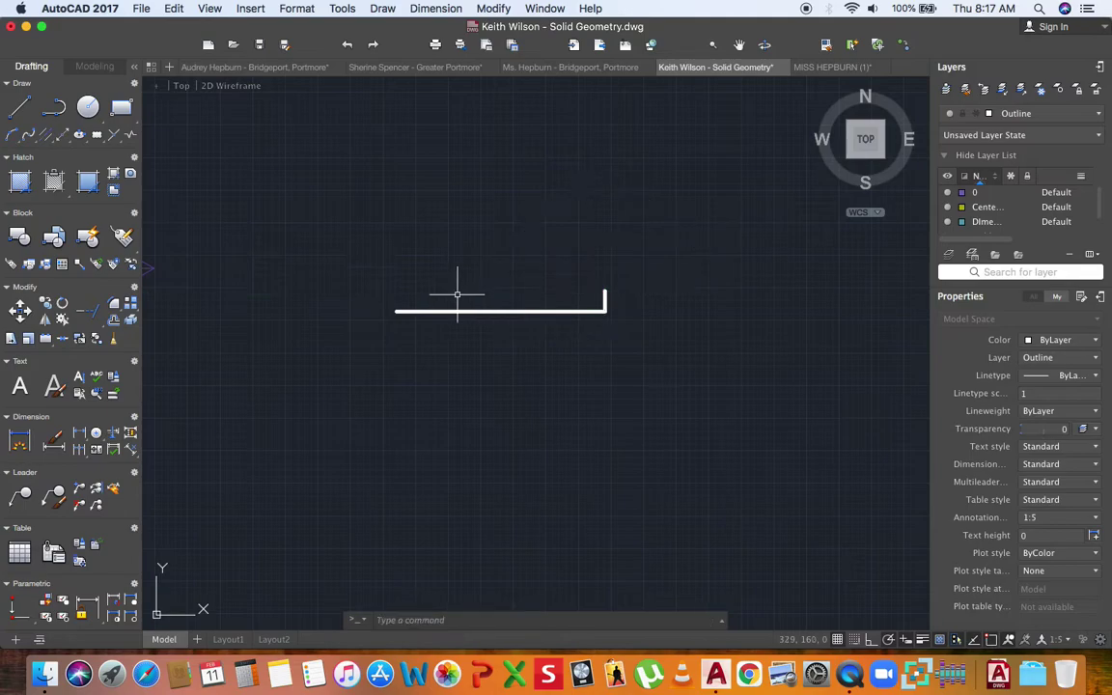
- Draw a 36-unit vertical edge up from the base line's left end and a 28-unit horizontal edge rightward from its top
{"action": "middle_click_drag", "start_coordinate": [457, 294], "coordinate": [454, 340]}
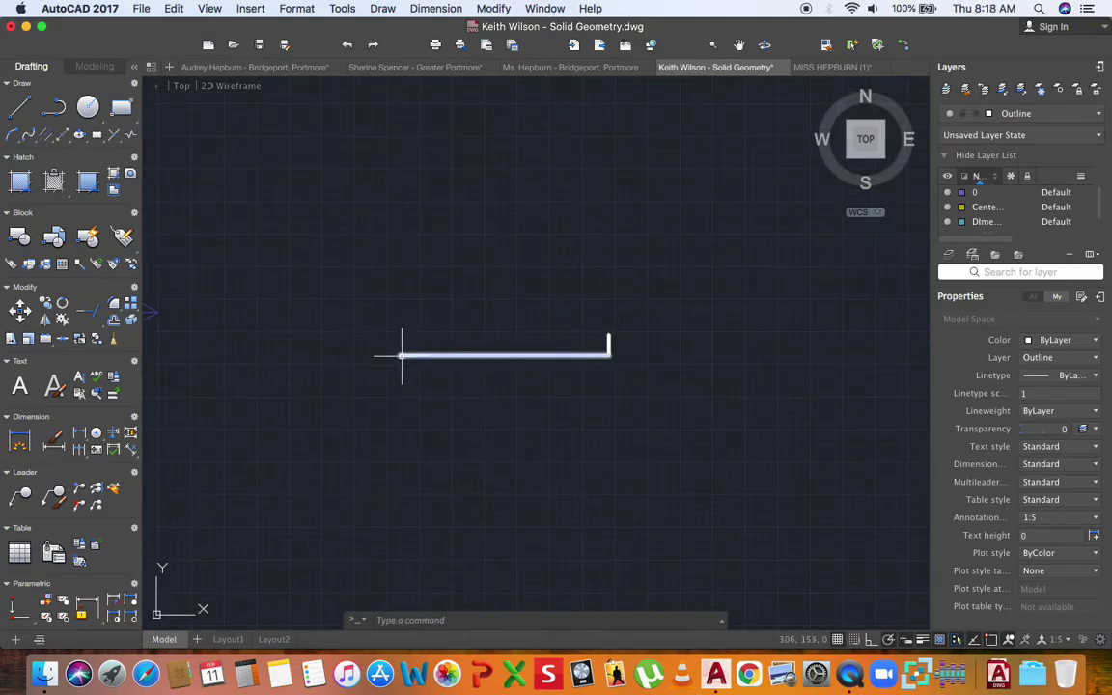
{"action": "type", "text": "l"}
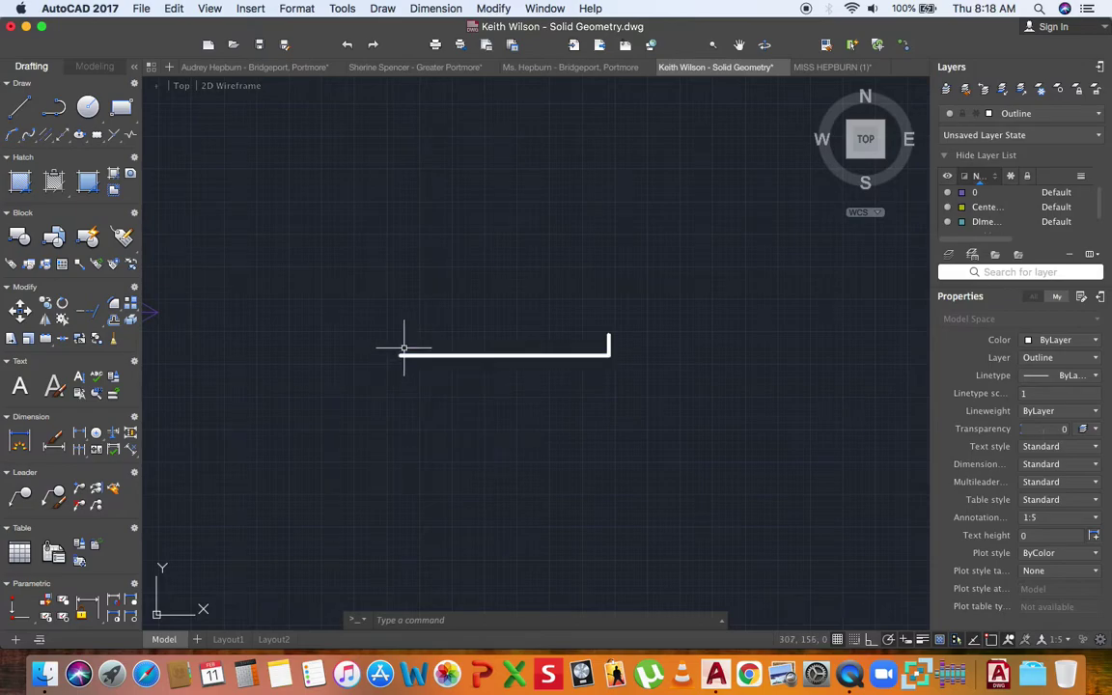
{"action": "key", "text": "Return"}
{"action": "left_click", "coordinate": [402, 355]}
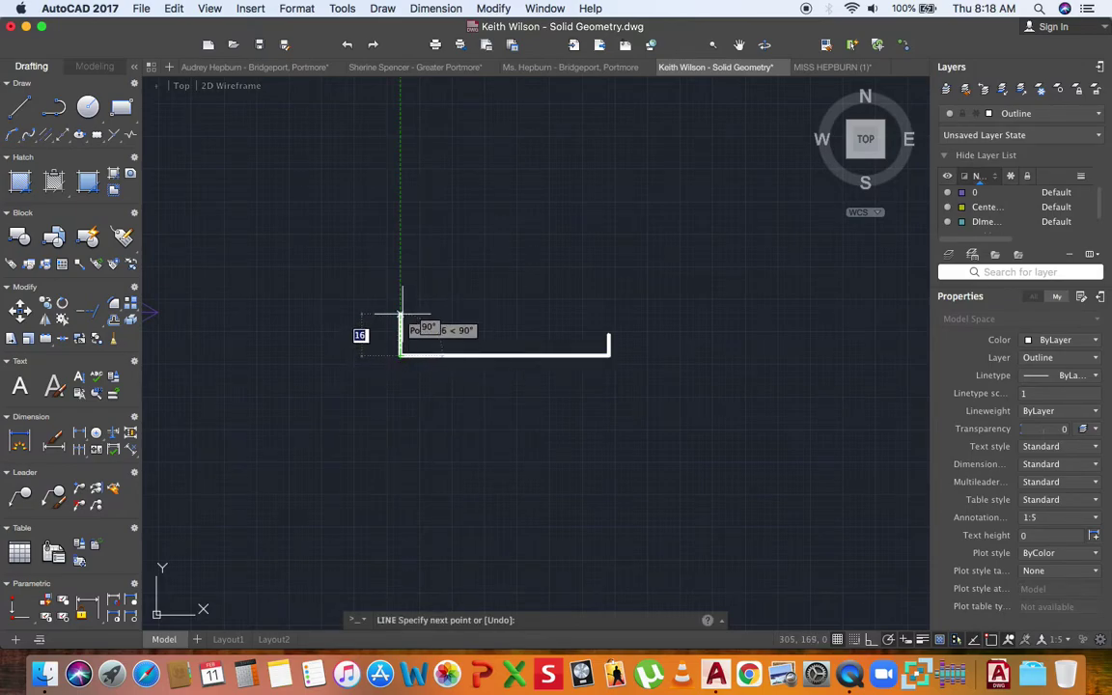
{"action": "type", "text": "36"}
{"action": "key", "text": "Return"}
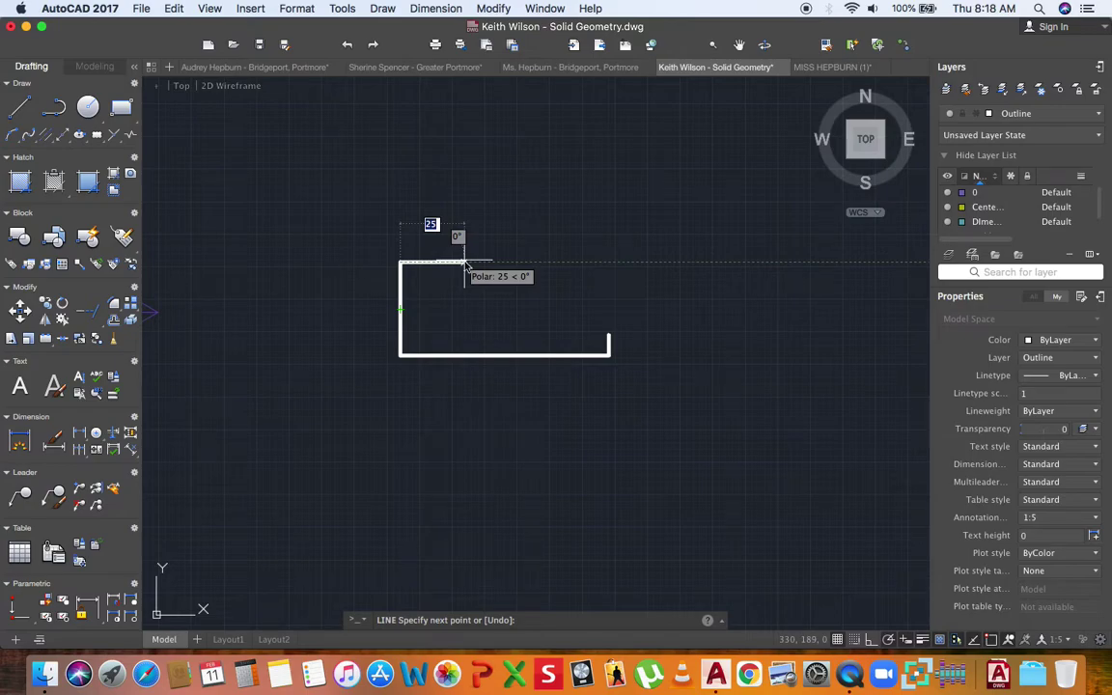
{"action": "type", "text": "28"}
{"action": "key", "text": "Return"}
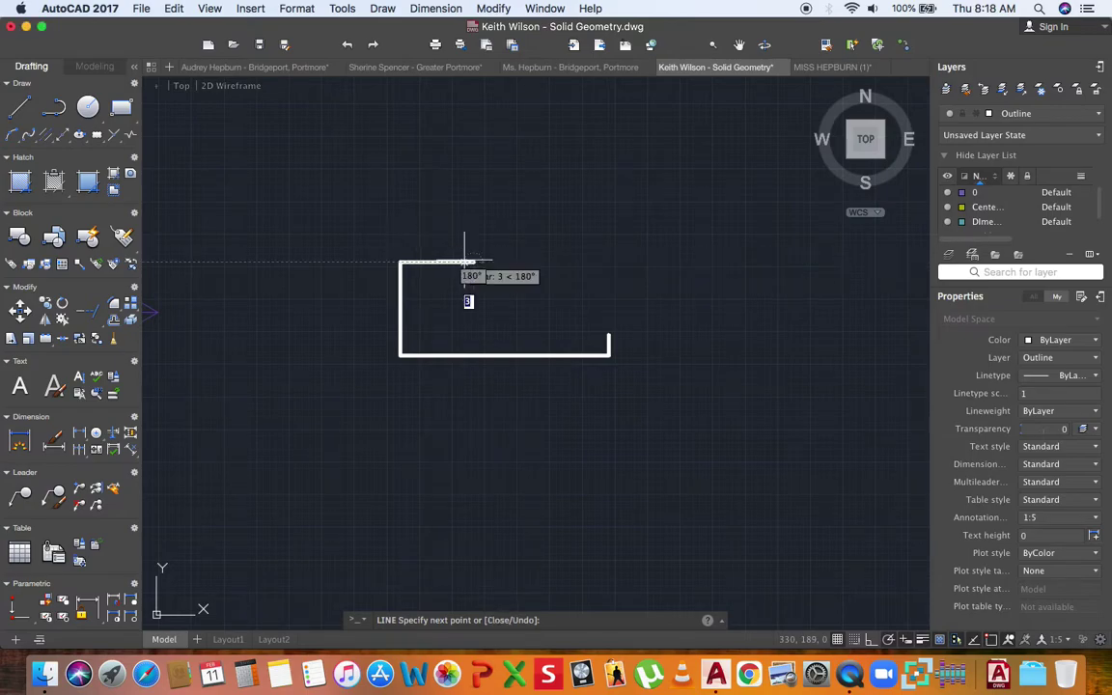
{"action": "key", "text": "Return"}
{"action": "key", "text": "Return"}
- Draw a horizontal line leftward from the short right edge's top, then a vertical line down to it from the upper edge's right end
{"action": "left_click", "coordinate": [609, 334]}
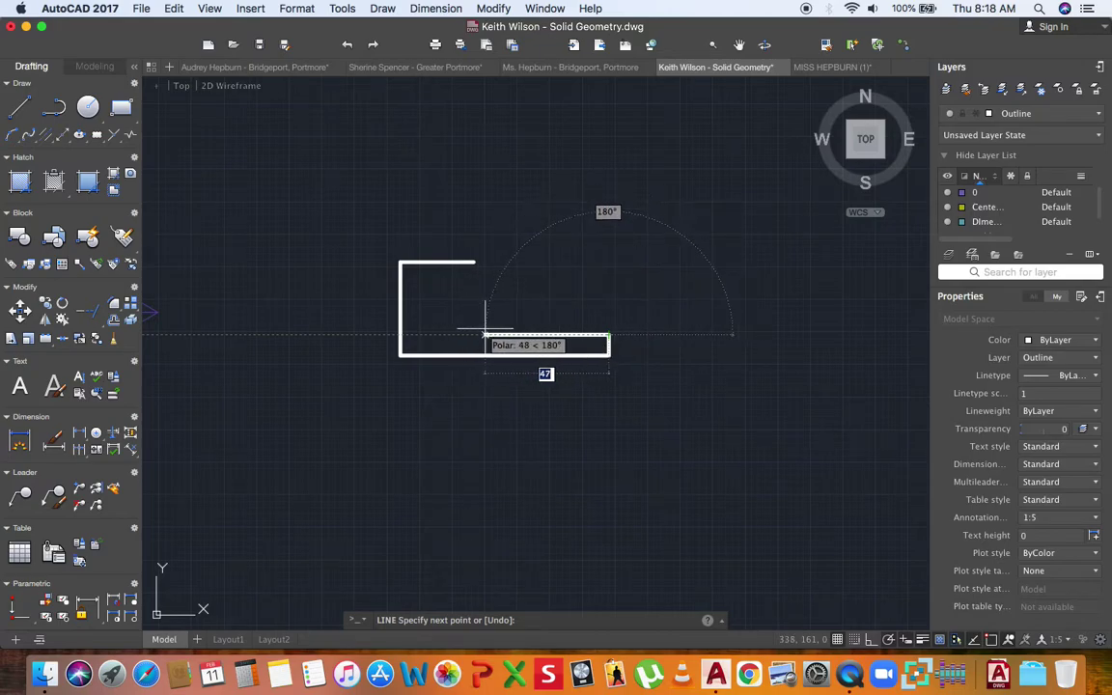
{"action": "left_click", "coordinate": [419, 335]}
{"action": "key", "text": "Return"}
{"action": "key", "text": "Return"}
{"action": "left_click", "coordinate": [475, 262]}
{"action": "left_click", "coordinate": [475, 335]}
{"action": "key", "text": "Return"}
- Trim the horizontal line's excess left of the inner vertical edge to form the L-shaped outline
{"action": "type", "text": "tr"}
{"action": "key", "text": "Return"}
{"action": "key", "text": "Return"}
{"action": "left_click", "coordinate": [447, 334]}
{"action": "key", "text": "Return"}
{"action": "left_click", "coordinate": [482, 357]}
{"action": "left_click", "coordinate": [609, 343]}
{"action": "key", "text": "Escape"}
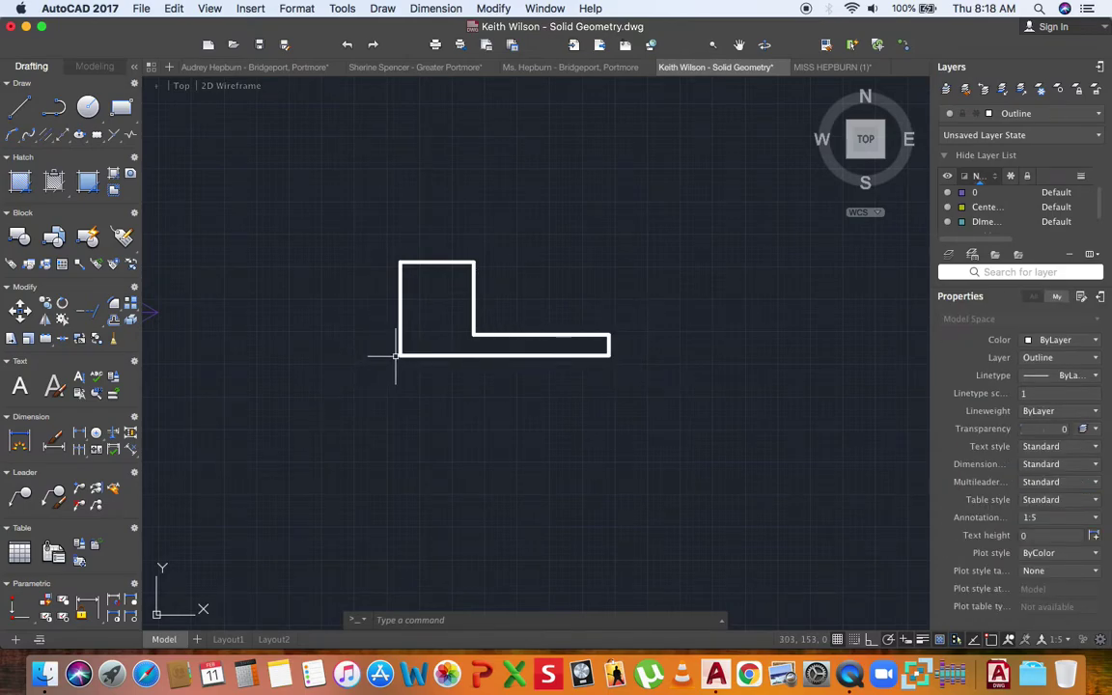
{"action": "left_click", "coordinate": [391, 257]}
{"action": "key", "text": "Escape"}
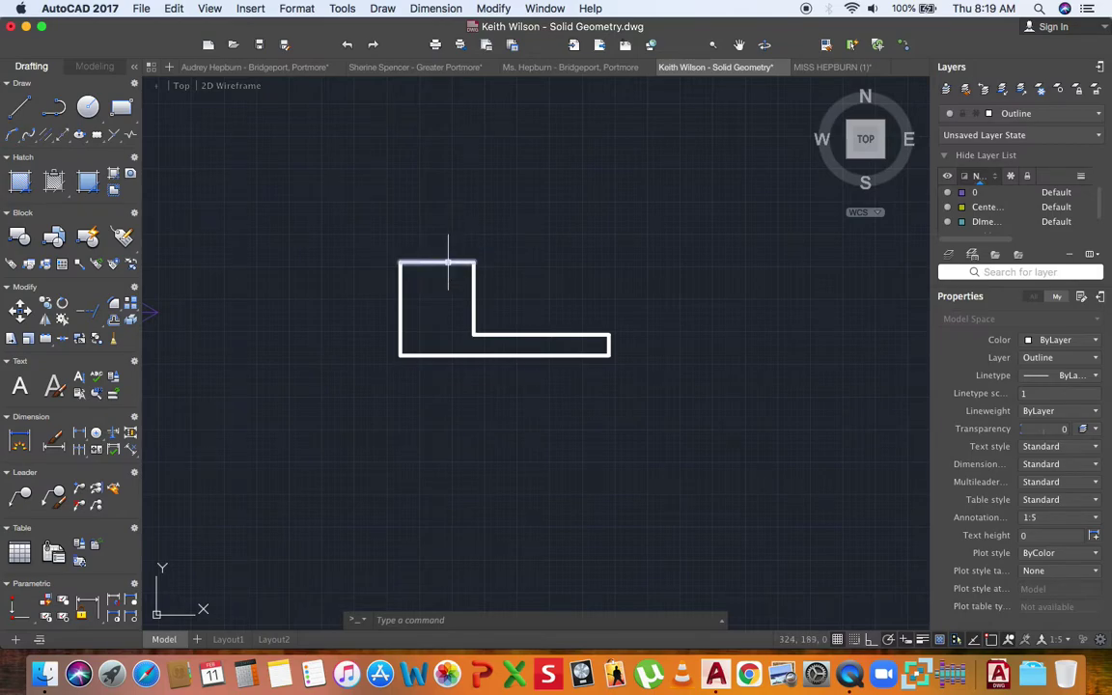
- Undo the trim and the added edges, back to the base line with its short right edge
{"action": "key", "text": "super+z"}
{"action": "key", "text": "super+z"}
{"action": "key", "text": "super+z"}
{"action": "key", "text": "super+z"}
{"action": "key", "text": "super+z"}
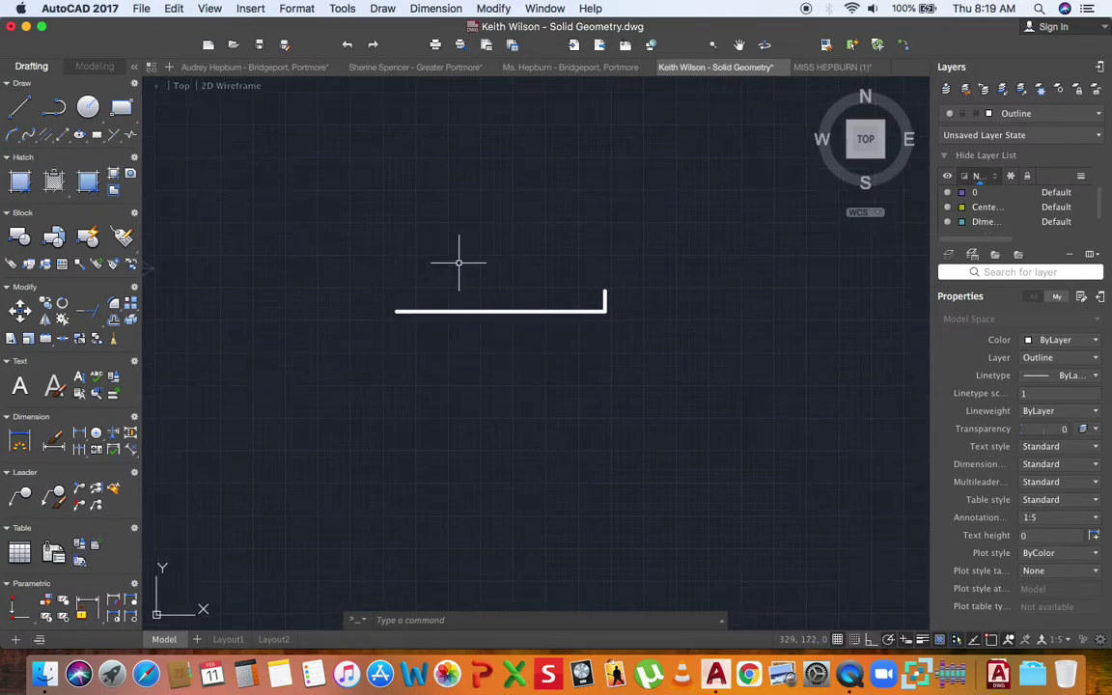
{"action": "key", "text": "super+z"}
- Draw a 36-unit vertical line upward from the base line's left end
{"action": "type", "text": "l"}
{"action": "key", "text": "Return"}
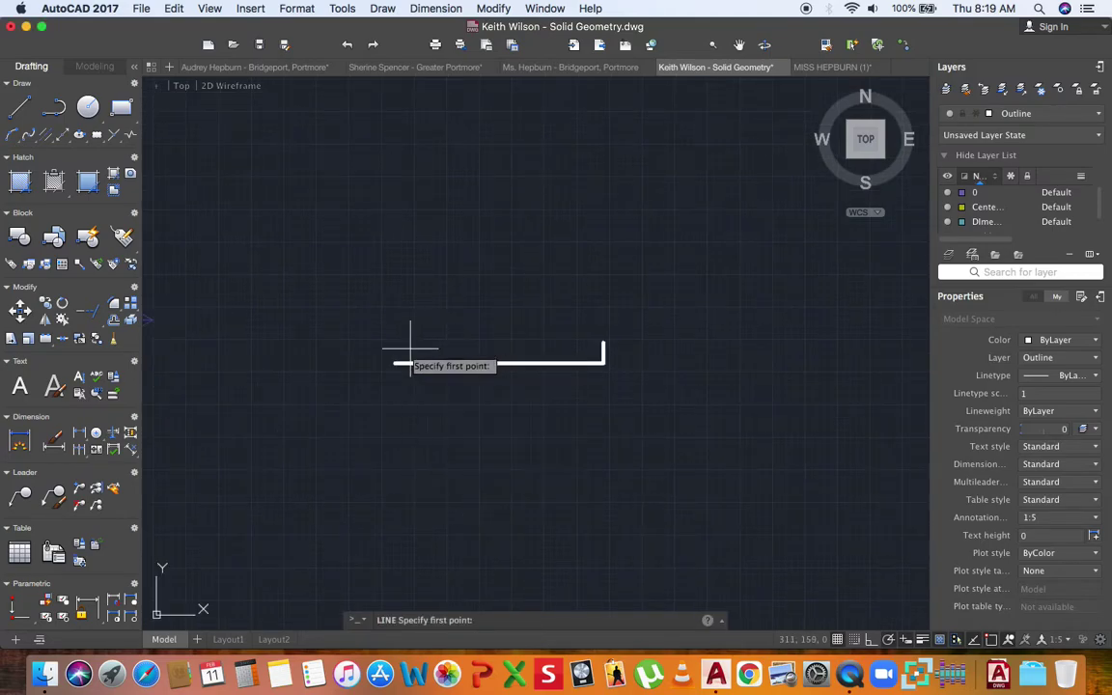
{"action": "left_click", "coordinate": [395, 364]}
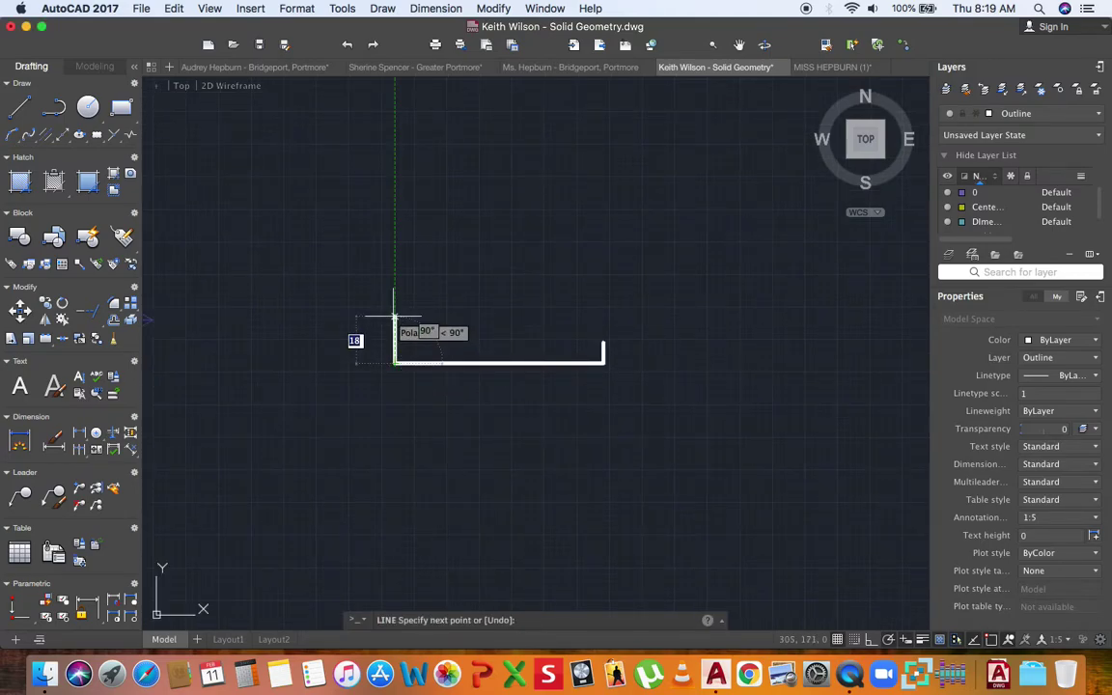
{"action": "type", "text": "35"}
{"action": "key", "text": "Return"}
{"action": "key", "text": "Return"}
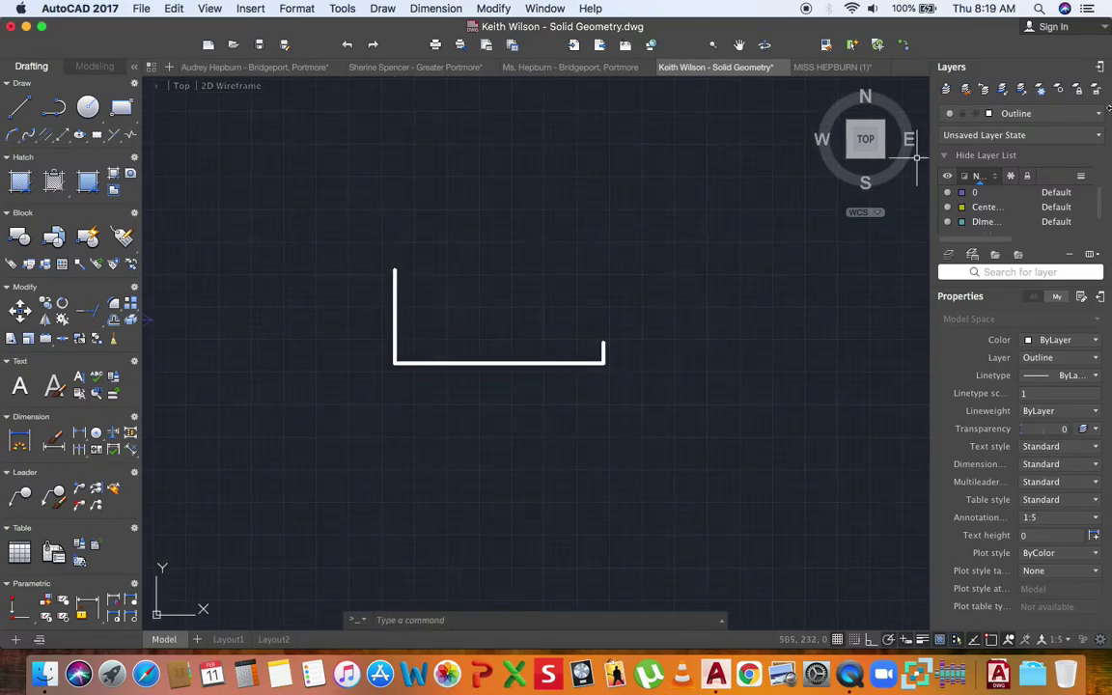
- Make Center Line the current layer and draw a 28-unit horizontal line rightward from the left vertical edge's top
{"action": "left_click", "coordinate": [1052, 114]}
{"action": "left_click", "coordinate": [1033, 151]}
{"action": "key", "text": "Return"}
{"action": "left_click", "coordinate": [395, 271]}
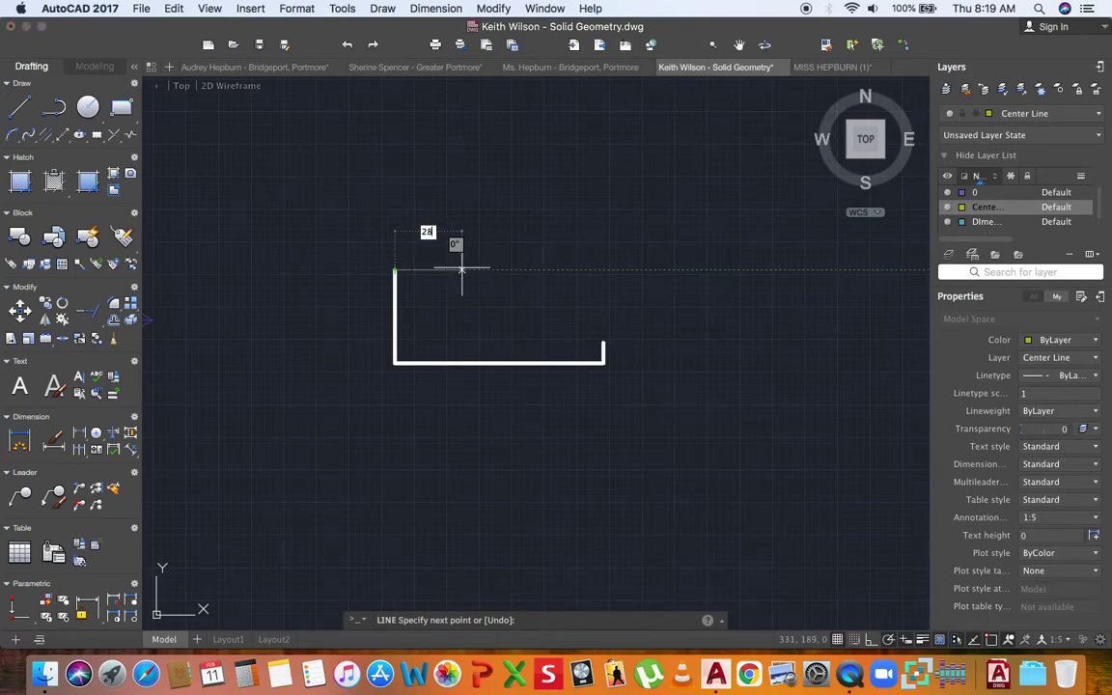
{"action": "left_click", "coordinate": [461, 268]}
{"action": "key", "text": "Return"}
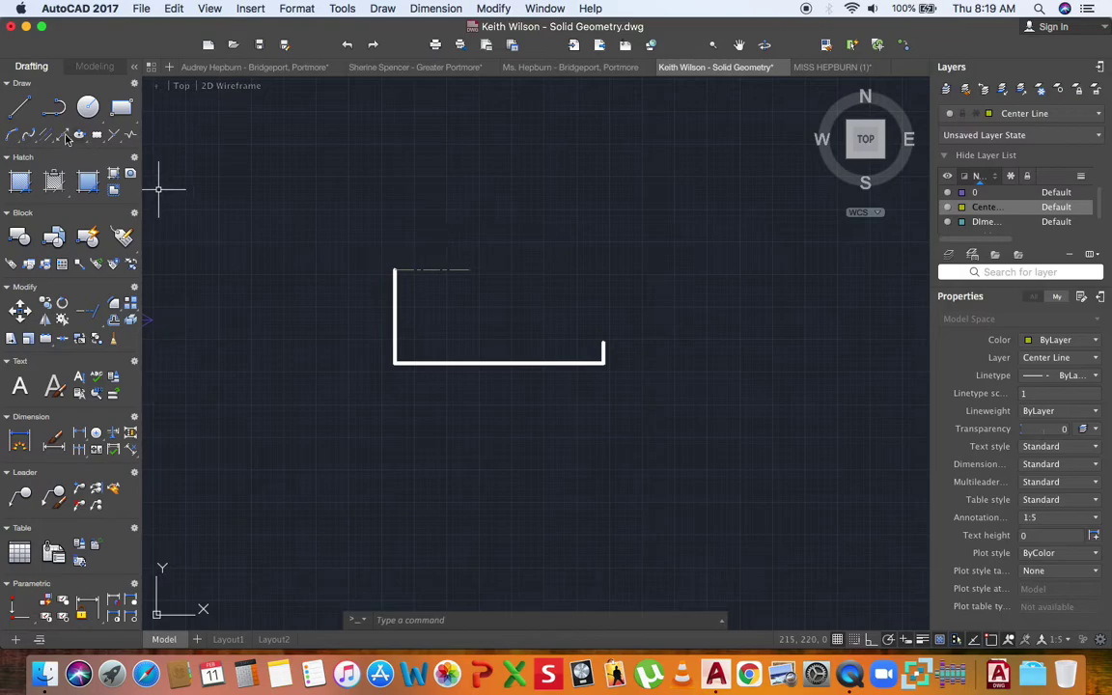
{"action": "left_click", "coordinate": [19, 106]}
{"action": "left_click", "coordinate": [604, 343]}
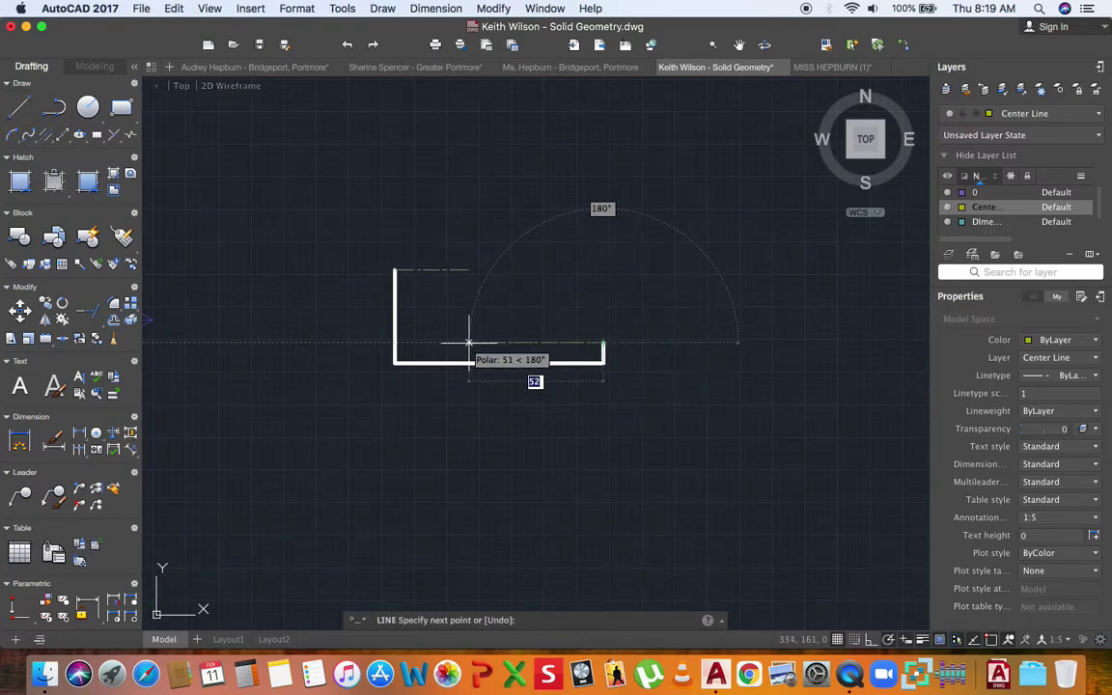
{"action": "key", "text": "Escape"}
- Make Outline the current layer and draw a horizontal line leftward from the top of the short right edge
{"action": "left_click", "coordinate": [1035, 114]}
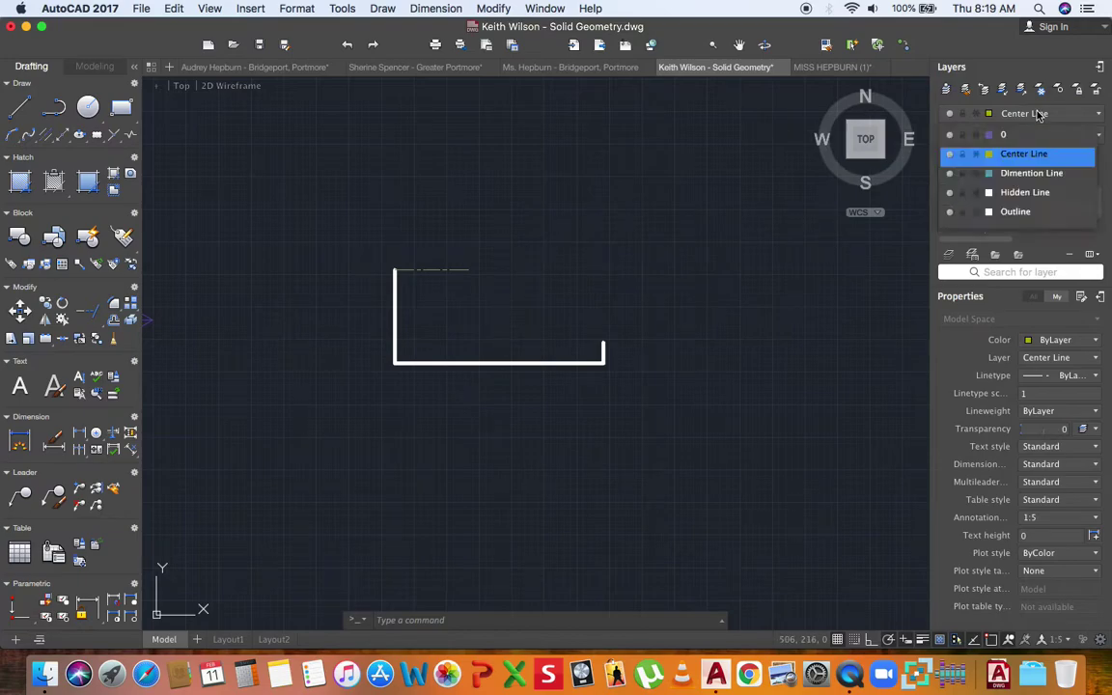
{"action": "left_click", "coordinate": [1018, 212]}
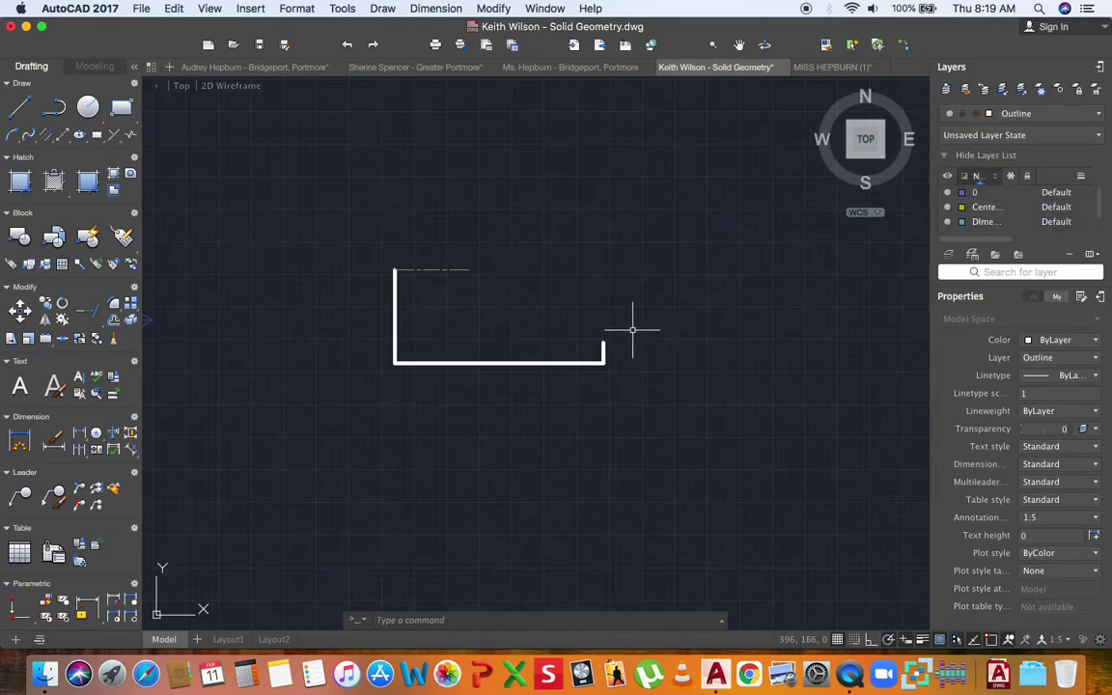
{"action": "key", "text": "l"}
{"action": "key", "text": "Return"}
{"action": "left_click", "coordinate": [603, 344]}
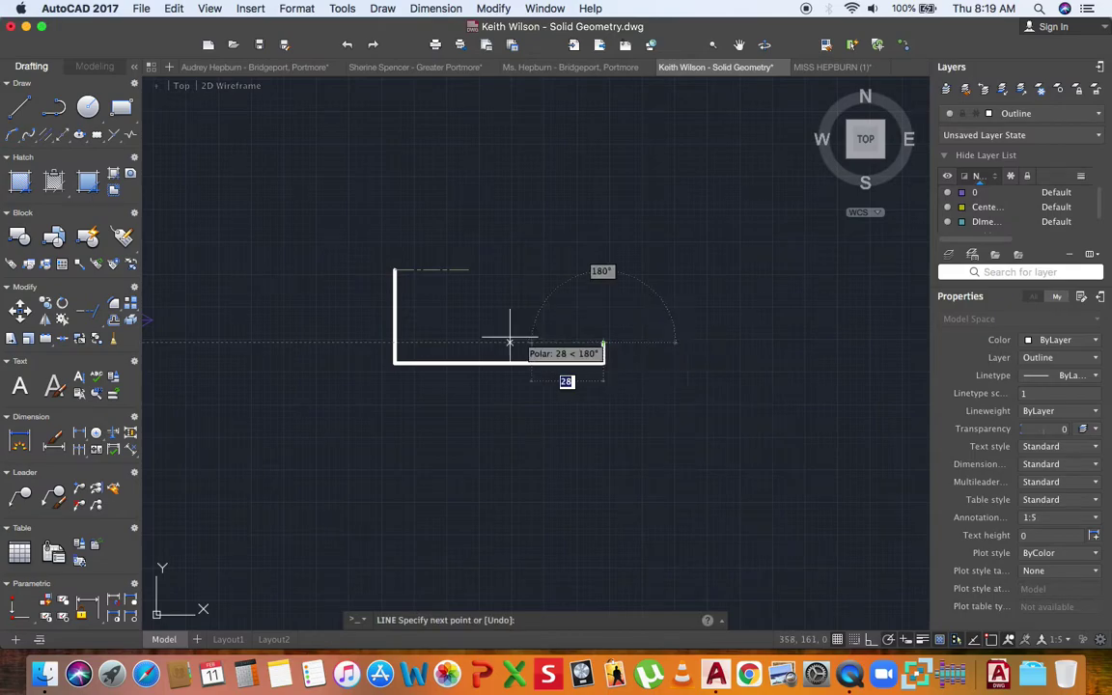
{"action": "left_click", "coordinate": [430, 344]}
{"action": "key", "text": "Return"}
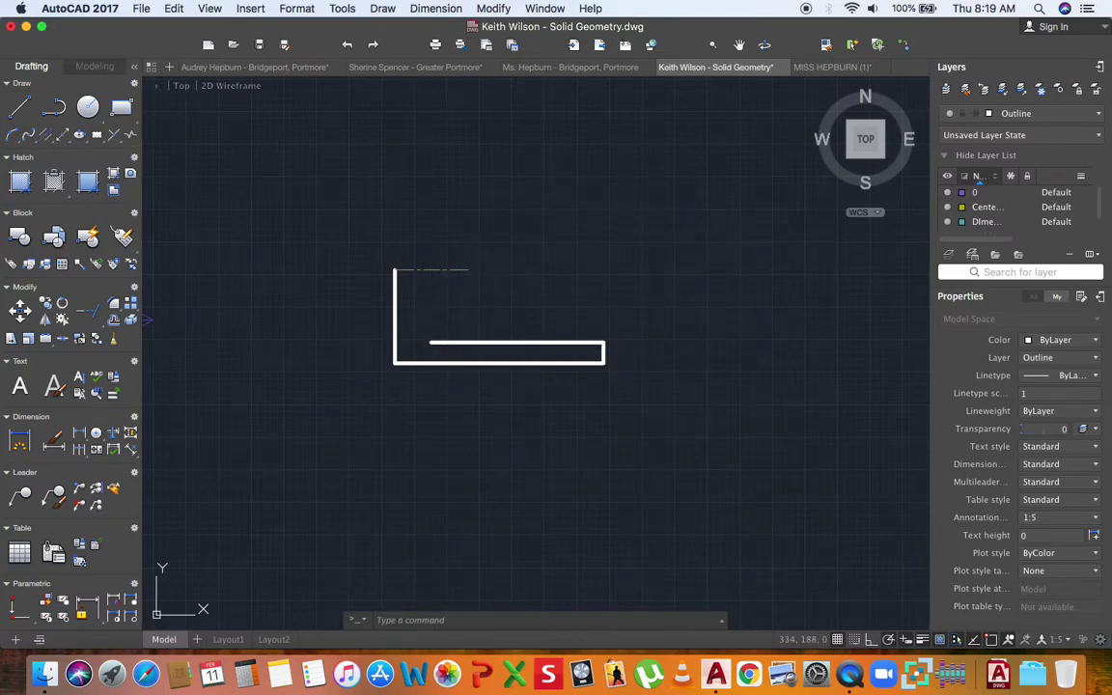
- Draw a vertical line from the center line's right end down to the horizontal line and trim the excess beyond it
{"action": "key", "text": "l"}
{"action": "key", "text": "Return"}
{"action": "left_click", "coordinate": [469, 270]}
{"action": "left_click", "coordinate": [468, 342]}
{"action": "key", "text": "Return"}
{"action": "type", "text": "tr"}
{"action": "key", "text": "Return"}
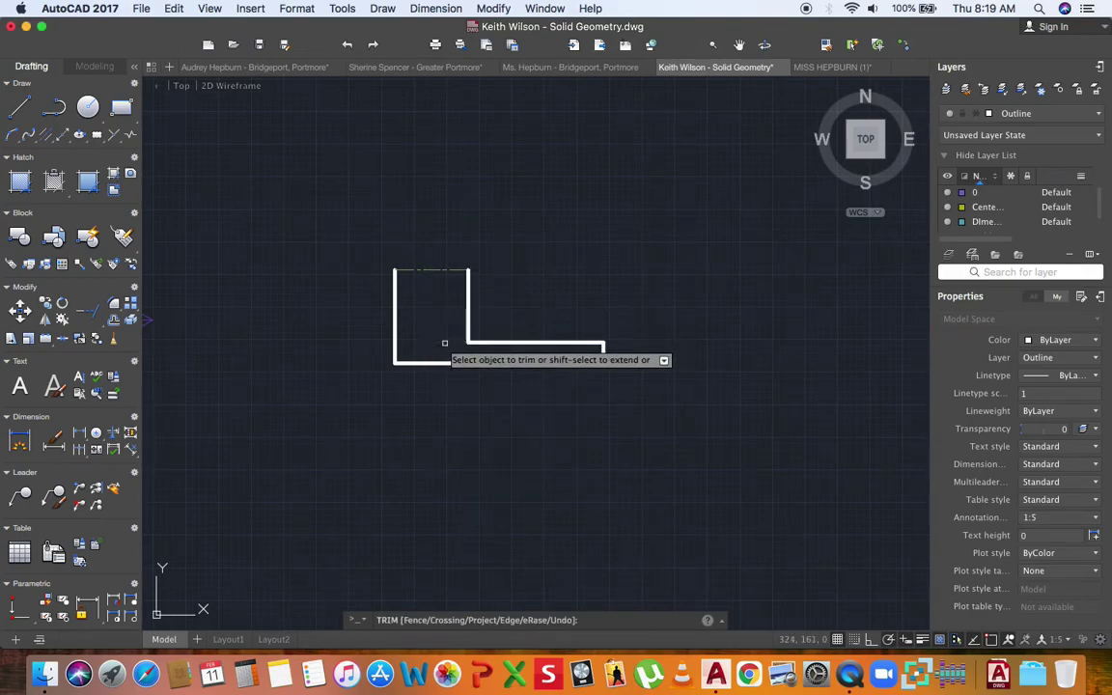
- Delete the inner vertical line and the upper horizontal line of the base
{"action": "left_click", "coordinate": [469, 319]}
{"action": "key", "text": "Return"}
{"action": "left_click", "coordinate": [492, 342]}
{"action": "key", "text": "Delete"}
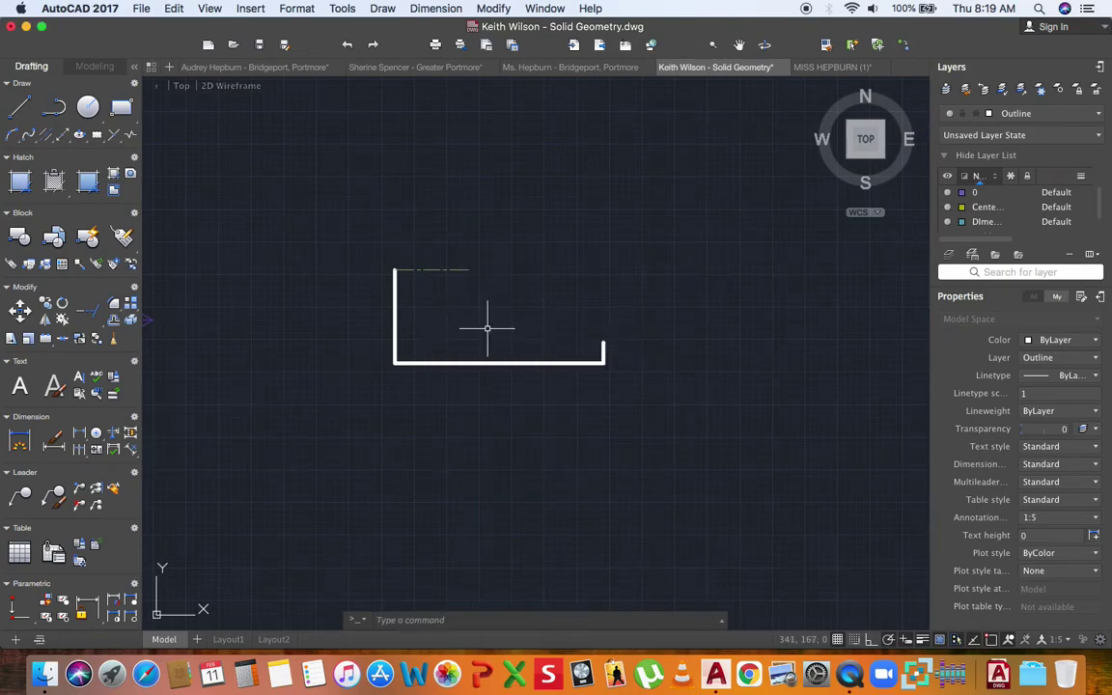
- Draw a 52-unit line leftward from the short right edge's top, continuing vertically up to the center line's right end
{"action": "type", "text": "l"}
{"action": "key", "text": "Return"}
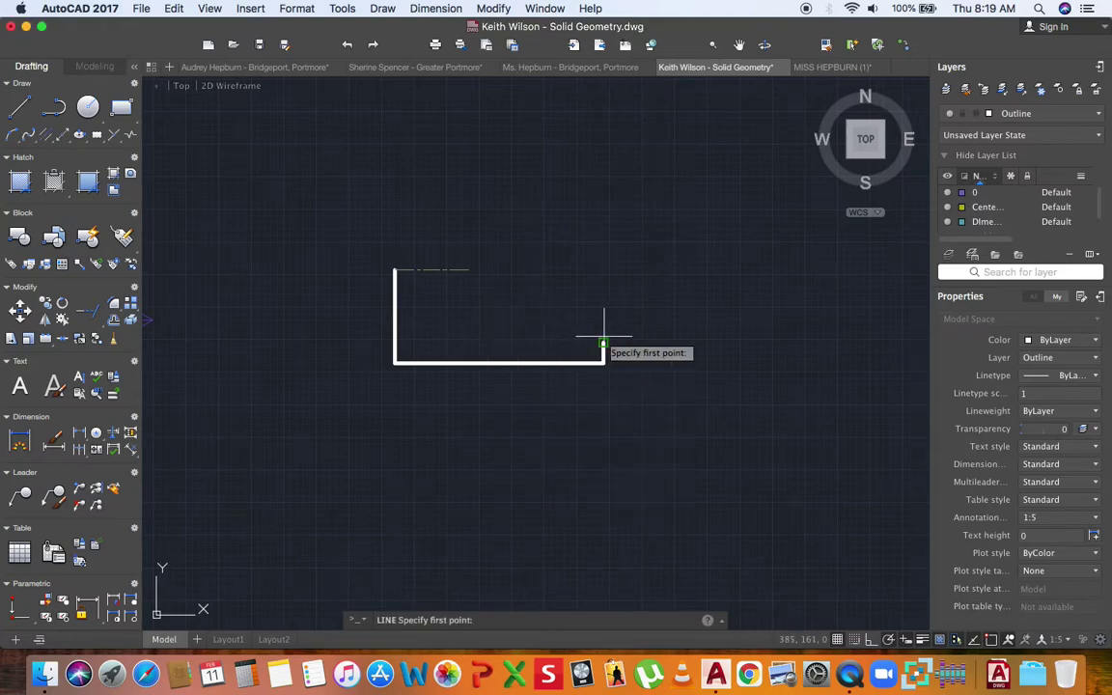
{"action": "left_click", "coordinate": [604, 342]}
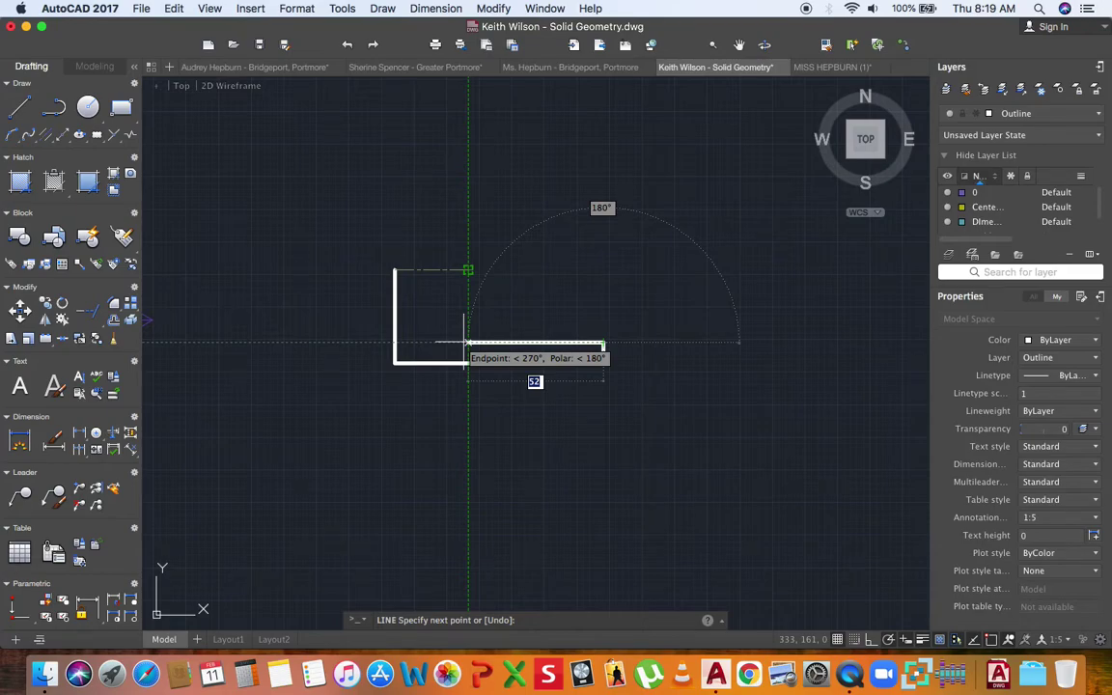
{"action": "left_click", "coordinate": [467, 341]}
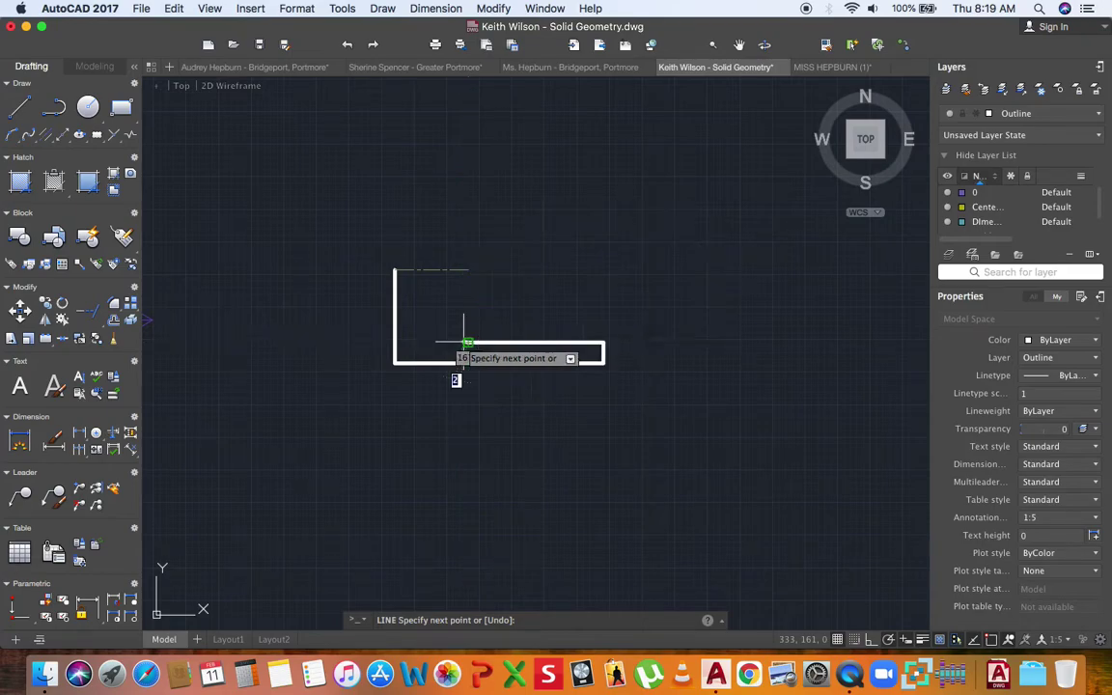
{"action": "left_click", "coordinate": [467, 270]}
{"action": "key", "text": "Escape"}
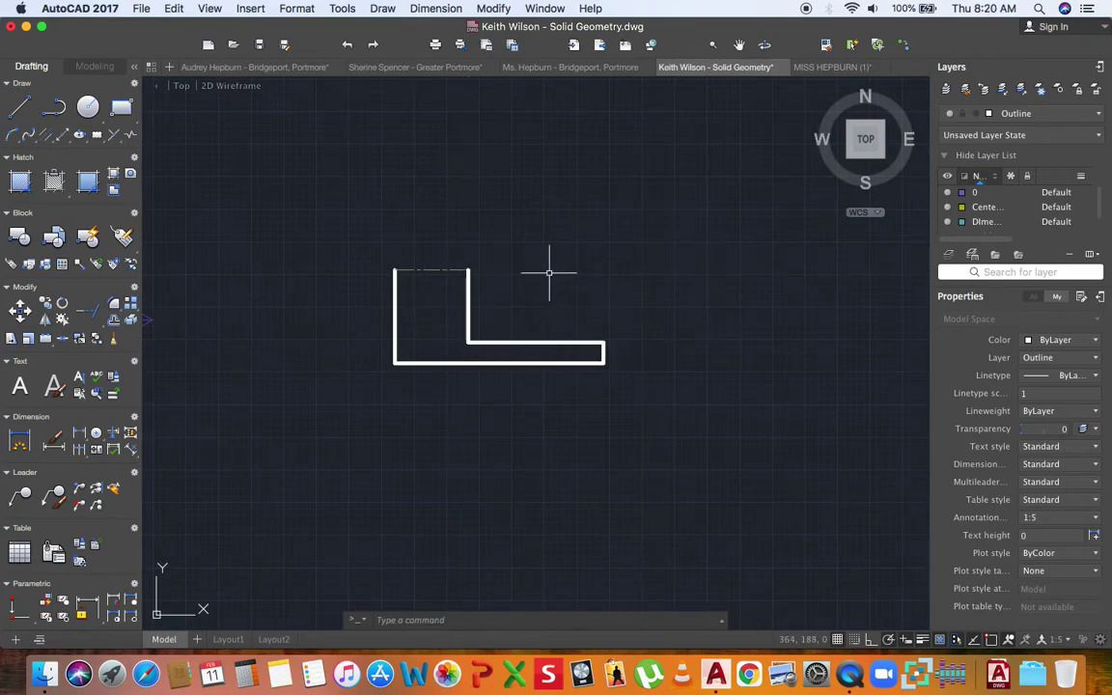
- Draw a circle of radius 14 centered on the horizontal center line's midpoint, reaching the left vertical edge's top
{"action": "middle_click_drag", "start_coordinate": [521, 270], "coordinate": [507, 288]}
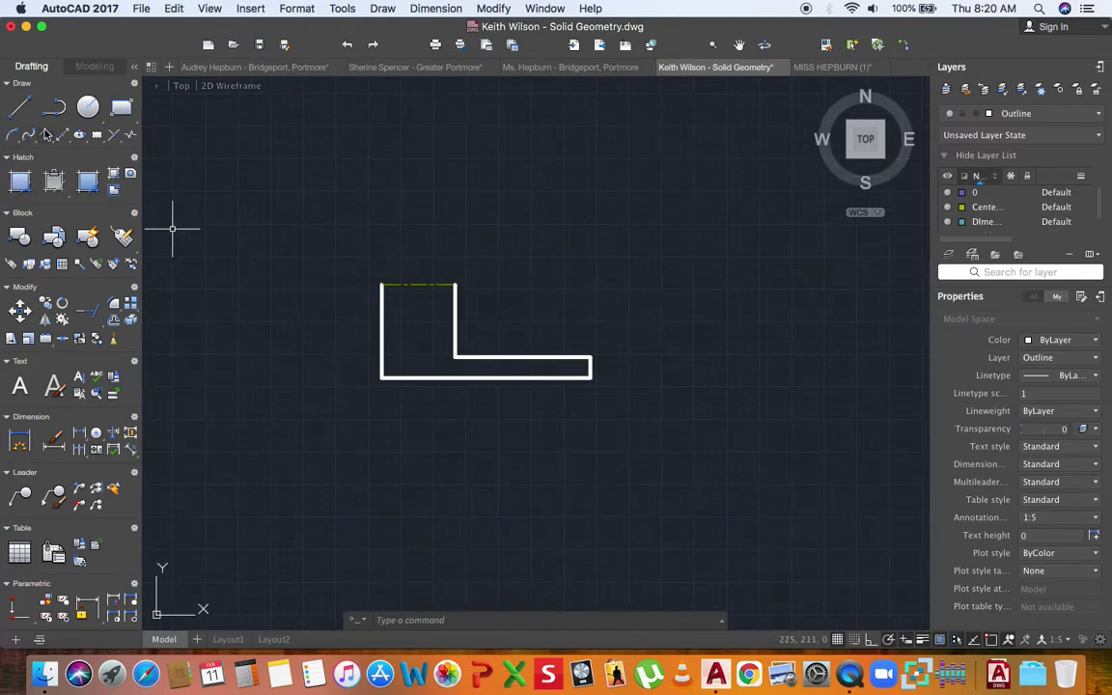
{"action": "left_click", "coordinate": [86, 108]}
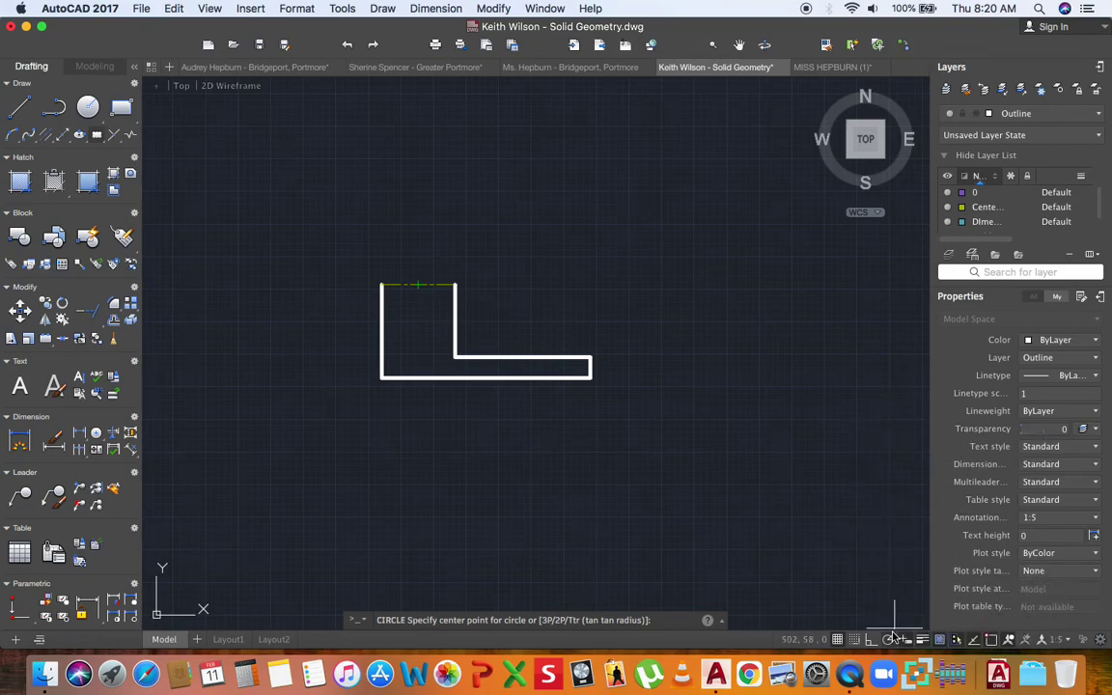
{"action": "right_click", "coordinate": [992, 643]}
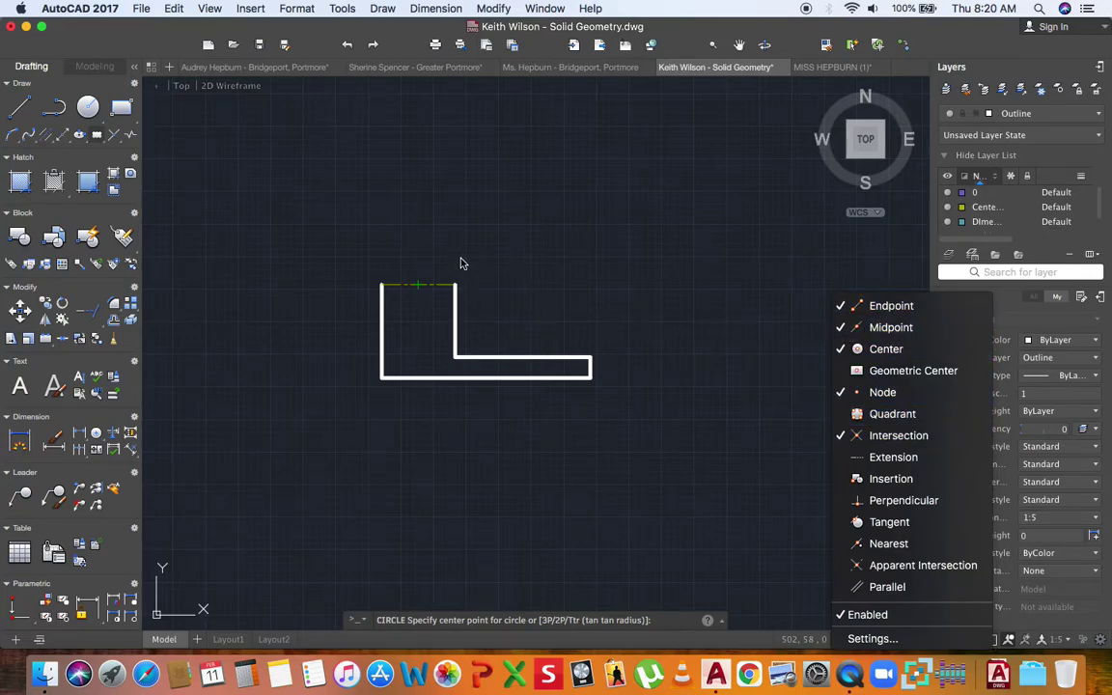
{"action": "left_click", "coordinate": [372, 258]}
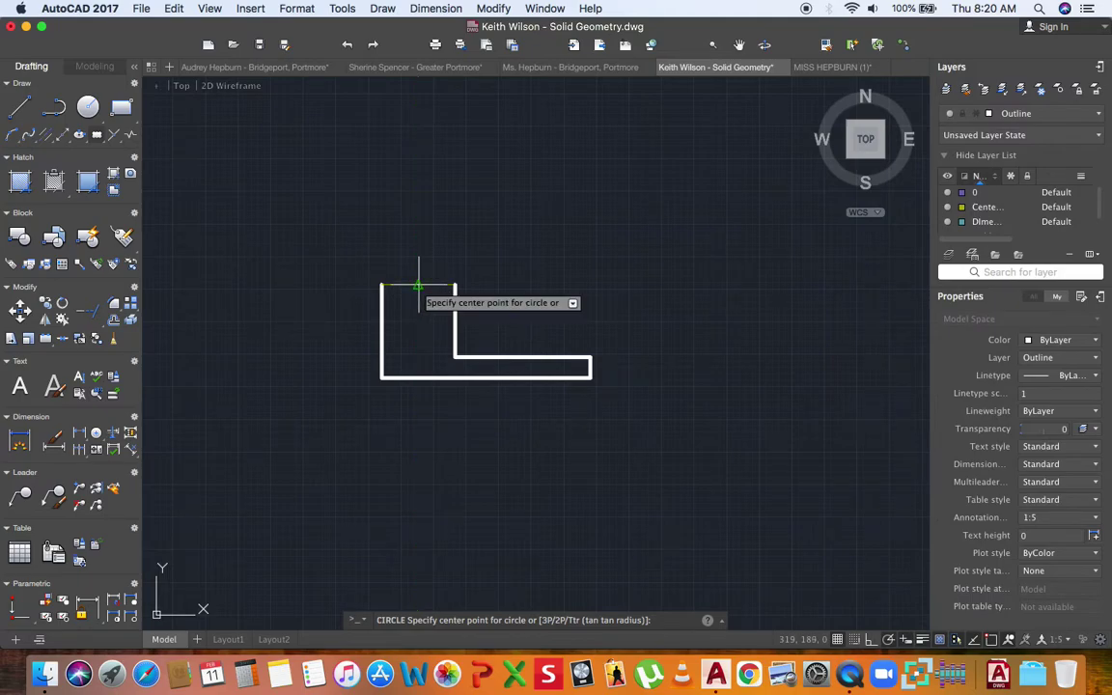
{"action": "left_click", "coordinate": [418, 286]}
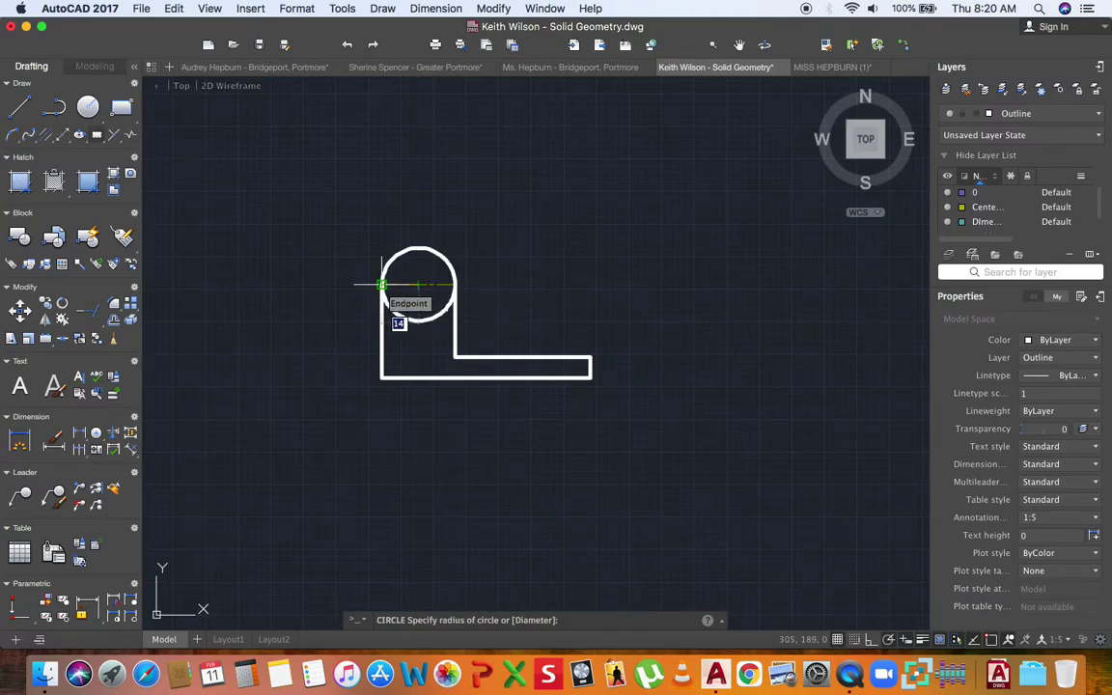
{"action": "left_click", "coordinate": [383, 285]}
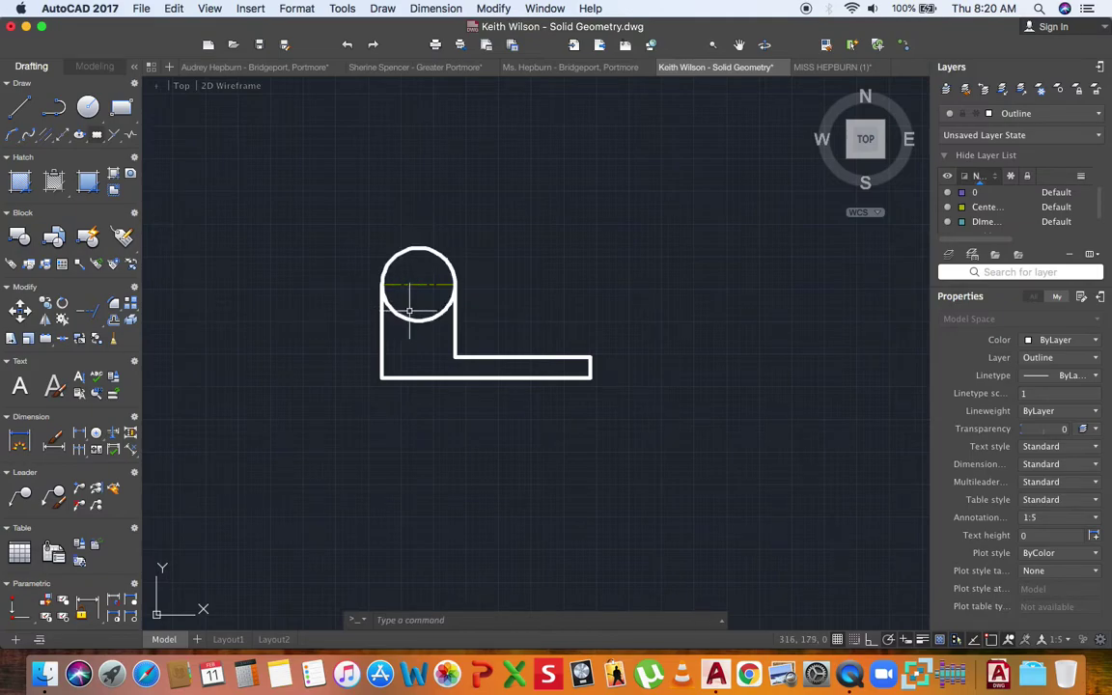
- Trim away the circle's lower half below the horizontal center line to leave a rounded top
{"action": "type", "text": "tr"}
{"action": "key", "text": "Return"}
{"action": "key", "text": "Return"}
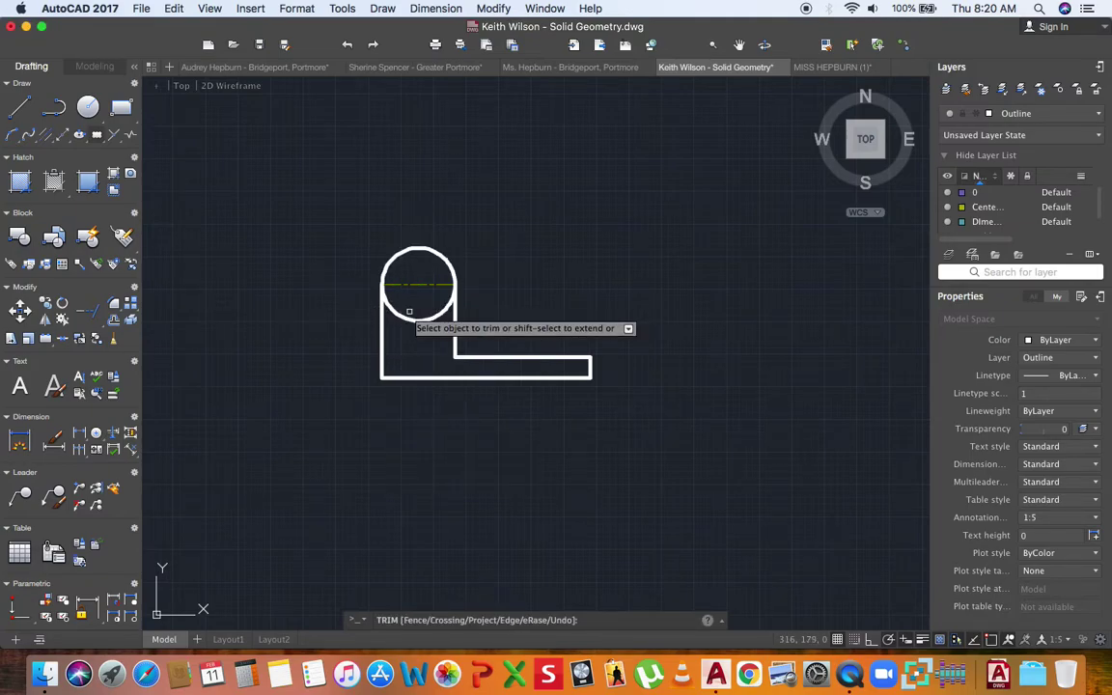
{"action": "left_click", "coordinate": [407, 317]}
{"action": "key", "text": "Return"}
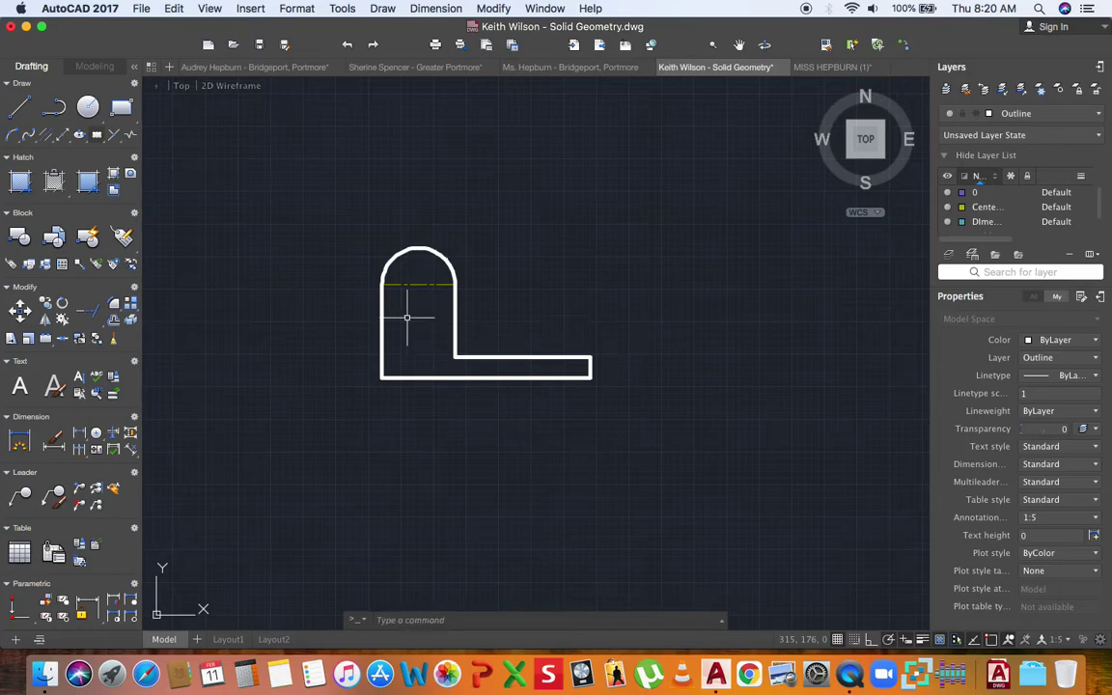
- Make Center Line the current layer and draw a vertical line from the arc's top down through its center, spanning the full arc diameter
{"action": "left_click", "coordinate": [32, 110]}
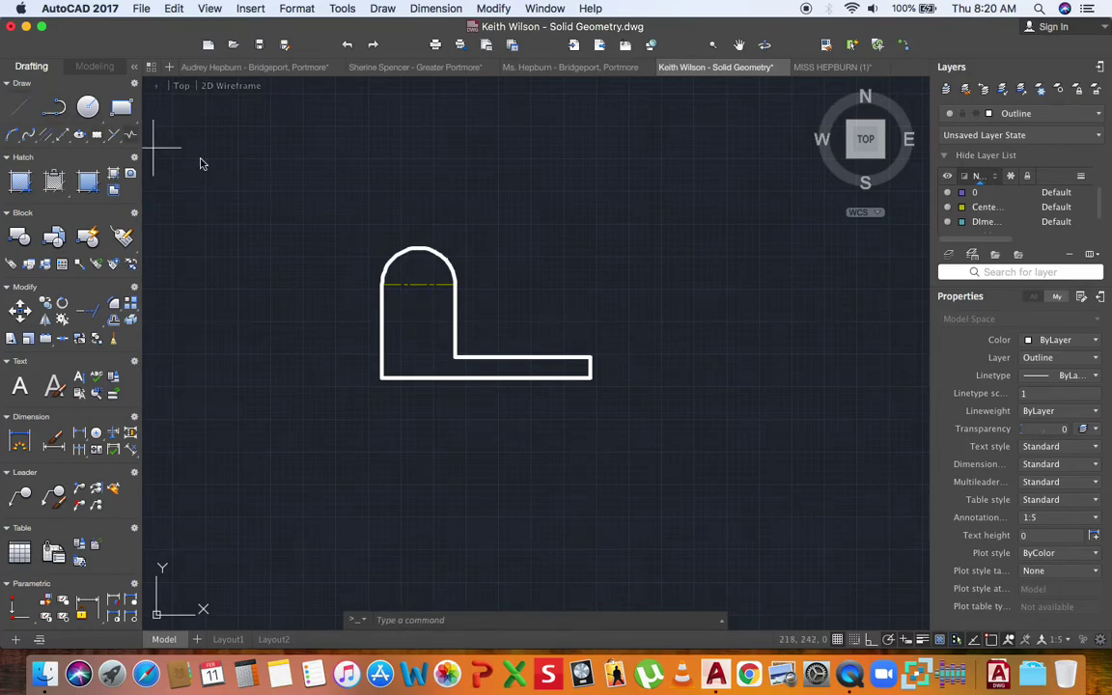
{"action": "key", "text": "Escape"}
{"action": "left_click", "coordinate": [1023, 113]}
{"action": "left_click", "coordinate": [1029, 157]}
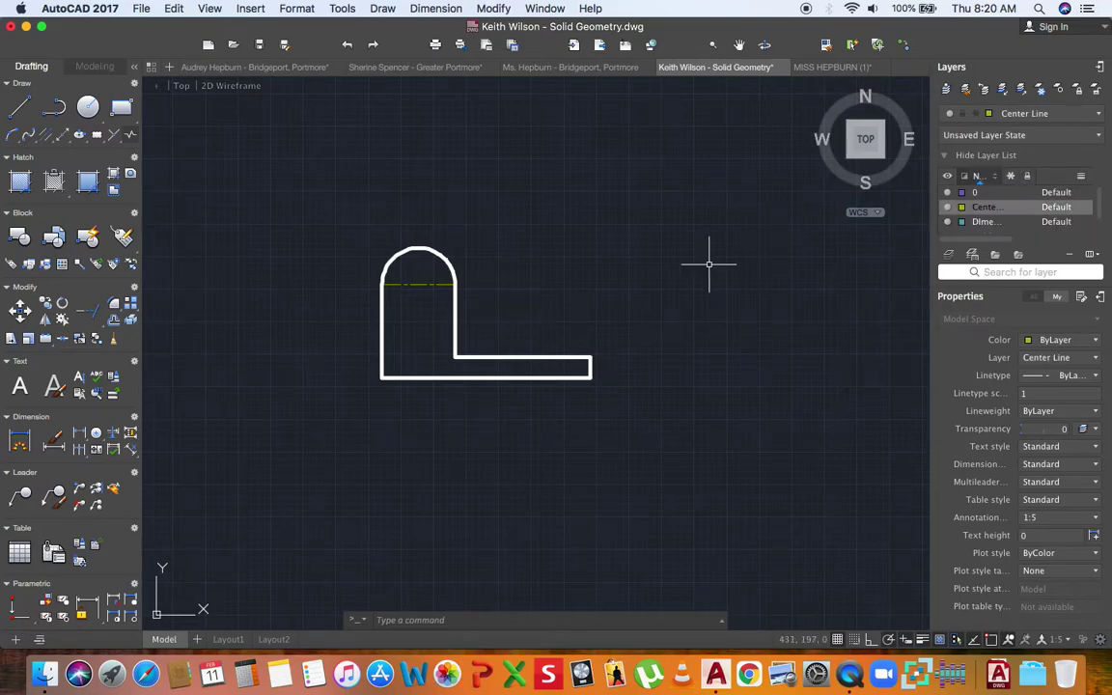
{"action": "left_click", "coordinate": [19, 106]}
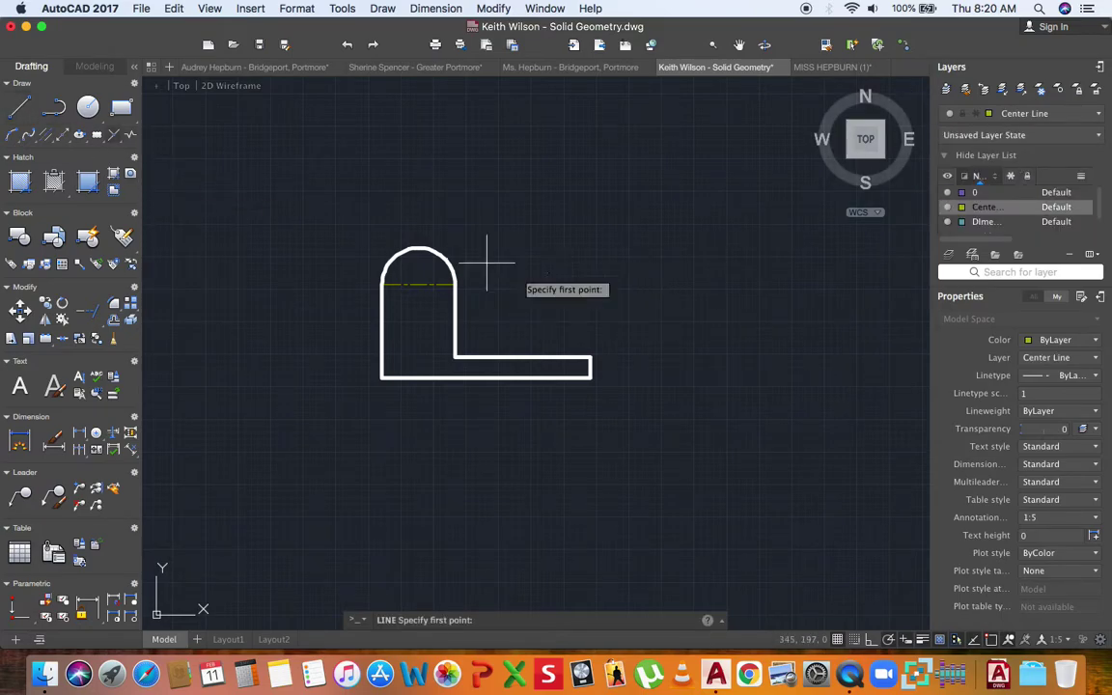
{"action": "left_click", "coordinate": [417, 283]}
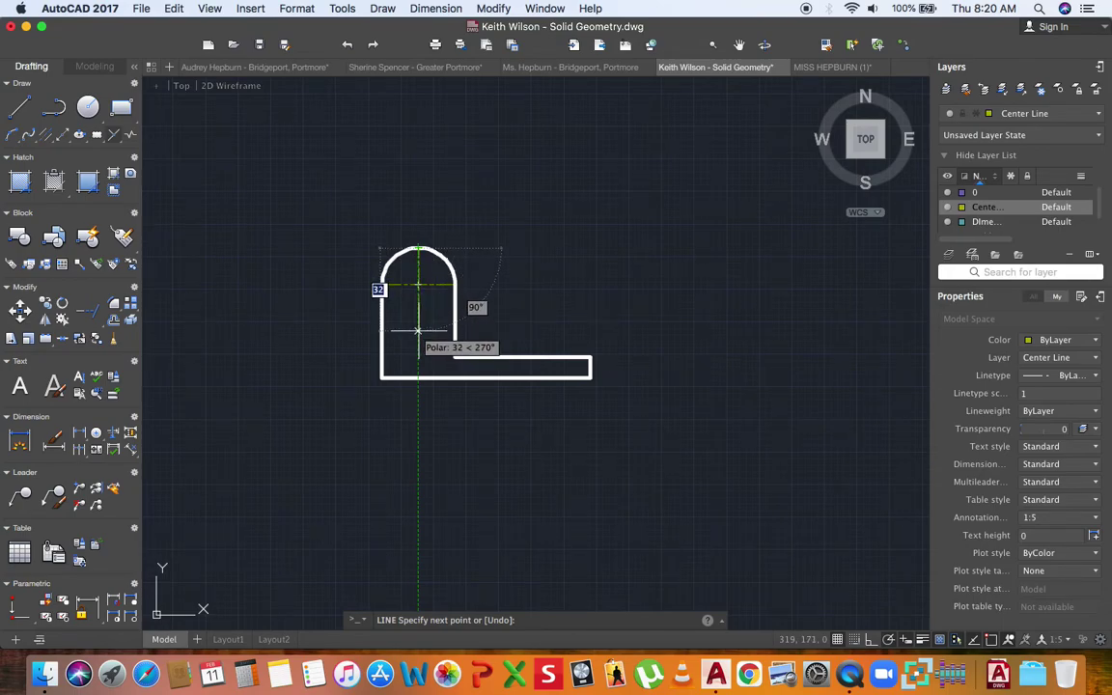
{"action": "type", "text": "2"}
{"action": "key", "text": "Return"}
{"action": "key", "text": "Return"}
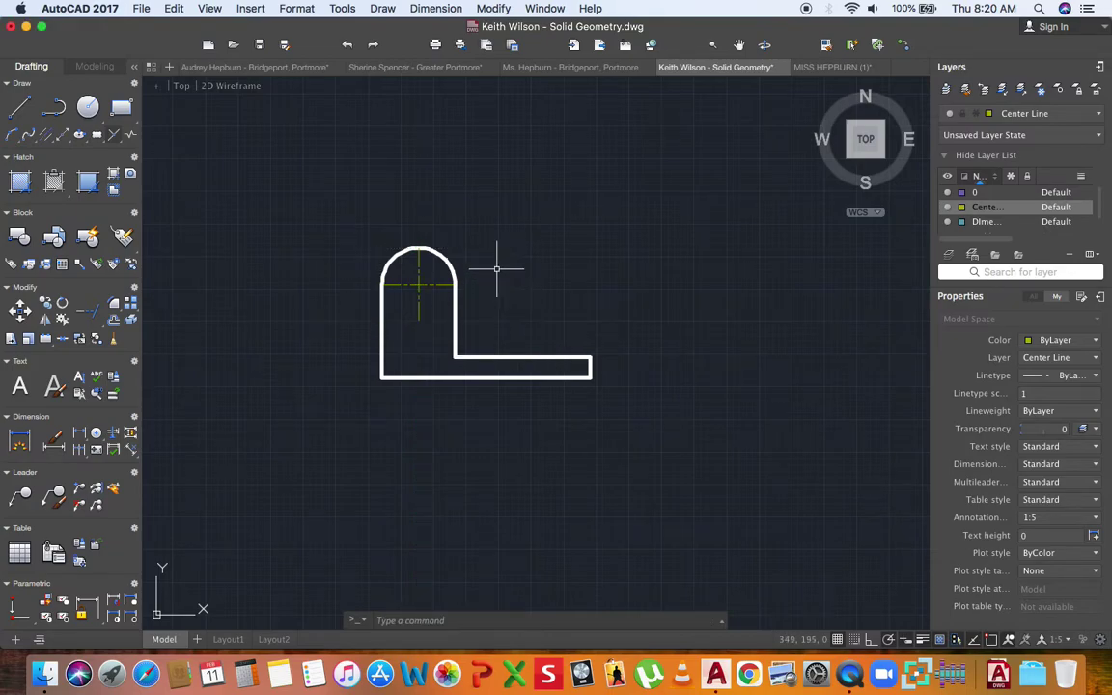
- Make Outline the current layer and draw a circle of radius 10 at the intersection of the center lines
{"action": "left_click", "coordinate": [87, 106]}
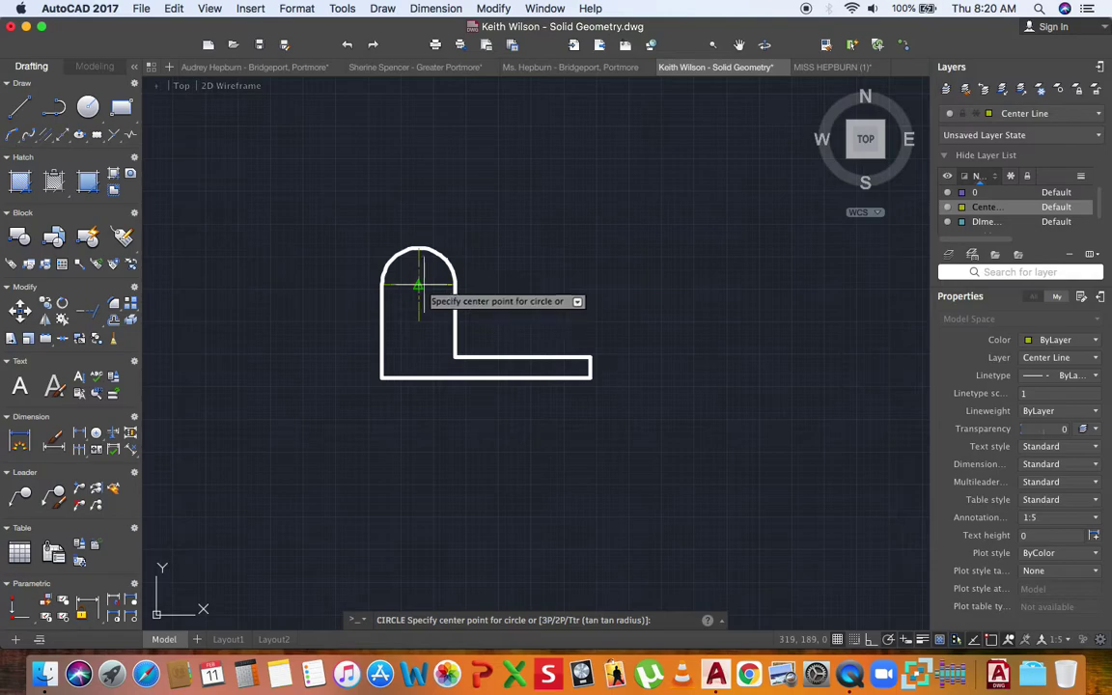
{"action": "key", "text": "Escape"}
{"action": "left_click", "coordinate": [1047, 113]}
{"action": "left_click", "coordinate": [1015, 212]}
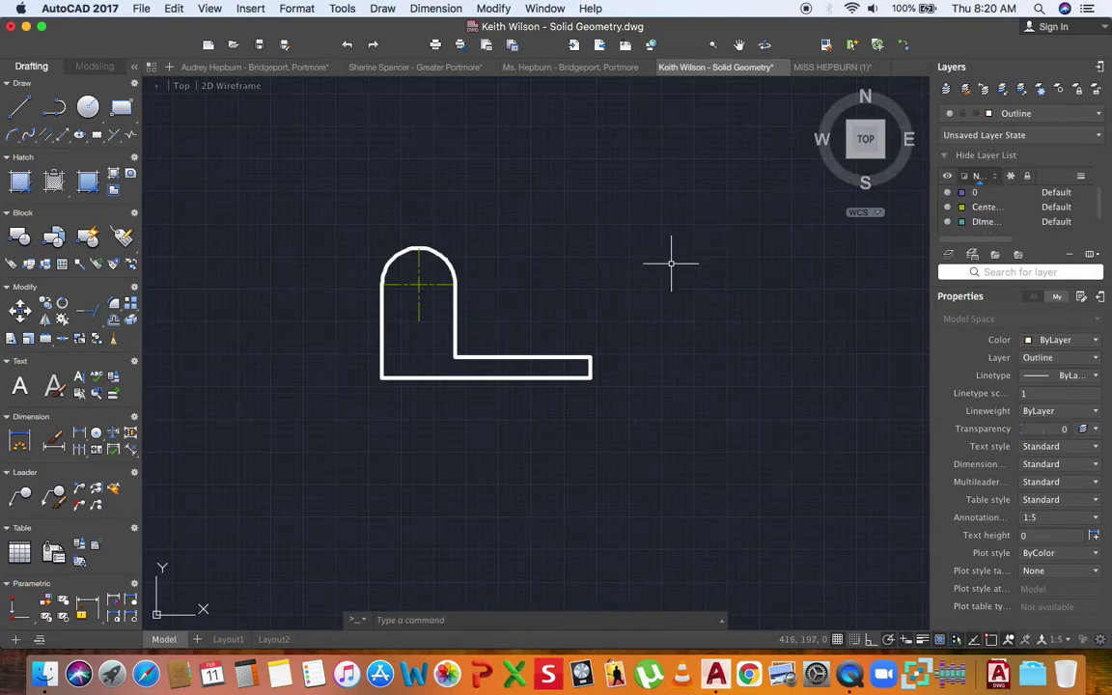
{"action": "key", "text": "Return"}
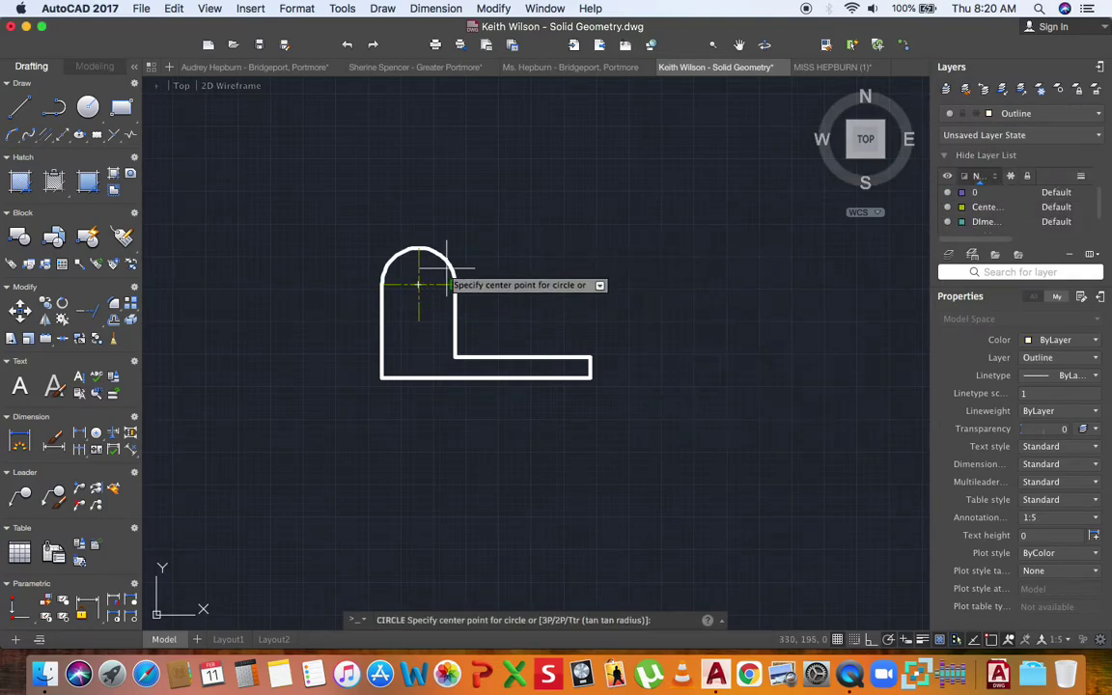
{"action": "left_click", "coordinate": [88, 107]}
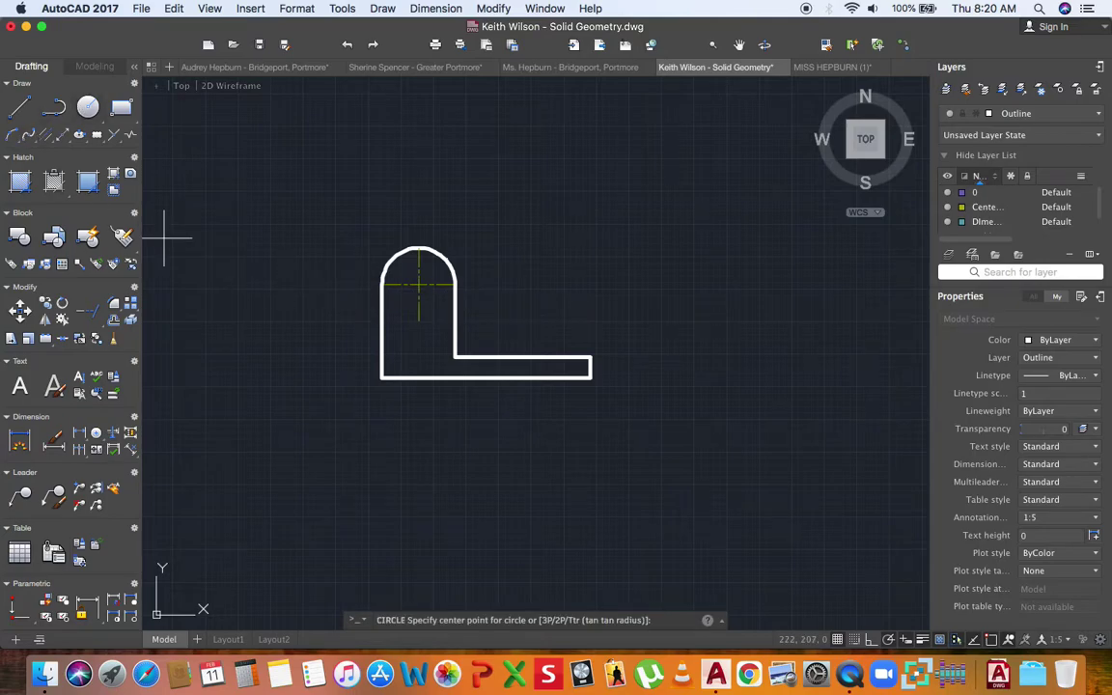
{"action": "left_click", "coordinate": [418, 285]}
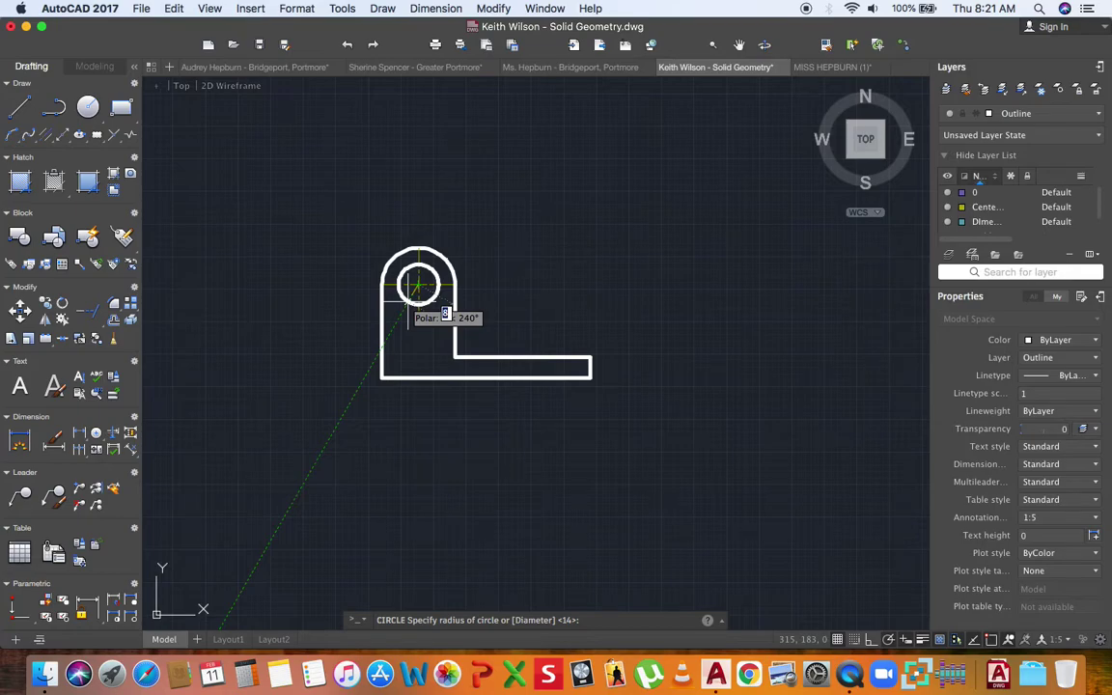
{"action": "type", "text": "10"}
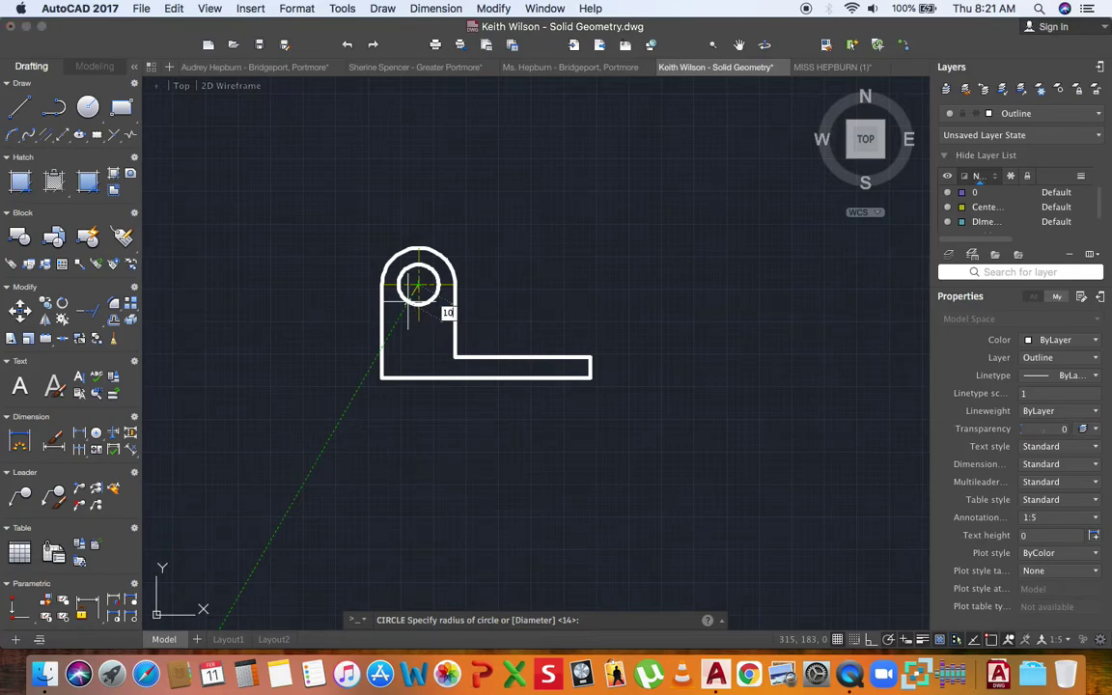
{"action": "key", "text": "Return"}
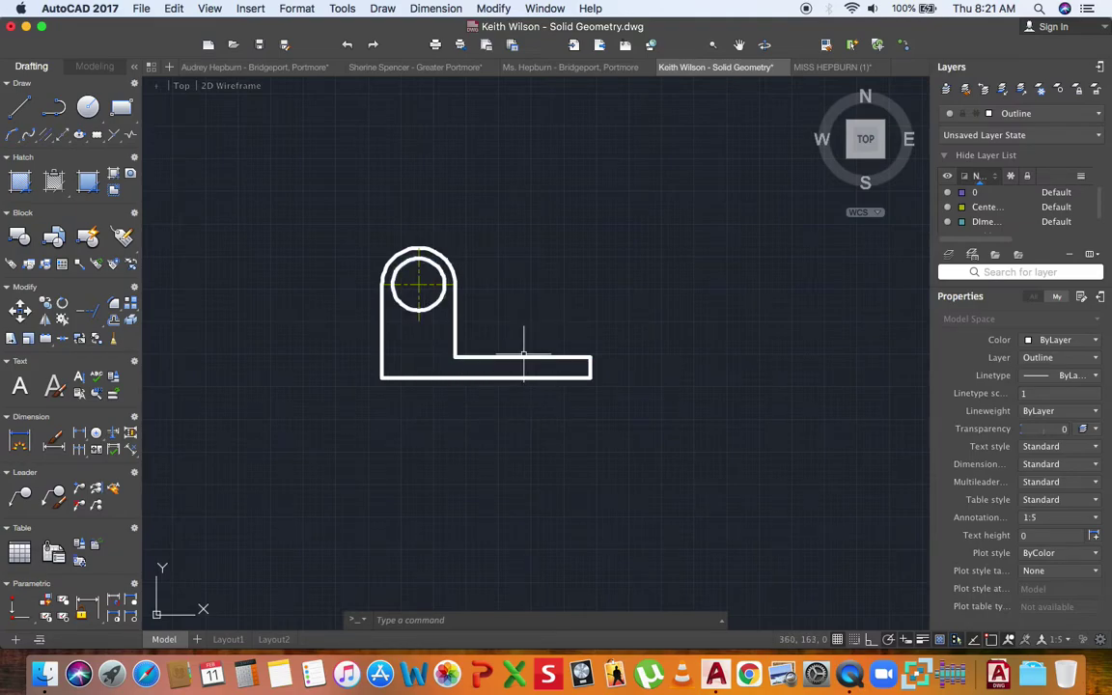
- Draw a horizontal line on the Hidden Line layer from the inner corner to the left vertical edge and regenerate the drawing
{"action": "left_click", "coordinate": [1062, 113]}
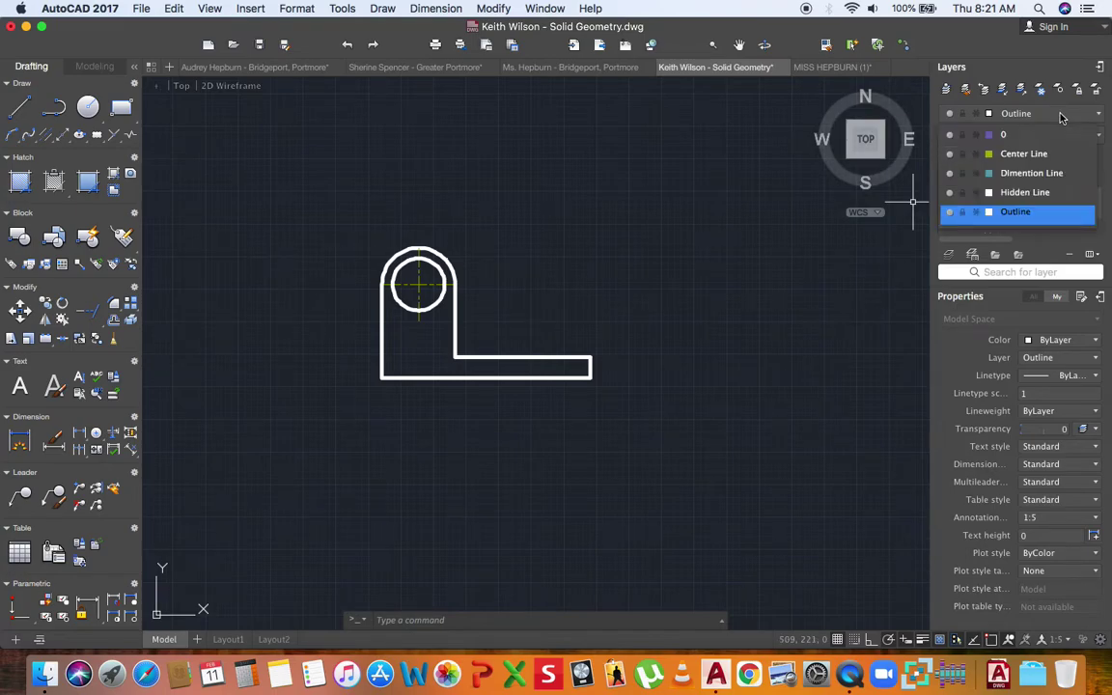
{"action": "left_click", "coordinate": [1056, 192]}
{"action": "left_click", "coordinate": [20, 106]}
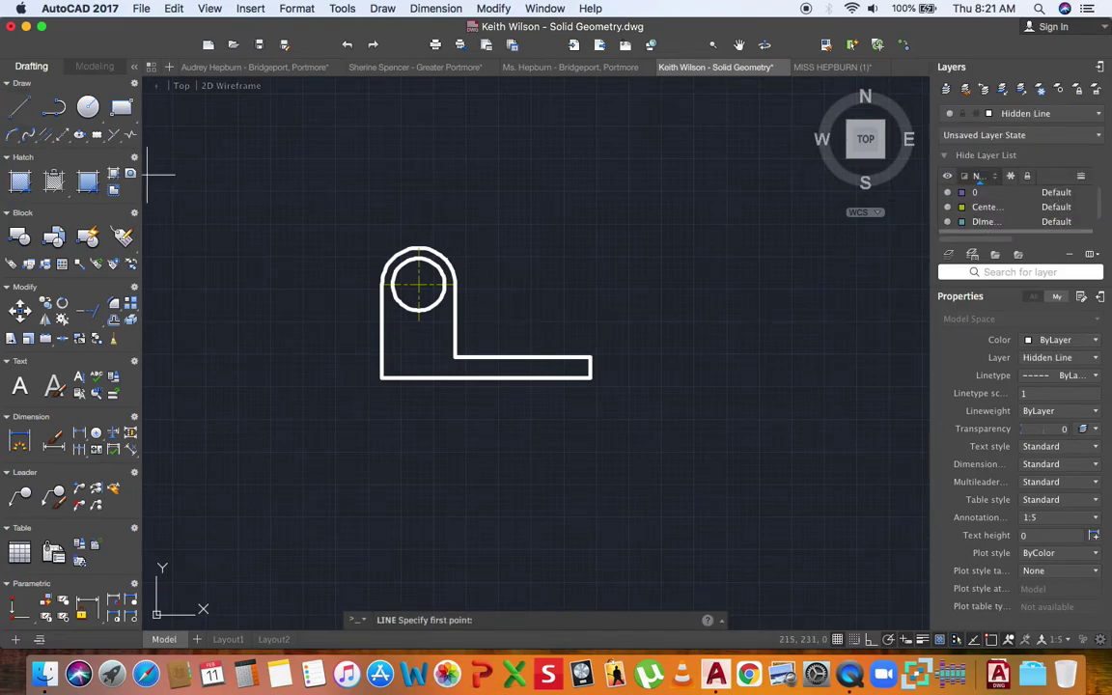
{"action": "left_click", "coordinate": [455, 358]}
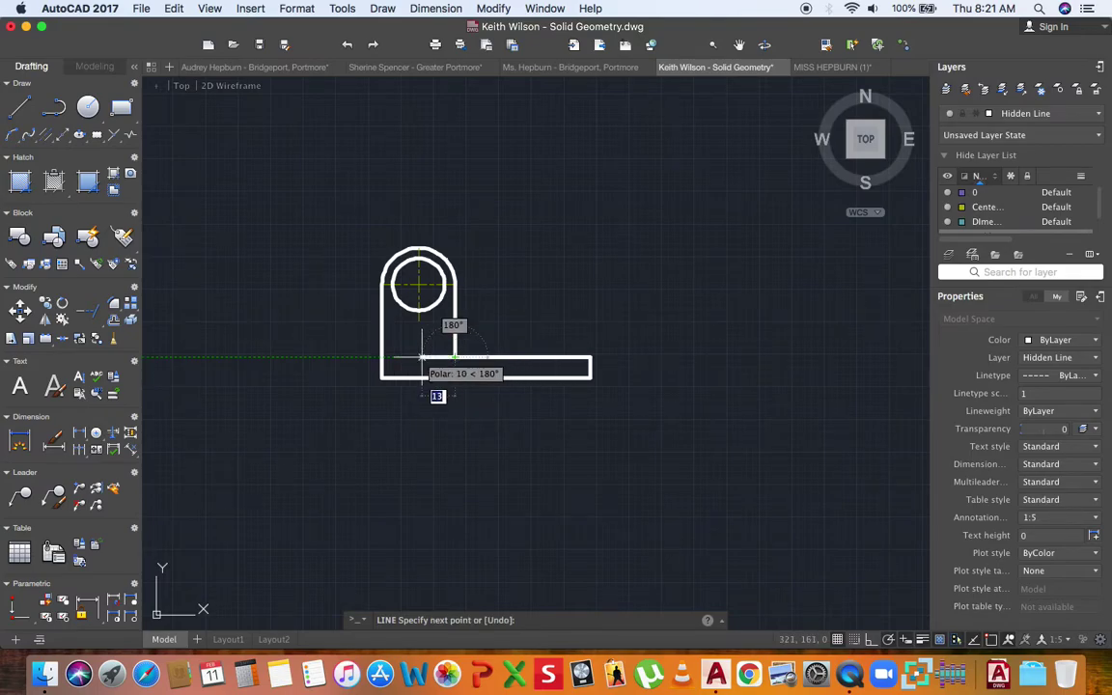
{"action": "left_click", "coordinate": [427, 358]}
{"action": "key", "text": "Return"}
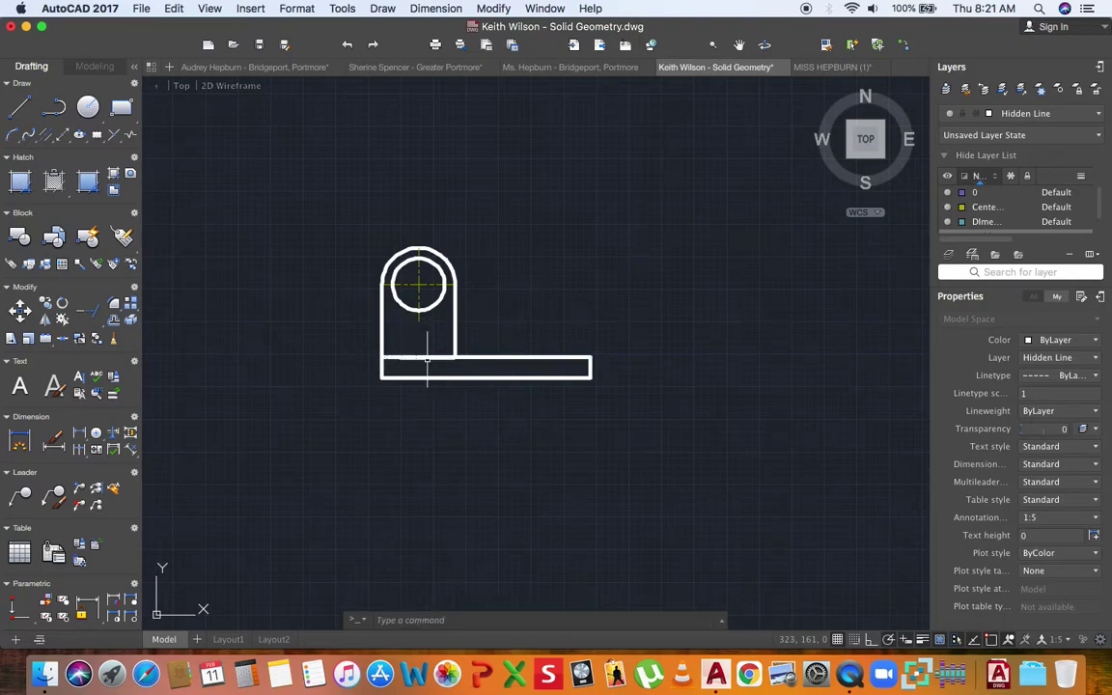
{"action": "type", "text": "re"}
{"action": "key", "text": "Return"}
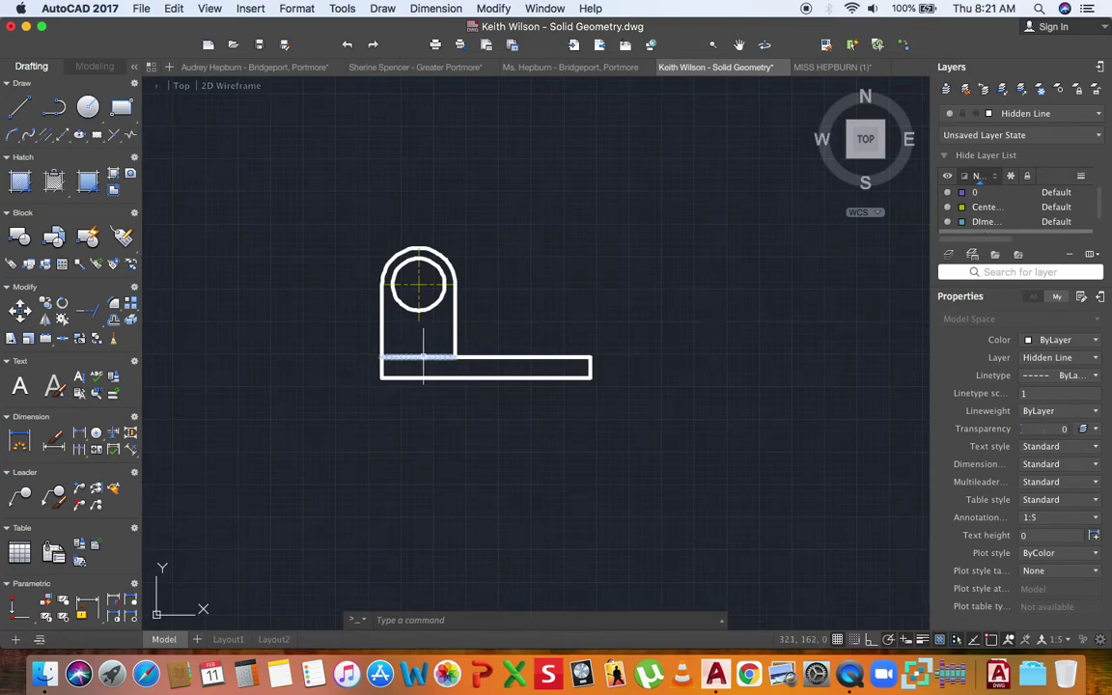
- Examine the dash pattern of the hidden line between the upright and the base at different magnifications
{"action": "scroll", "coordinate": [434, 355], "scroll_direction": "up", "scroll_amount": 2}
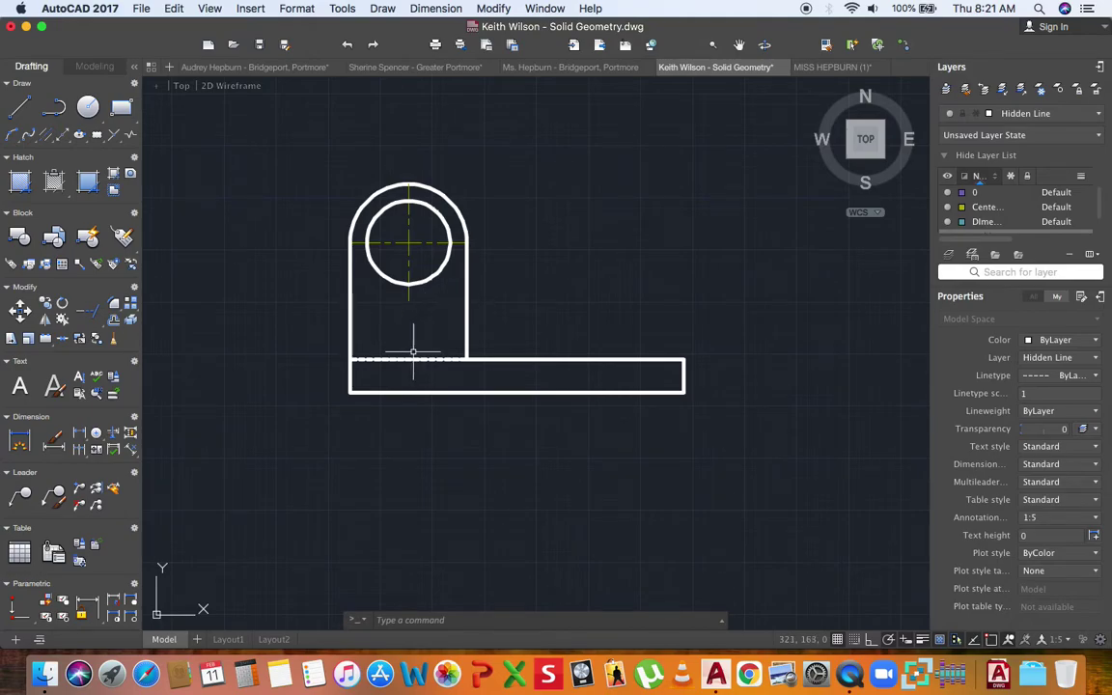
{"action": "scroll", "coordinate": [411, 355], "scroll_direction": "up", "scroll_amount": 5}
{"action": "scroll", "coordinate": [406, 362], "scroll_direction": "down", "scroll_amount": 5}
{"action": "middle_click_drag", "start_coordinate": [403, 361], "coordinate": [388, 357]}
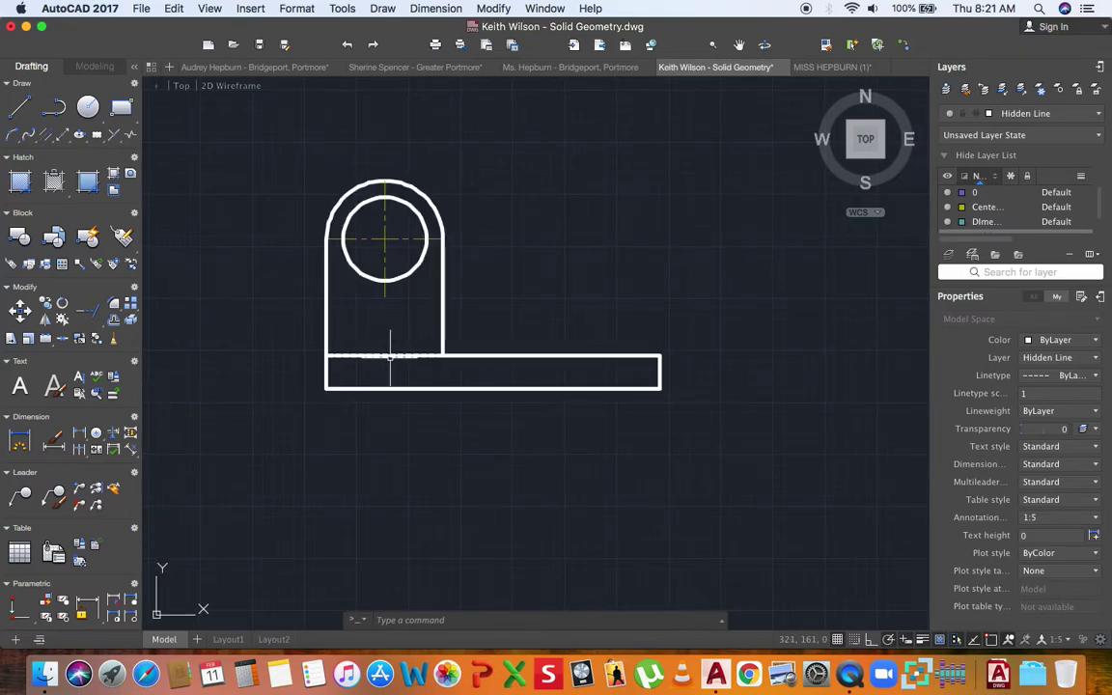
{"action": "scroll", "coordinate": [390, 357], "scroll_direction": "down", "scroll_amount": 3}
{"action": "scroll", "coordinate": [390, 357], "scroll_direction": "up", "scroll_amount": 3}
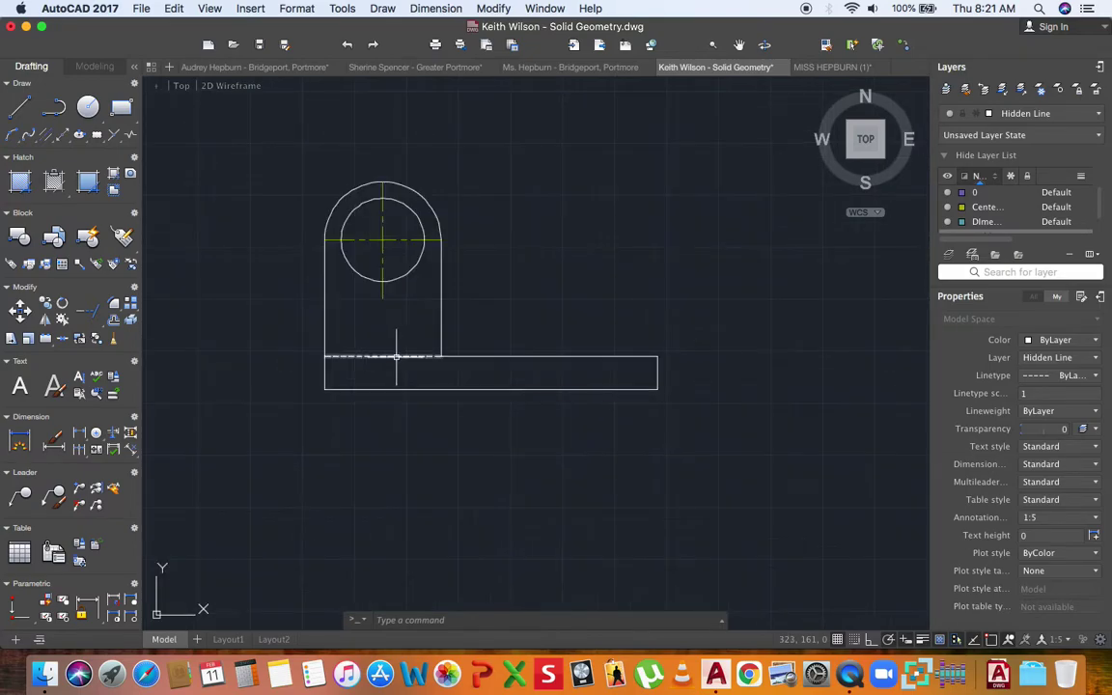
{"action": "scroll", "coordinate": [1062, 210], "scroll_direction": "down", "scroll_amount": 2}
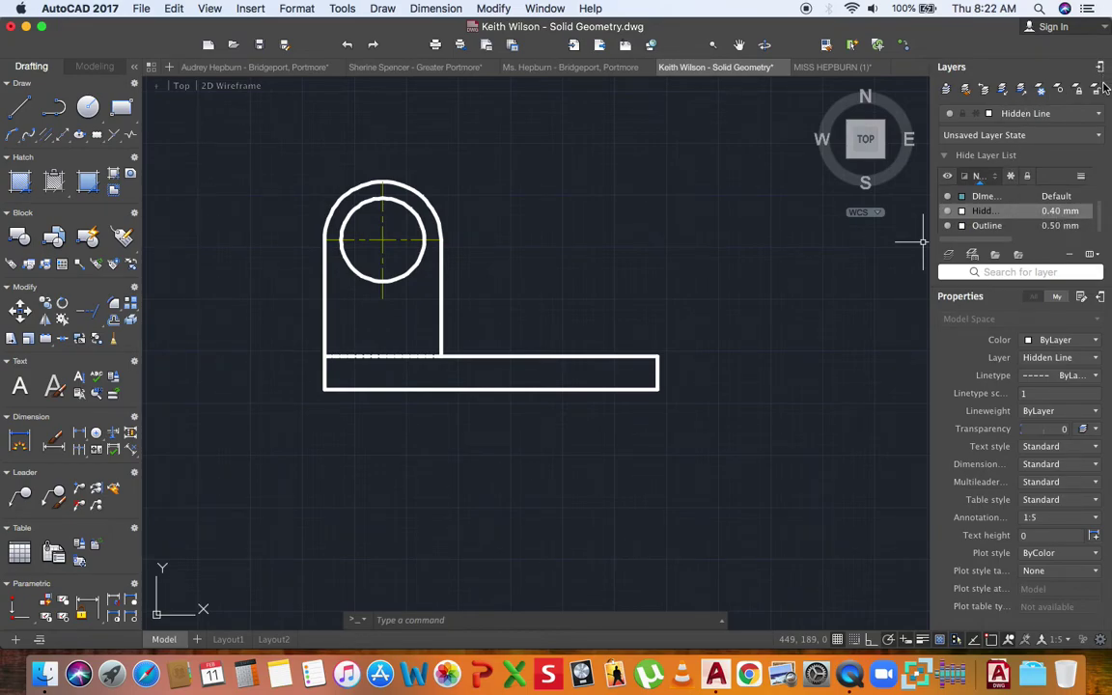
- Undock the layer list and load the HIDDENX2 linetype from acad.lin while editing the Hidden Line layer's linetype
{"action": "left_click_drag", "start_coordinate": [1101, 69], "coordinate": [377, 345]}
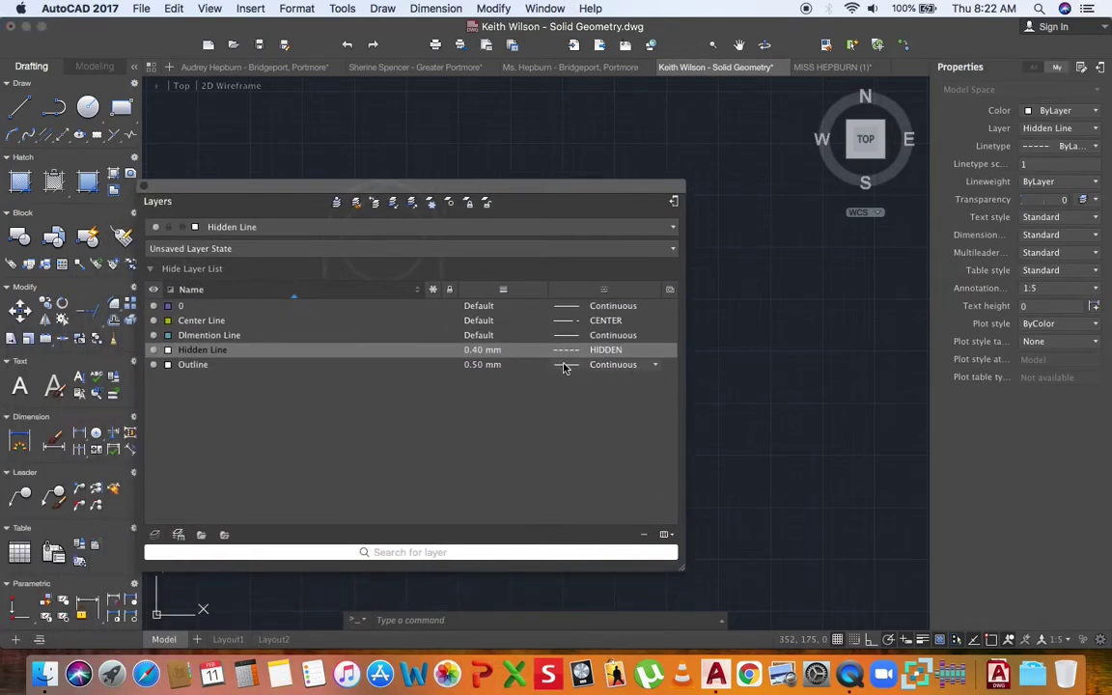
{"action": "left_click", "coordinate": [638, 349]}
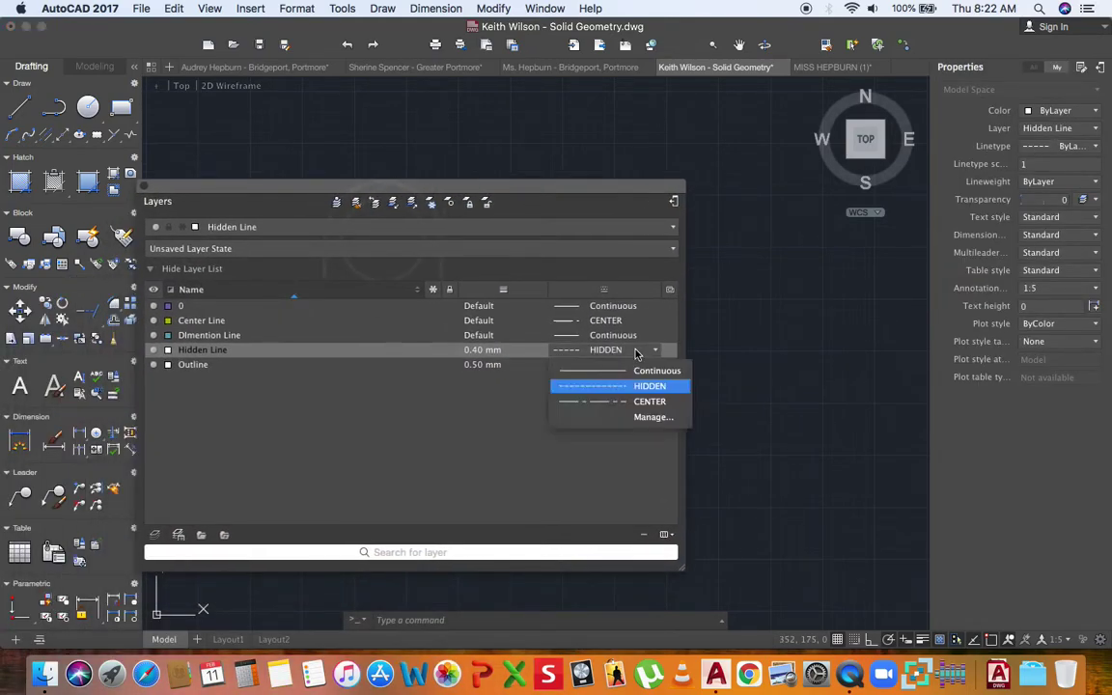
{"action": "left_click", "coordinate": [638, 418]}
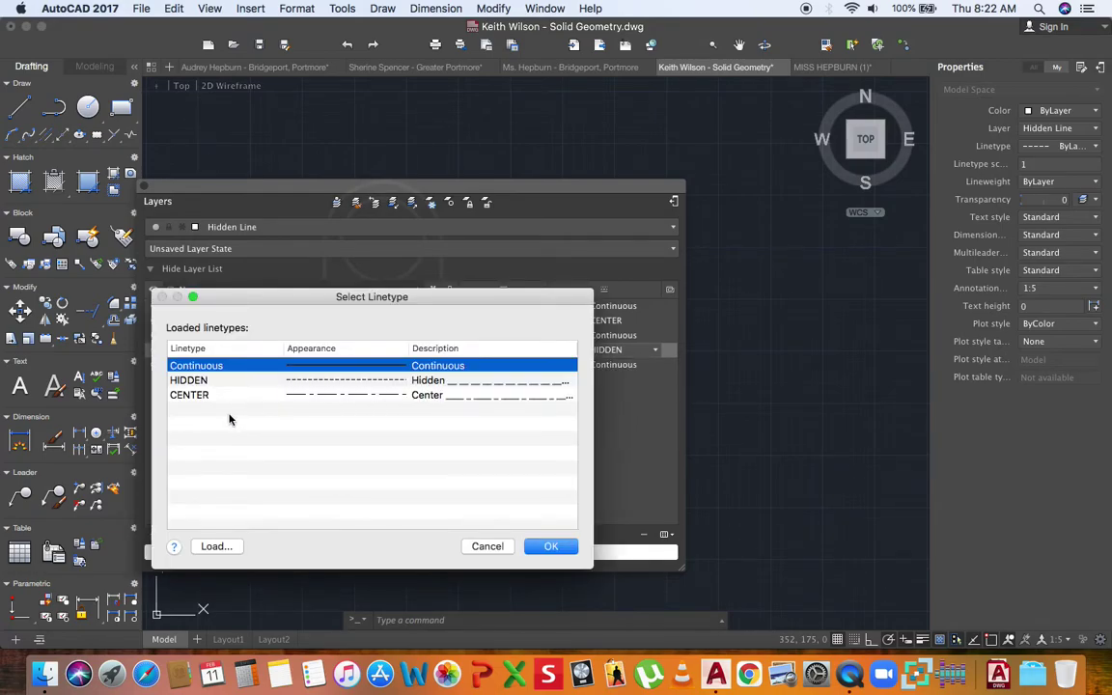
{"action": "left_click", "coordinate": [216, 546]}
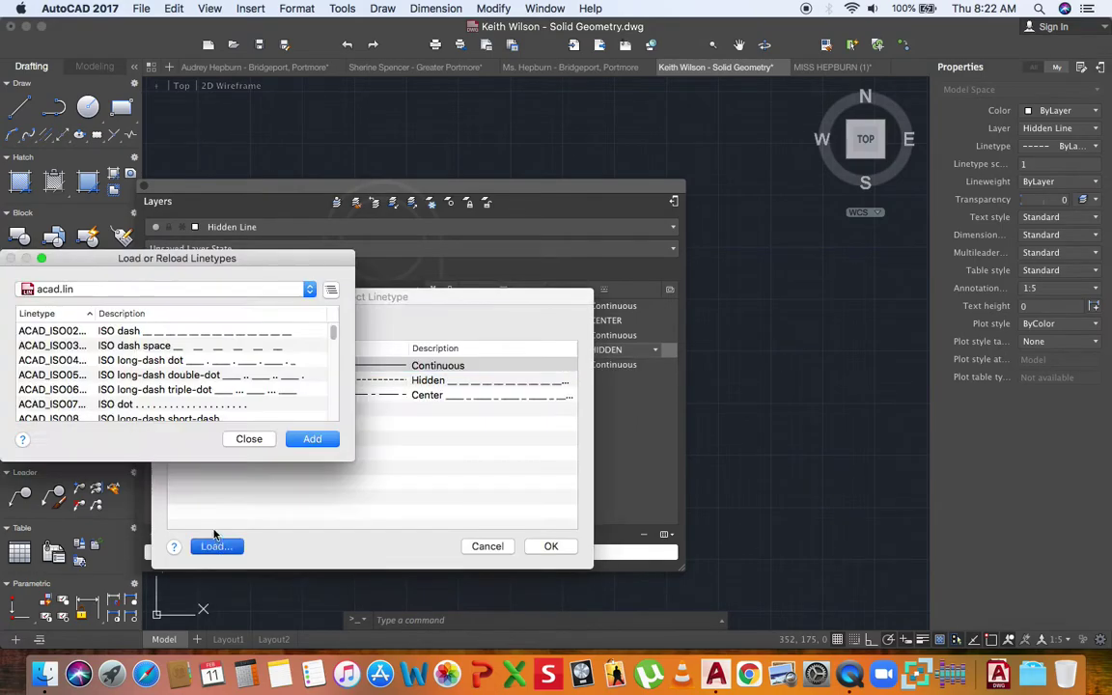
{"action": "scroll", "coordinate": [83, 364], "scroll_direction": "down", "scroll_amount": 15}
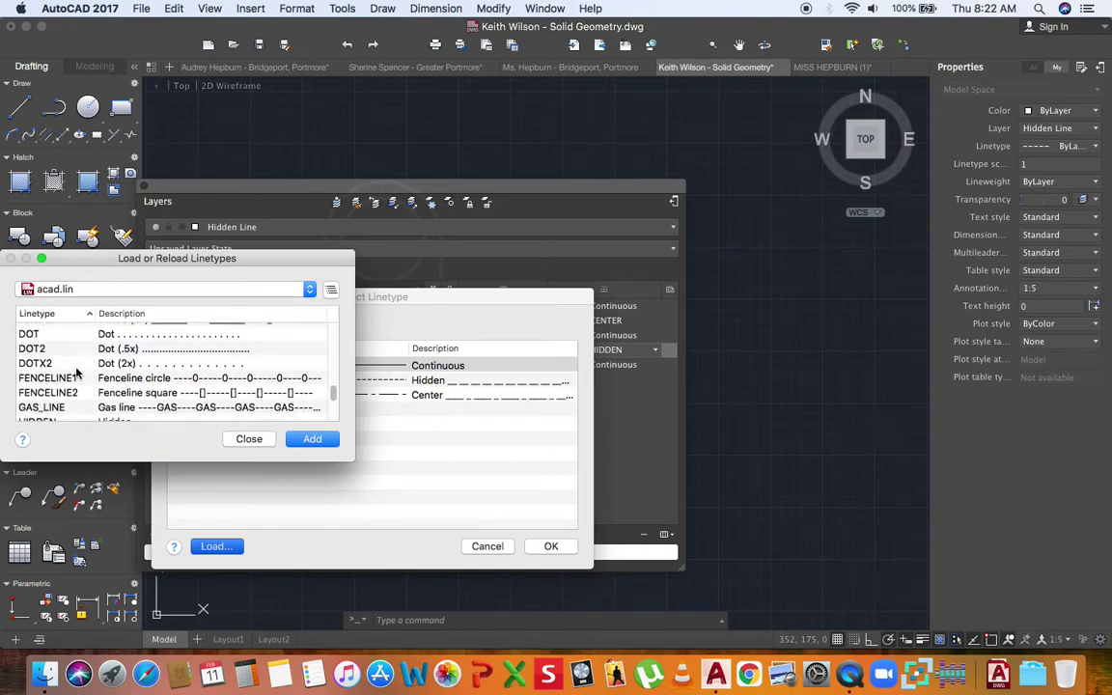
{"action": "scroll", "coordinate": [69, 362], "scroll_direction": "up", "scroll_amount": 3}
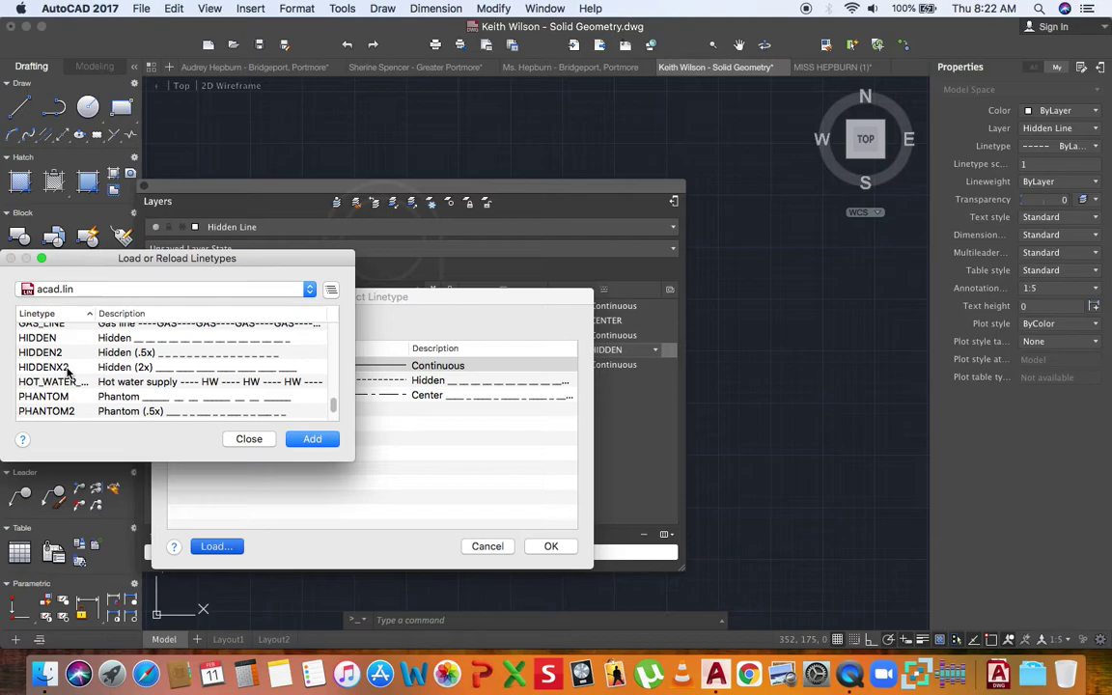
{"action": "left_click", "coordinate": [68, 369]}
{"action": "left_click", "coordinate": [307, 446]}
- Assign the HIDDENX2 linetype to the Hidden Line layer and close the layer list
{"action": "left_click", "coordinate": [219, 410]}
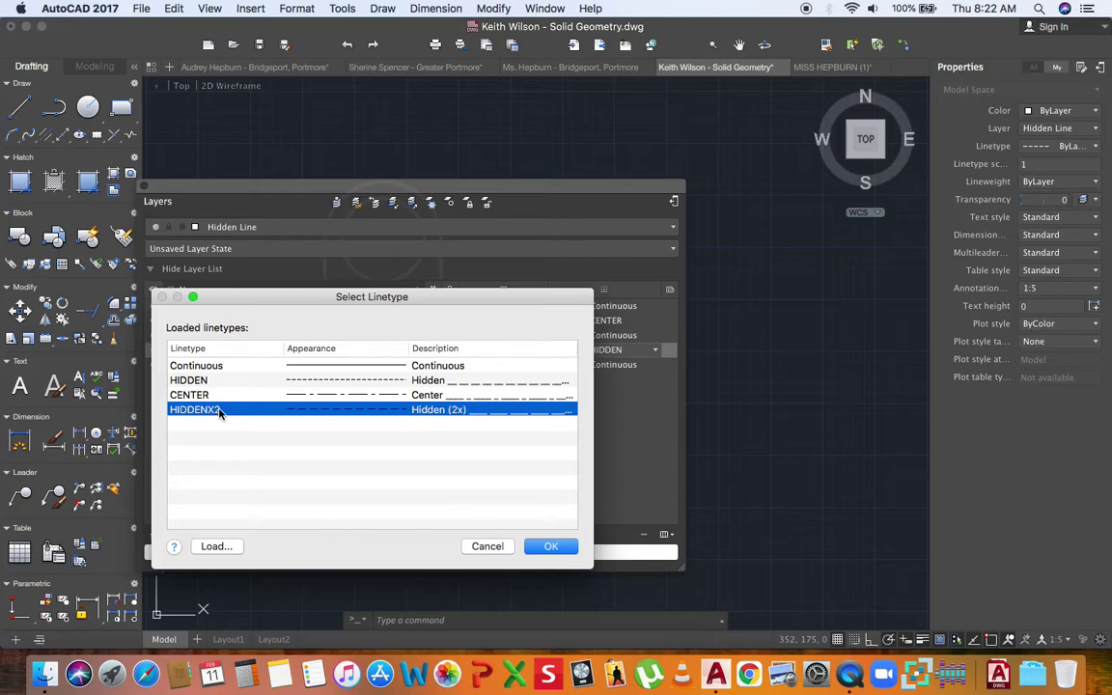
{"action": "left_click", "coordinate": [535, 546]}
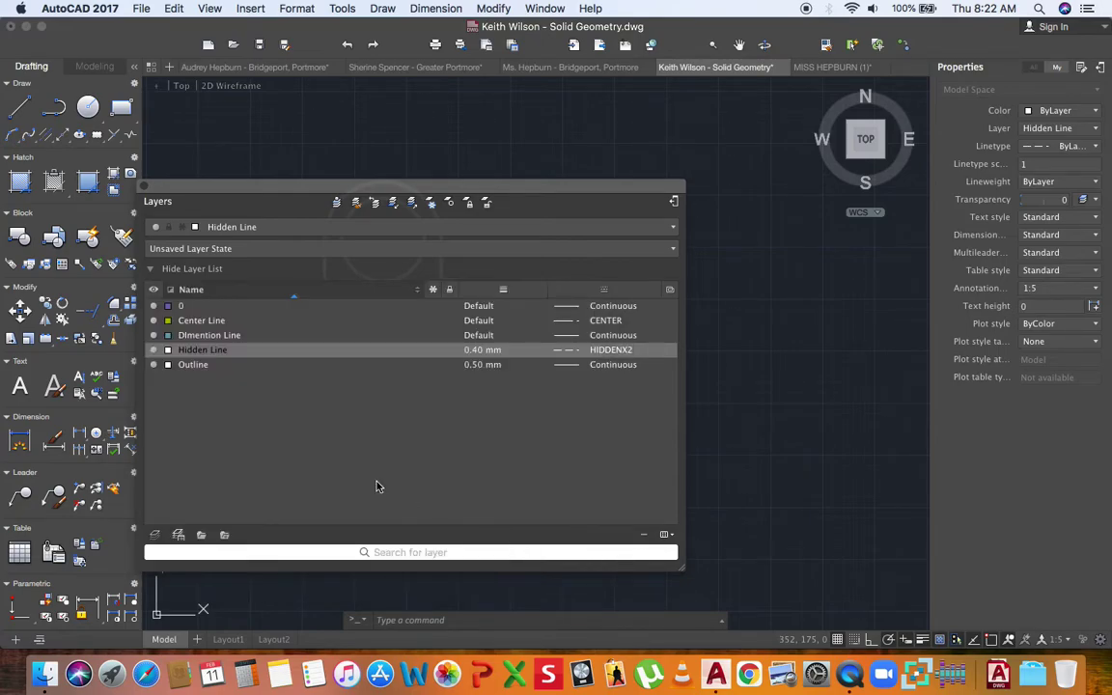
{"action": "left_click", "coordinate": [215, 367]}
{"action": "left_click", "coordinate": [218, 354]}
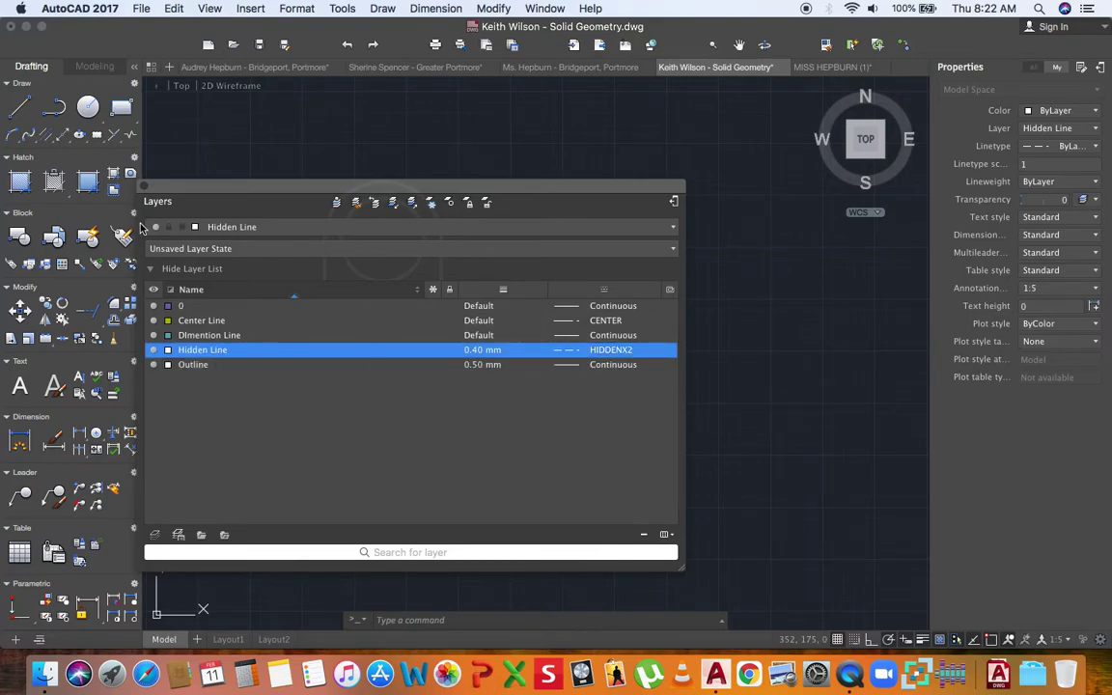
{"action": "left_click", "coordinate": [146, 190]}
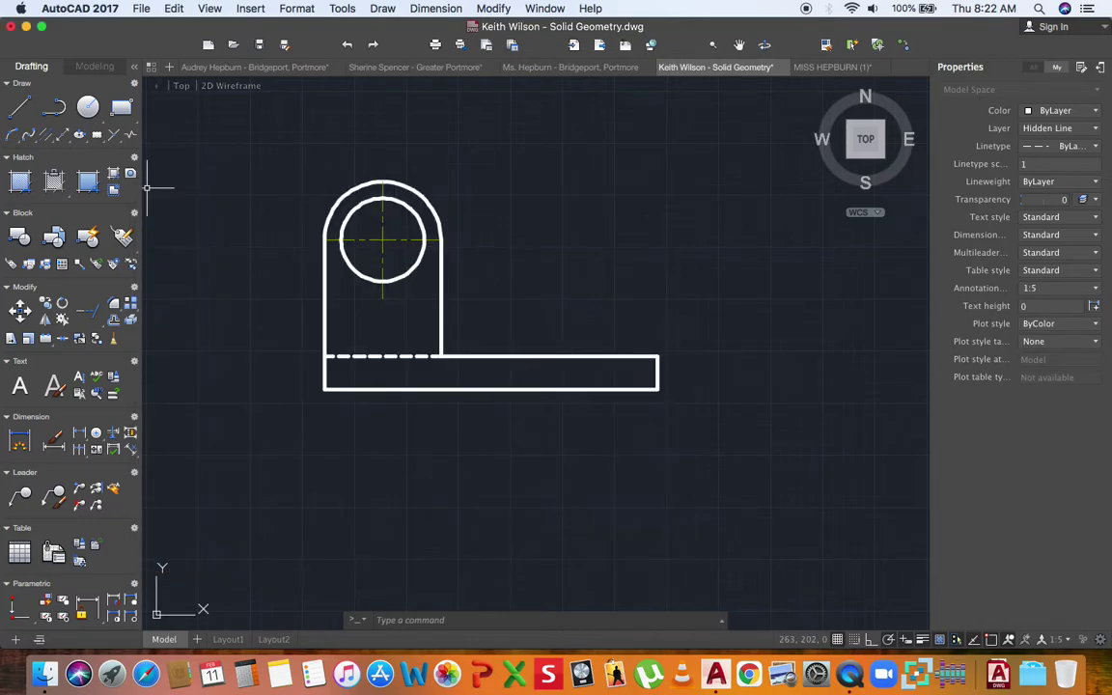
- Set the annotation scale to 1:8 and regenerate the drawing
{"action": "scroll", "coordinate": [398, 353], "scroll_direction": "up", "scroll_amount": 2}
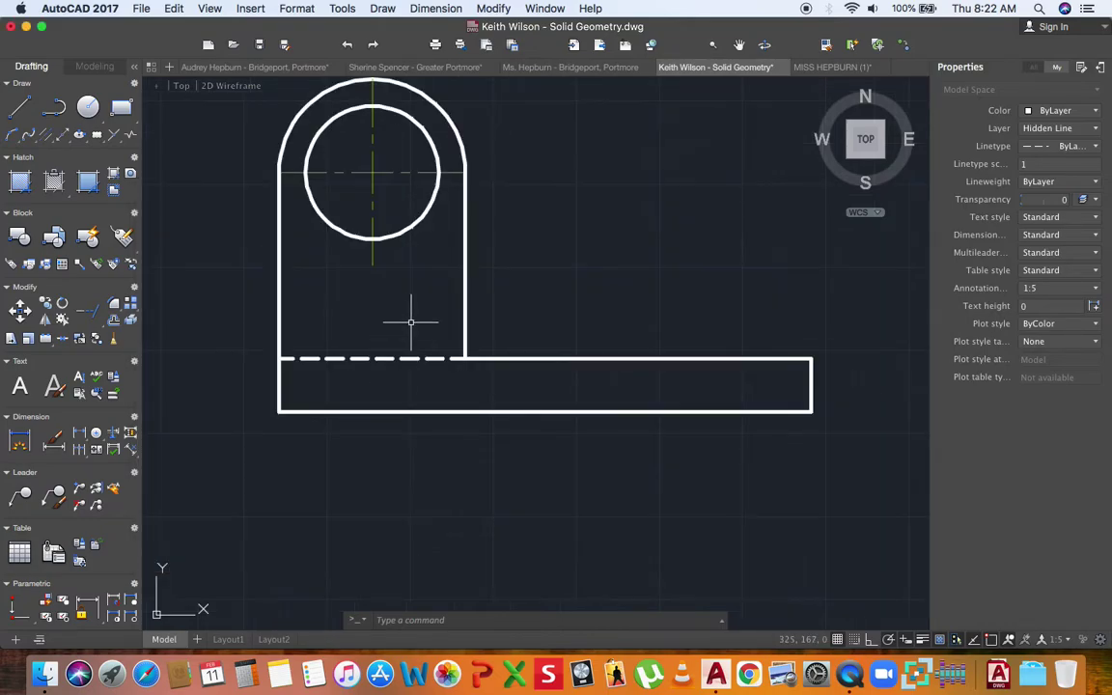
{"action": "scroll", "coordinate": [401, 335], "scroll_direction": "down", "scroll_amount": 2}
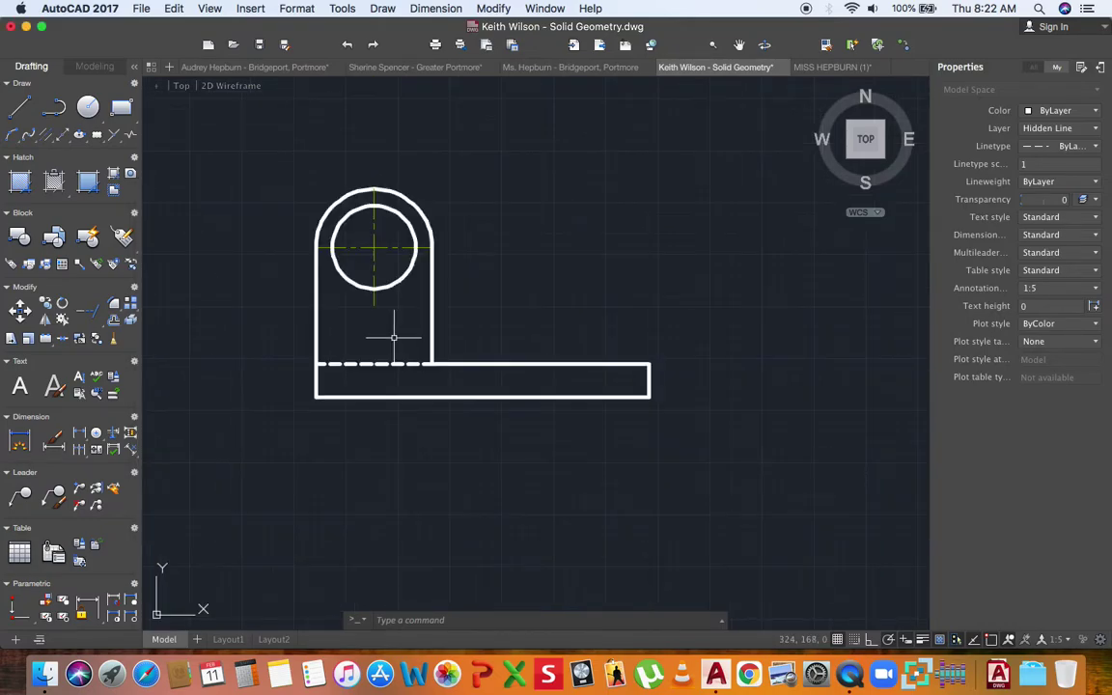
{"action": "left_click", "coordinate": [1057, 639]}
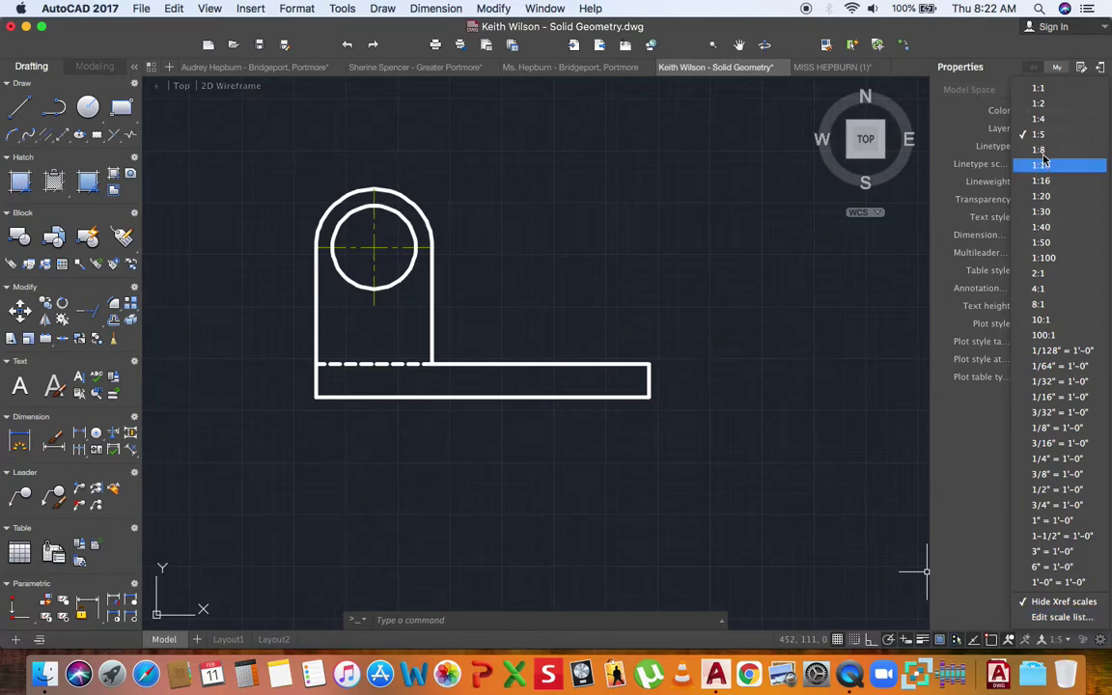
{"action": "key", "text": "Return"}
{"action": "type", "text": "regen"}
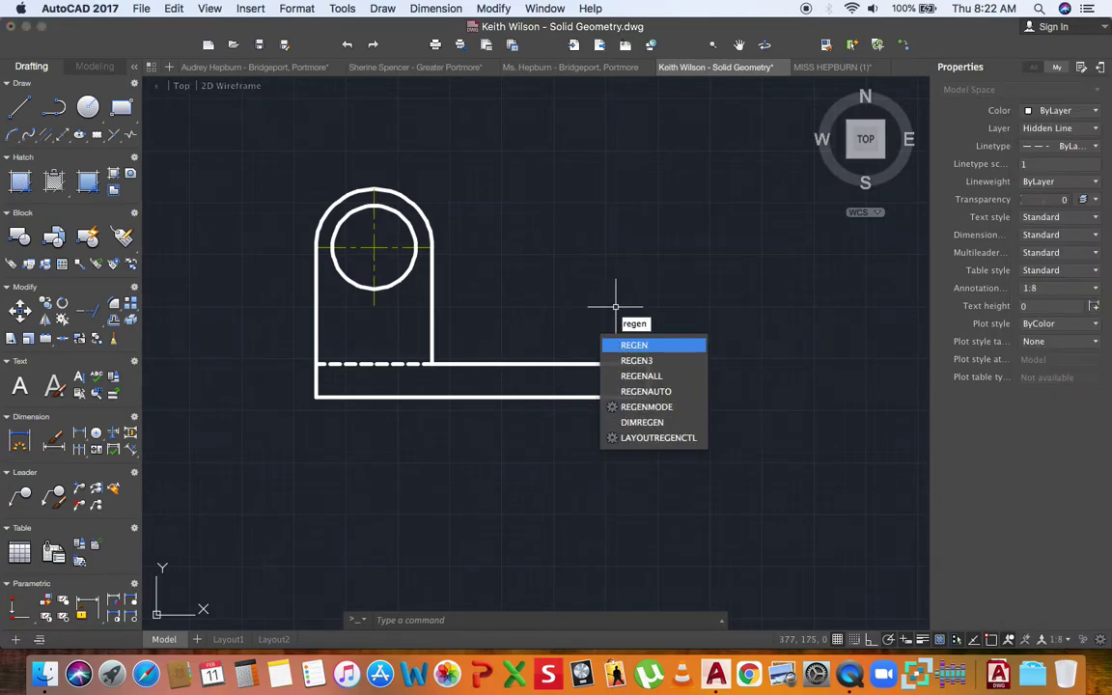
{"action": "key", "text": "Return"}
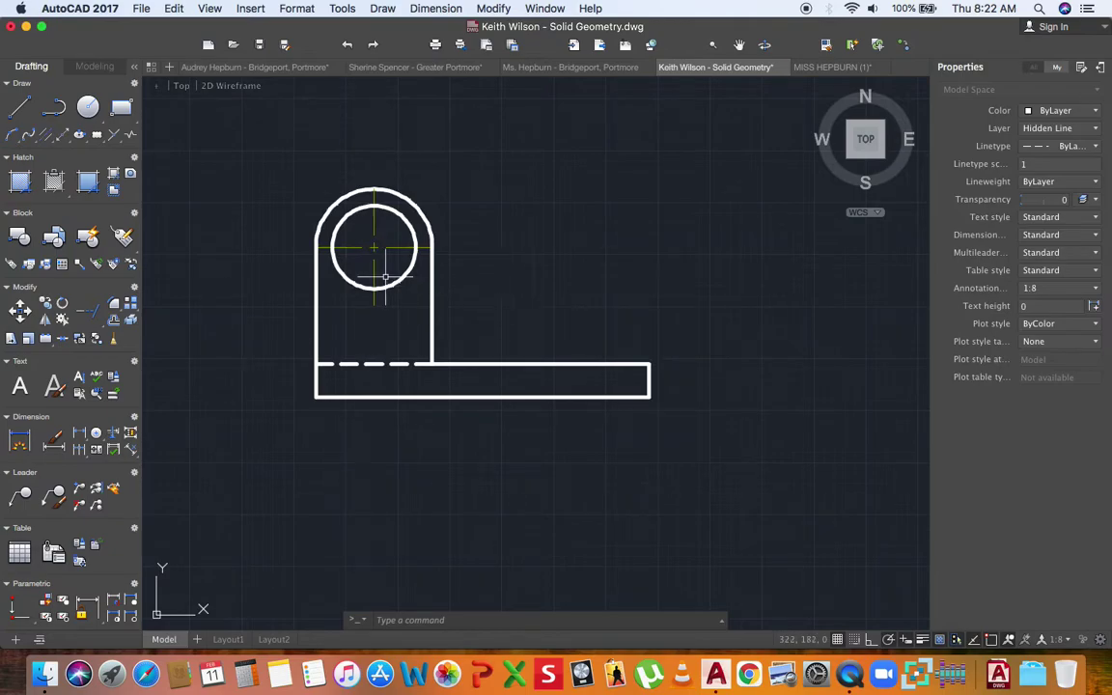
{"action": "middle_click_drag", "start_coordinate": [374, 245], "coordinate": [351, 257]}
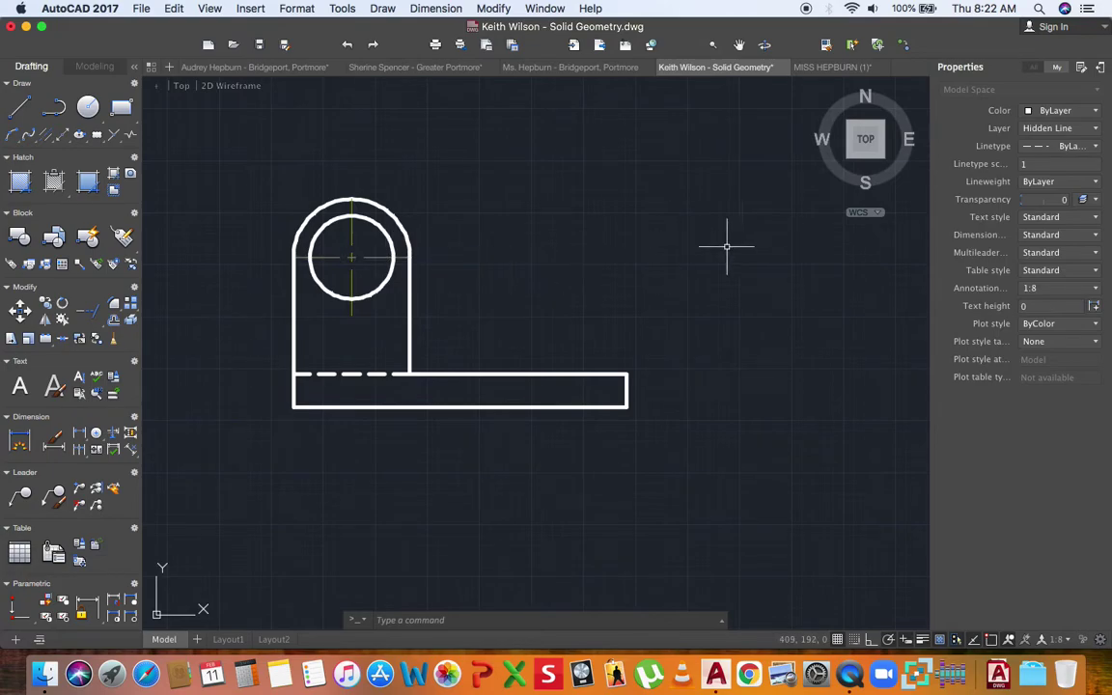
- Reopen the layer list with the LAYERS command and undock it to show every layer's linetype
{"action": "left_click", "coordinate": [1104, 67]}
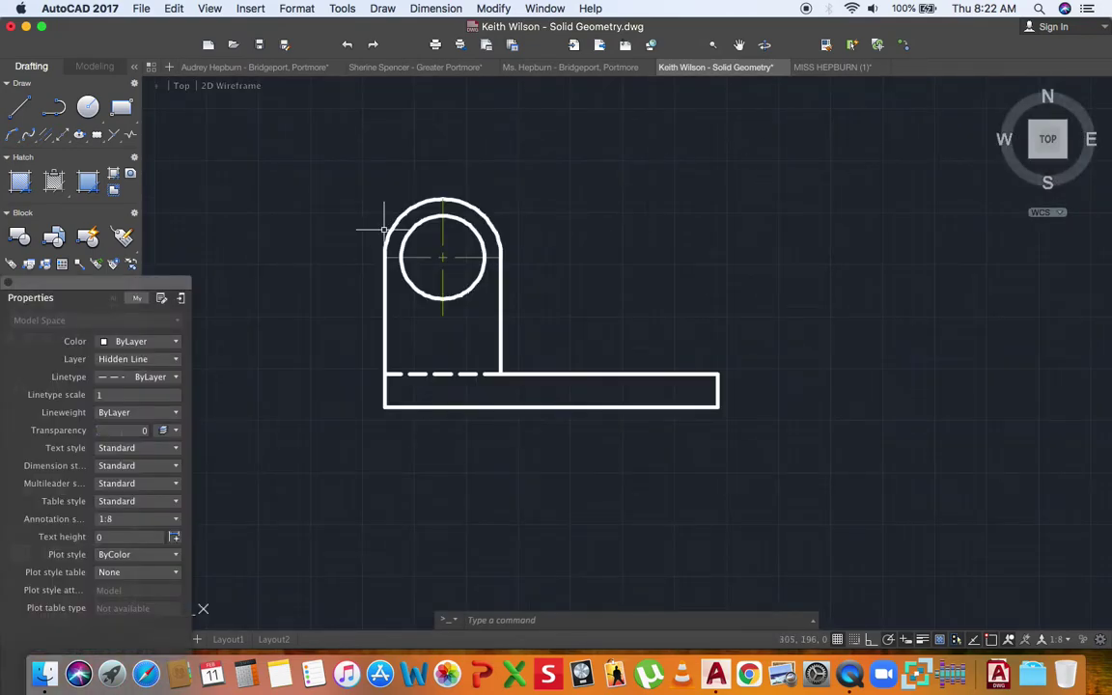
{"action": "left_click", "coordinate": [182, 300]}
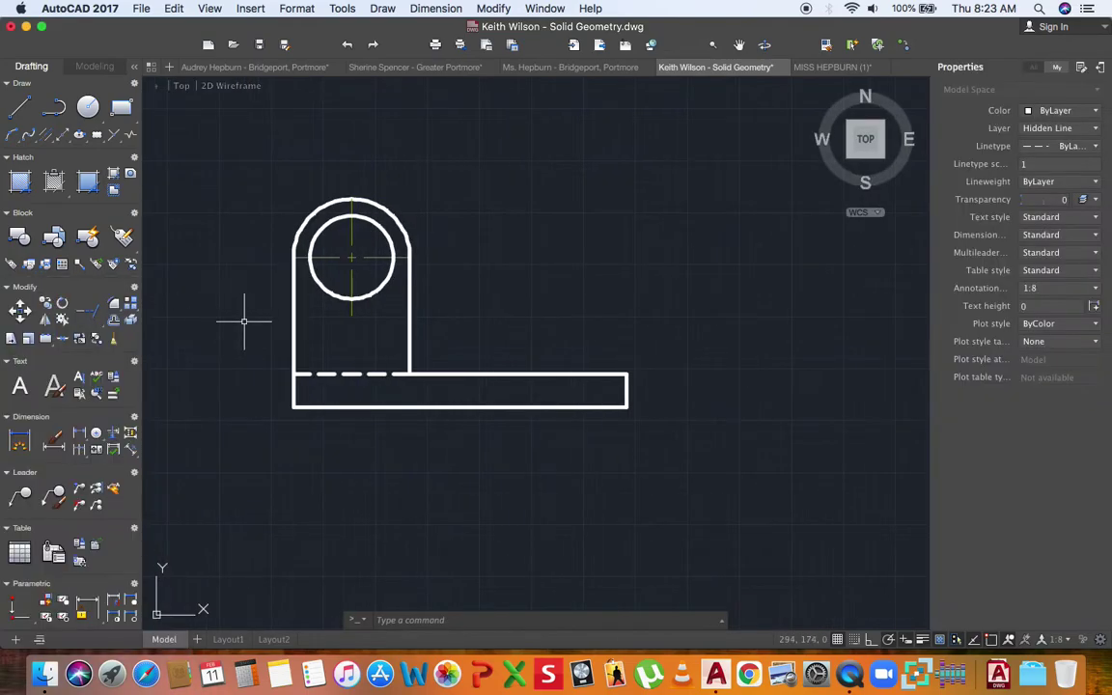
{"action": "type", "text": "layers"}
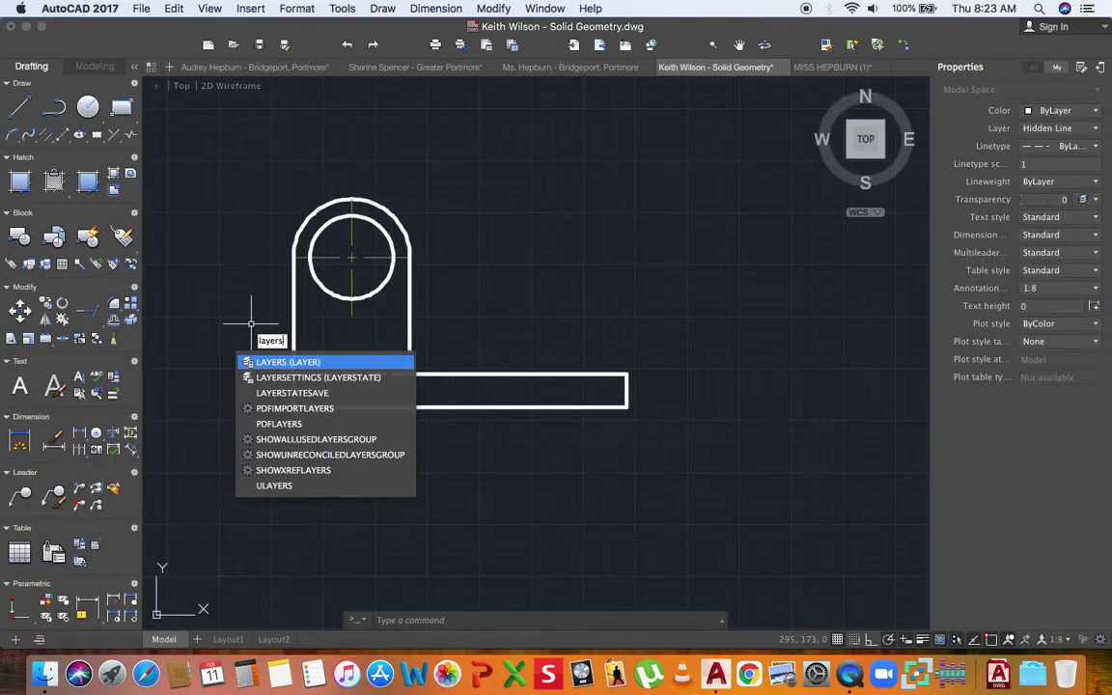
{"action": "key", "text": "Return"}
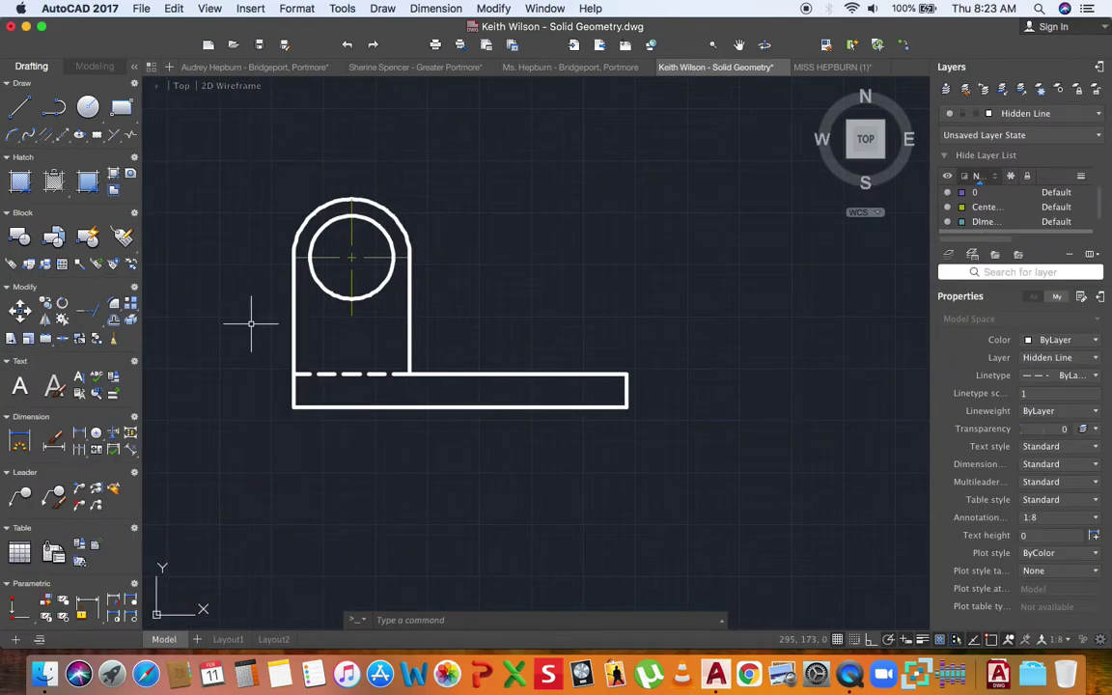
{"action": "left_click", "coordinate": [1102, 69]}
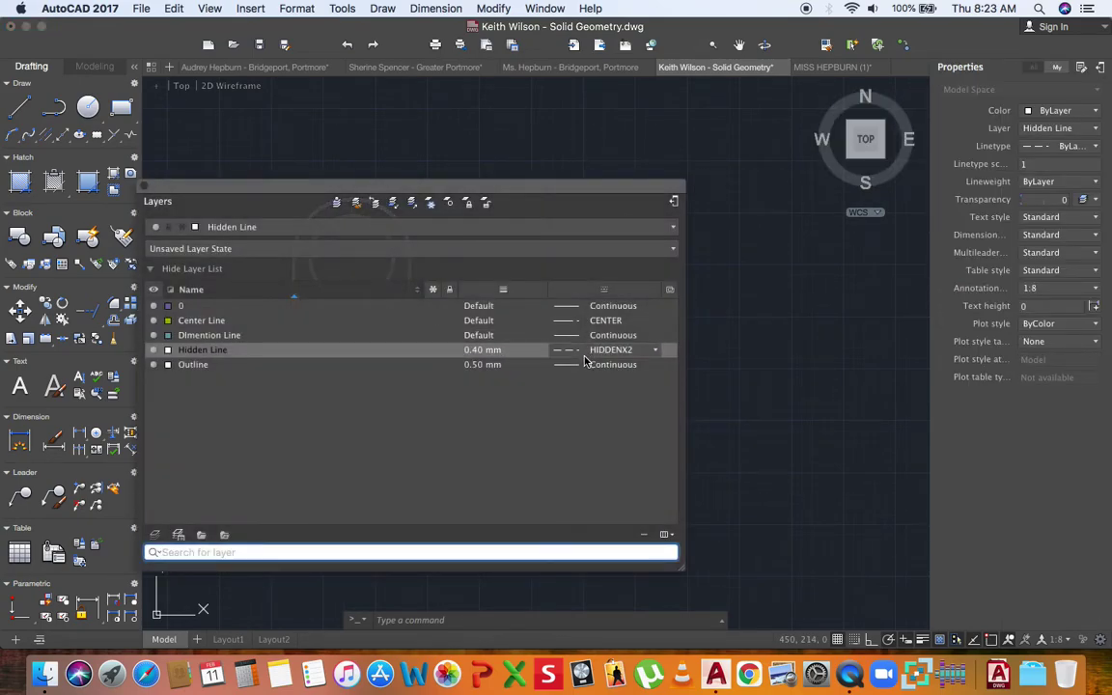
- Load the CENTER2 linetype from acad.lin while editing the Center Line layer's linetype
{"action": "left_click", "coordinate": [640, 321]}
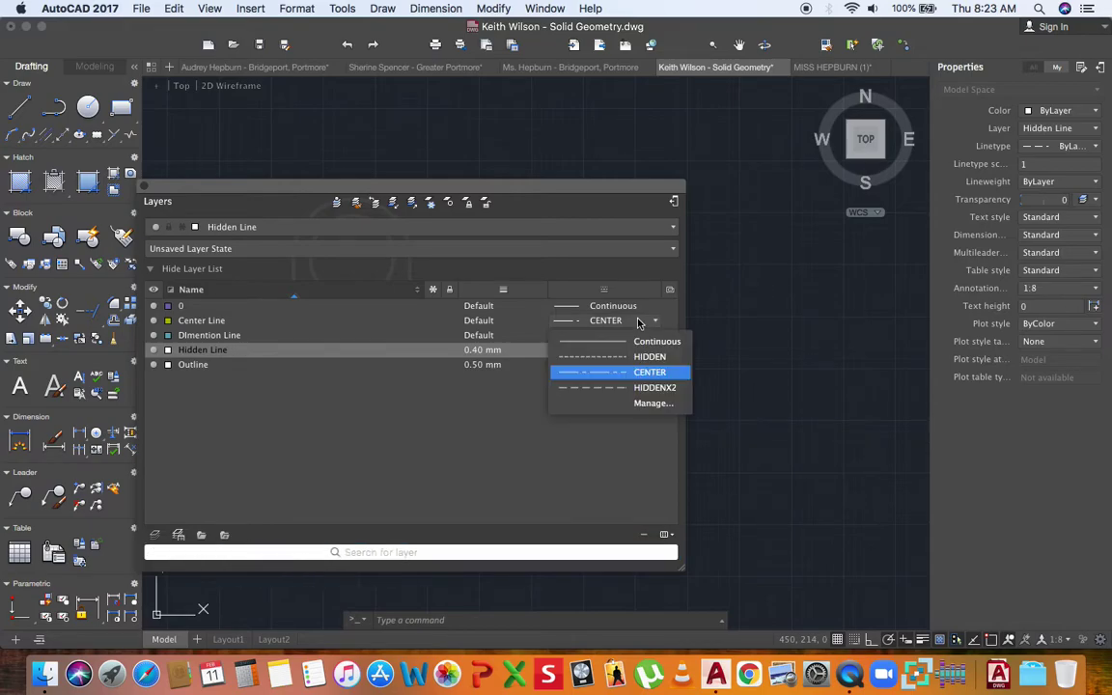
{"action": "left_click", "coordinate": [645, 403]}
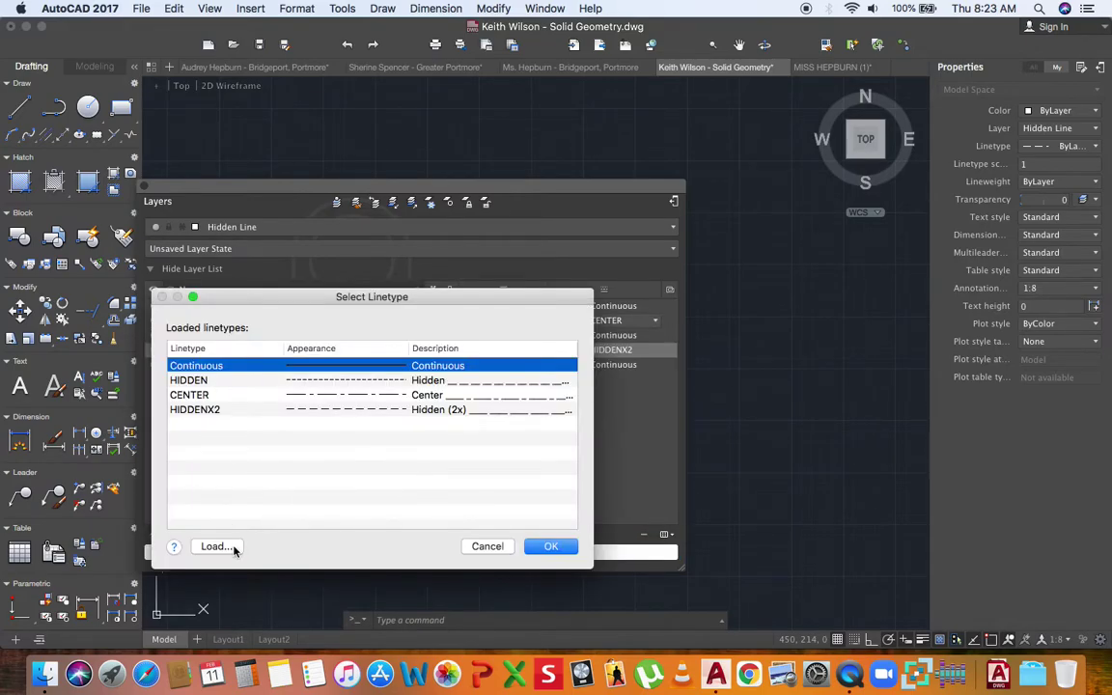
{"action": "left_click", "coordinate": [233, 549]}
{"action": "scroll", "coordinate": [87, 378], "scroll_direction": "down", "scroll_amount": 3}
{"action": "scroll", "coordinate": [87, 379], "scroll_direction": "down", "scroll_amount": 10}
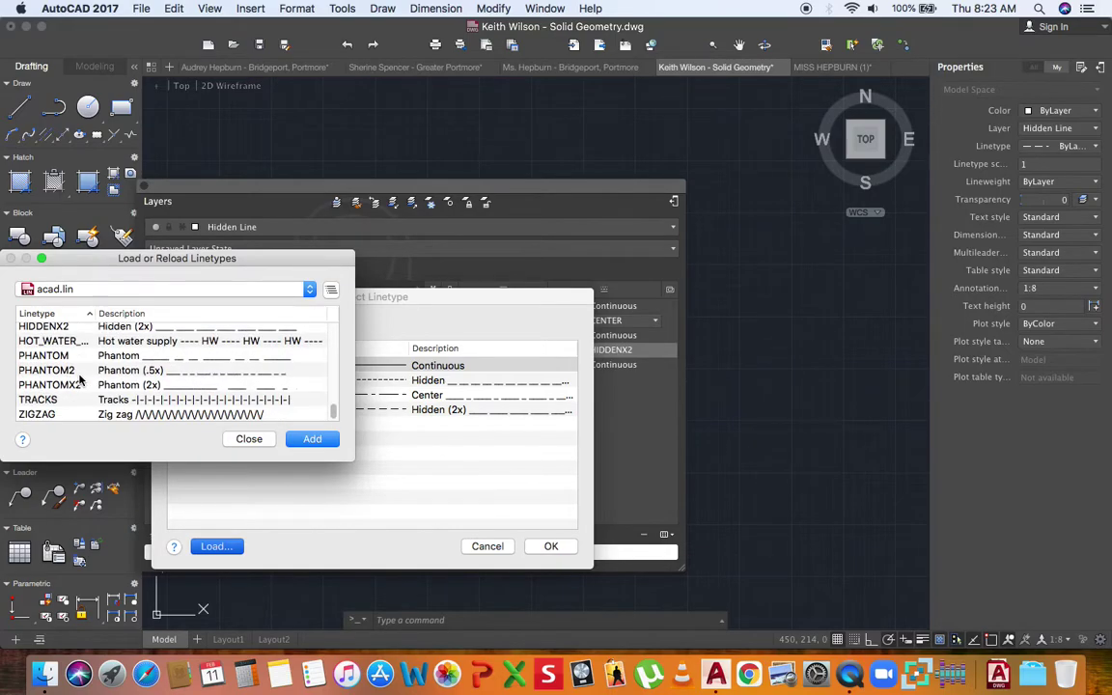
{"action": "scroll", "coordinate": [81, 381], "scroll_direction": "up", "scroll_amount": 5}
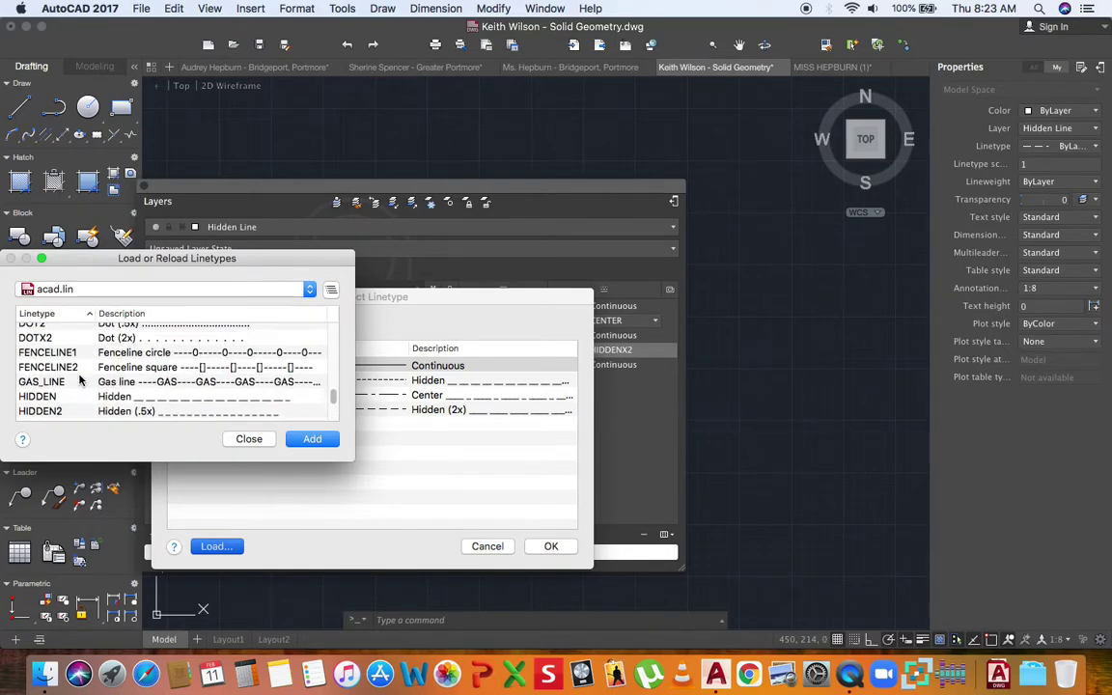
{"action": "scroll", "coordinate": [81, 381], "scroll_direction": "up", "scroll_amount": 5}
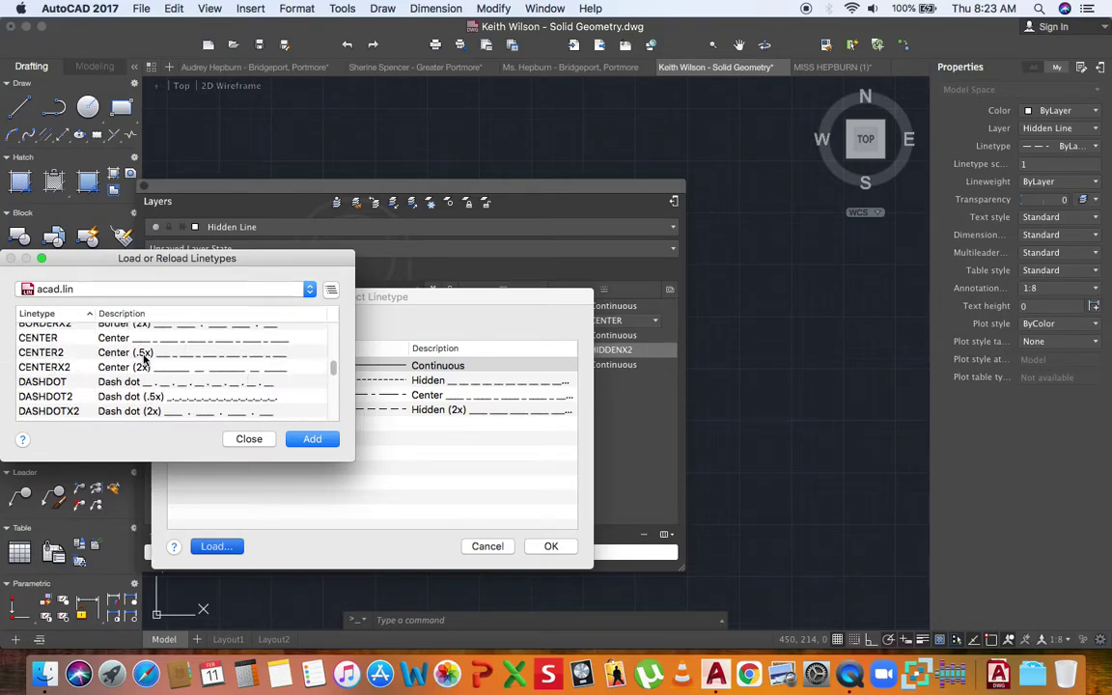
{"action": "left_click", "coordinate": [58, 353]}
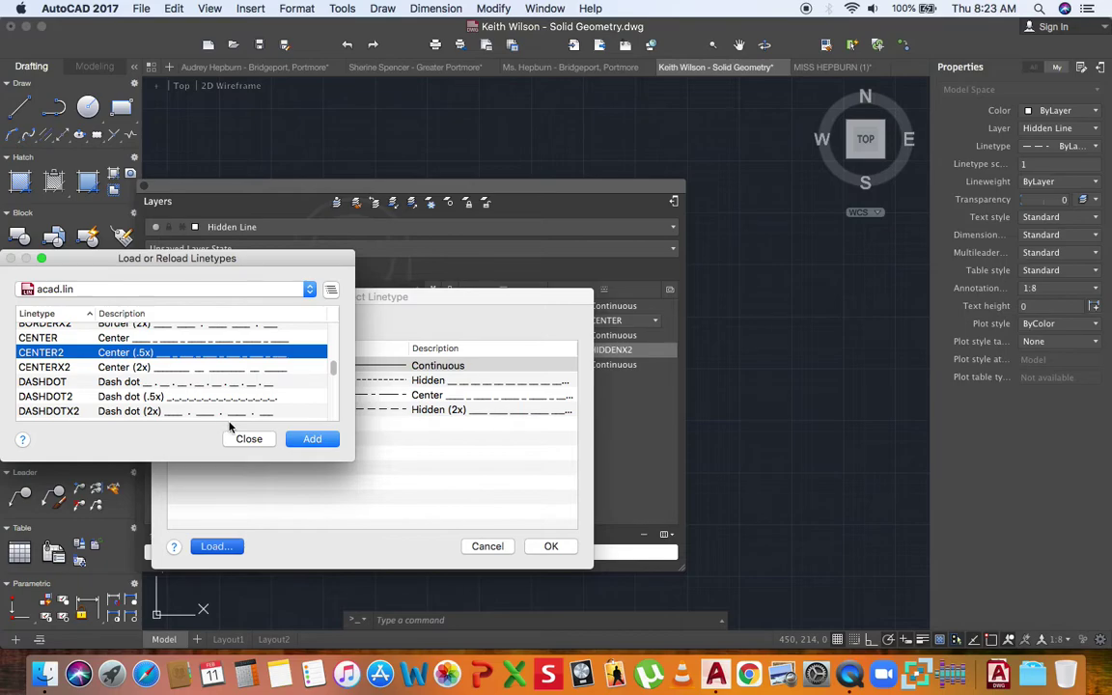
{"action": "left_click", "coordinate": [311, 440]}
- Assign the CENTER2 linetype to the Center Line layer and close the layer list
{"action": "left_click", "coordinate": [342, 425]}
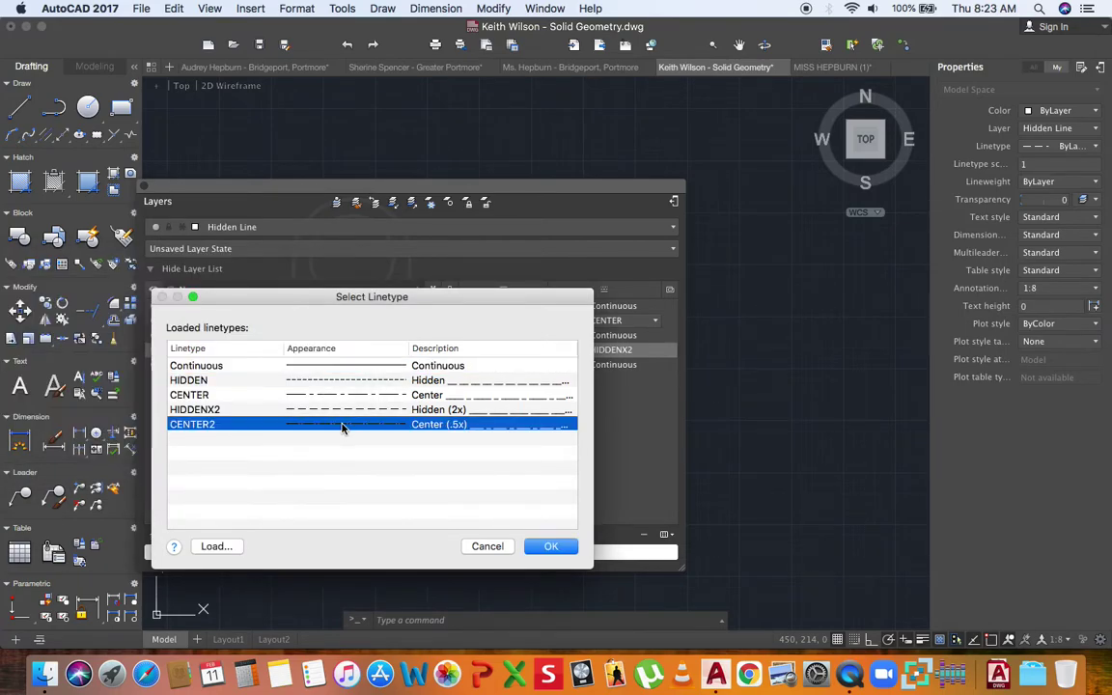
{"action": "left_click", "coordinate": [554, 547]}
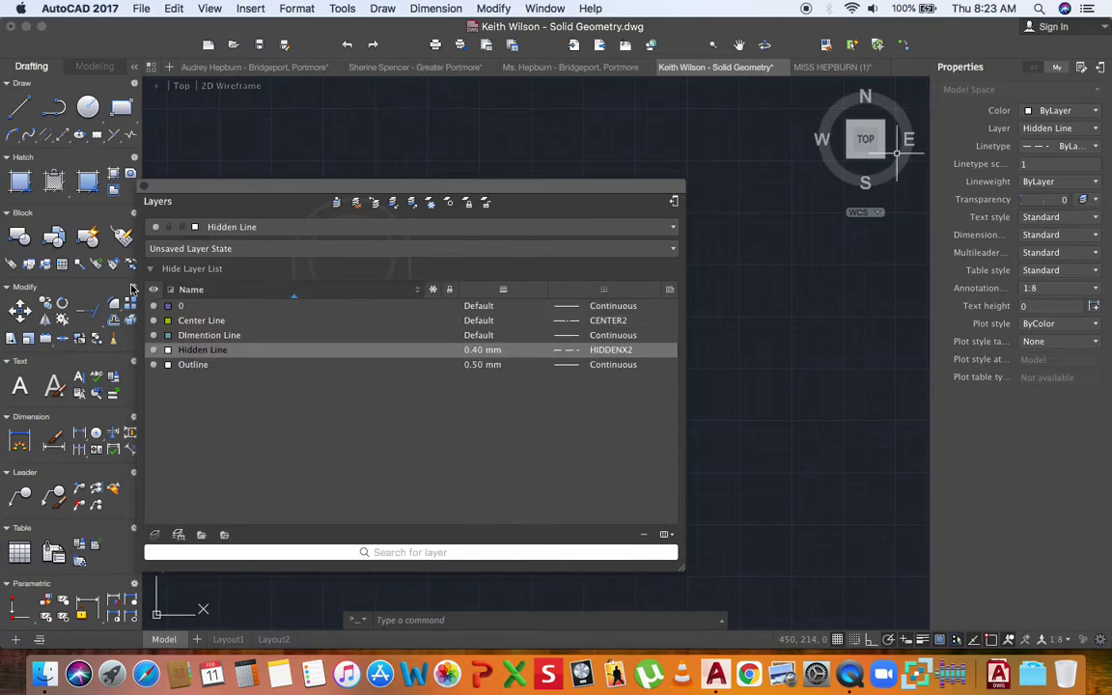
{"action": "left_click", "coordinate": [146, 188]}
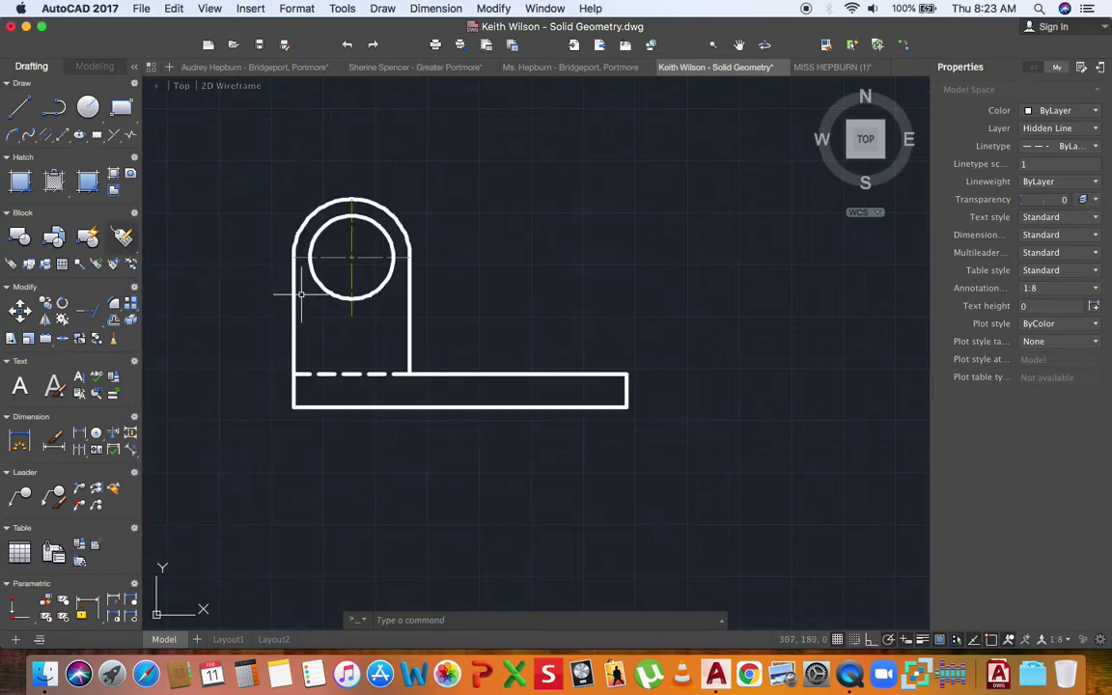
{"action": "scroll", "coordinate": [343, 263], "scroll_direction": "up", "scroll_amount": 2}
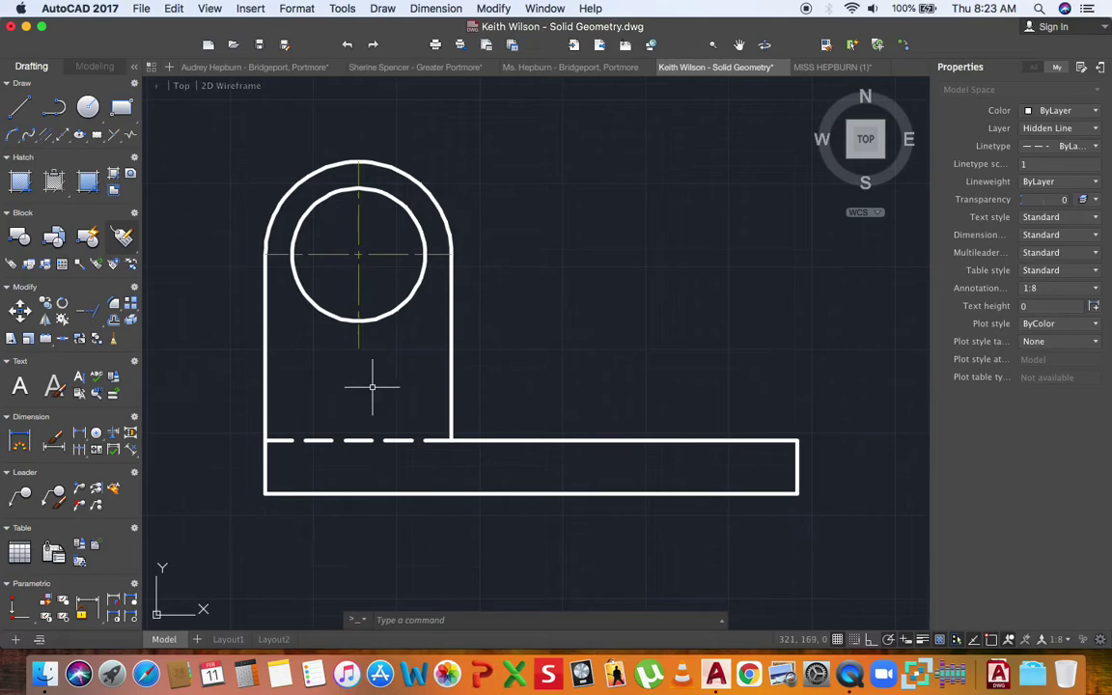
- Reopen the layer list with the LAYER command and undock it to show every layer's lineweight
{"action": "scroll", "coordinate": [372, 389], "scroll_direction": "down", "scroll_amount": 2}
{"action": "mouse_move", "coordinate": [396, 383]}
{"action": "middle_mouse_down"}
{"action": "mouse_move", "coordinate": [375, 377]}
{"action": "mouse_move", "coordinate": [396, 393]}
{"action": "mouse_move", "coordinate": [333, 414]}
{"action": "middle_mouse_up"}
{"action": "scroll", "coordinate": [396, 393], "scroll_direction": "down", "scroll_amount": 2}
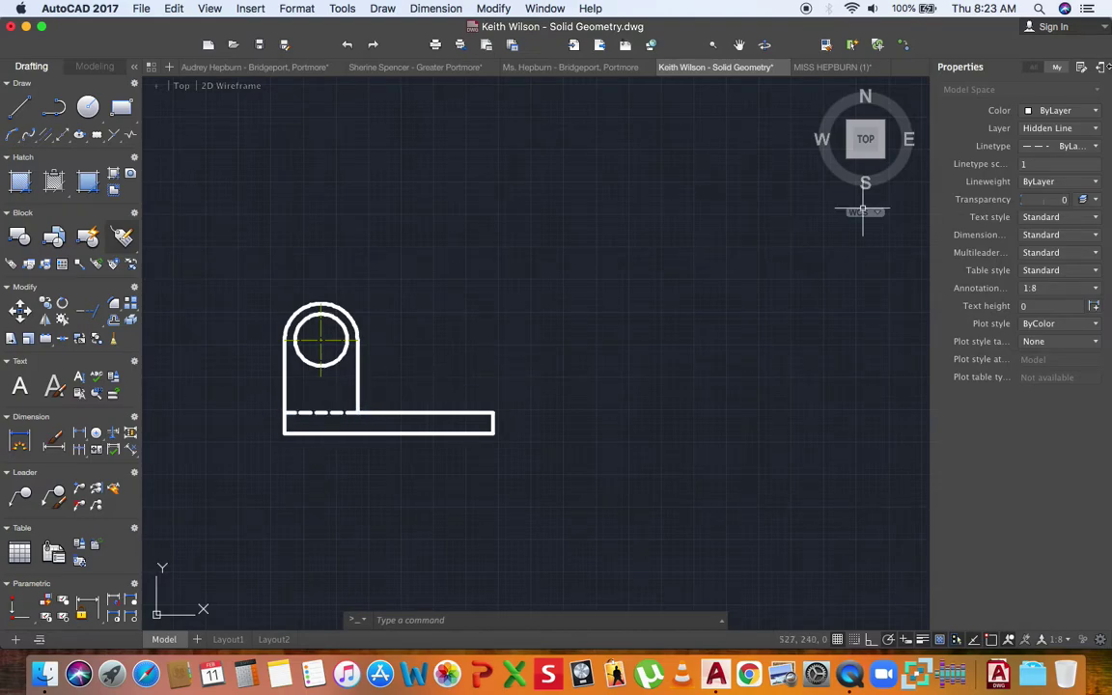
{"action": "left_click", "coordinate": [1101, 72]}
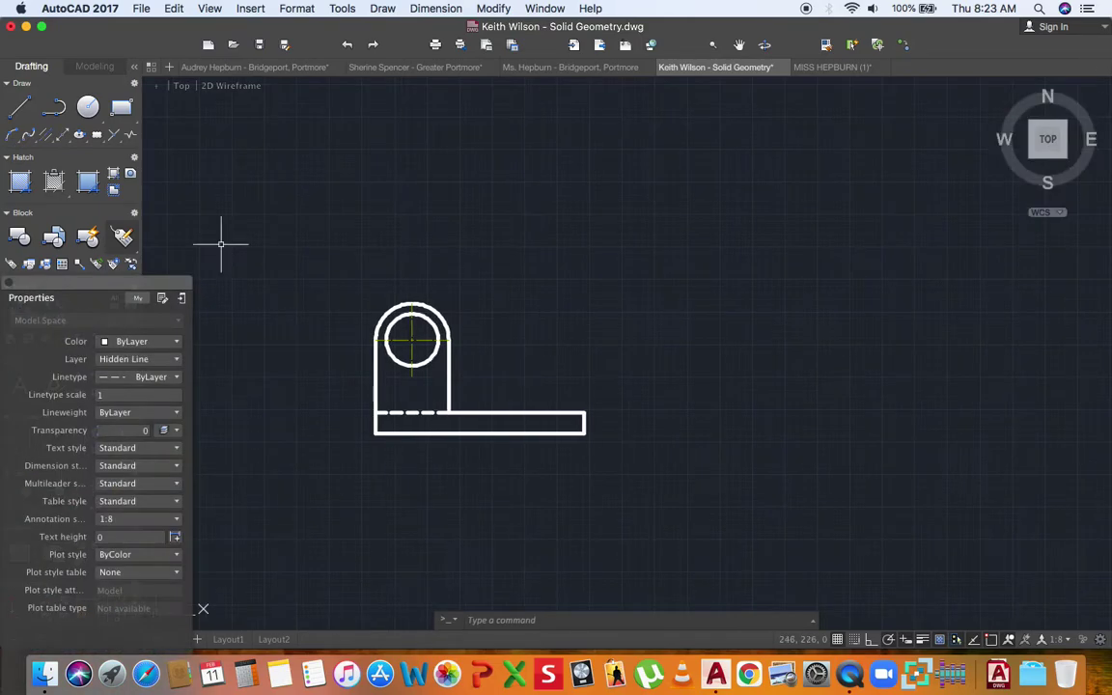
{"action": "left_click", "coordinate": [166, 280]}
{"action": "type", "text": "laye"}
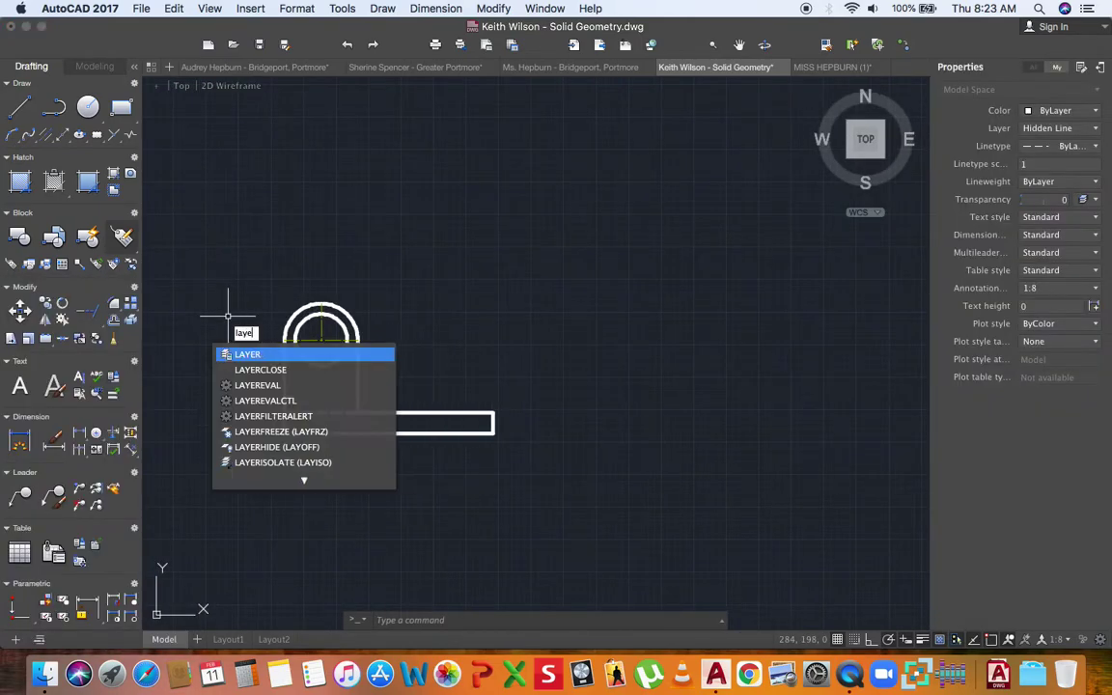
{"action": "key", "text": "Return"}
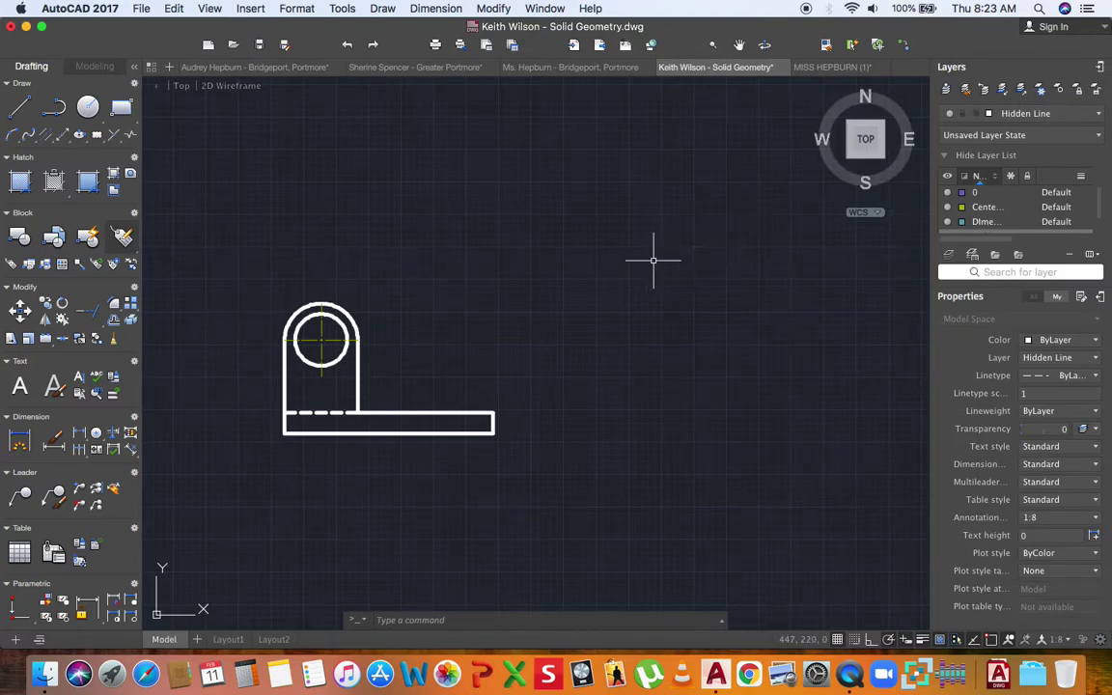
{"action": "left_click", "coordinate": [1101, 68]}
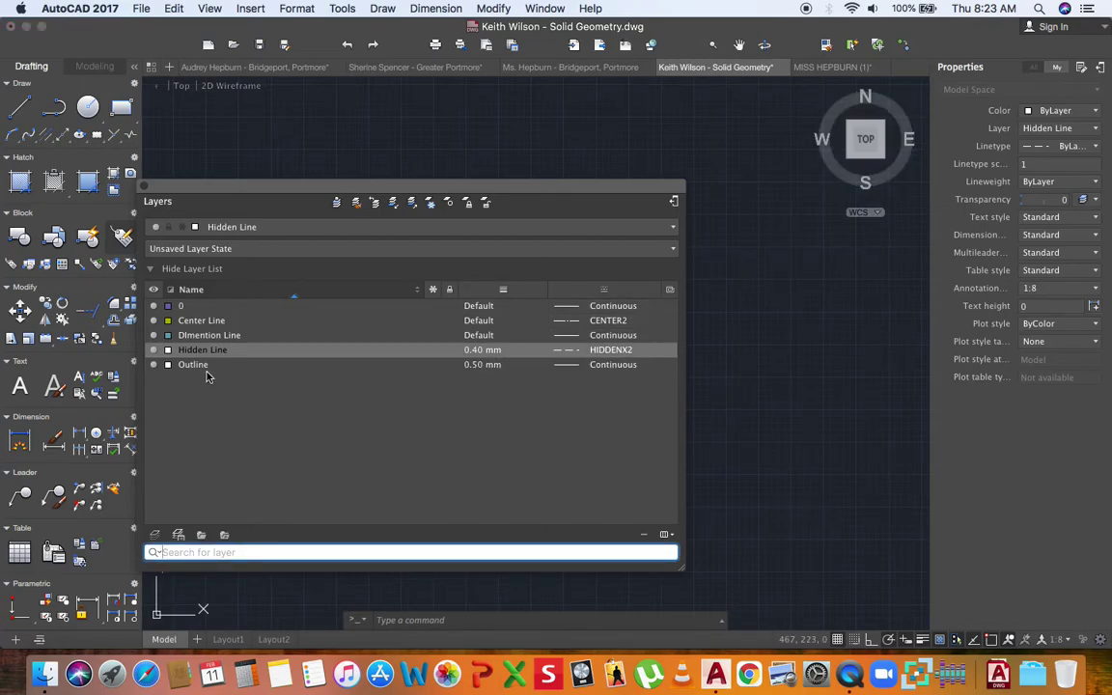
- Set the Hidden Line layer's lineweight to 0.25 mm and close the layer list
{"action": "left_click", "coordinate": [487, 349]}
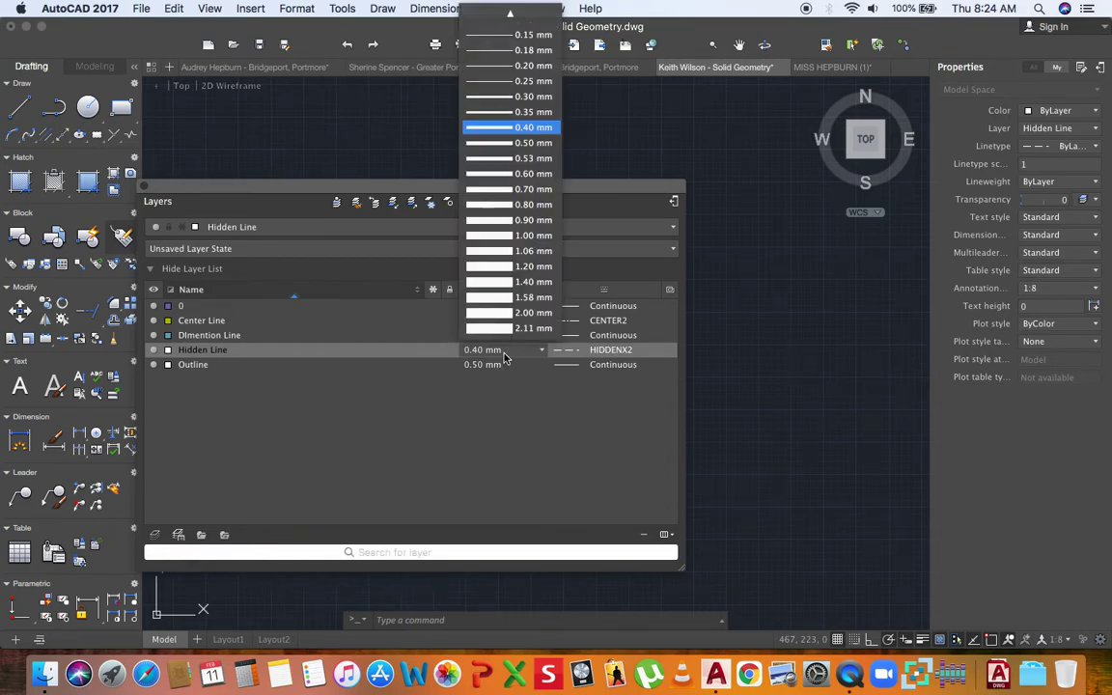
{"action": "left_click", "coordinate": [526, 82]}
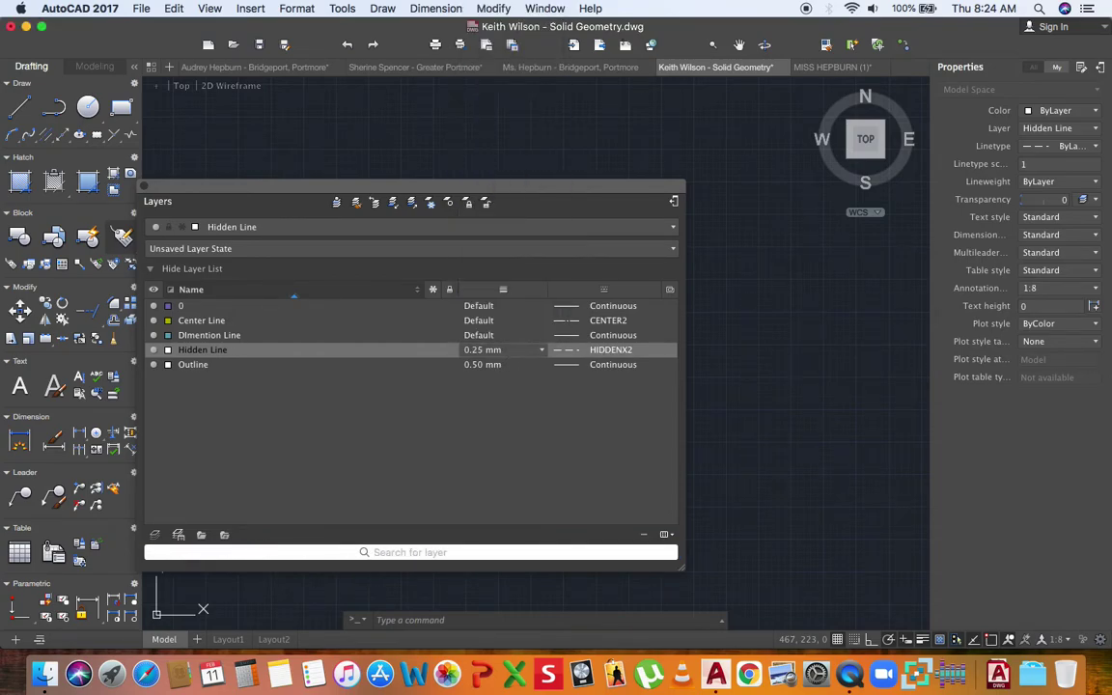
{"action": "left_click", "coordinate": [143, 186]}
{"action": "scroll", "coordinate": [293, 387], "scroll_direction": "up", "scroll_amount": 6}
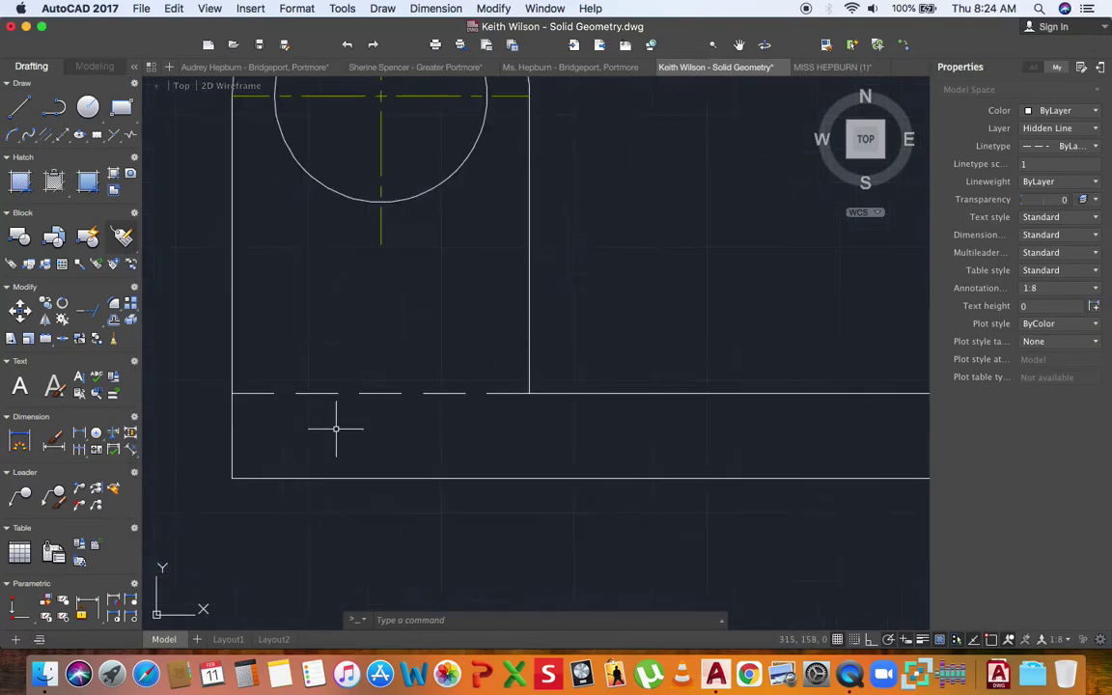
{"action": "scroll", "coordinate": [391, 418], "scroll_direction": "up", "scroll_amount": 2}
{"action": "scroll", "coordinate": [415, 416], "scroll_direction": "down", "scroll_amount": 6}
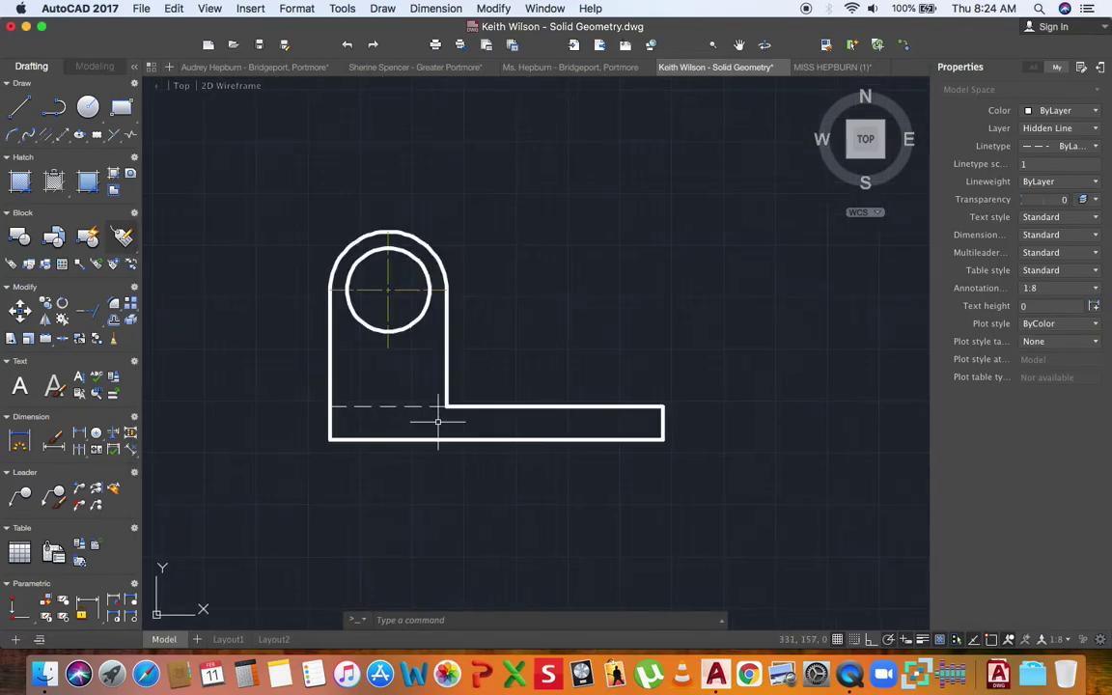
{"action": "mouse_move", "coordinate": [447, 422]}
{"action": "middle_mouse_down"}
{"action": "mouse_move", "coordinate": [433, 423]}
{"action": "mouse_move", "coordinate": [465, 426]}
{"action": "middle_mouse_up"}
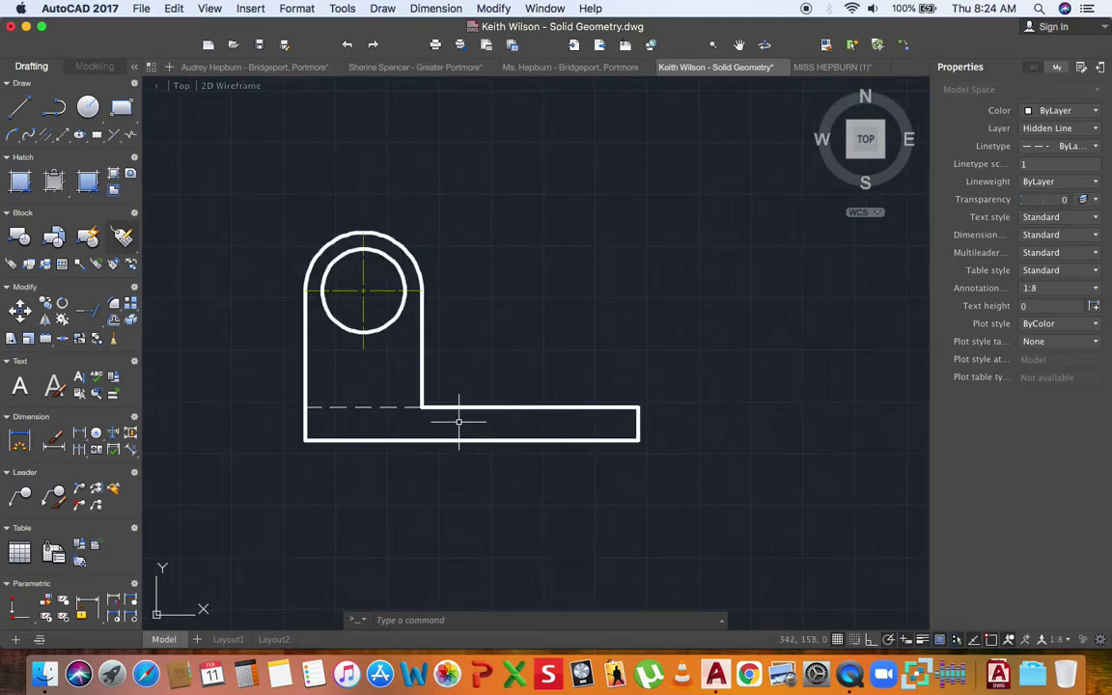
- Open the layer list with the LAYERS command and make layer 0 current
{"action": "type", "text": "layers"}
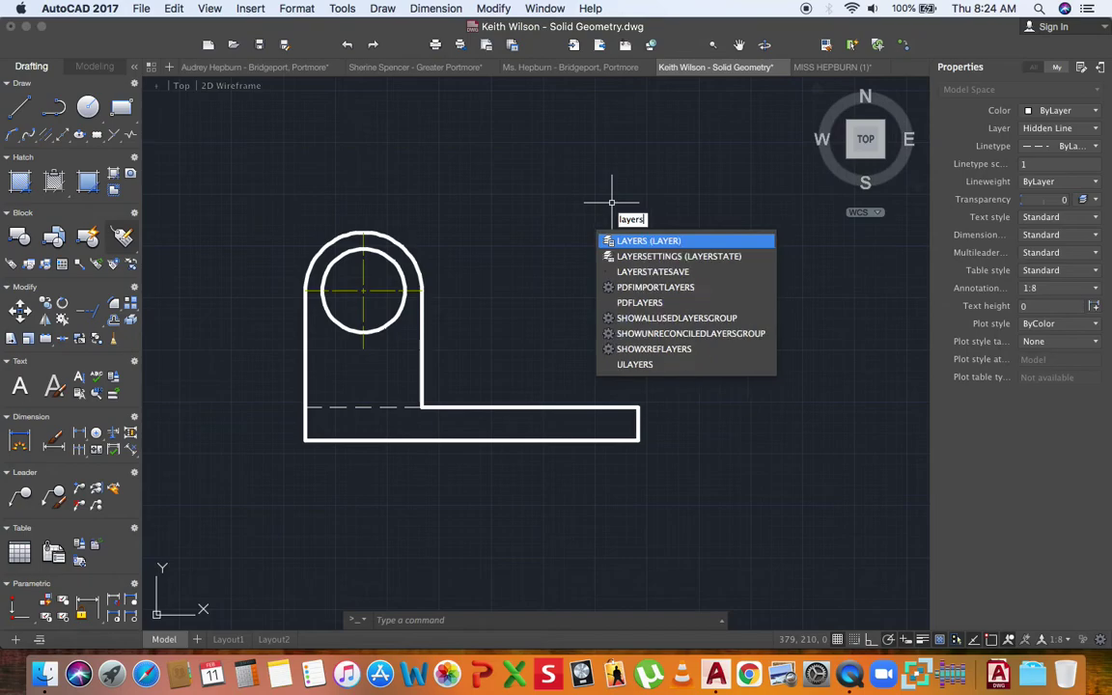
{"action": "key", "text": "Return"}
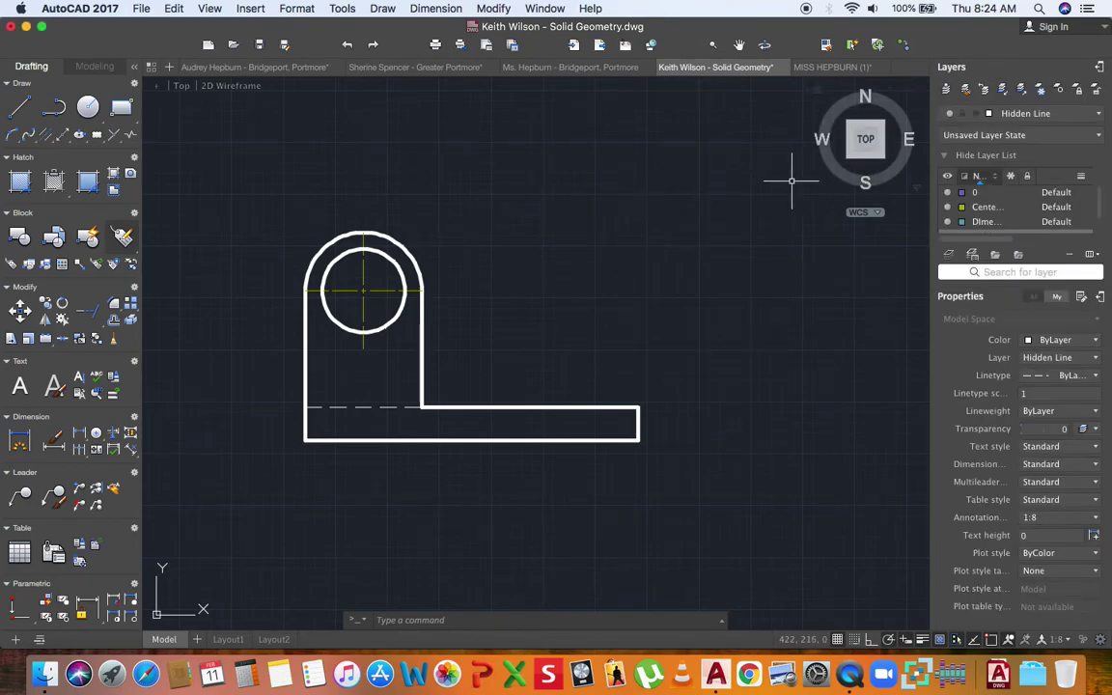
{"action": "left_click", "coordinate": [1061, 118]}
{"action": "left_click", "coordinate": [1061, 118]}
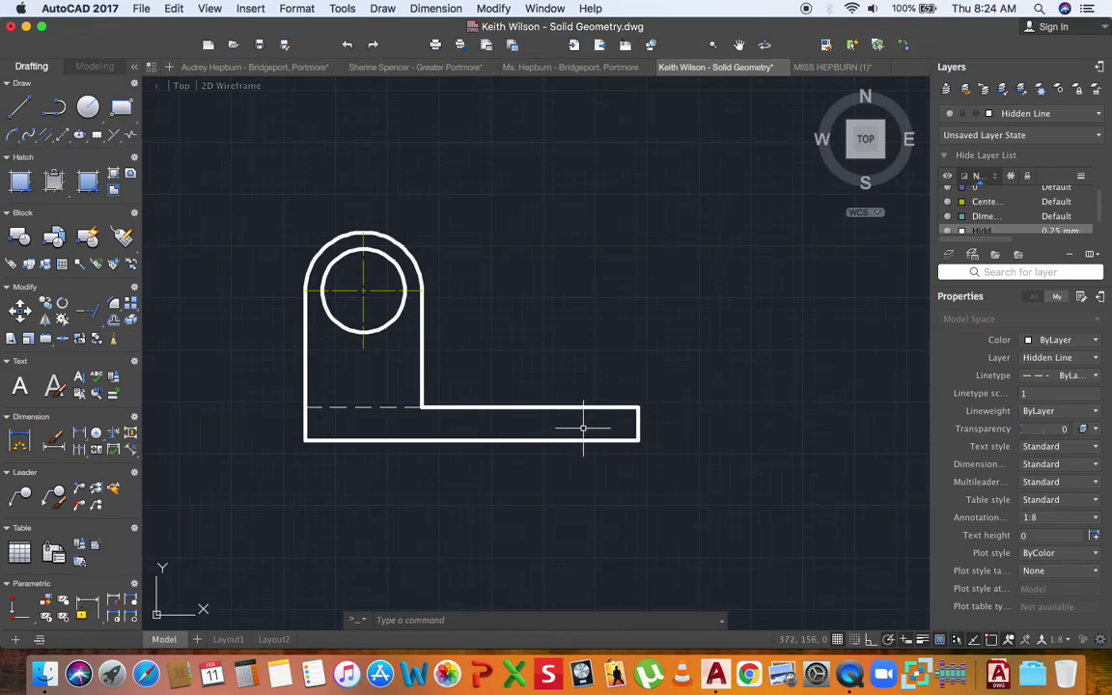
{"action": "middle_click_drag", "start_coordinate": [596, 365], "coordinate": [588, 408]}
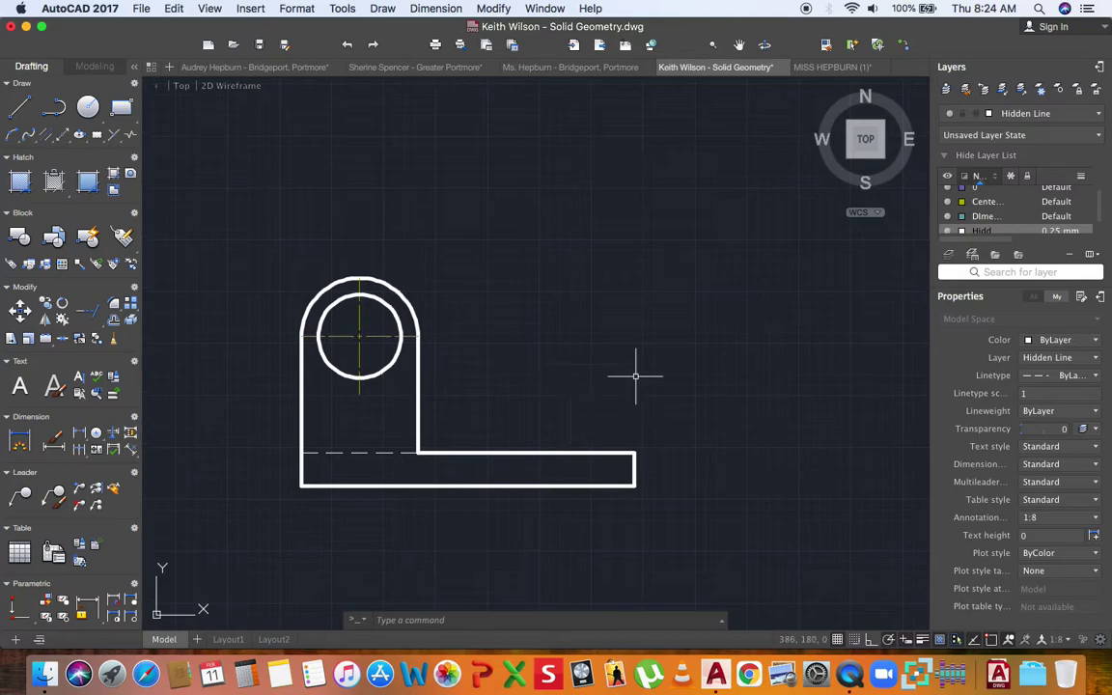
{"action": "left_click", "coordinate": [1073, 116]}
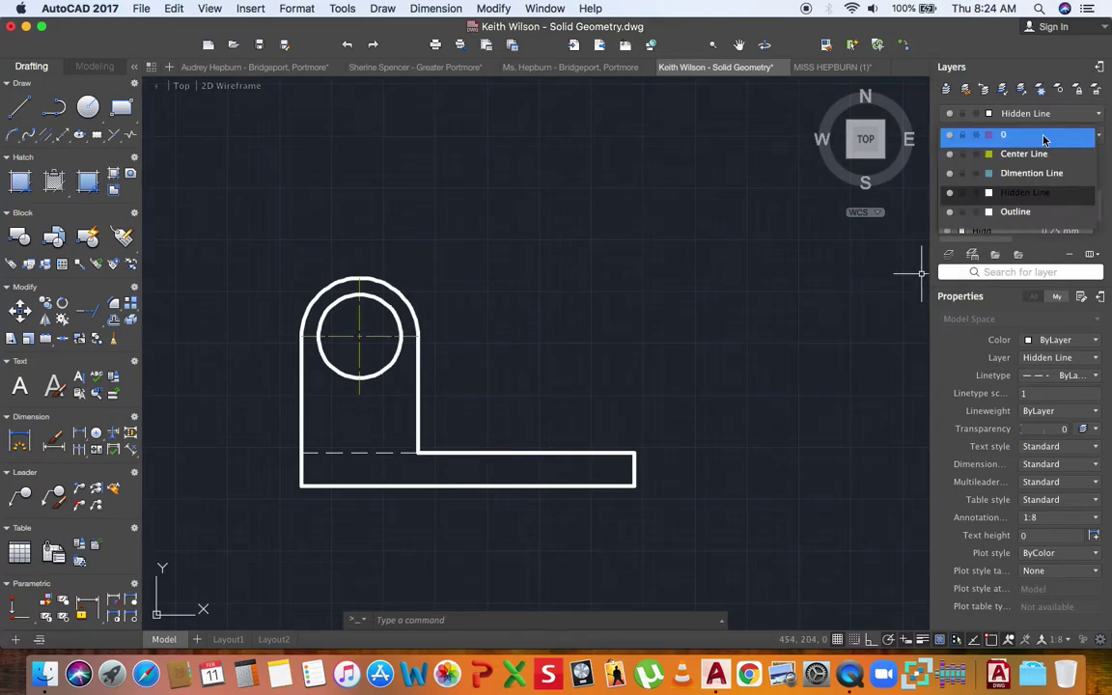
{"action": "left_click", "coordinate": [1043, 140]}
- Draw a vertical projection line about 122 long upward from the upper right corner of the front view's base
{"action": "left_click", "coordinate": [19, 106]}
{"action": "left_click", "coordinate": [636, 452]}
{"action": "scroll", "coordinate": [635, 425], "scroll_direction": "down", "scroll_amount": 3}
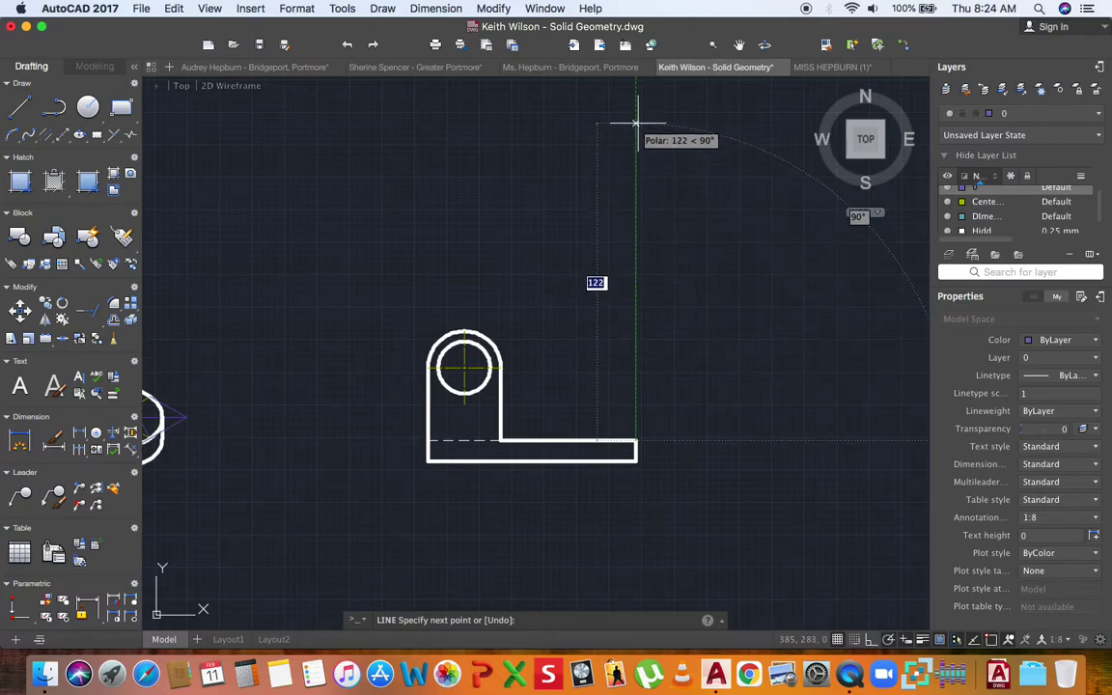
{"action": "type", "text": "2"}
{"action": "key", "text": "Escape"}
- Draw a 130-long vertical projection line upward from the inner corner where the upright meets the base
{"action": "key", "text": "Return"}
{"action": "left_click", "coordinate": [500, 441]}
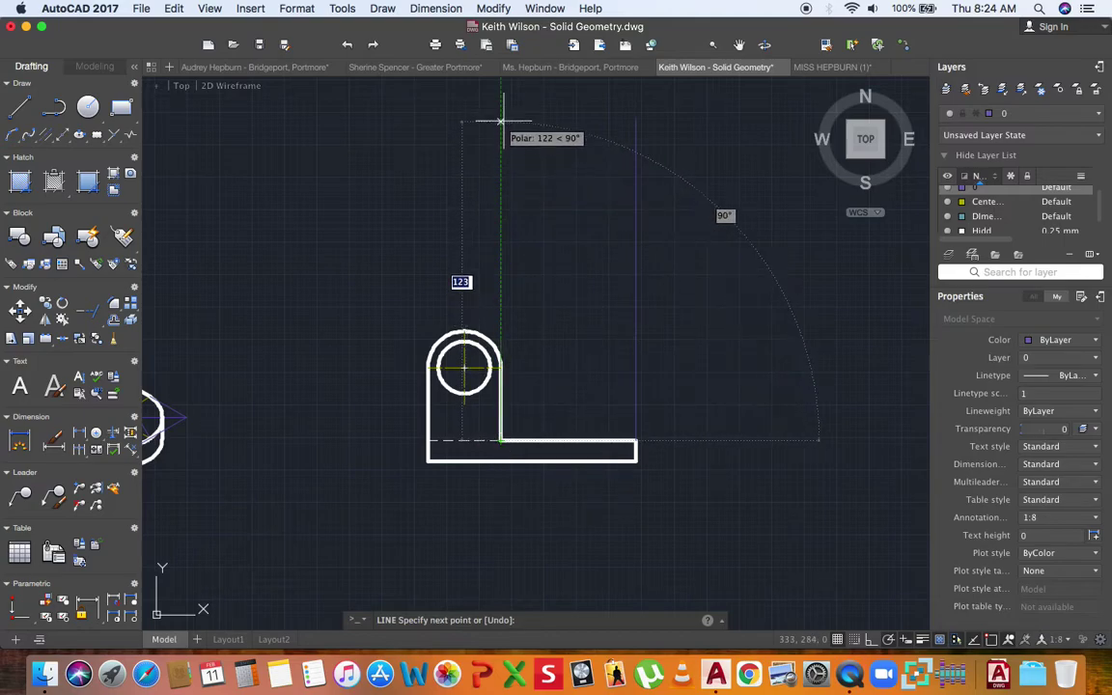
{"action": "type", "text": "130"}
{"action": "key", "text": "Return"}
{"action": "key", "text": "Escape"}
- Draw a vertical projection line about 100 long upward from the left end of the front view's arch
{"action": "key", "text": "Return"}
{"action": "left_click", "coordinate": [428, 101]}
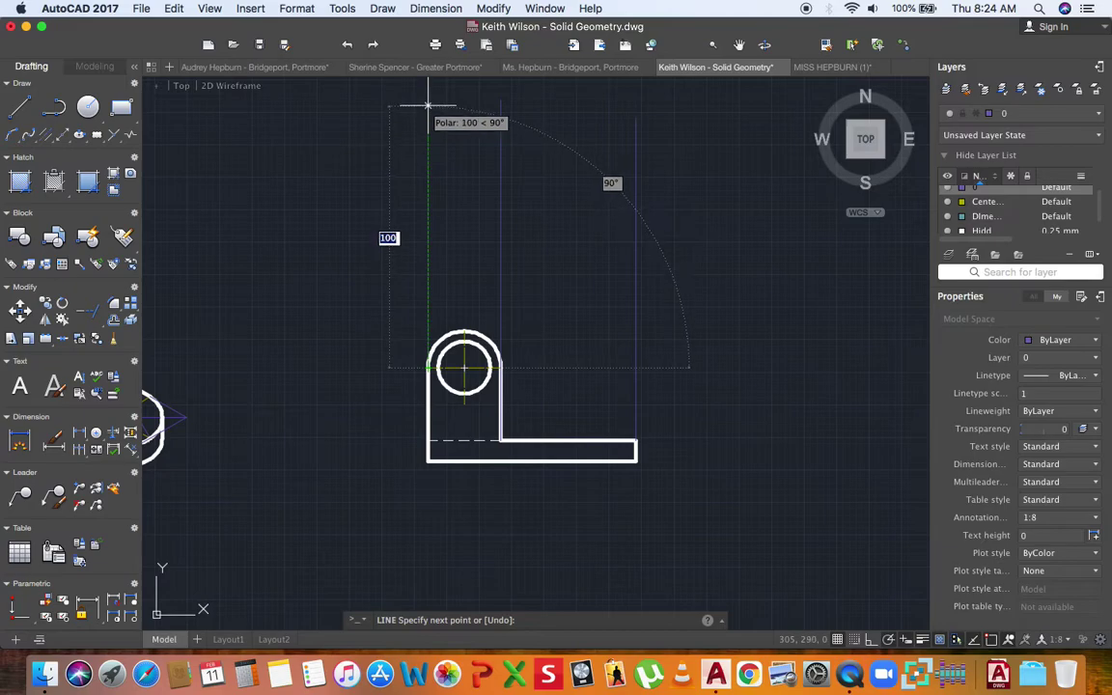
{"action": "scroll", "coordinate": [452, 220], "scroll_direction": "up", "scroll_amount": 5}
{"action": "key", "text": "Escape"}
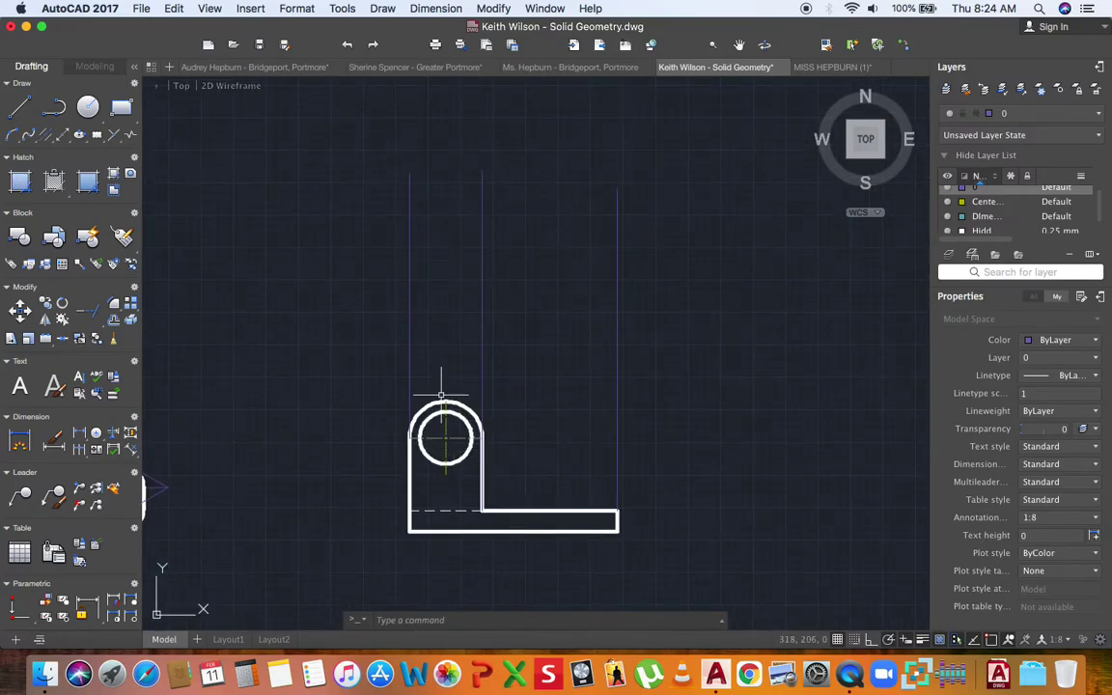
{"action": "middle_click_drag", "start_coordinate": [447, 381], "coordinate": [422, 382]}
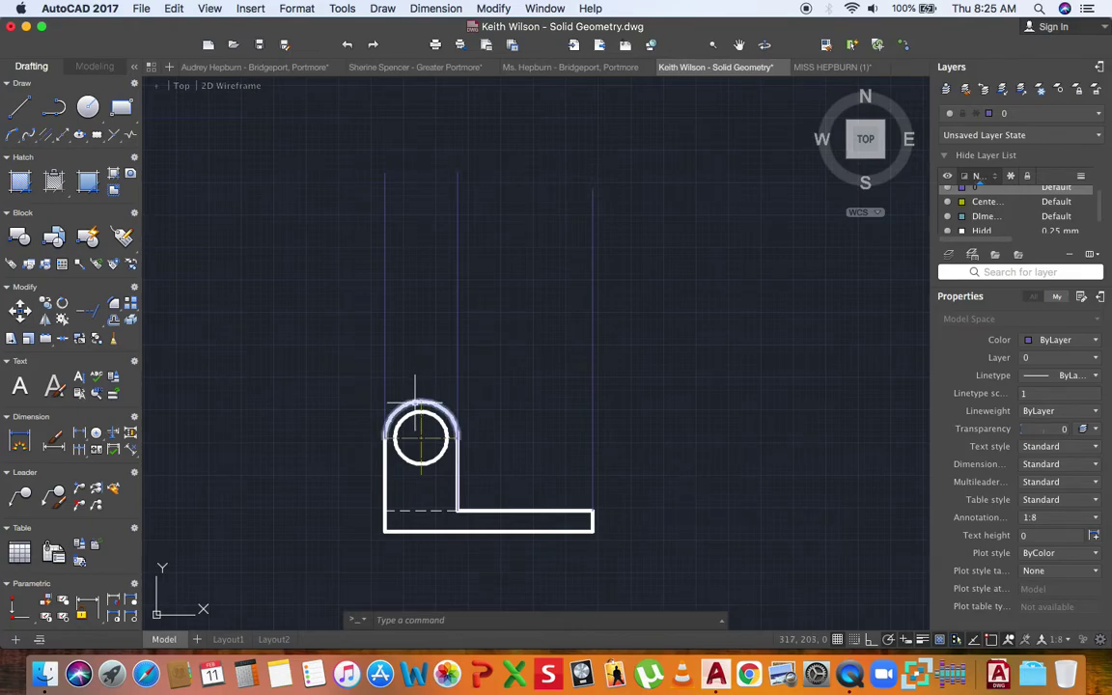
{"action": "key", "text": "l"}
{"action": "key", "text": "Return"}
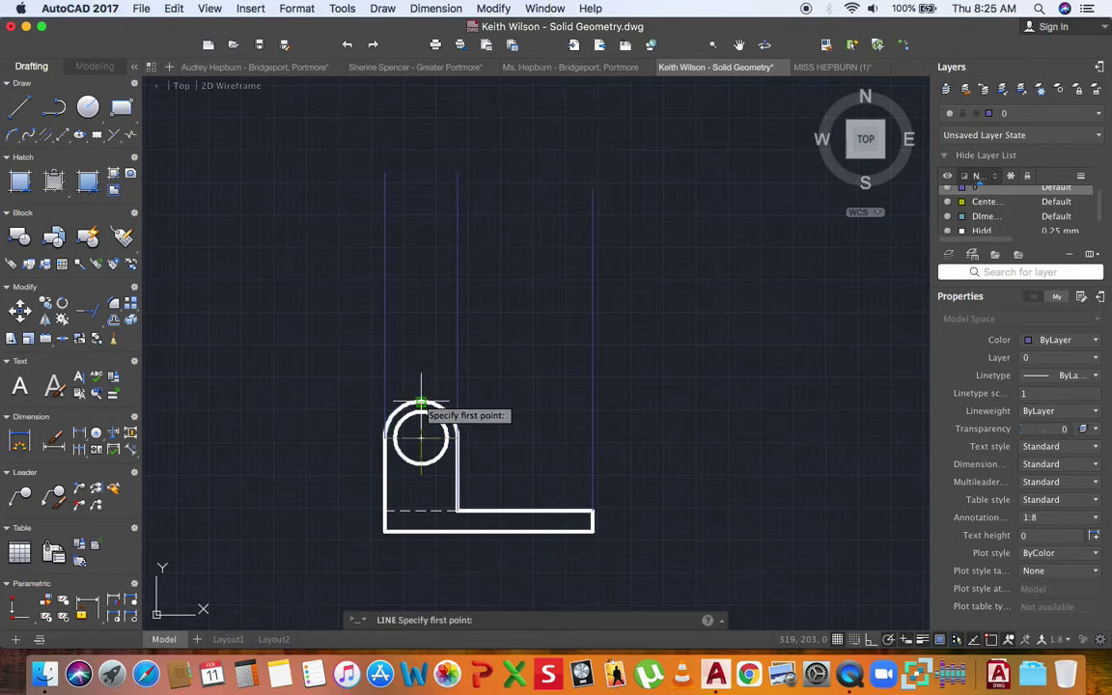
{"action": "key", "text": "Escape"}
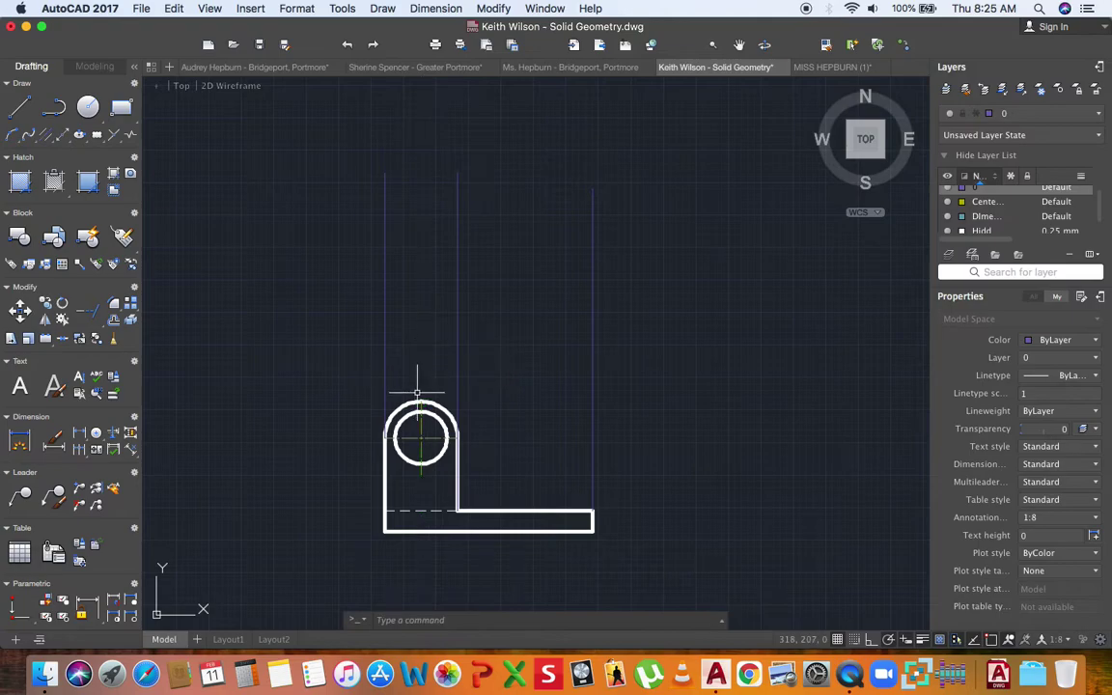
- Draw a short vertical spacing line upward from the top of the front view's arch
{"action": "scroll", "coordinate": [417, 393], "scroll_direction": "up", "scroll_amount": 2}
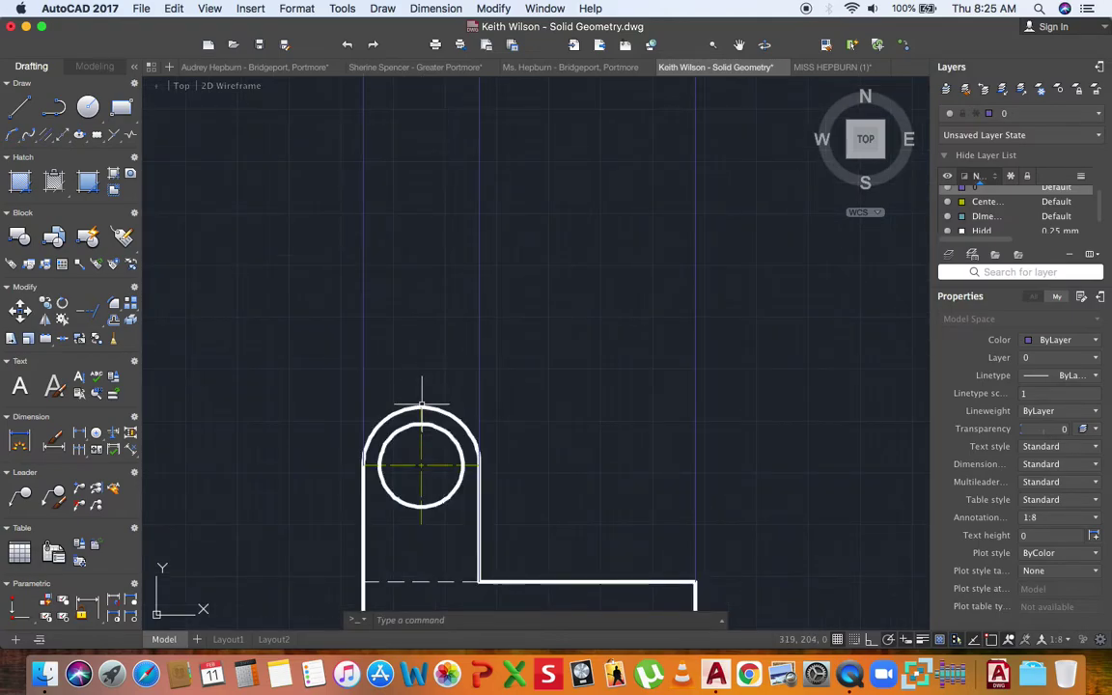
{"action": "key", "text": "l"}
{"action": "key", "text": "Return"}
{"action": "left_click", "coordinate": [422, 401]}
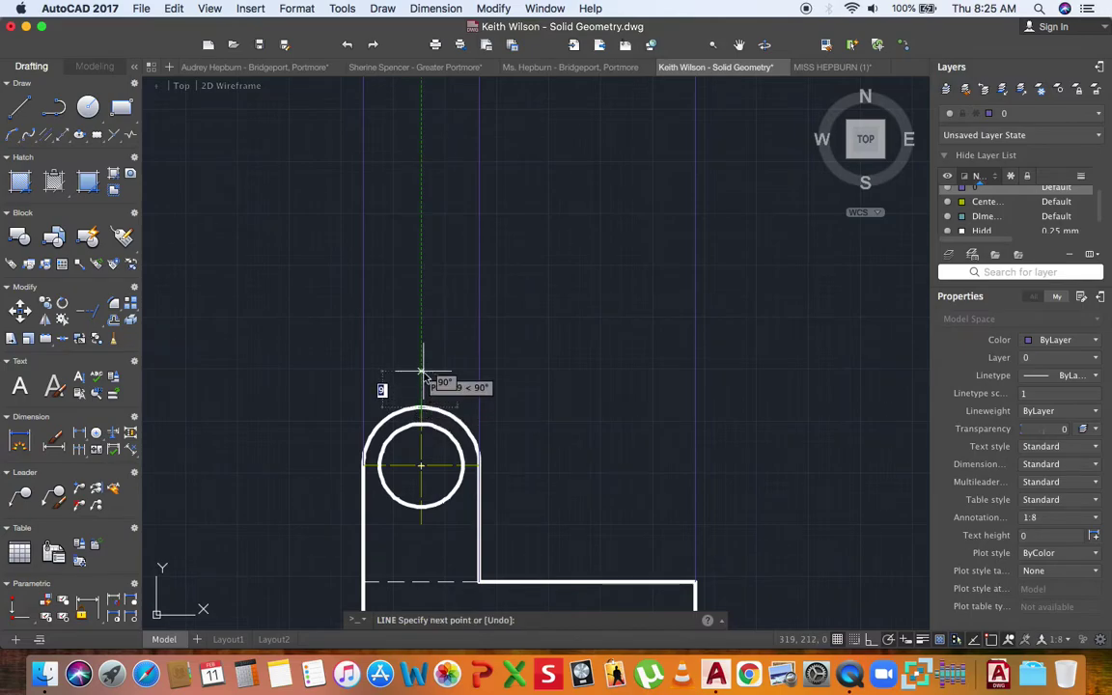
{"action": "left_click", "coordinate": [422, 356]}
{"action": "key", "text": "Return"}
- Draw a horizontal line level with the spacing line's upper end, from the leftmost to the rightmost projection line
{"action": "key", "text": "l"}
{"action": "key", "text": "Return"}
{"action": "left_click", "coordinate": [364, 323]}
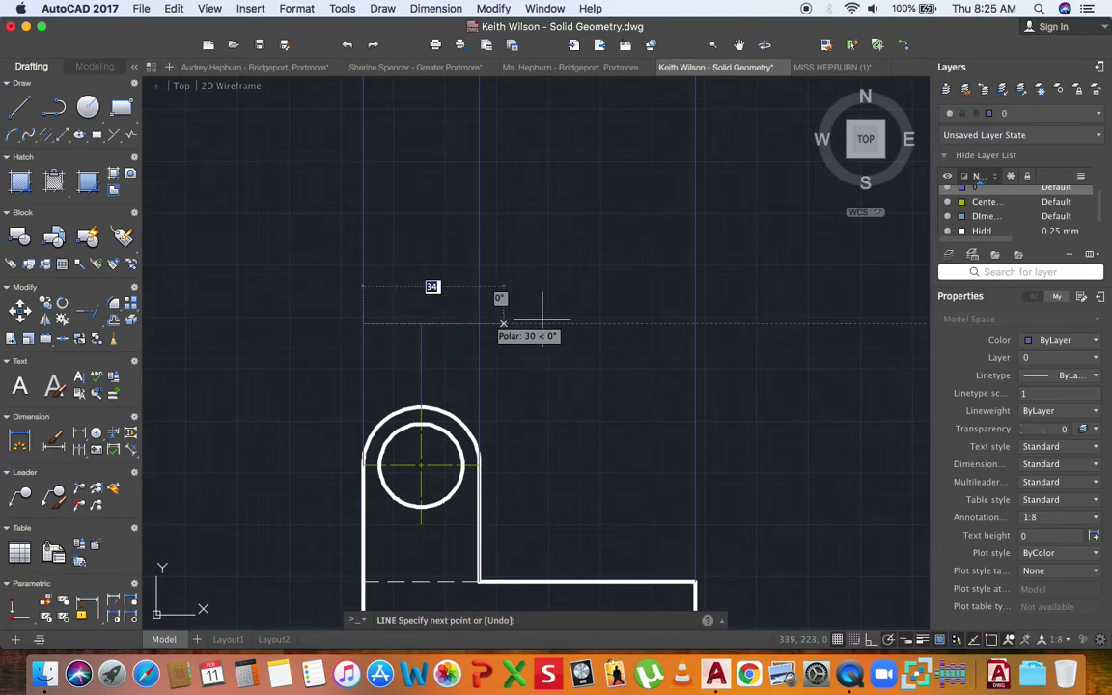
{"action": "left_click", "coordinate": [694, 323]}
{"action": "key", "text": "Return"}
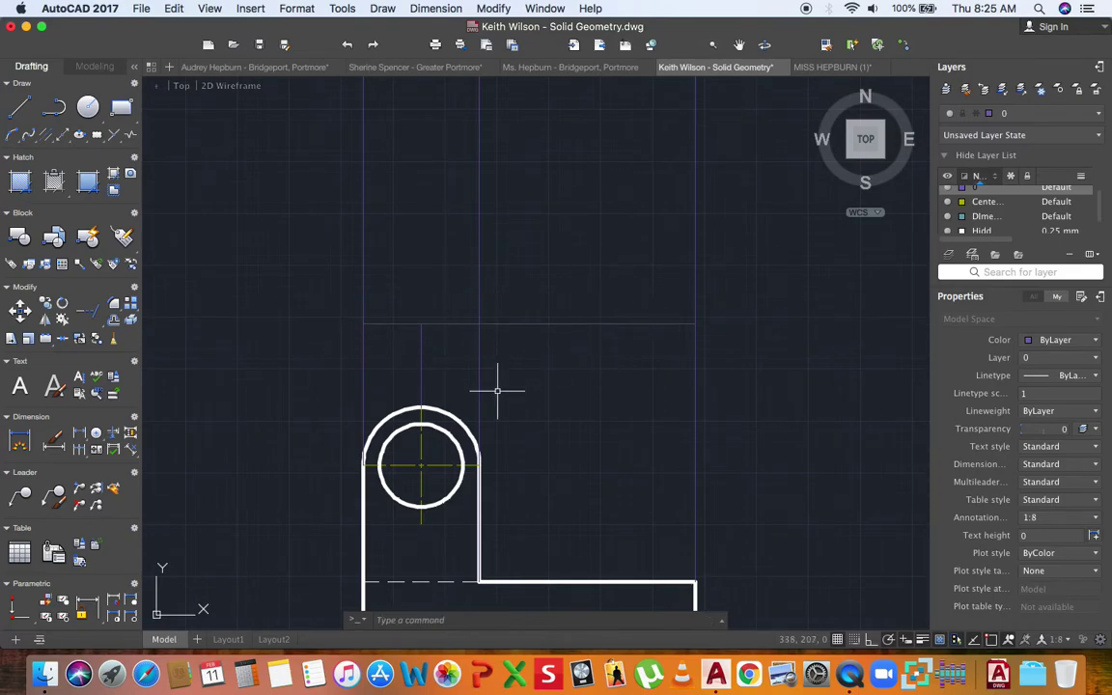
- Continue the top view's outline from its lower left corner with a 32-long left edge and a 64-long upper edge
{"action": "scroll", "coordinate": [498, 391], "scroll_direction": "down", "scroll_amount": 4}
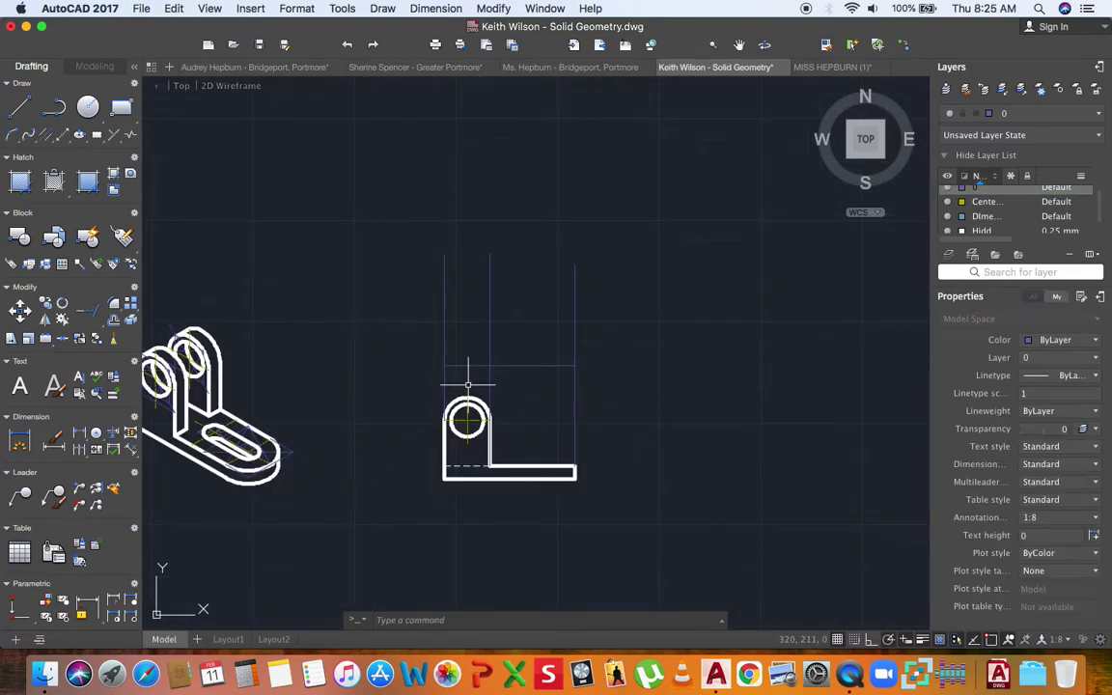
{"action": "scroll", "coordinate": [496, 377], "scroll_direction": "up", "scroll_amount": 4}
{"action": "scroll", "coordinate": [471, 404], "scroll_direction": "down", "scroll_amount": 3}
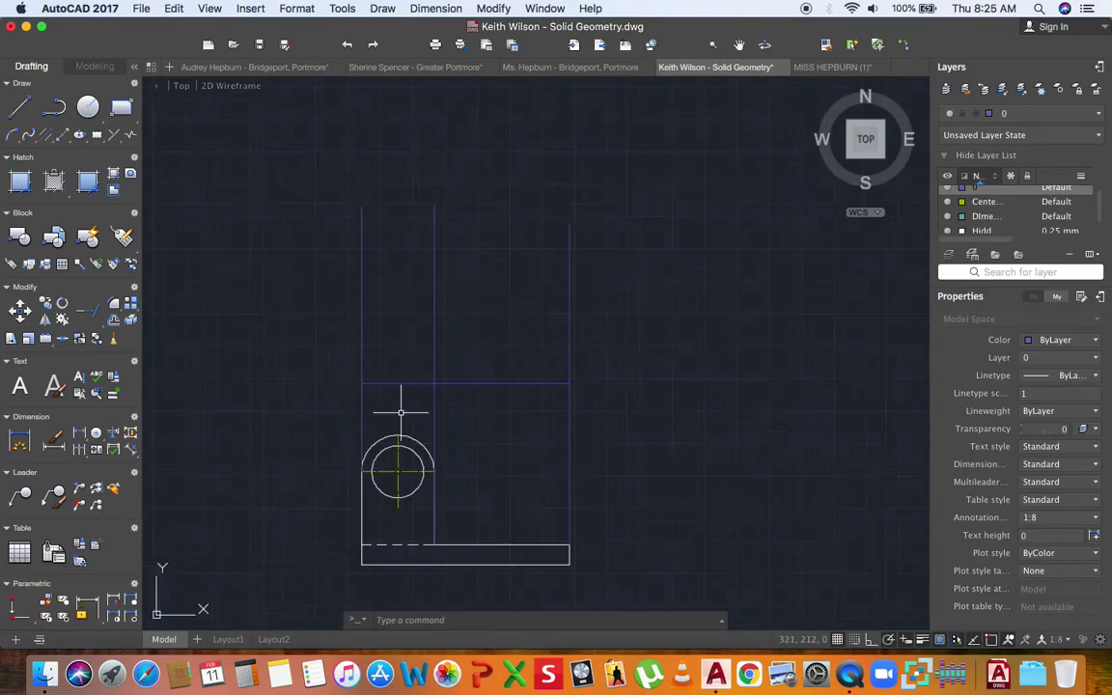
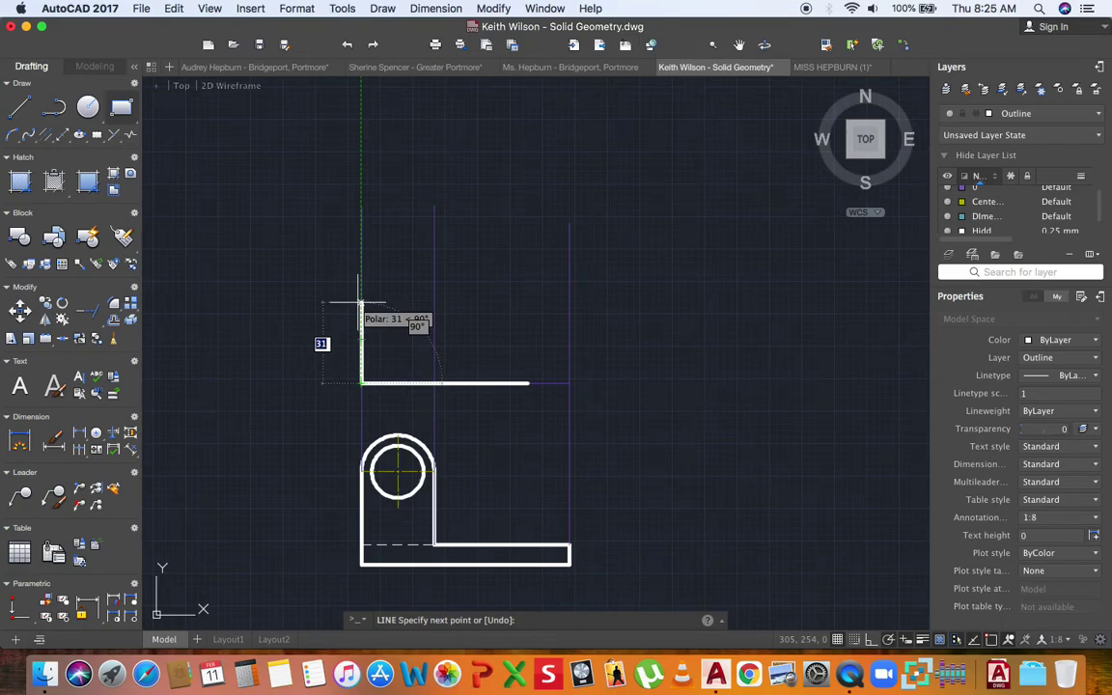
{"action": "type", "text": "32"}
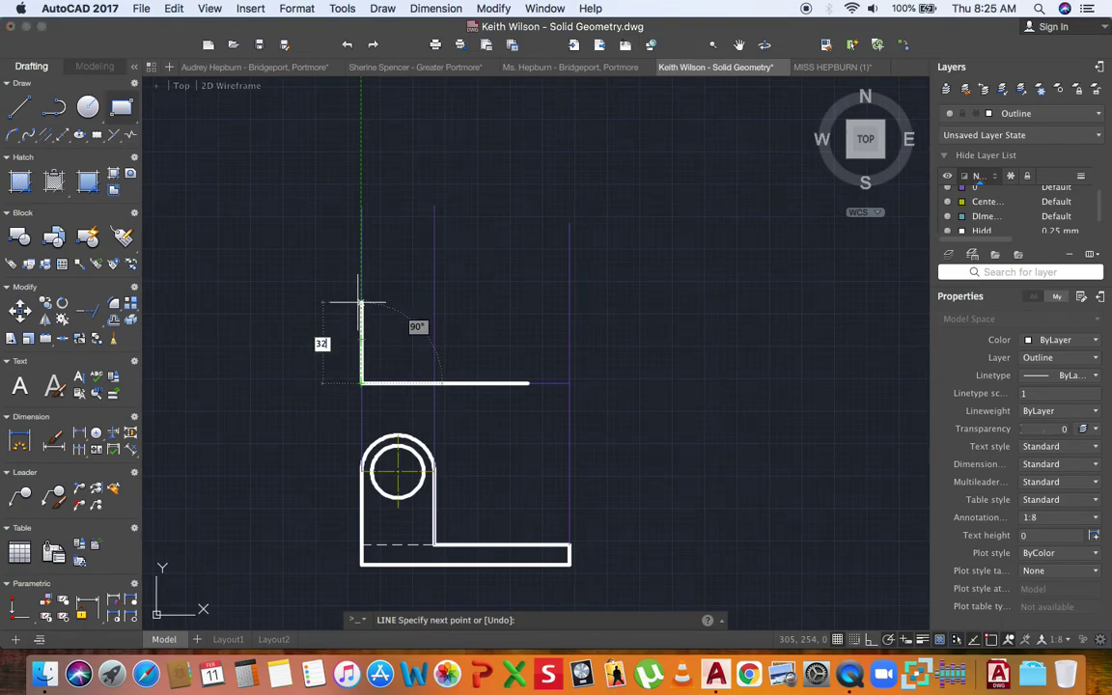
{"action": "key", "text": "Return"}
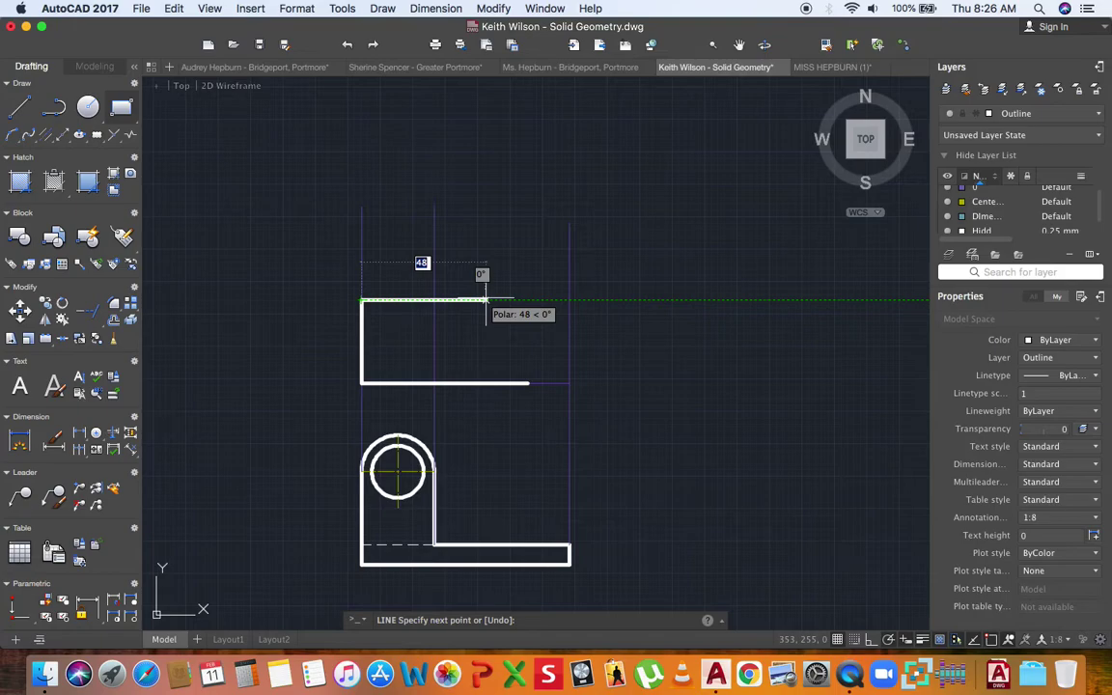
{"action": "type", "text": "64"}
{"action": "key", "text": "Return"}
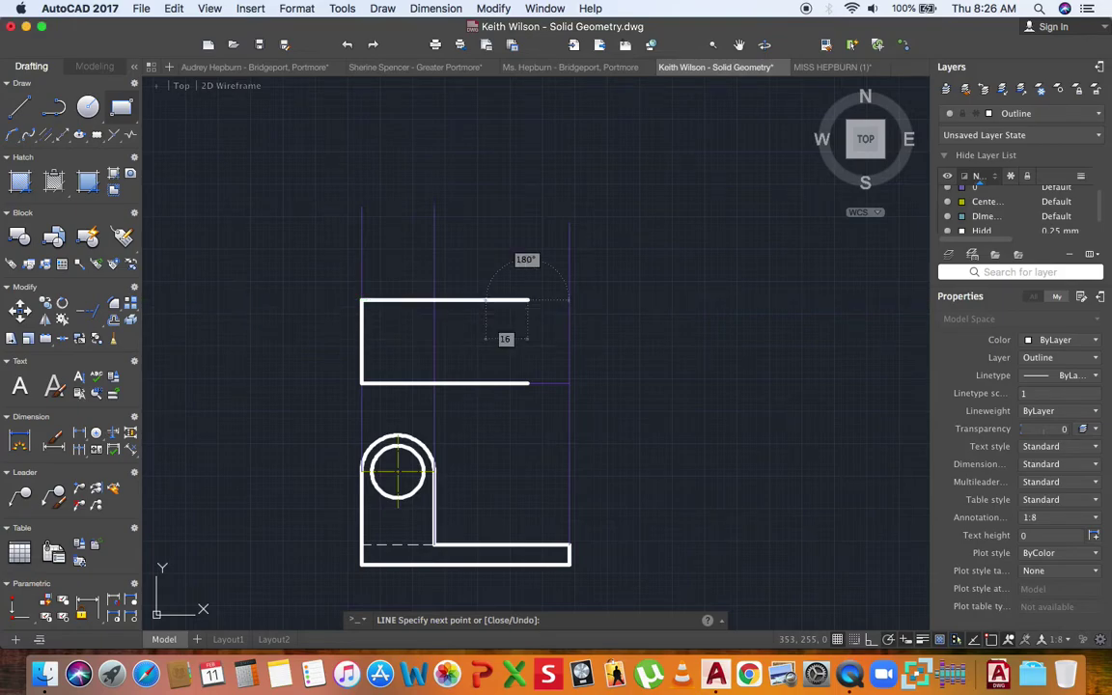
{"action": "key", "text": "Return"}
- On the Center Line layer, draw a vertical line joining the open ends of the top view's upper and lower edges
{"action": "left_click", "coordinate": [966, 113]}
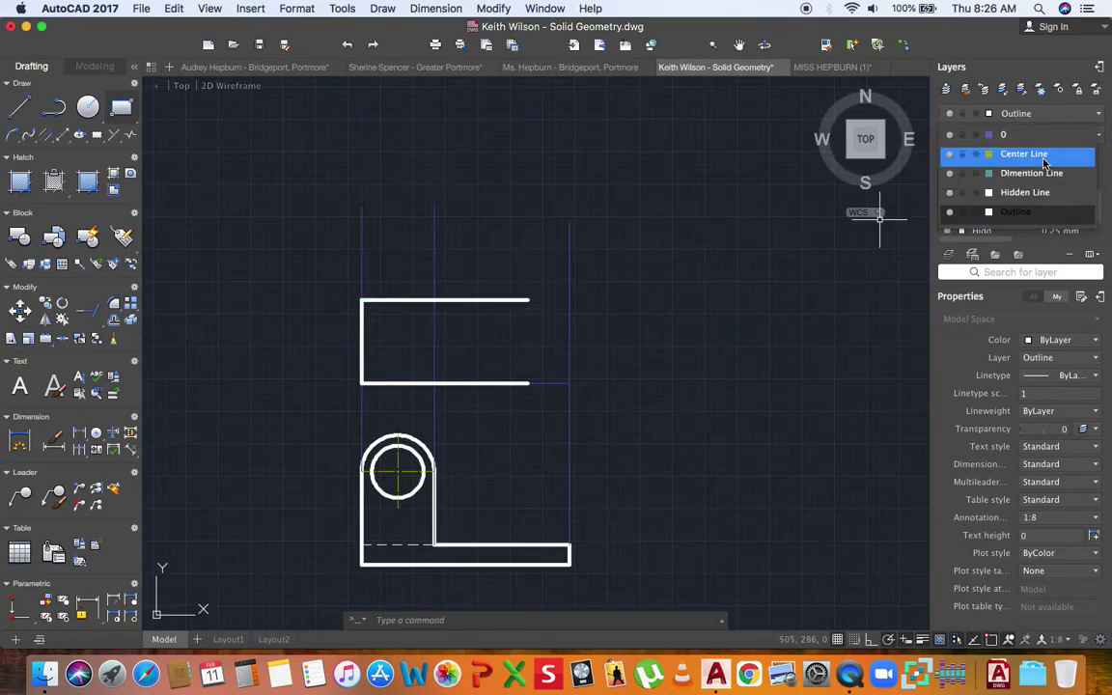
{"action": "left_click", "coordinate": [1044, 162]}
{"action": "key", "text": "Return"}
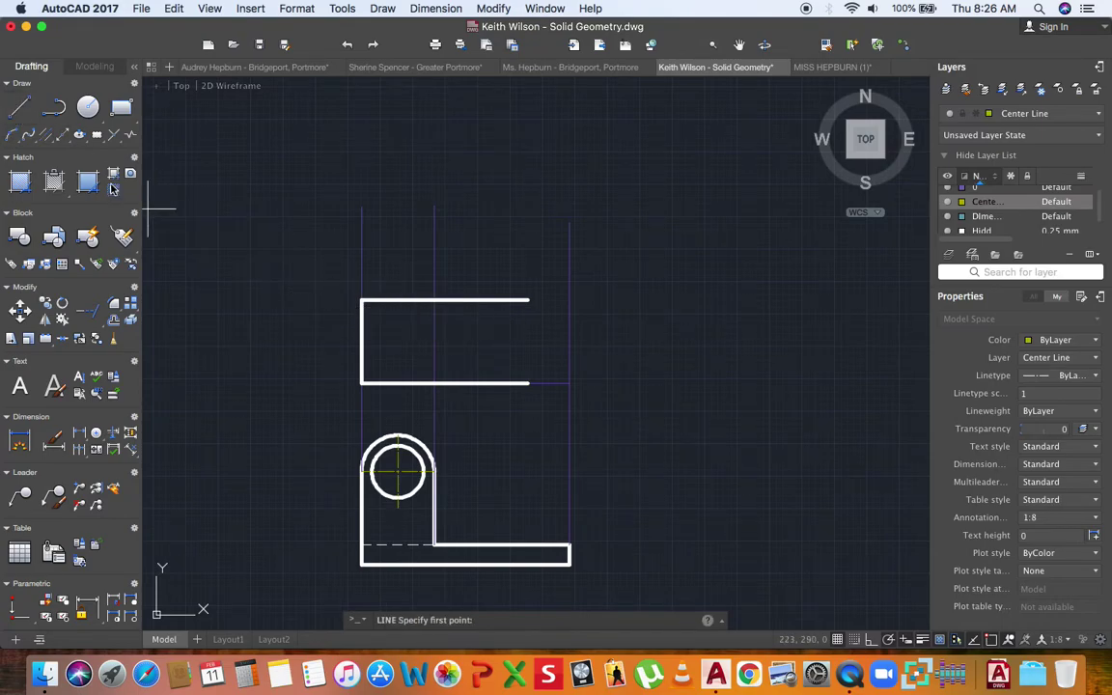
{"action": "left_click", "coordinate": [527, 300]}
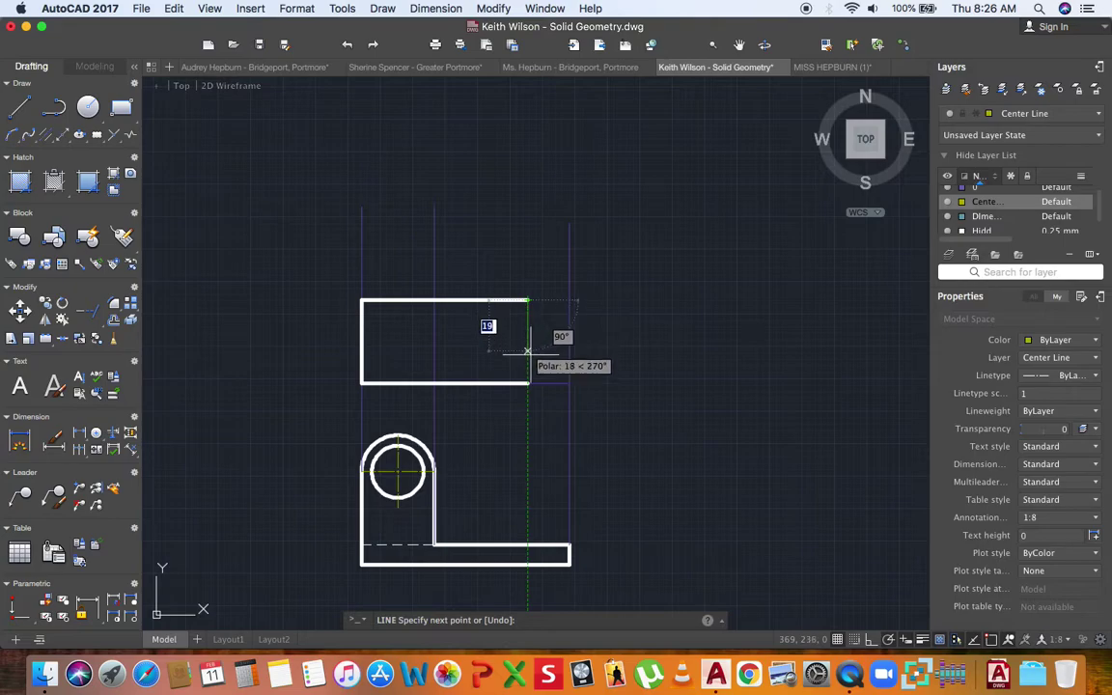
{"action": "left_click", "coordinate": [528, 383]}
{"action": "key", "text": "Return"}
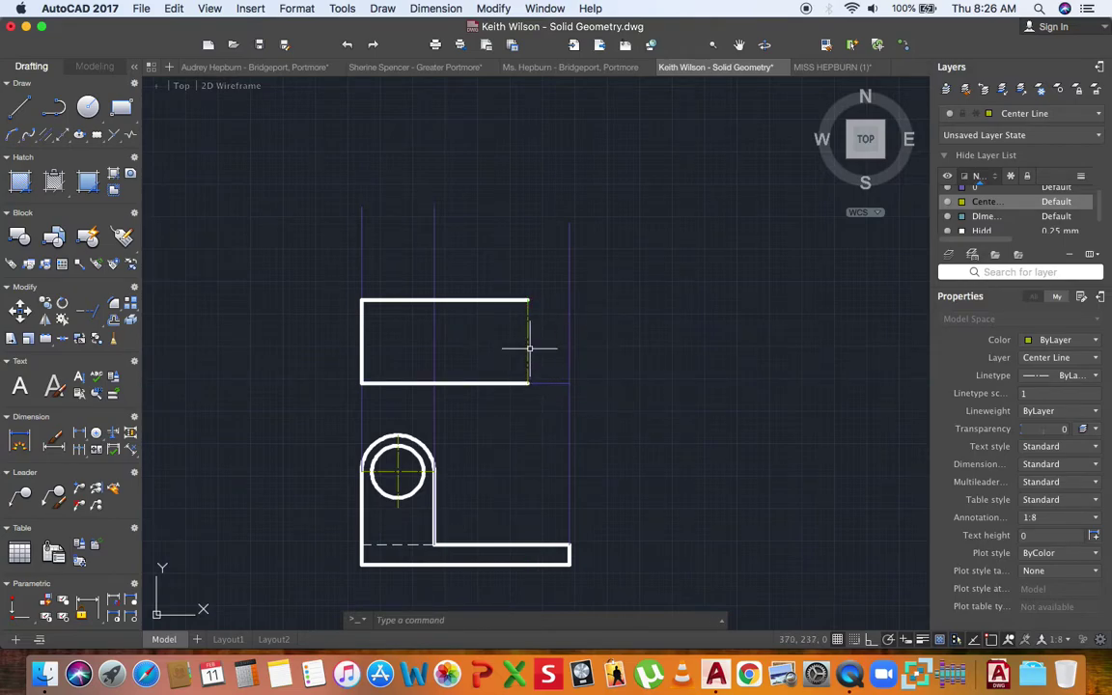
- Draw a horizontal center line through the vertical one's midpoint, from the middle projection line to the rightmost projection line
{"action": "key", "text": "Return"}
{"action": "left_click", "coordinate": [529, 342]}
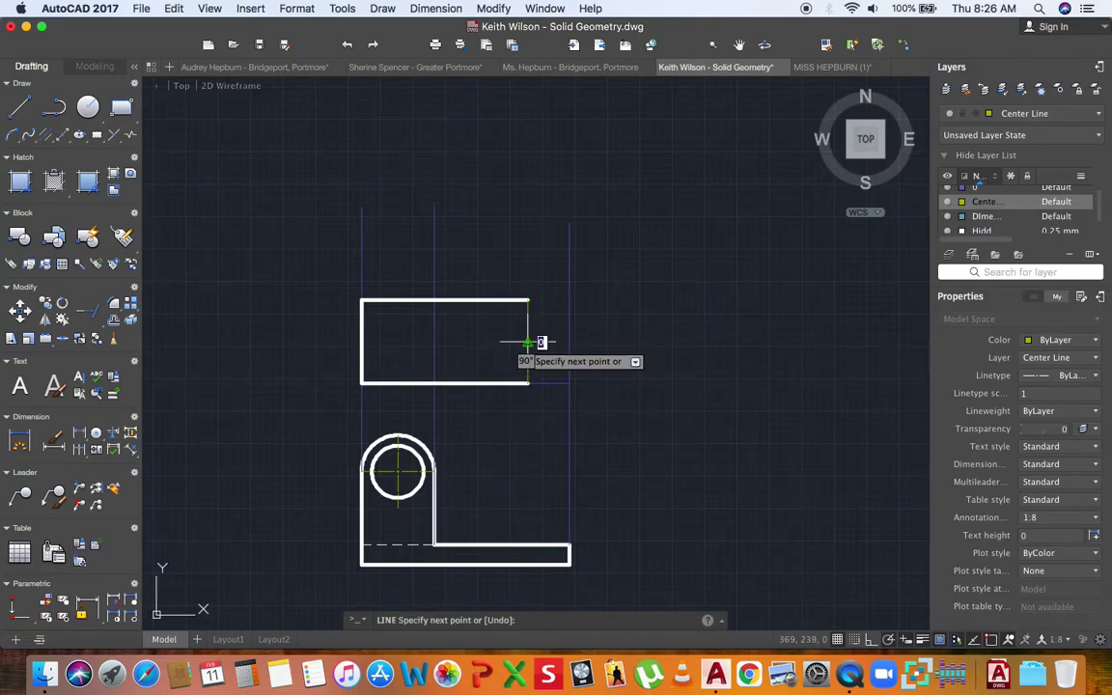
{"action": "left_click", "coordinate": [435, 342]}
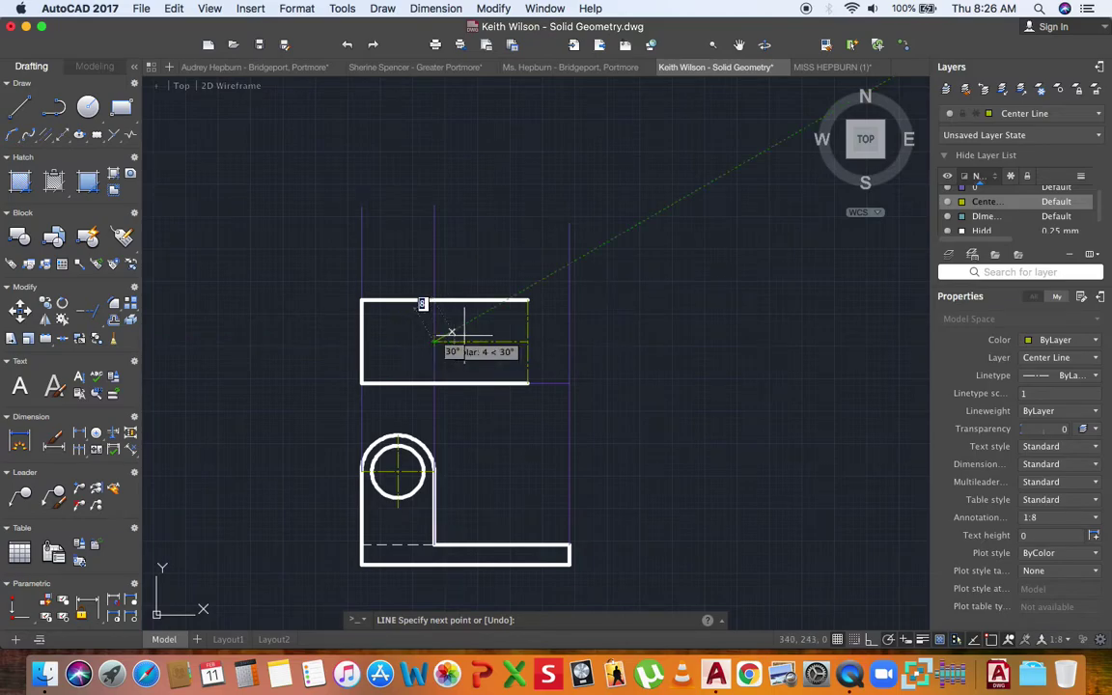
{"action": "key", "text": "Return"}
{"action": "left_click", "coordinate": [504, 341]}
{"action": "left_click", "coordinate": [528, 342]}
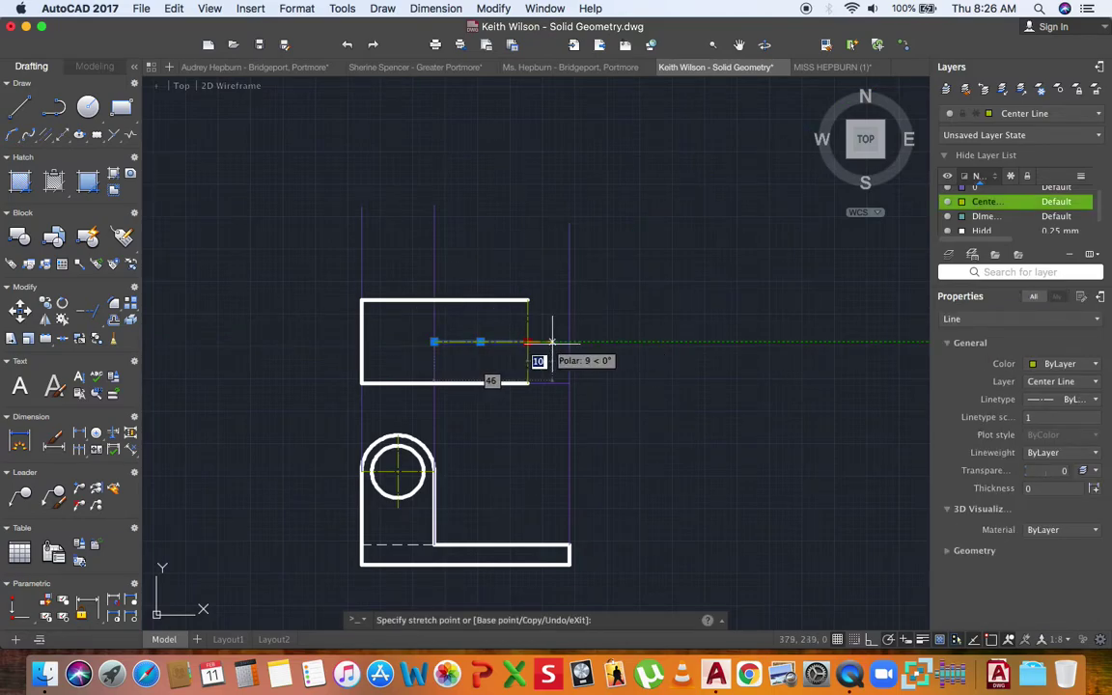
{"action": "left_click", "coordinate": [570, 342]}
{"action": "key", "text": "Escape"}
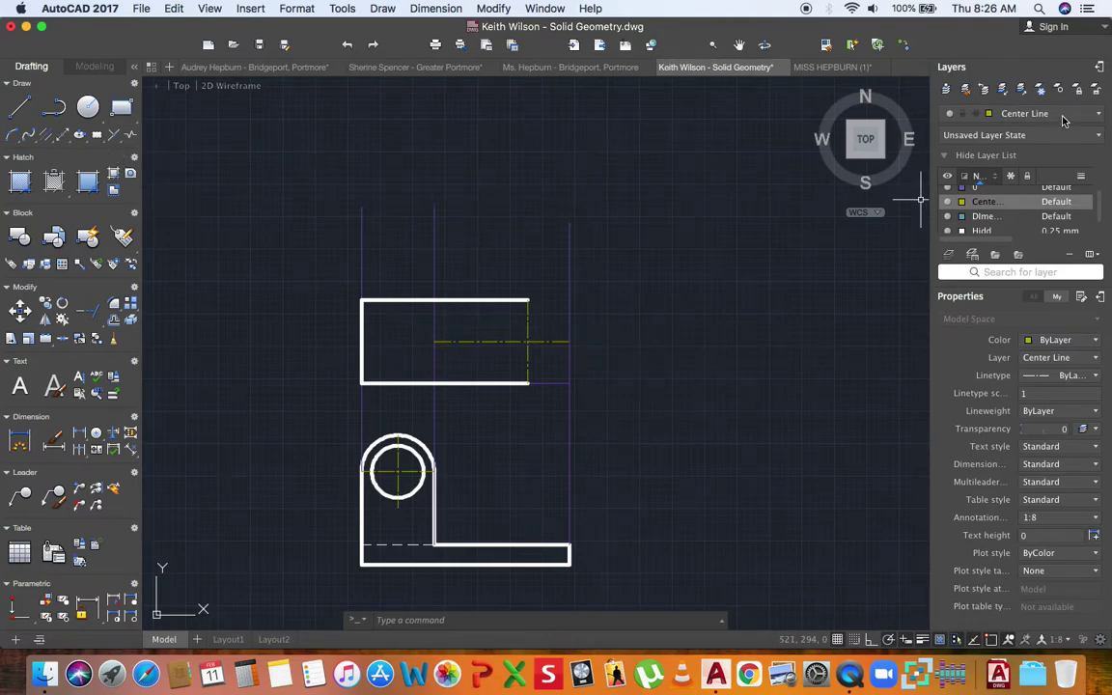
- On the Outline layer, draw a circle of radius 16 centered on the intersection of the top view's center lines
{"action": "left_click", "coordinate": [1063, 120]}
{"action": "left_click", "coordinate": [971, 212]}
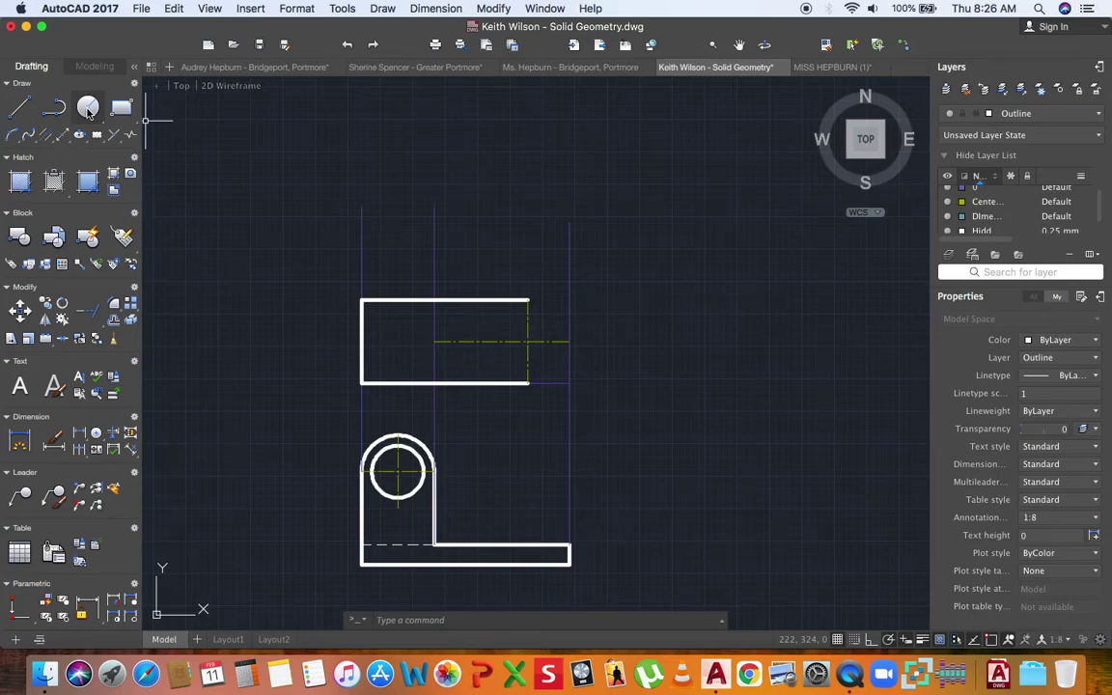
{"action": "left_click", "coordinate": [88, 108]}
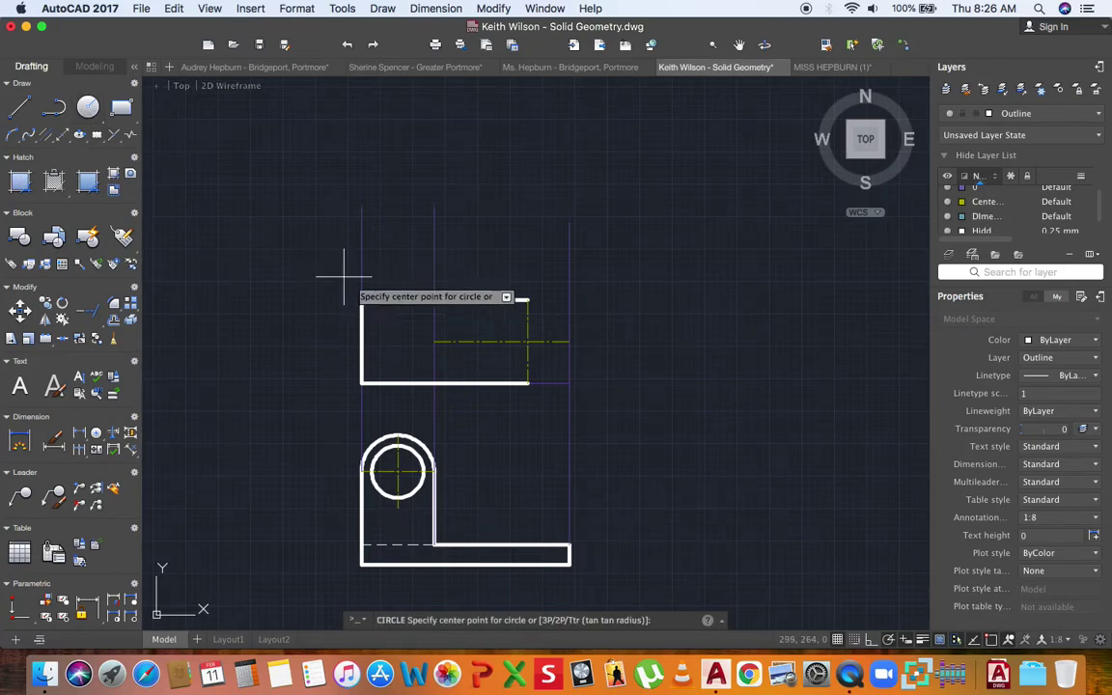
{"action": "left_click", "coordinate": [527, 342]}
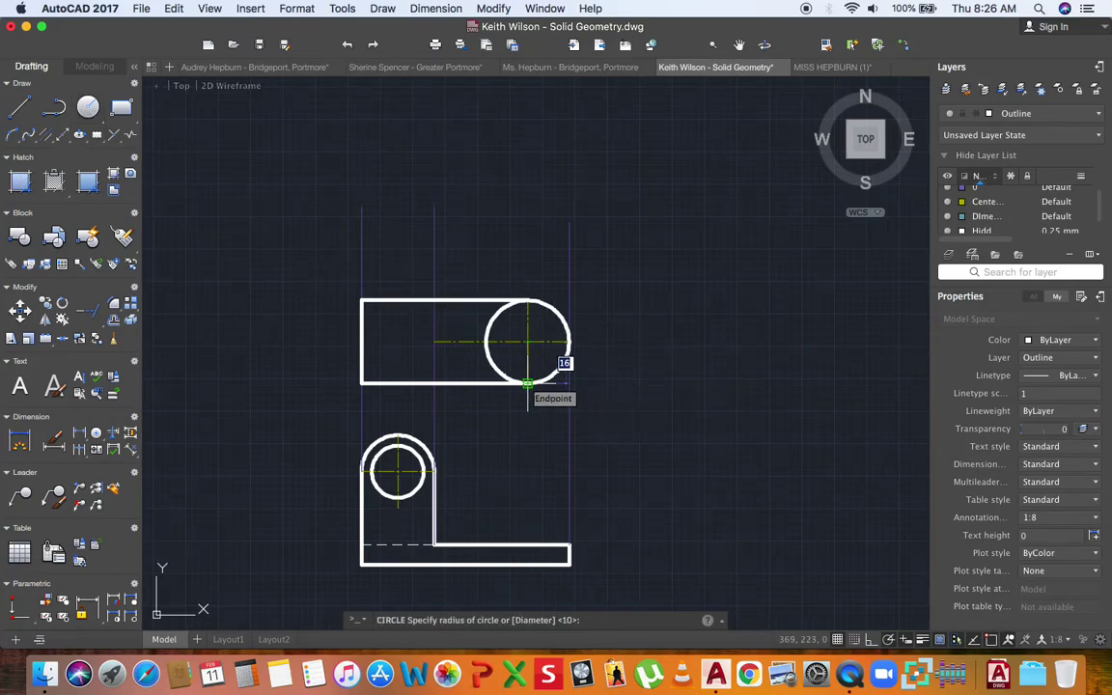
{"action": "left_click", "coordinate": [527, 386]}
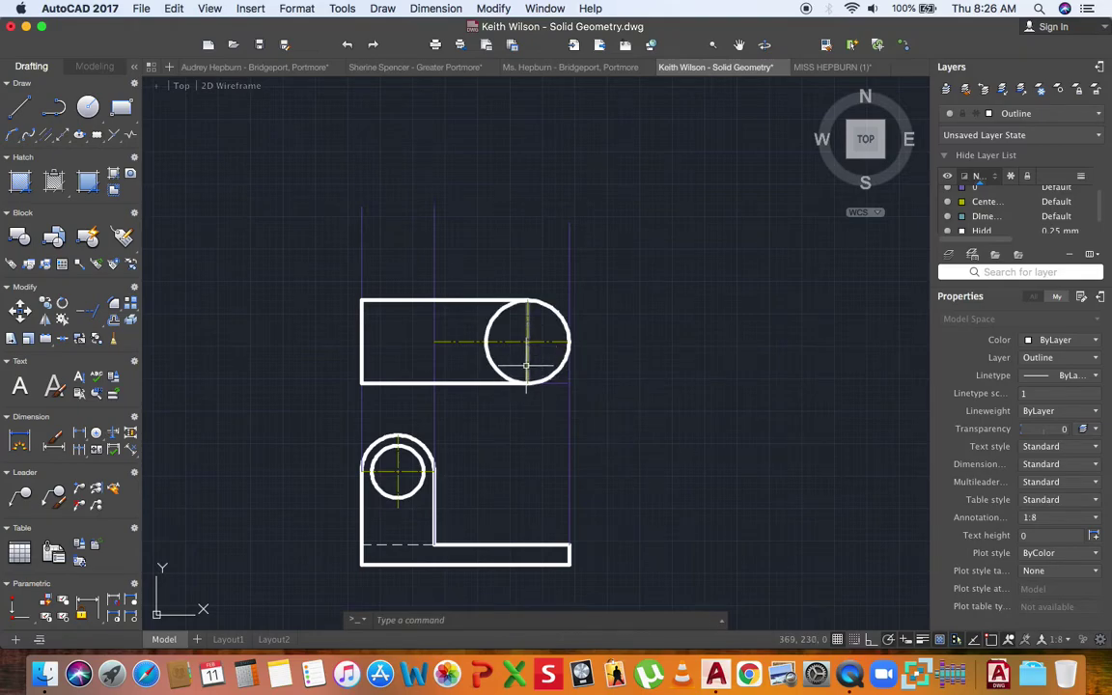
- Trim the circle's inner half so that only the rounded end of the top view's outline is left
{"action": "type", "text": "tr"}
{"action": "key", "text": "Return"}
{"action": "key", "text": "Return"}
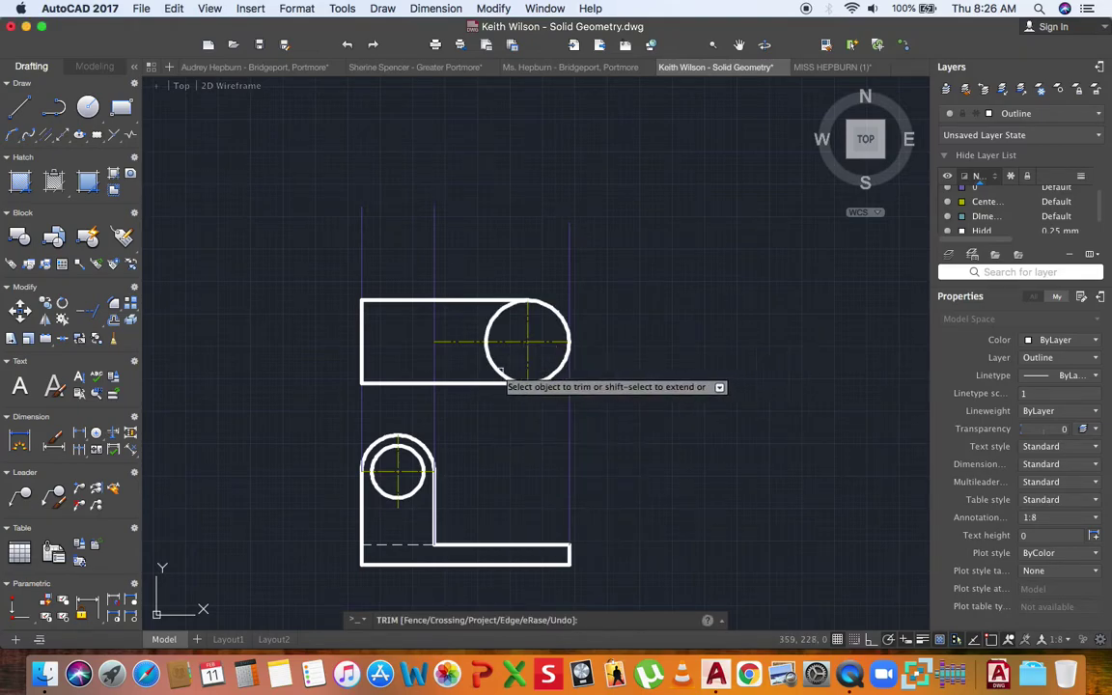
{"action": "left_click", "coordinate": [500, 370]}
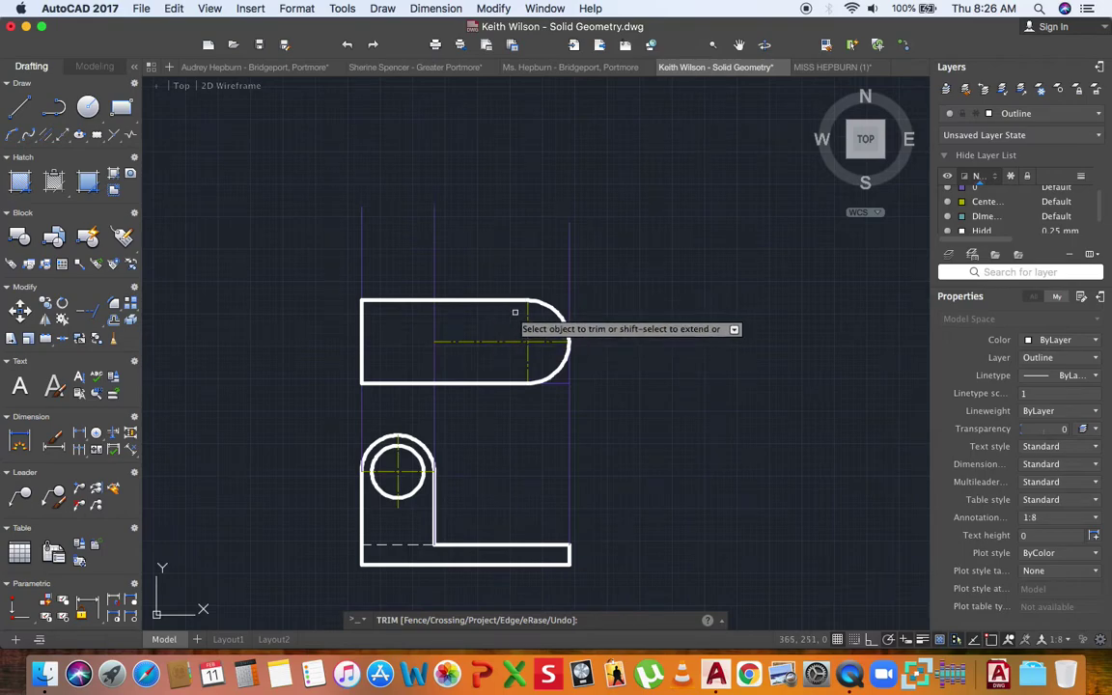
{"action": "key", "text": "Escape"}
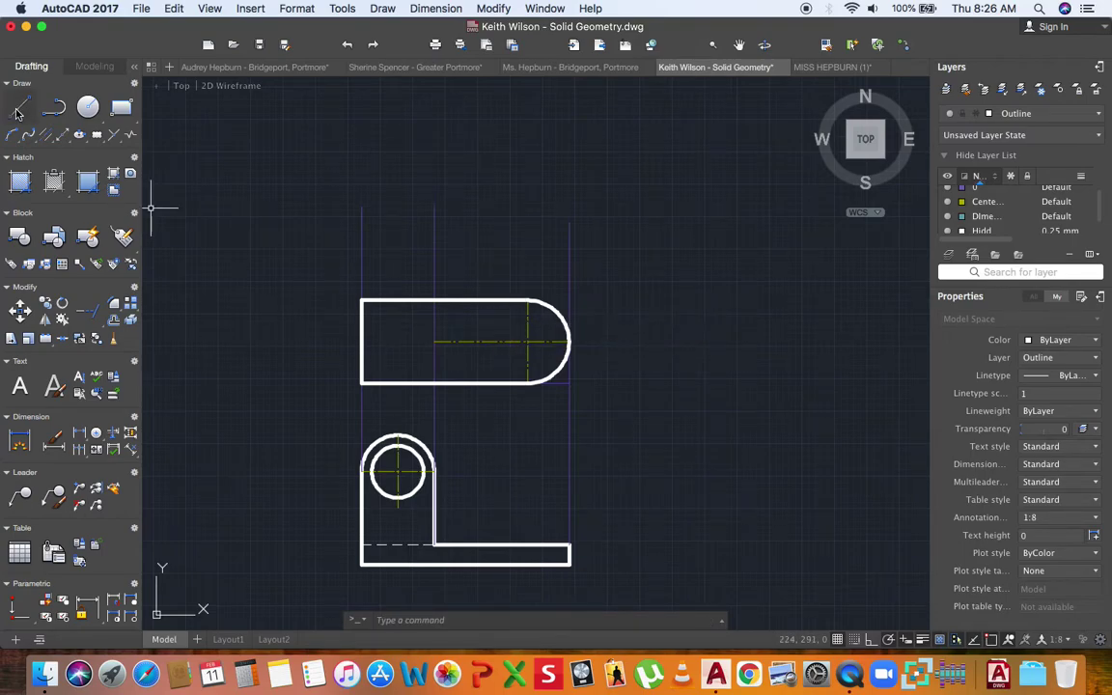
- Outline the top view's lower upright from the middle projection line at the lower edge, 8 upward and across to the left edge
{"action": "left_click", "coordinate": [19, 106]}
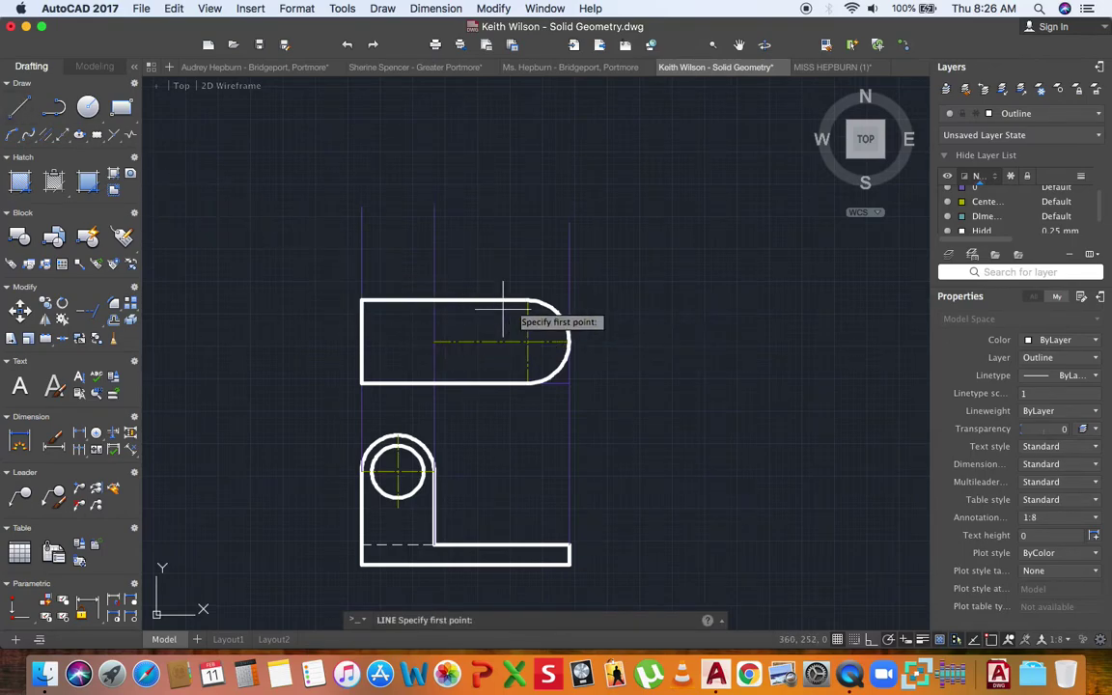
{"action": "left_click", "coordinate": [434, 383]}
{"action": "scroll", "coordinate": [436, 365], "scroll_direction": "up", "scroll_amount": 5}
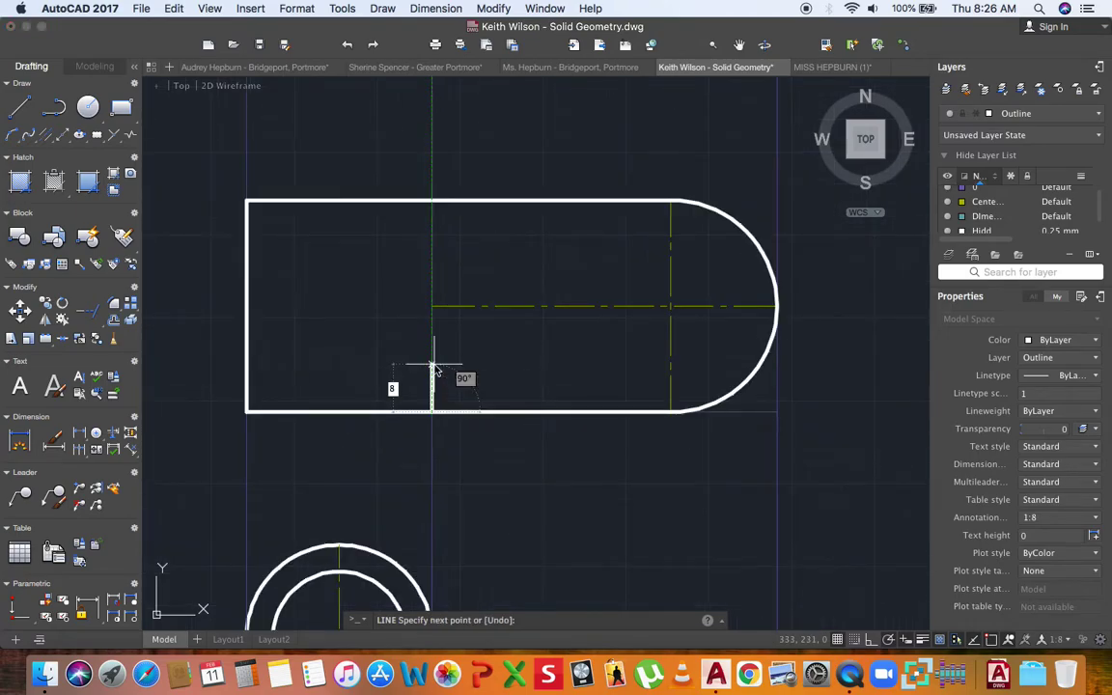
{"action": "left_click", "coordinate": [432, 365]}
{"action": "scroll", "coordinate": [429, 365], "scroll_direction": "down", "scroll_amount": 3}
{"action": "left_click", "coordinate": [318, 362]}
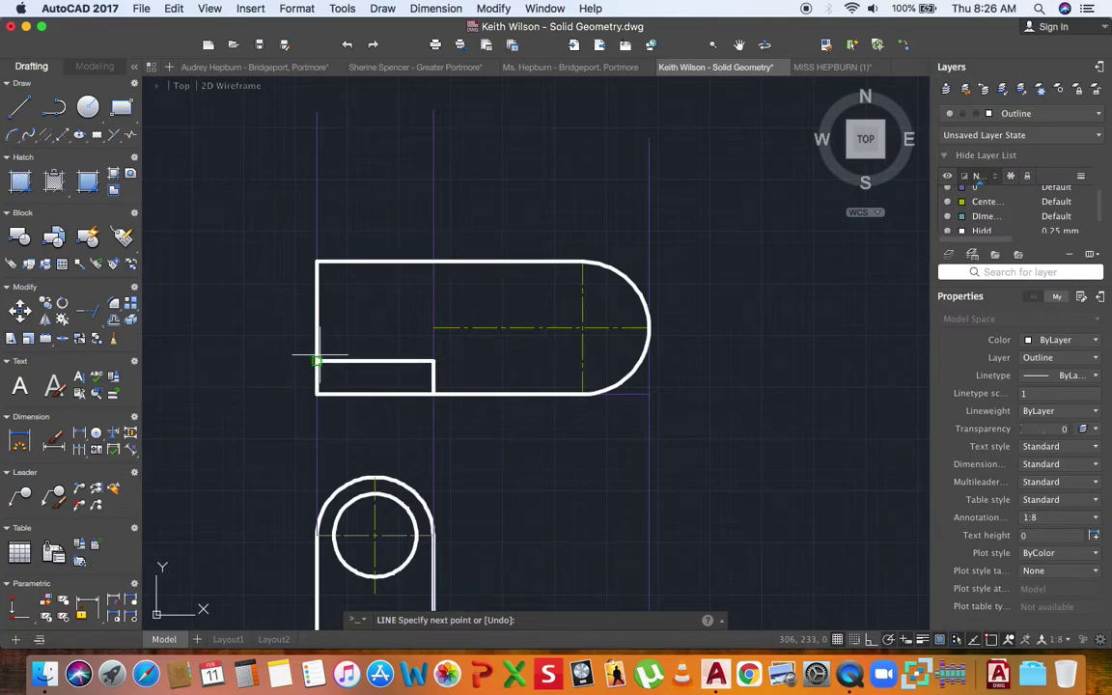
{"action": "key", "text": "Return"}
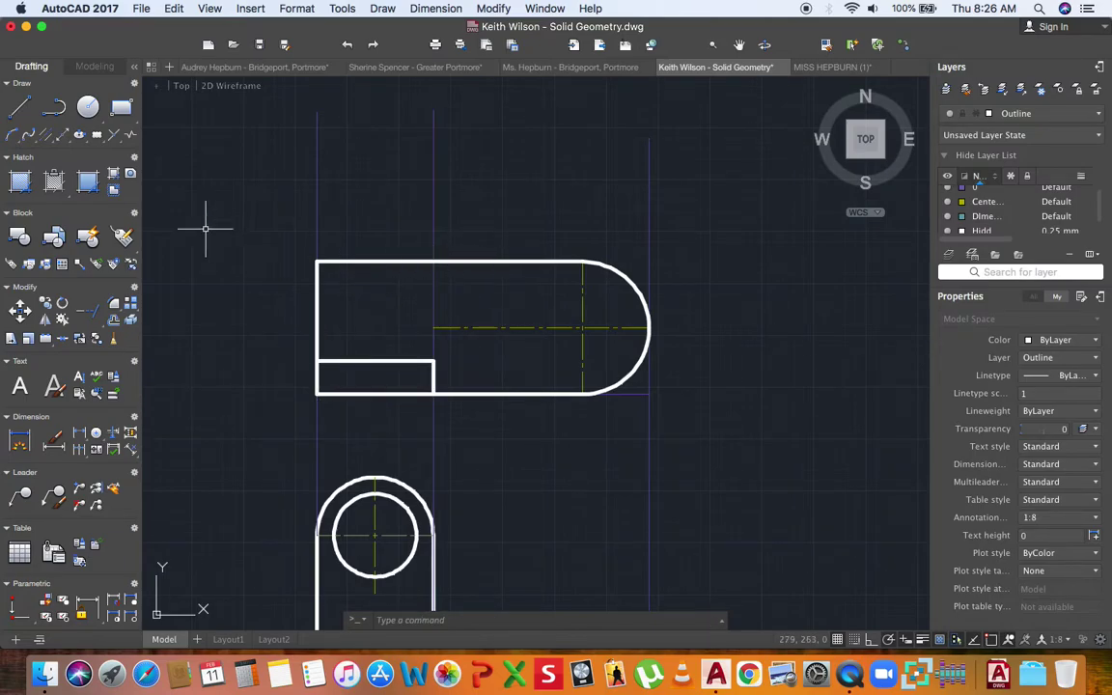
- Outline the matching upper upright from the middle projection line at the upper edge, downward and across to the left edge
{"action": "left_click", "coordinate": [20, 106]}
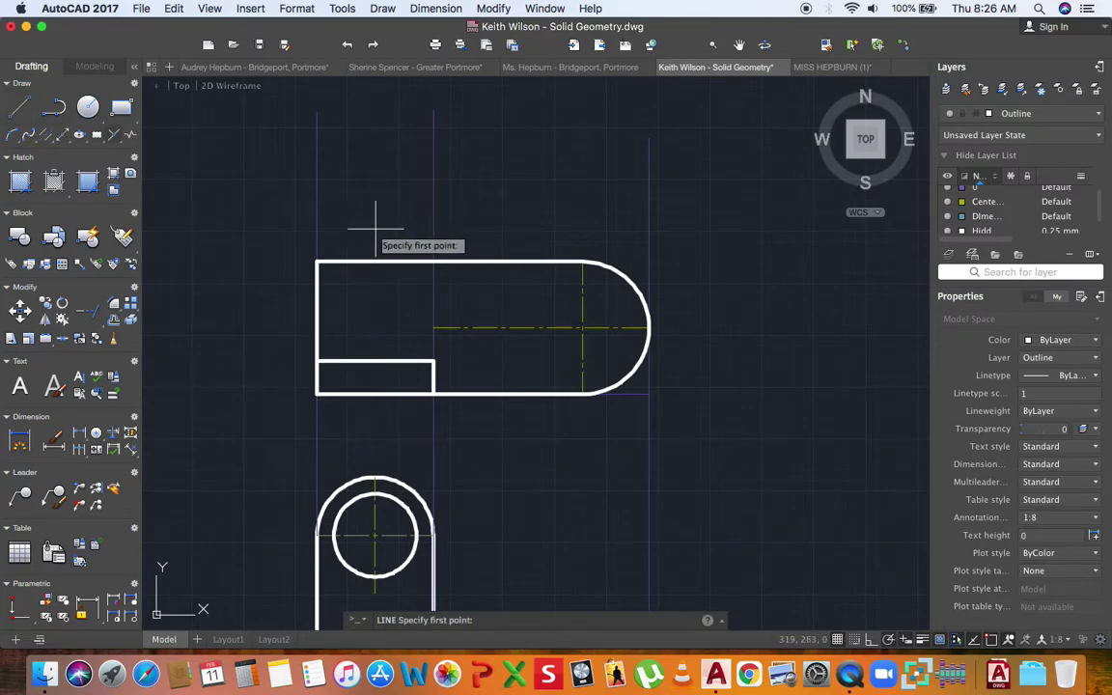
{"action": "left_click", "coordinate": [434, 261]}
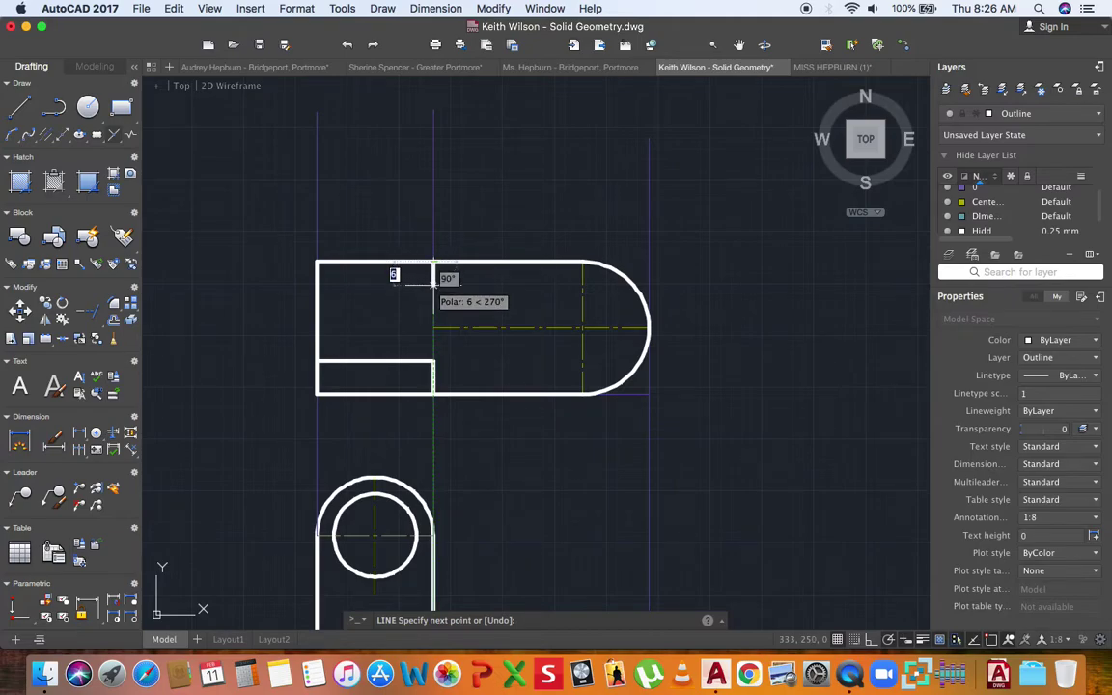
{"action": "left_click", "coordinate": [434, 293]}
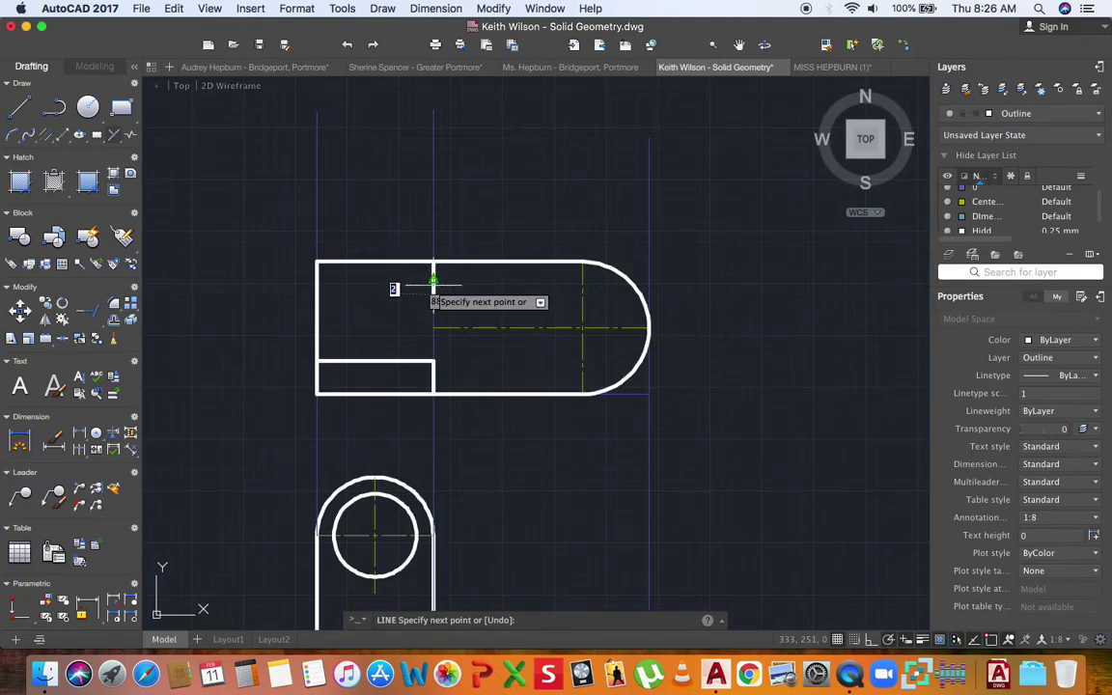
{"action": "left_click", "coordinate": [319, 294]}
{"action": "key", "text": "Return"}
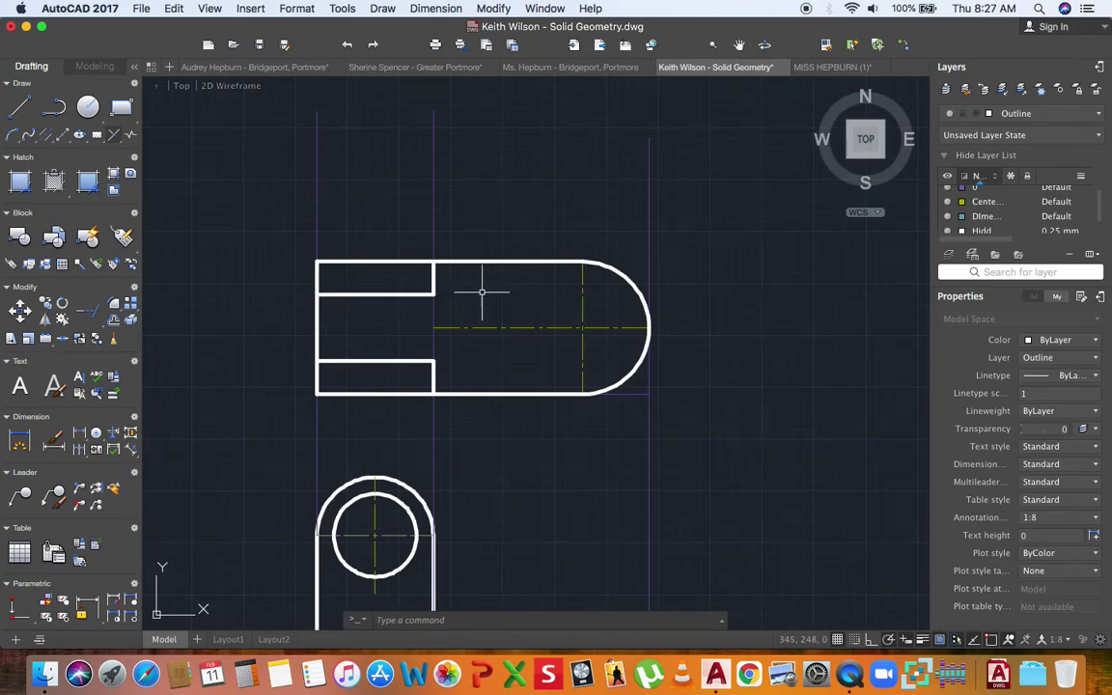
{"action": "middle_click_drag", "start_coordinate": [479, 293], "coordinate": [464, 290]}
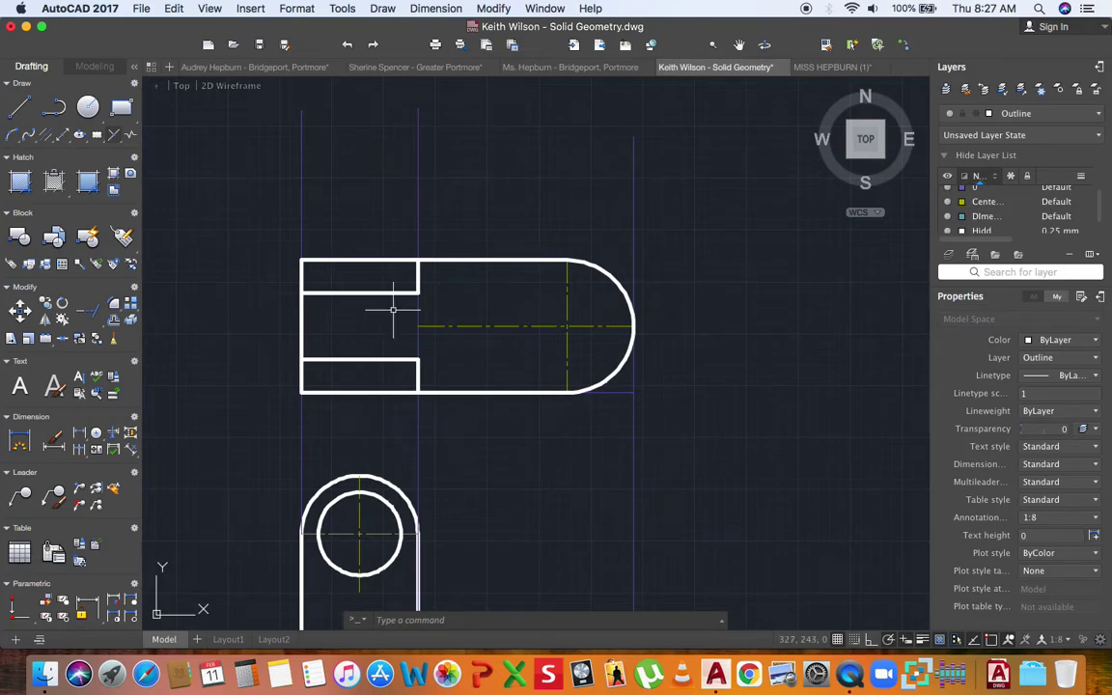
{"action": "middle_click_drag", "start_coordinate": [368, 319], "coordinate": [364, 304]}
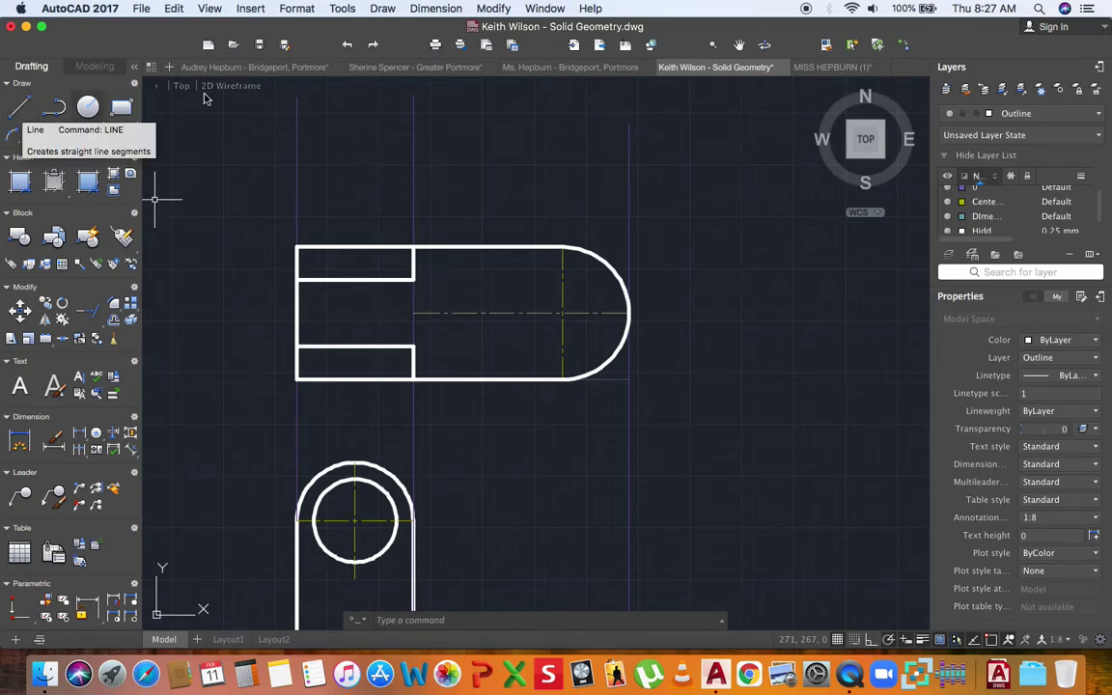
{"action": "left_click", "coordinate": [1045, 115]}
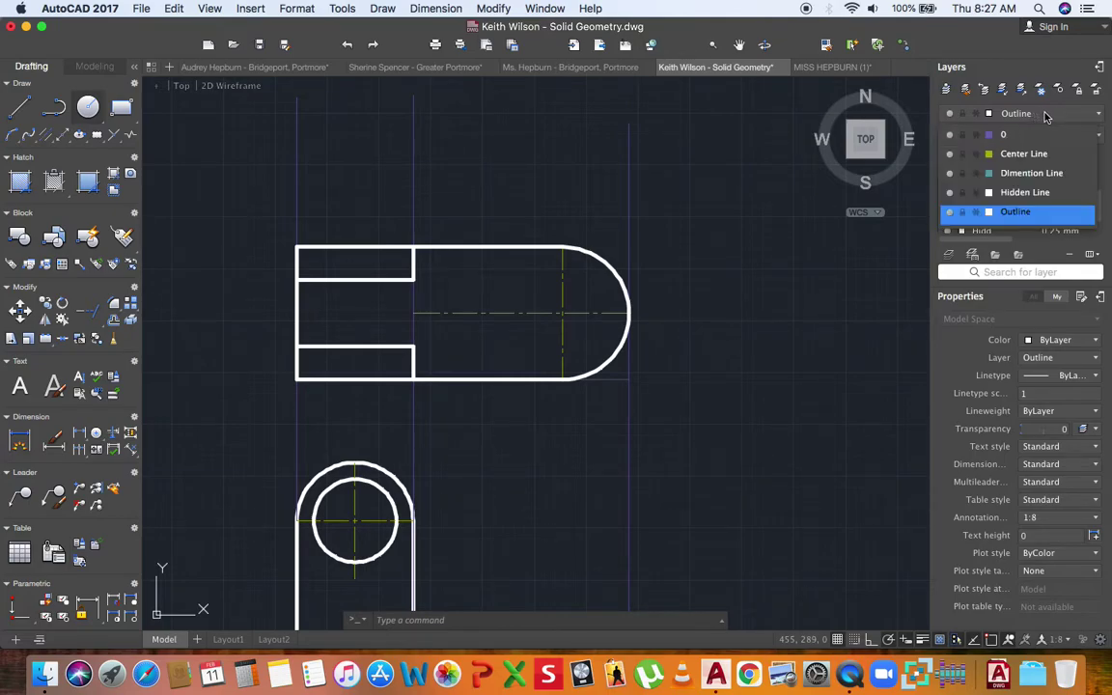
{"action": "left_click", "coordinate": [1025, 192]}
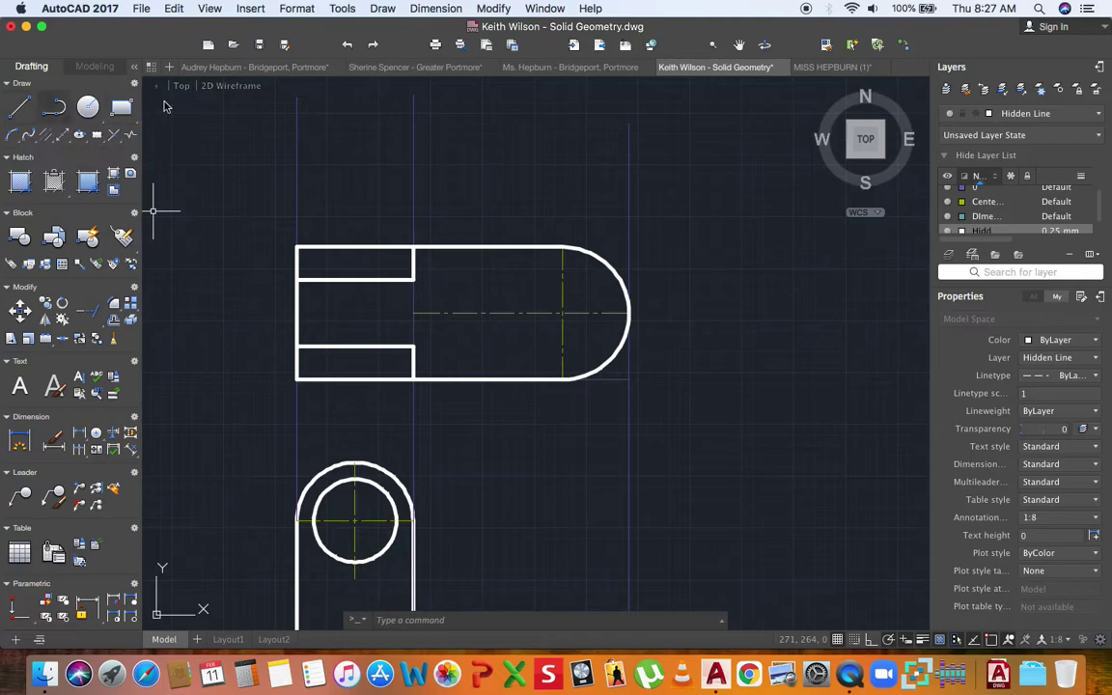
- On layer 0, draw vertical projection lines from the left and right quadrants of the front view's hole to the top view's upper edge
{"action": "left_click", "coordinate": [1024, 114]}
{"action": "left_click", "coordinate": [1023, 136]}
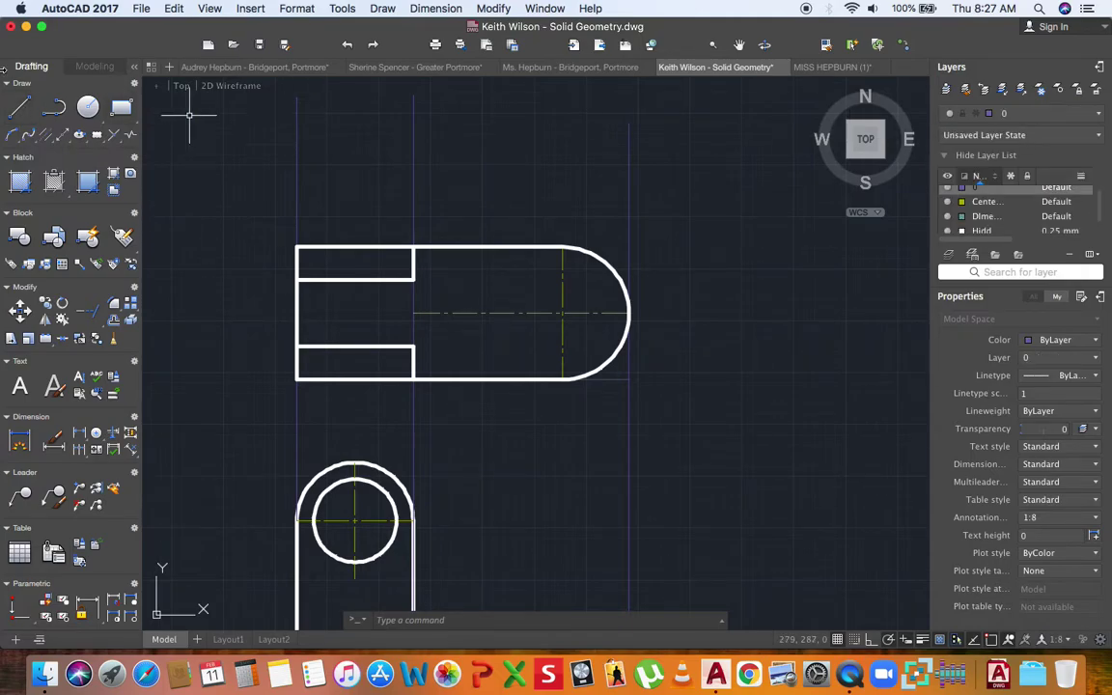
{"action": "left_click", "coordinate": [19, 107]}
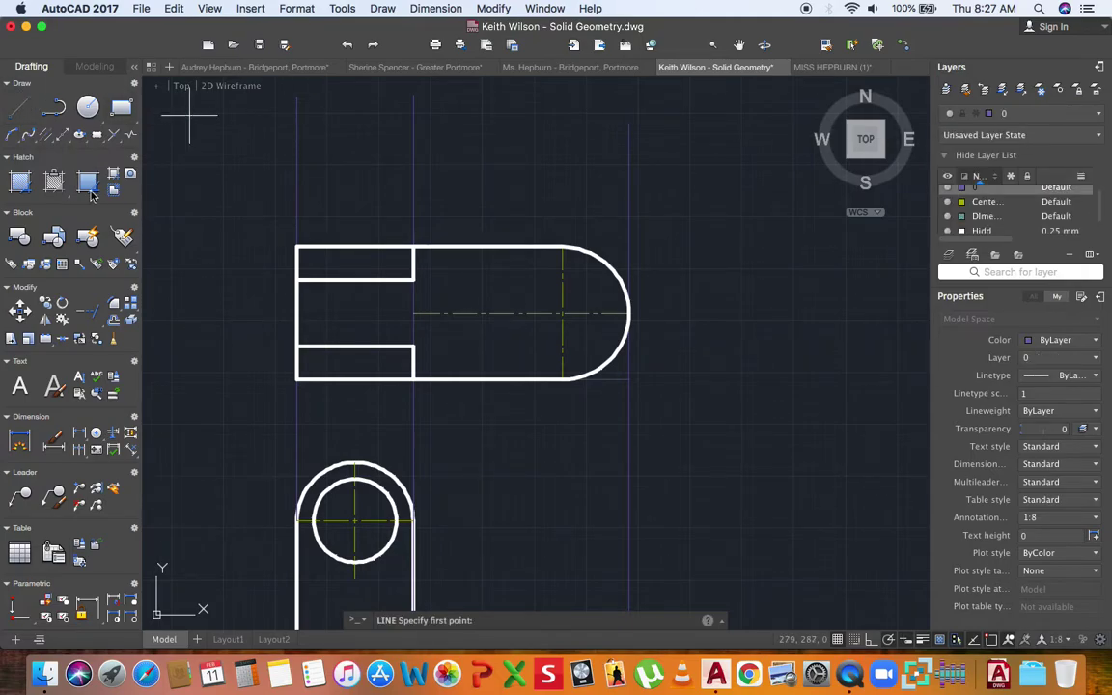
{"action": "left_click", "coordinate": [299, 520]}
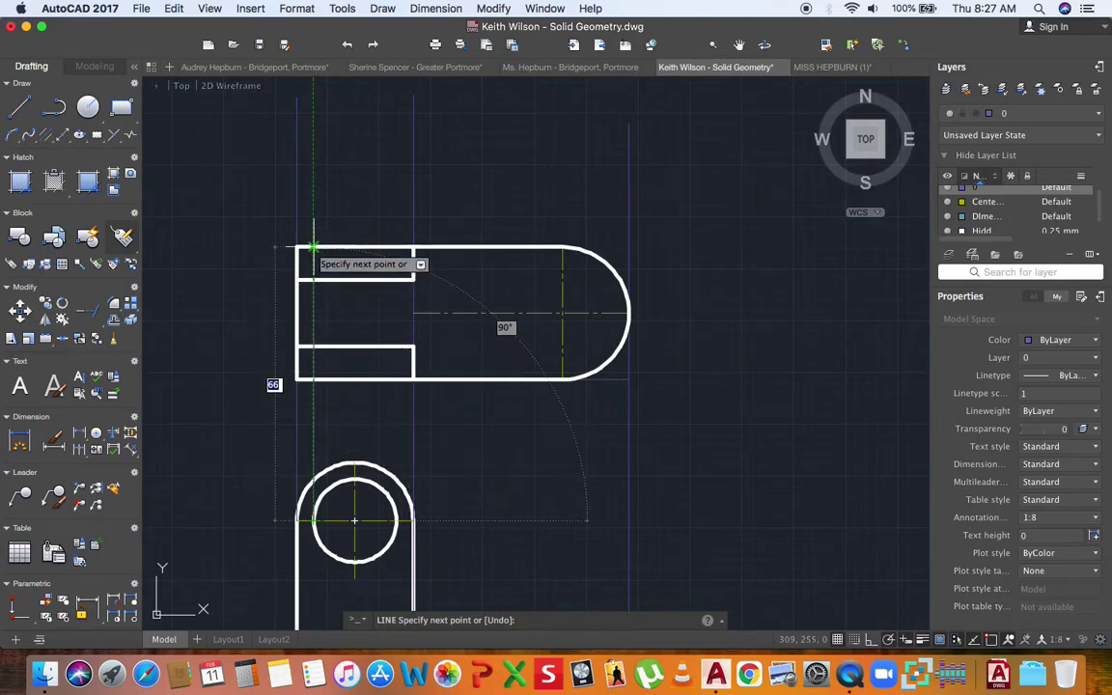
{"action": "left_click", "coordinate": [314, 249]}
{"action": "key", "text": "Return"}
{"action": "key", "text": "Return"}
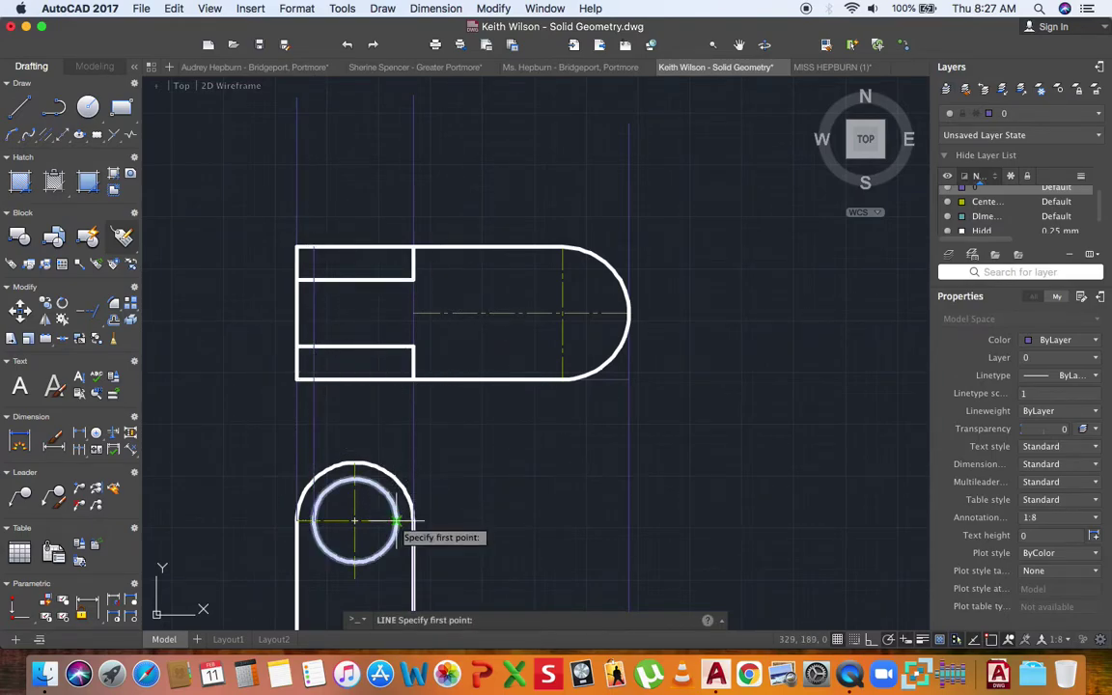
{"action": "left_click", "coordinate": [396, 520]}
{"action": "left_click", "coordinate": [396, 248]}
{"action": "key", "text": "Return"}
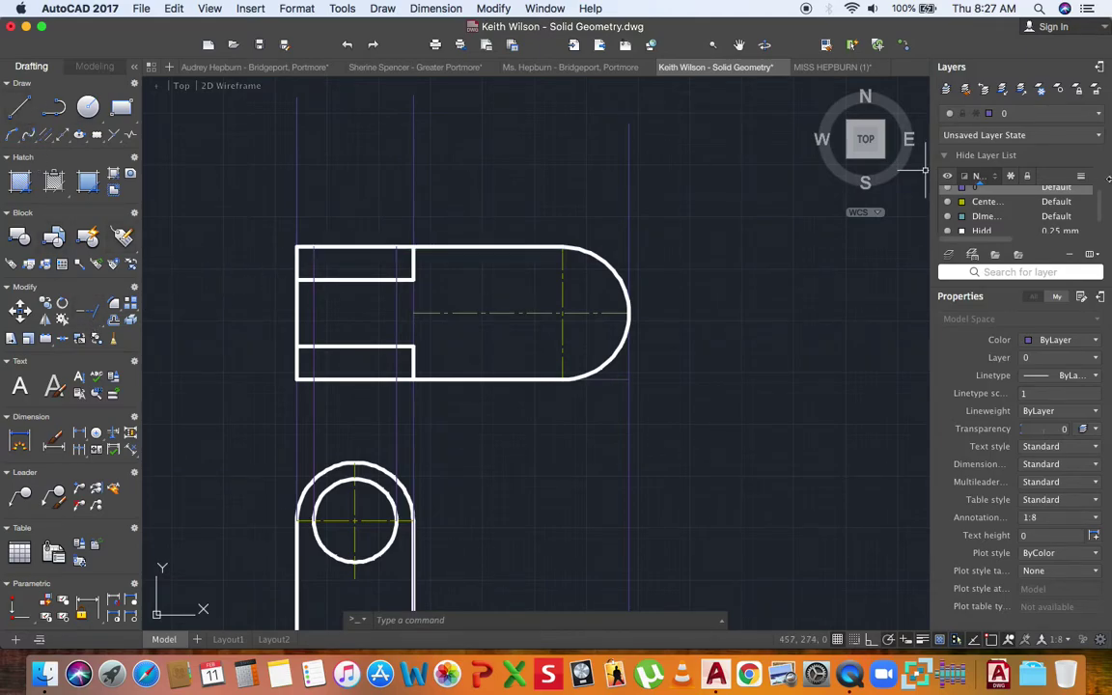
- On the Hidden Line layer, draw the hole's two vertical hidden edges across the top view's lower upright, along the projection lines
{"action": "left_click", "coordinate": [1052, 116]}
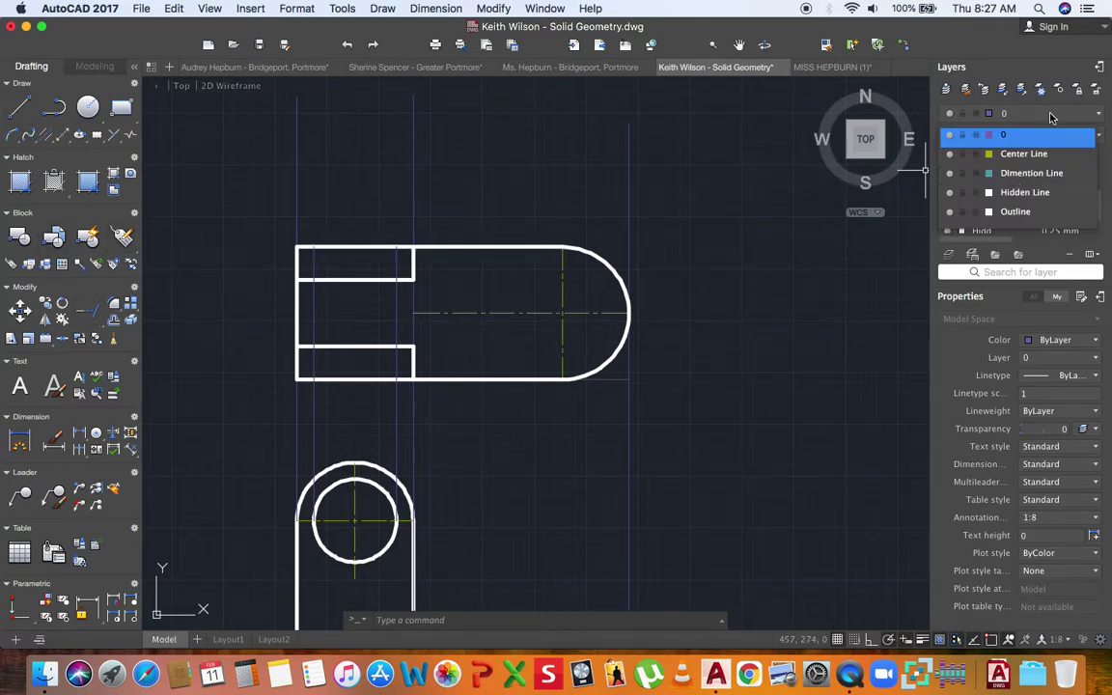
{"action": "left_click", "coordinate": [1025, 193]}
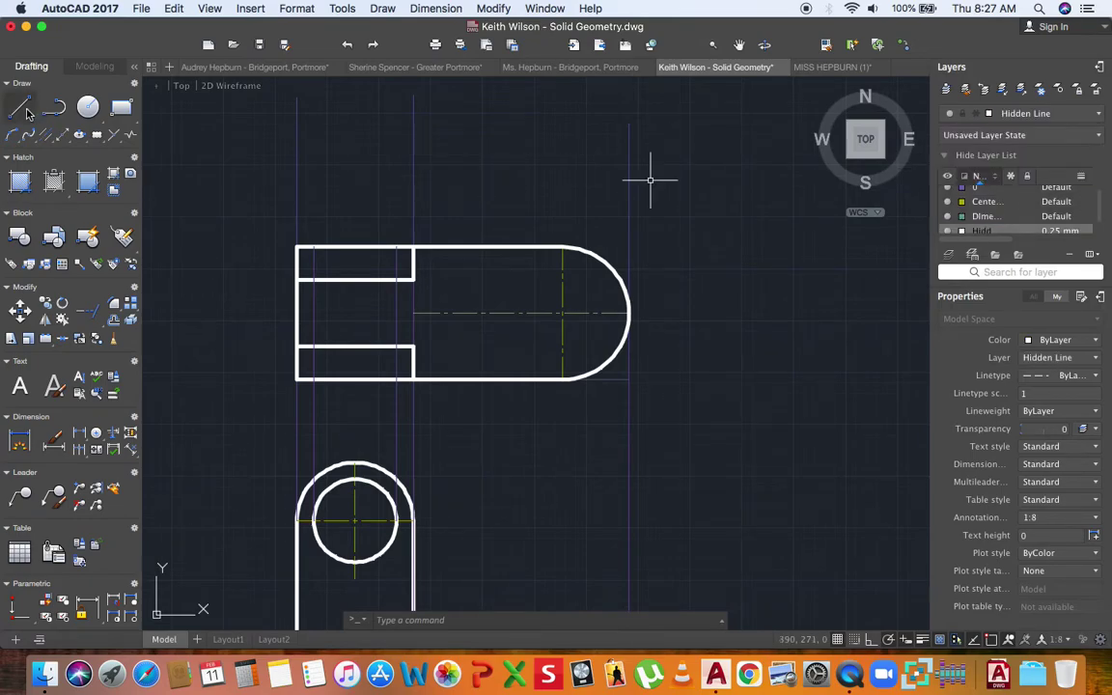
{"action": "left_click", "coordinate": [27, 112]}
{"action": "left_click", "coordinate": [311, 378]}
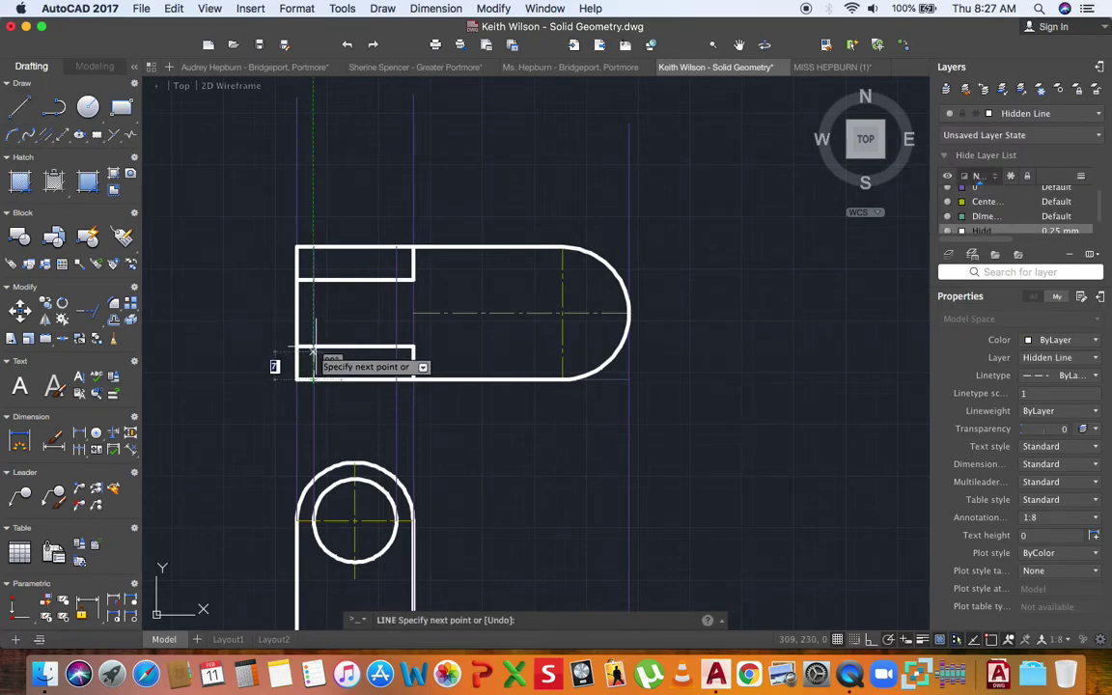
{"action": "left_click", "coordinate": [314, 350]}
{"action": "key", "text": "Return"}
{"action": "key", "text": "Return"}
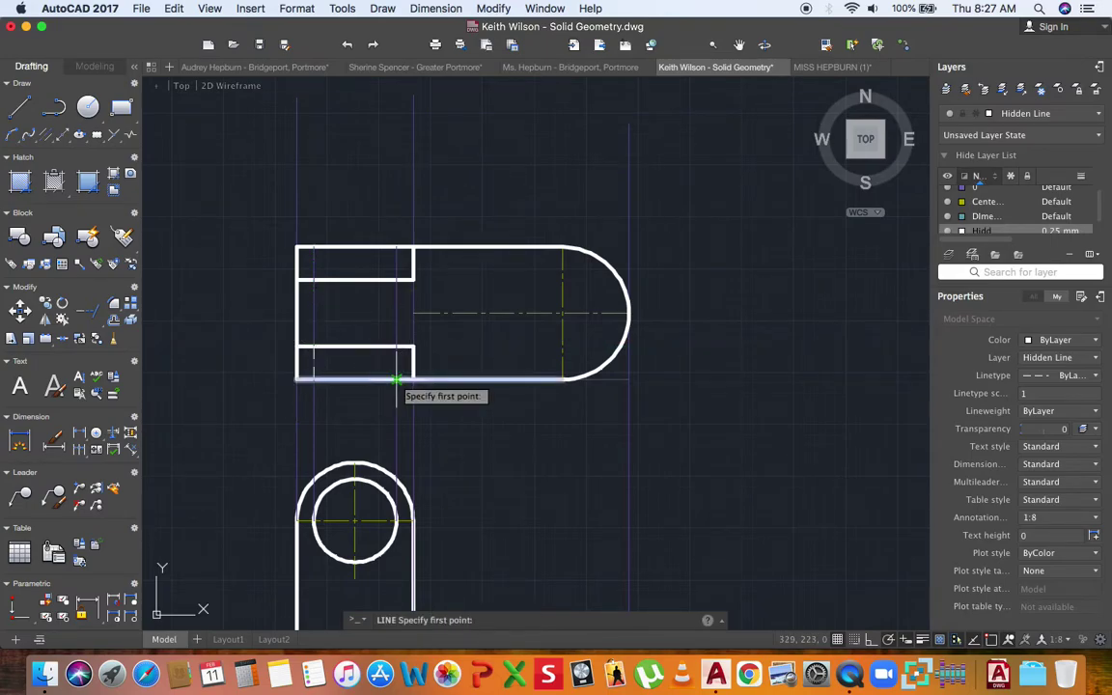
{"action": "left_click", "coordinate": [395, 379]}
{"action": "left_click", "coordinate": [396, 280]}
{"action": "key", "text": "Return"}
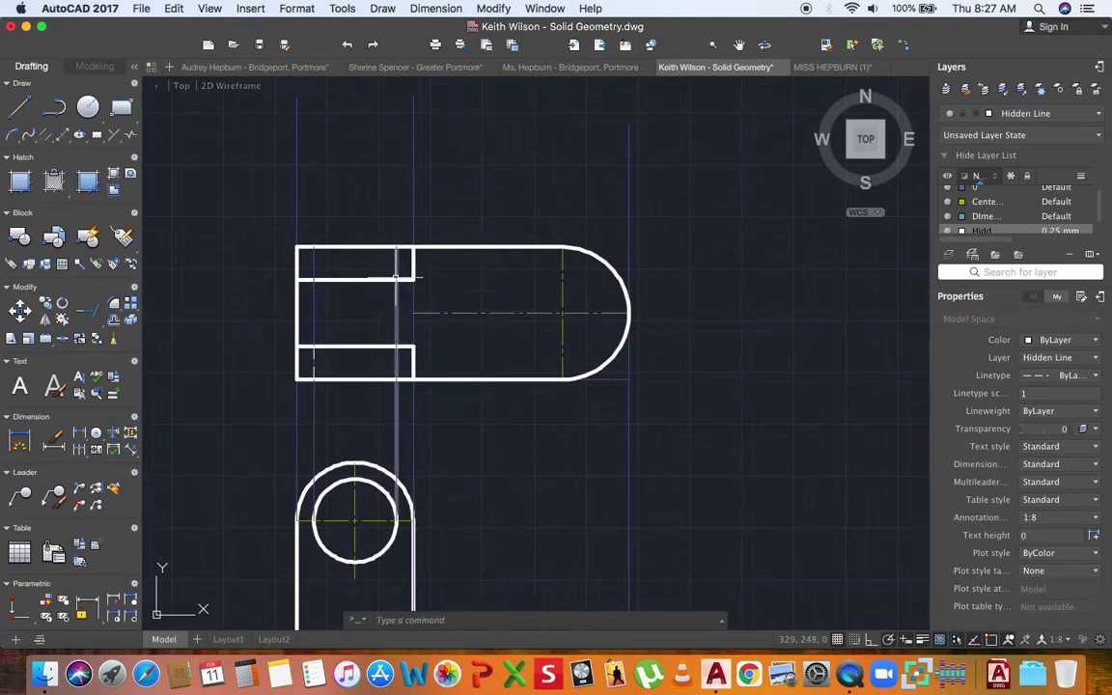
- Draw the hole's two matching vertical hidden edges across the top view's upper upright
{"action": "key", "text": "Return"}
{"action": "left_click", "coordinate": [396, 280]}
{"action": "left_click", "coordinate": [396, 247]}
{"action": "key", "text": "Return"}
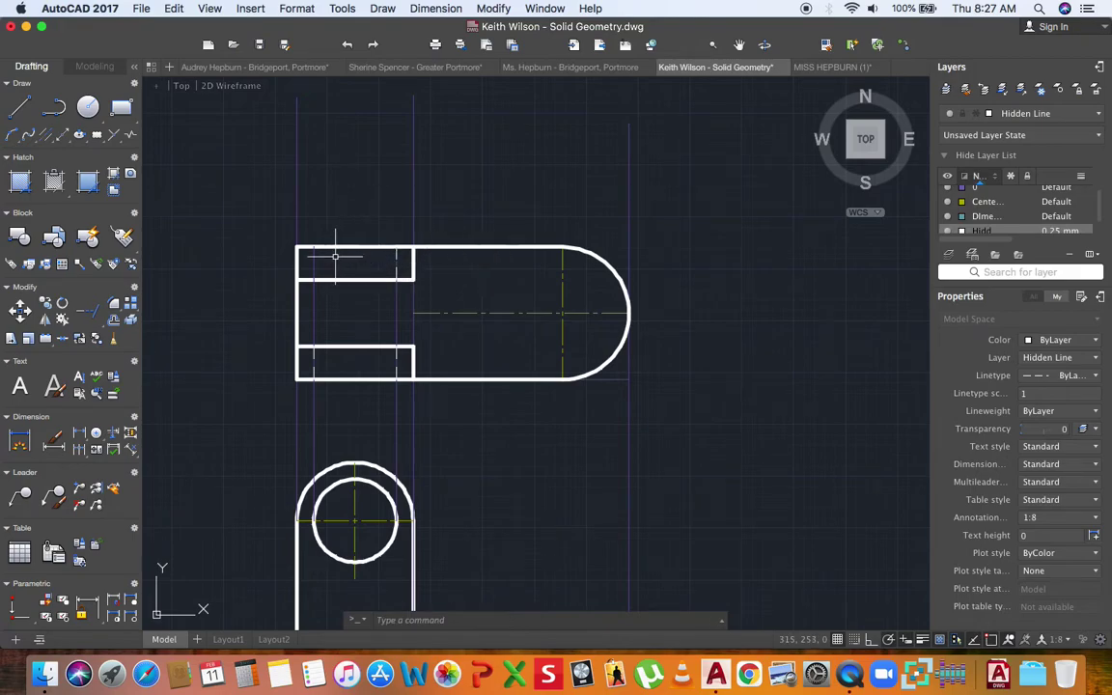
{"action": "key", "text": "Return"}
{"action": "left_click", "coordinate": [314, 247]}
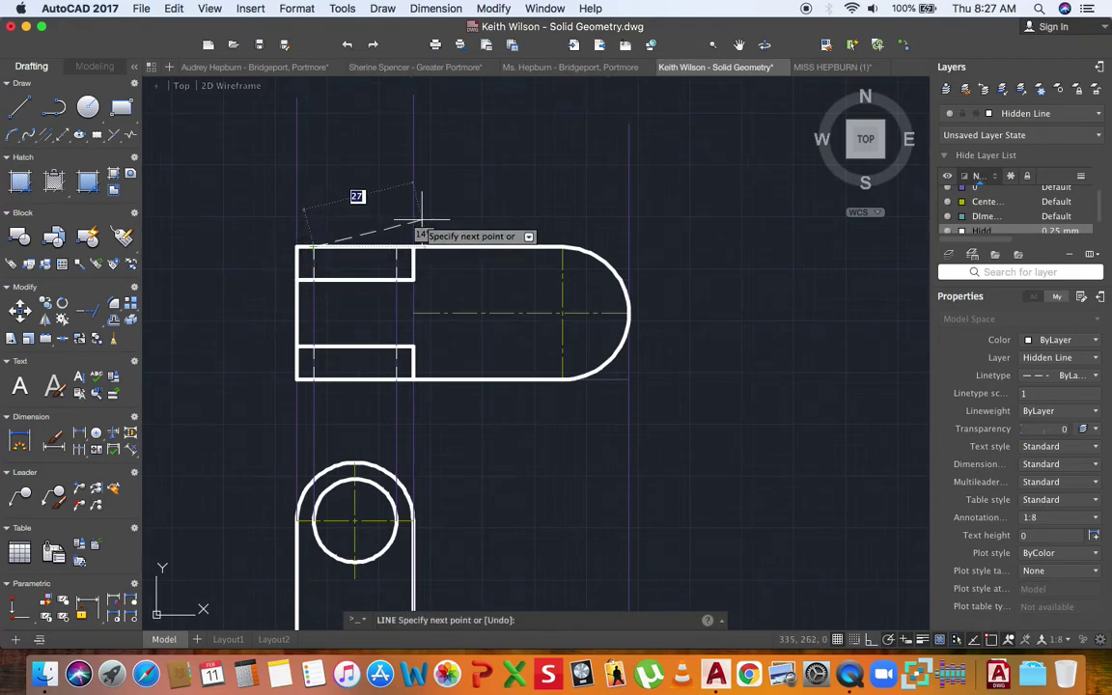
{"action": "key", "text": "Escape"}
{"action": "middle_click_drag", "start_coordinate": [430, 273], "coordinate": [379, 253]}
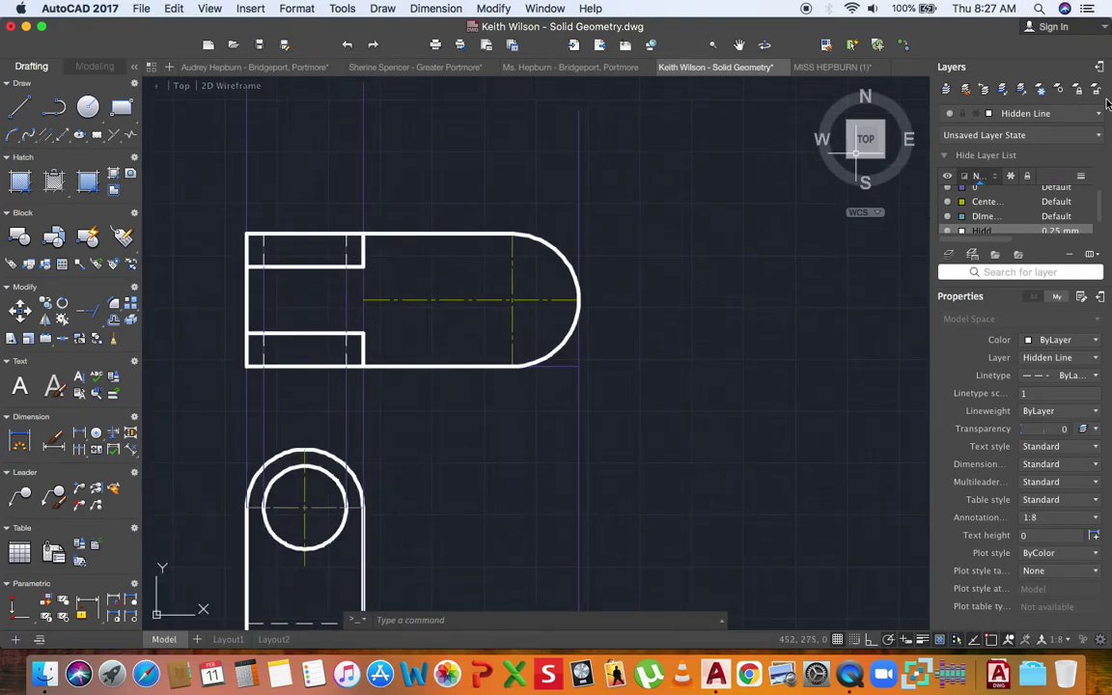
- Make Outline the current layer
{"action": "left_click", "coordinate": [1047, 113]}
{"action": "left_click", "coordinate": [995, 213]}
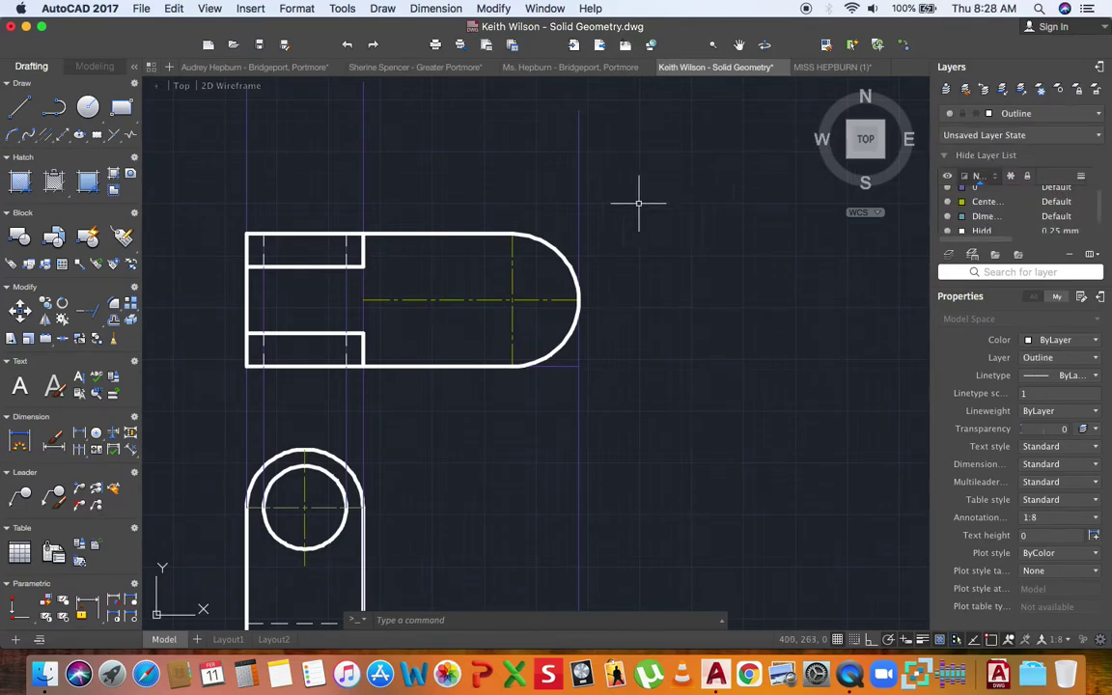
{"action": "scroll", "coordinate": [496, 211], "scroll_direction": "down", "scroll_amount": 5}
{"action": "scroll", "coordinate": [479, 297], "scroll_direction": "up", "scroll_amount": 5}
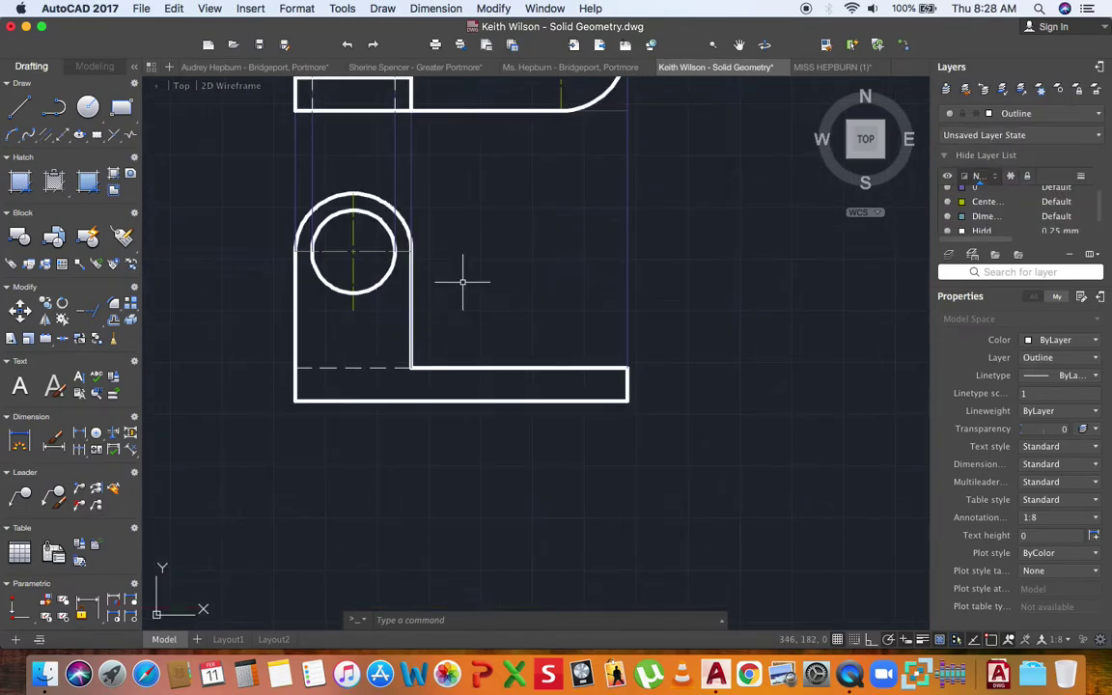
{"action": "middle_click_drag", "start_coordinate": [463, 282], "coordinate": [446, 356]}
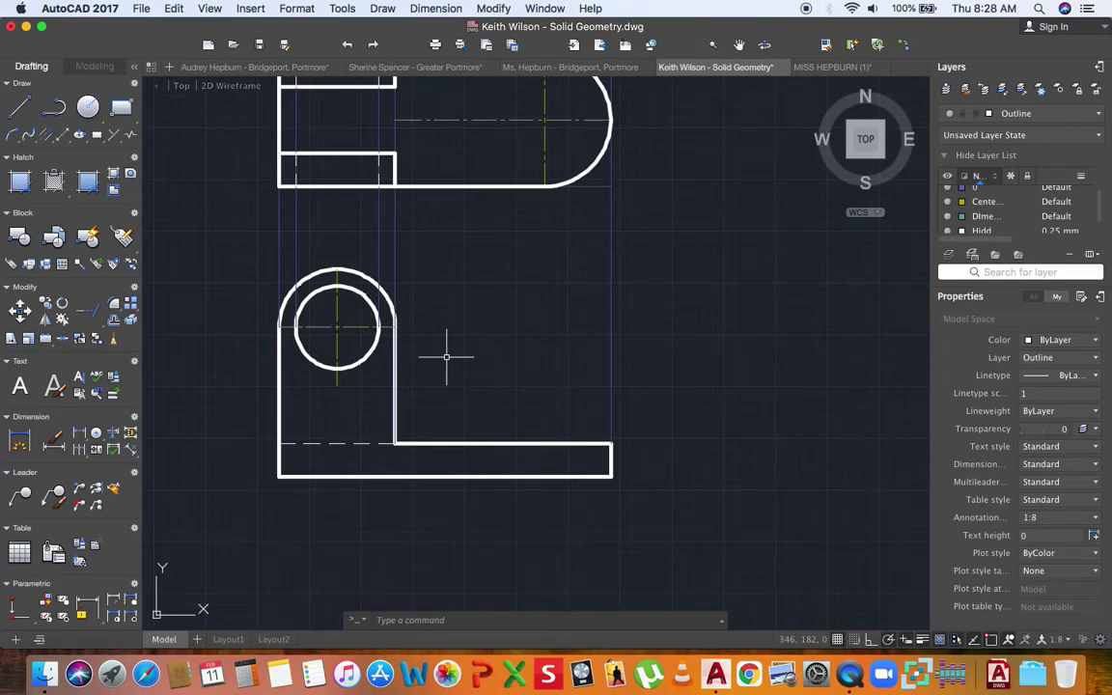
{"action": "scroll", "coordinate": [456, 338], "scroll_direction": "down", "scroll_amount": 1}
{"action": "scroll", "coordinate": [473, 253], "scroll_direction": "up", "scroll_amount": 1}
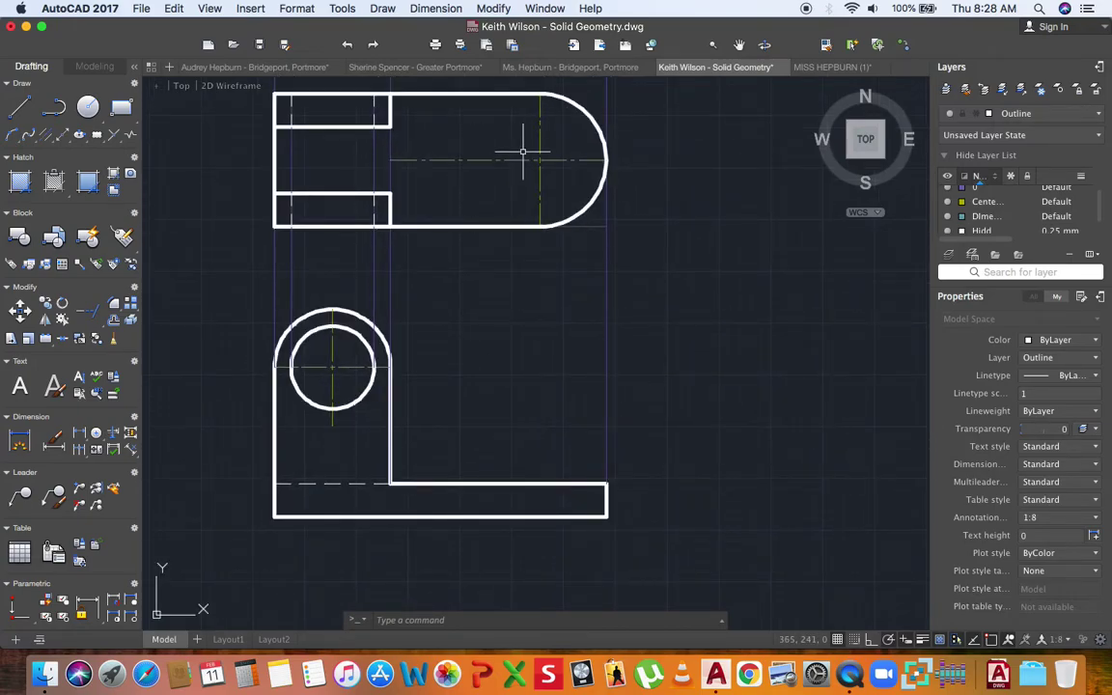
{"action": "middle_click_drag", "start_coordinate": [522, 151], "coordinate": [517, 175]}
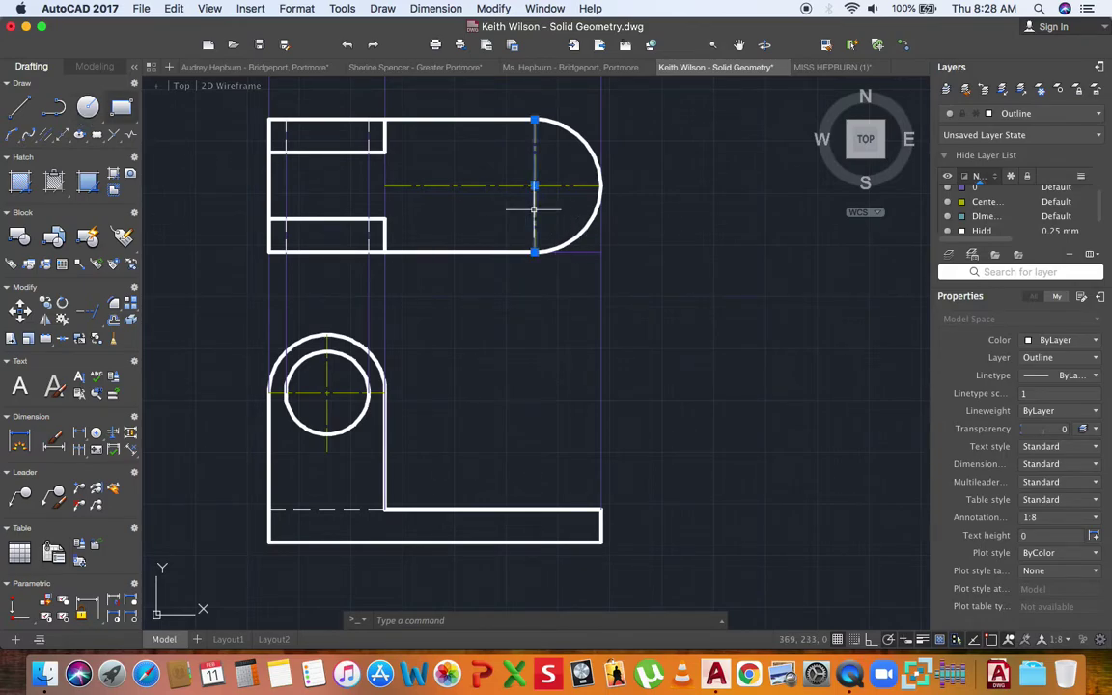
- Try to offset the top view's vertical center line by 24 toward the uprights
{"action": "left_click", "coordinate": [121, 326]}
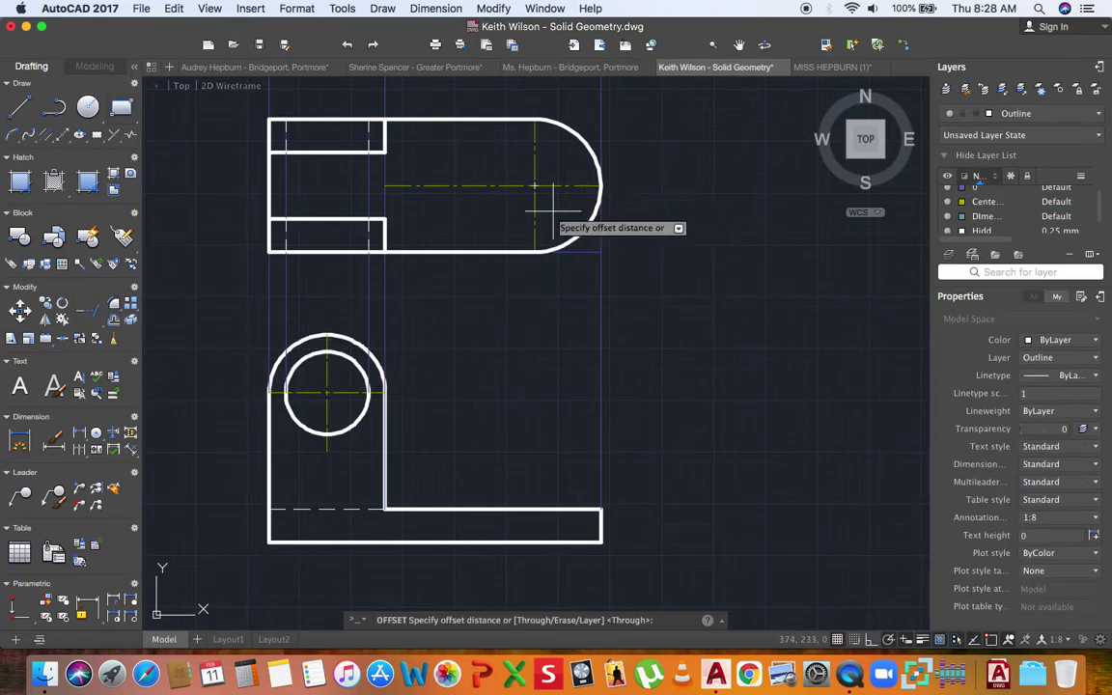
{"action": "type", "text": "24"}
{"action": "key", "text": "Return"}
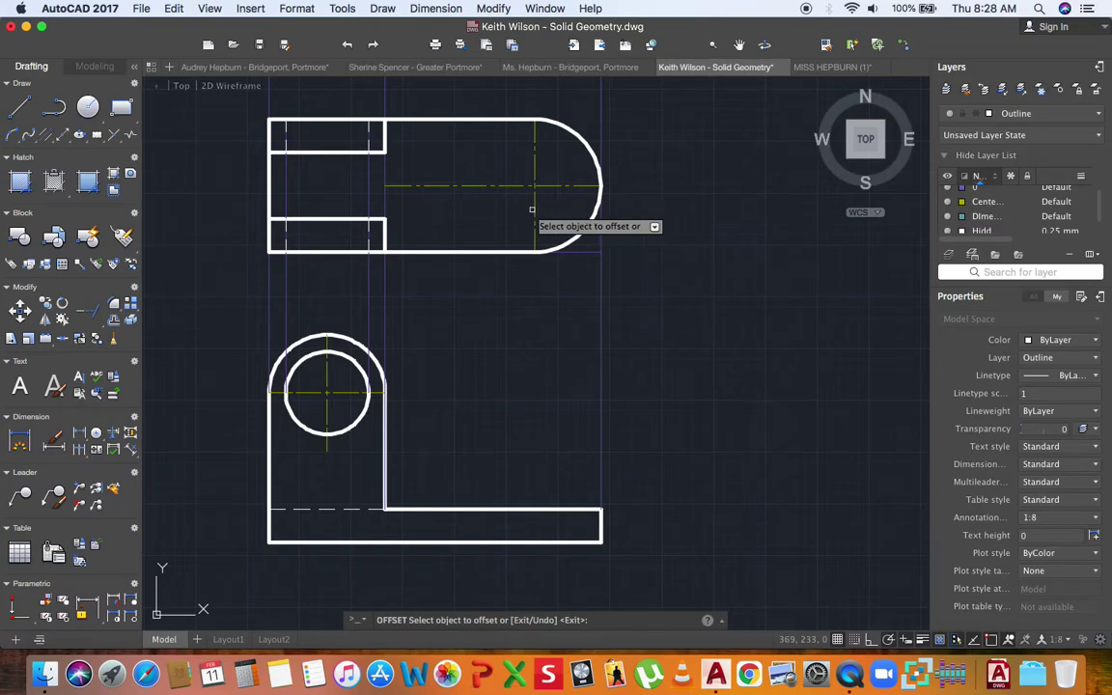
{"action": "left_click", "coordinate": [535, 193]}
{"action": "left_click", "coordinate": [459, 209]}
{"action": "key", "text": "Return"}
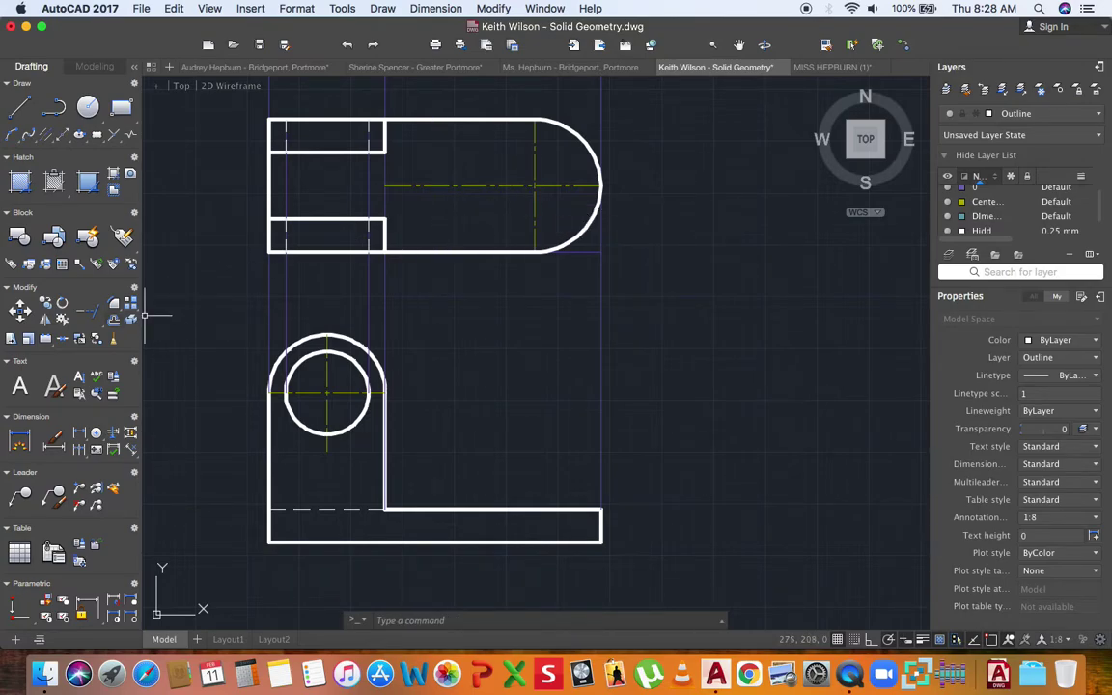
- Offset the vertical center line at the top view's rounded end by 24 toward the uprights
{"action": "key", "text": "Return"}
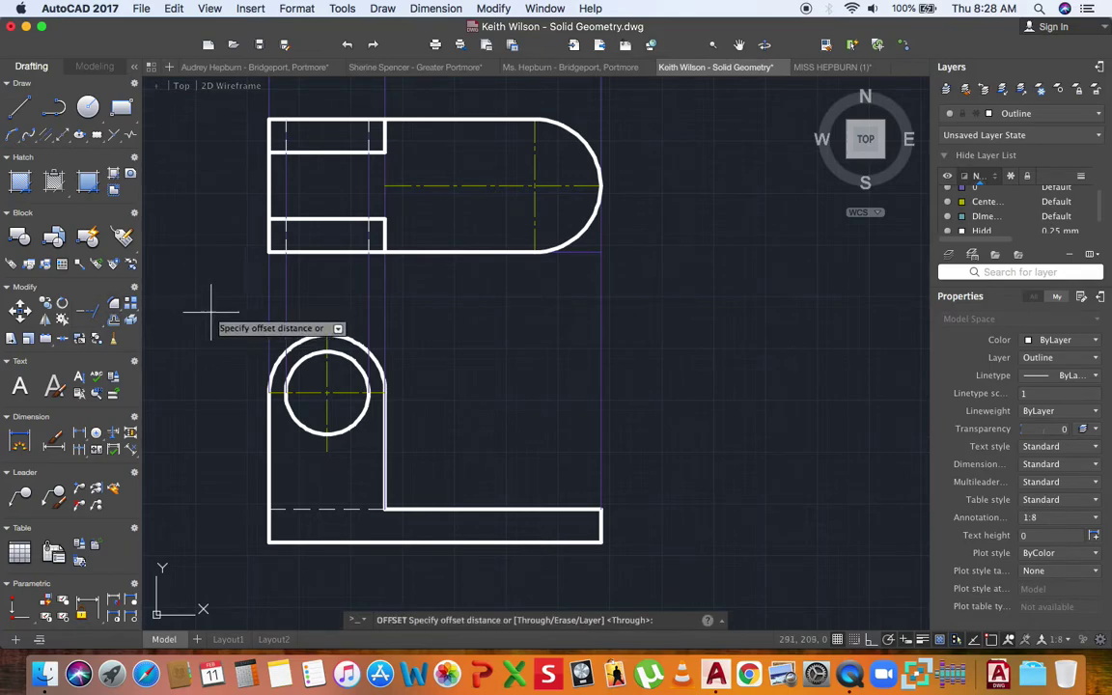
{"action": "type", "text": "24"}
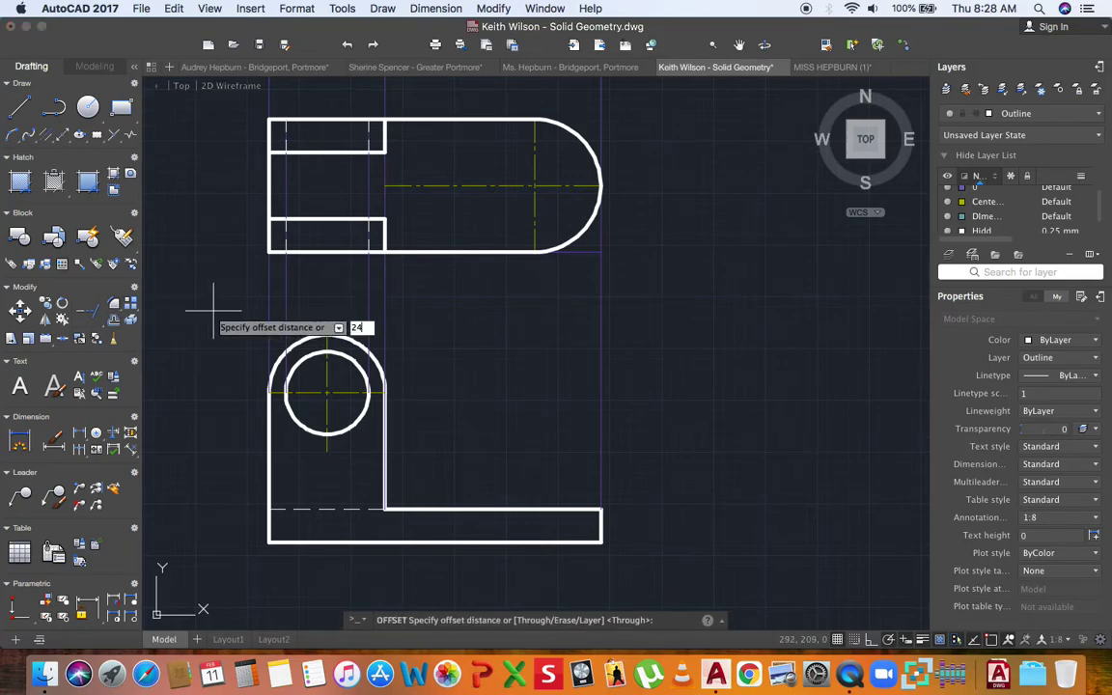
{"action": "key", "text": "Return"}
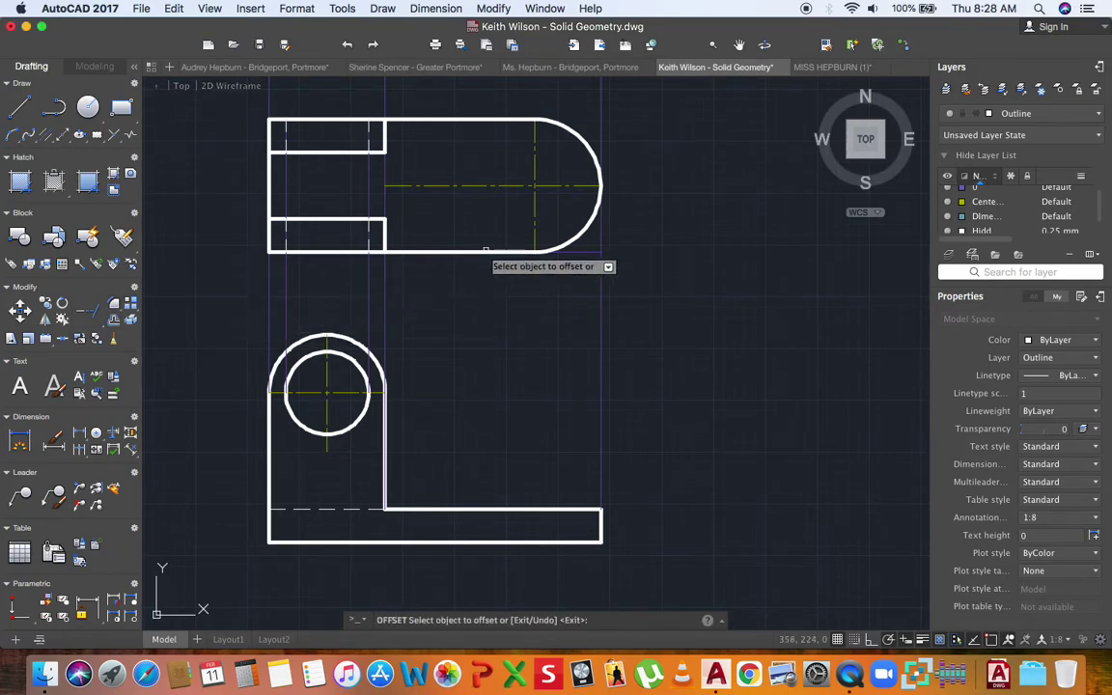
{"action": "left_click", "coordinate": [536, 201]}
{"action": "left_click", "coordinate": [413, 212]}
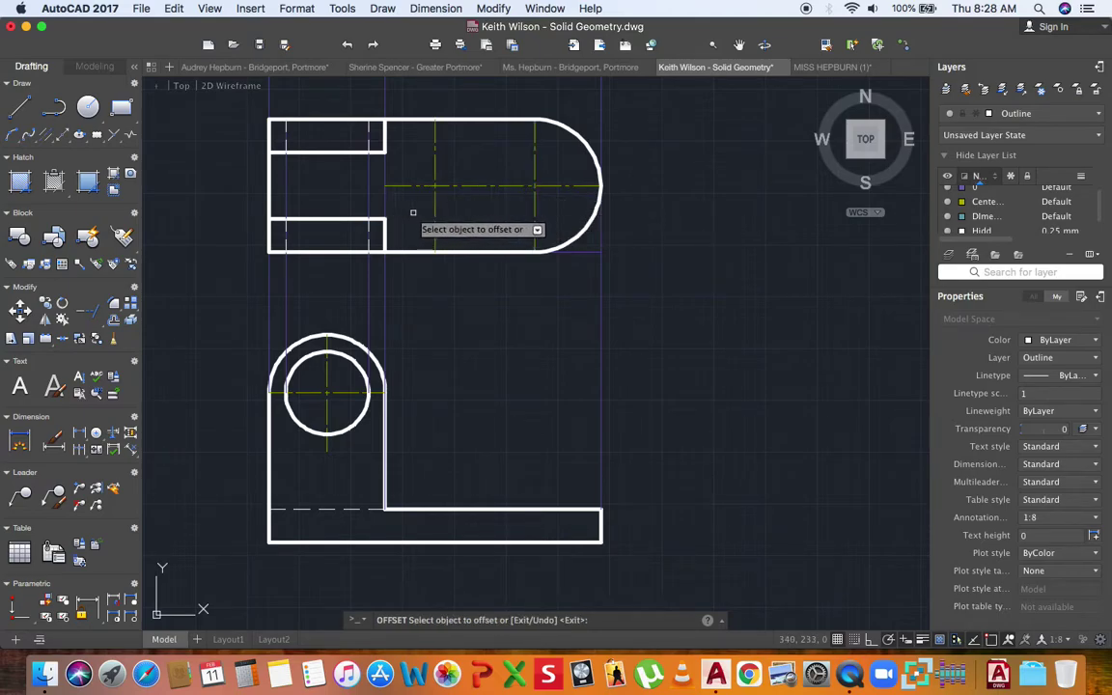
{"action": "key", "text": "Escape"}
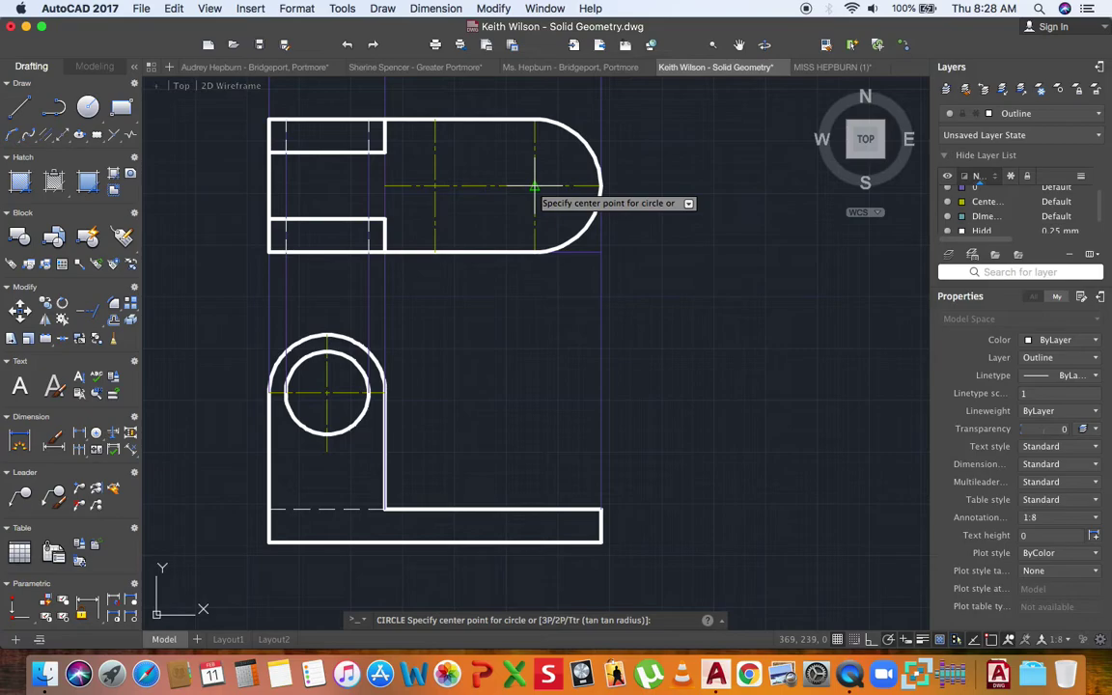
- Draw two circles of radius 6 where the top view's horizontal center line crosses the two vertical center lines
{"action": "left_click", "coordinate": [533, 186]}
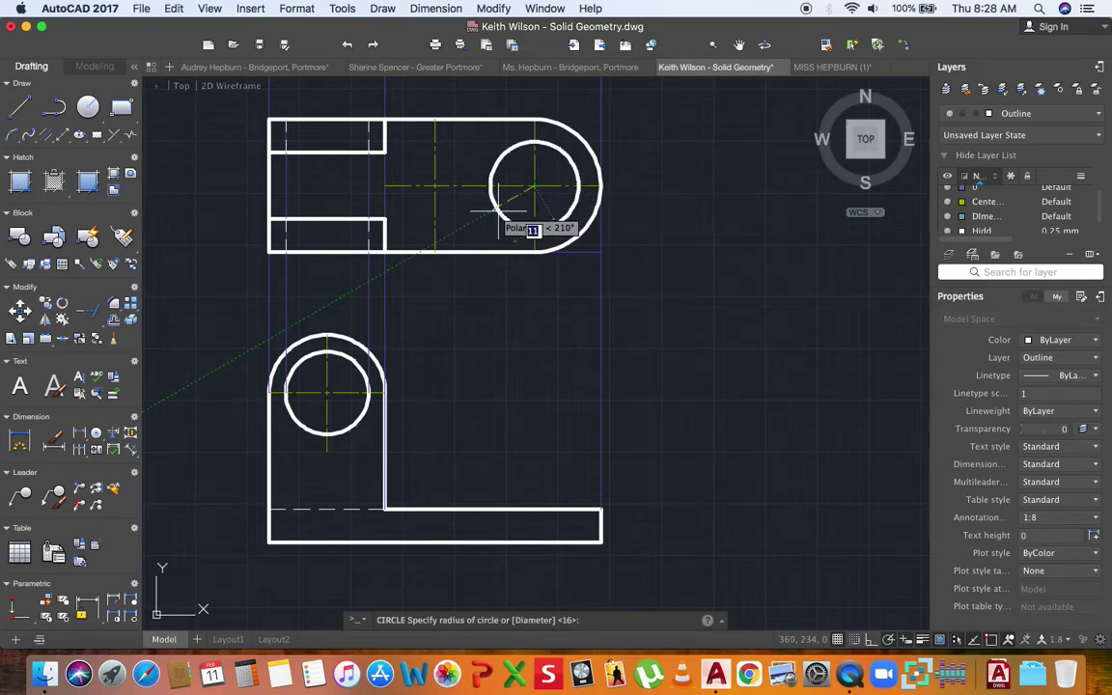
{"action": "type", "text": "11"}
{"action": "key", "text": "Return"}
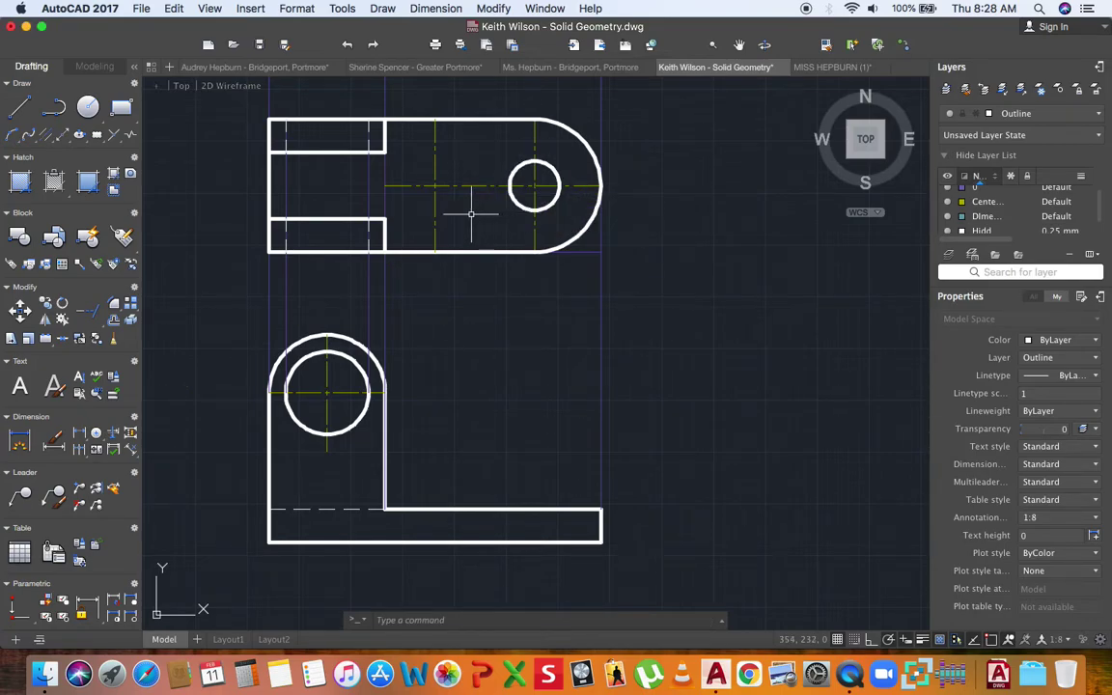
{"action": "key", "text": "Return"}
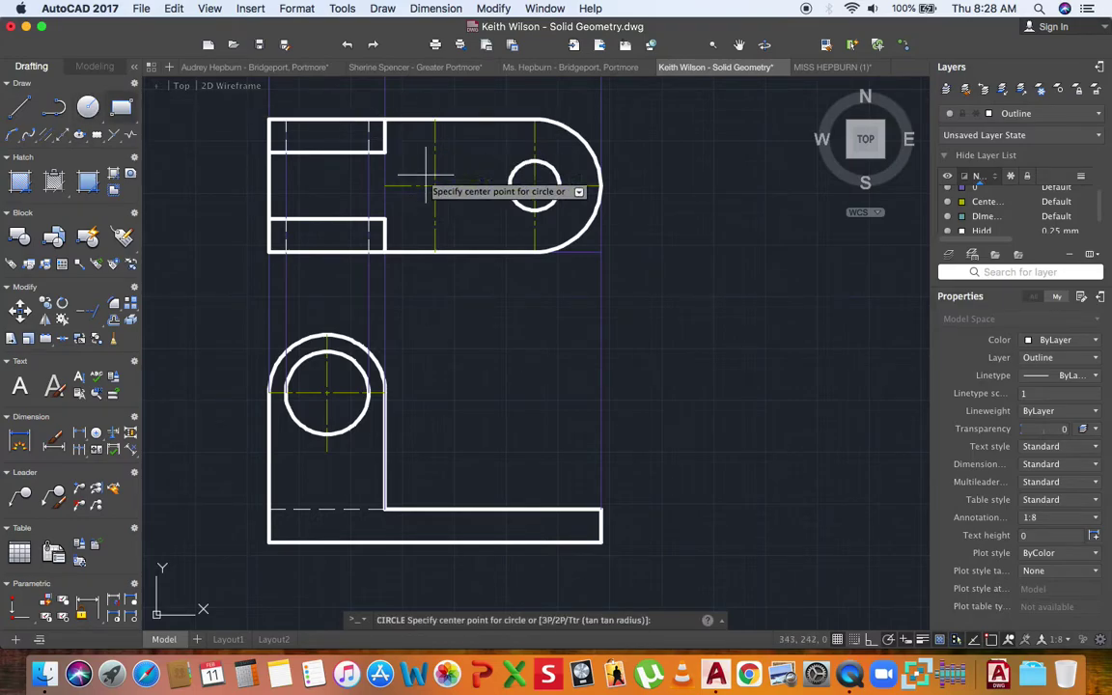
{"action": "left_click", "coordinate": [434, 186]}
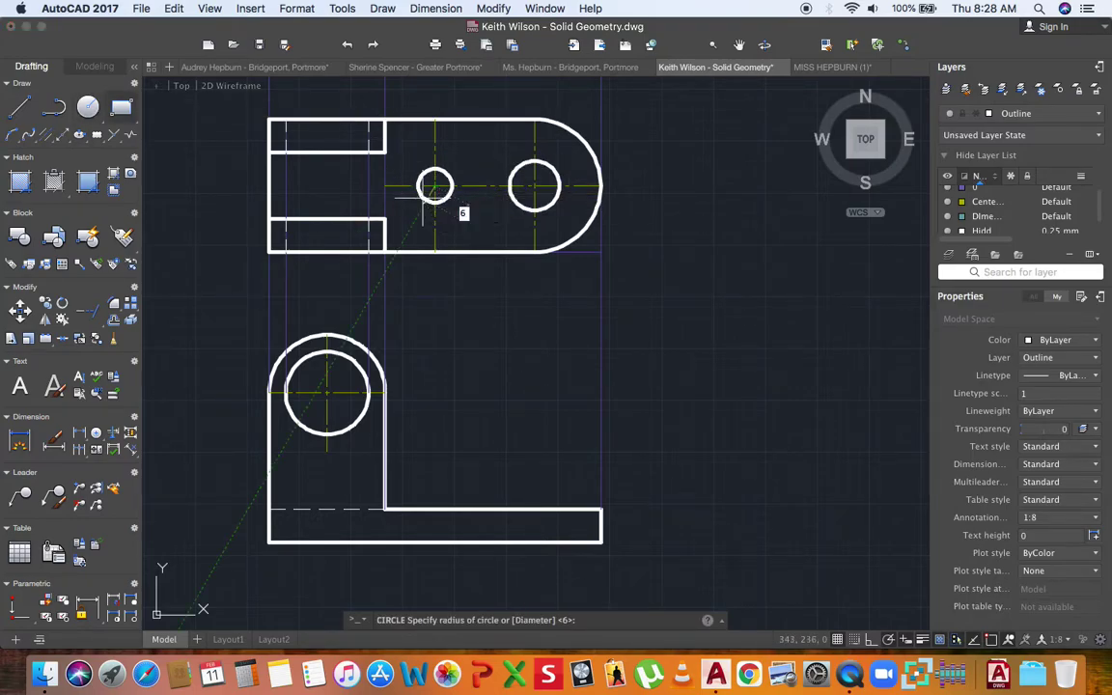
{"action": "key", "text": "Return"}
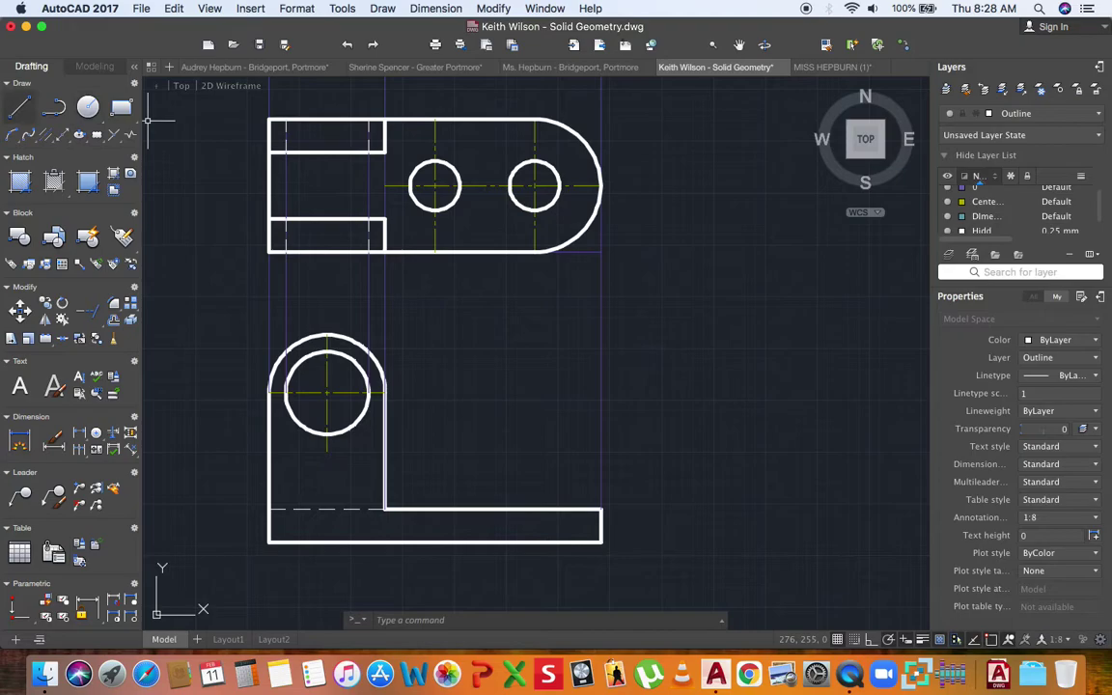
- Join the two circles with horizontal lines between their upper quadrants and between their lower quadrants
{"action": "left_click", "coordinate": [19, 106]}
{"action": "left_click", "coordinate": [434, 160]}
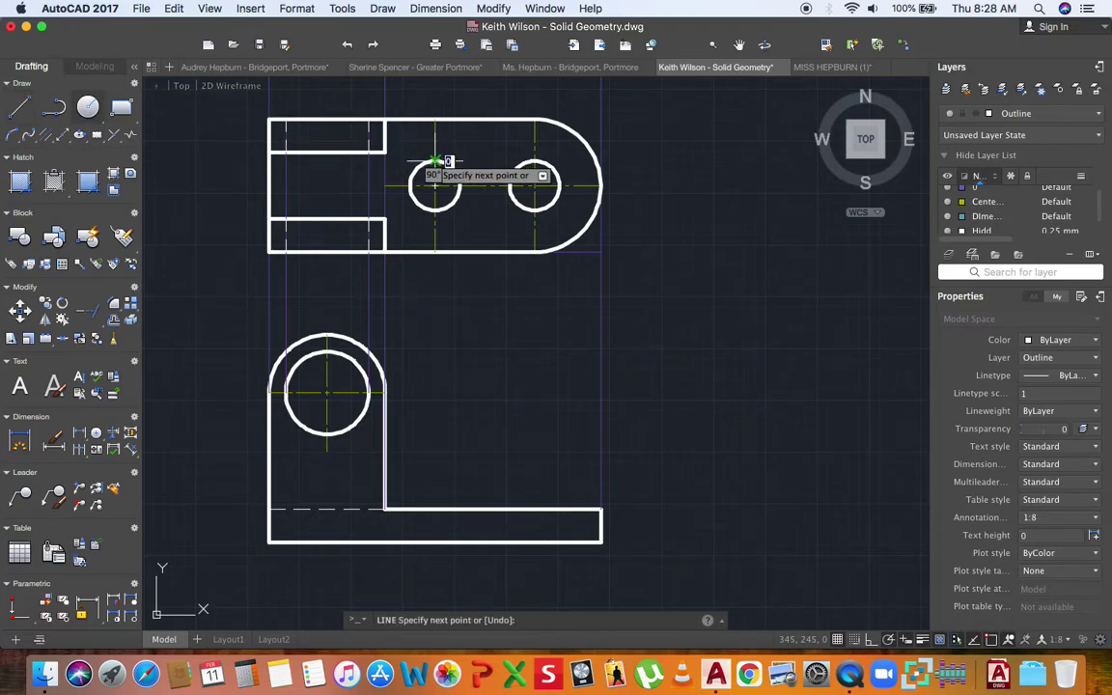
{"action": "left_click", "coordinate": [535, 160]}
{"action": "key", "text": "Return"}
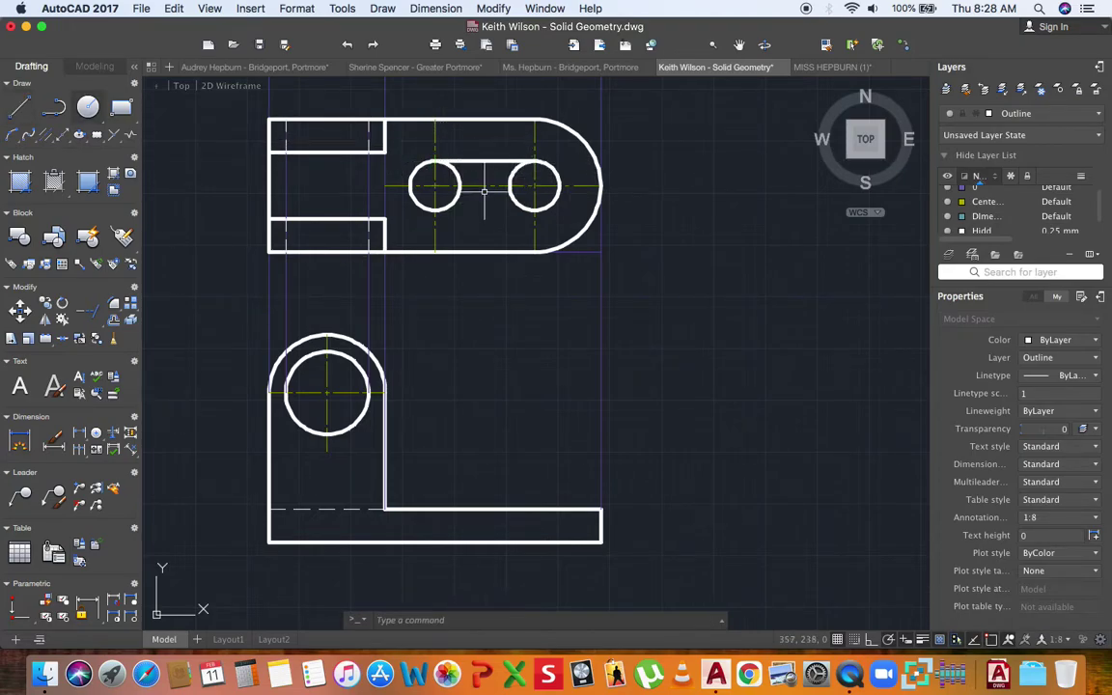
{"action": "key", "text": "Return"}
{"action": "left_click", "coordinate": [436, 211]}
{"action": "left_click", "coordinate": [534, 211]}
{"action": "key", "text": "Return"}
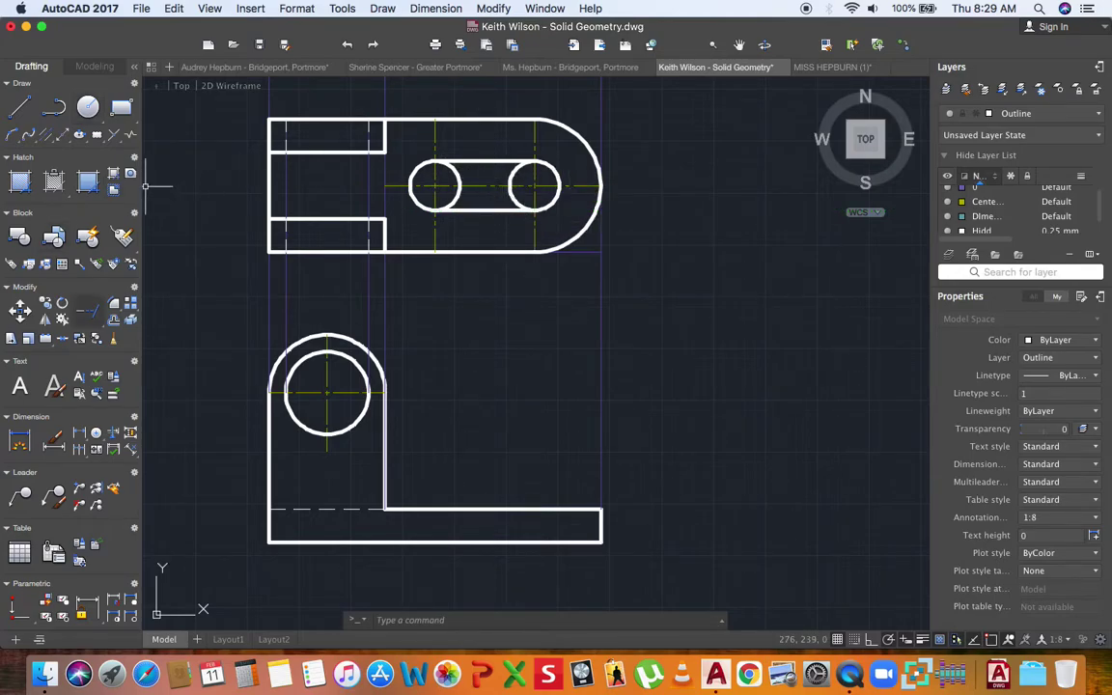
- Trim the inner halves of both circles to leave a round-ended slot
{"action": "left_click", "coordinate": [87, 311]}
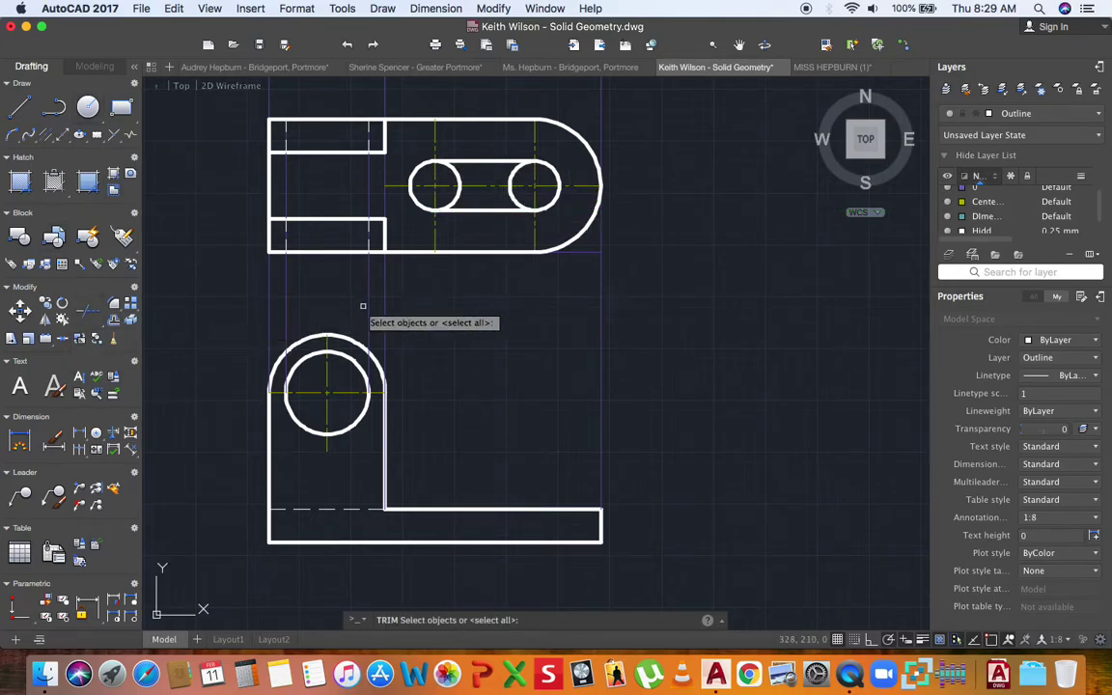
{"action": "key", "text": "Return"}
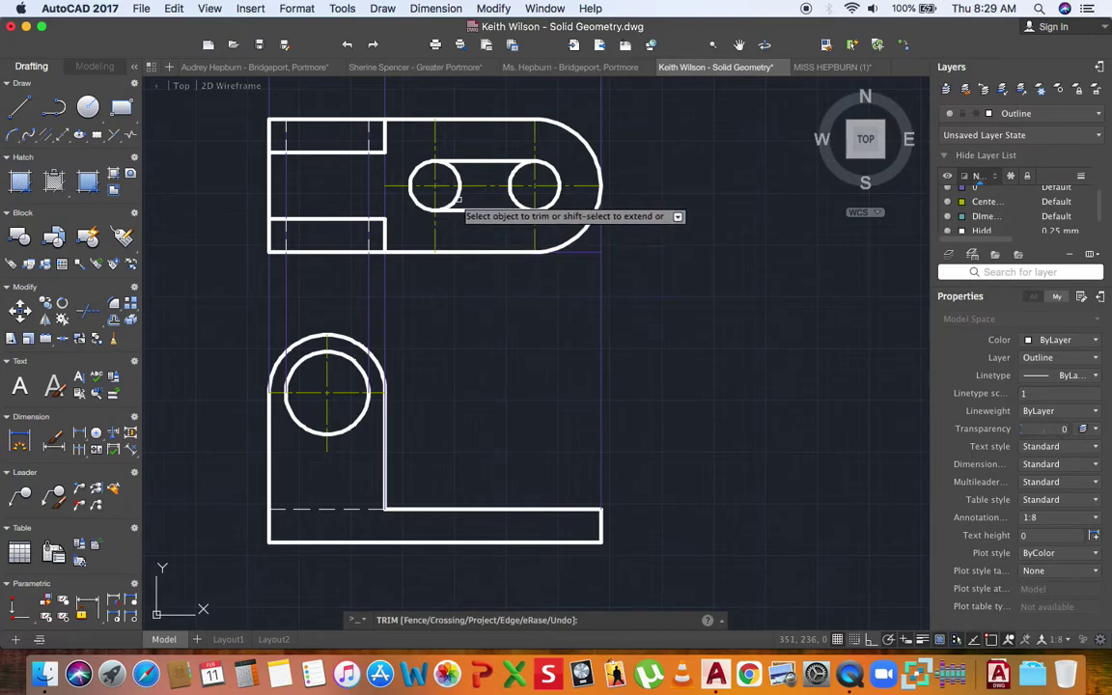
{"action": "left_click", "coordinate": [510, 189]}
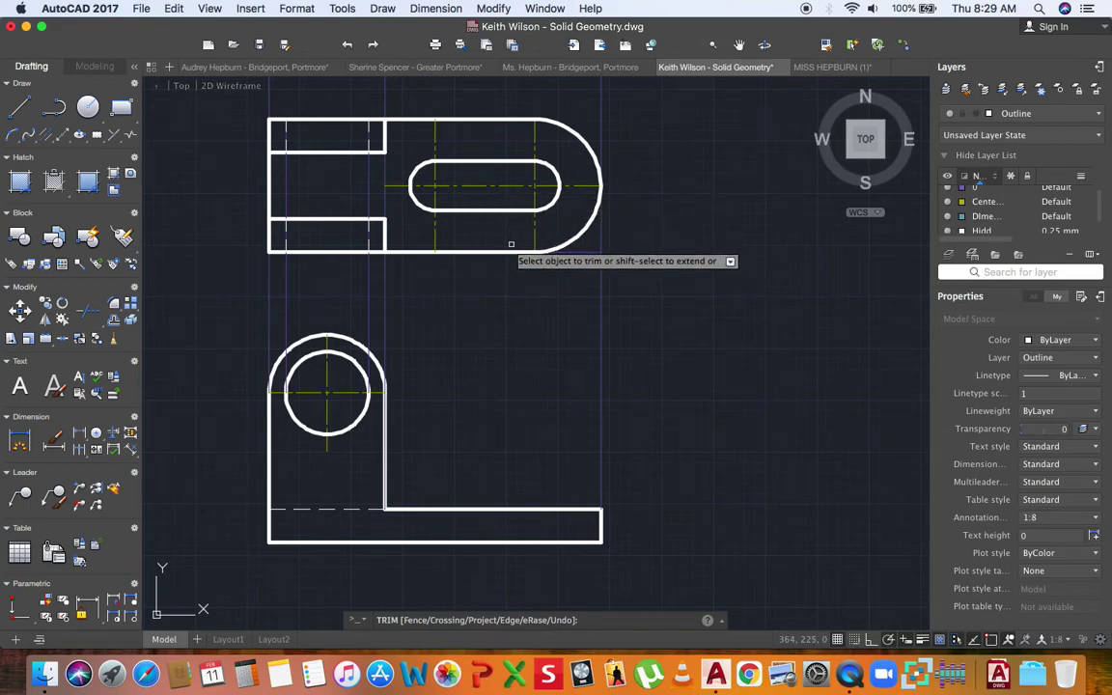
{"action": "key", "text": "Return"}
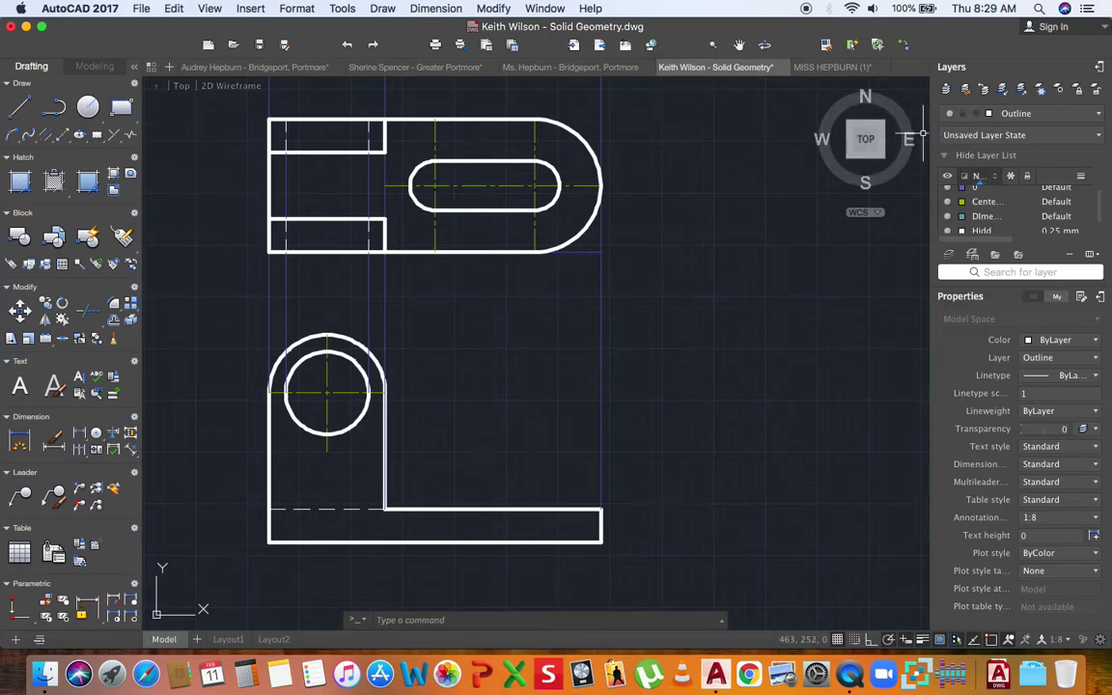
- On layer 0, project both ends of the top view's slot vertically down to the upper edge of the front view's base
{"action": "left_click", "coordinate": [1043, 113]}
{"action": "left_click", "coordinate": [1004, 134]}
{"action": "key", "text": "l"}
{"action": "key", "text": "Return"}
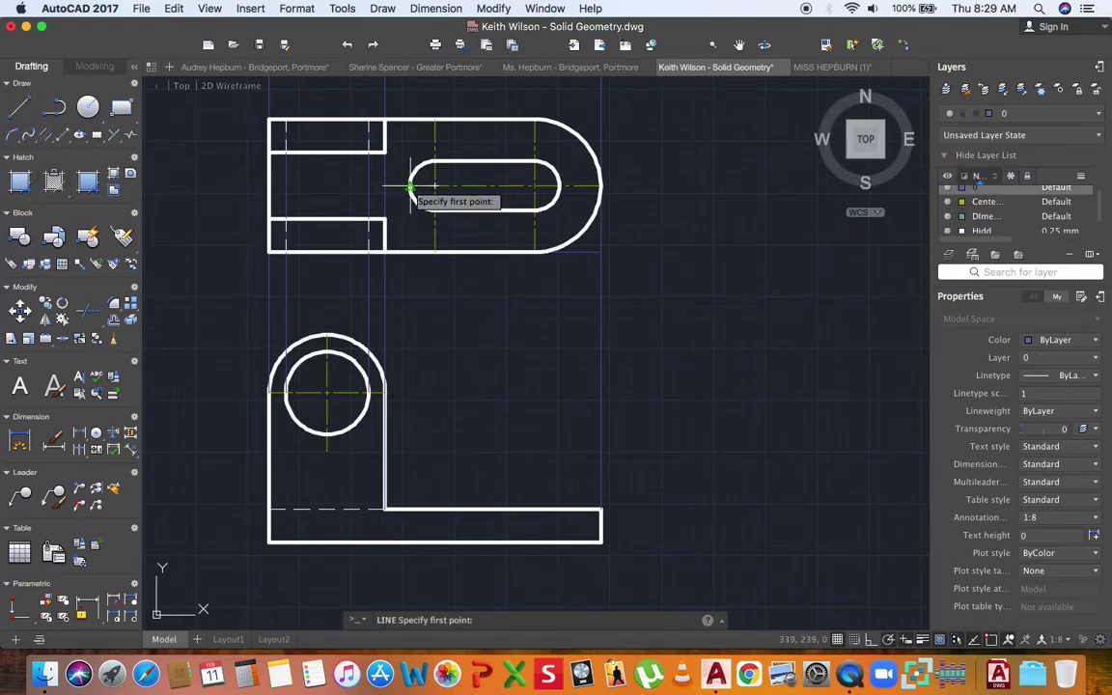
{"action": "left_click", "coordinate": [409, 186]}
{"action": "left_click", "coordinate": [386, 509]}
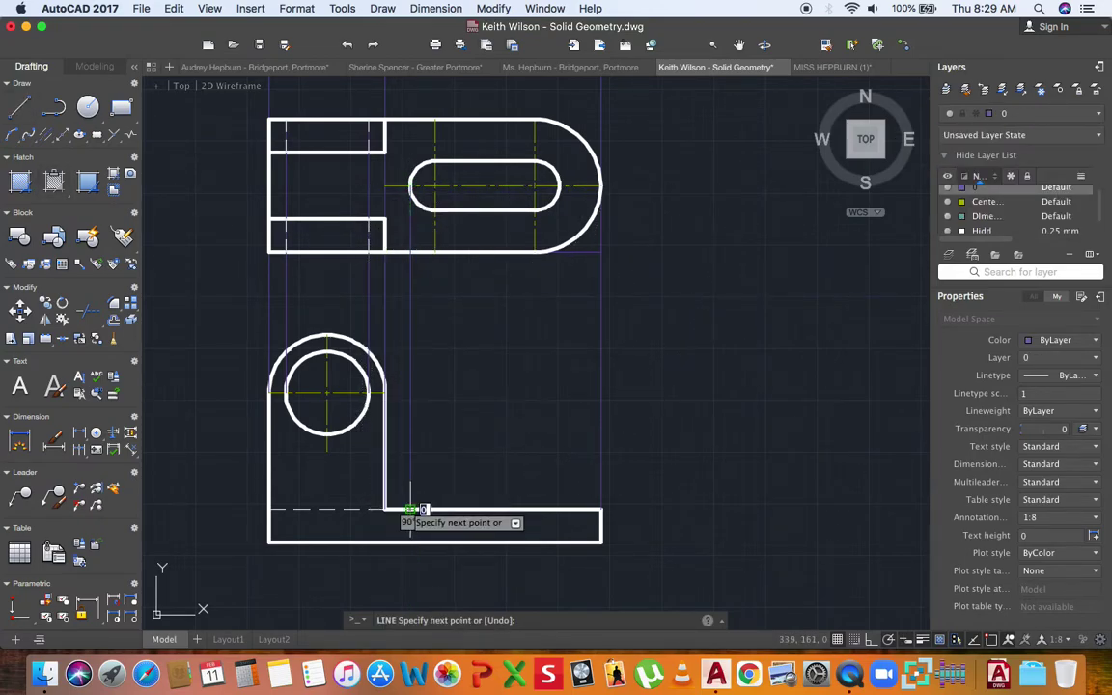
{"action": "key", "text": "Escape"}
{"action": "key", "text": "l"}
{"action": "key", "text": "Return"}
{"action": "left_click", "coordinate": [560, 186]}
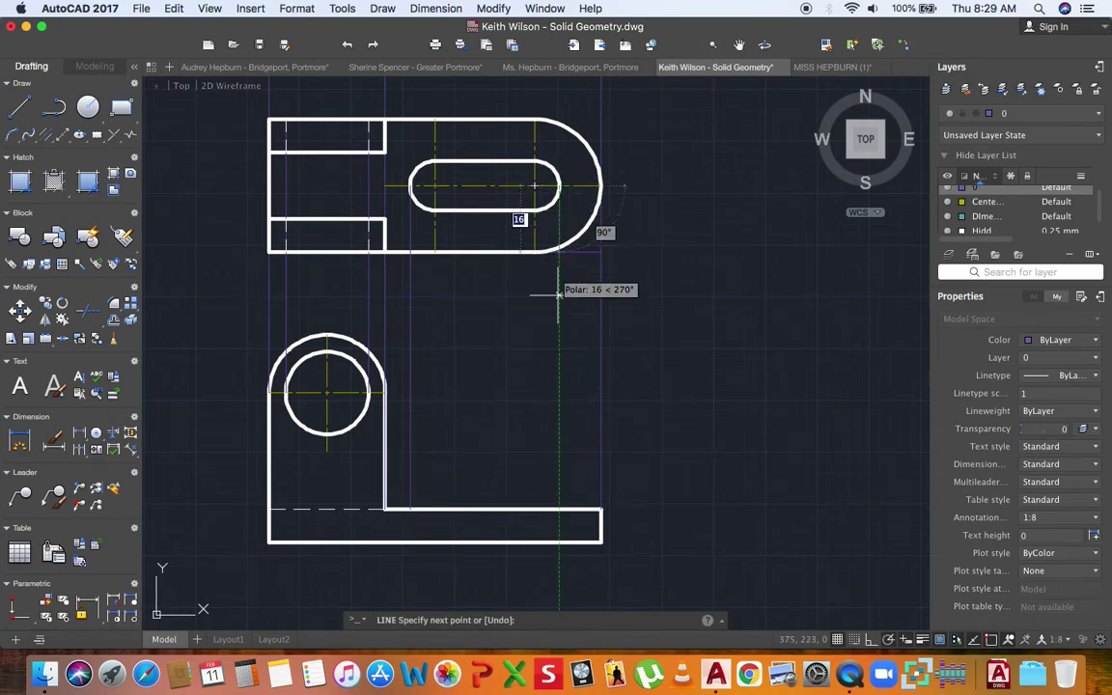
{"action": "left_click", "coordinate": [559, 509]}
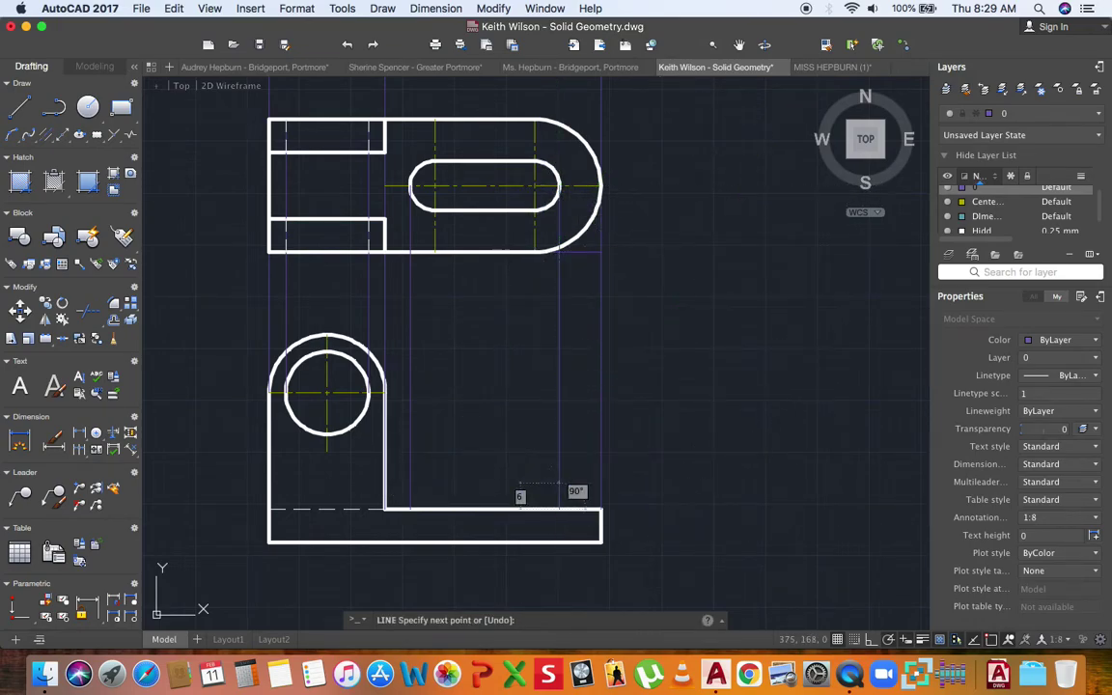
{"action": "key", "text": "Escape"}
- On the Hidden Line layer, draw two vertical lines through the front view's base at the slot's projected ends
{"action": "left_click", "coordinate": [1047, 113]}
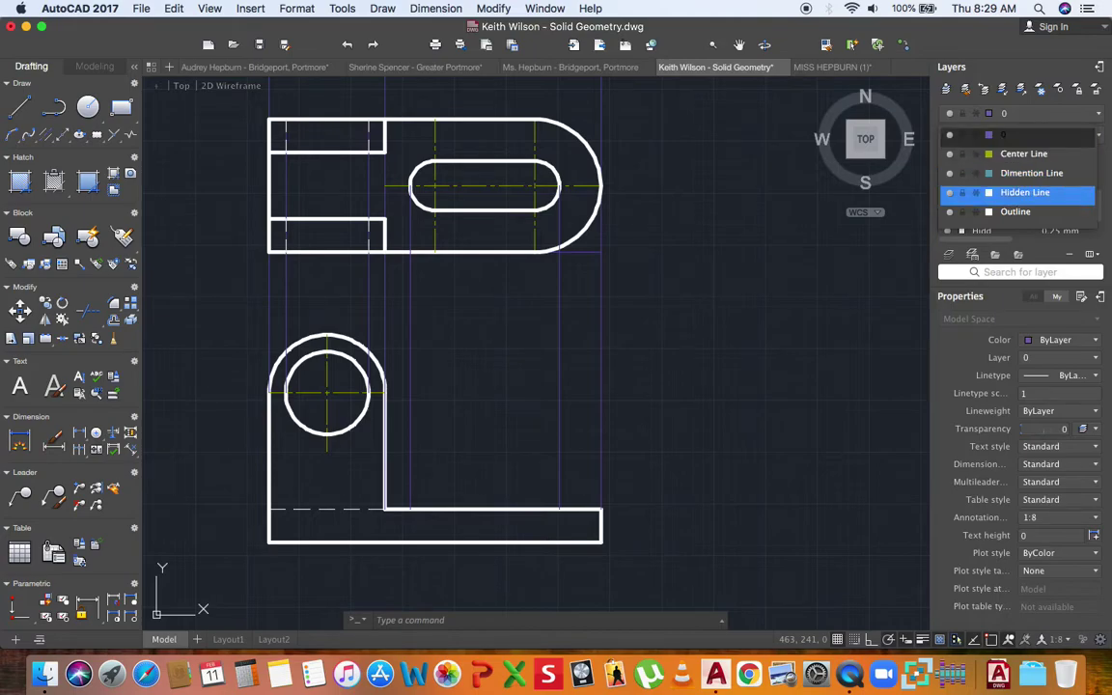
{"action": "left_click", "coordinate": [1025, 192]}
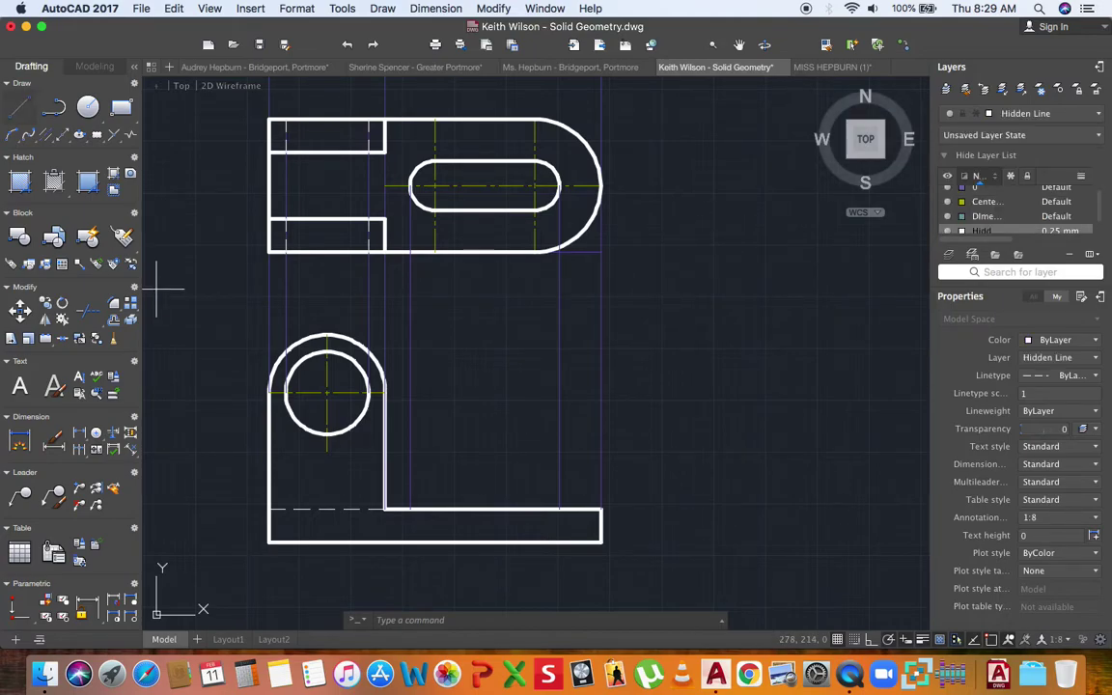
{"action": "left_click", "coordinate": [410, 508]}
{"action": "left_click", "coordinate": [410, 542]}
{"action": "key", "text": "Return"}
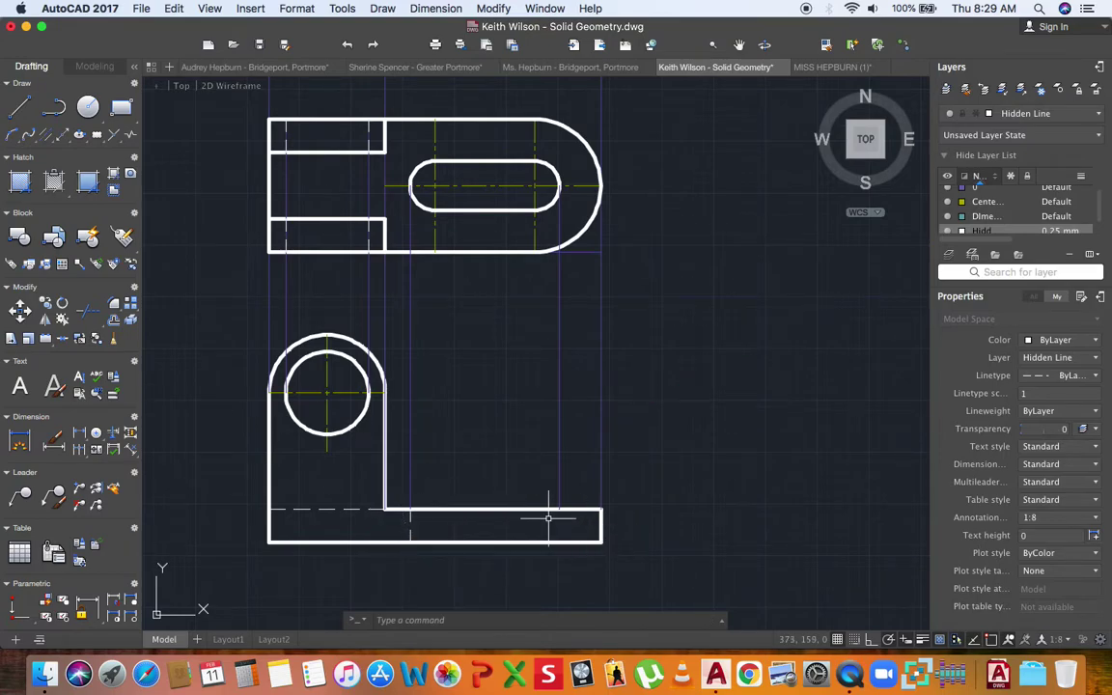
{"action": "key", "text": "Return"}
{"action": "left_click", "coordinate": [559, 509]}
{"action": "left_click", "coordinate": [559, 543]}
{"action": "key", "text": "Return"}
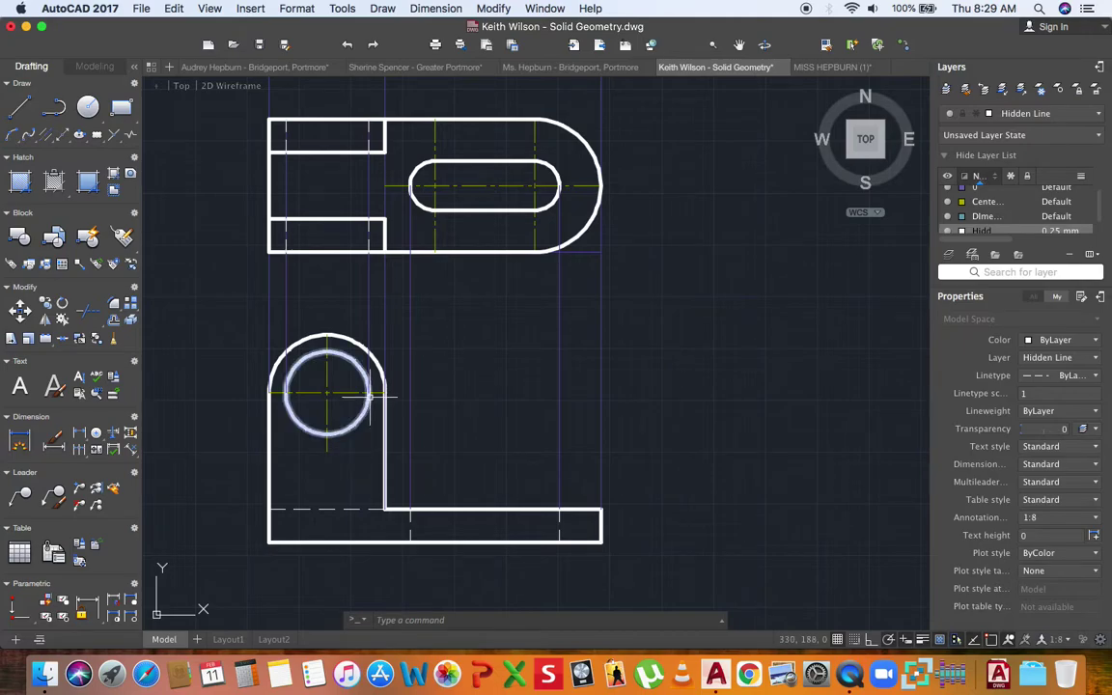
- On layer 0, draw a horizontal construction line from the top of the upright's arc to the vertical projection line at the base's end
{"action": "scroll", "coordinate": [345, 434], "scroll_direction": "down", "scroll_amount": 3}
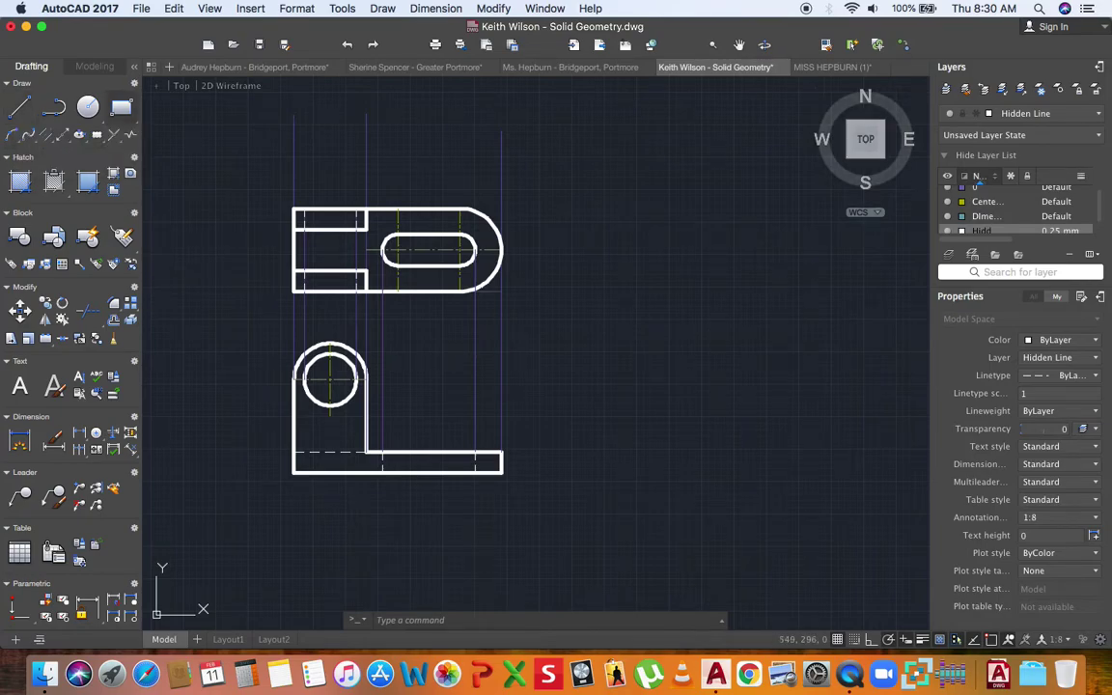
{"action": "left_click", "coordinate": [1042, 113]}
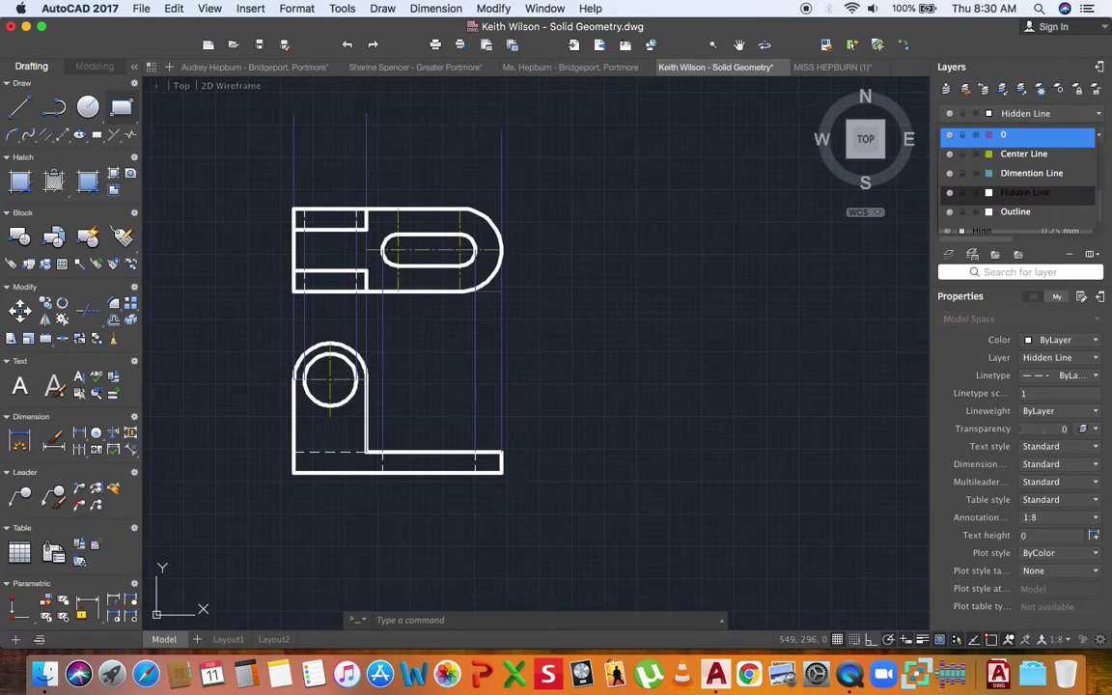
{"action": "left_click", "coordinate": [1009, 136]}
{"action": "type", "text": "l"}
{"action": "key", "text": "Return"}
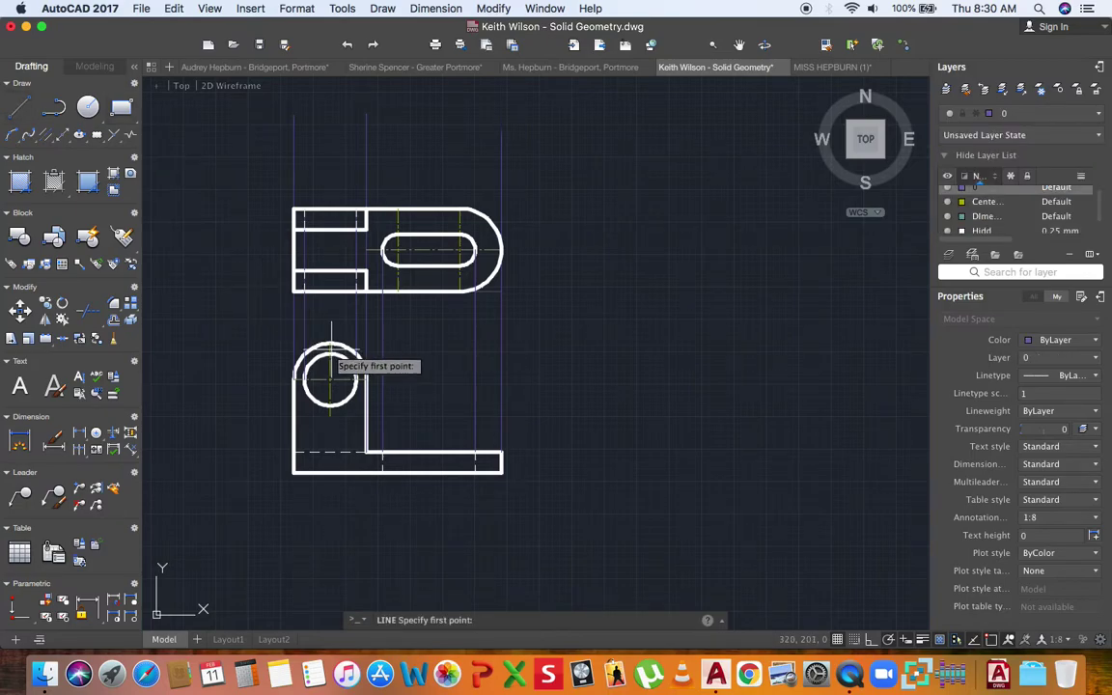
{"action": "left_click", "coordinate": [330, 344]}
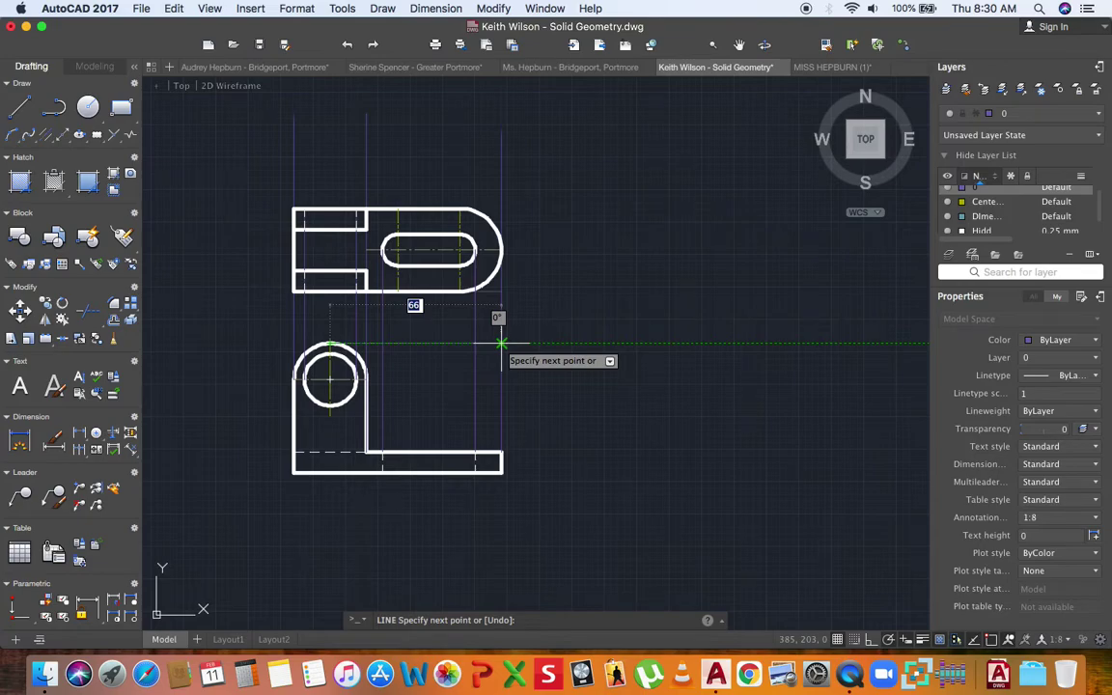
{"action": "key", "text": "Escape"}
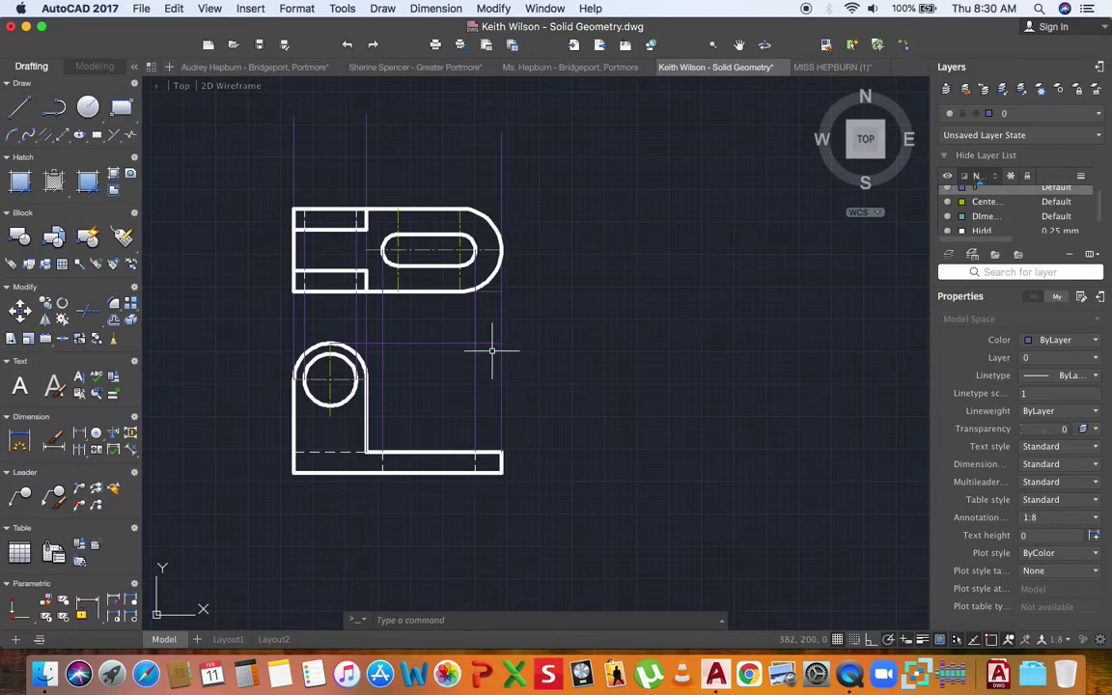
- Set polar tracking to 45 degrees and draw a 45-degree miter line up and outward from the horizontal construction line's end
{"action": "left_click", "coordinate": [889, 642]}
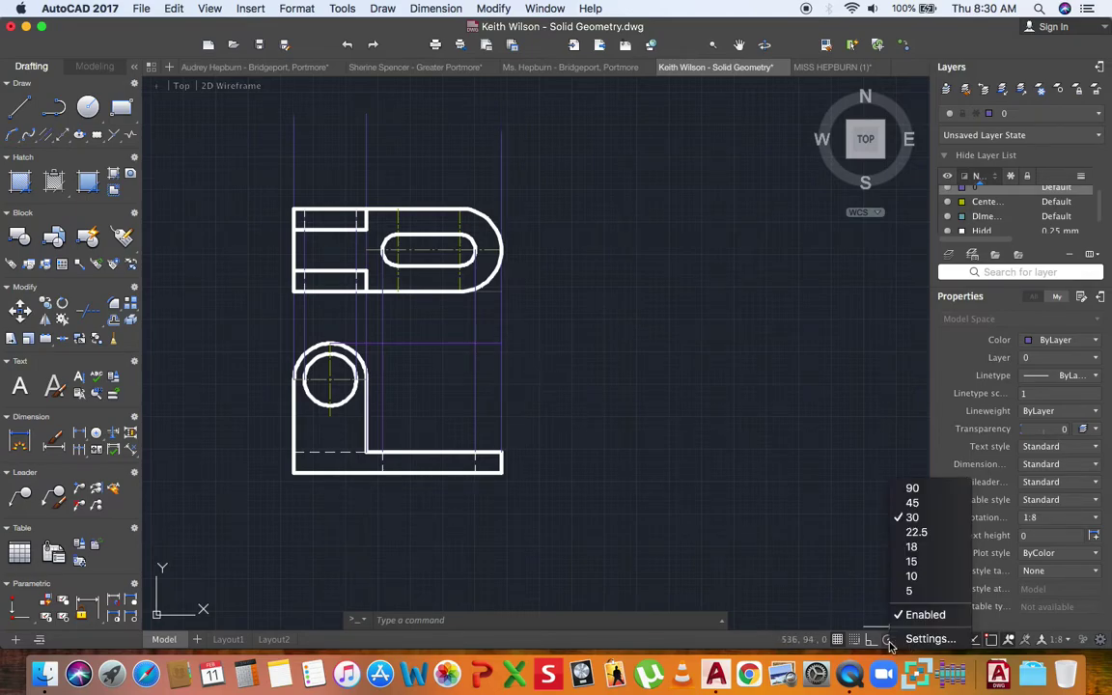
{"action": "left_click", "coordinate": [913, 503]}
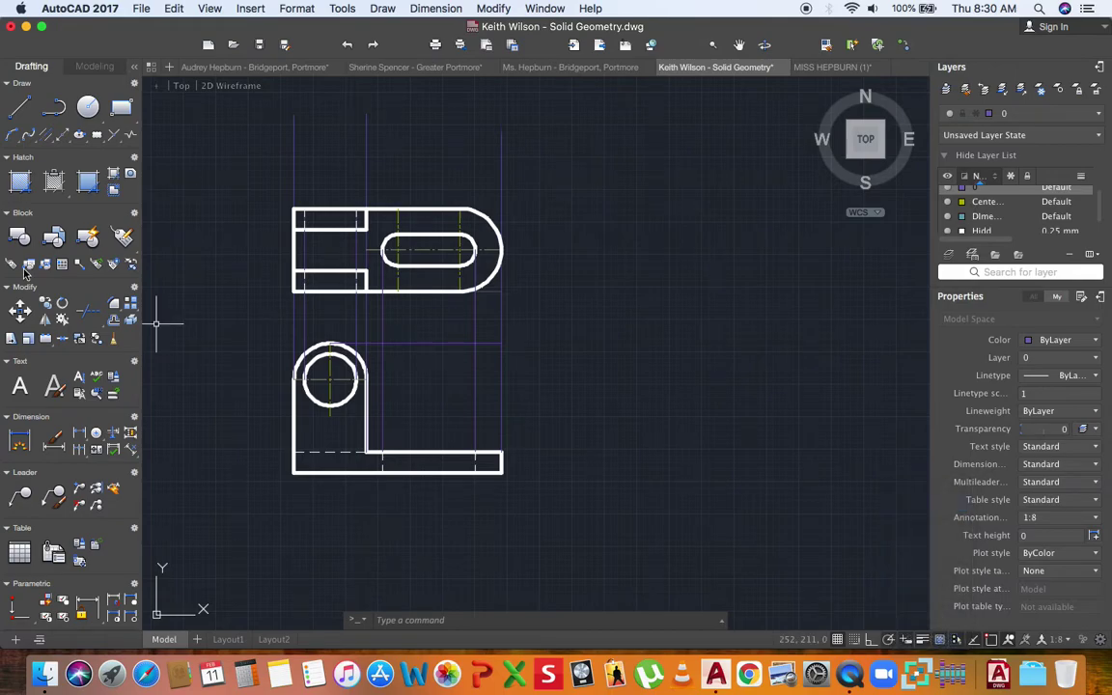
{"action": "left_click", "coordinate": [19, 107]}
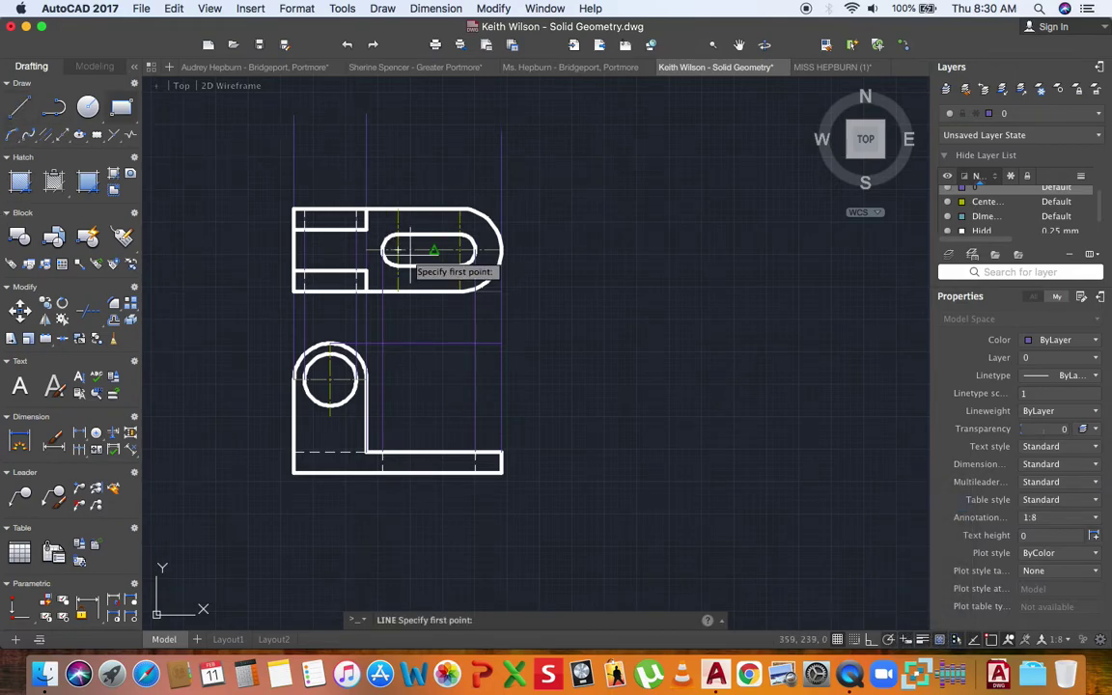
{"action": "left_click", "coordinate": [501, 343]}
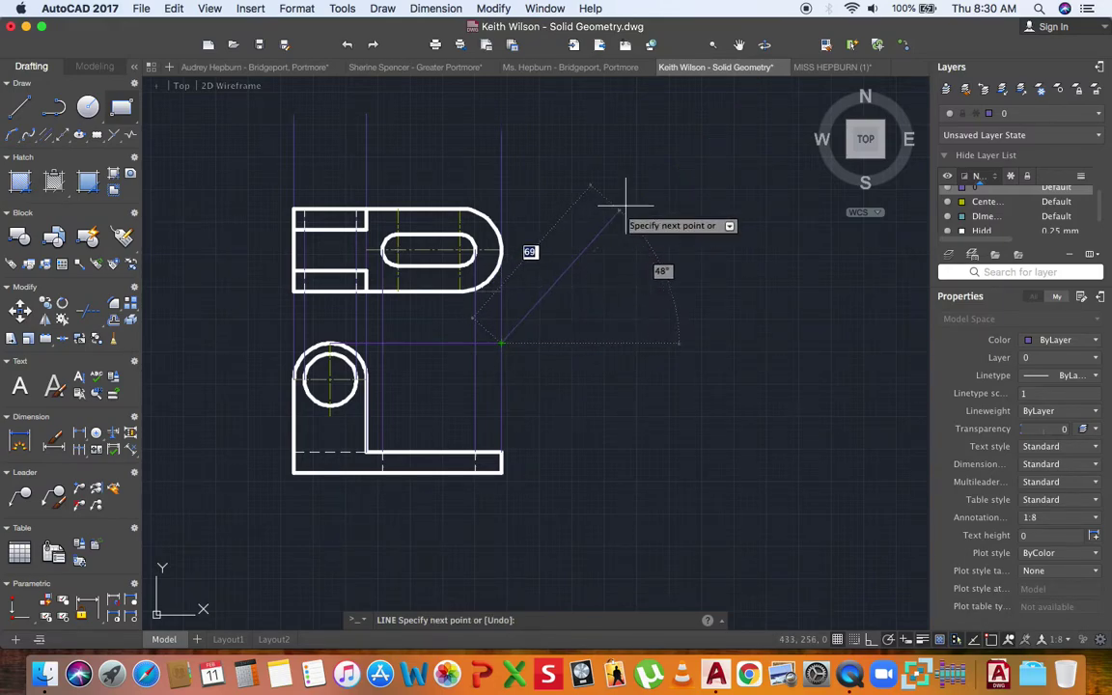
{"action": "left_click", "coordinate": [707, 140]}
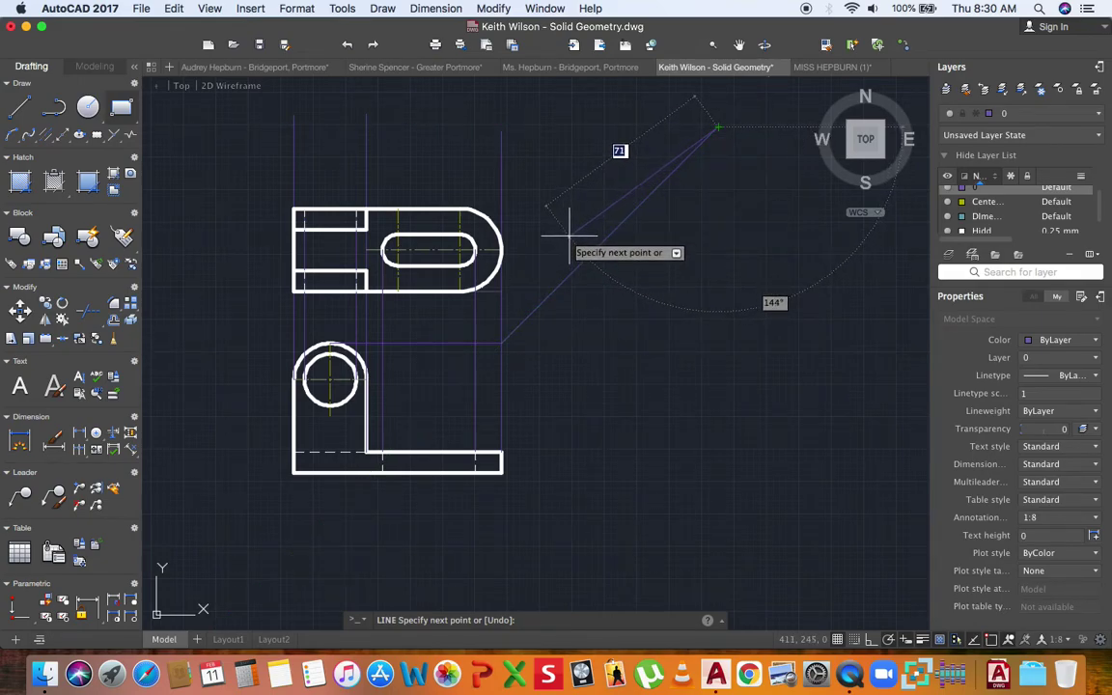
{"action": "key", "text": "Escape"}
- Project the top view's upper edge horizontally from the start of its rounded end to the miter line
{"action": "left_click", "coordinate": [23, 107]}
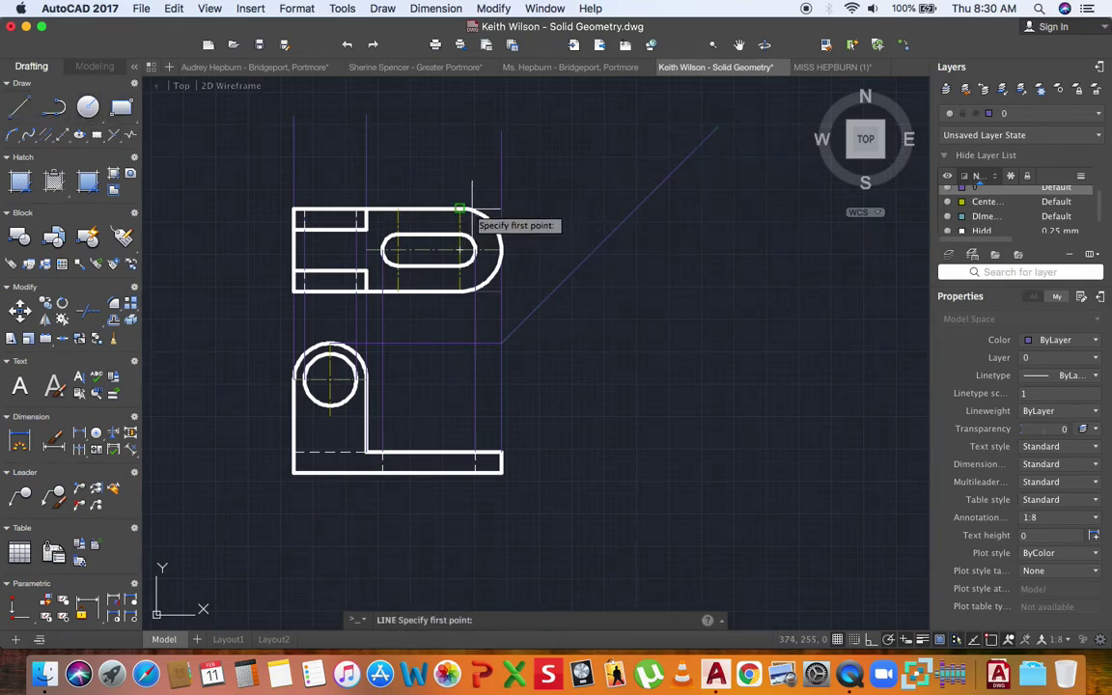
{"action": "left_click", "coordinate": [462, 209]}
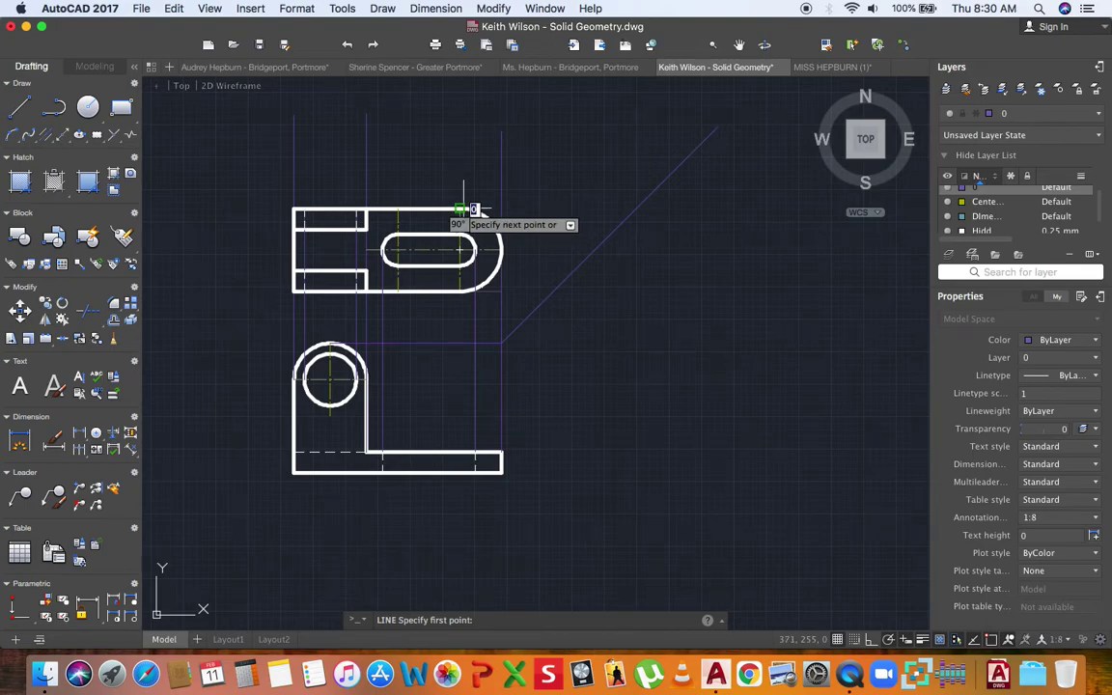
{"action": "left_click", "coordinate": [633, 208]}
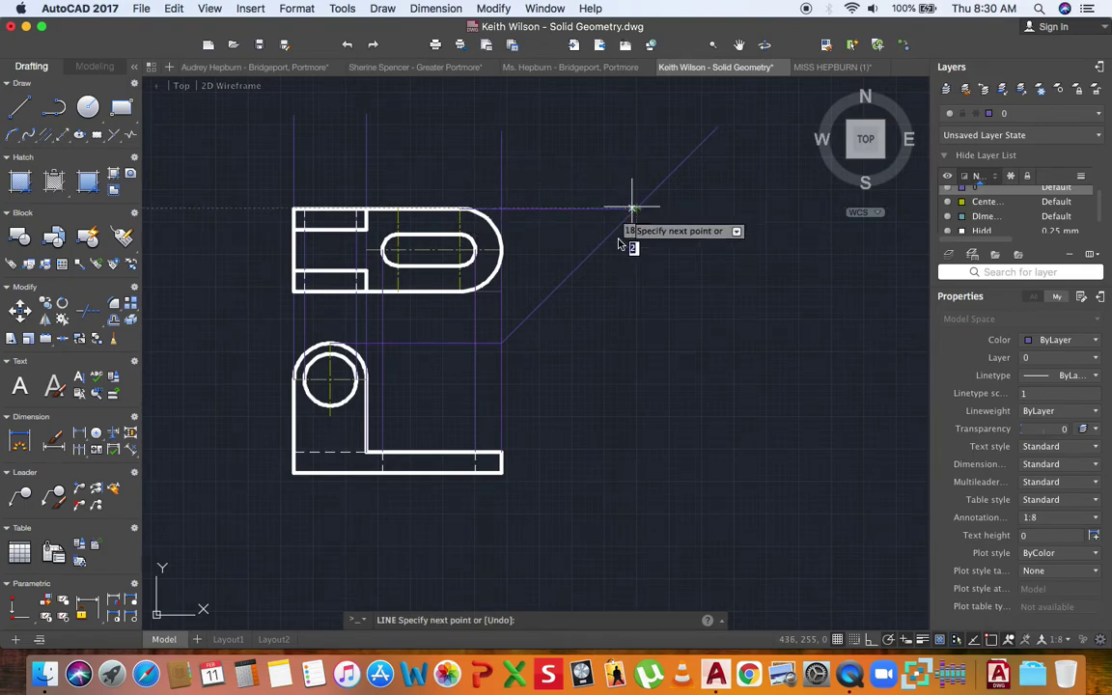
{"action": "key", "text": "Return"}
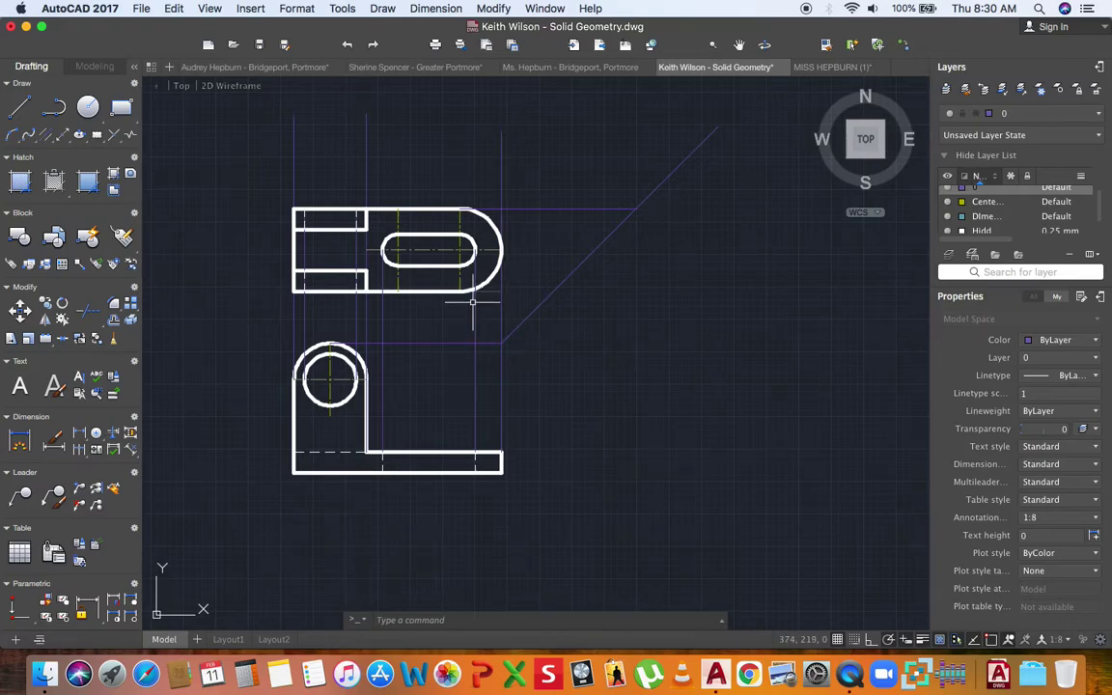
- Draw a long horizontal construction line outward from the lower corner at the free end of the front view's base
{"action": "key", "text": "Return"}
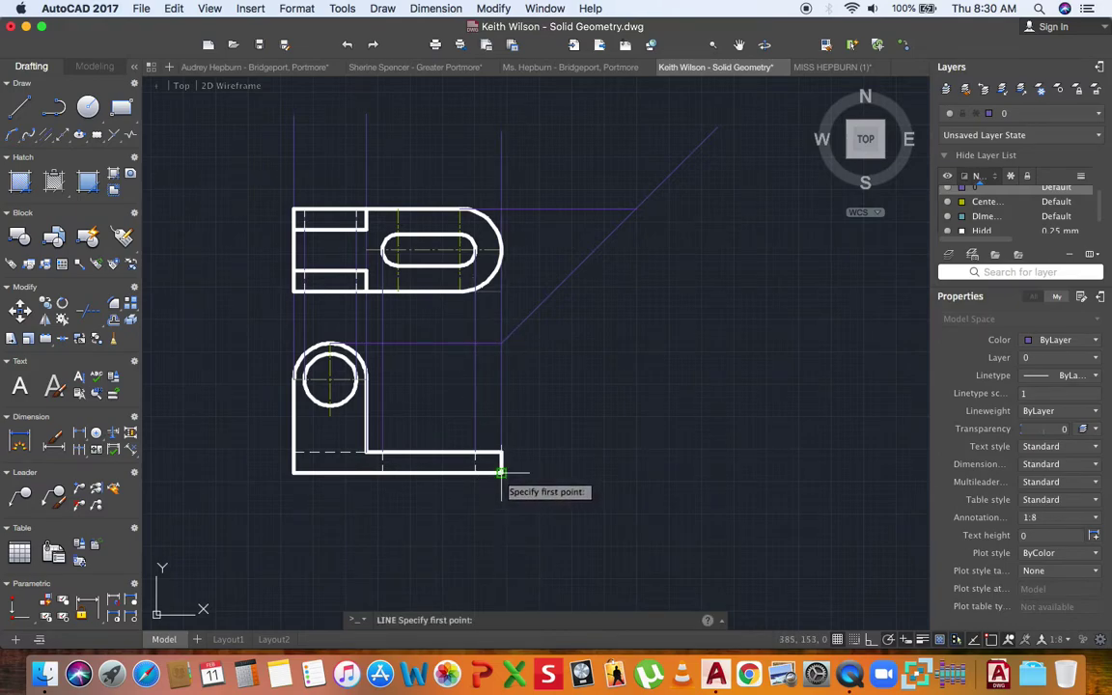
{"action": "left_click", "coordinate": [502, 471]}
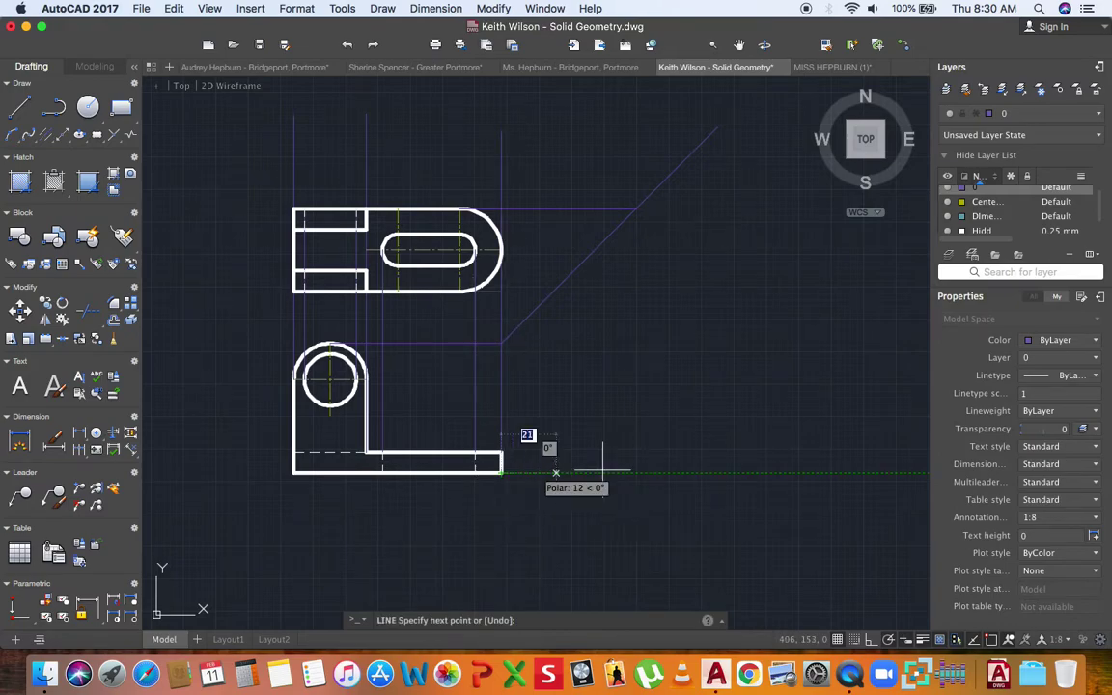
{"action": "left_click", "coordinate": [863, 473]}
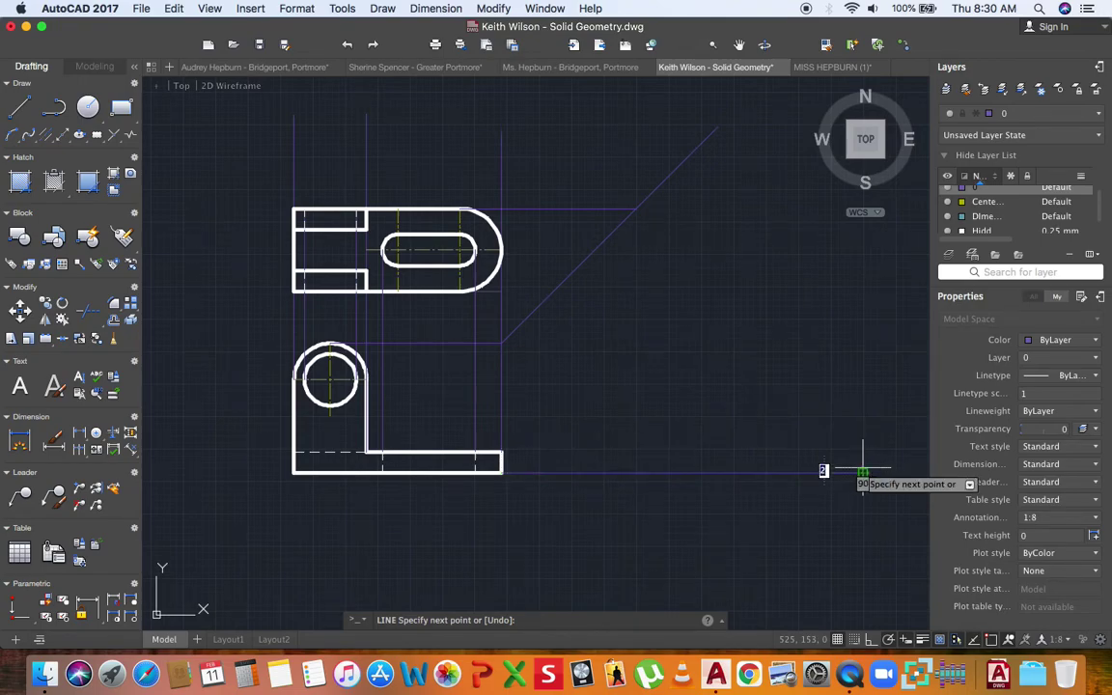
{"action": "key", "text": "Return"}
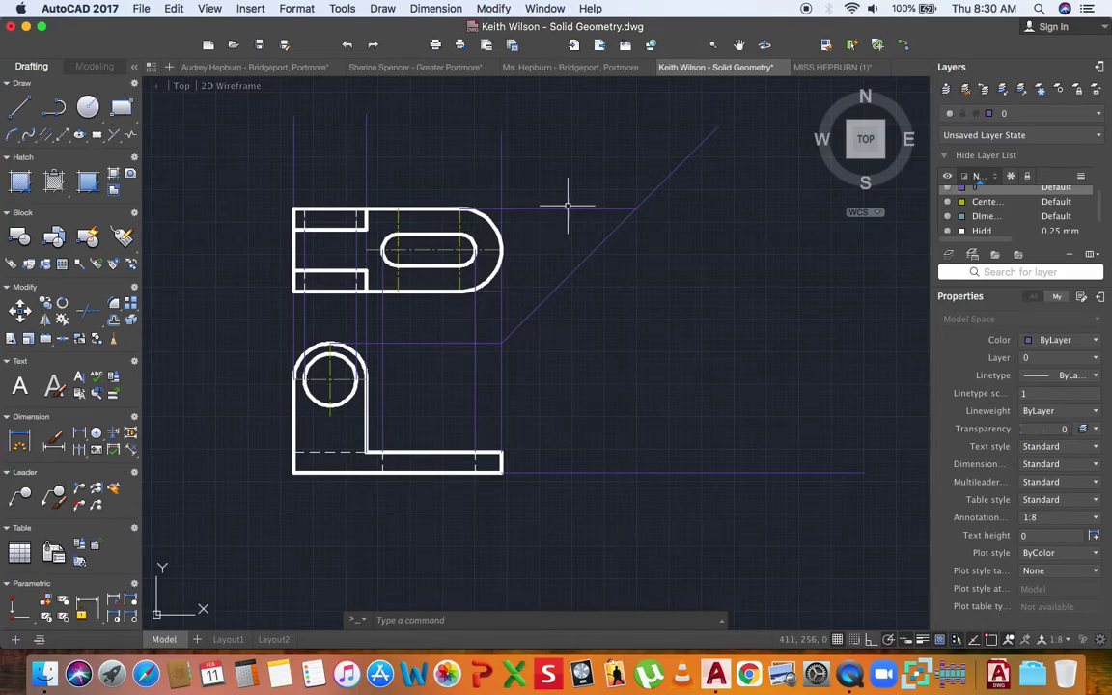
- Draw a vertical line from the upper edge's crossing on the miter line down to the base construction line
{"action": "left_click", "coordinate": [13, 107]}
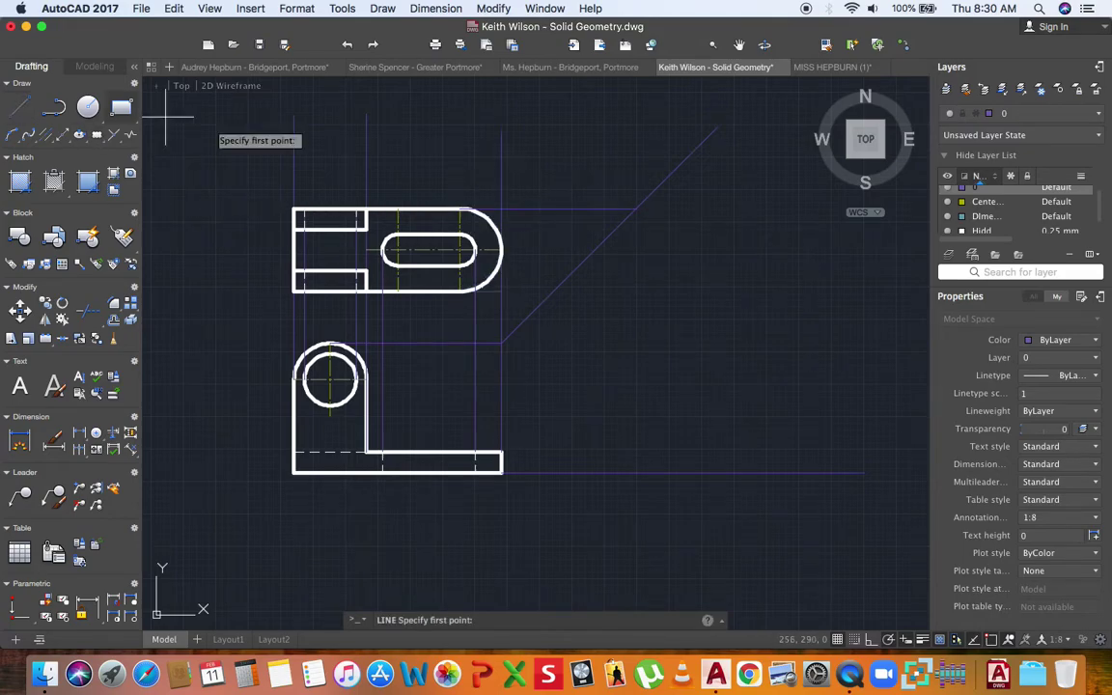
{"action": "left_click", "coordinate": [636, 209]}
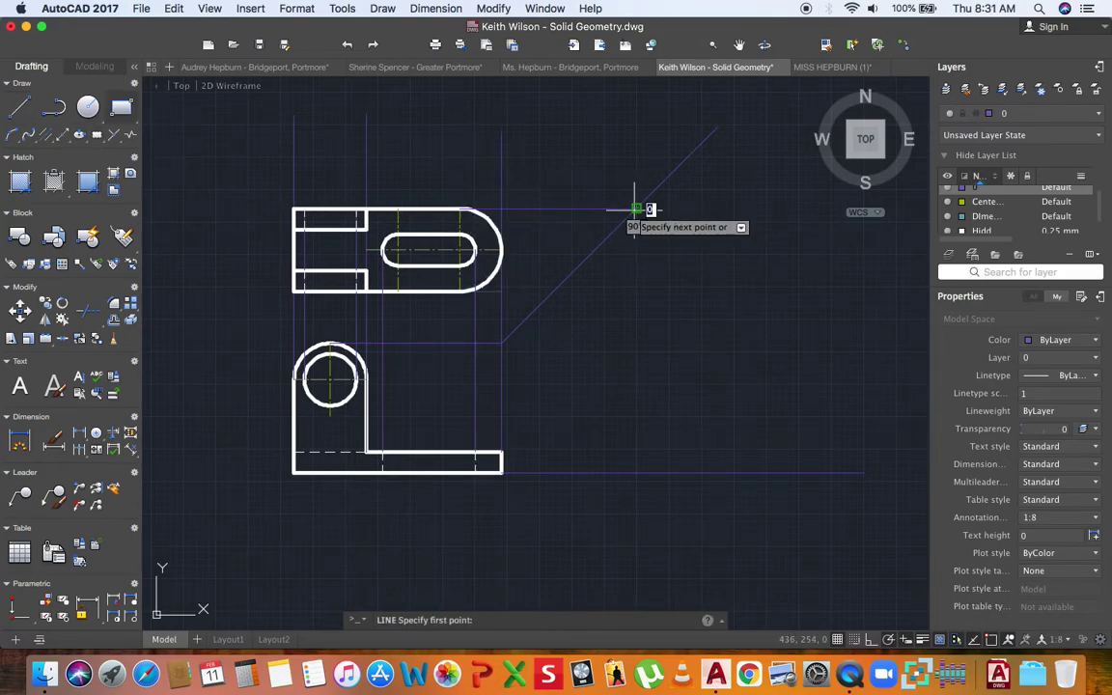
{"action": "left_click", "coordinate": [637, 472]}
{"action": "key", "text": "Return"}
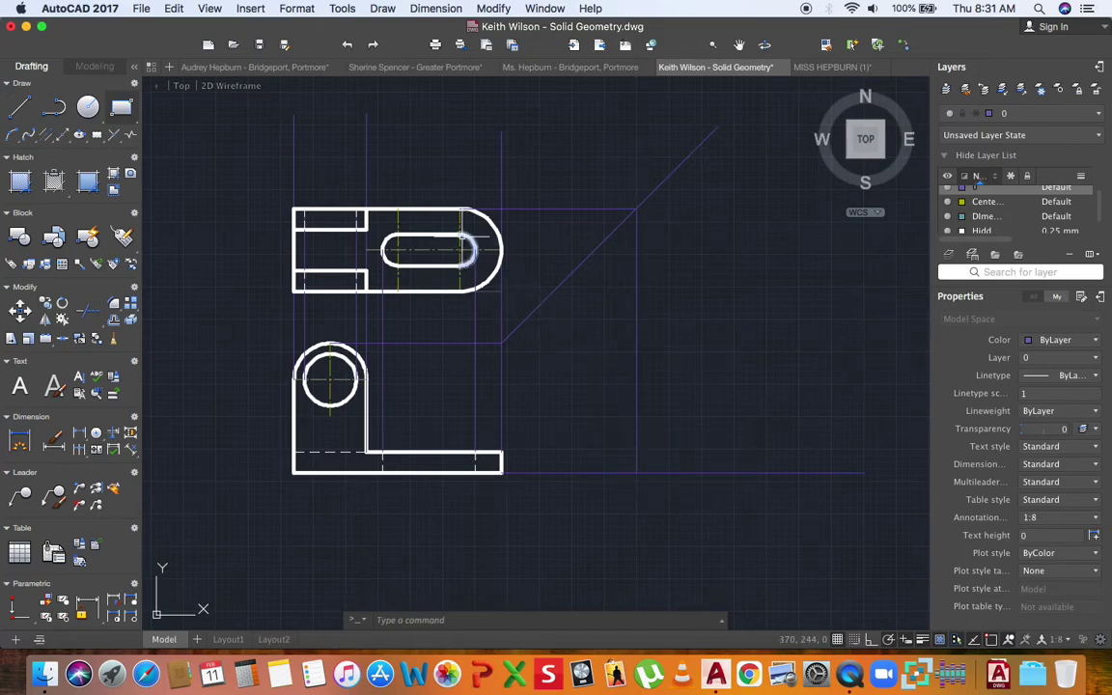
{"action": "key", "text": "Return"}
{"action": "left_click", "coordinate": [459, 234]}
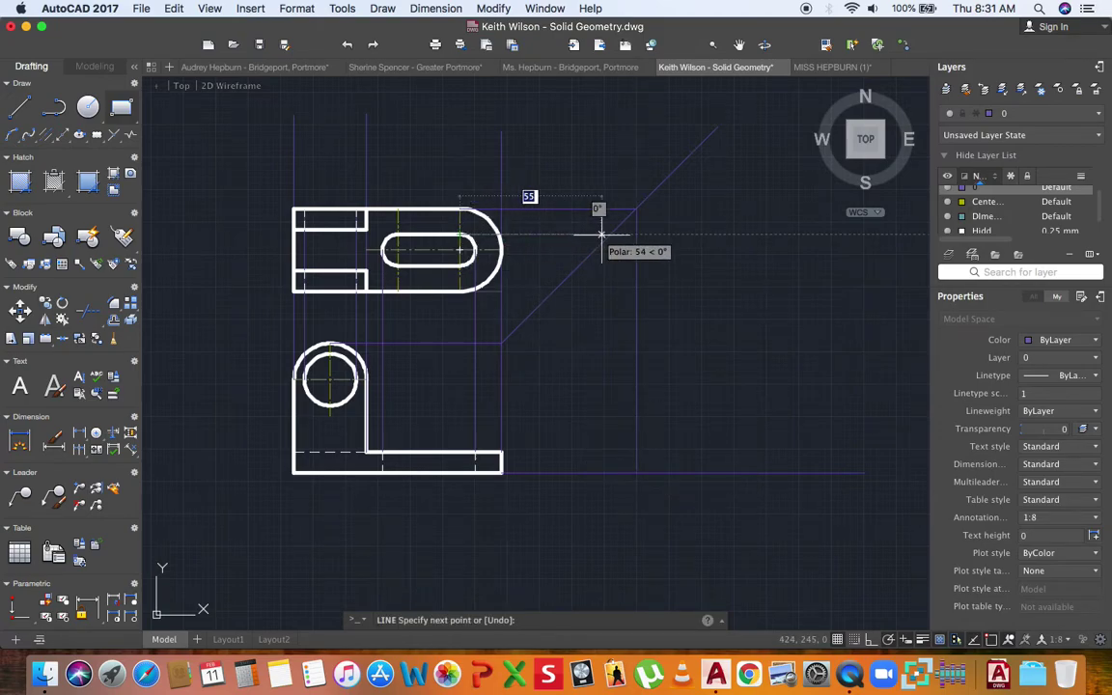
{"action": "key", "text": "Escape"}
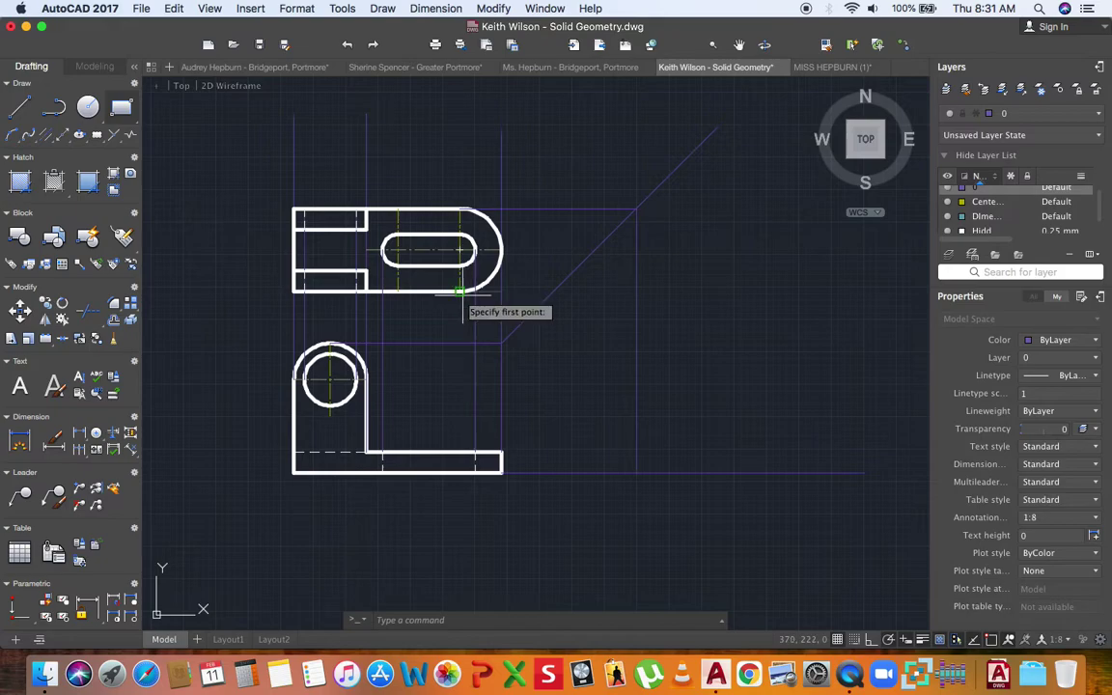
- Project the top view's lower edge horizontally to the miter line and vertically down to the base construction line
{"action": "key", "text": "Return"}
{"action": "left_click", "coordinate": [459, 290]}
{"action": "left_click", "coordinate": [553, 291]}
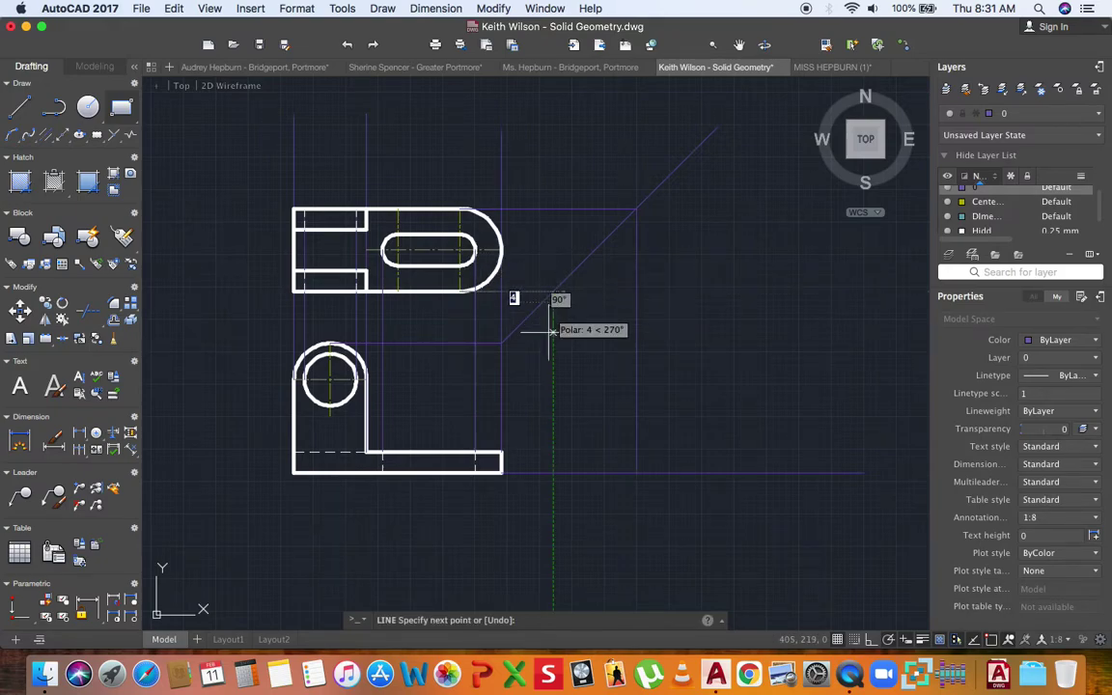
{"action": "left_click", "coordinate": [558, 464]}
{"action": "key", "text": "Return"}
- Project the upper edge of the front view's base horizontally to the outer vertical projection line
{"action": "key", "text": "Return"}
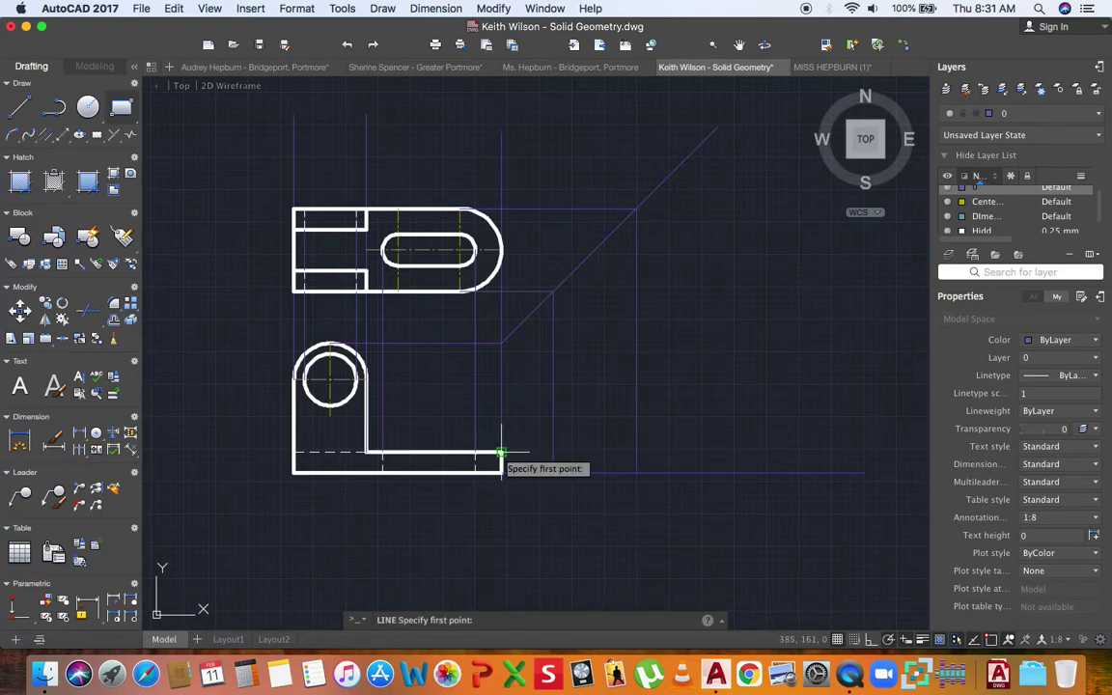
{"action": "left_click", "coordinate": [501, 451]}
{"action": "left_click", "coordinate": [633, 451]}
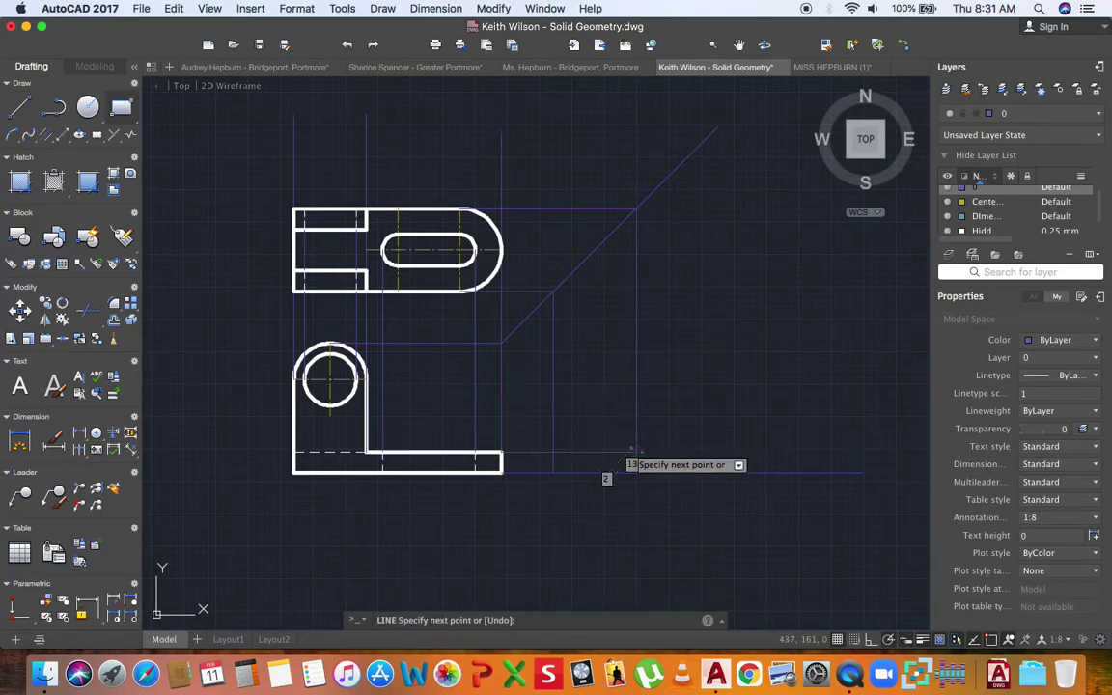
{"action": "key", "text": "Return"}
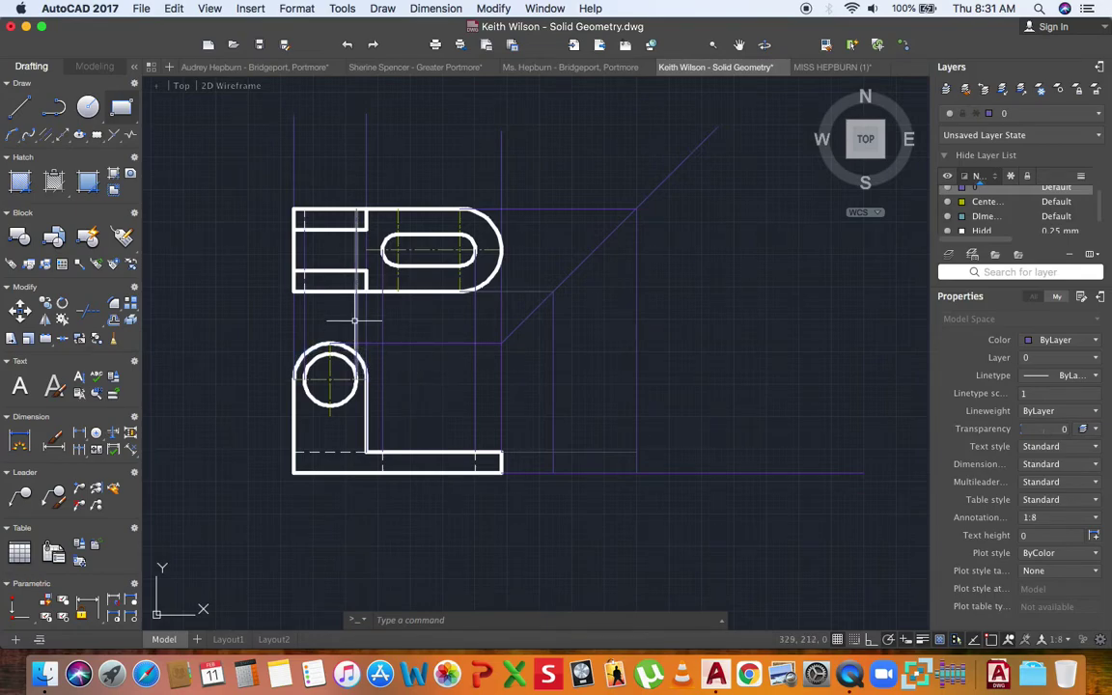
- Project the top view's lower lug inner edge horizontally to the miter line and vertically down to the base's upper construction line
{"action": "key", "text": "Return"}
{"action": "left_click", "coordinate": [366, 274]}
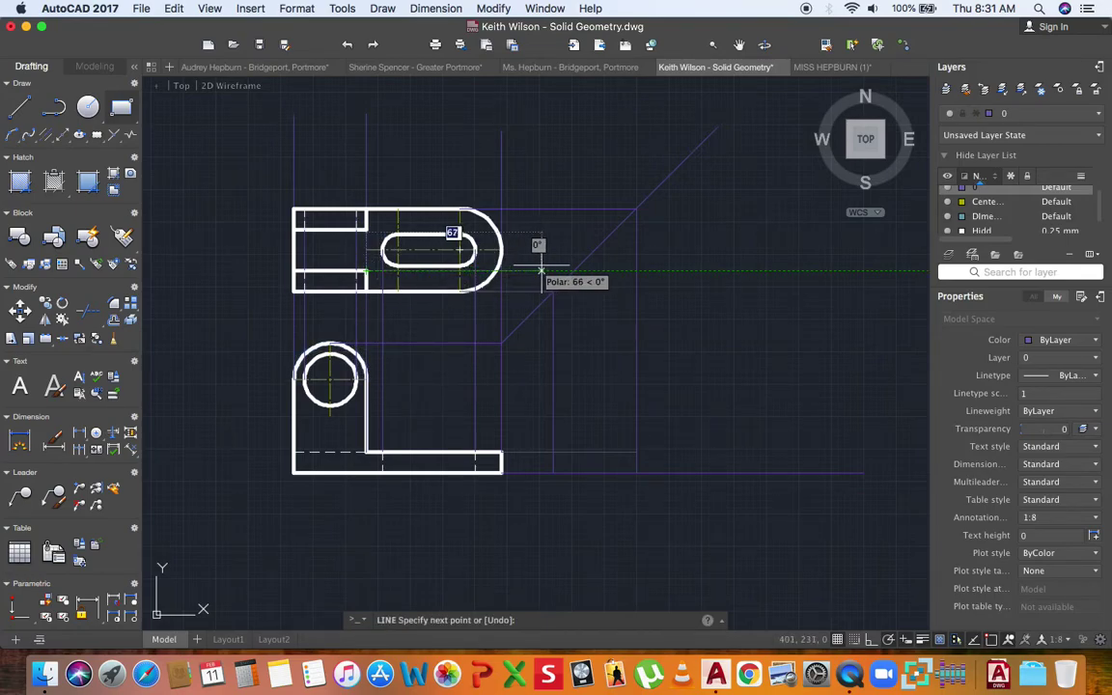
{"action": "left_click", "coordinate": [574, 271]}
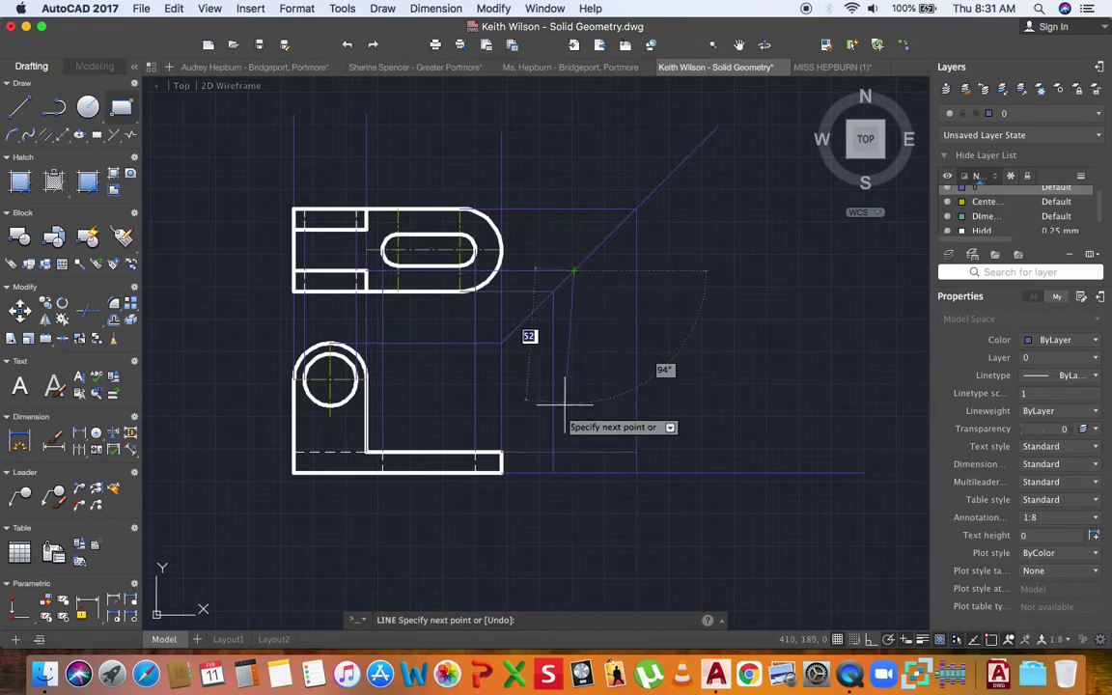
{"action": "left_click", "coordinate": [573, 452]}
{"action": "key", "text": "Return"}
- Project the top view's upper lug inner edge horizontally to the miter line and vertically down to the base's upper construction line
{"action": "key", "text": "Return"}
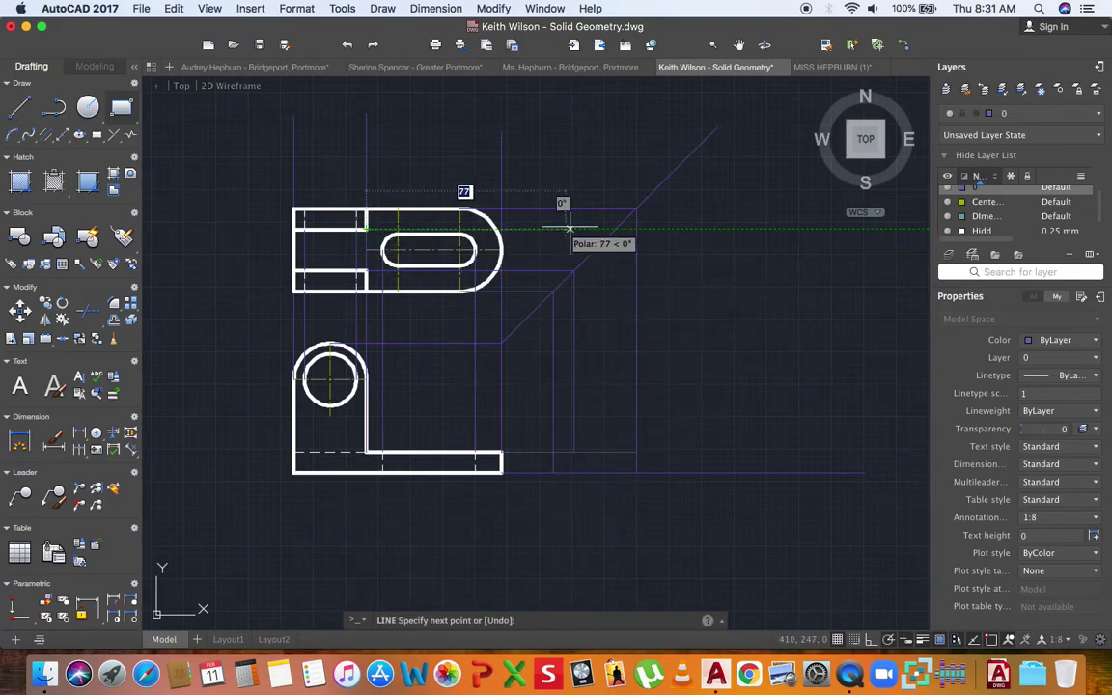
{"action": "left_click", "coordinate": [615, 230]}
{"action": "left_click", "coordinate": [616, 452]}
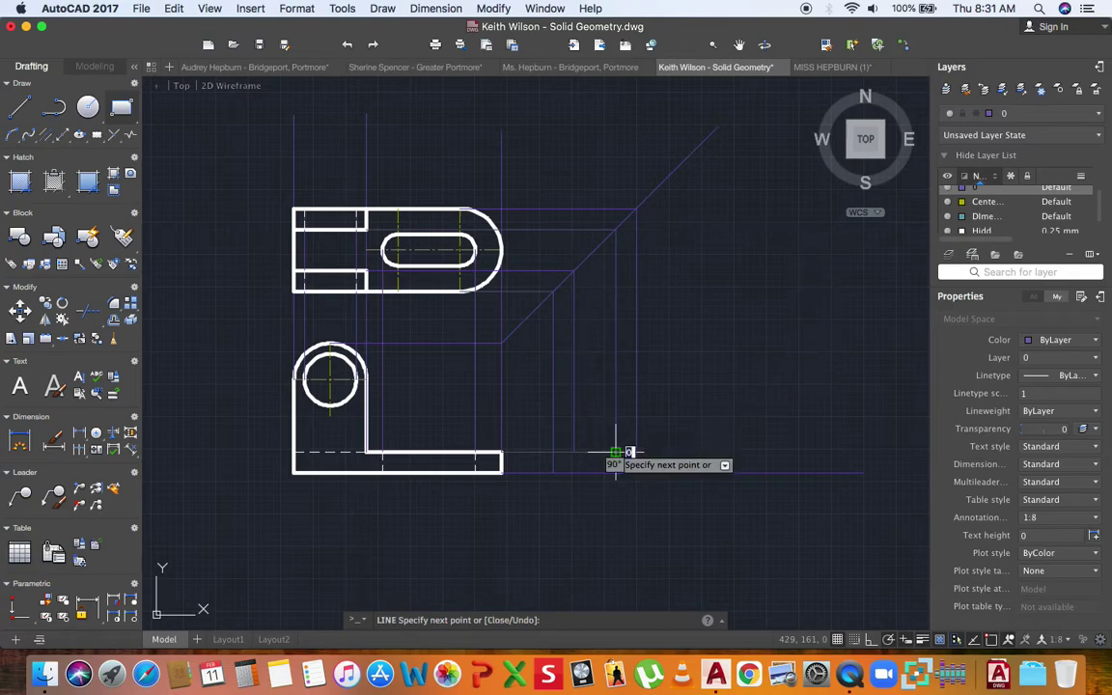
{"action": "key", "text": "Return"}
- Stretch the horizontal construction line from the top of the front view's arc out to the outermost vertical projection line
{"action": "left_click", "coordinate": [497, 344]}
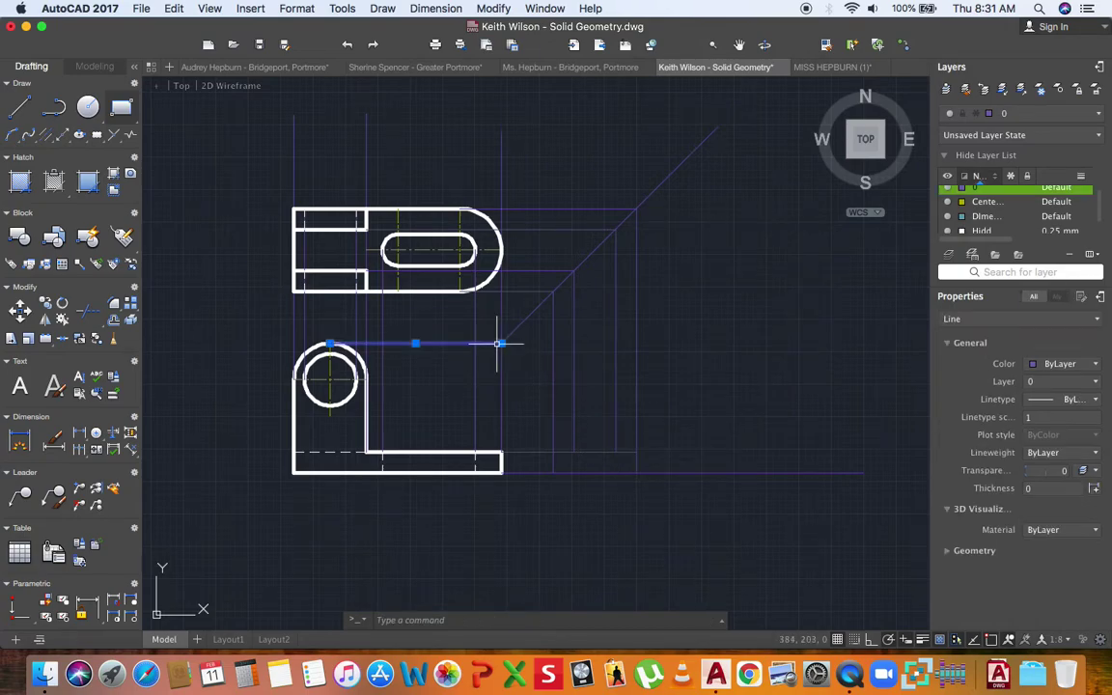
{"action": "left_click", "coordinate": [501, 344]}
{"action": "left_click", "coordinate": [636, 343]}
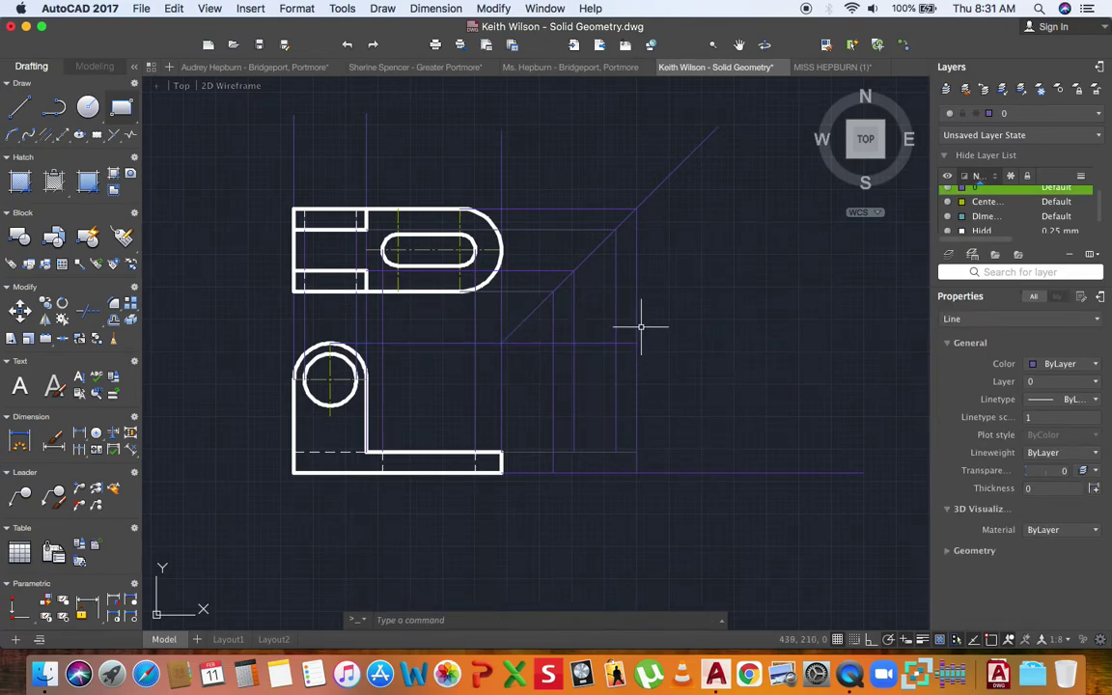
{"action": "key", "text": "Escape"}
- Make Outline the current layer and draw the side view's two outer vertical edges and bottom edge along the projection lines
{"action": "left_click", "coordinate": [1096, 112]}
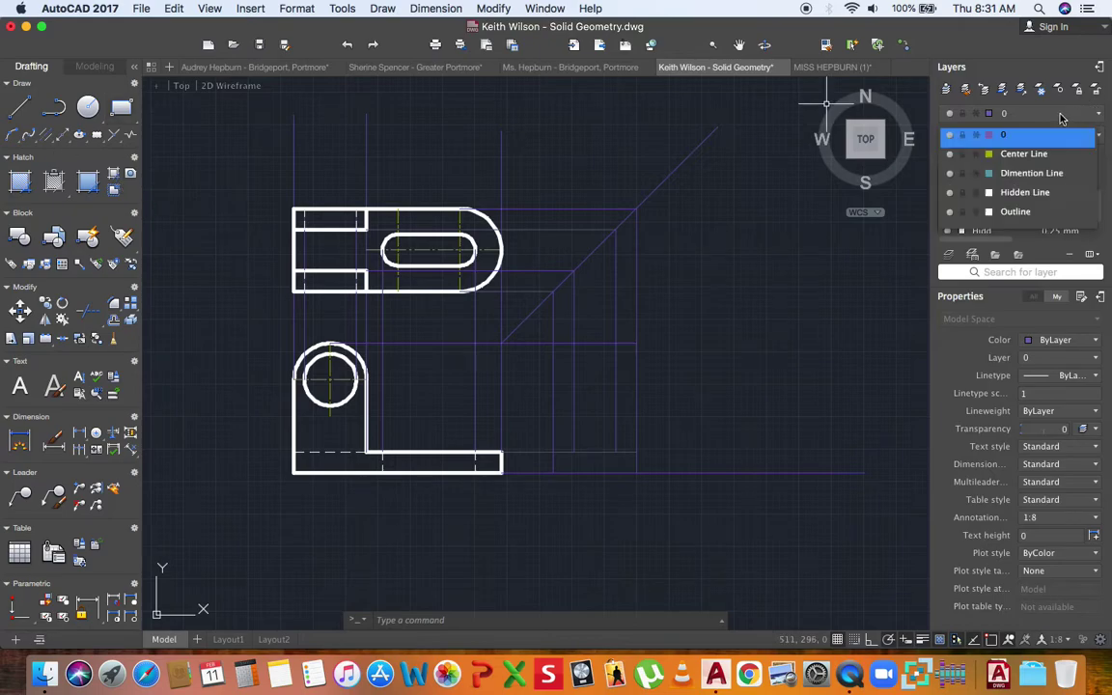
{"action": "left_click", "coordinate": [1004, 213]}
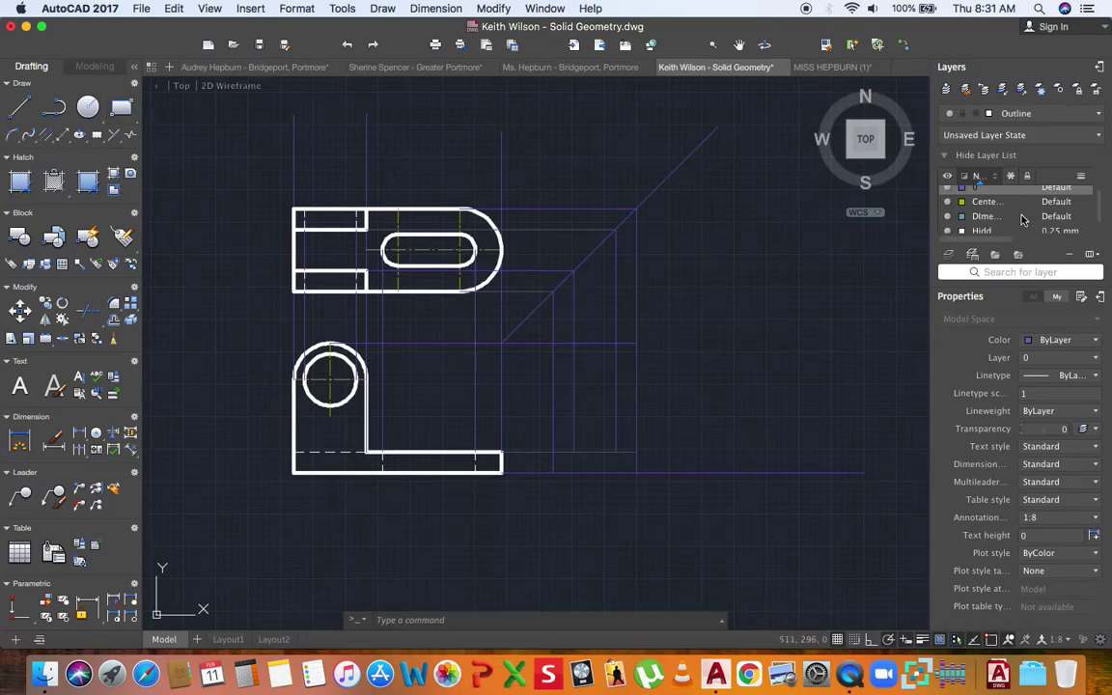
{"action": "left_click", "coordinate": [19, 106]}
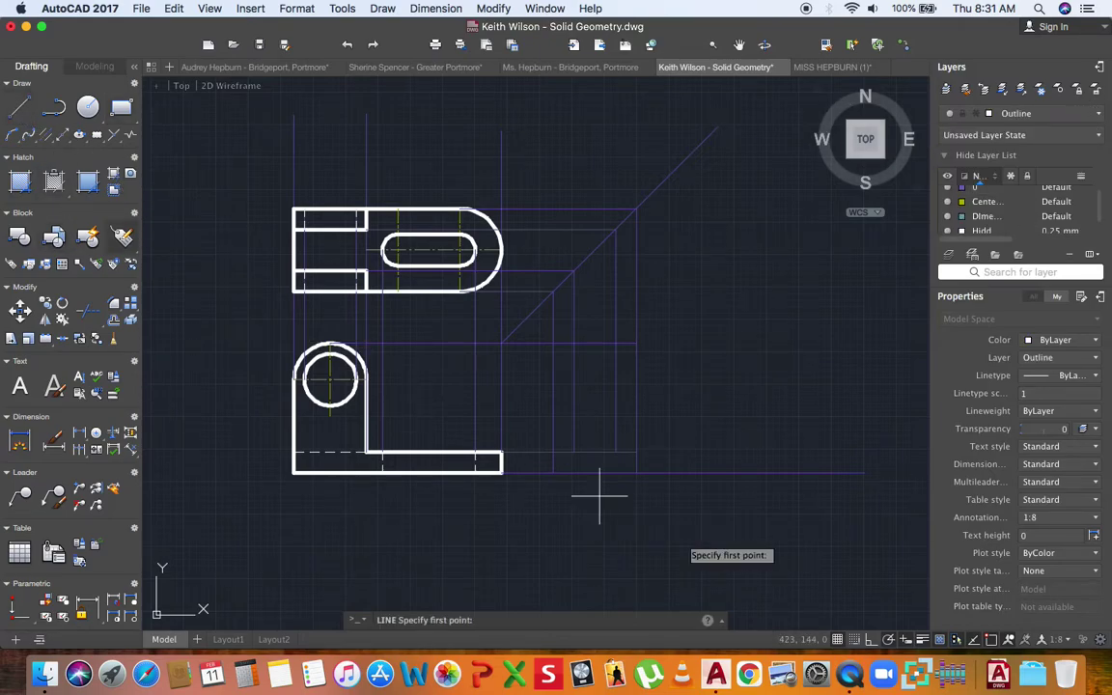
{"action": "left_click", "coordinate": [553, 343]}
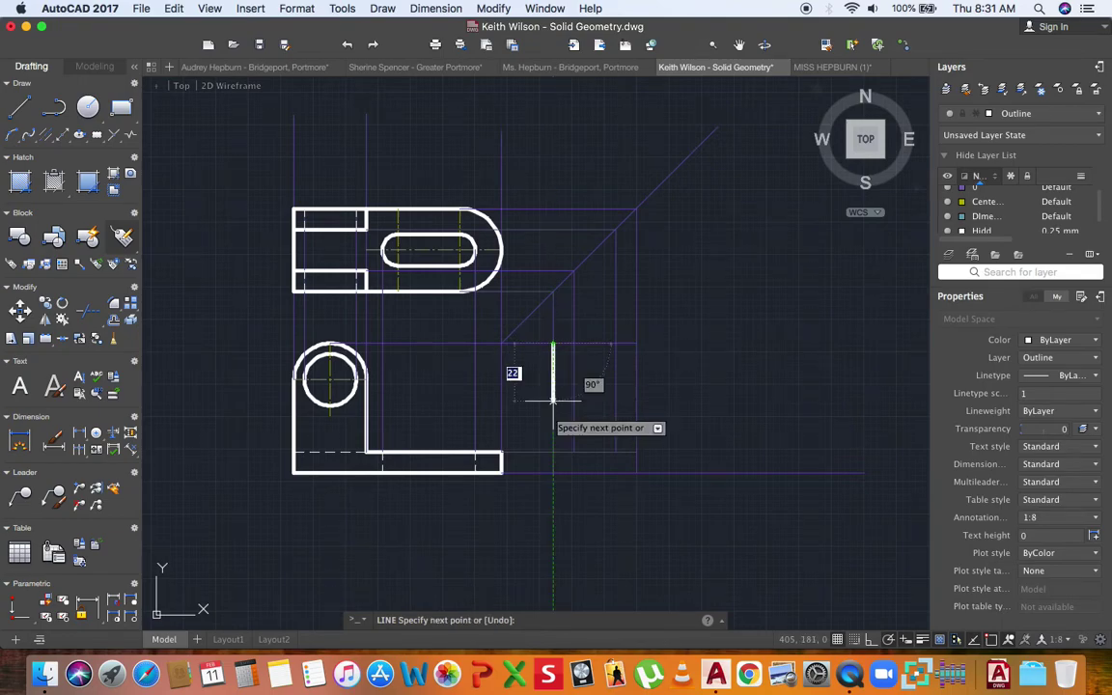
{"action": "left_click", "coordinate": [553, 473]}
{"action": "left_click", "coordinate": [637, 473]}
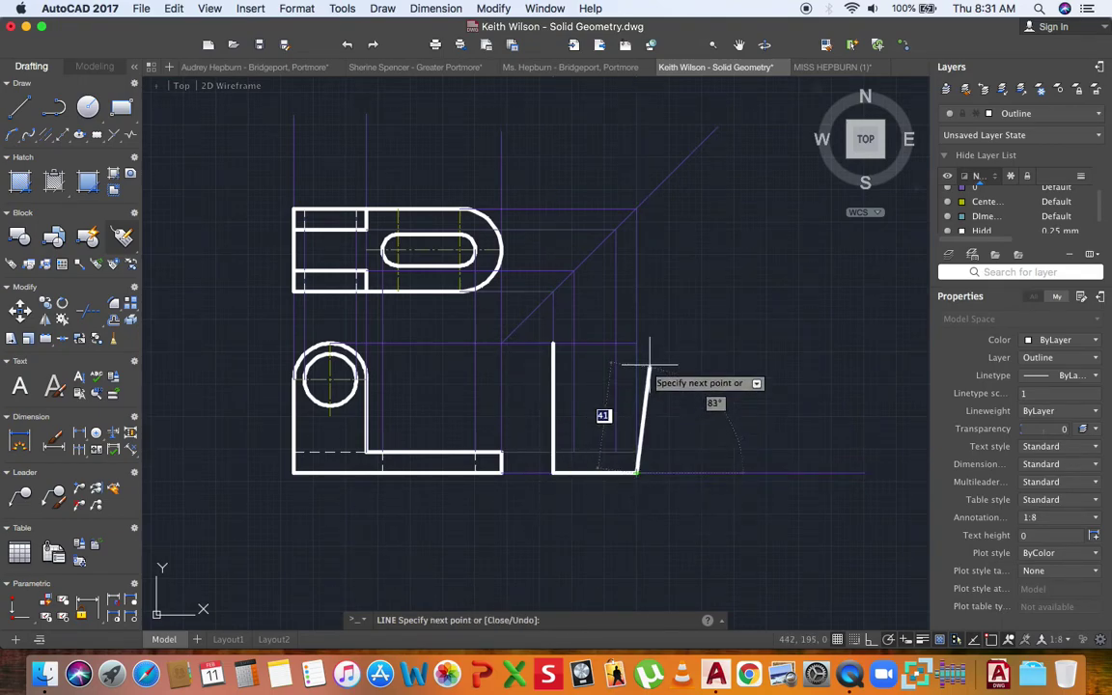
{"action": "left_click", "coordinate": [637, 343]}
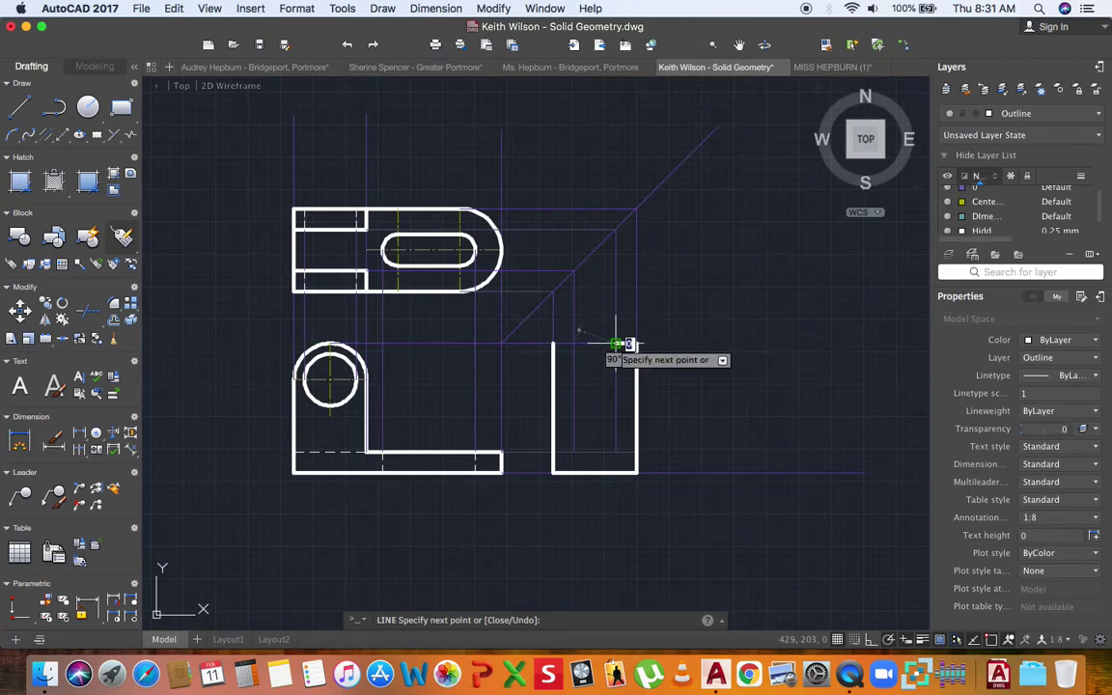
- Continue the side view outline across both lug tops and around the gap between them, closing it at the starting corner
{"action": "left_click", "coordinate": [615, 343]}
{"action": "left_click", "coordinate": [615, 451]}
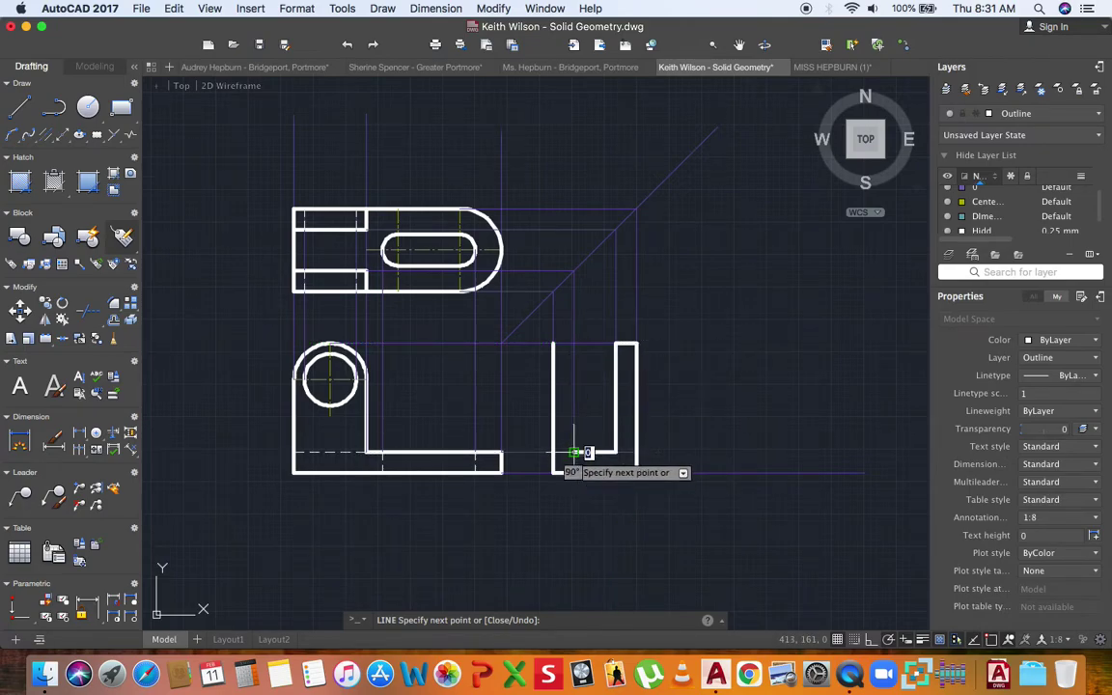
{"action": "left_click", "coordinate": [574, 451]}
{"action": "left_click", "coordinate": [574, 343]}
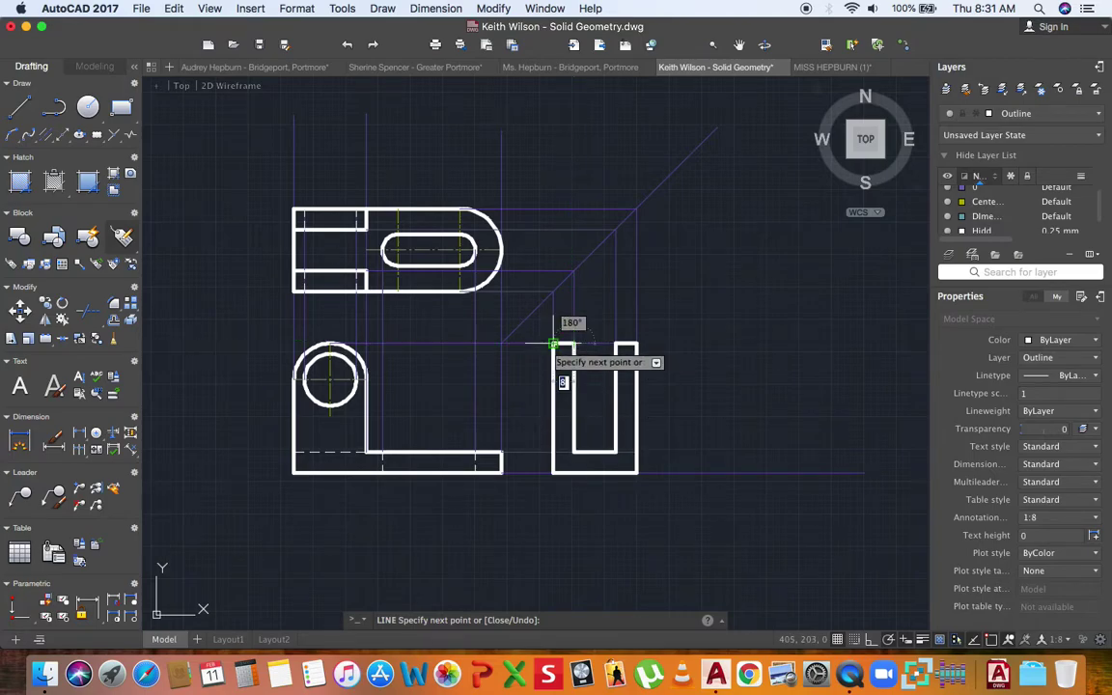
{"action": "key", "text": "Return"}
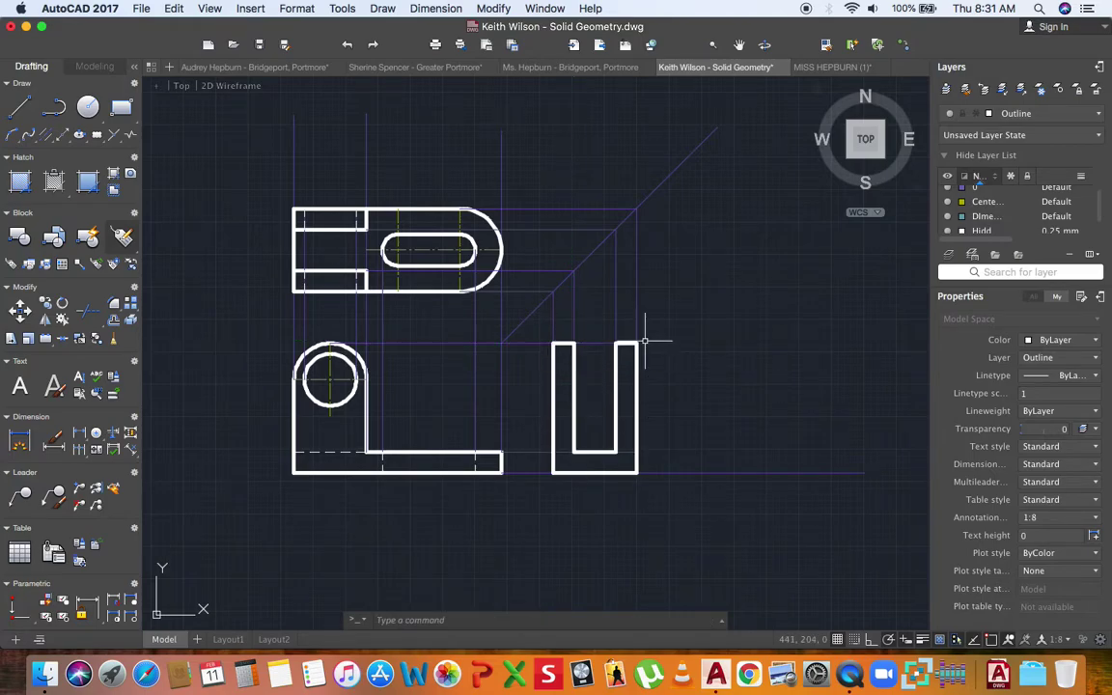
- Replace the short line at the bottom of the side view's gap with an outline line across the base's full width
{"action": "left_click", "coordinate": [594, 452]}
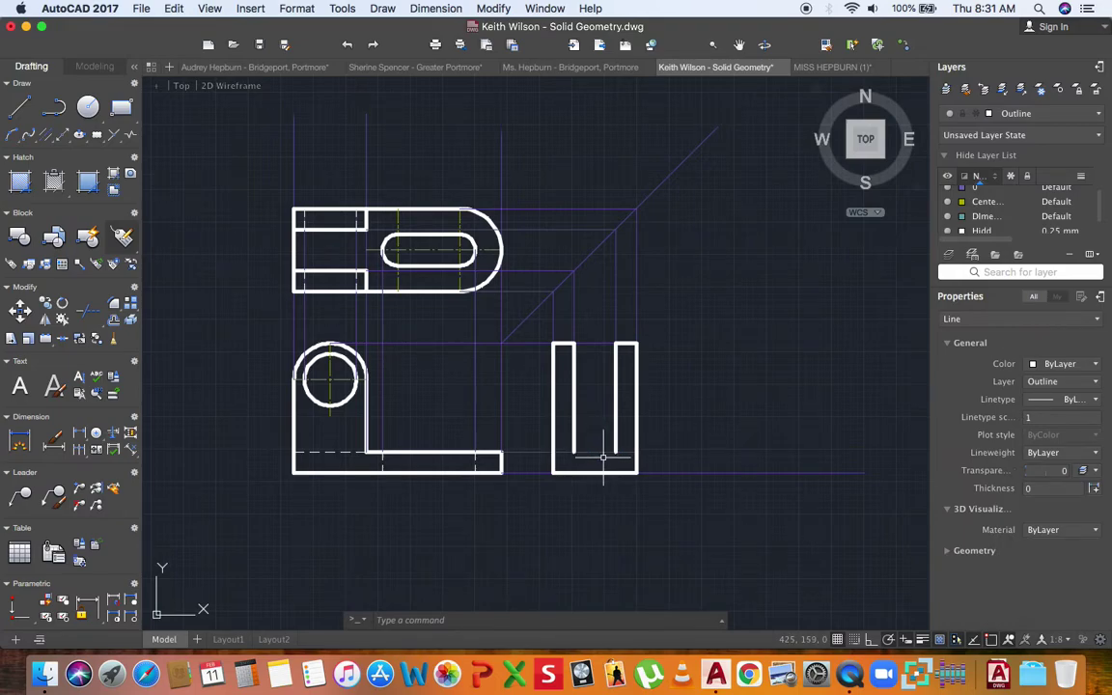
{"action": "key", "text": "Escape"}
{"action": "left_click", "coordinate": [23, 113]}
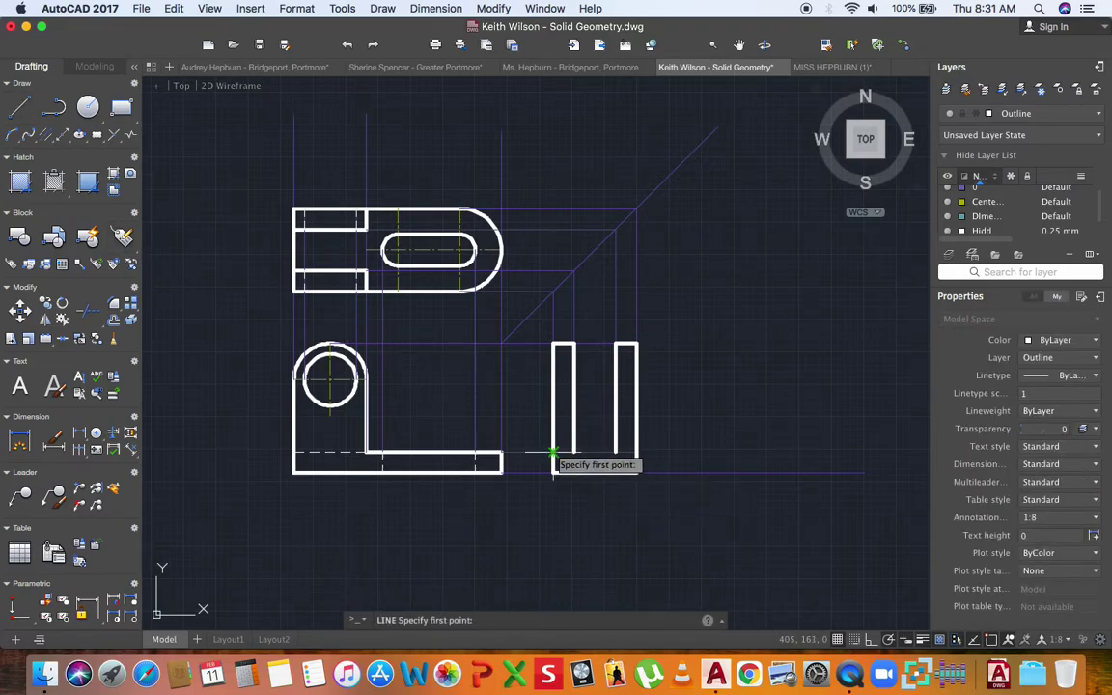
{"action": "left_click", "coordinate": [552, 452]}
{"action": "left_click", "coordinate": [625, 453]}
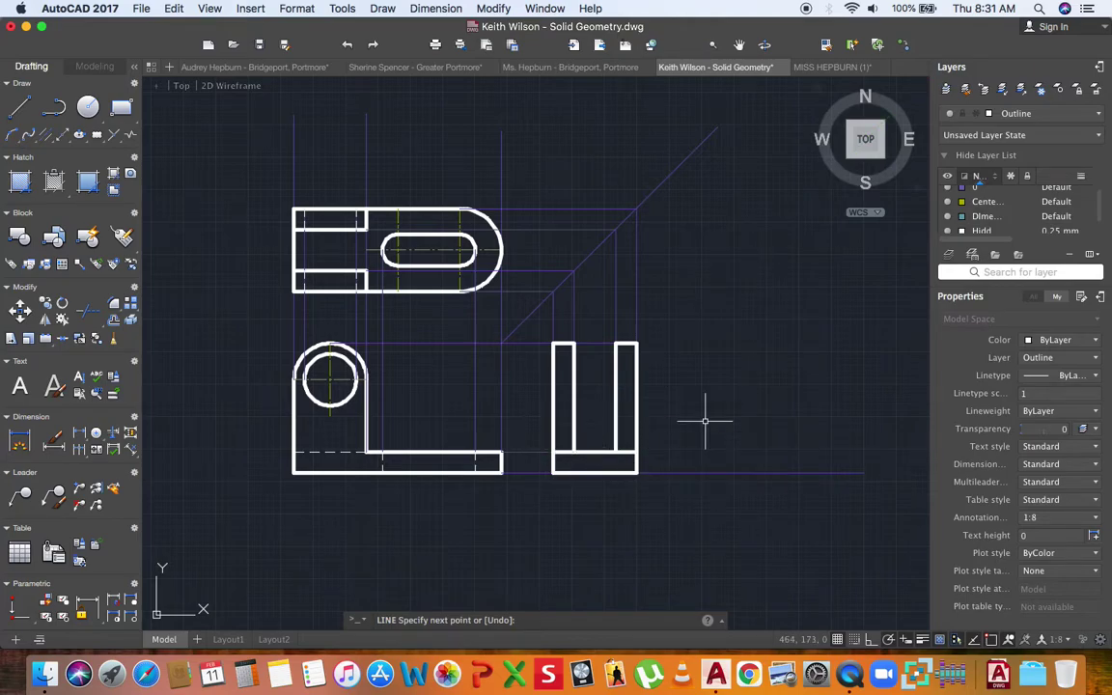
{"action": "key", "text": "Escape"}
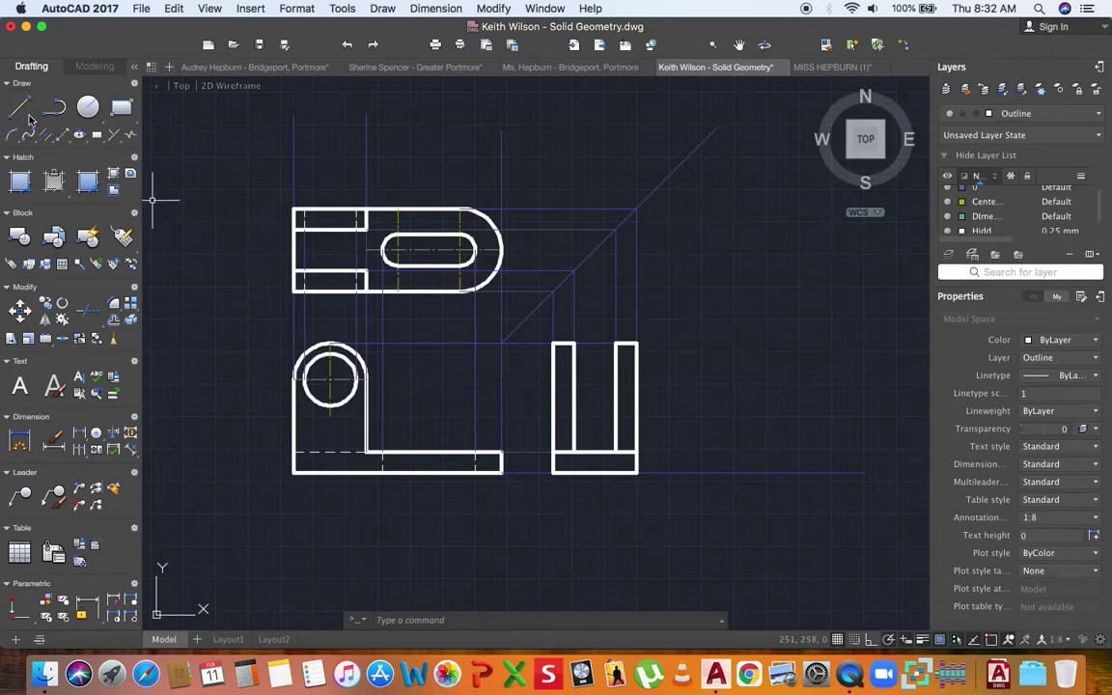
- Make layer 0 current and project the top of the front view's hole horizontally to the side view's far edge
{"action": "left_click", "coordinate": [1062, 114]}
{"action": "left_click", "coordinate": [1053, 134]}
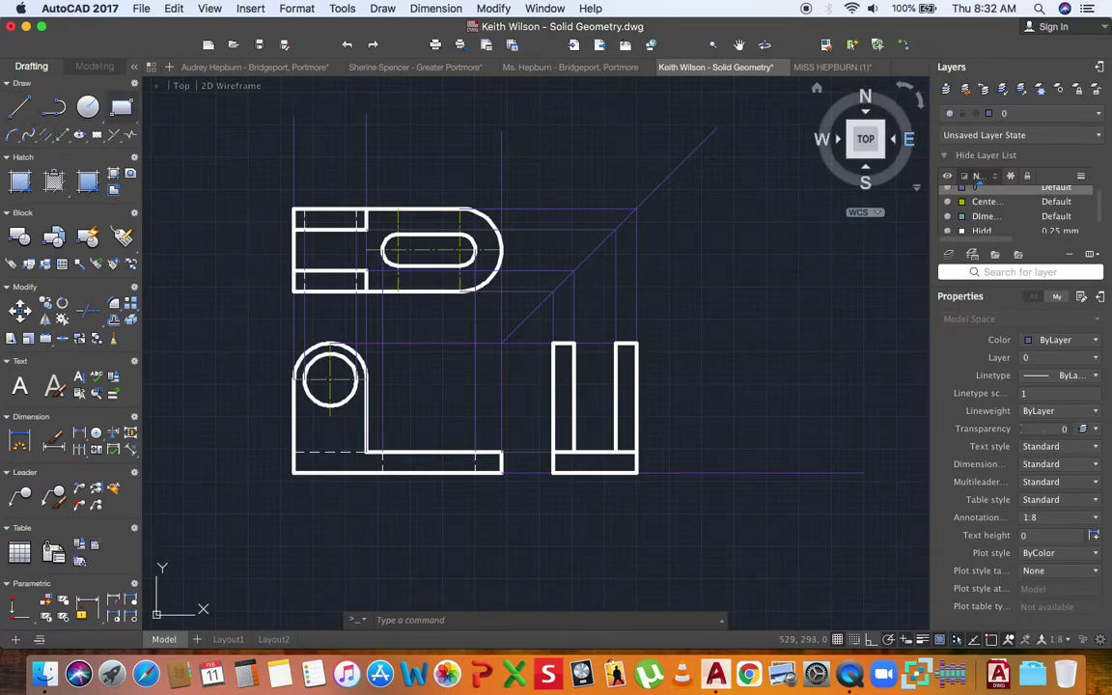
{"action": "left_click", "coordinate": [21, 109]}
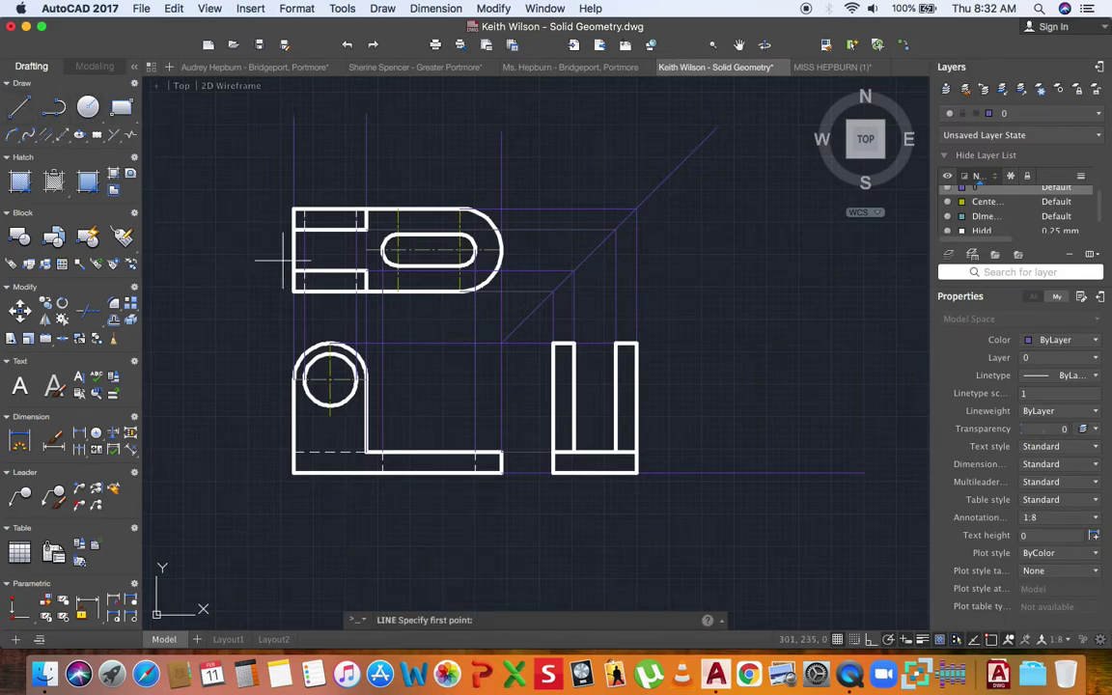
{"action": "left_click", "coordinate": [329, 355]}
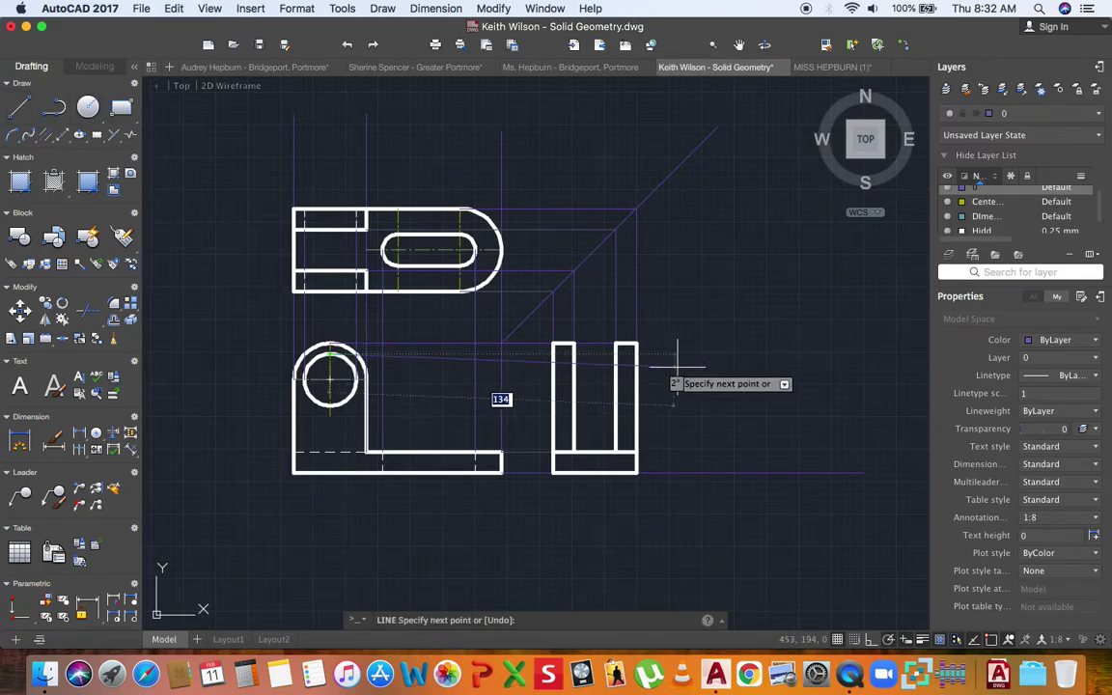
{"action": "left_click", "coordinate": [637, 353]}
{"action": "key", "text": "Return"}
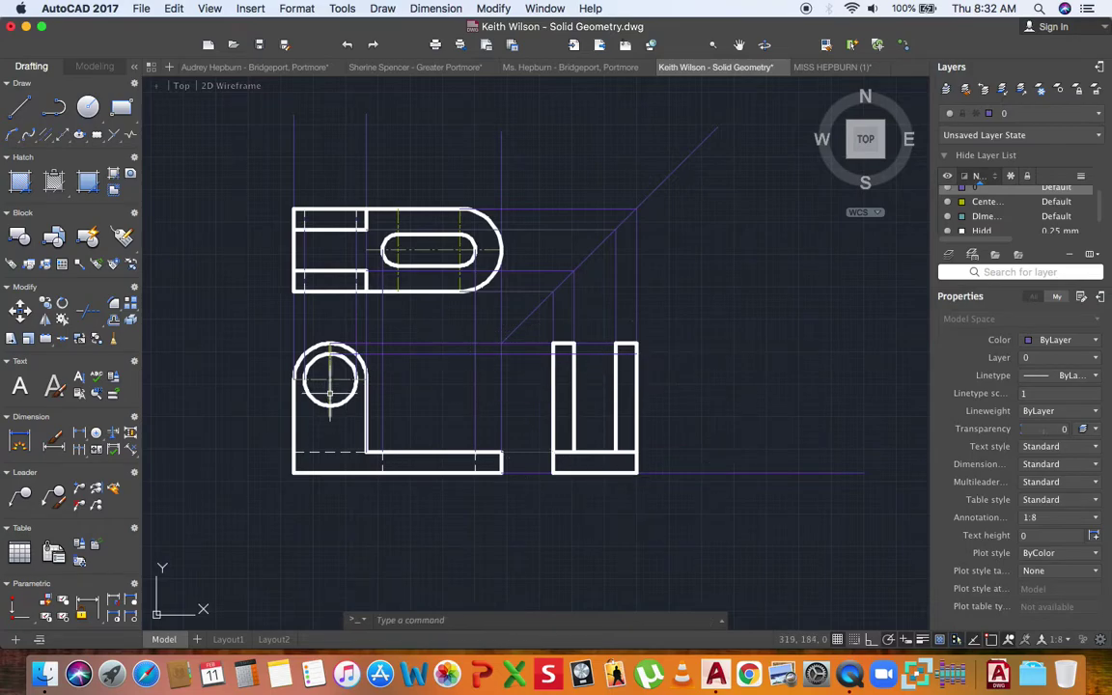
- Project the bottom of the front view's hole horizontally to the side view's far edge
{"action": "key", "text": "Return"}
{"action": "left_click", "coordinate": [330, 406]}
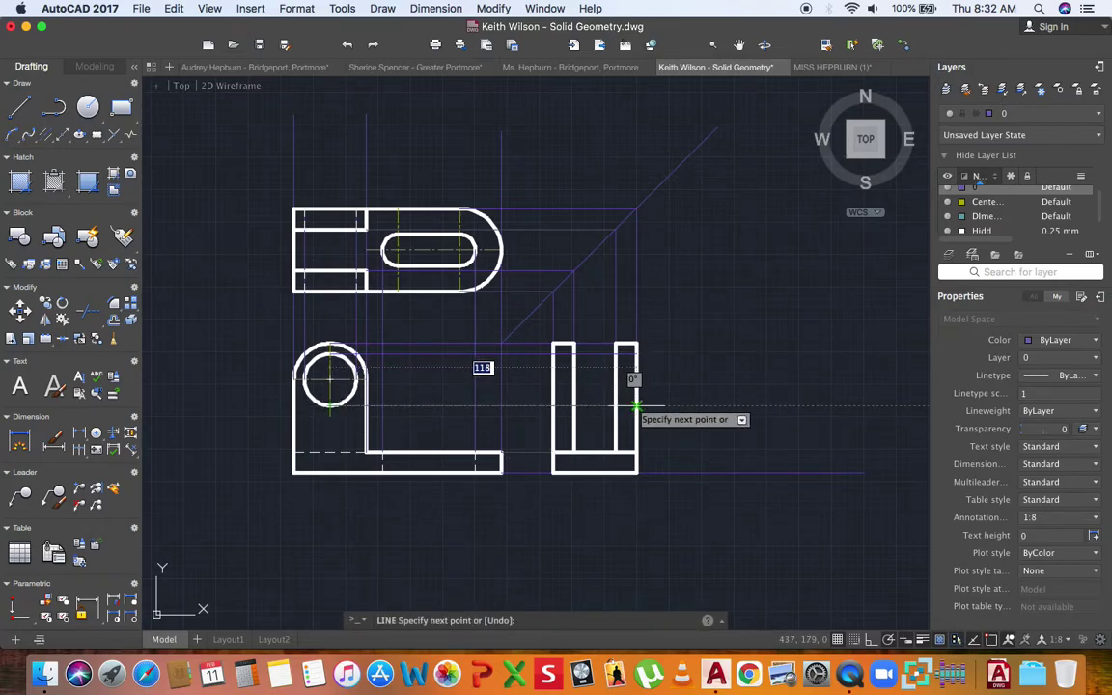
{"action": "left_click", "coordinate": [637, 406]}
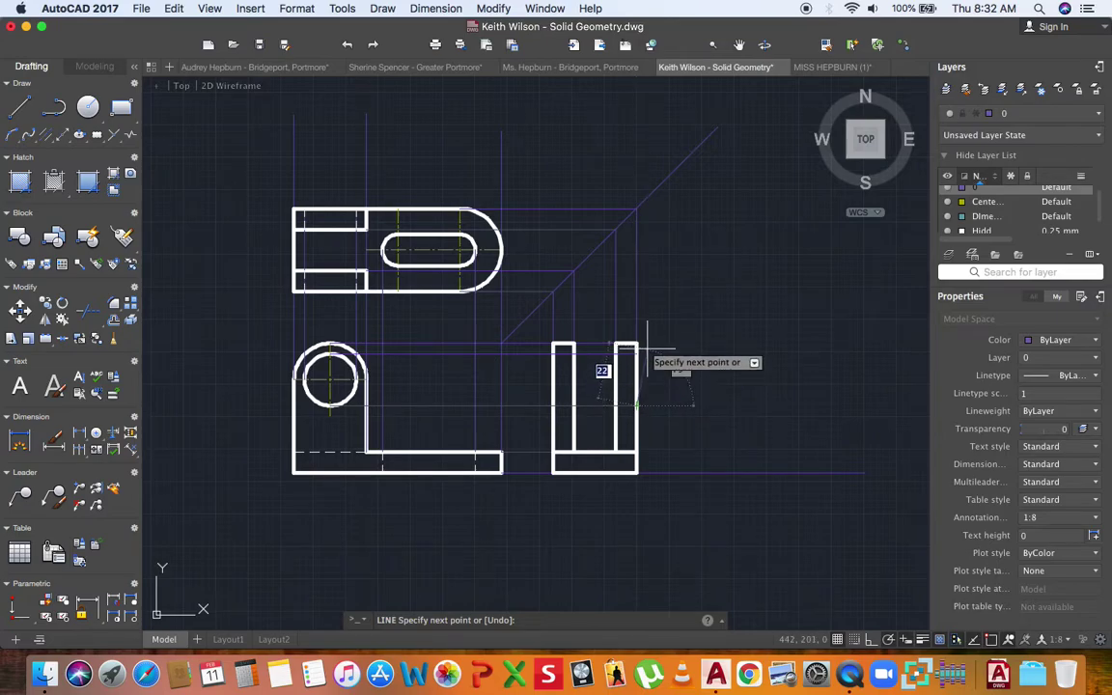
{"action": "key", "text": "Return"}
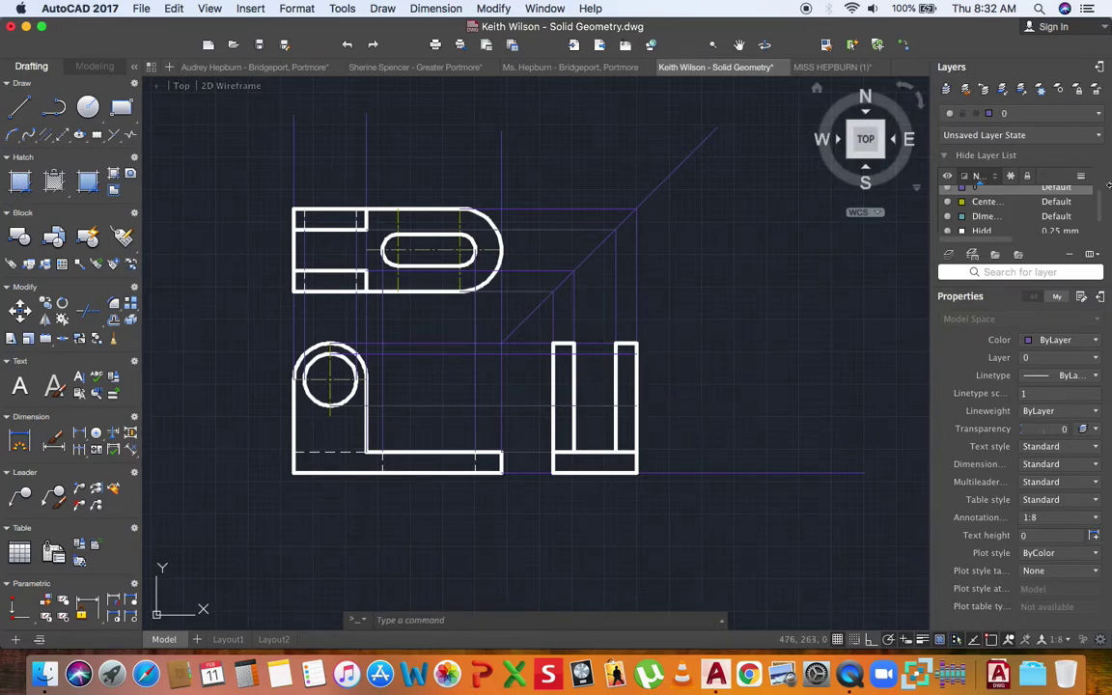
- On the Hidden Line layer, draw the hole's top and bottom edges across the side view lug nearest the front view
{"action": "left_click", "coordinate": [1043, 113]}
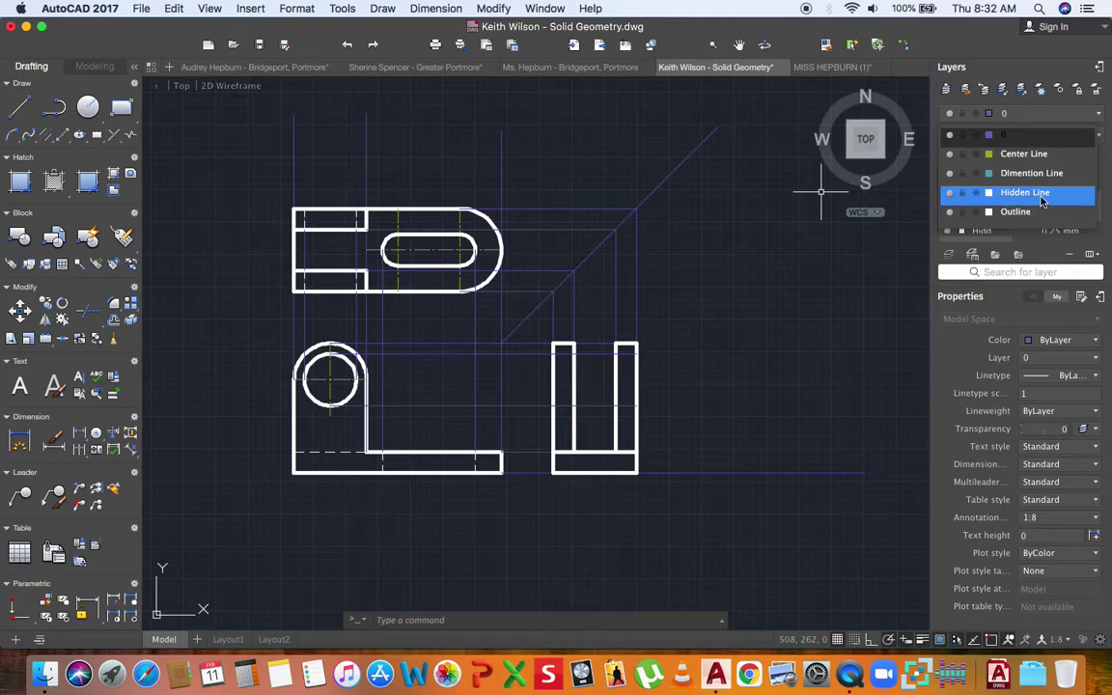
{"action": "left_click", "coordinate": [1026, 192]}
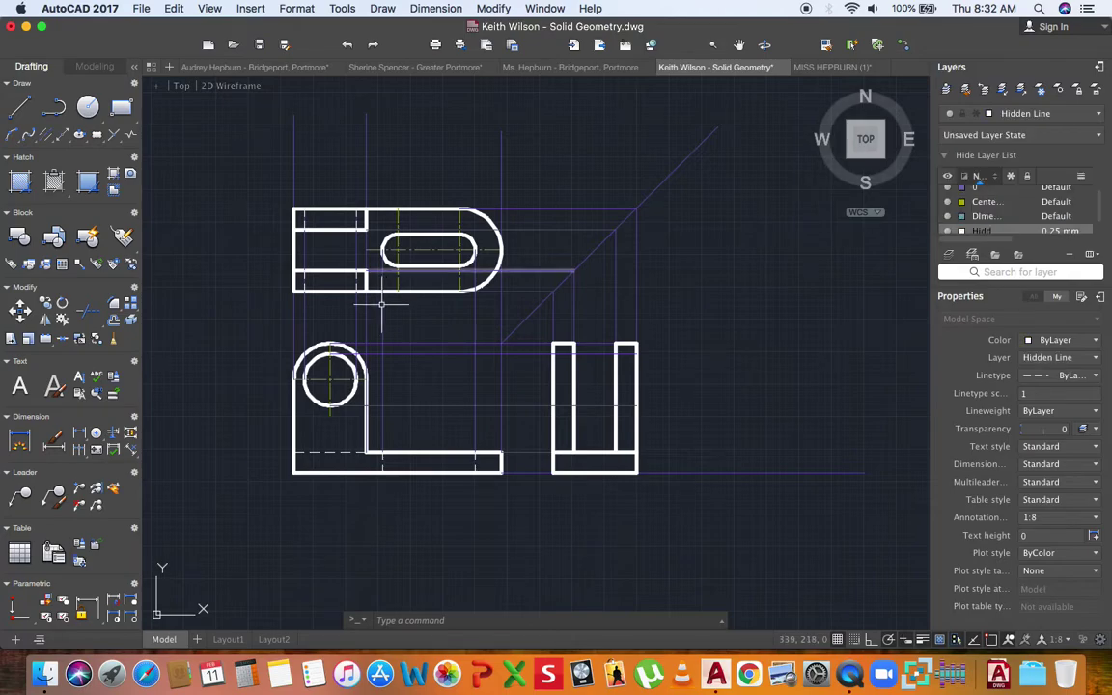
{"action": "left_click", "coordinate": [19, 106]}
{"action": "left_click", "coordinate": [574, 354]}
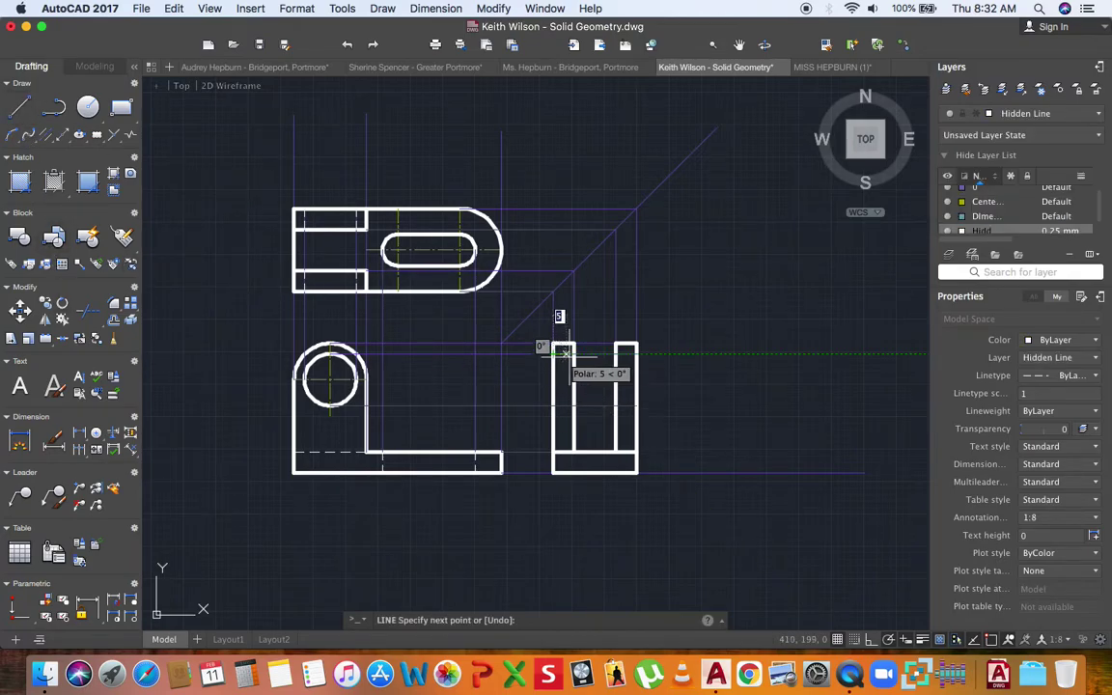
{"action": "key", "text": "Escape"}
{"action": "key", "text": "space"}
{"action": "left_click", "coordinate": [575, 405]}
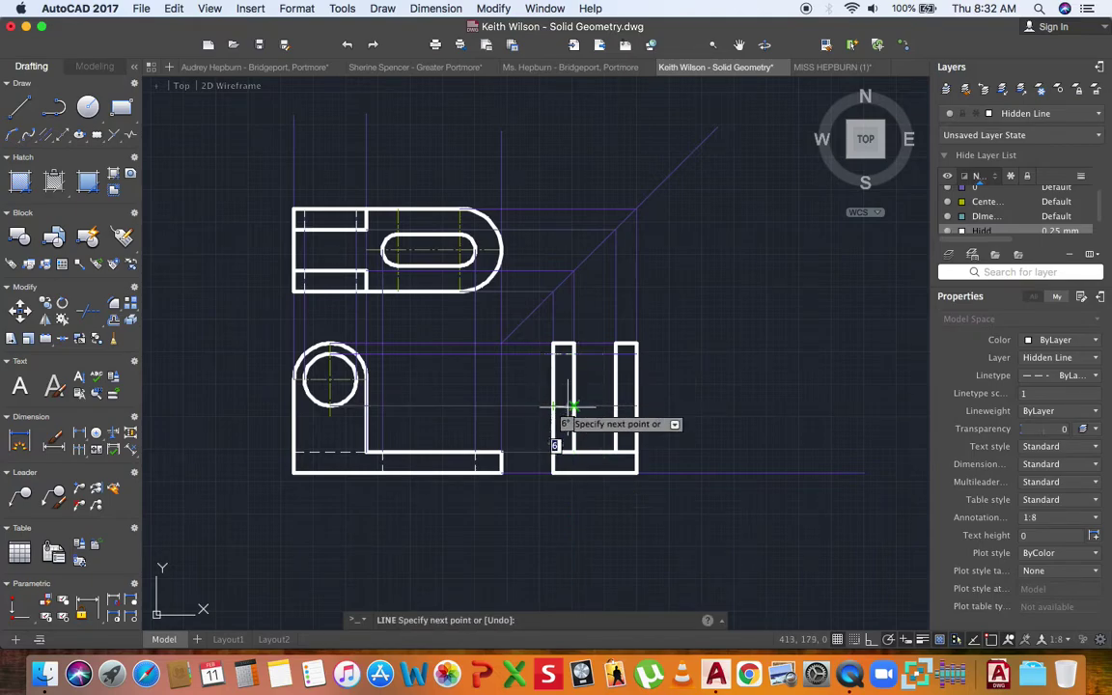
- Finish the hidden lines marking the circular hole's upper and lower edges across the uprights in the side view
{"action": "key", "text": "Escape"}
{"action": "key", "text": "space"}
{"action": "left_click", "coordinate": [632, 354]}
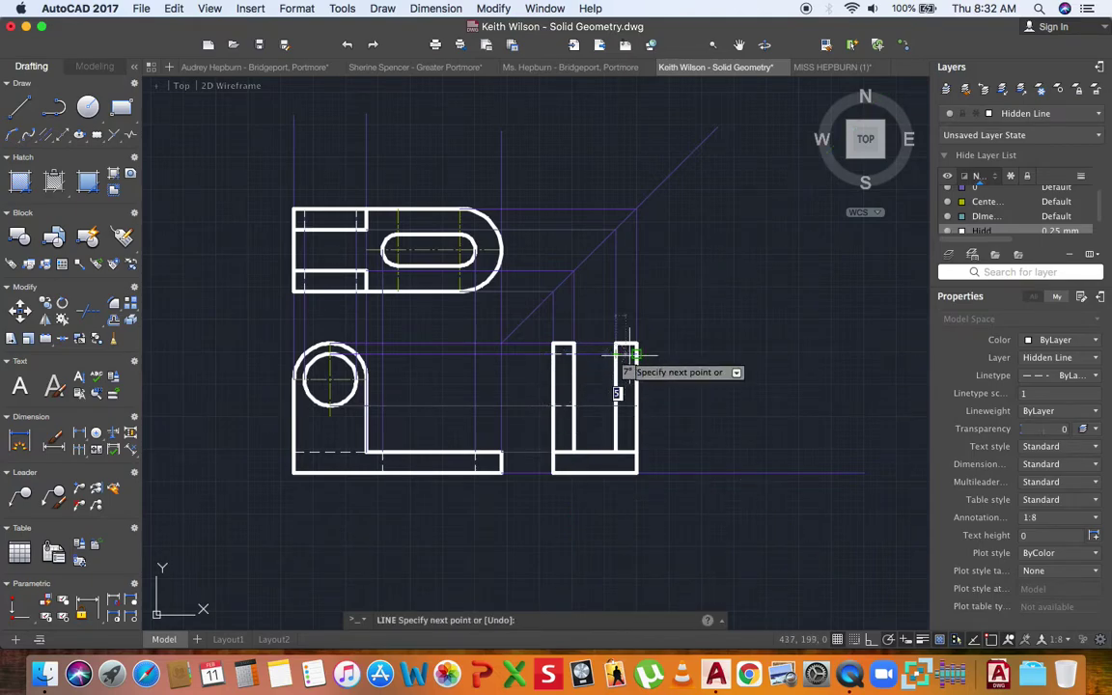
{"action": "key", "text": "Escape"}
{"action": "left_click", "coordinate": [636, 407]}
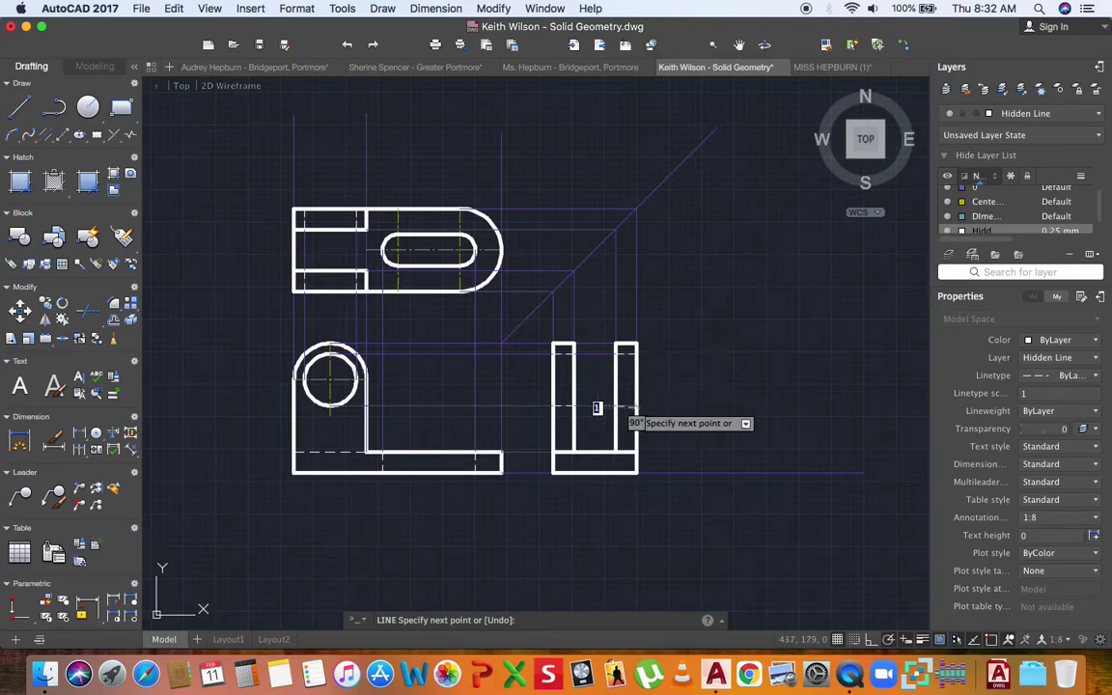
{"action": "scroll", "coordinate": [645, 391], "scroll_direction": "up", "scroll_amount": 5}
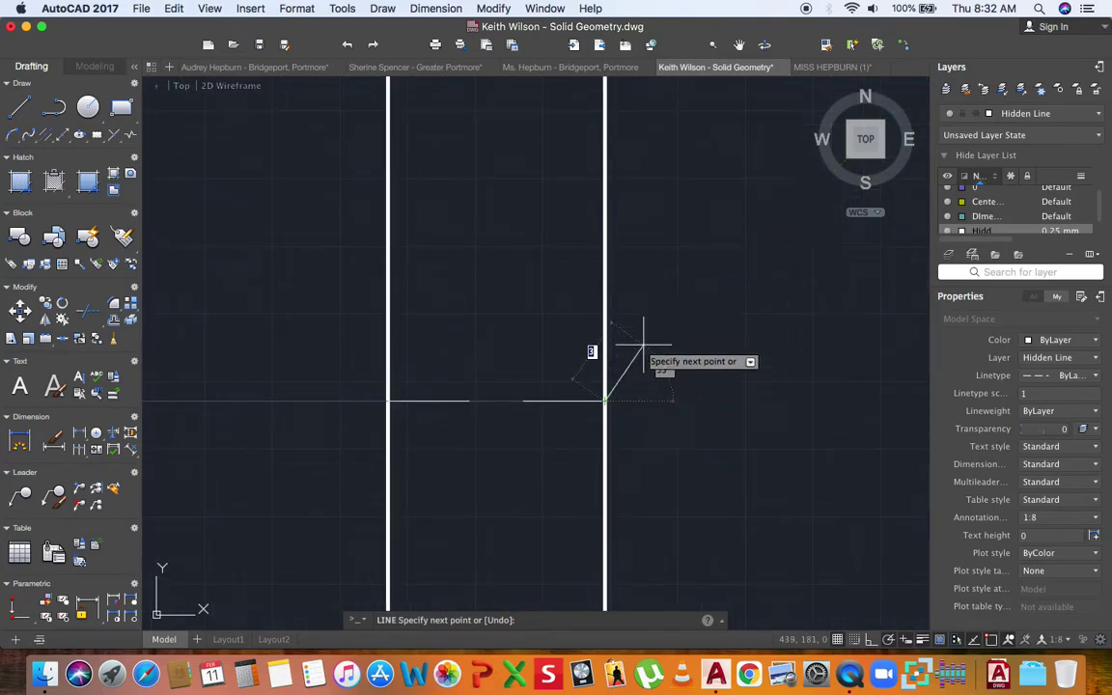
{"action": "scroll", "coordinate": [645, 350], "scroll_direction": "down", "scroll_amount": 8}
{"action": "key", "text": "Escape"}
{"action": "middle_click_drag", "start_coordinate": [679, 361], "coordinate": [660, 374]}
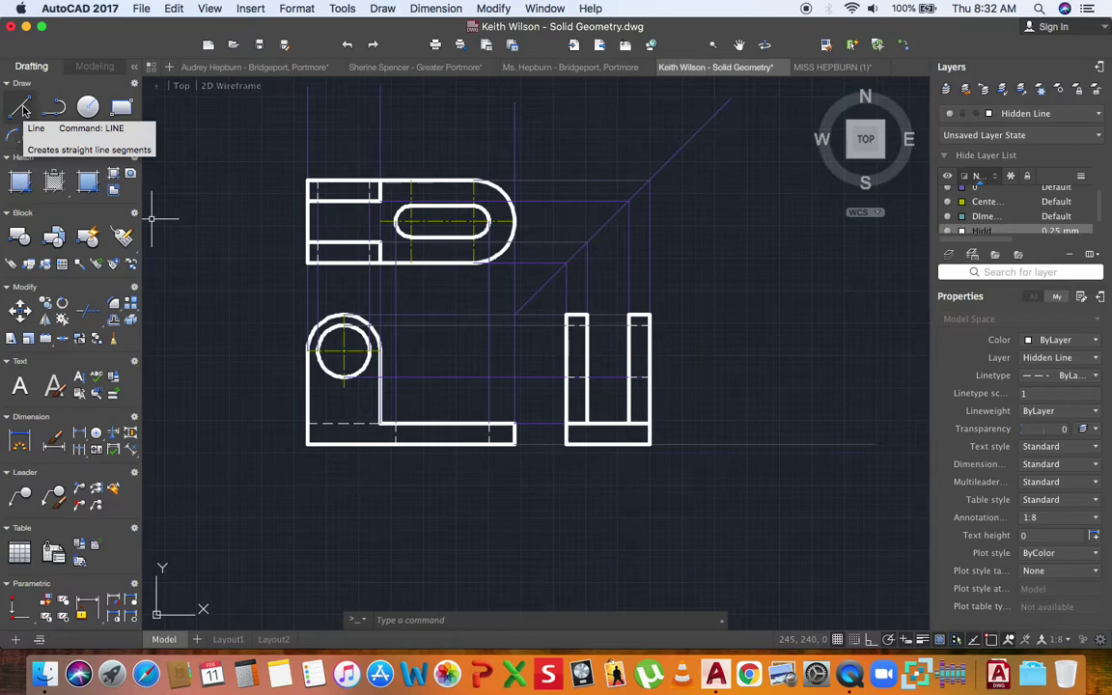
- On layer 0, project the slot's lower edge from the top view to the 45-degree line and down to the side view's base
{"action": "left_click", "coordinate": [21, 109]}
{"action": "key", "text": "Escape"}
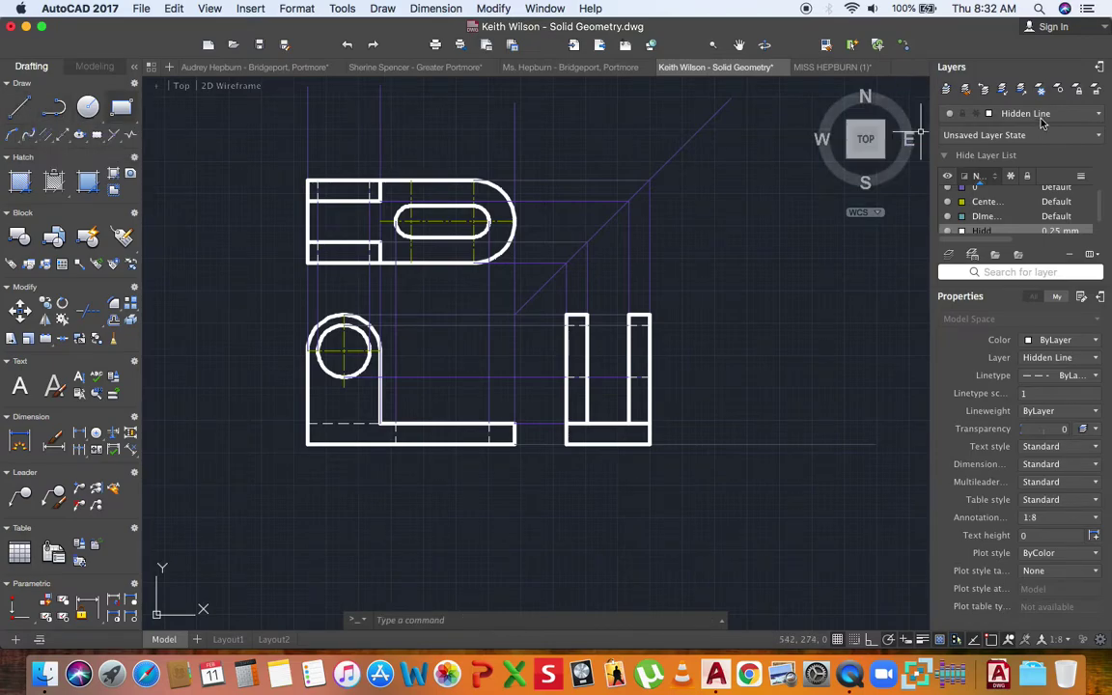
{"action": "left_click", "coordinate": [951, 114]}
{"action": "left_click", "coordinate": [932, 131]}
{"action": "left_click", "coordinate": [21, 108]}
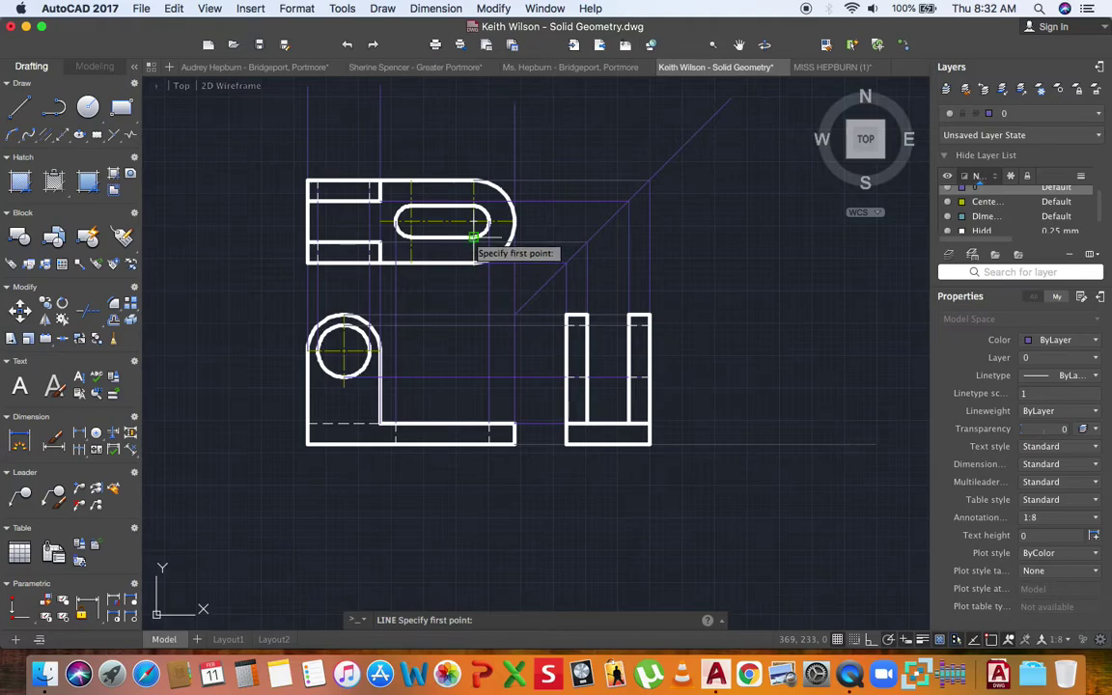
{"action": "left_click", "coordinate": [474, 236]}
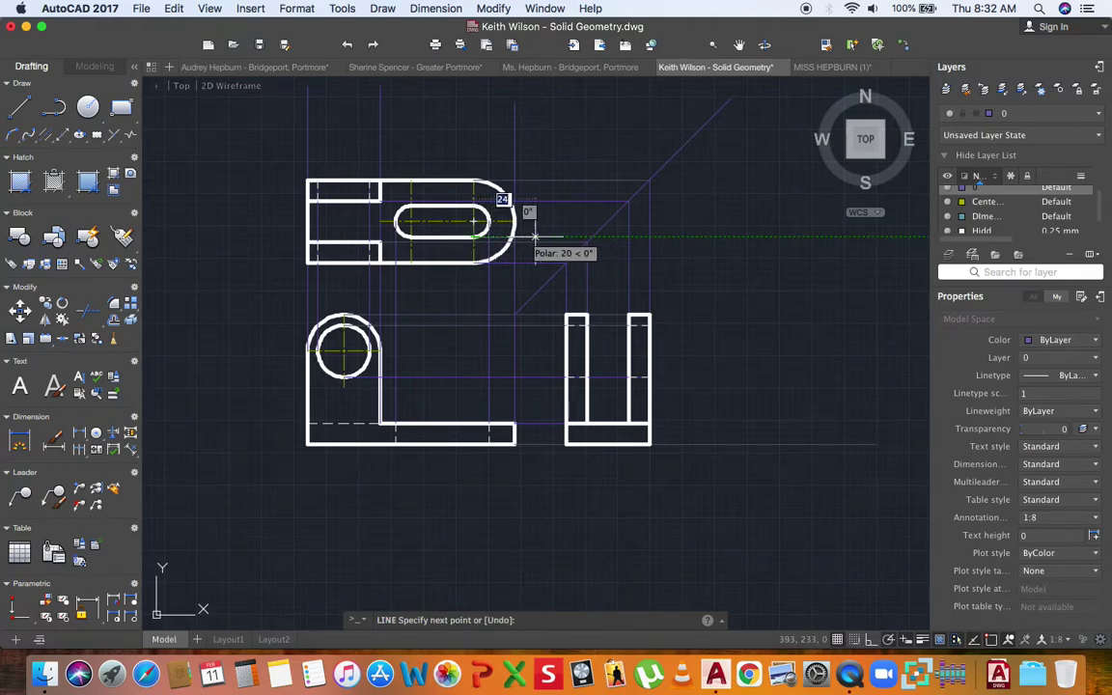
{"action": "scroll", "coordinate": [584, 227], "scroll_direction": "up", "scroll_amount": 2}
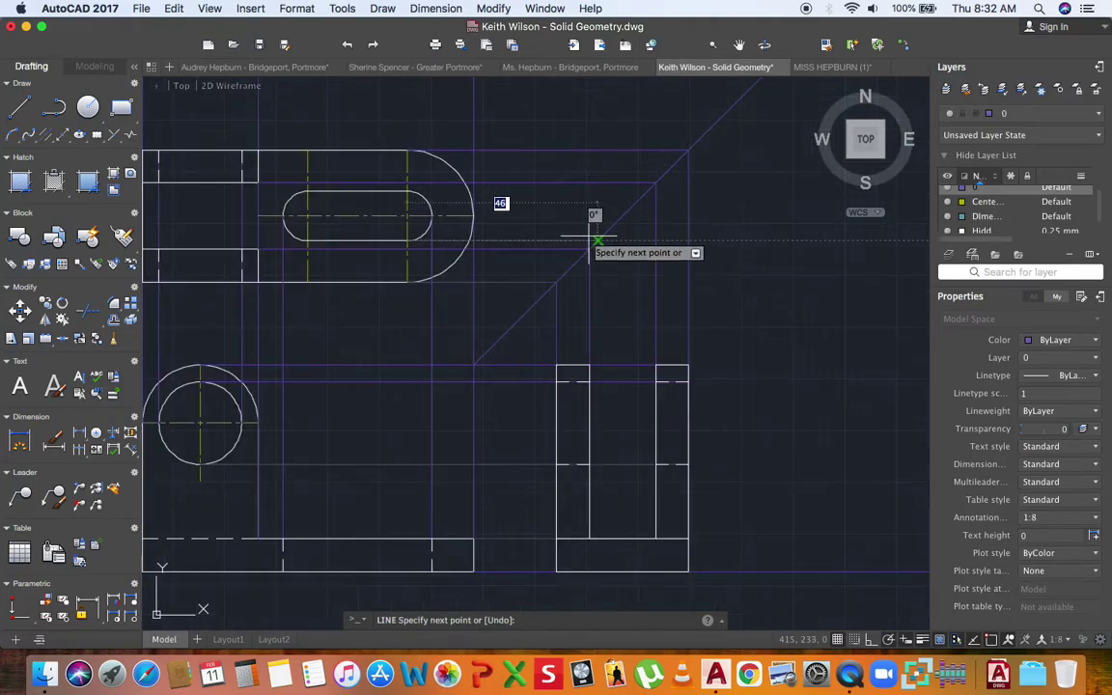
{"action": "left_click", "coordinate": [598, 526]}
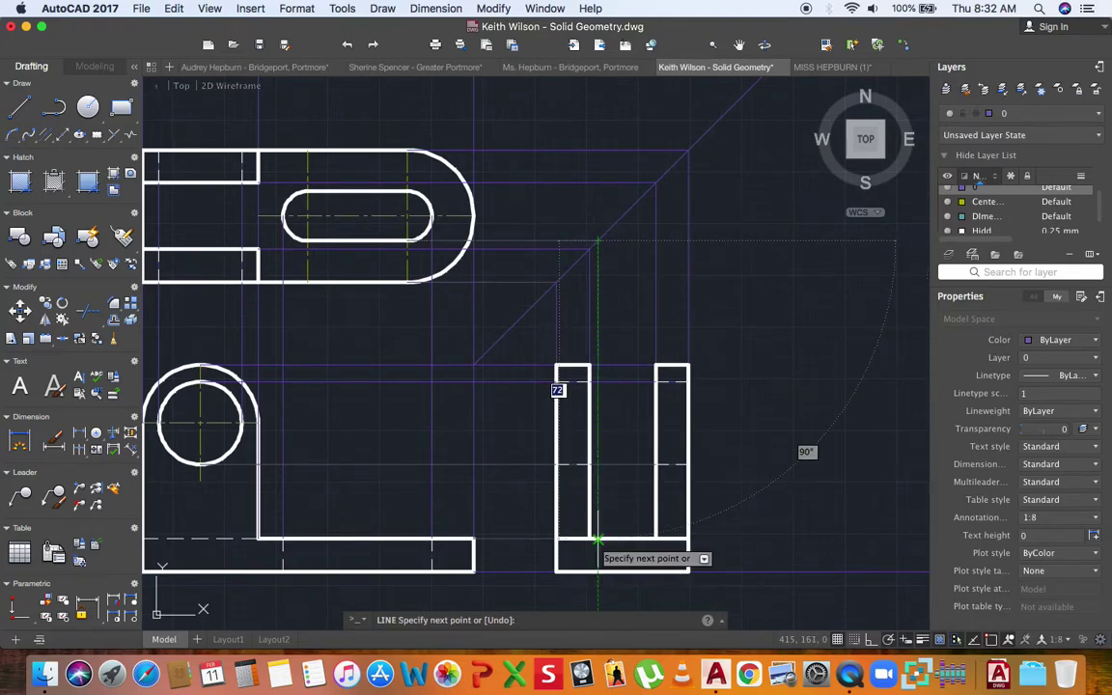
{"action": "left_click", "coordinate": [559, 529]}
{"action": "key", "text": "Return"}
{"action": "key", "text": "Return"}
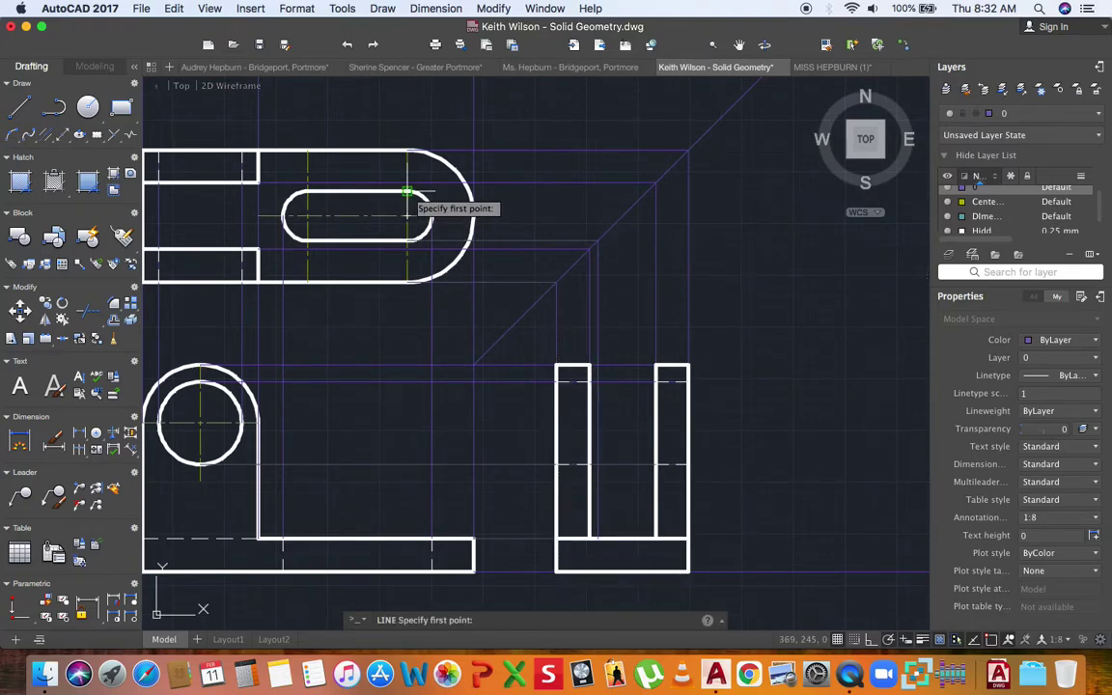
- Project the slot's upper edge from the top view to the 45-degree line and down to the side view's base
{"action": "left_click", "coordinate": [408, 192]}
{"action": "scroll", "coordinate": [653, 179], "scroll_direction": "up", "scroll_amount": 2}
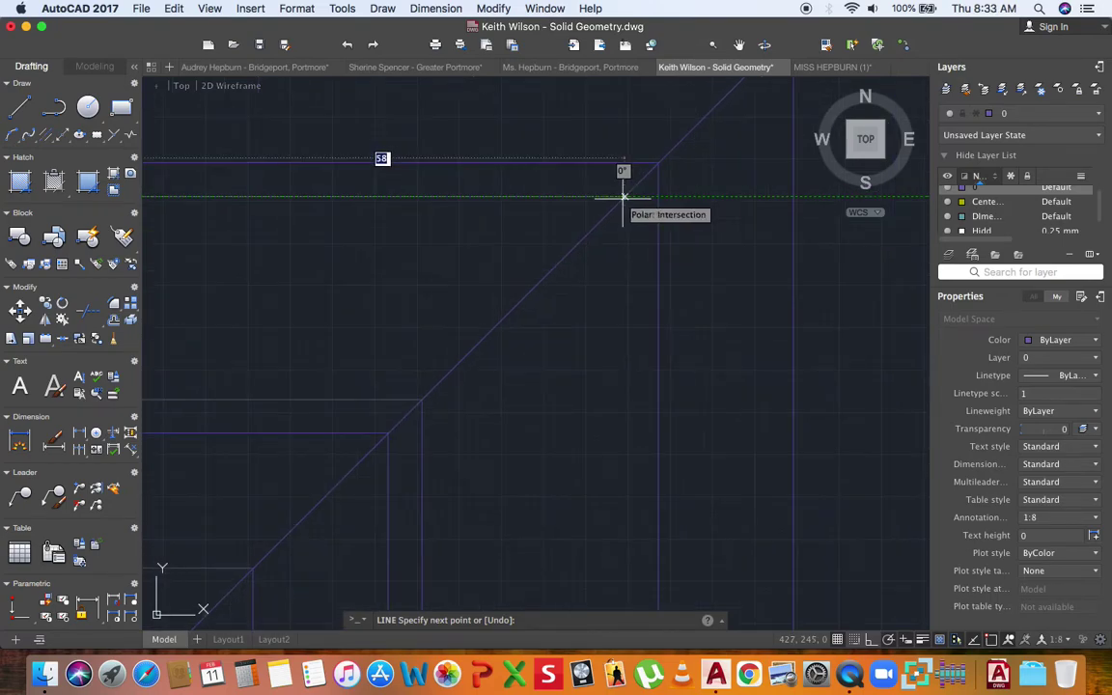
{"action": "scroll", "coordinate": [620, 198], "scroll_direction": "up", "scroll_amount": 2}
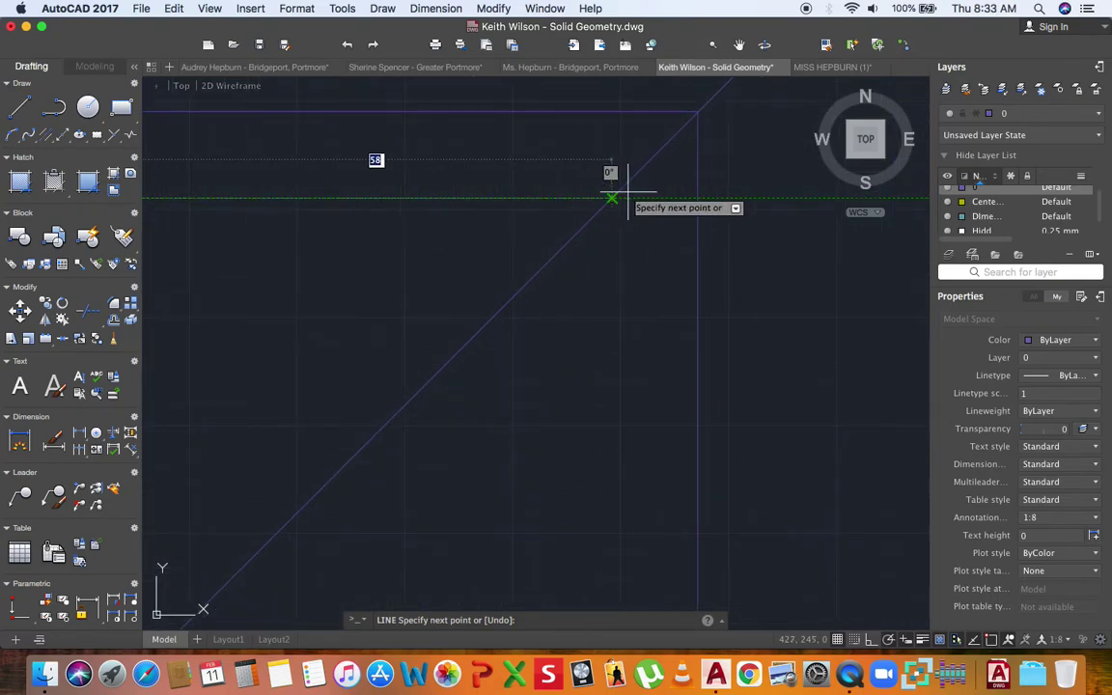
{"action": "scroll", "coordinate": [612, 198], "scroll_direction": "down", "scroll_amount": 5}
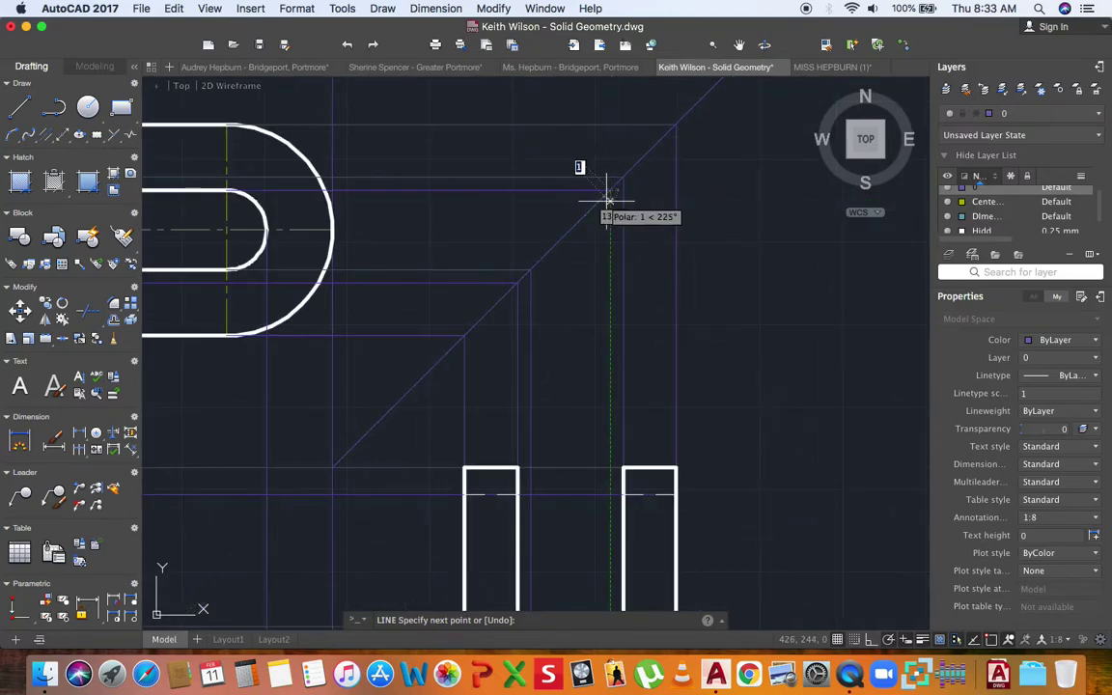
{"action": "scroll", "coordinate": [603, 309], "scroll_direction": "up", "scroll_amount": 3}
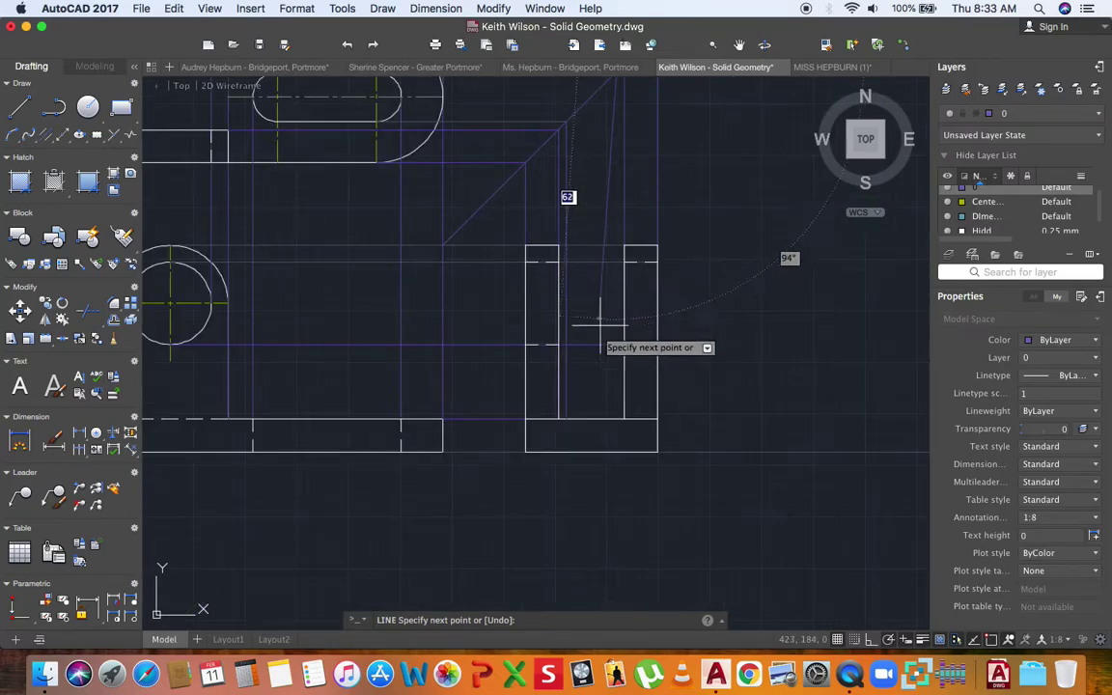
{"action": "left_click", "coordinate": [616, 419]}
{"action": "key", "text": "Escape"}
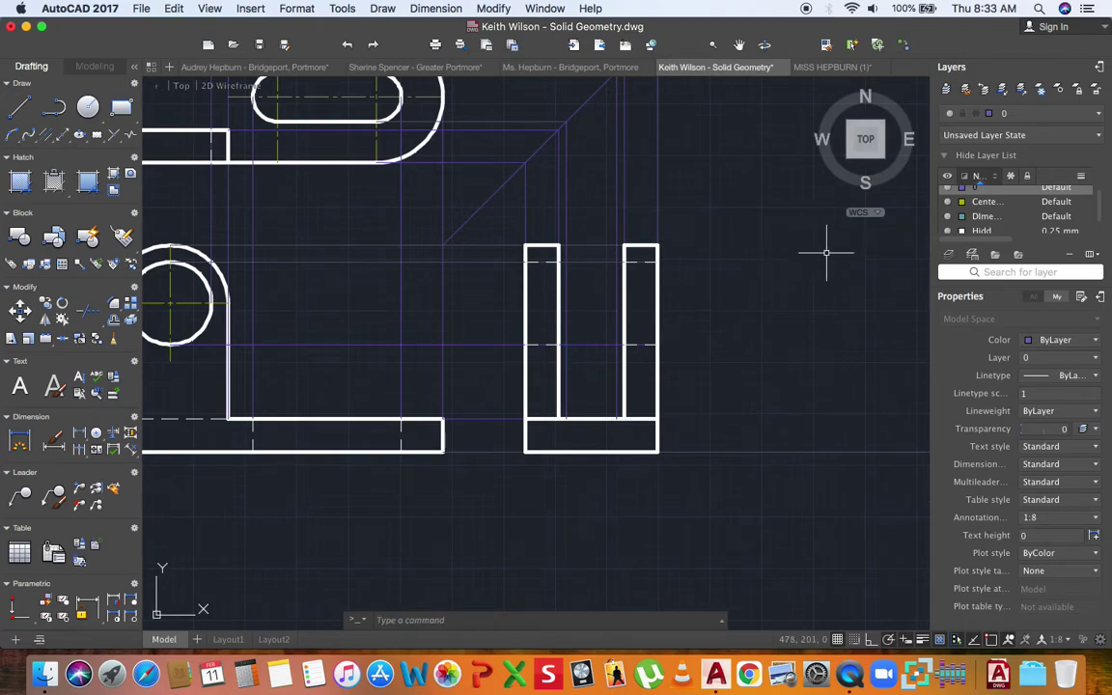
- On the Hidden Line layer, draw the slot's two vertical edges through the base in the side view, starting at the projection lines
{"action": "left_click", "coordinate": [1045, 116]}
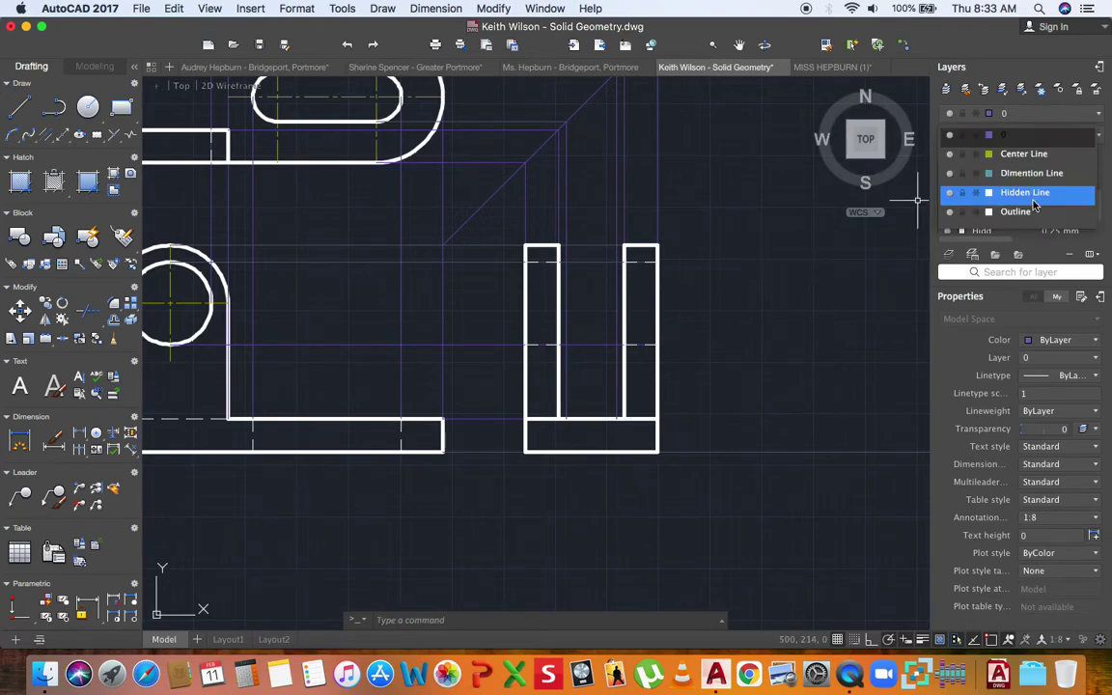
{"action": "left_click", "coordinate": [951, 199]}
{"action": "left_click", "coordinate": [20, 107]}
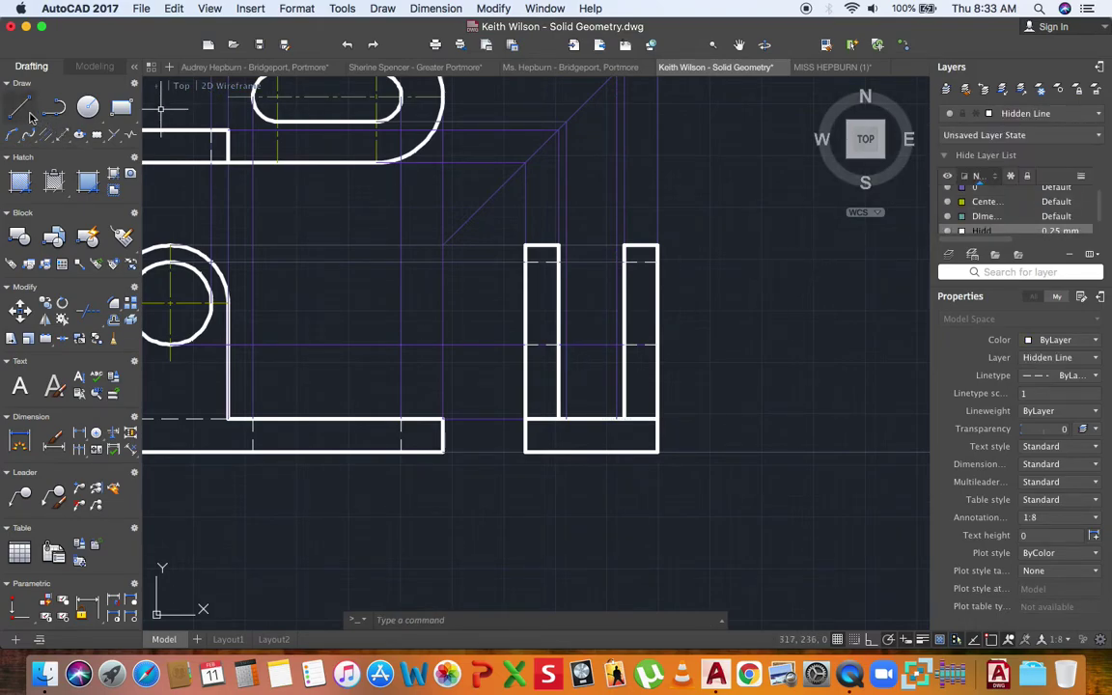
{"action": "left_click", "coordinate": [567, 419]}
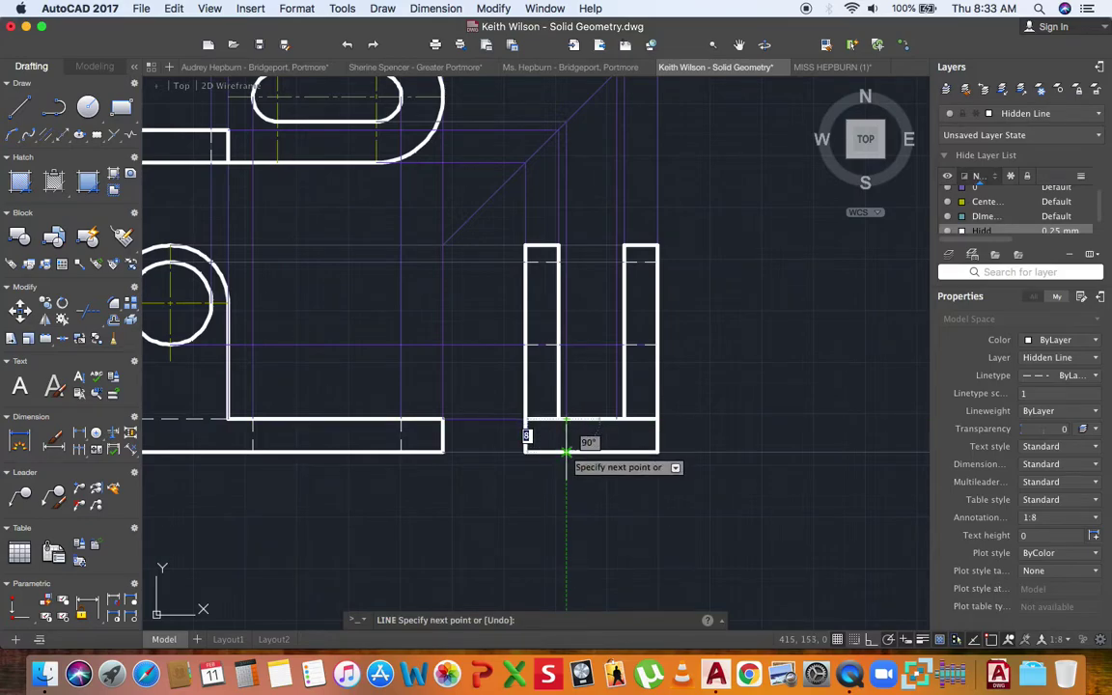
{"action": "left_click", "coordinate": [619, 421]}
{"action": "key", "text": "Escape"}
{"action": "key", "text": "Return"}
{"action": "left_click", "coordinate": [619, 422]}
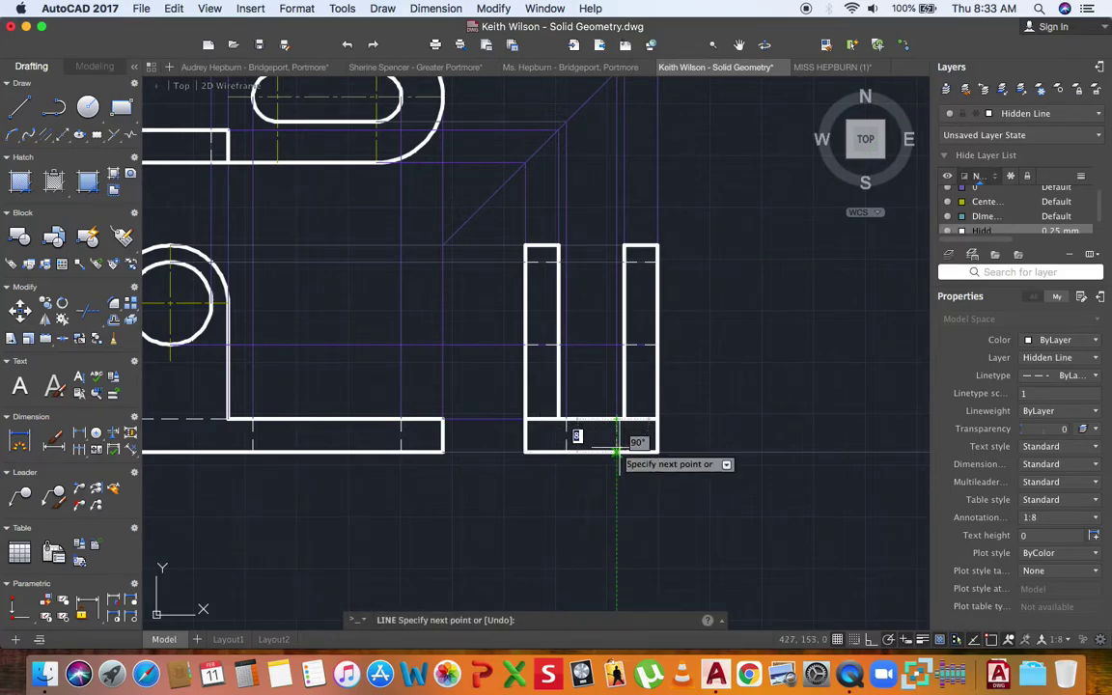
{"action": "key", "text": "Escape"}
{"action": "scroll", "coordinate": [618, 407], "scroll_direction": "down", "scroll_amount": 3}
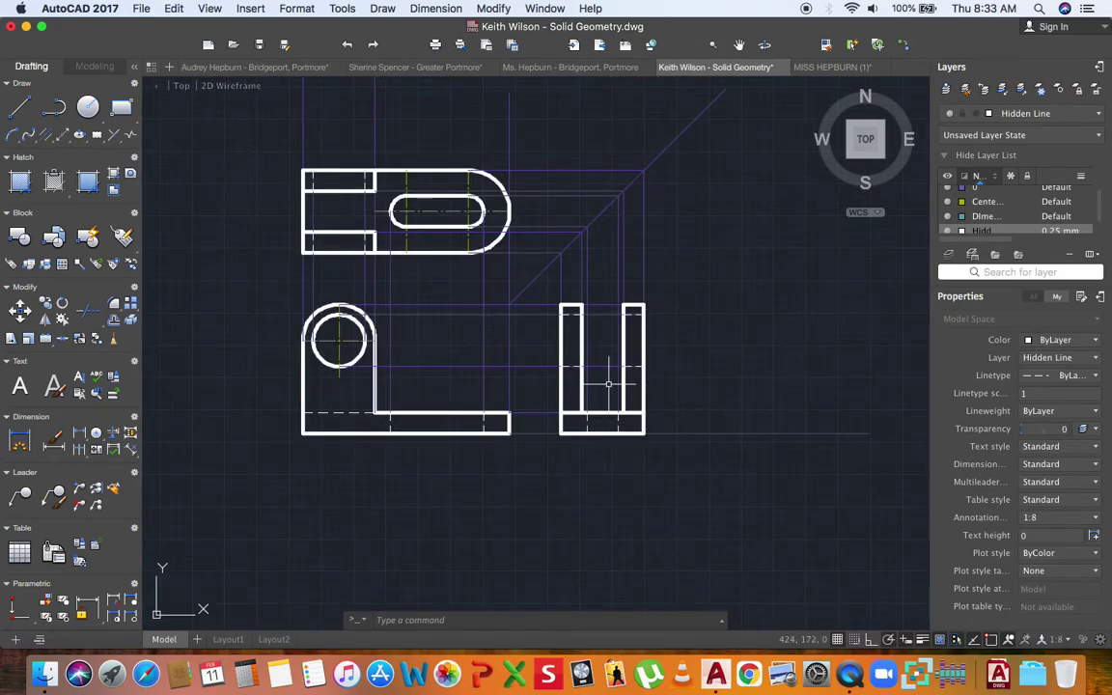
{"action": "scroll", "coordinate": [610, 384], "scroll_direction": "up", "scroll_amount": 3}
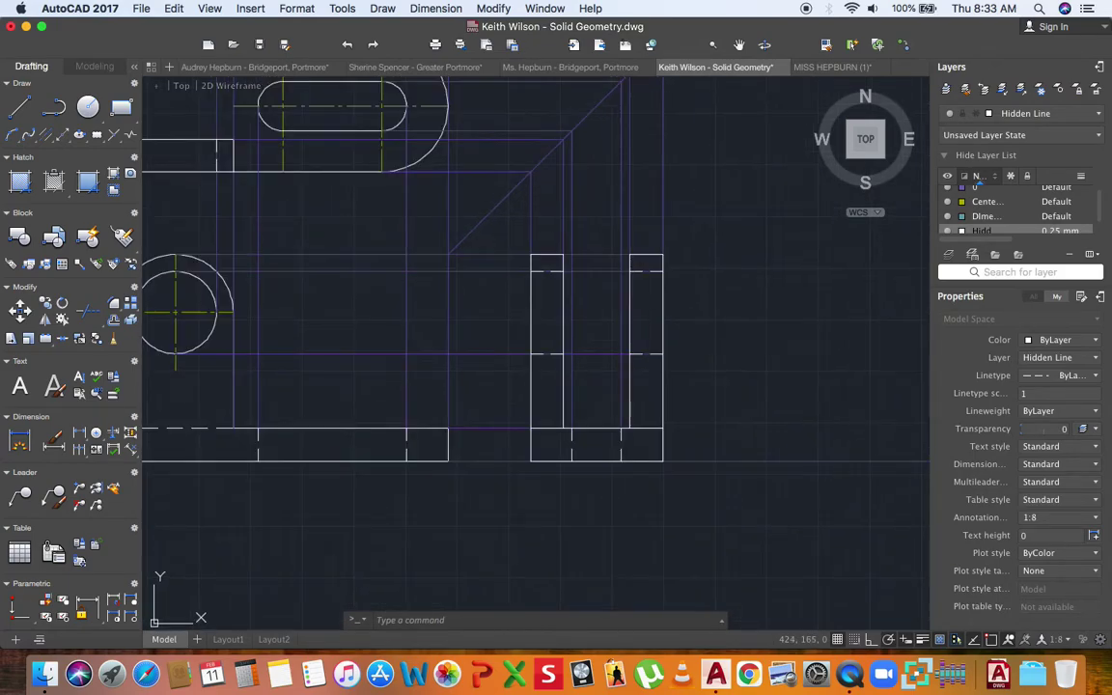
{"action": "scroll", "coordinate": [611, 412], "scroll_direction": "down", "scroll_amount": 3}
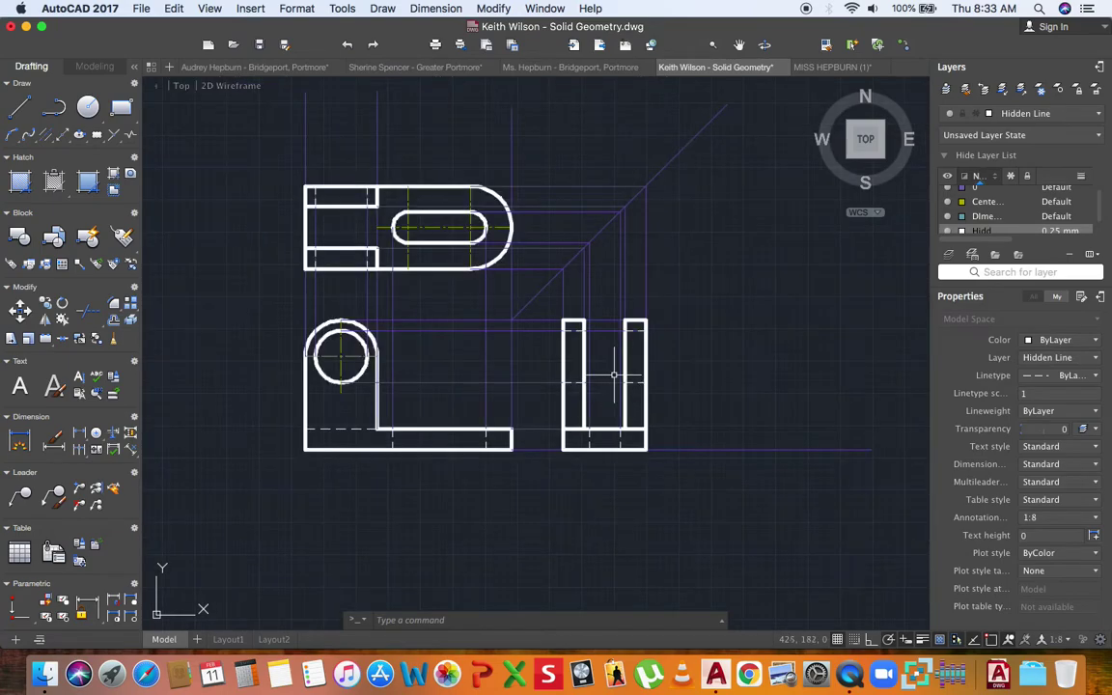
{"action": "middle_click_drag", "start_coordinate": [614, 374], "coordinate": [611, 370]}
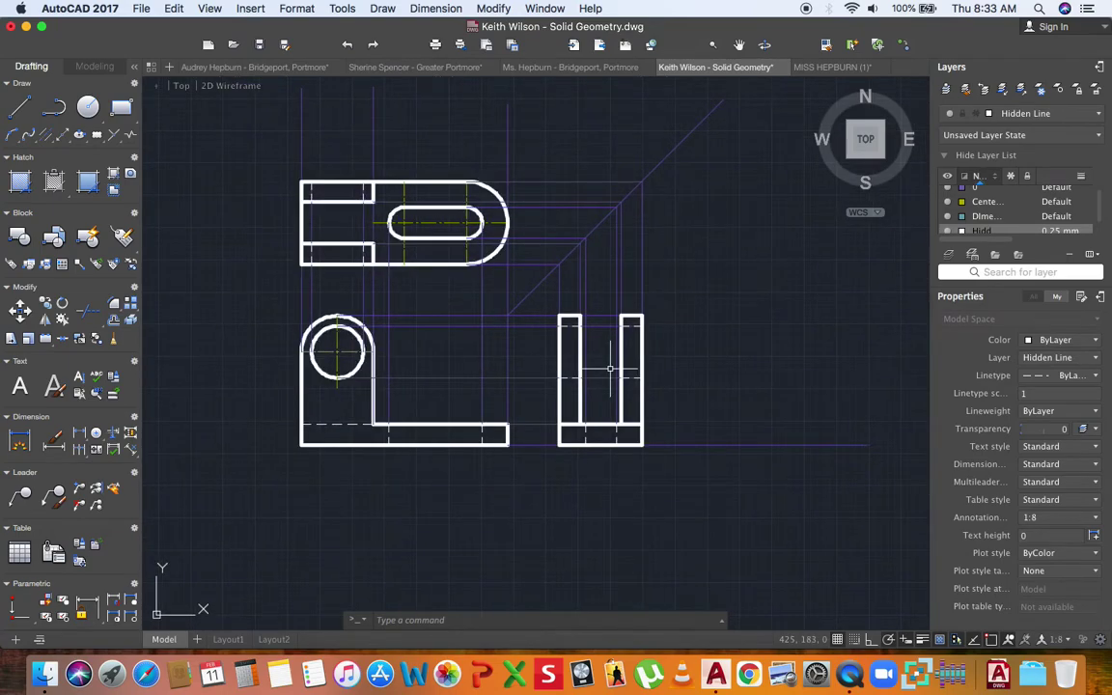
- On the Center Line layer, draw a vertical line from the midpoint of the side view's bottom edge up past the base
{"action": "left_click", "coordinate": [1051, 114]}
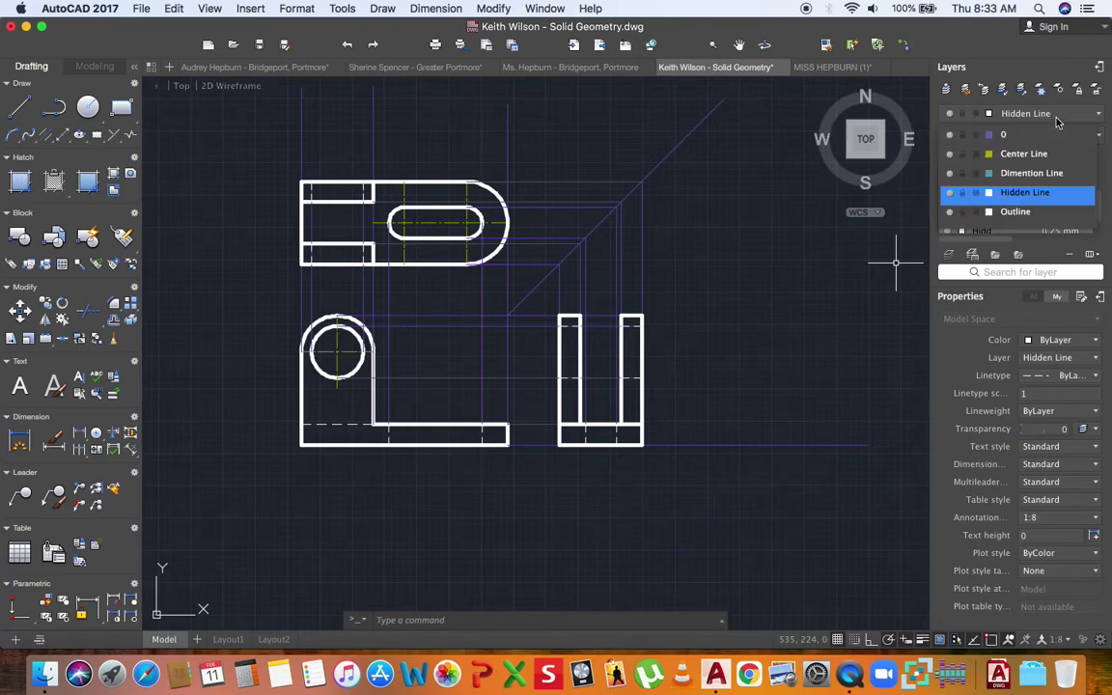
{"action": "left_click", "coordinate": [1023, 155]}
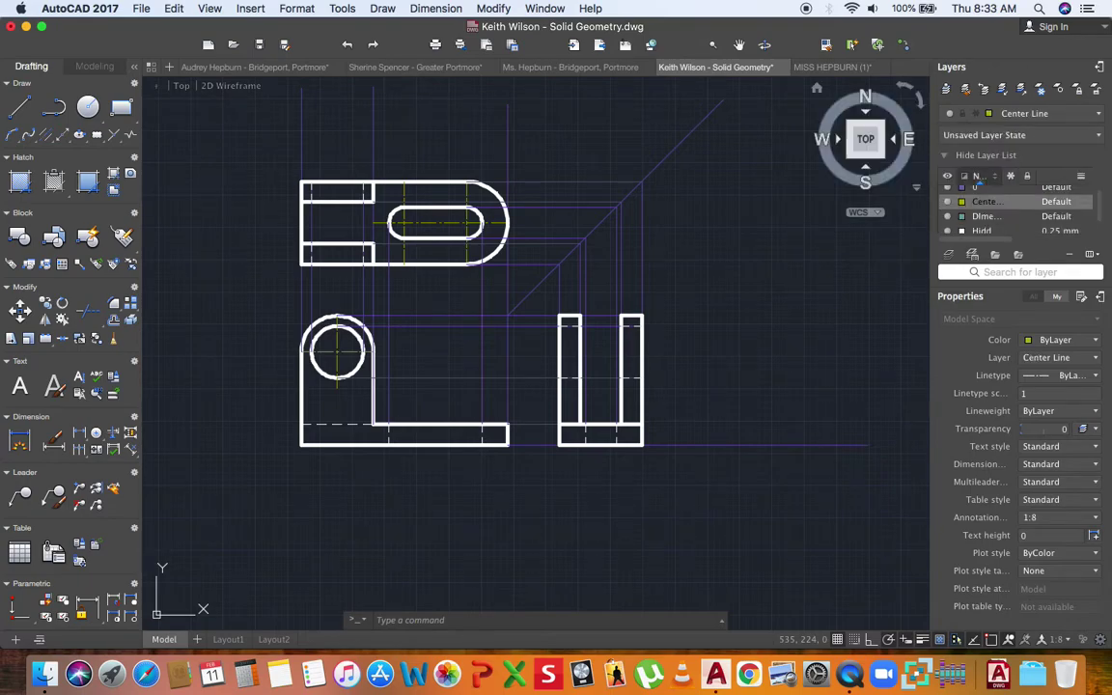
{"action": "left_click", "coordinate": [18, 109]}
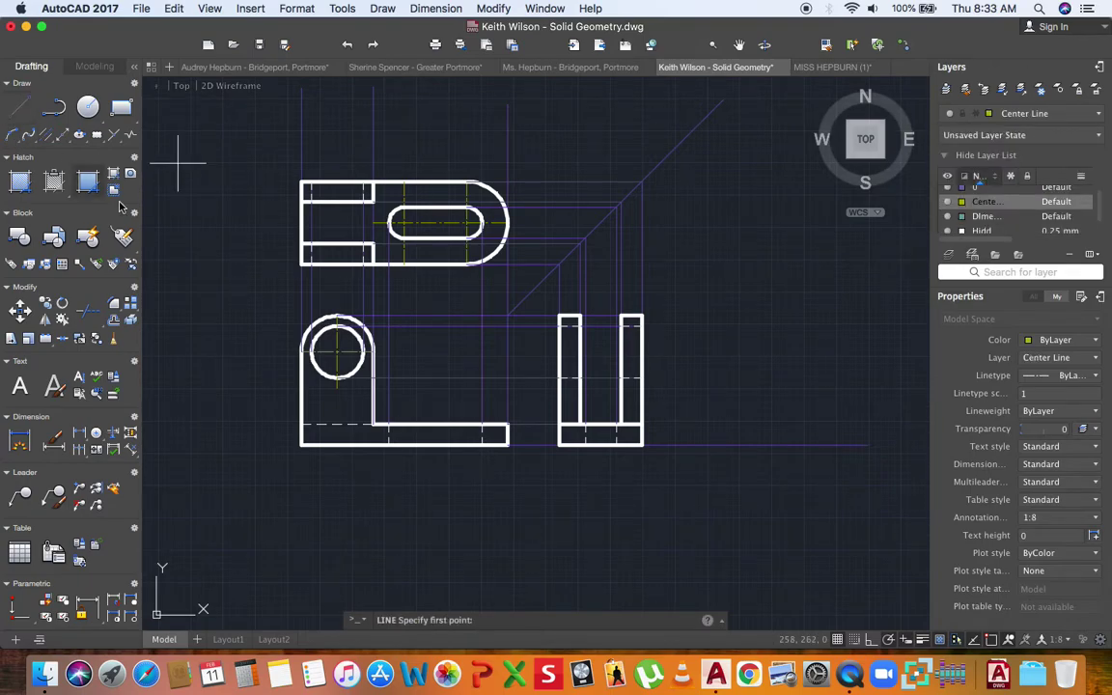
{"action": "scroll", "coordinate": [600, 446], "scroll_direction": "up", "scroll_amount": 3}
{"action": "left_click", "coordinate": [600, 447]}
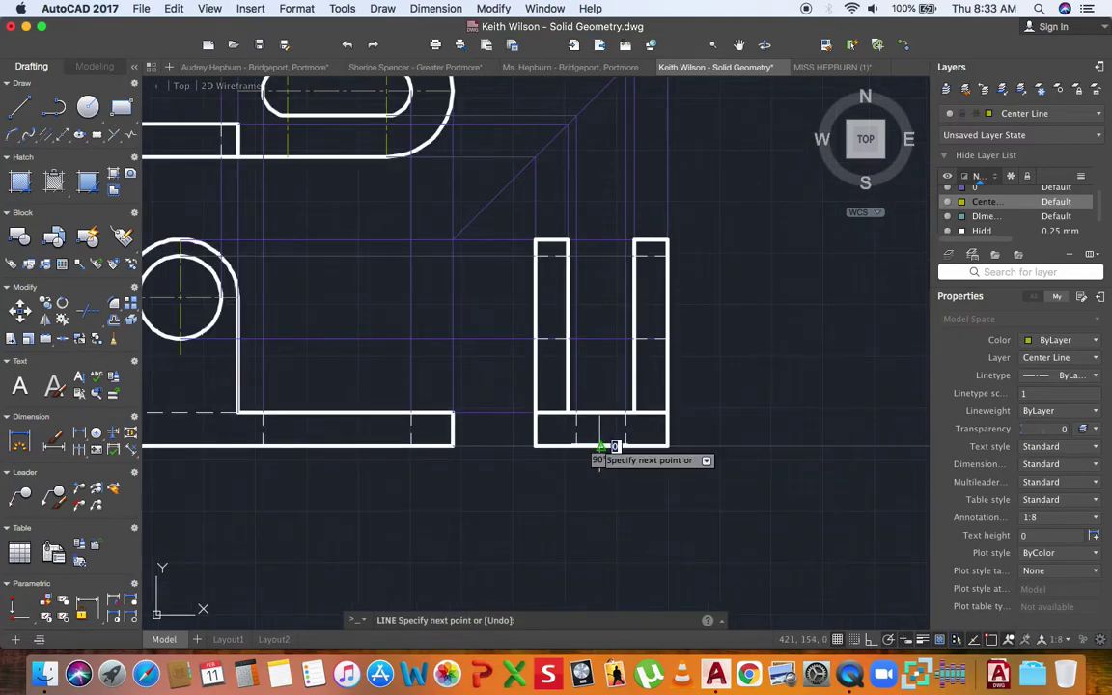
{"action": "left_click", "coordinate": [601, 369]}
{"action": "key", "text": "Return"}
- Stretch the slot centerline's lower end about 4 units below the base in the side view and shift the line slightly downward
{"action": "left_click", "coordinate": [600, 444]}
{"action": "left_click", "coordinate": [600, 446]}
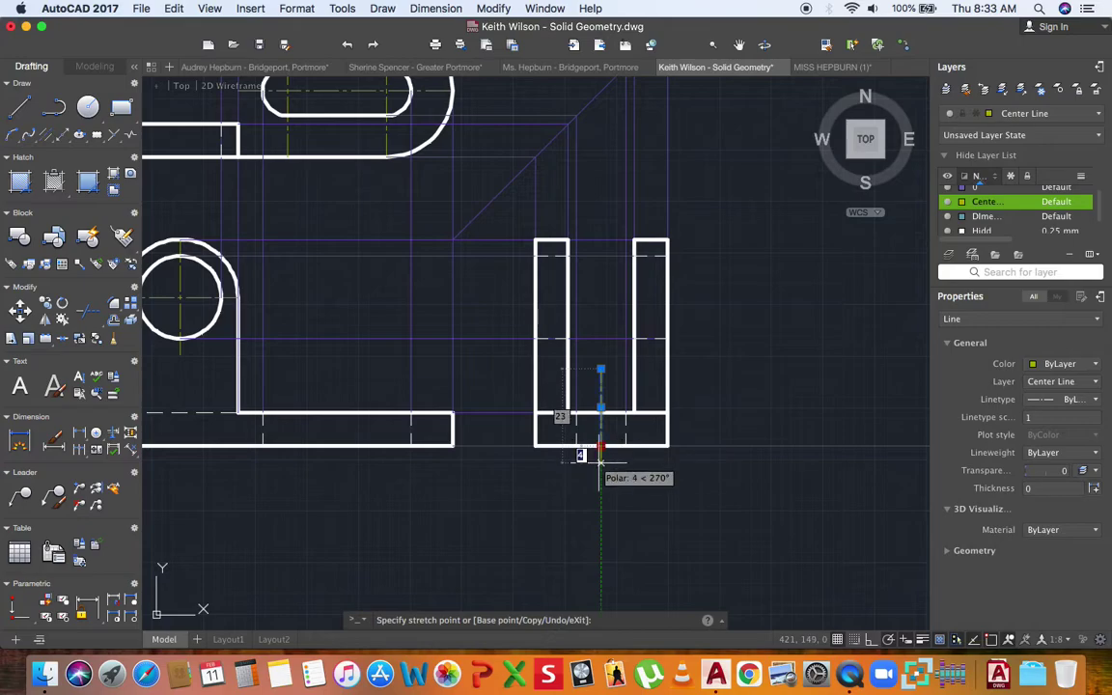
{"action": "left_click", "coordinate": [600, 463]}
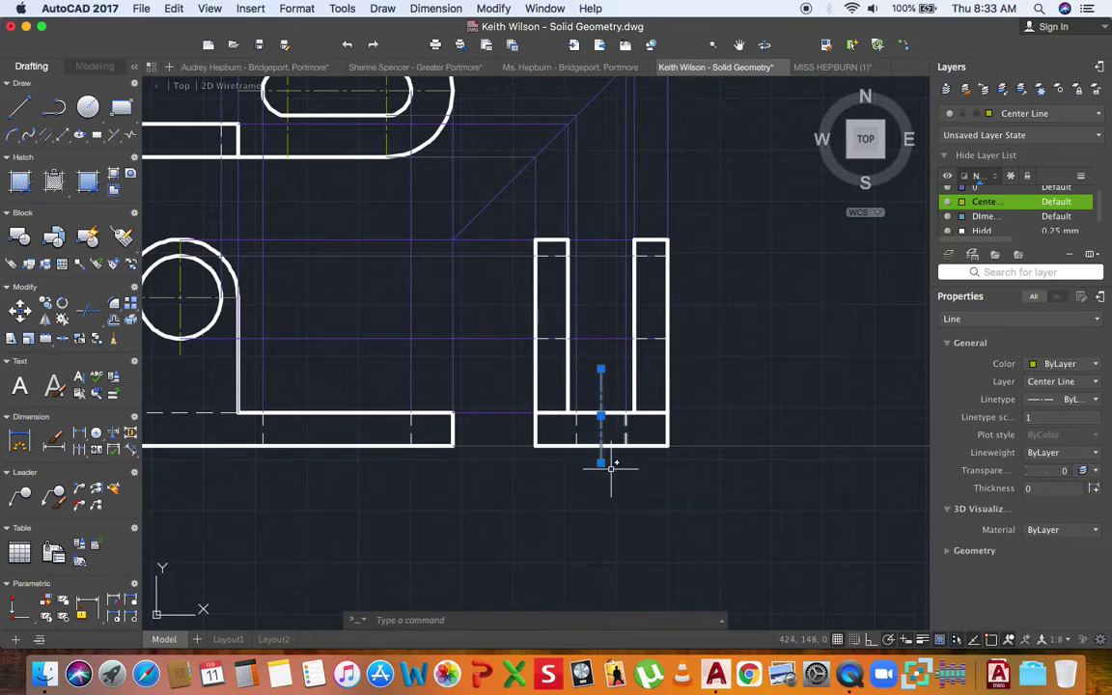
{"action": "left_click", "coordinate": [600, 416]}
{"action": "left_click", "coordinate": [601, 426]}
{"action": "key", "text": "Escape"}
{"action": "scroll", "coordinate": [654, 386], "scroll_direction": "down", "scroll_amount": 3}
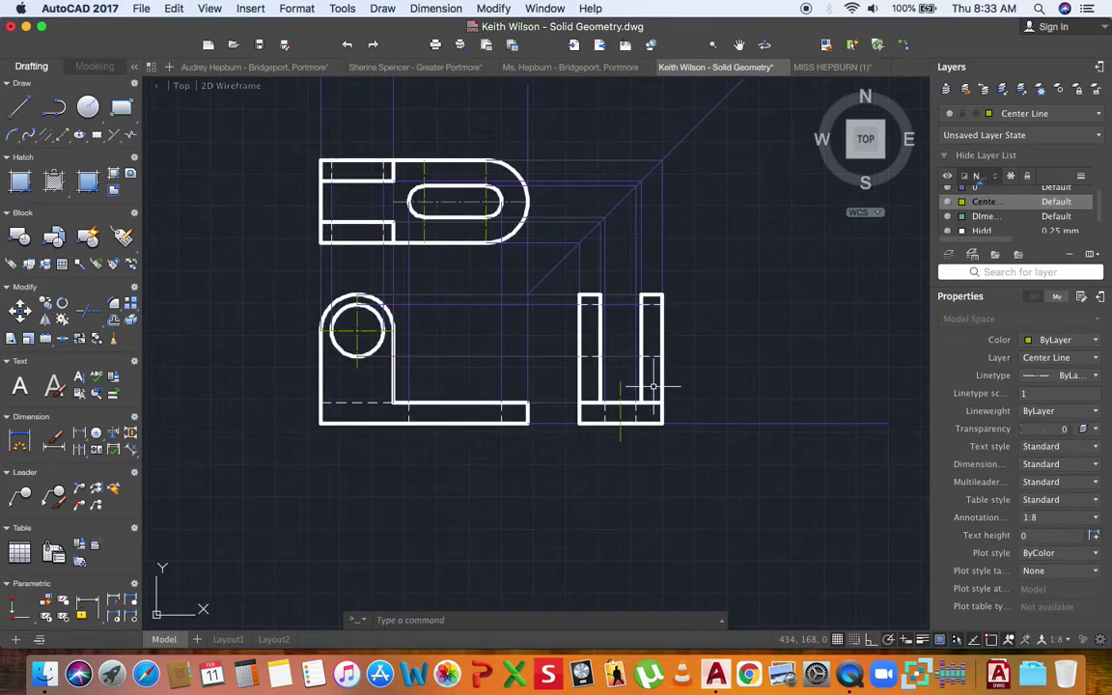
- Draw a horizontal centerline across the side view's left upright, level with the circular hole's center in the front view
{"action": "scroll", "coordinate": [521, 392], "scroll_direction": "up", "scroll_amount": 3}
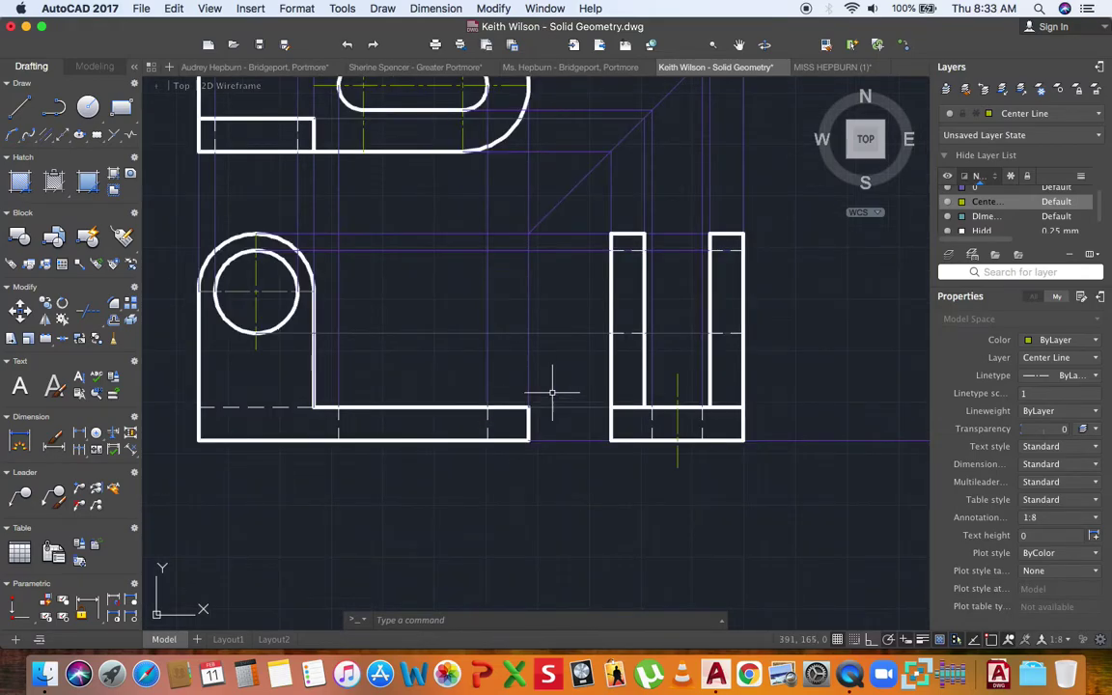
{"action": "scroll", "coordinate": [514, 395], "scroll_direction": "right", "scroll_amount": 2}
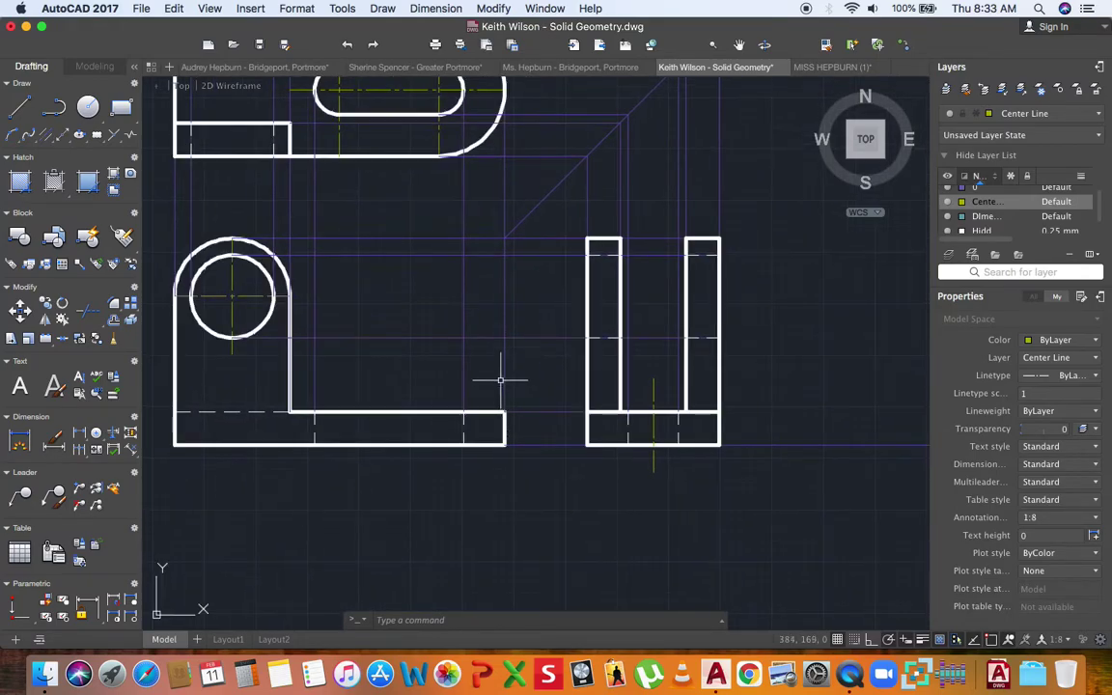
{"action": "left_click", "coordinate": [19, 106]}
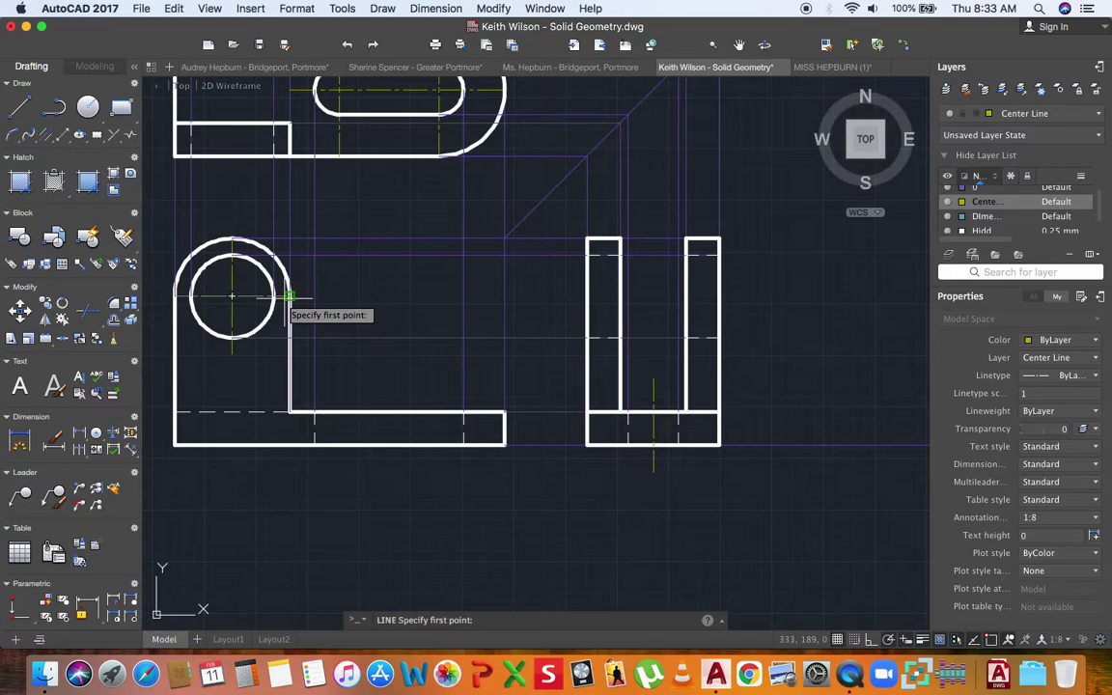
{"action": "left_click", "coordinate": [566, 295]}
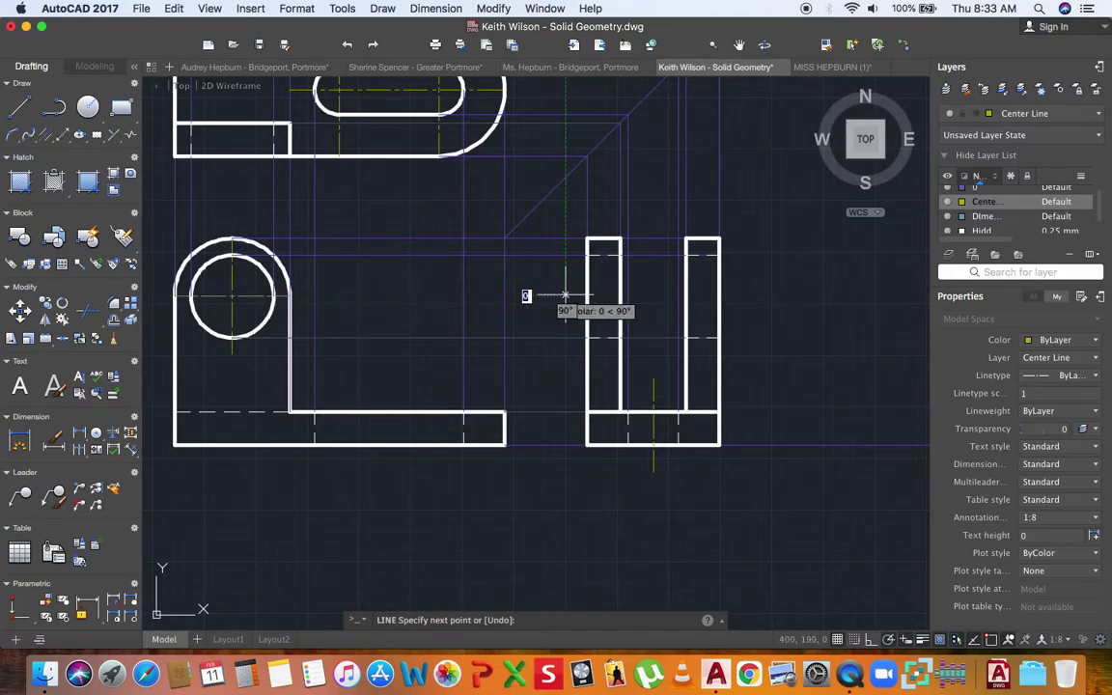
{"action": "key", "text": "Escape"}
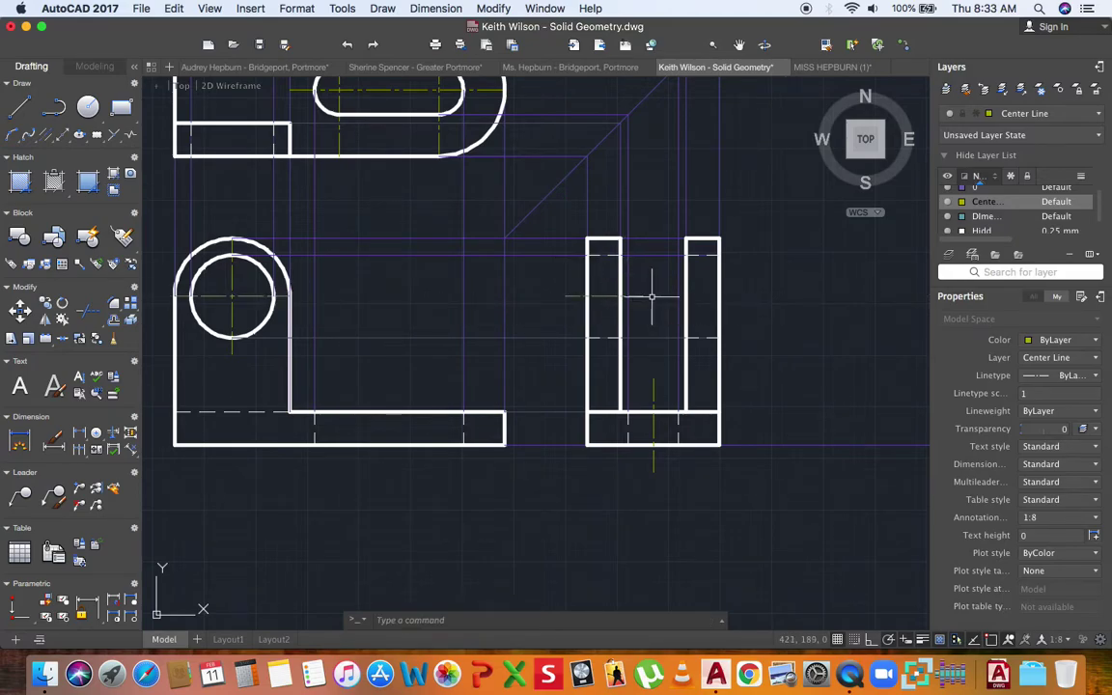
- Draw a horizontal centerline across the side view's right upright, level with the left upright's centerline
{"action": "scroll", "coordinate": [641, 295], "scroll_direction": "up", "scroll_amount": 2}
{"action": "key", "text": "space"}
{"action": "left_click", "coordinate": [641, 295]}
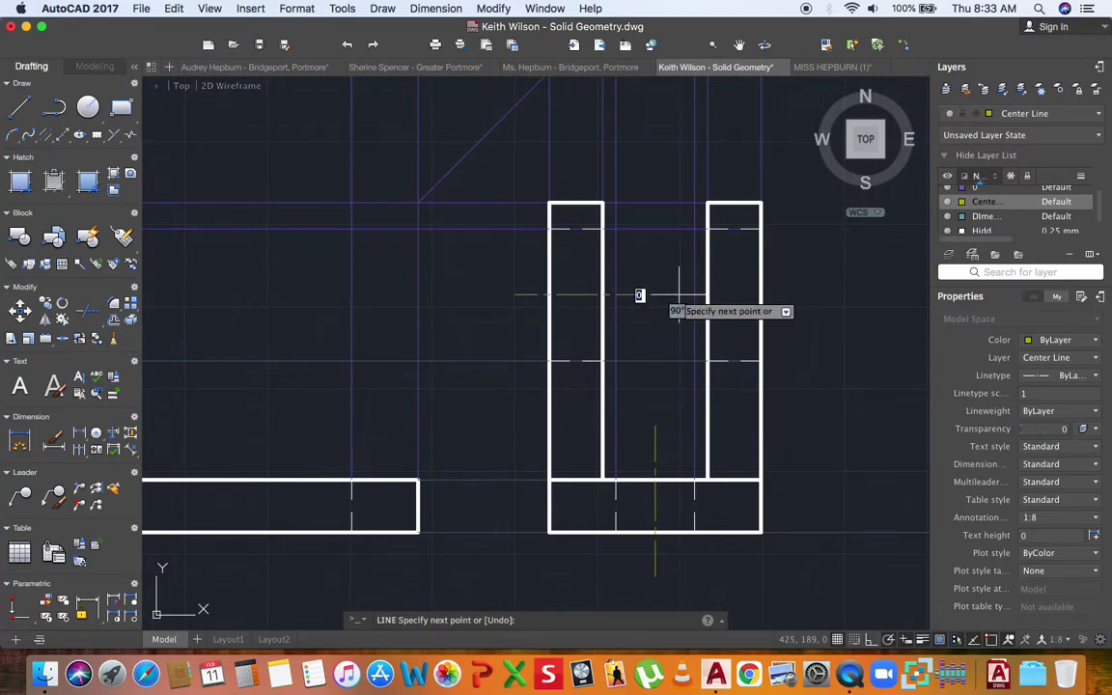
{"action": "key", "text": "Escape"}
{"action": "scroll", "coordinate": [770, 287], "scroll_direction": "down", "scroll_amount": 2}
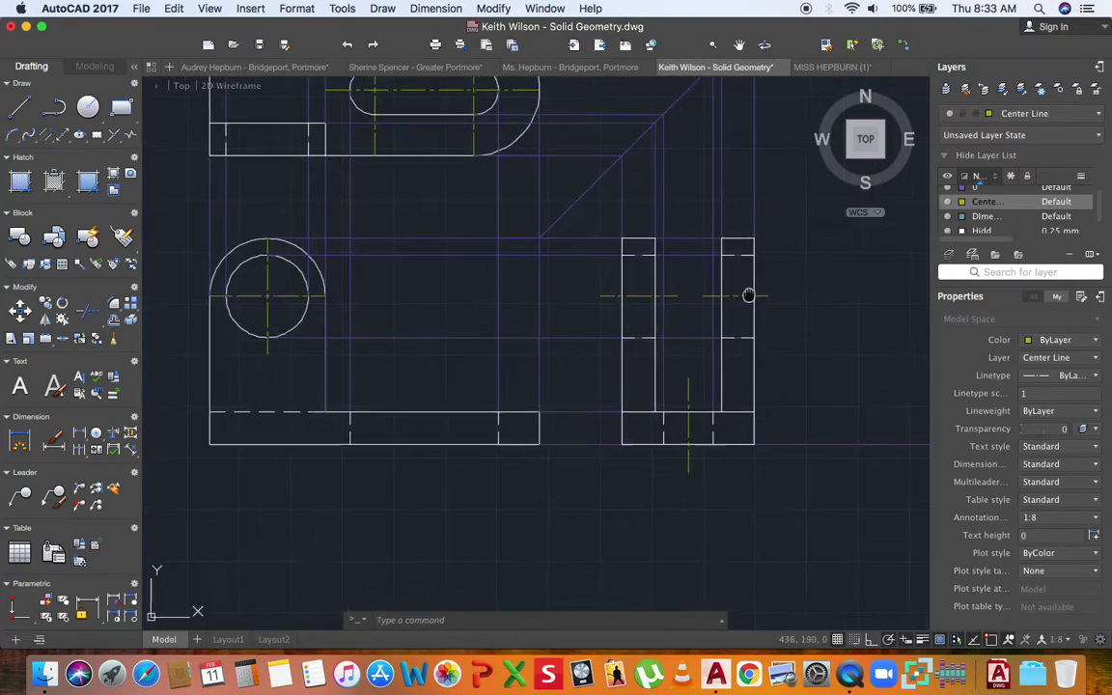
- Turn off layer 0 to hide the projection lines and make the DImention Line layer current
{"action": "scroll", "coordinate": [722, 323], "scroll_direction": "down", "scroll_amount": 2}
{"action": "scroll", "coordinate": [643, 345], "scroll_direction": "up", "scroll_amount": 1}
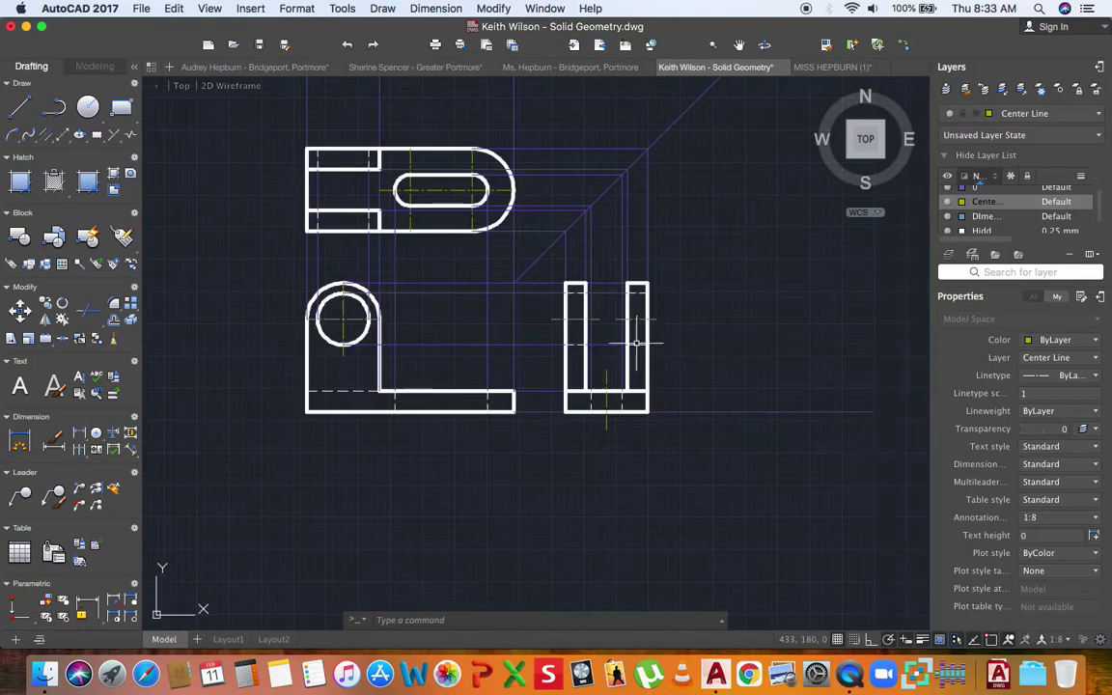
{"action": "scroll", "coordinate": [583, 296], "scroll_direction": "up", "scroll_amount": 1}
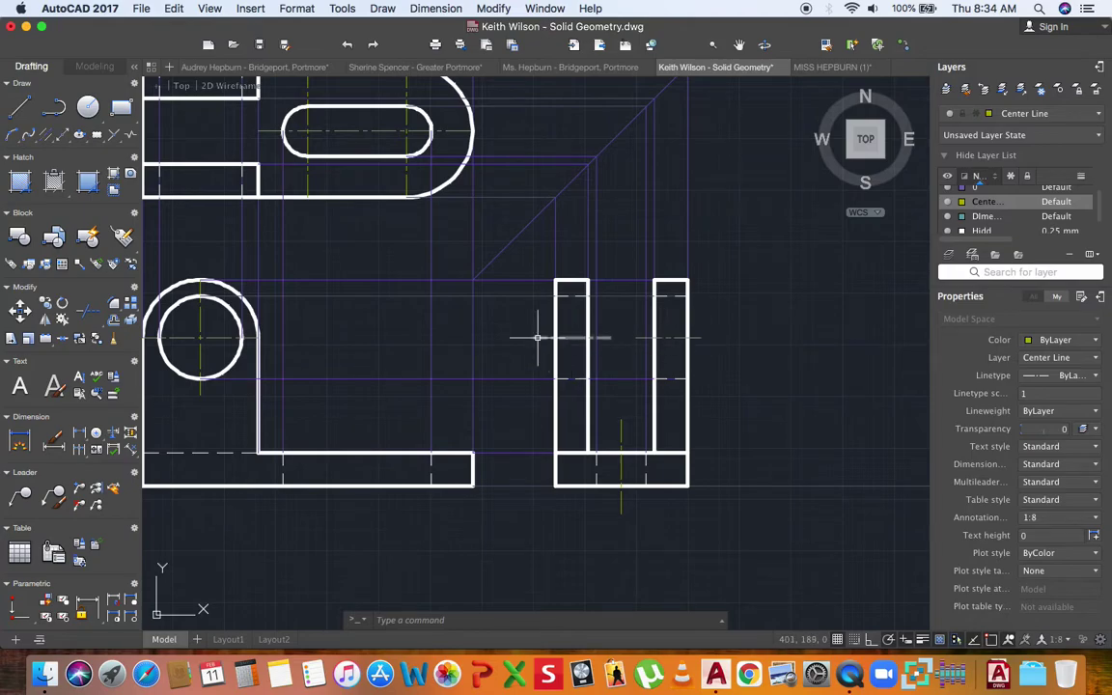
{"action": "scroll", "coordinate": [539, 338], "scroll_direction": "down", "scroll_amount": 3}
{"action": "middle_click_drag", "start_coordinate": [539, 338], "coordinate": [553, 347]}
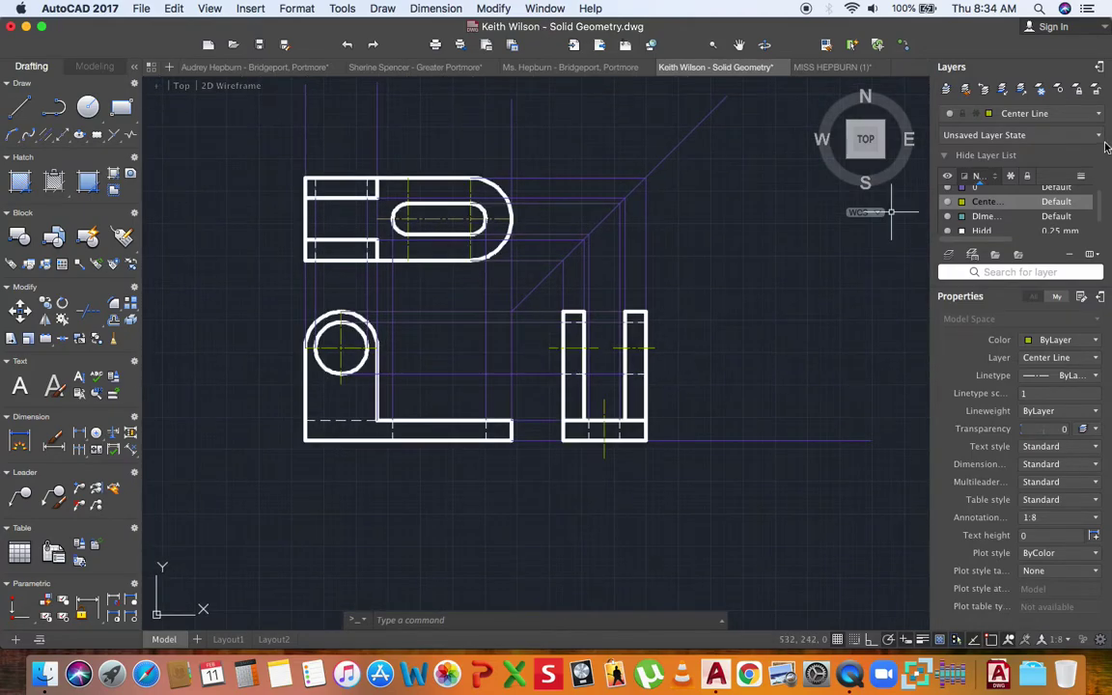
{"action": "left_click", "coordinate": [1045, 116]}
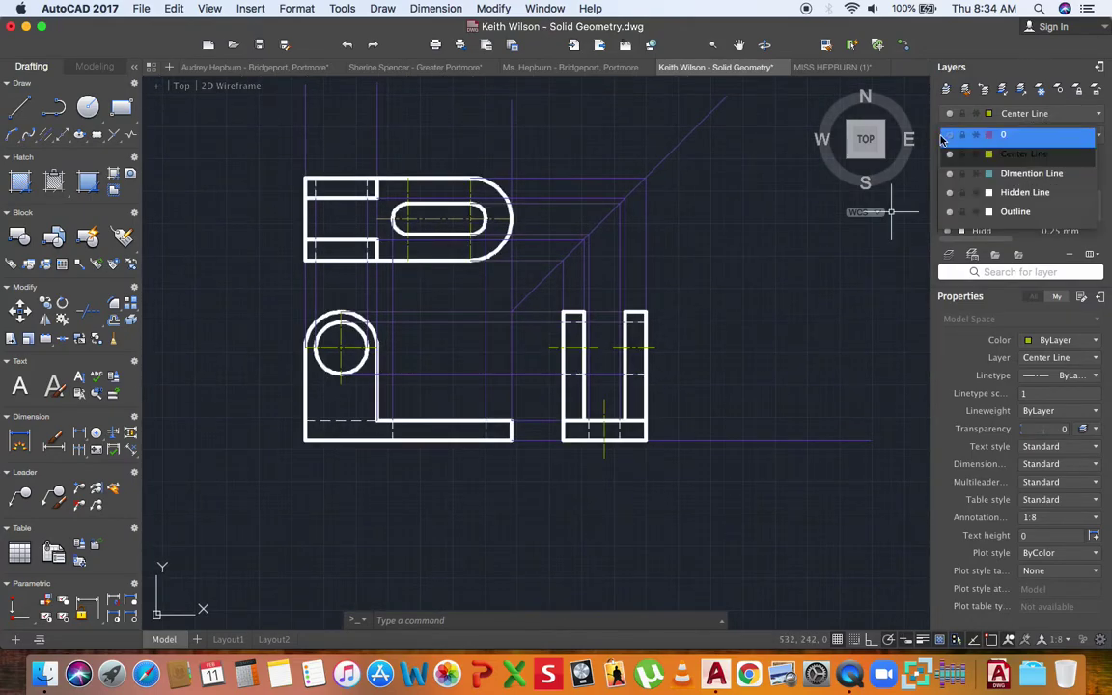
{"action": "left_click", "coordinate": [950, 136]}
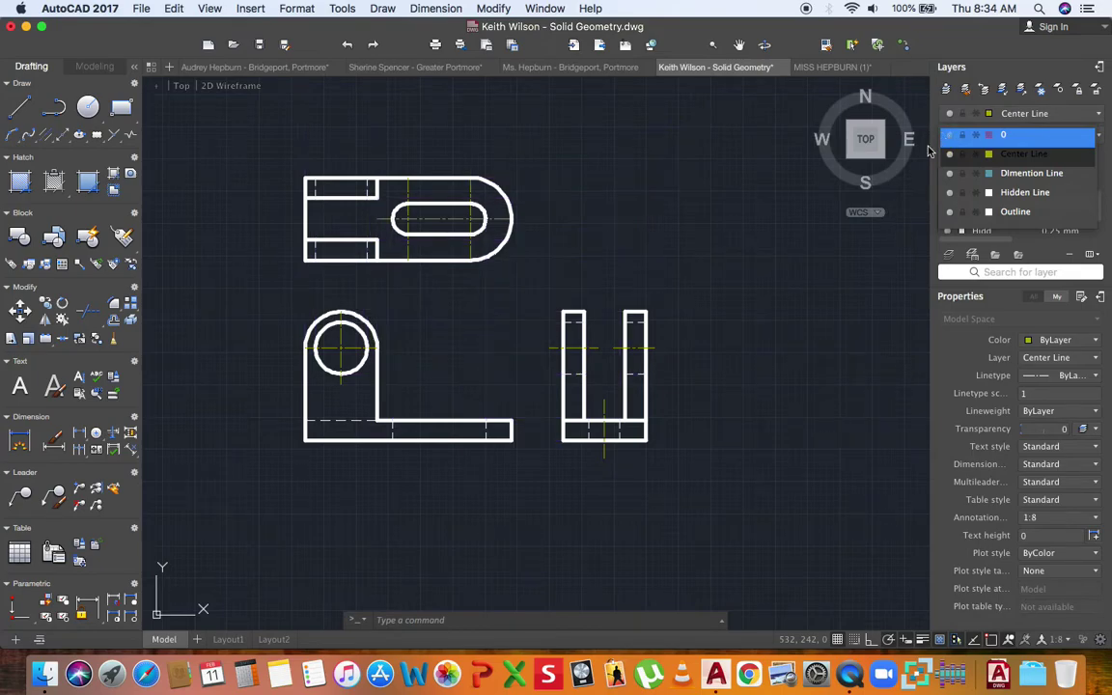
{"action": "left_click", "coordinate": [773, 245]}
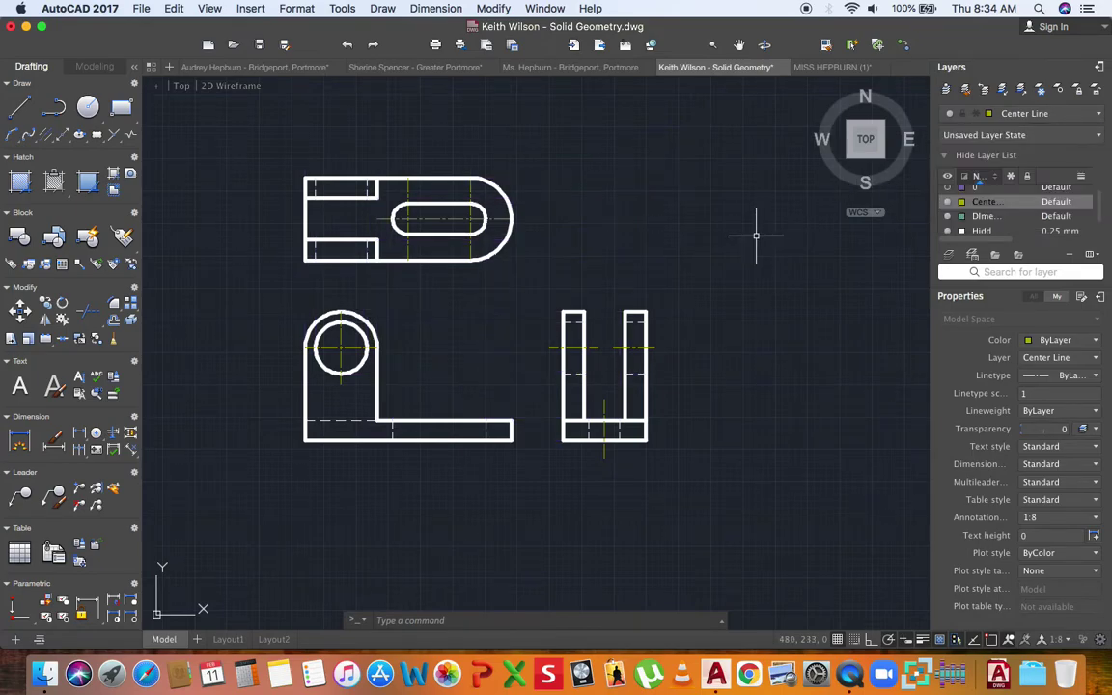
{"action": "left_click", "coordinate": [1059, 119]}
{"action": "left_click", "coordinate": [978, 178]}
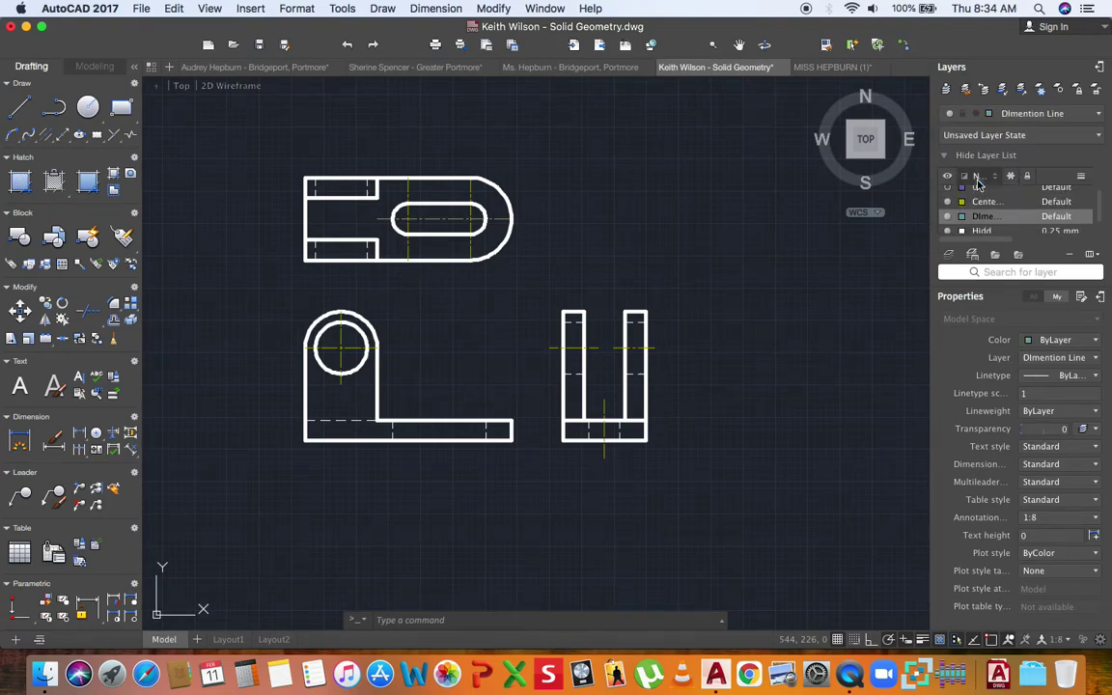
{"action": "left_click", "coordinate": [79, 435]}
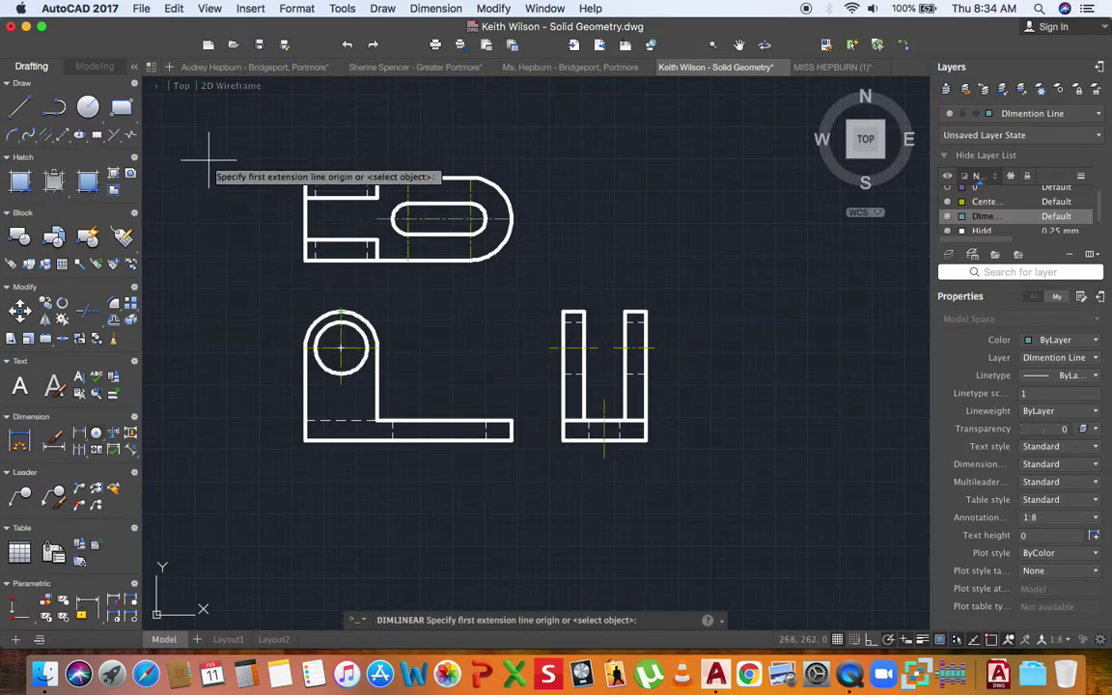
{"action": "left_click", "coordinate": [647, 441]}
{"action": "left_click", "coordinate": [647, 422]}
{"action": "scroll", "coordinate": [660, 422], "scroll_direction": "up", "scroll_amount": 2}
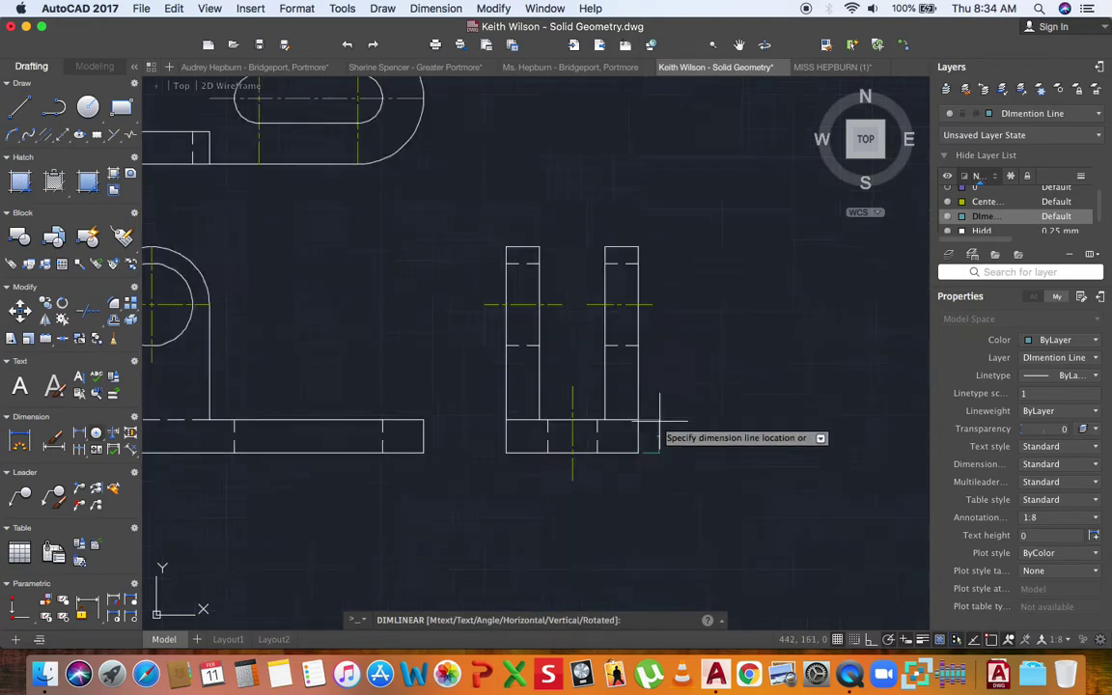
{"action": "scroll", "coordinate": [661, 422], "scroll_direction": "up", "scroll_amount": 8}
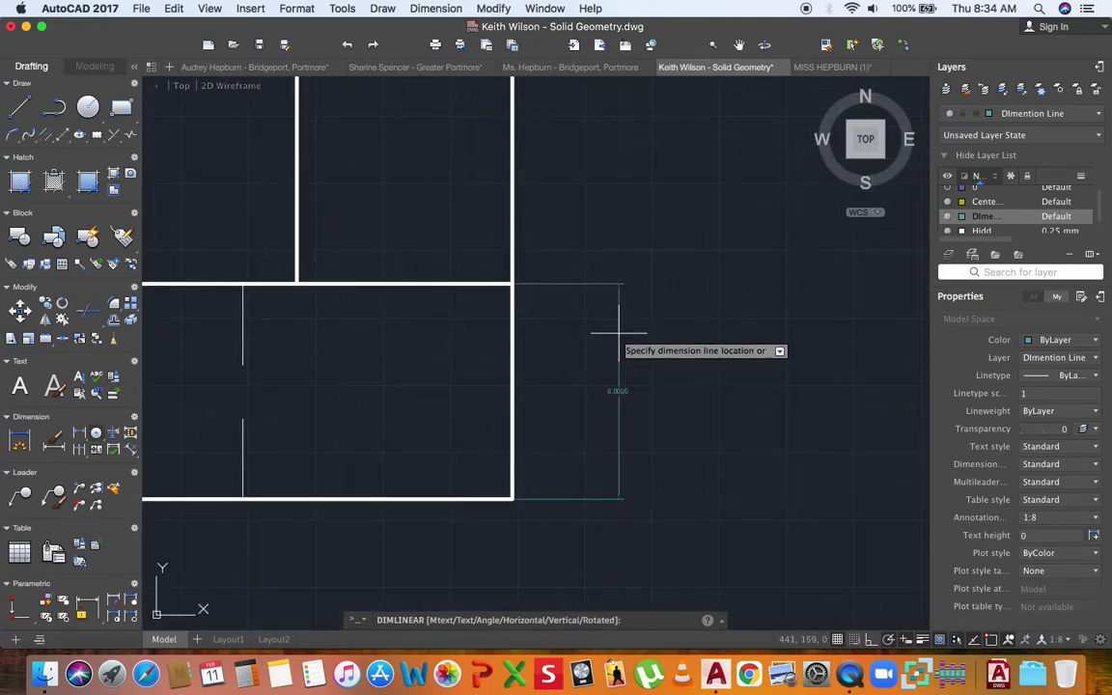
{"action": "scroll", "coordinate": [619, 333], "scroll_direction": "down", "scroll_amount": 8}
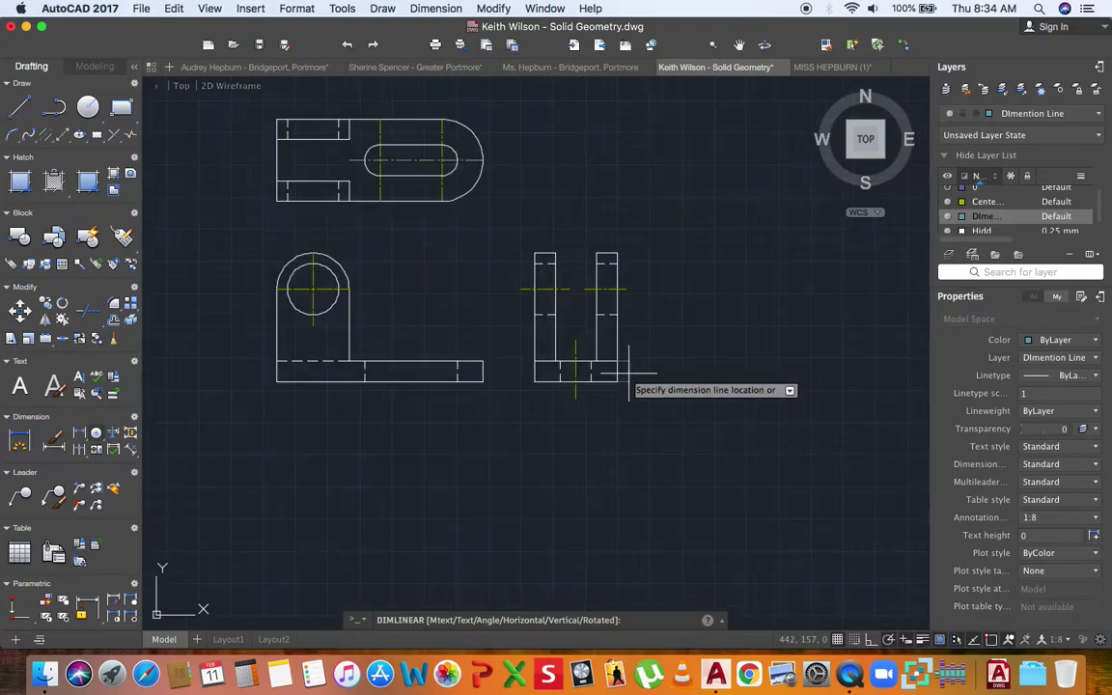
{"action": "key", "text": "Escape"}
- Add a linear dimension for the front view's overall base length, placed about 8 units below the bottom edge
{"action": "key", "text": "Return"}
{"action": "left_click", "coordinate": [277, 381]}
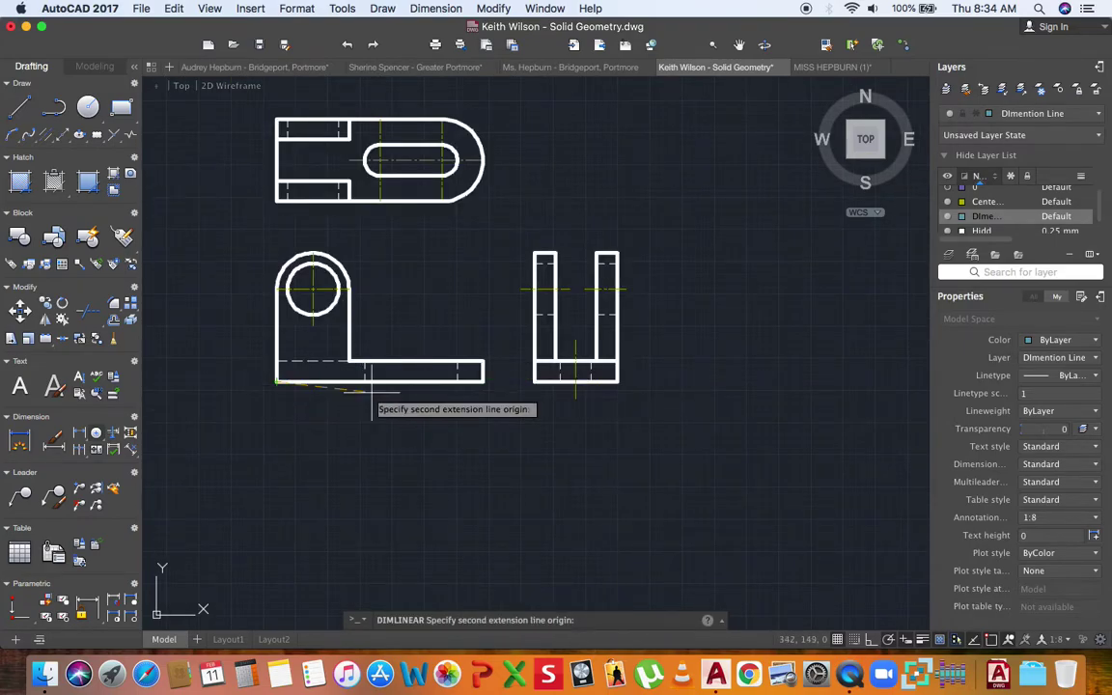
{"action": "left_click", "coordinate": [483, 381]}
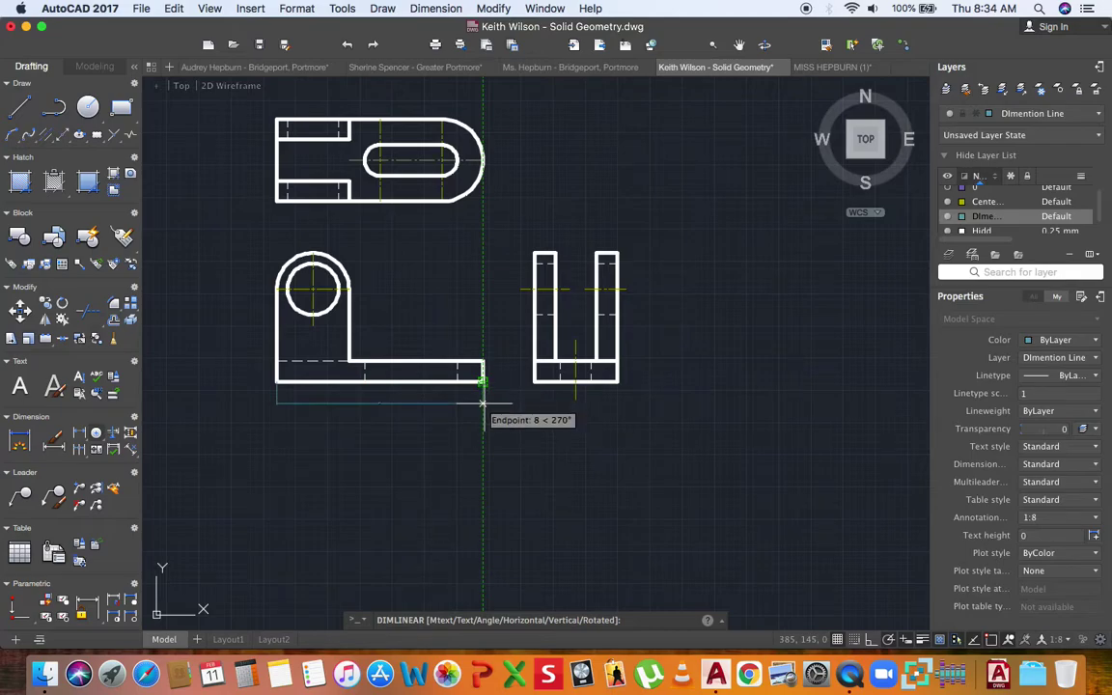
{"action": "left_click", "coordinate": [365, 397]}
{"action": "scroll", "coordinate": [408, 408], "scroll_direction": "up", "scroll_amount": 6}
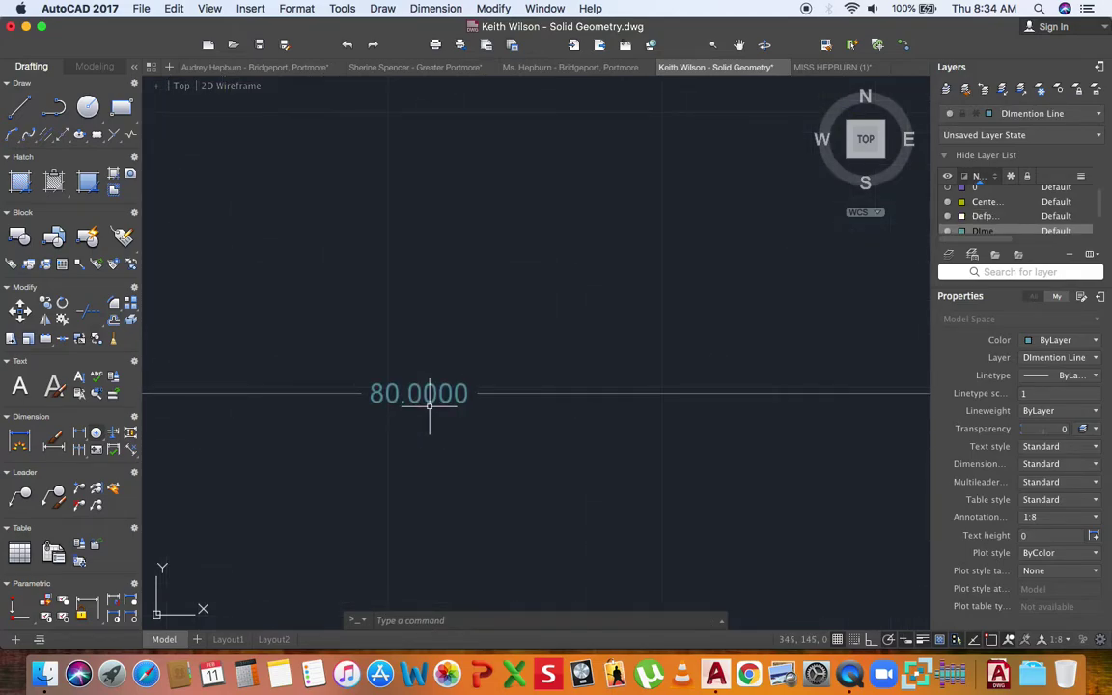
- Modify the Standard dimension style to use a text height of 4
{"action": "scroll", "coordinate": [425, 404], "scroll_direction": "down", "scroll_amount": 8}
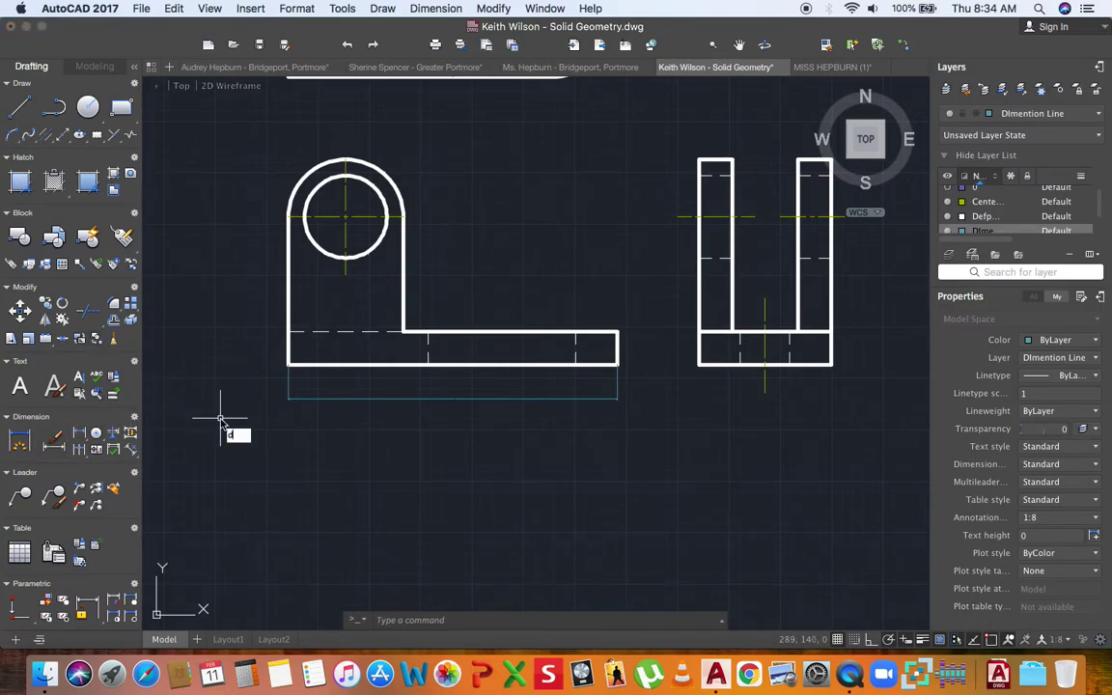
{"action": "type", "text": "ims"}
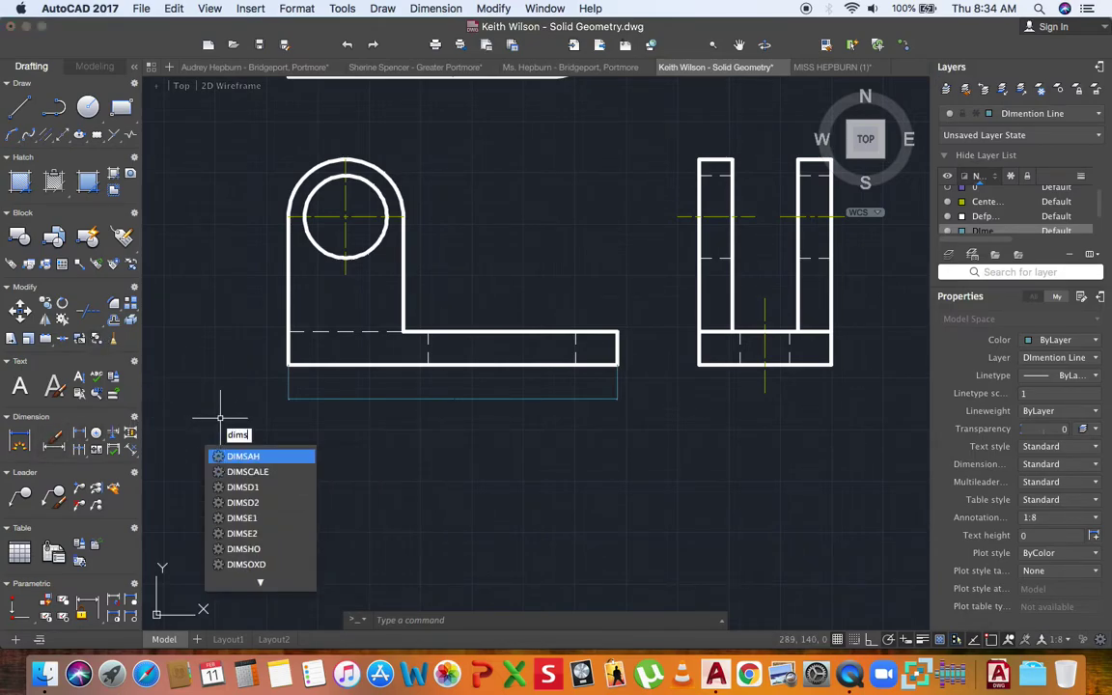
{"action": "type", "text": "tyle"}
{"action": "key", "text": "Return"}
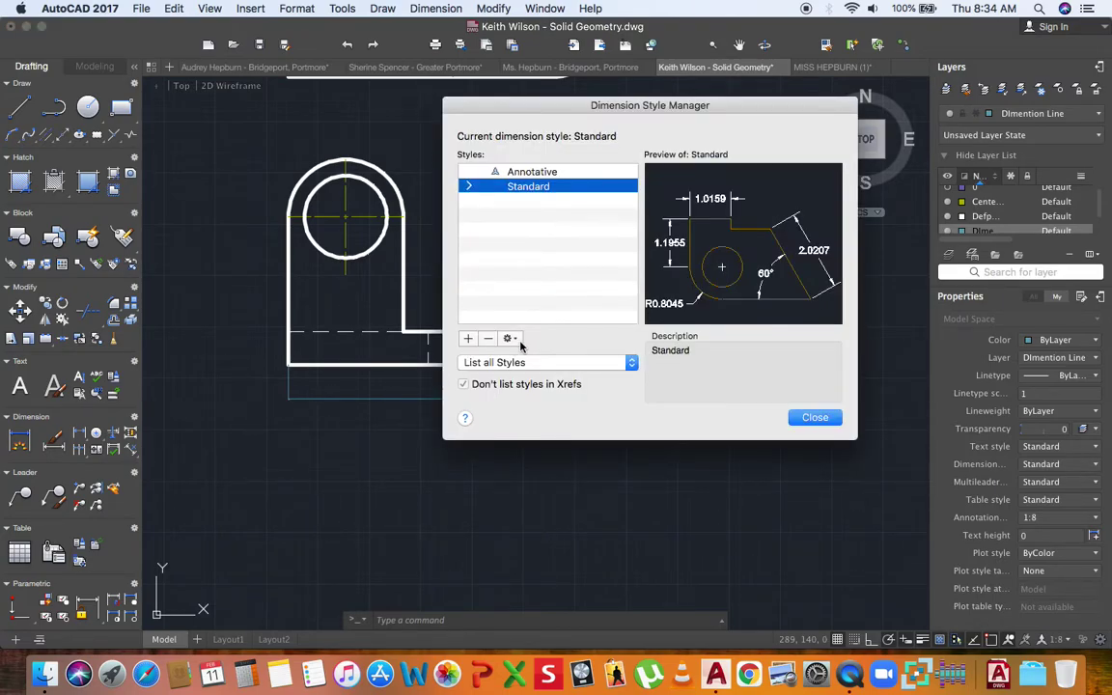
{"action": "left_click", "coordinate": [514, 339]}
{"action": "left_click", "coordinate": [531, 374]}
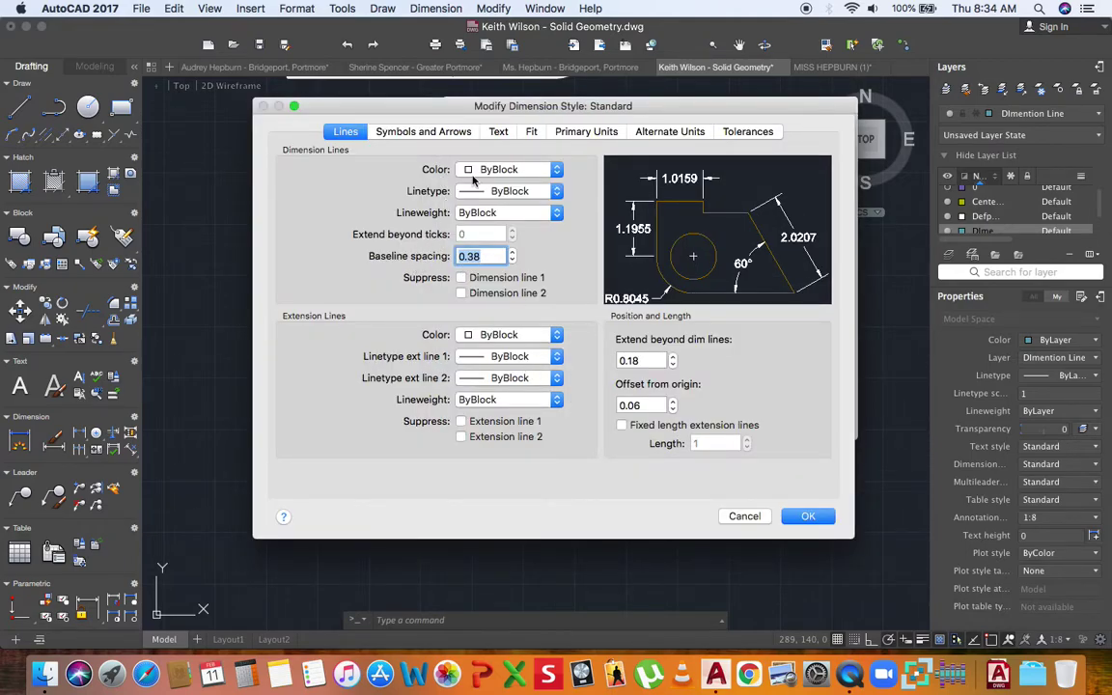
{"action": "left_click", "coordinate": [499, 132]}
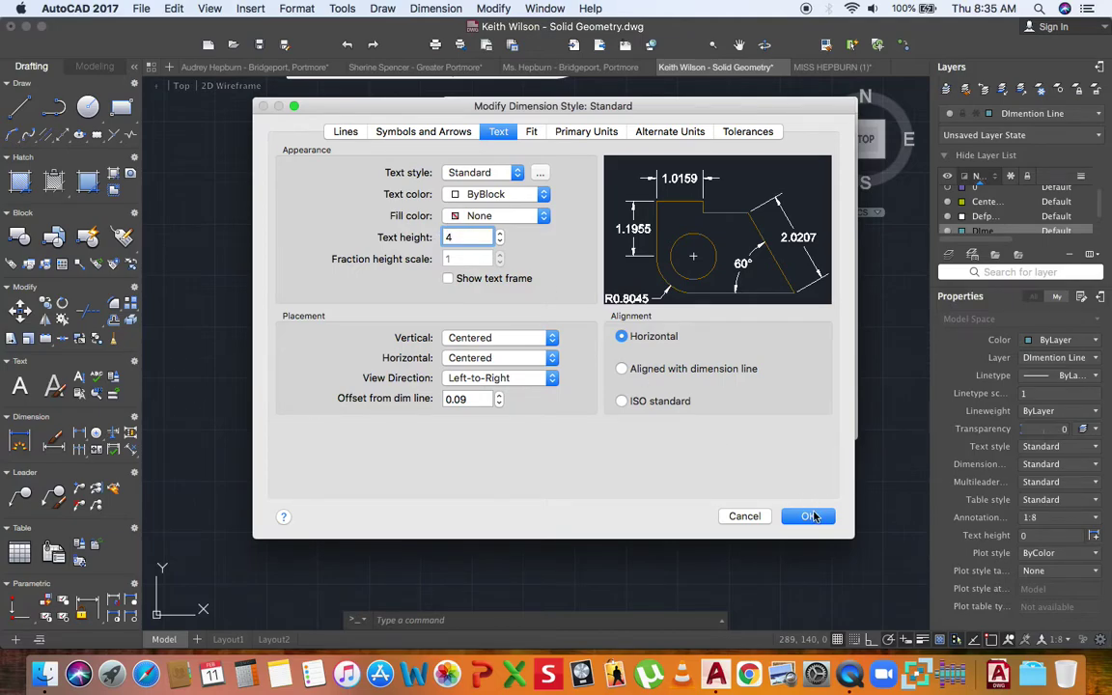
{"action": "left_click", "coordinate": [814, 516]}
{"action": "left_click", "coordinate": [812, 417]}
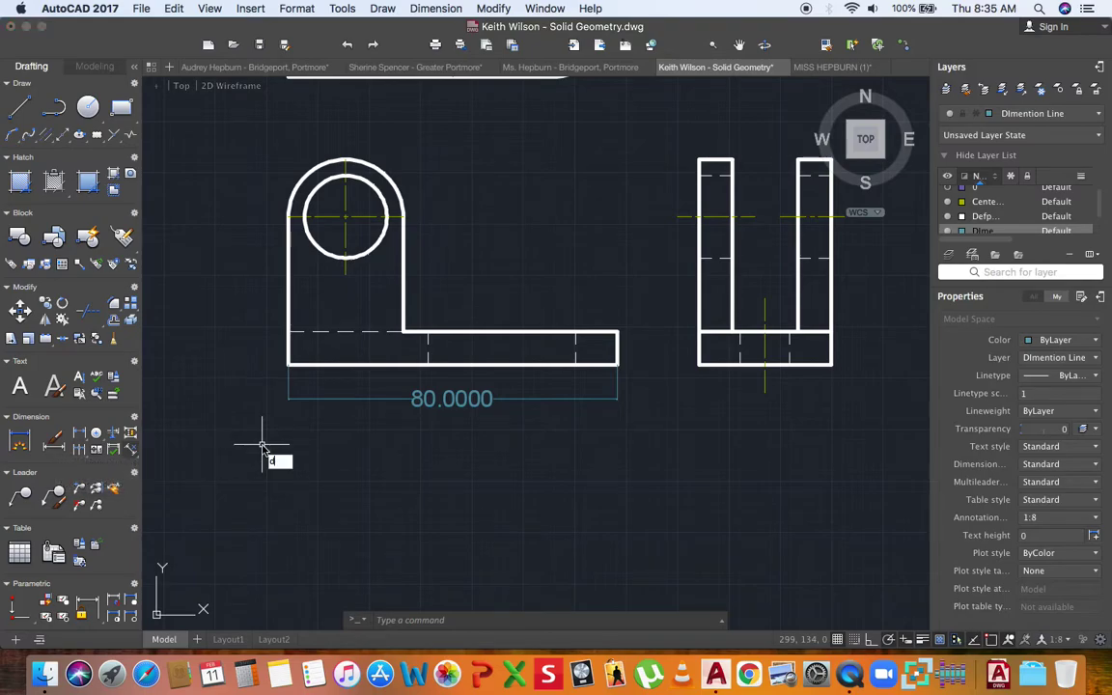
- Modify the Standard dimension style with a text height of 2.5 and an arrow size of 2
{"action": "type", "text": "imstyle"}
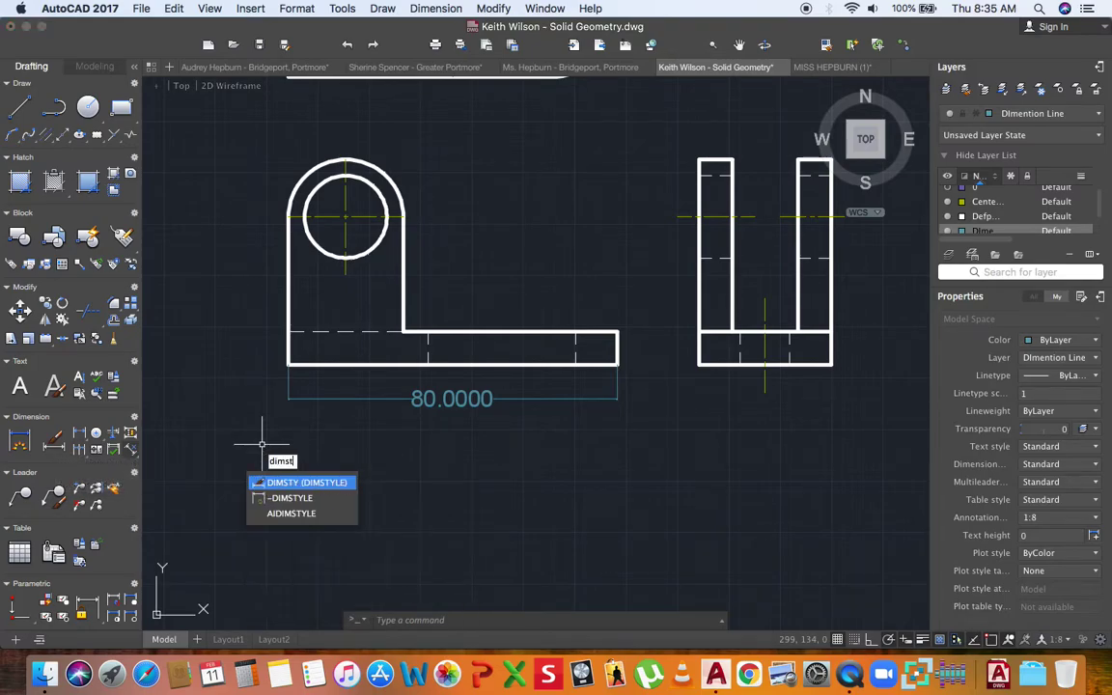
{"action": "key", "text": "Return"}
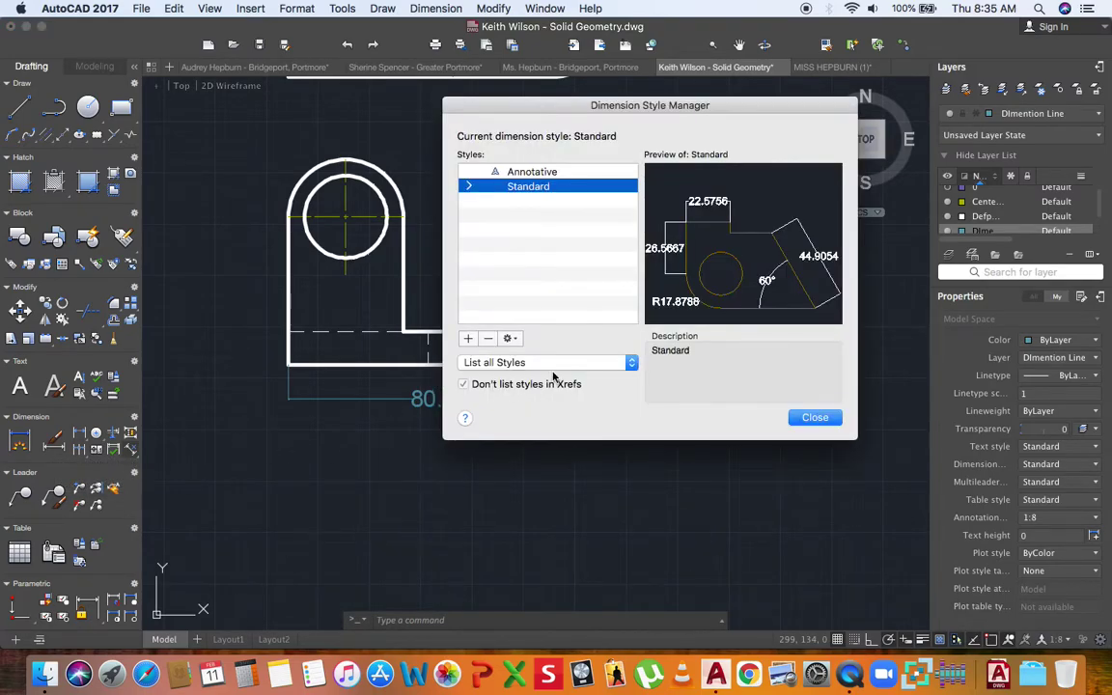
{"action": "left_click", "coordinate": [512, 339]}
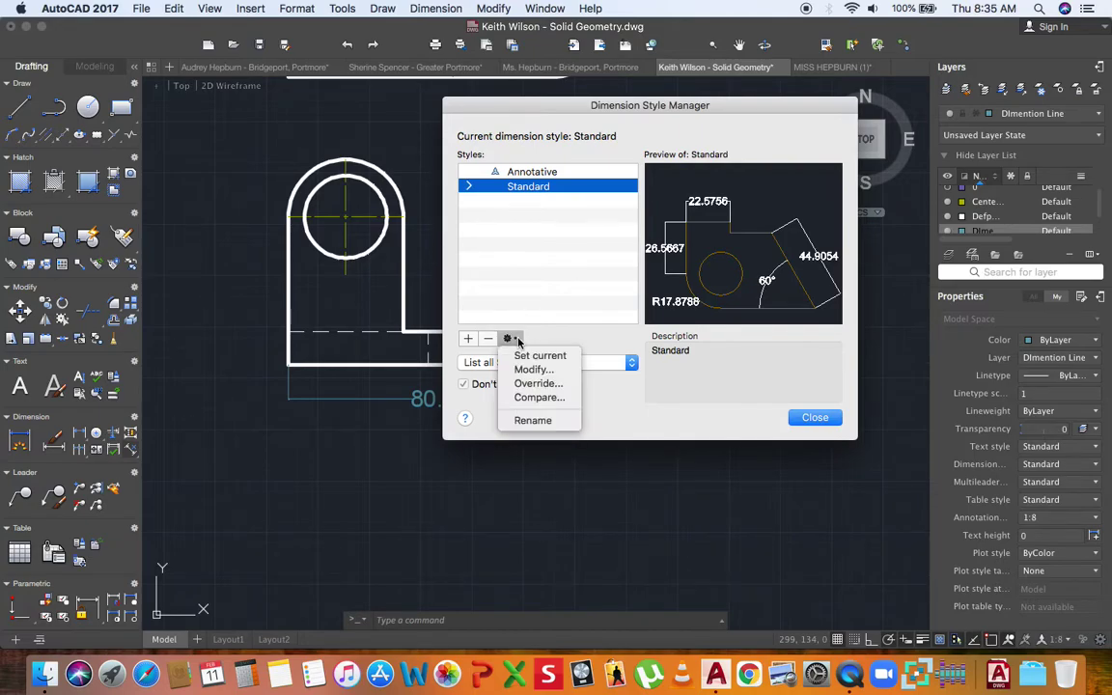
{"action": "left_click", "coordinate": [570, 370]}
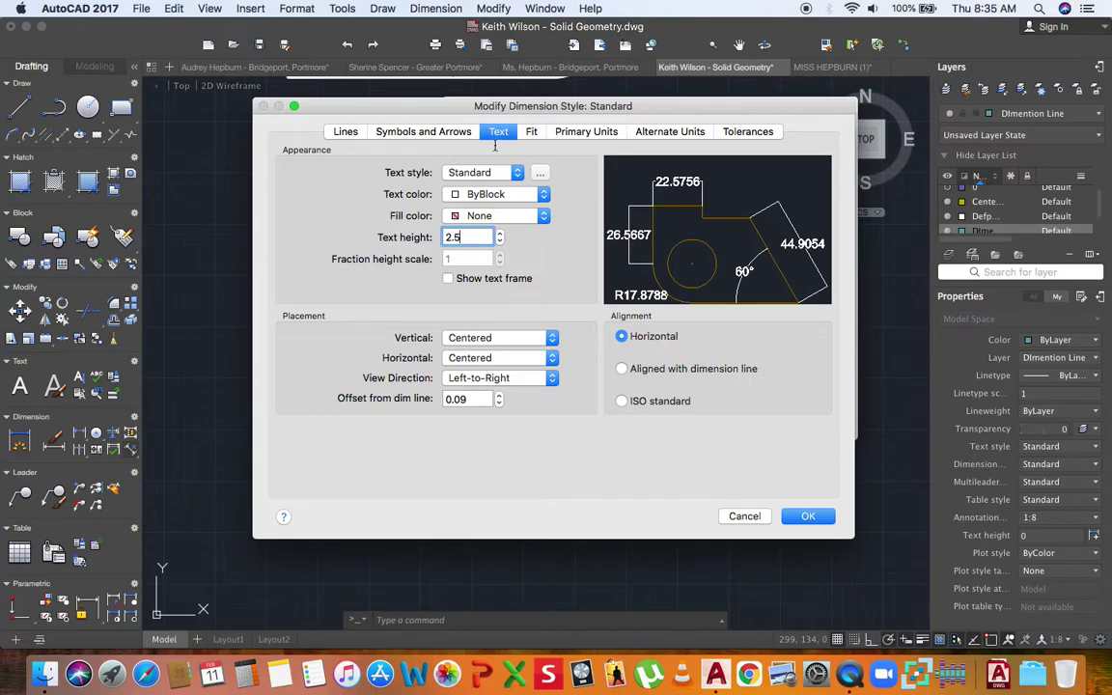
{"action": "left_click", "coordinate": [461, 133]}
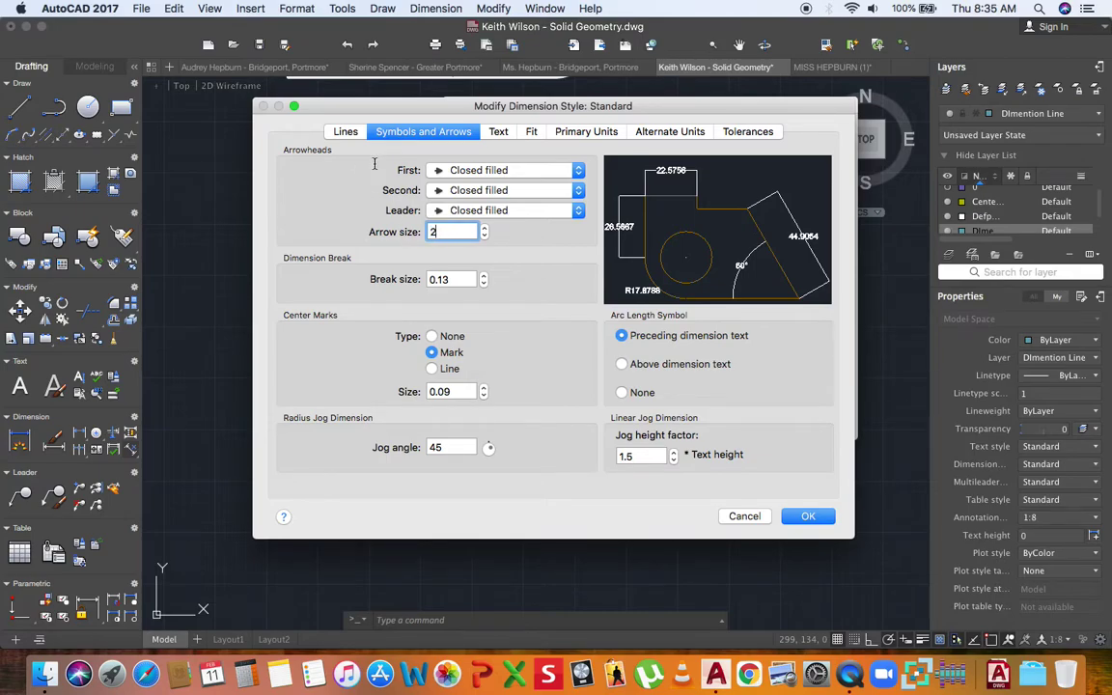
- Set the style's extension line offset from origin to 2 and its linear dimension precision to 0
{"action": "left_click", "coordinate": [346, 132]}
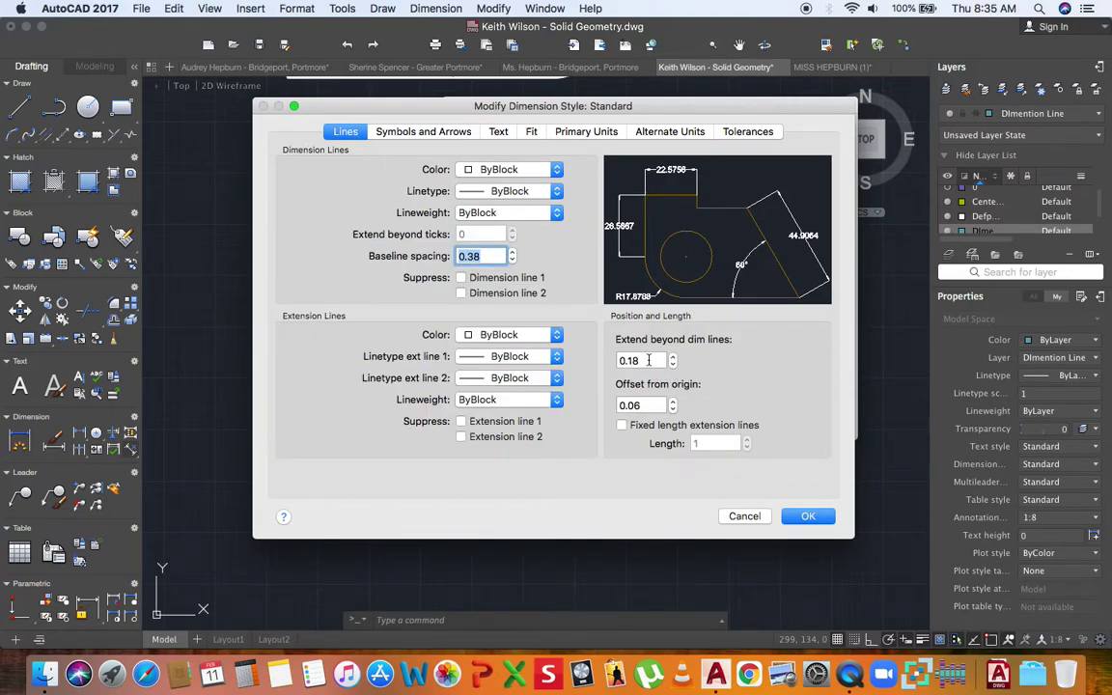
{"action": "left_click", "coordinate": [647, 404]}
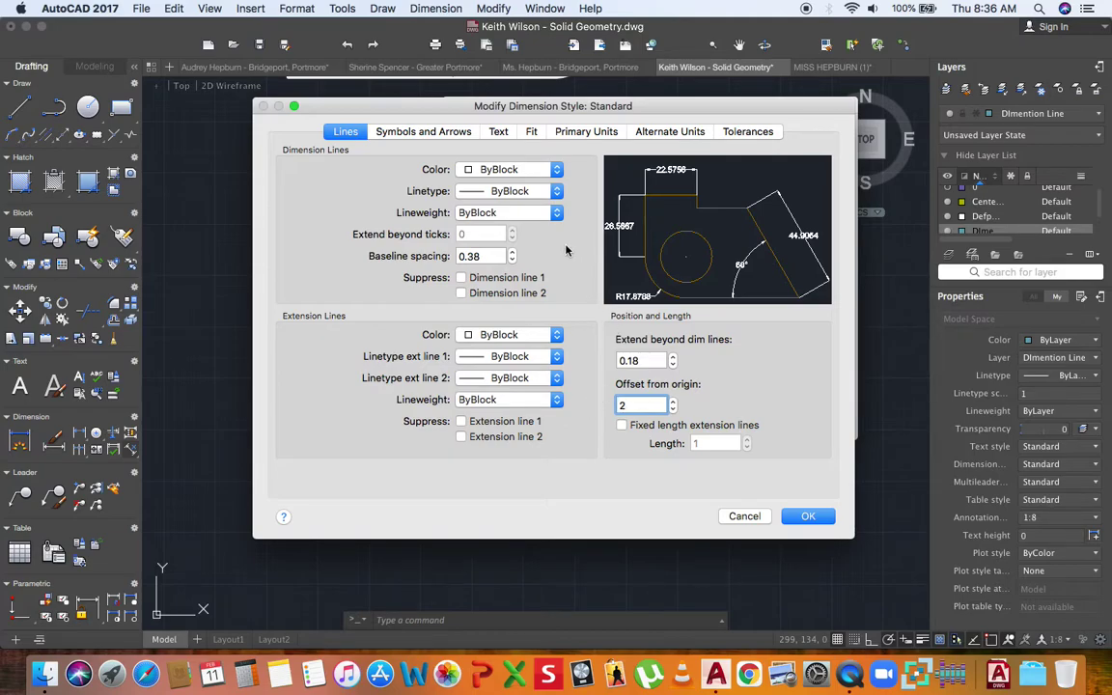
{"action": "left_click", "coordinate": [591, 132]}
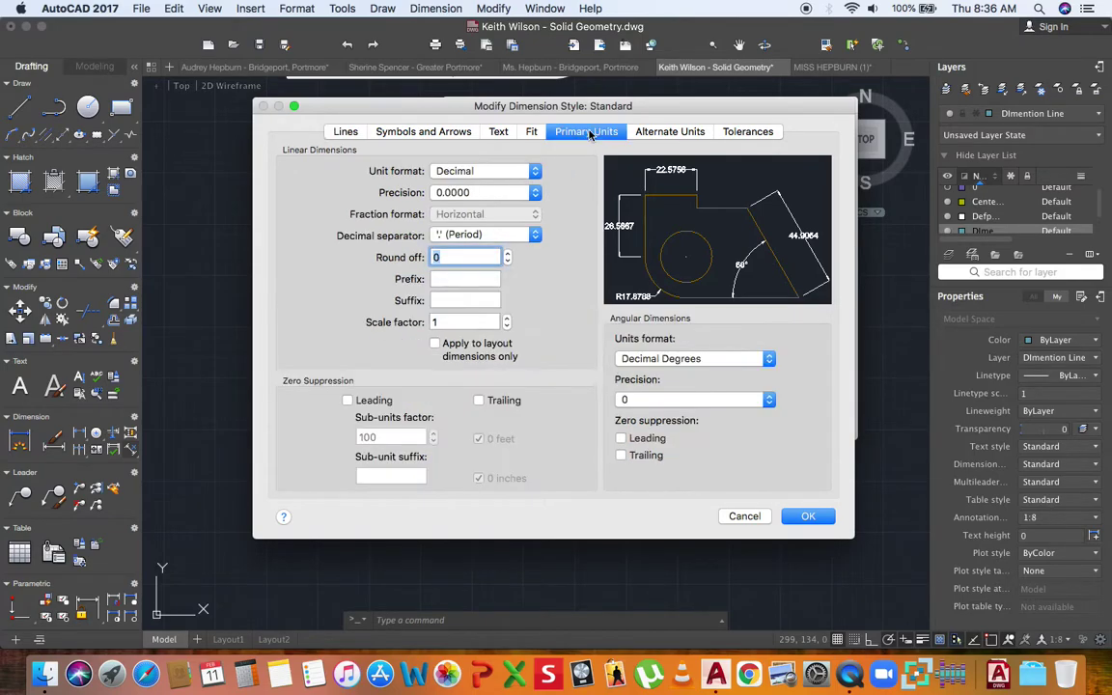
{"action": "left_click", "coordinate": [478, 192]}
{"action": "left_click", "coordinate": [473, 147]}
{"action": "left_click", "coordinate": [473, 193]}
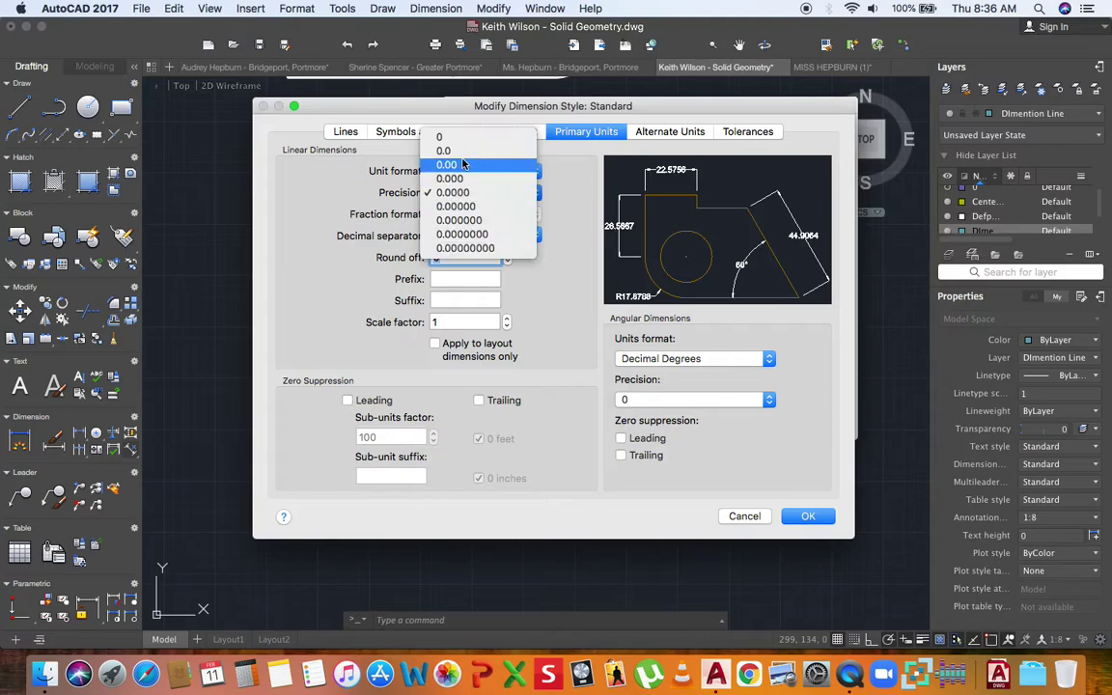
{"action": "left_click", "coordinate": [464, 141]}
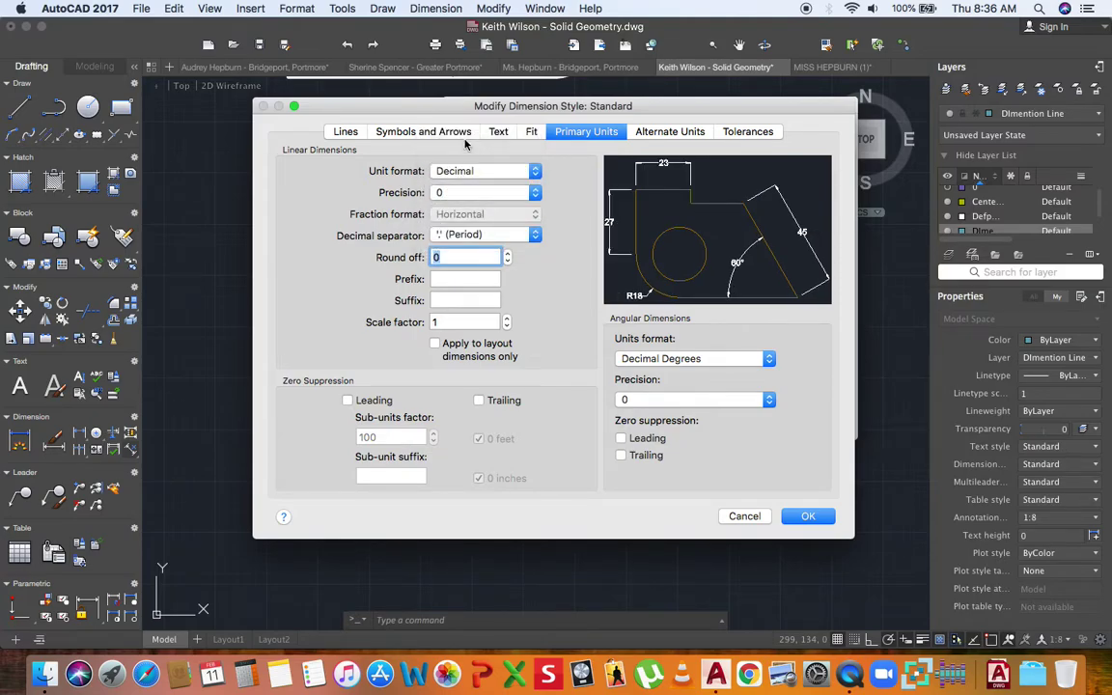
- Align the dimension text with the dimension line and apply the changes to the Standard style
{"action": "left_click", "coordinate": [492, 134]}
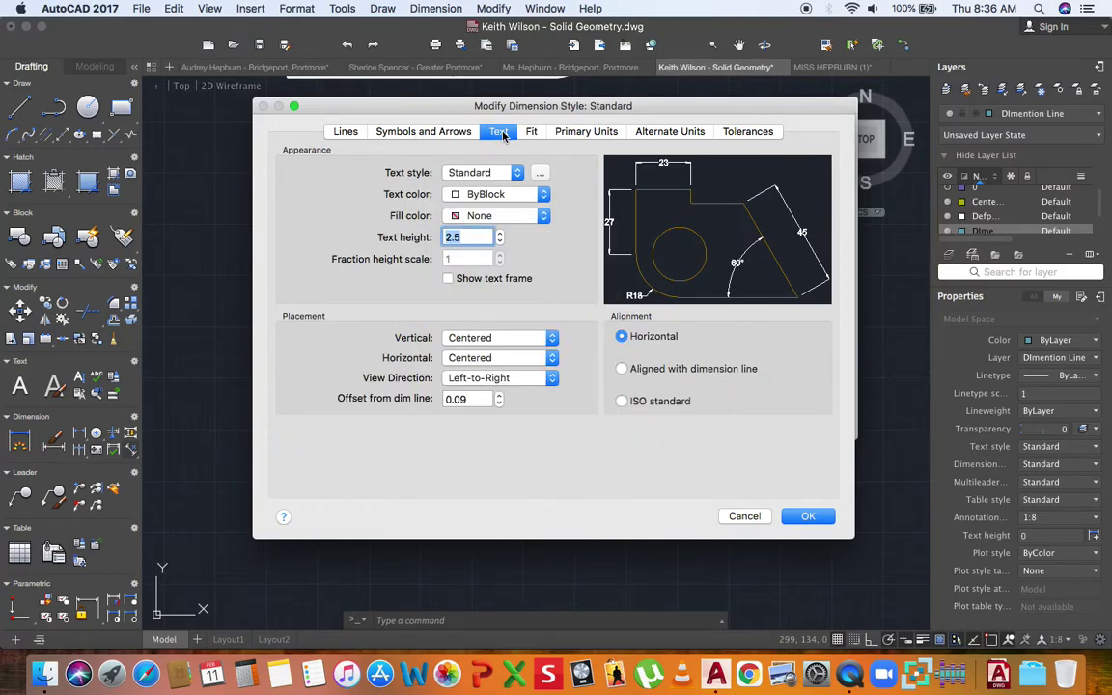
{"action": "left_click", "coordinate": [623, 370]}
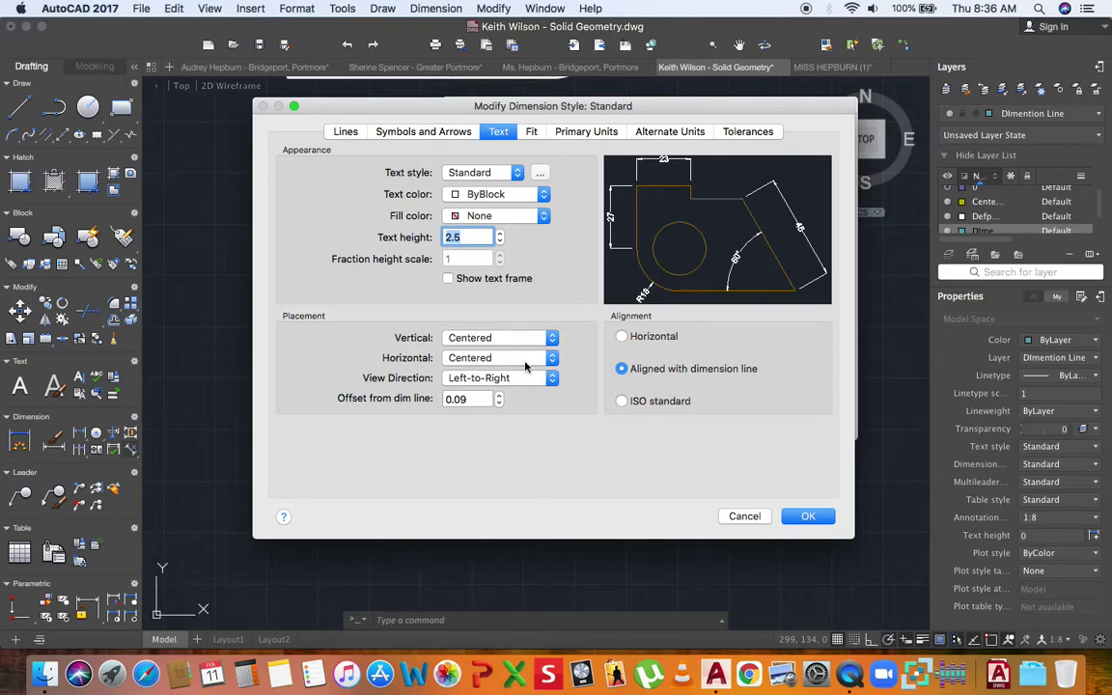
{"action": "left_click", "coordinate": [807, 517]}
{"action": "left_click", "coordinate": [812, 484]}
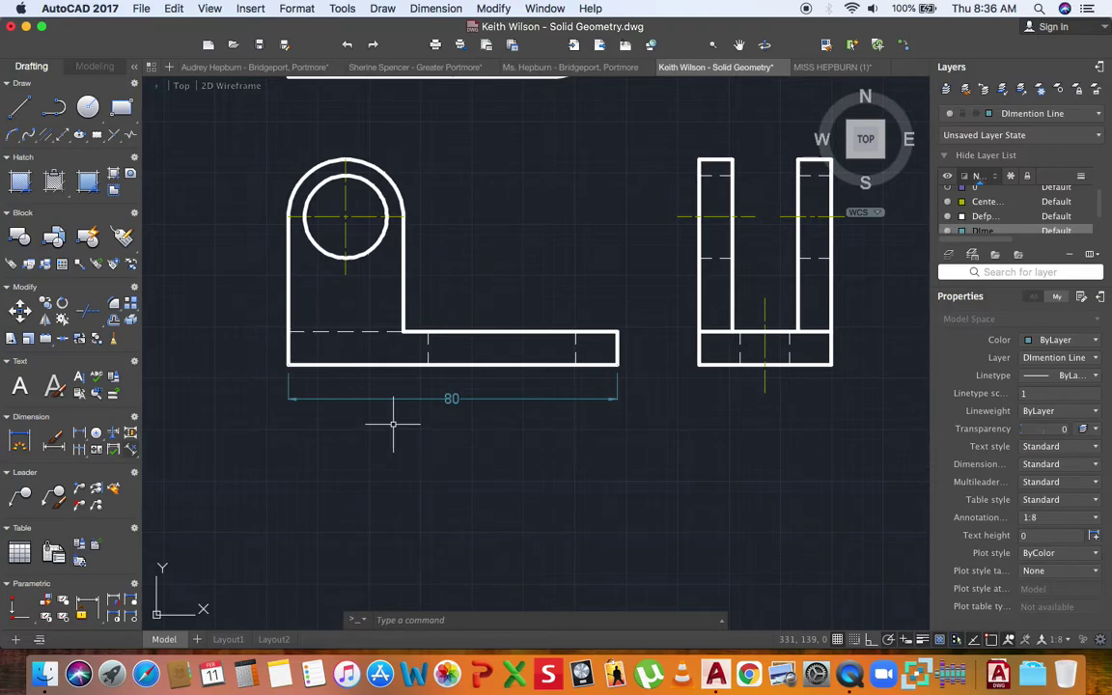
- Add a vertical linear dimension beside the front view from the base's lower corner up to the hole's centre height
{"action": "left_click", "coordinate": [81, 437]}
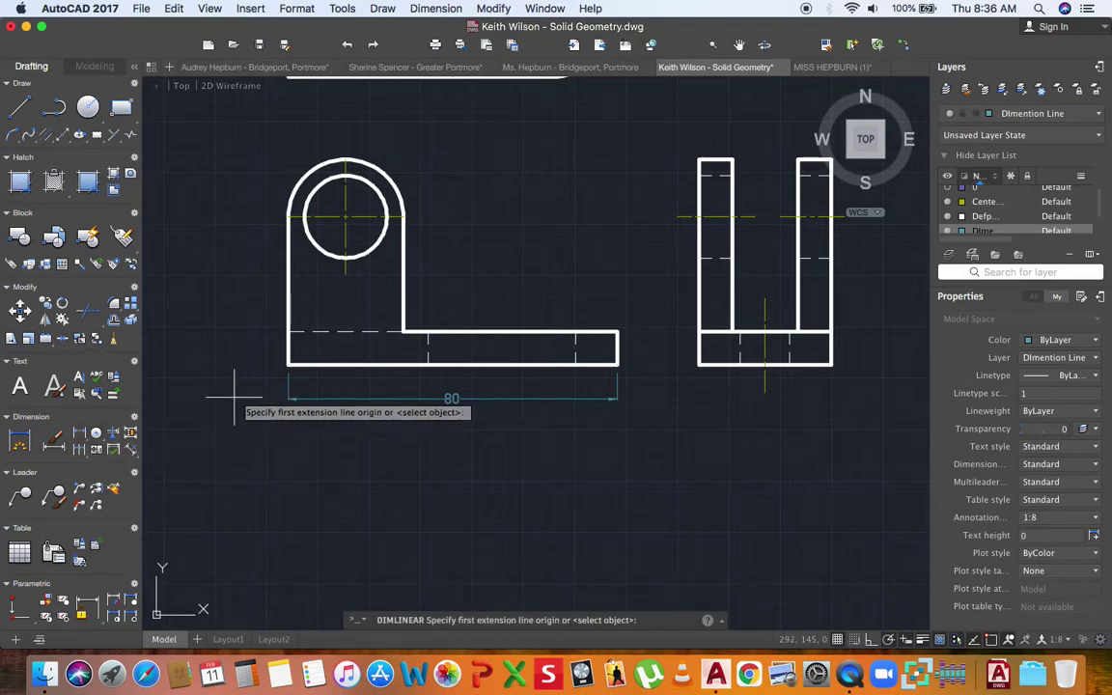
{"action": "middle_click_drag", "start_coordinate": [235, 385], "coordinate": [241, 442]}
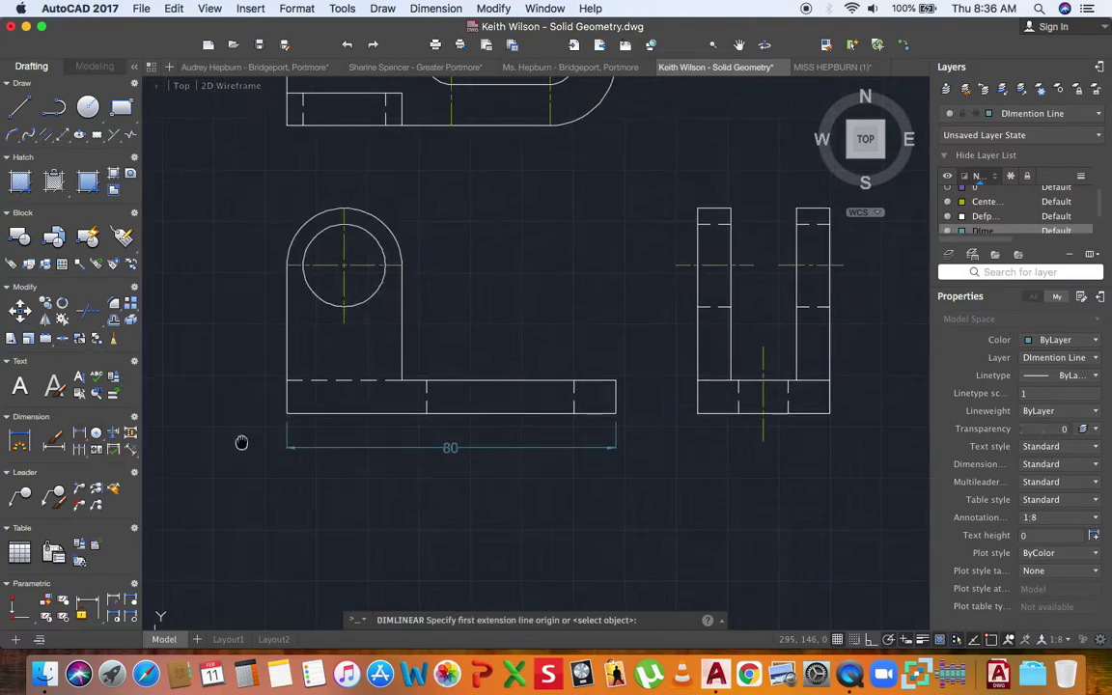
{"action": "left_click", "coordinate": [287, 413]}
{"action": "left_click", "coordinate": [285, 265]}
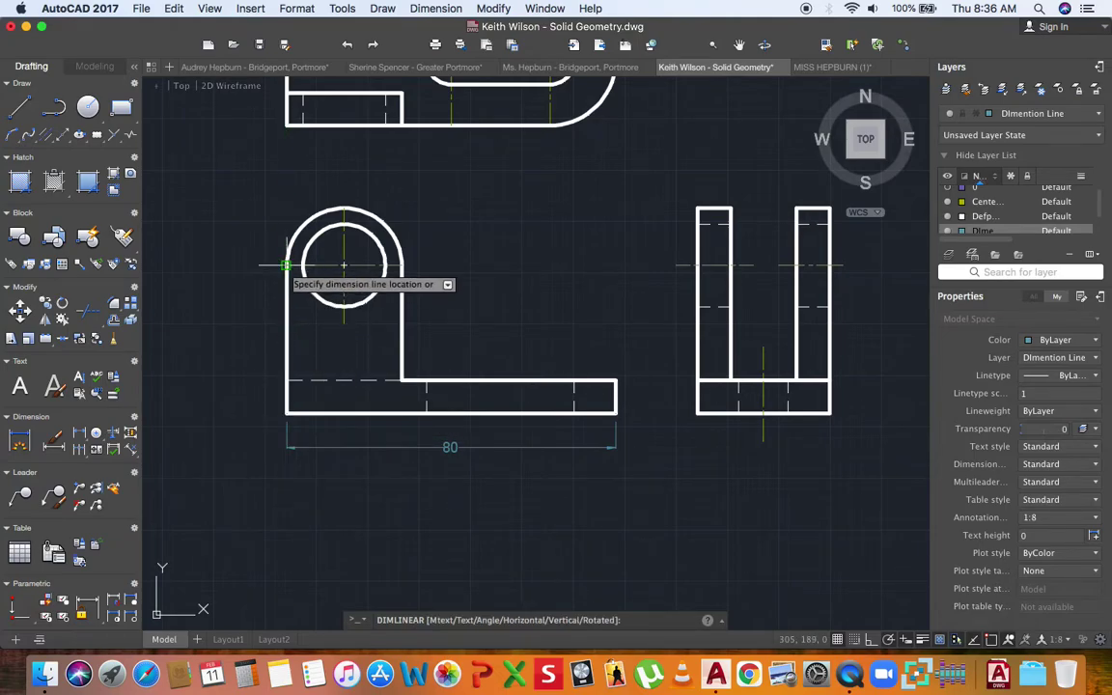
{"action": "left_click", "coordinate": [261, 328]}
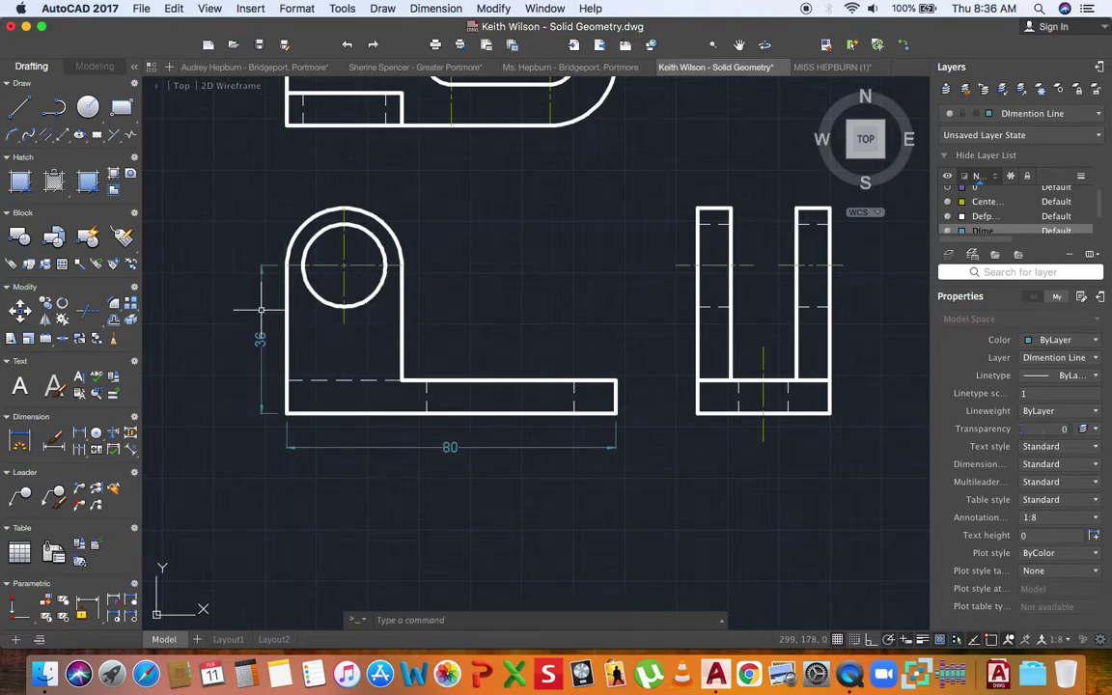
- Add a vertical linear dimension for the base plate's thickness at the free end of the front view
{"action": "middle_click_drag", "start_coordinate": [492, 327], "coordinate": [489, 387]}
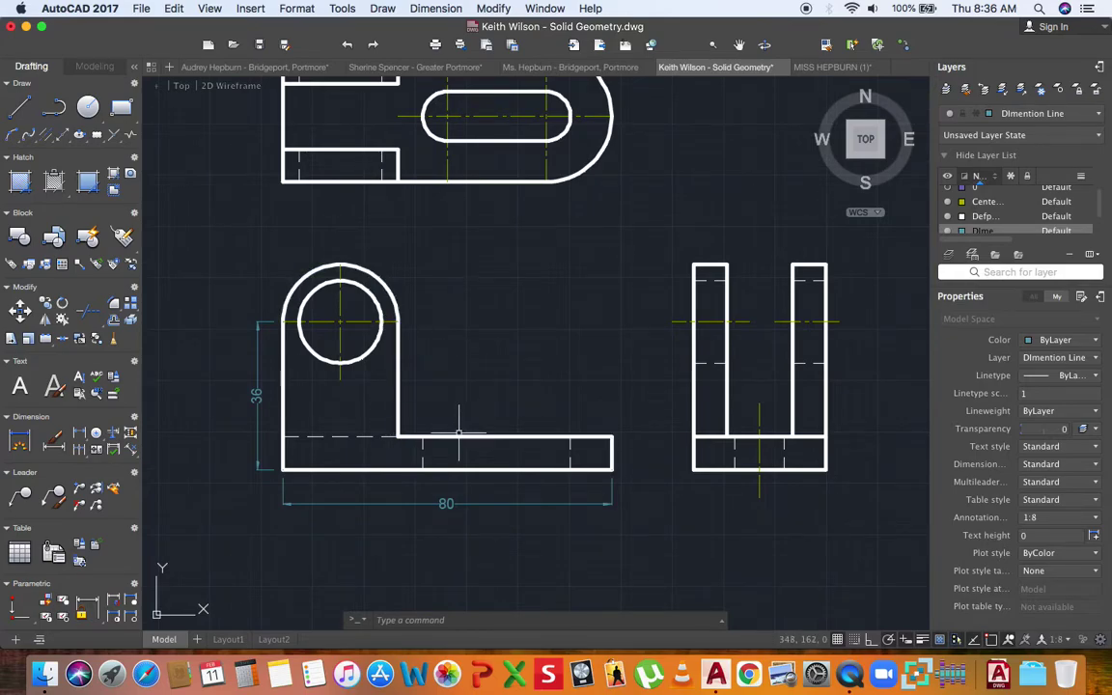
{"action": "key", "text": "Return"}
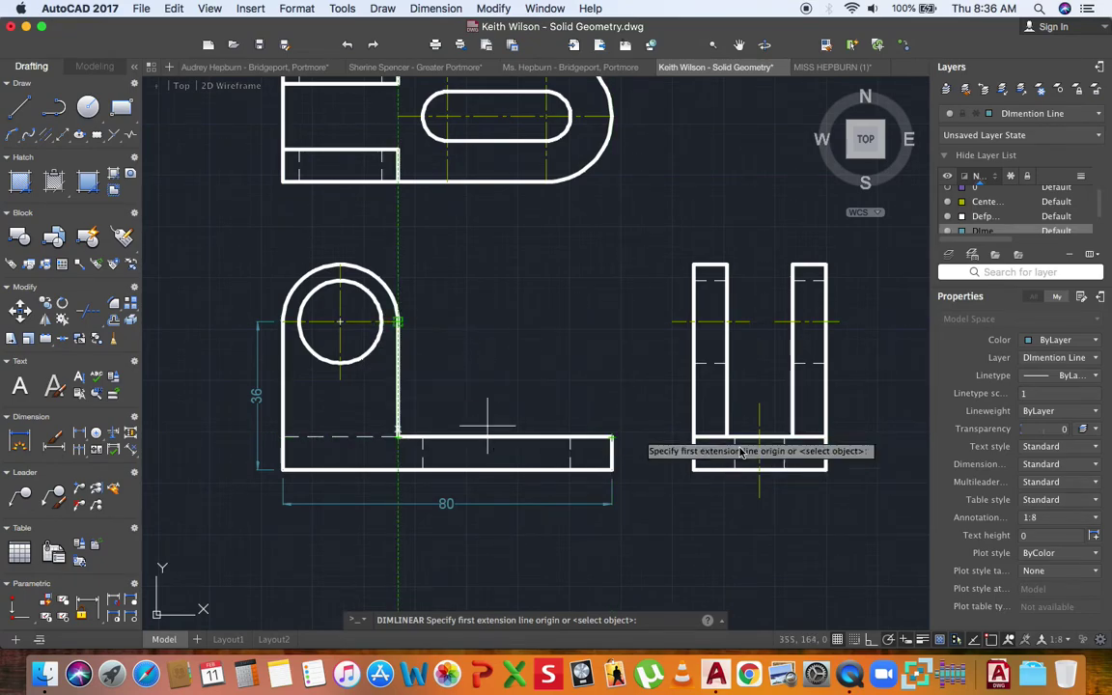
{"action": "left_click", "coordinate": [612, 440]}
{"action": "left_click", "coordinate": [611, 470]}
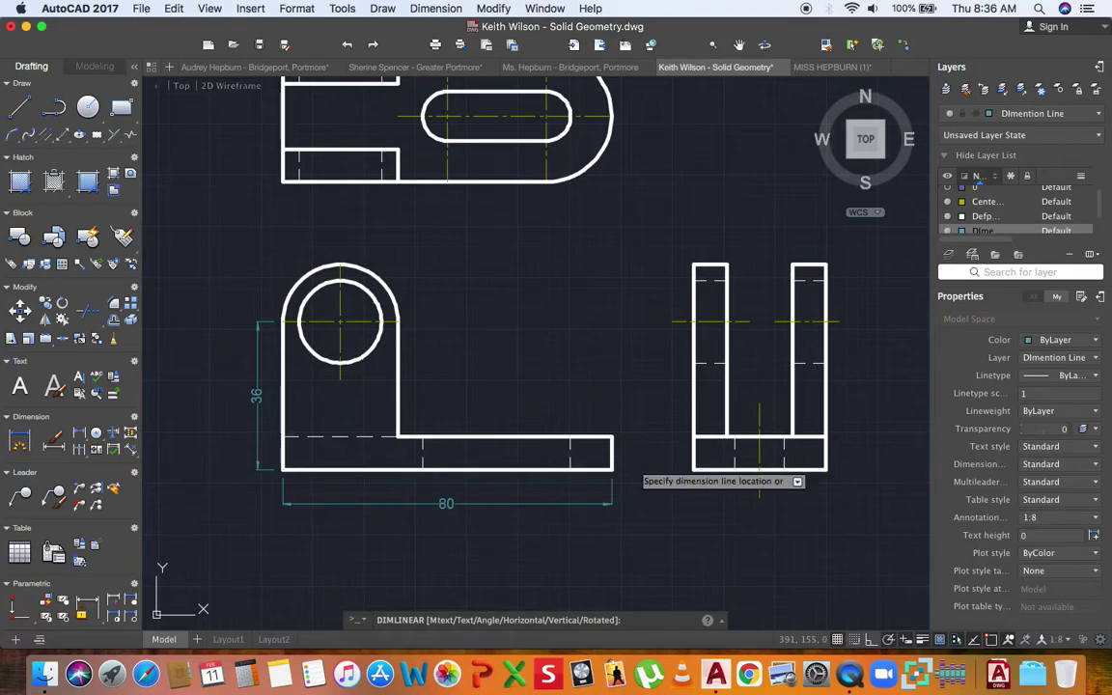
{"action": "left_click", "coordinate": [633, 468]}
- Dimension the side view's overall width below the view, with its dimension line level with the front view's overall length dimension
{"action": "middle_click_drag", "start_coordinate": [676, 482], "coordinate": [672, 488]}
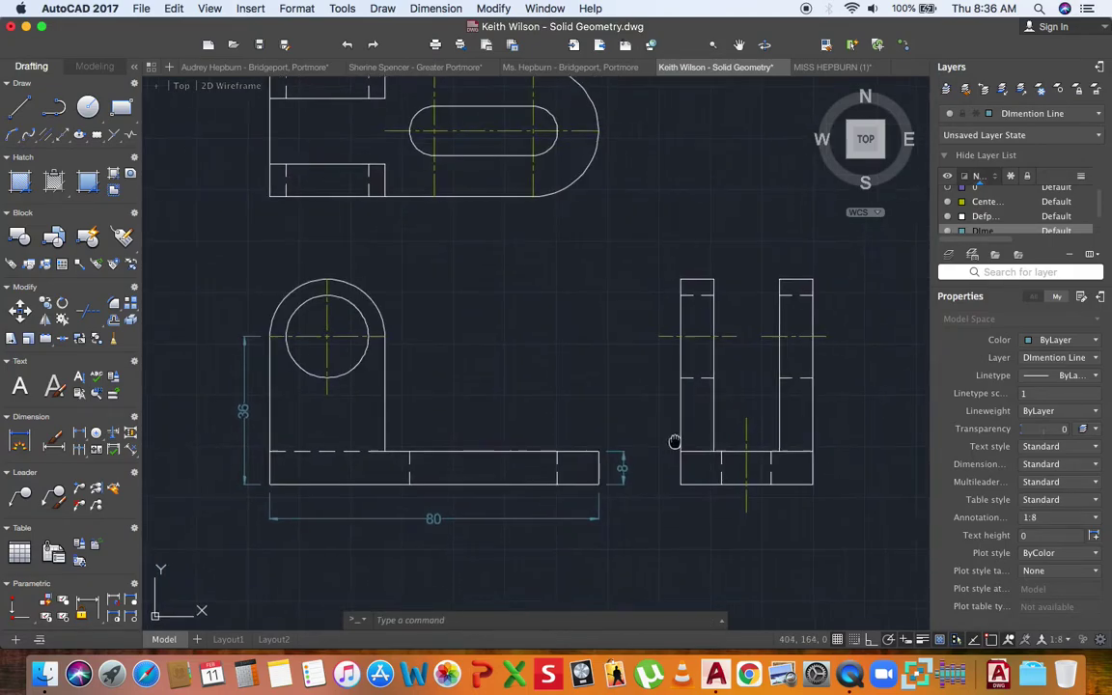
{"action": "middle_click_drag", "start_coordinate": [683, 431], "coordinate": [662, 452]}
{"action": "scroll", "coordinate": [662, 453], "scroll_direction": "down", "scroll_amount": 3}
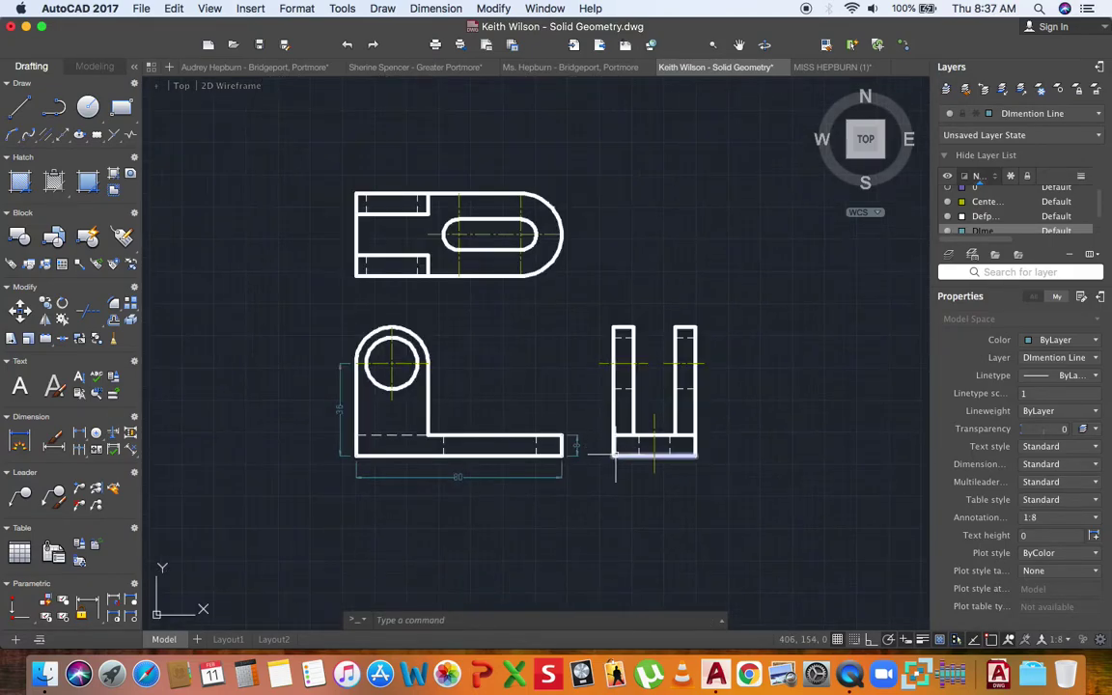
{"action": "key", "text": "Return"}
{"action": "left_click", "coordinate": [612, 455]}
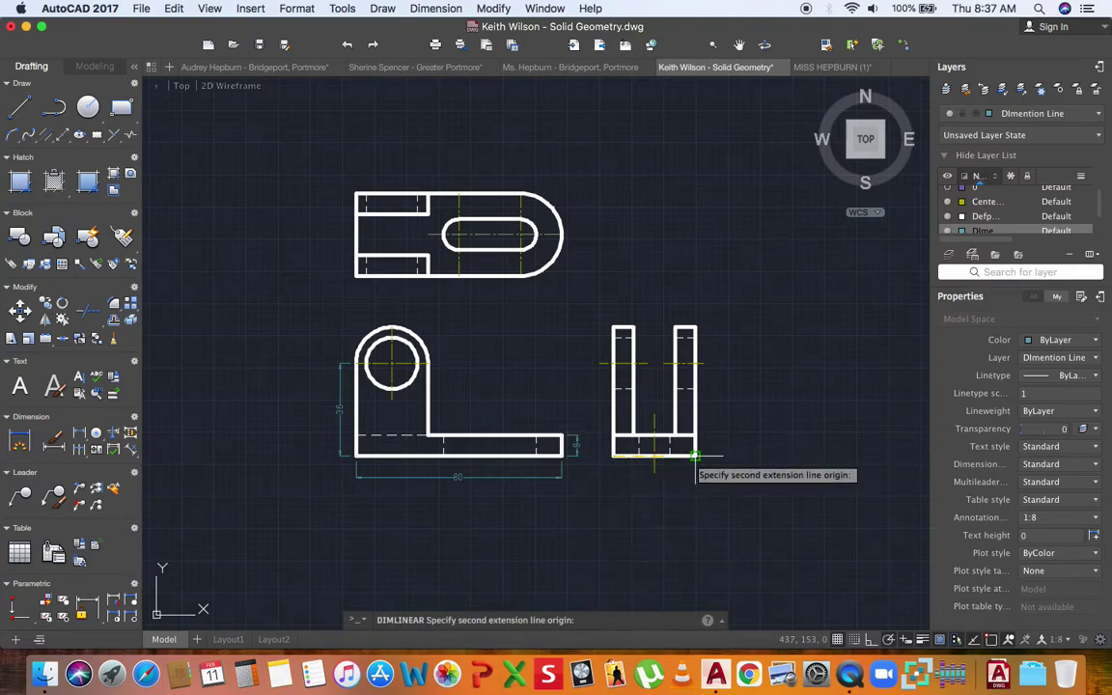
{"action": "left_click", "coordinate": [695, 455]}
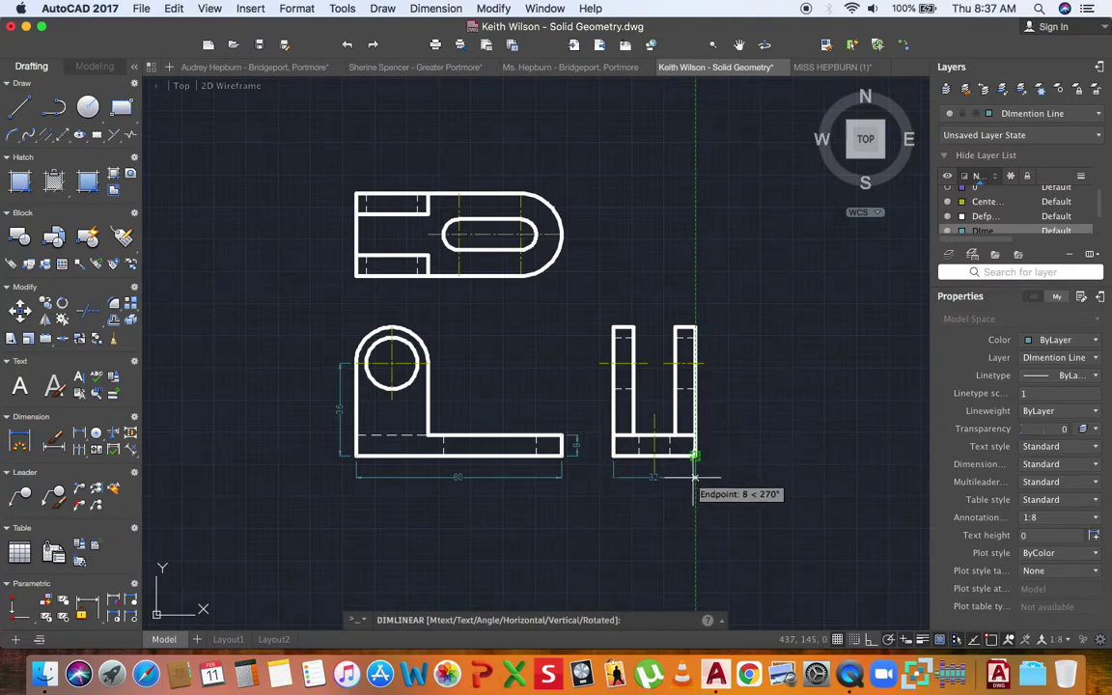
{"action": "scroll", "coordinate": [608, 473], "scroll_direction": "up", "scroll_amount": 2}
{"action": "scroll", "coordinate": [627, 473], "scroll_direction": "up", "scroll_amount": 4}
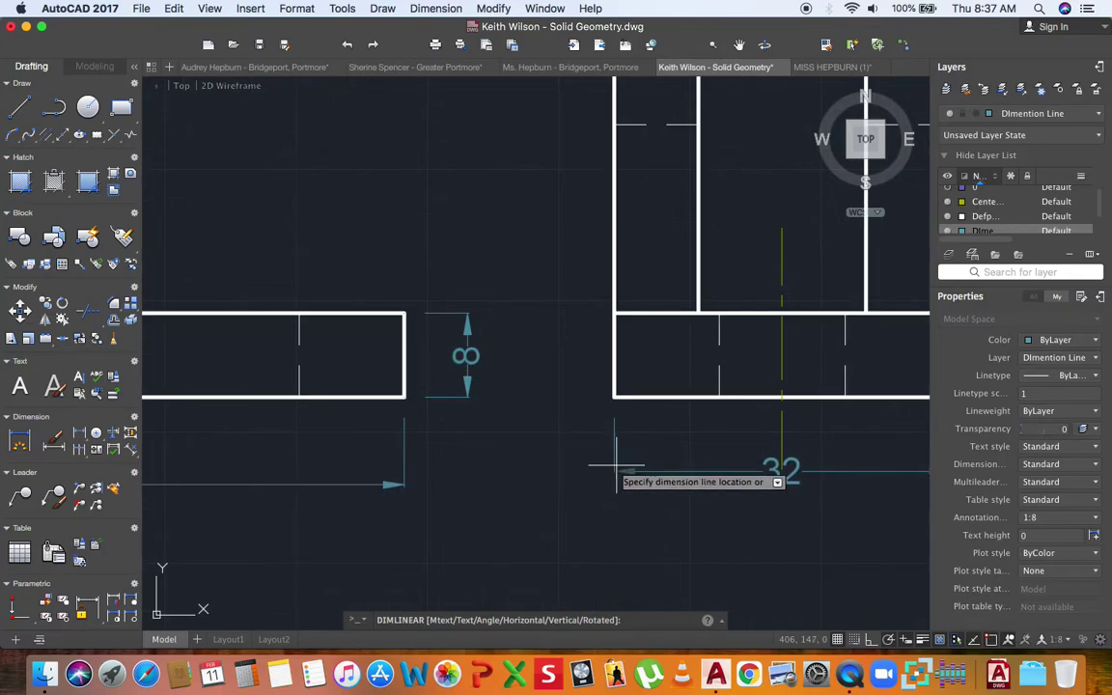
{"action": "scroll", "coordinate": [613, 461], "scroll_direction": "down", "scroll_amount": 4}
{"action": "scroll", "coordinate": [610, 466], "scroll_direction": "up", "scroll_amount": 4}
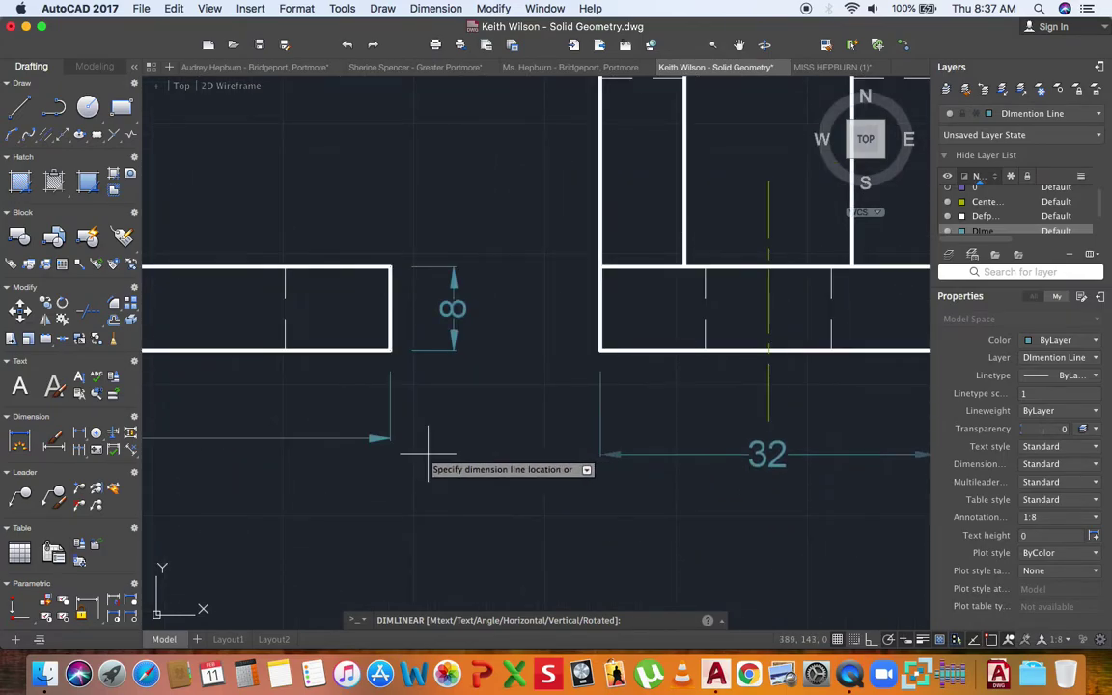
{"action": "left_click", "coordinate": [390, 439]}
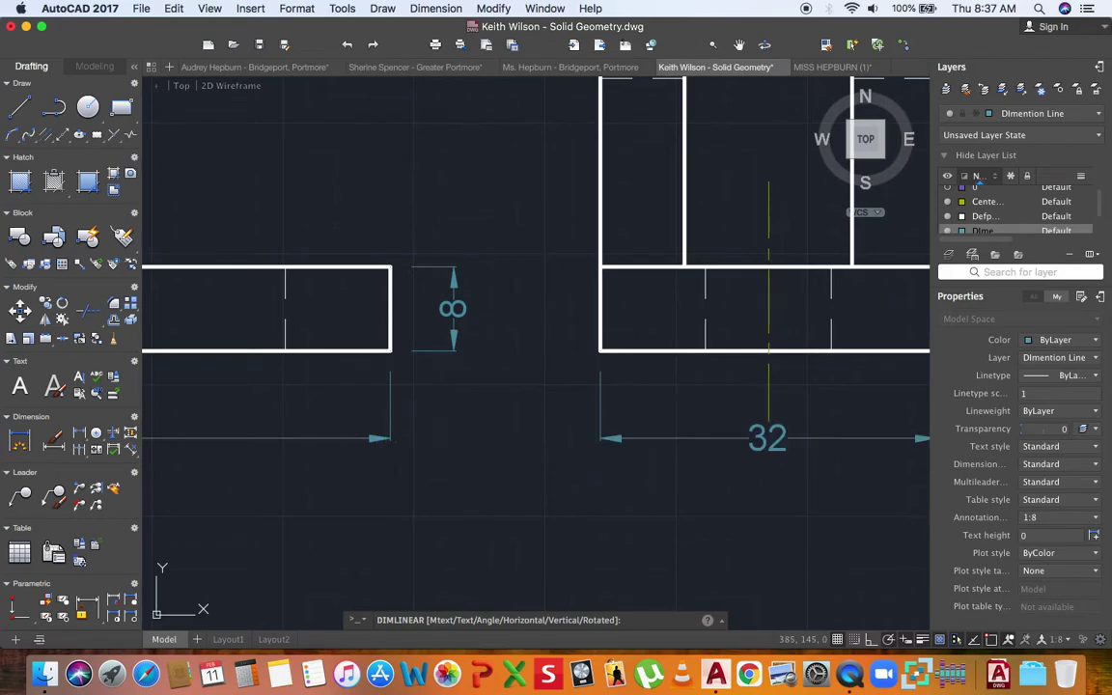
- Dimension the lower lug's thickness in the top view, lining its dimension line up with the front view's vertical height dimension
{"action": "scroll", "coordinate": [640, 447], "scroll_direction": "down", "scroll_amount": 4}
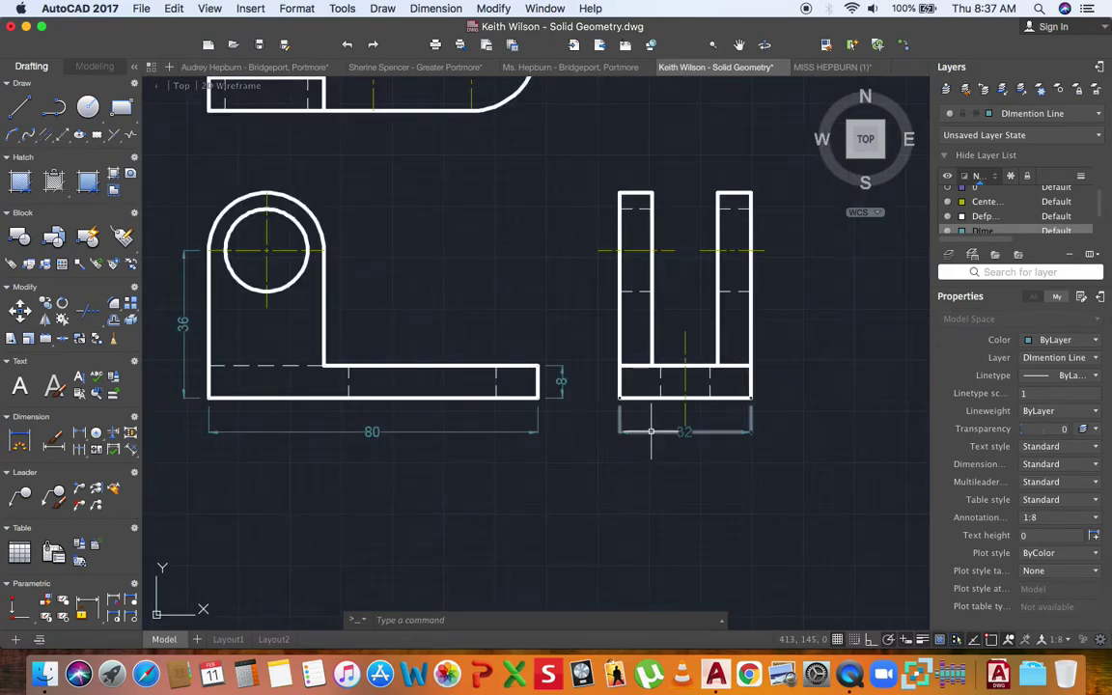
{"action": "scroll", "coordinate": [633, 459], "scroll_direction": "up", "scroll_amount": 1}
{"action": "left_click", "coordinate": [20, 439]}
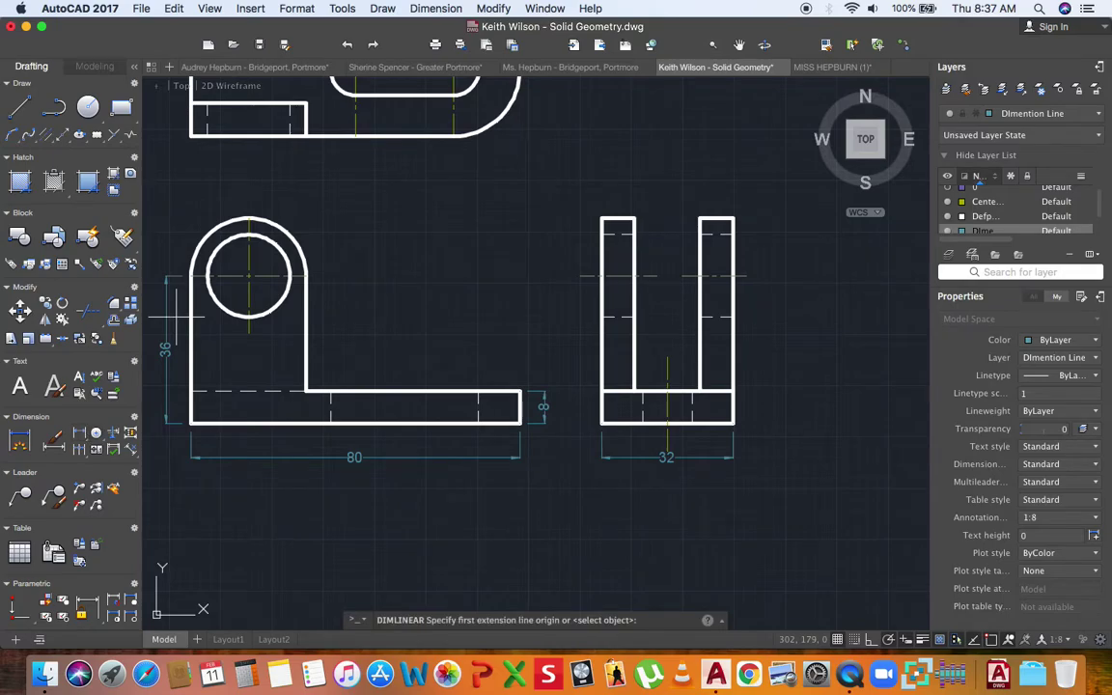
{"action": "scroll", "coordinate": [335, 387], "scroll_direction": "down", "scroll_amount": 3}
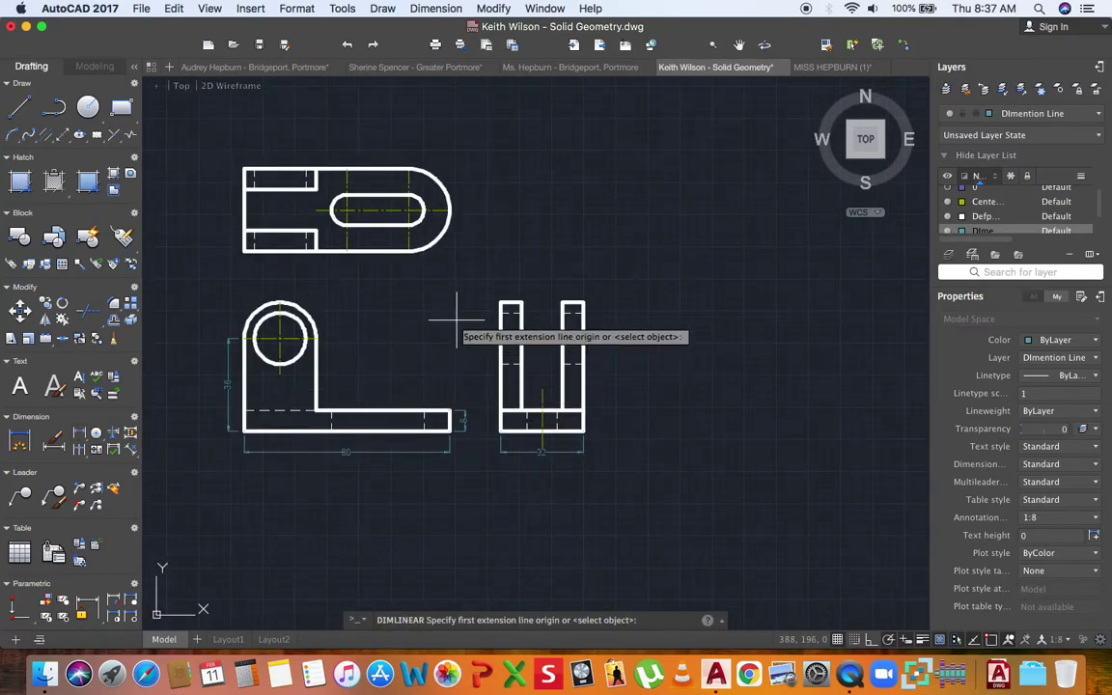
{"action": "middle_click_drag", "start_coordinate": [325, 282], "coordinate": [467, 335]}
{"action": "scroll", "coordinate": [408, 315], "scroll_direction": "up", "scroll_amount": 4}
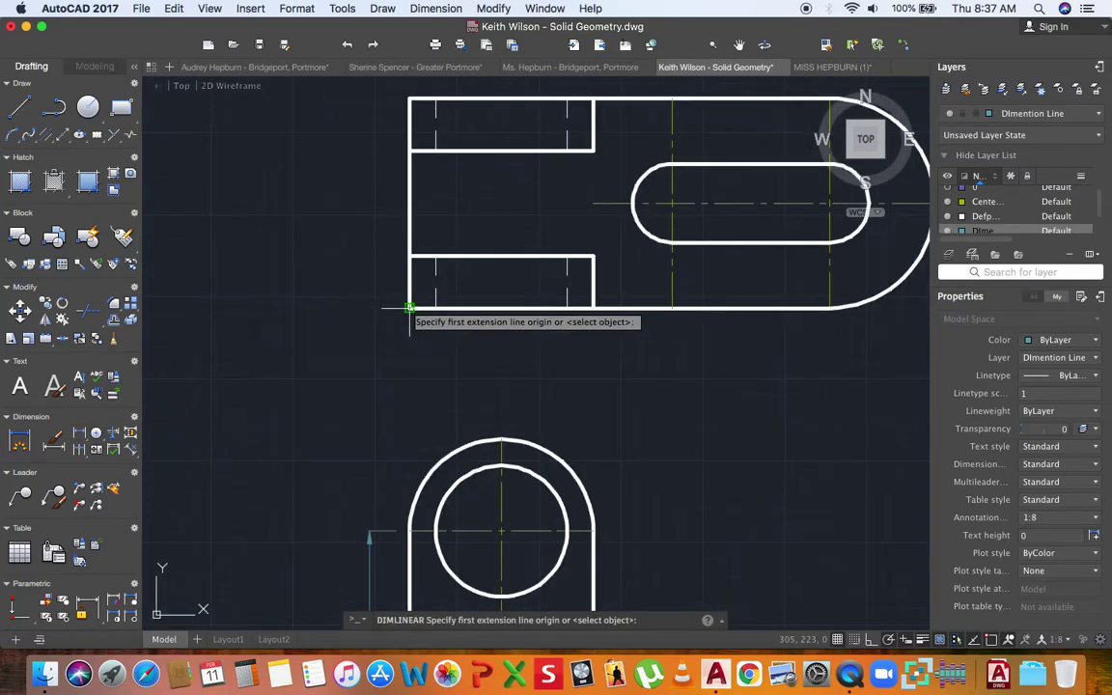
{"action": "left_click", "coordinate": [409, 307]}
{"action": "left_click", "coordinate": [409, 256]}
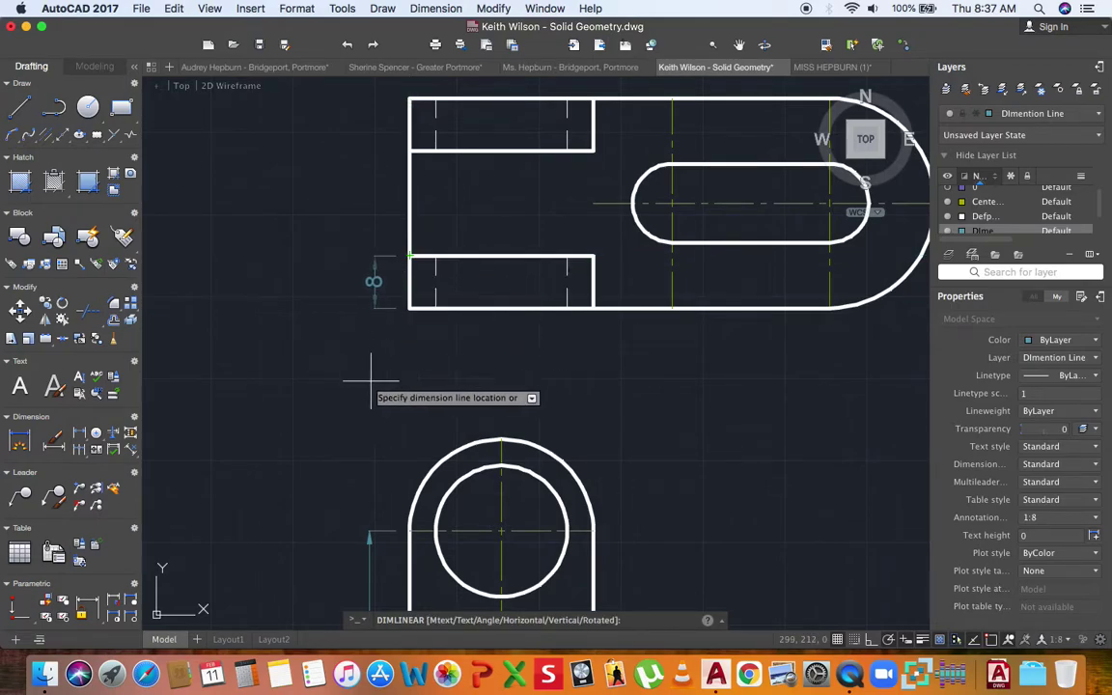
{"action": "left_click", "coordinate": [369, 528]}
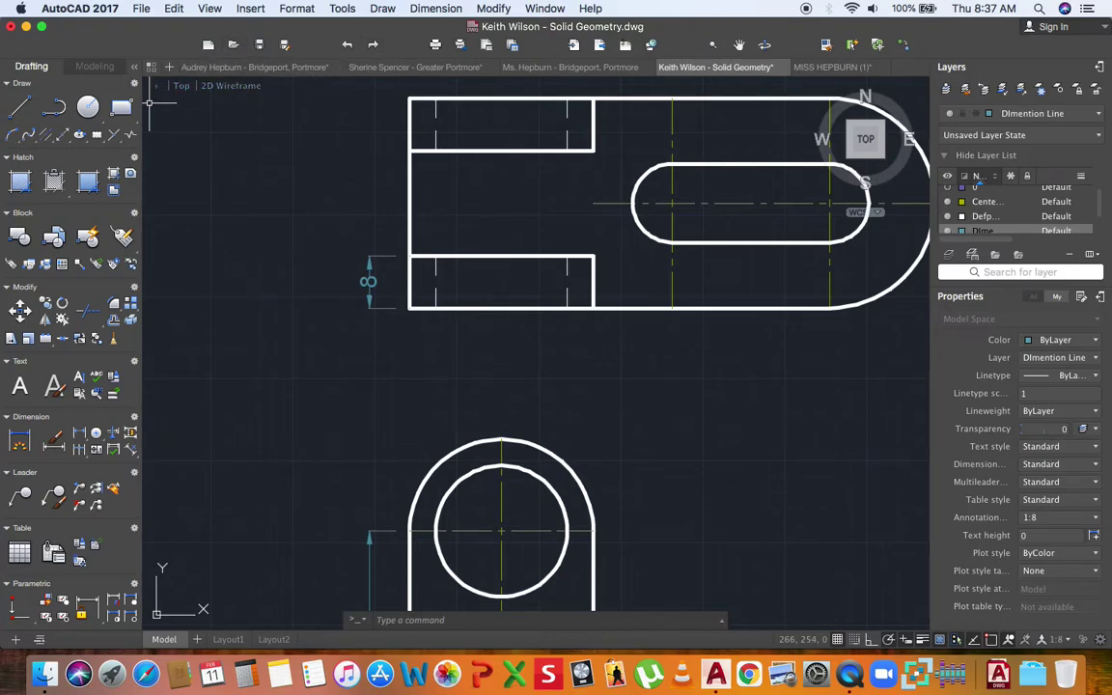
- Continue the lug dimension in the top view across the gap between the lugs and the upper lug's thickness
{"action": "left_click", "coordinate": [81, 456]}
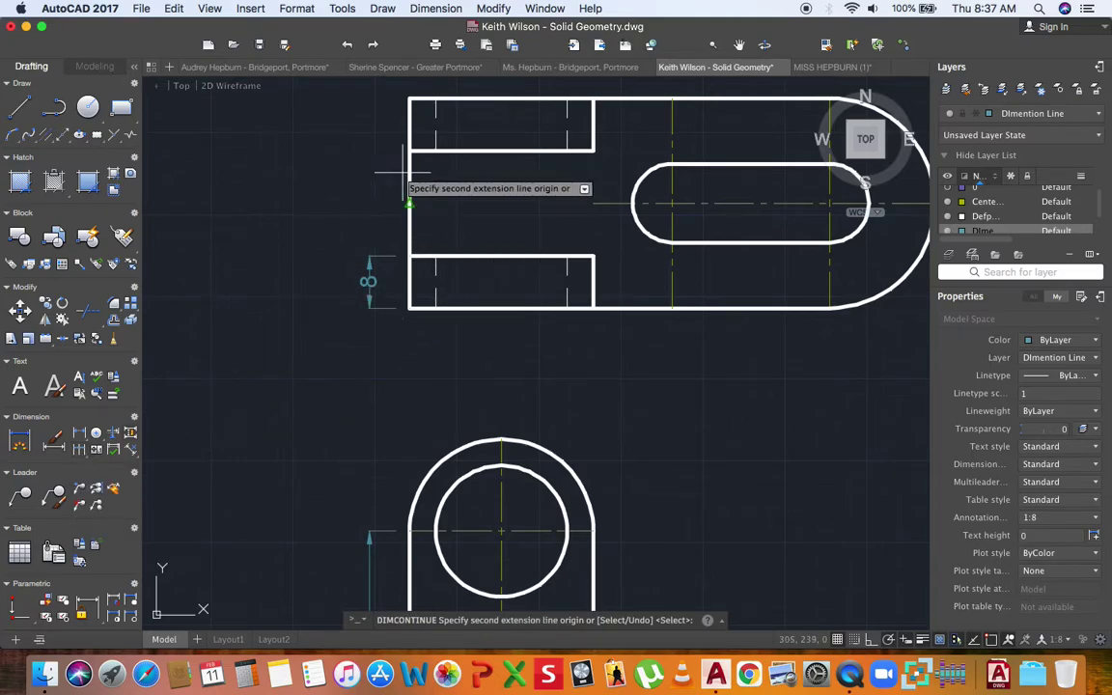
{"action": "middle_click_drag", "start_coordinate": [408, 150], "coordinate": [389, 269]}
{"action": "left_click", "coordinate": [389, 268]}
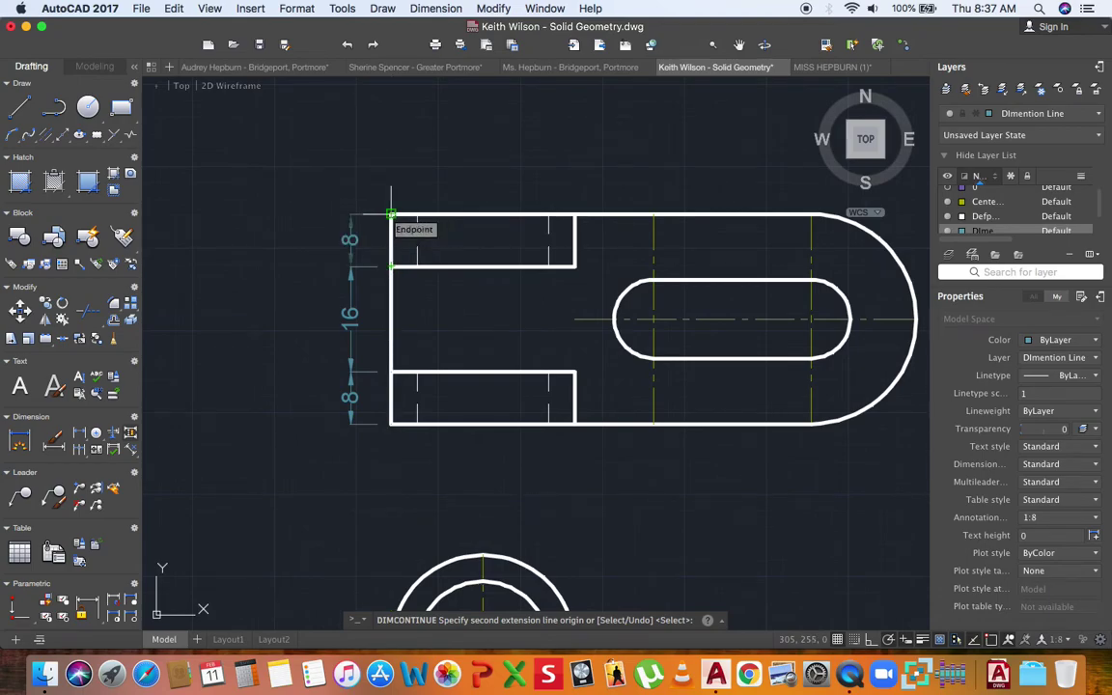
{"action": "left_click", "coordinate": [390, 215]}
{"action": "key", "text": "Escape"}
- Add a radius dimension to the outer arc around the hole in the front view, with its text outside the arc
{"action": "scroll", "coordinate": [444, 179], "scroll_direction": "down", "scroll_amount": 3}
{"action": "mouse_move", "coordinate": [459, 229]}
{"action": "middle_mouse_down"}
{"action": "mouse_move", "coordinate": [408, 162]}
{"action": "mouse_move", "coordinate": [413, 228]}
{"action": "middle_mouse_up"}
{"action": "scroll", "coordinate": [407, 164], "scroll_direction": "down", "scroll_amount": 4}
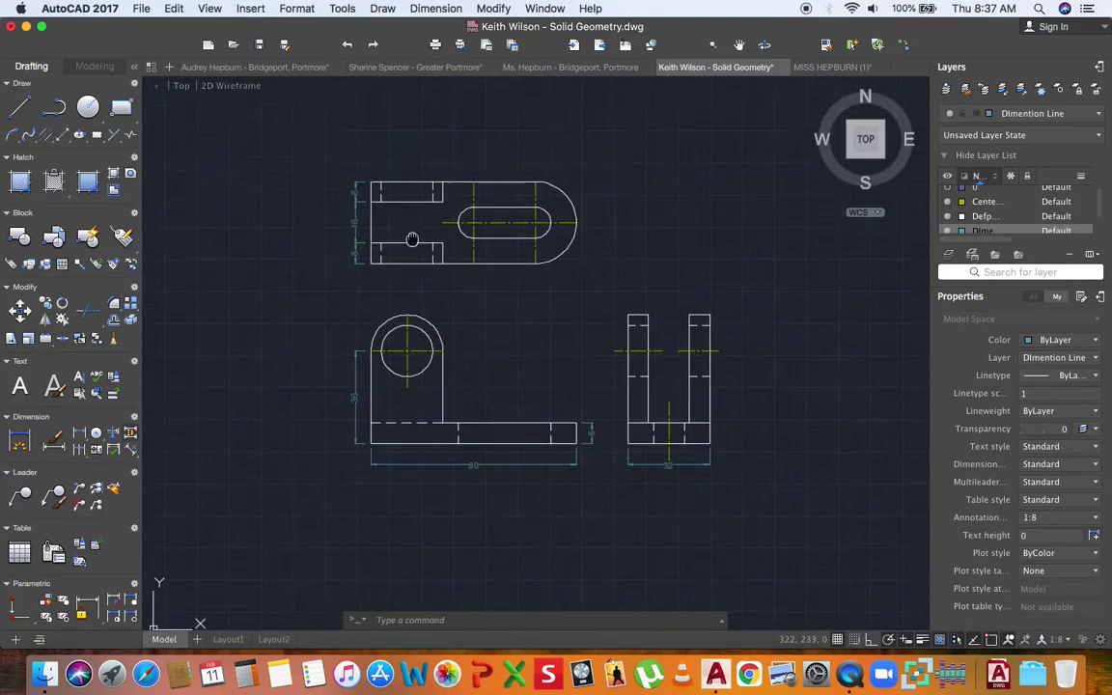
{"action": "left_click", "coordinate": [83, 432]}
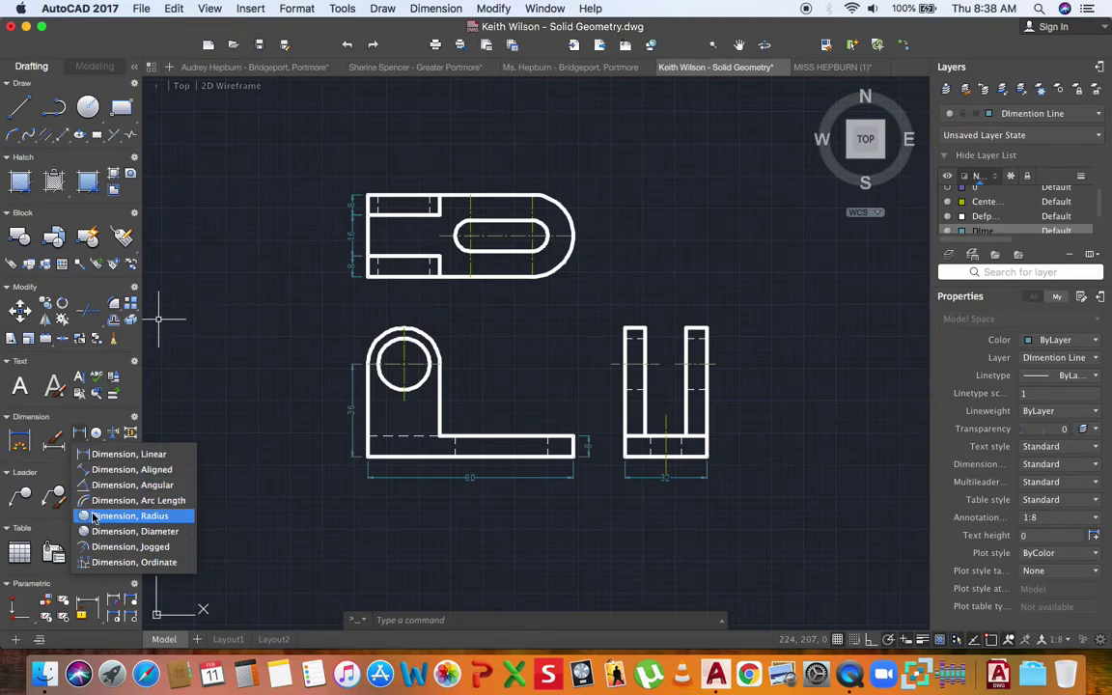
{"action": "left_click", "coordinate": [94, 518]}
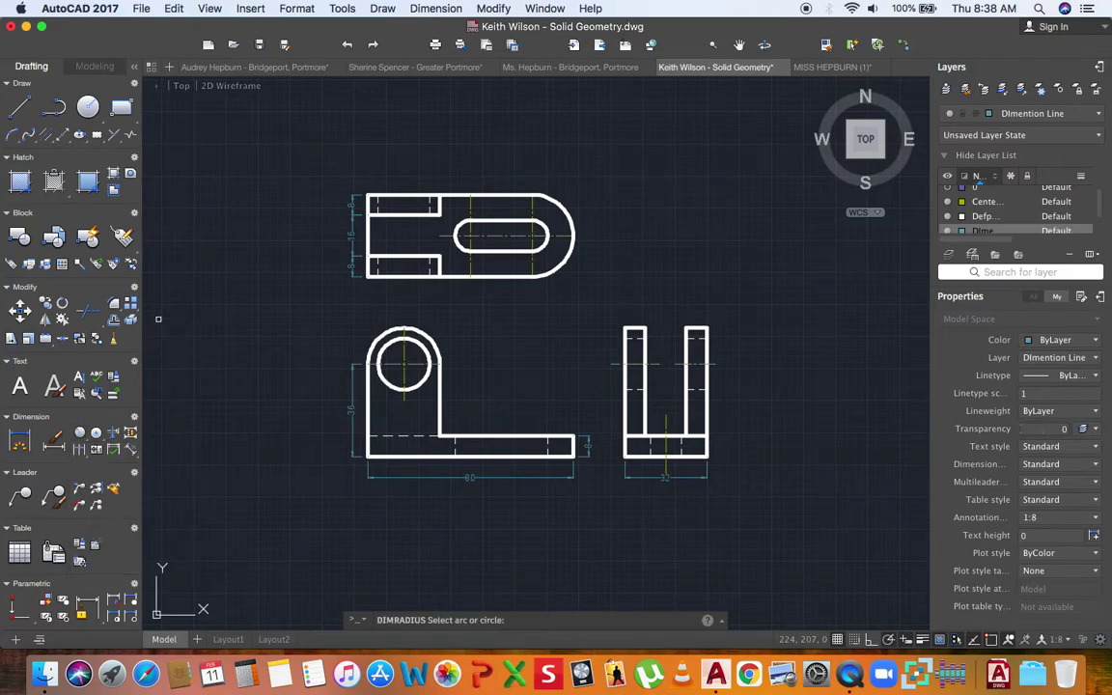
{"action": "middle_click_drag", "start_coordinate": [471, 318], "coordinate": [448, 370]}
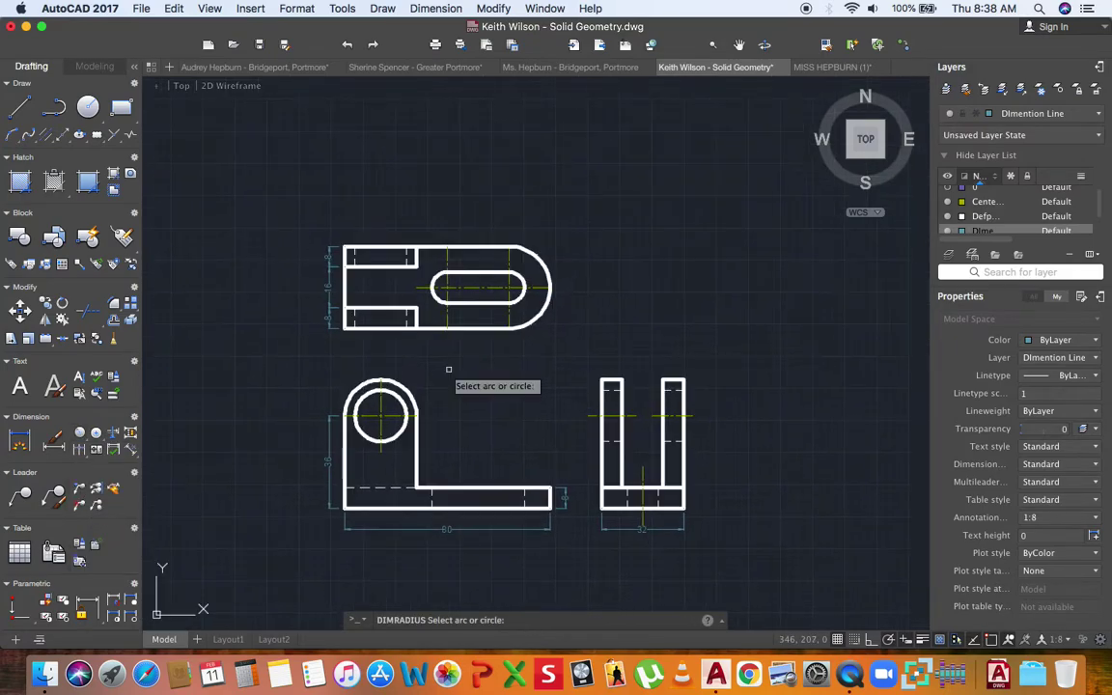
{"action": "left_click", "coordinate": [407, 403]}
{"action": "scroll", "coordinate": [435, 367], "scroll_direction": "up", "scroll_amount": 2}
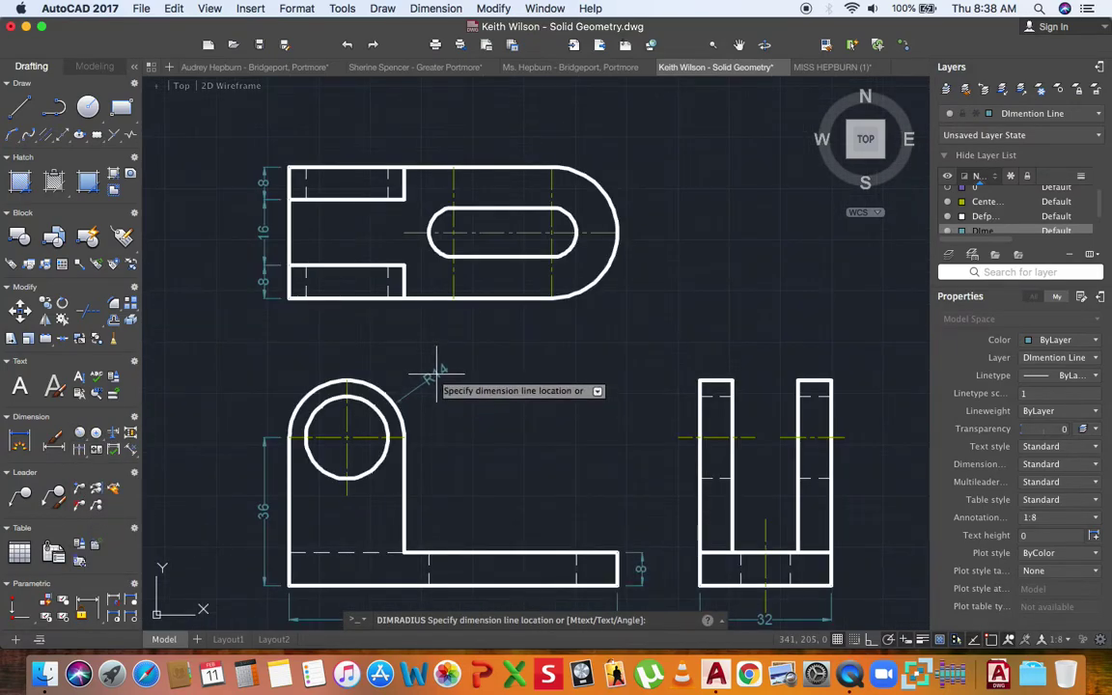
{"action": "left_click", "coordinate": [436, 368]}
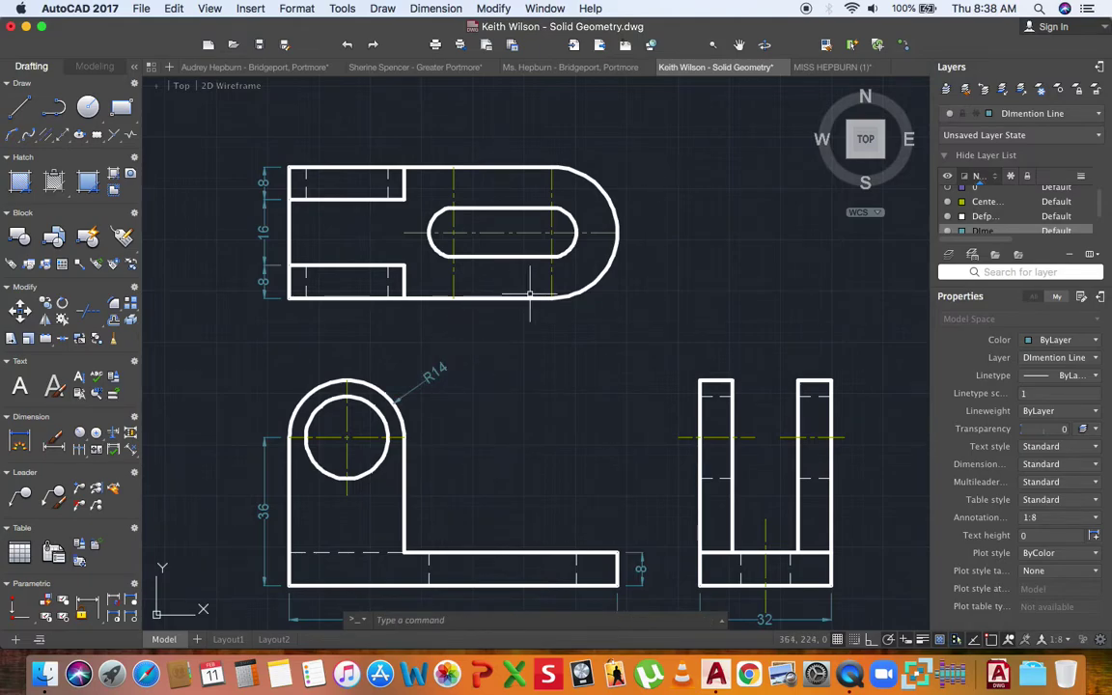
- Add radius dimensions to the base's rounded end and the slot's end arc in the top view, with both texts outside the outline
{"action": "left_click", "coordinate": [79, 435]}
{"action": "left_click", "coordinate": [616, 210]}
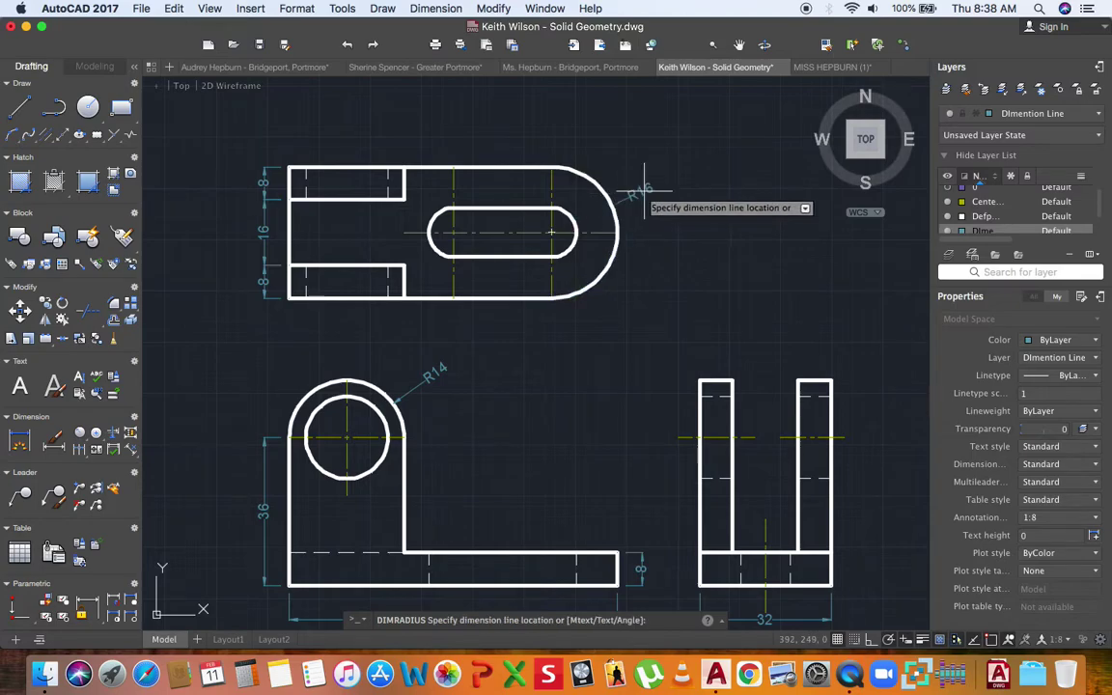
{"action": "left_click", "coordinate": [639, 199]}
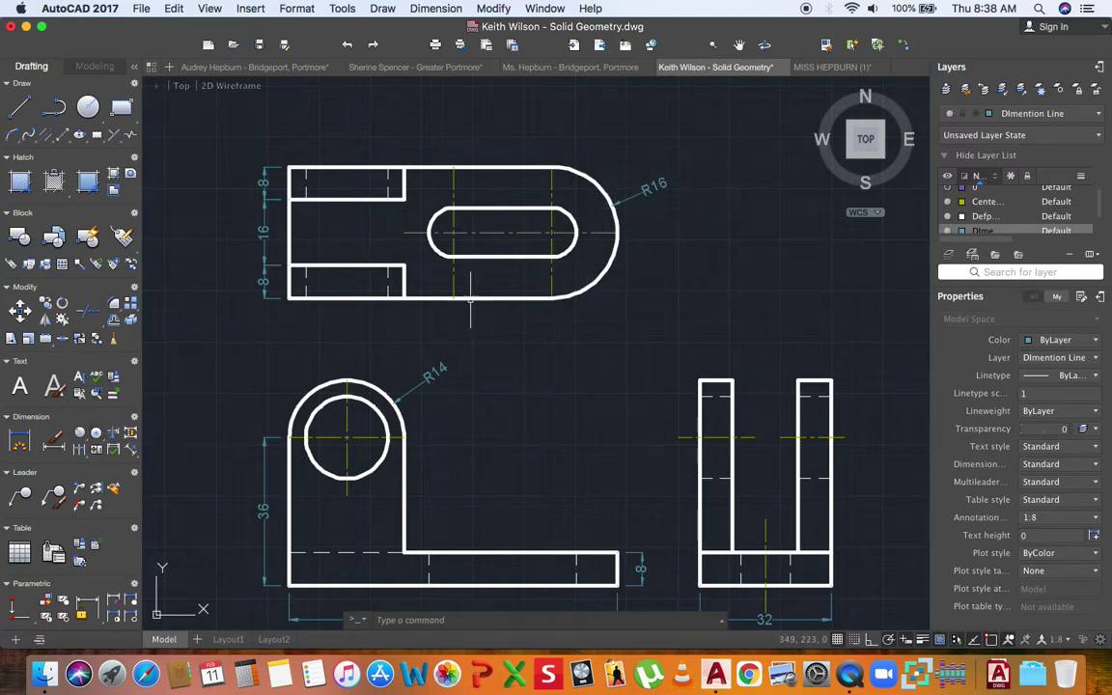
{"action": "key", "text": "Return"}
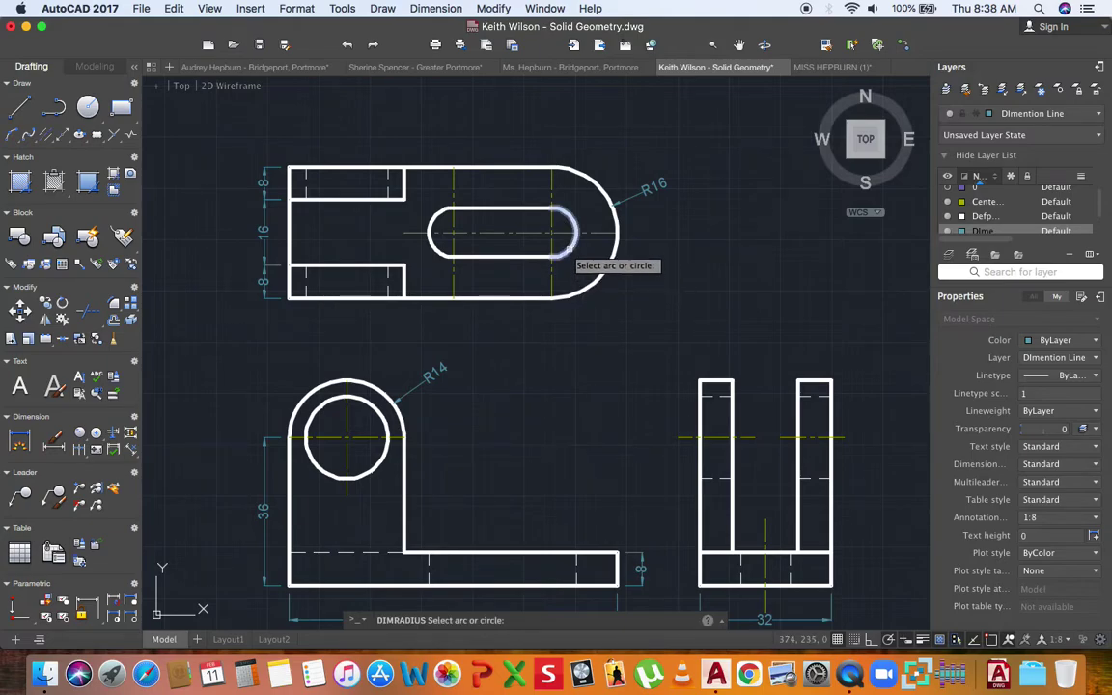
{"action": "left_click", "coordinate": [568, 249]}
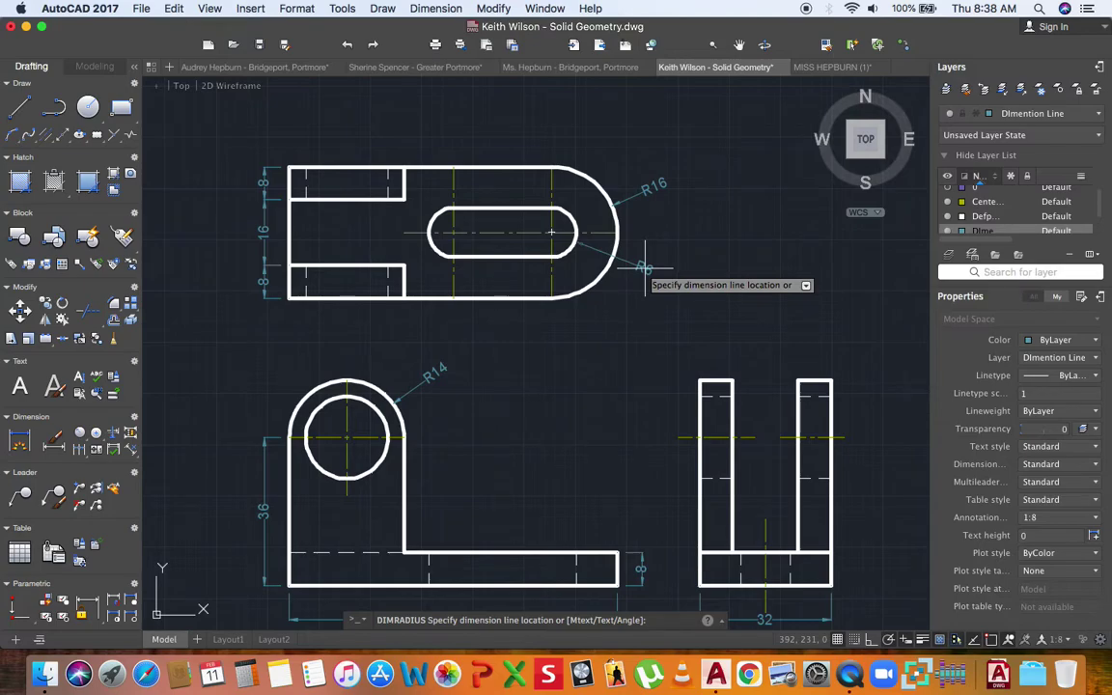
{"action": "left_click", "coordinate": [644, 267]}
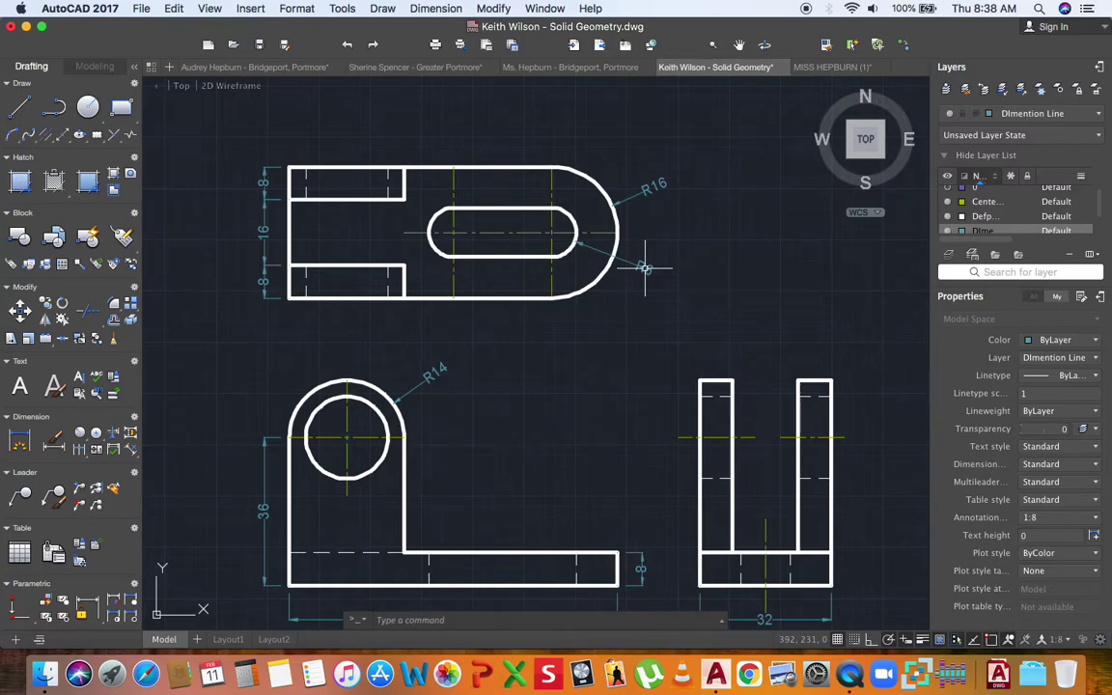
- Add a diameter dimension to the hole in the front view, with its text outside the outline below the arc's radius dimension
{"action": "left_click", "coordinate": [78, 436]}
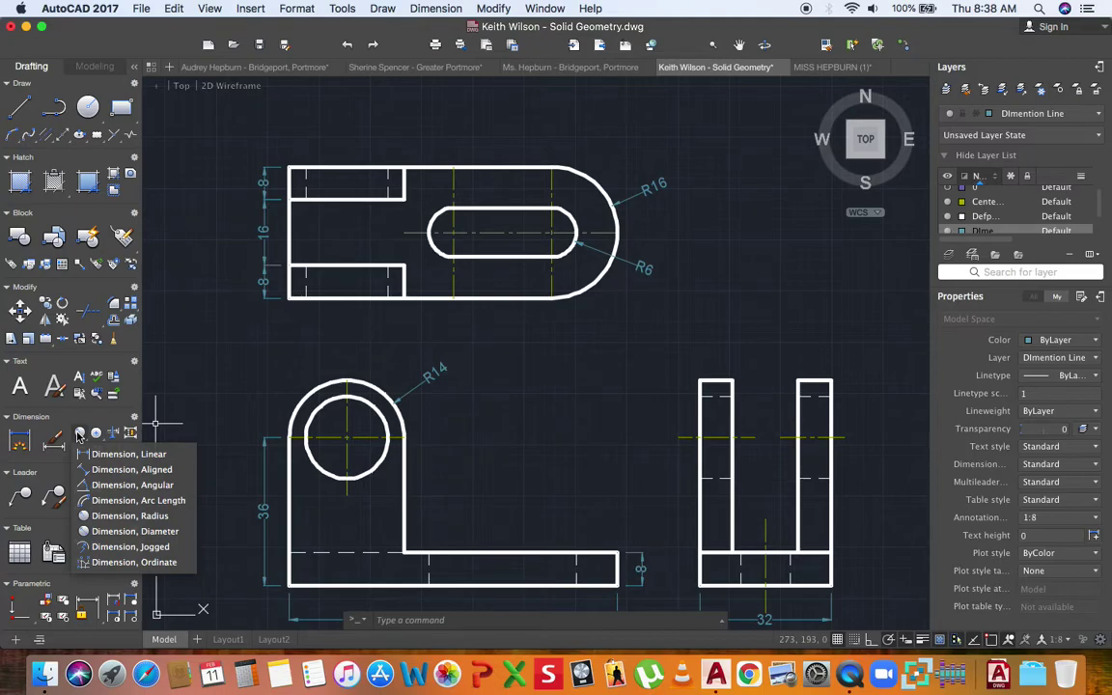
{"action": "left_click", "coordinate": [85, 530]}
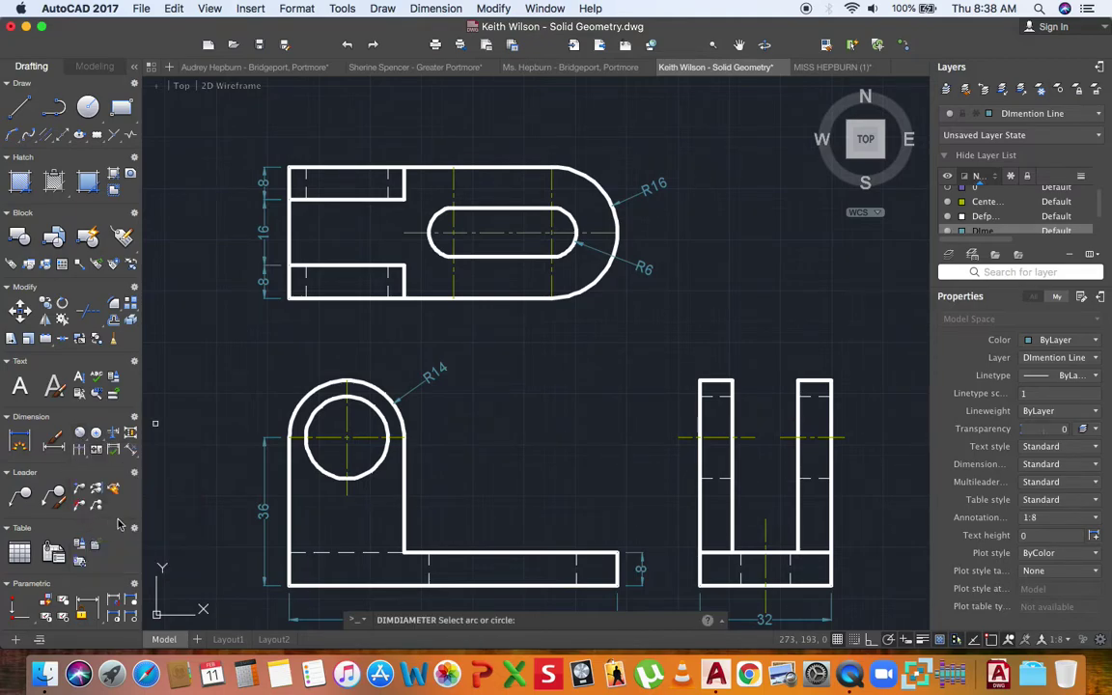
{"action": "left_click", "coordinate": [387, 452]}
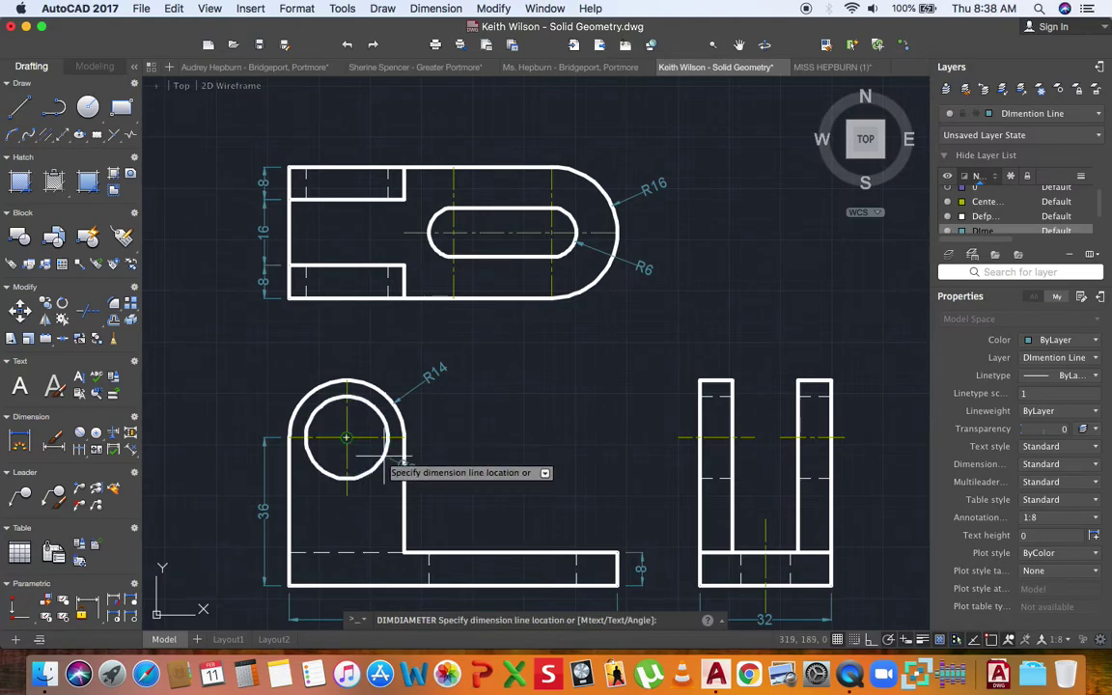
{"action": "left_click", "coordinate": [441, 410]}
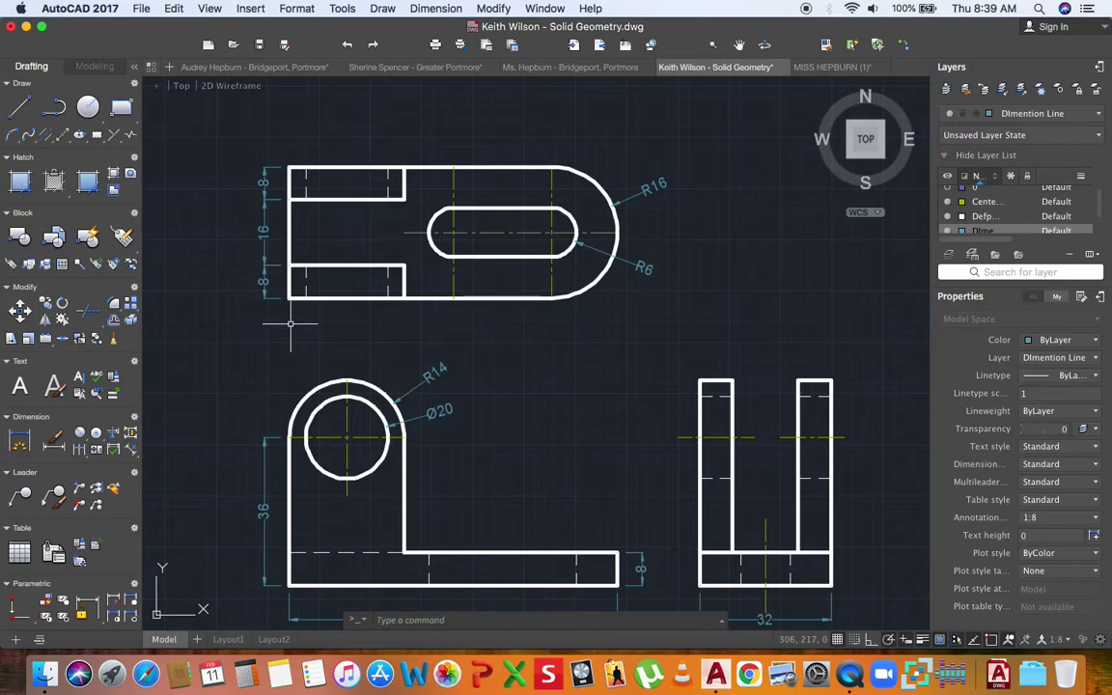
- Add a horizontal linear dimension between the slot's two arc centre lines, placed above the top view
{"action": "left_click", "coordinate": [83, 436]}
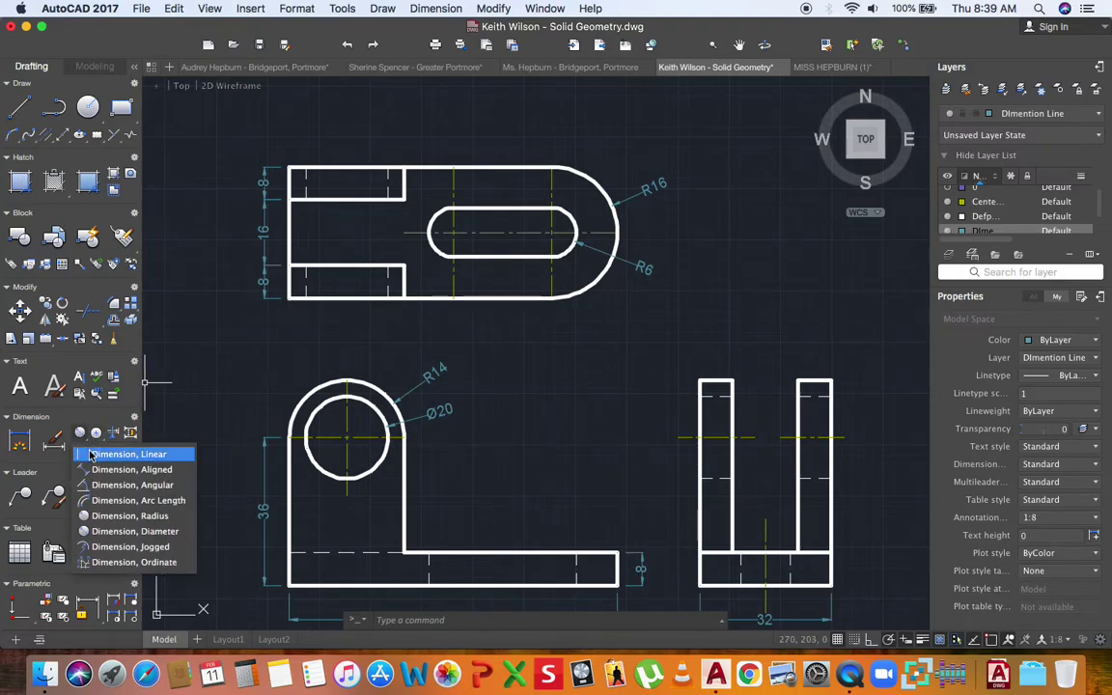
{"action": "left_click", "coordinate": [126, 454]}
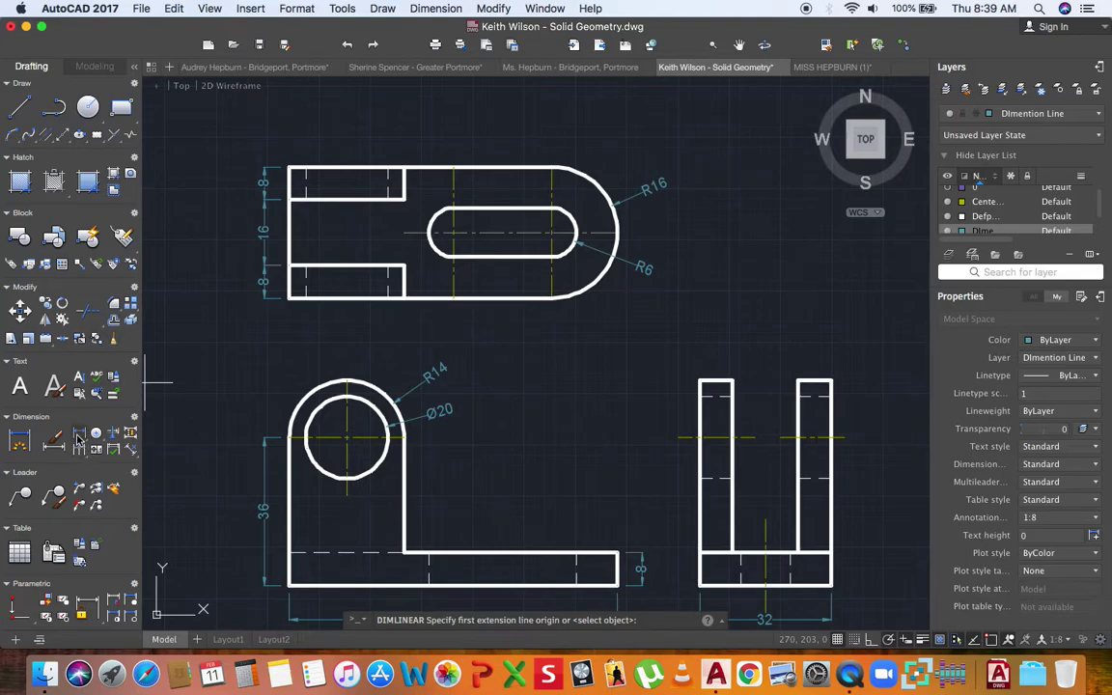
{"action": "left_click", "coordinate": [454, 166]}
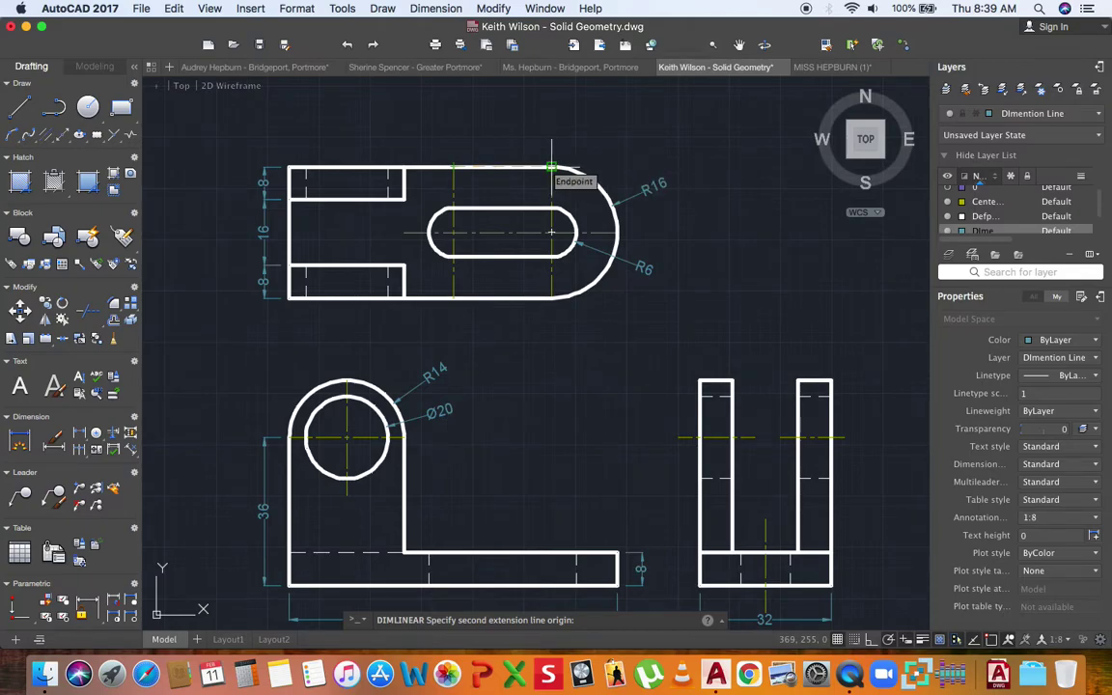
{"action": "left_click", "coordinate": [551, 166]}
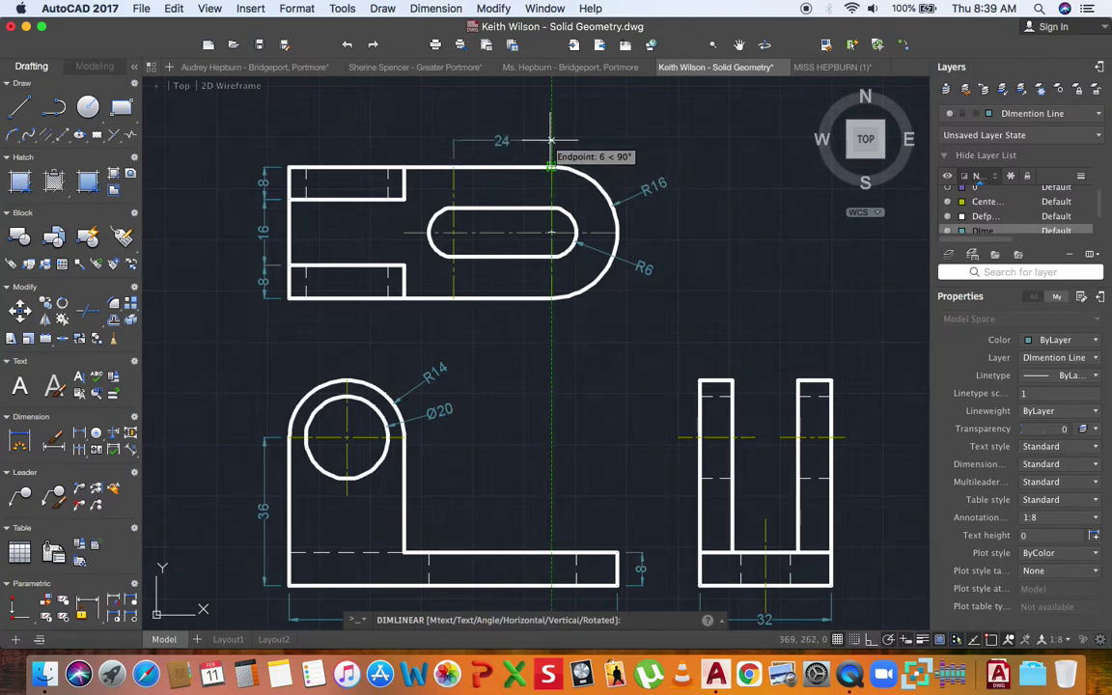
{"action": "scroll", "coordinate": [551, 143], "scroll_direction": "up", "scroll_amount": 2}
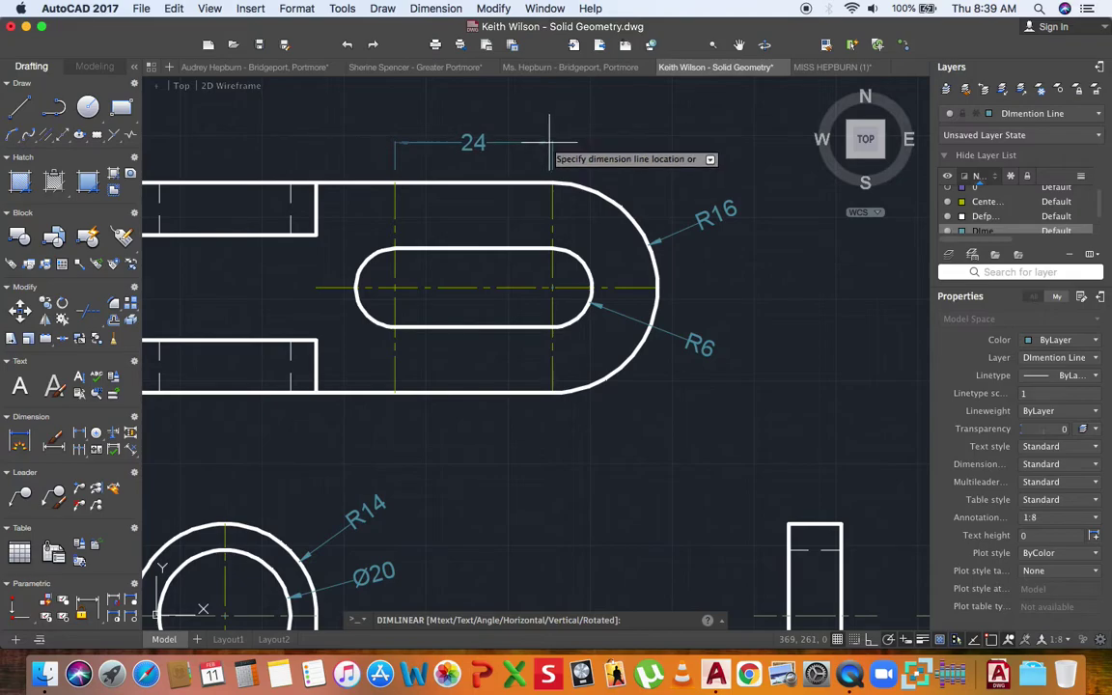
{"action": "left_click", "coordinate": [551, 144]}
{"action": "scroll", "coordinate": [530, 160], "scroll_direction": "down", "scroll_amount": 3}
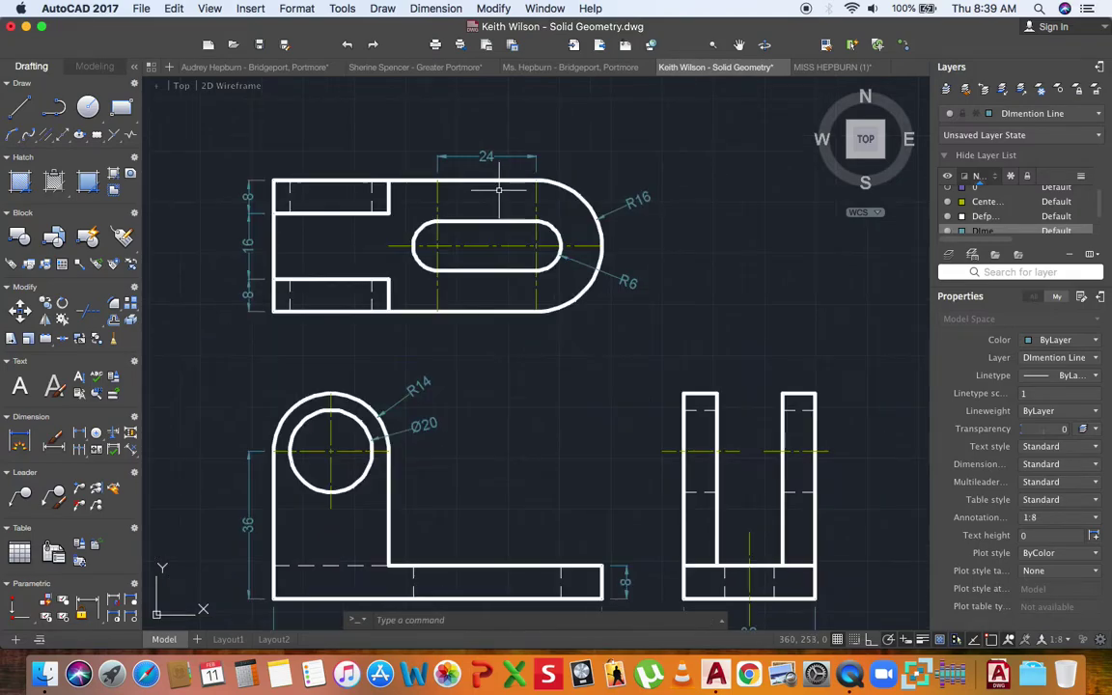
- Dimension the overall height of the side view, placing the vertical dimension to the right of the outline
{"action": "scroll", "coordinate": [462, 219], "scroll_direction": "up", "scroll_amount": 2}
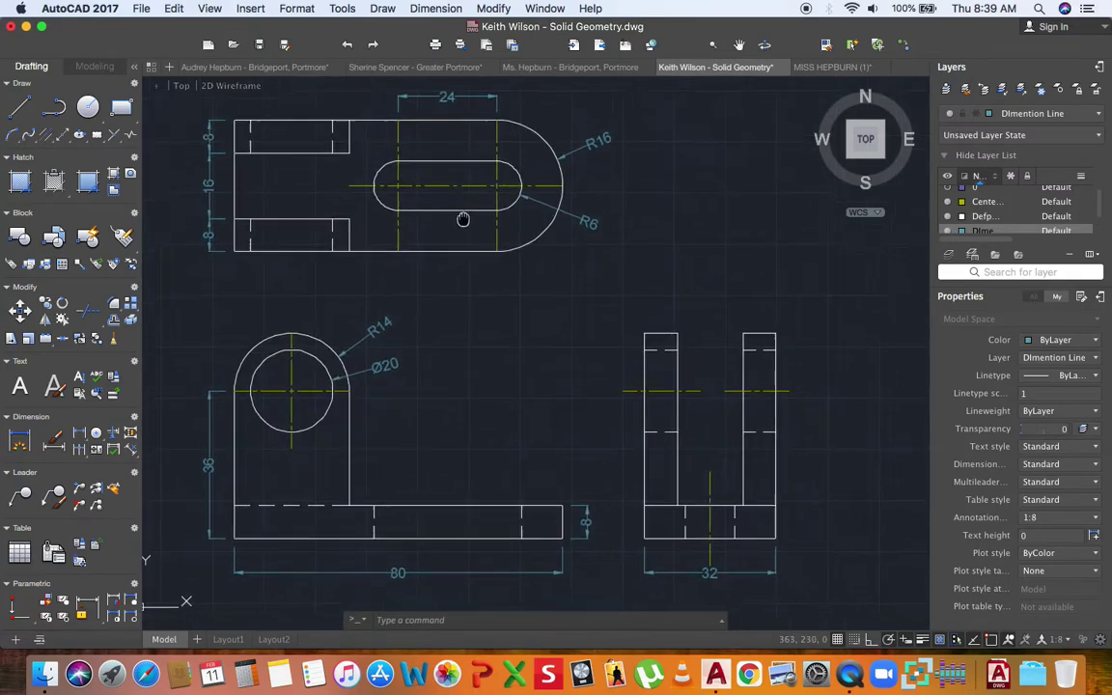
{"action": "scroll", "coordinate": [774, 365], "scroll_direction": "down", "scroll_amount": 2}
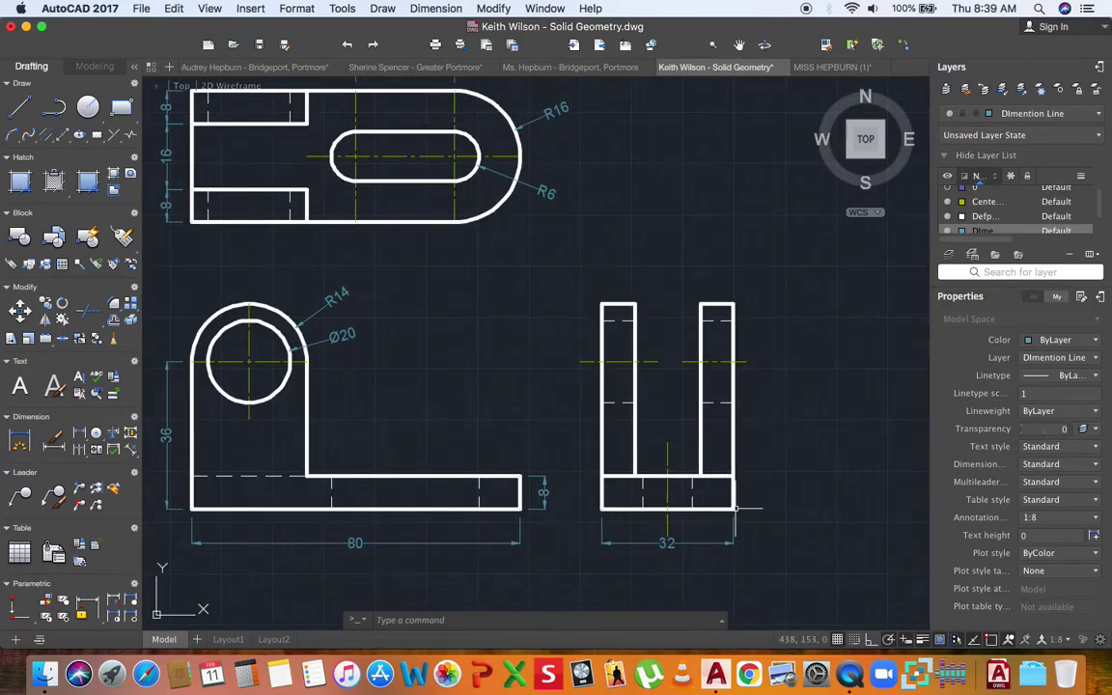
{"action": "left_click", "coordinate": [19, 439]}
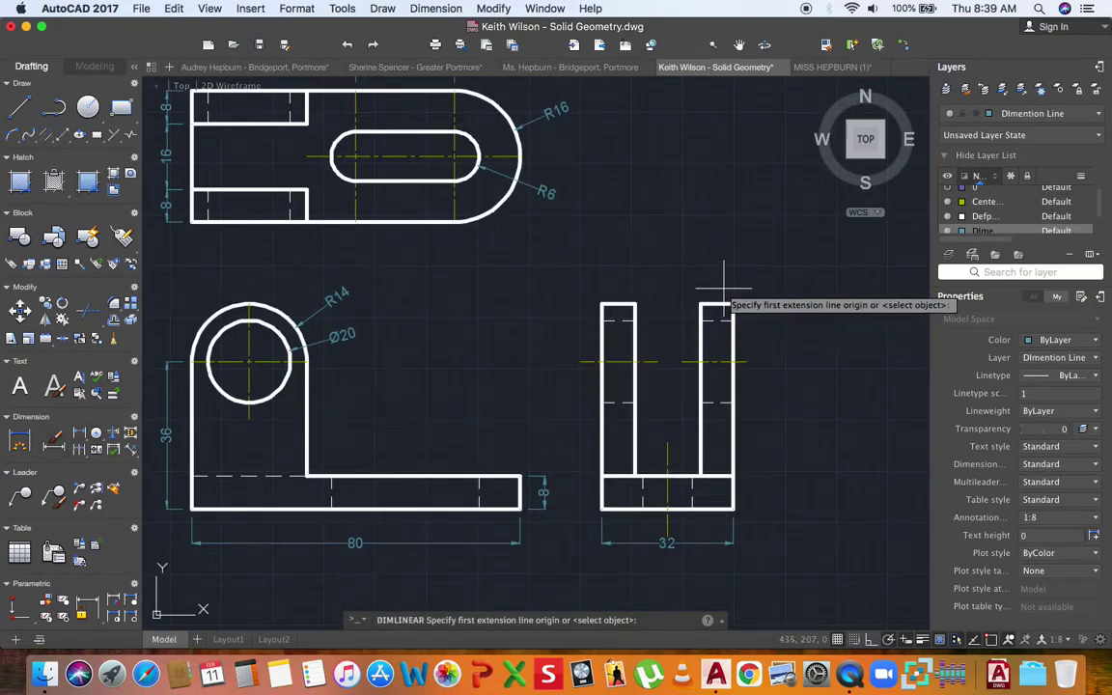
{"action": "left_click", "coordinate": [734, 304]}
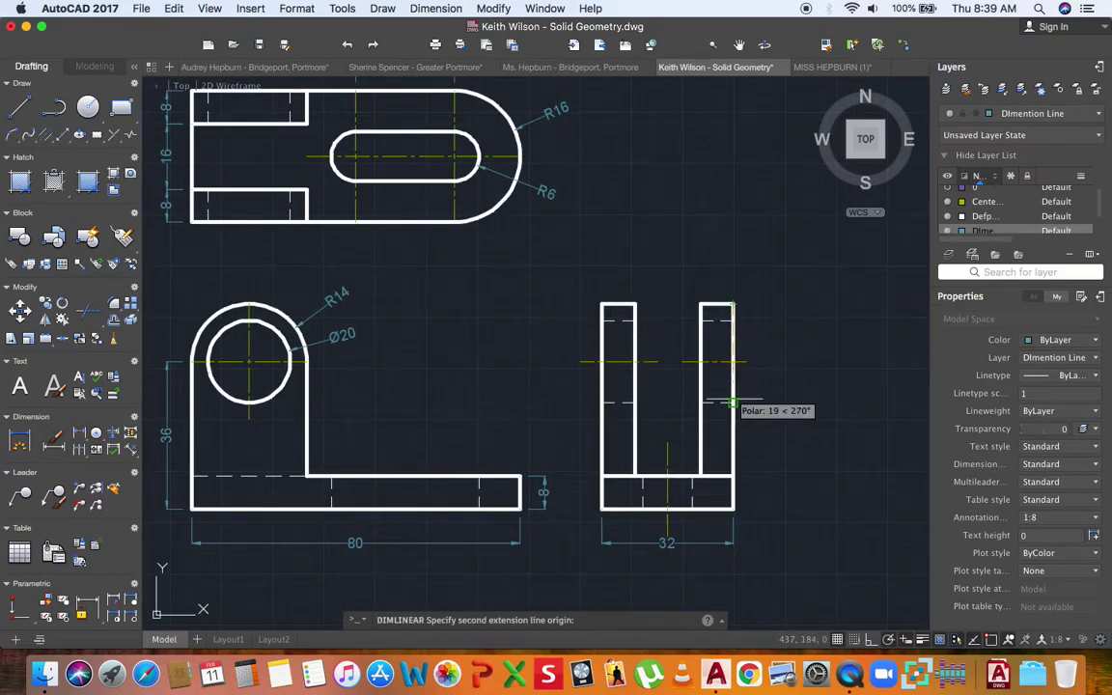
{"action": "left_click", "coordinate": [734, 509]}
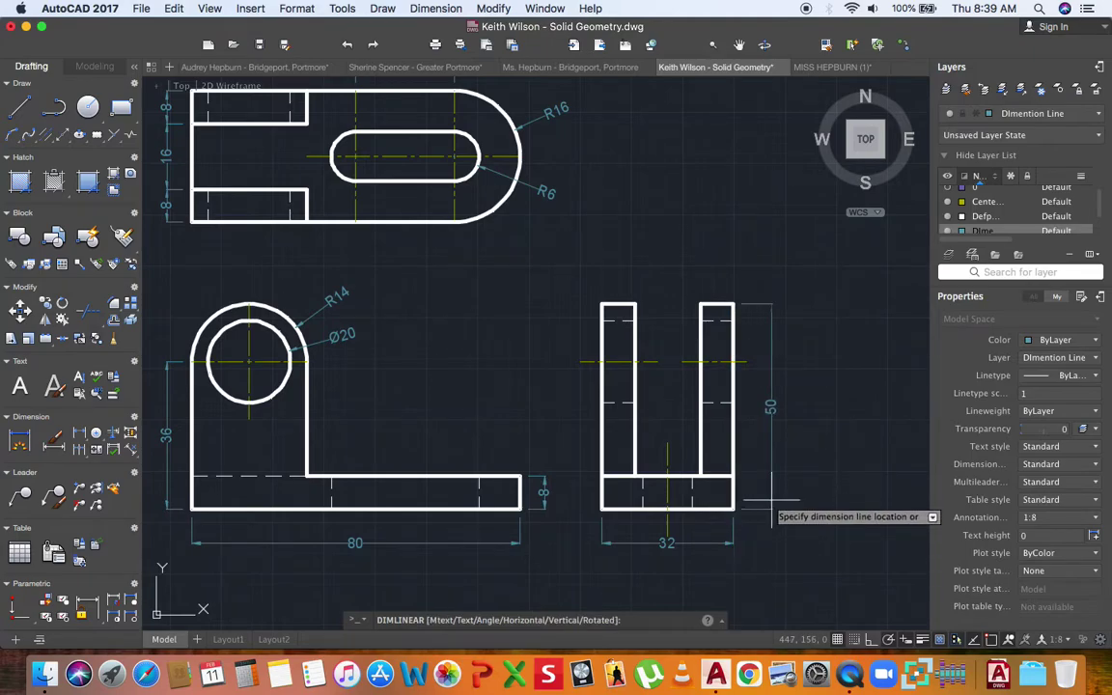
{"action": "left_click", "coordinate": [768, 492]}
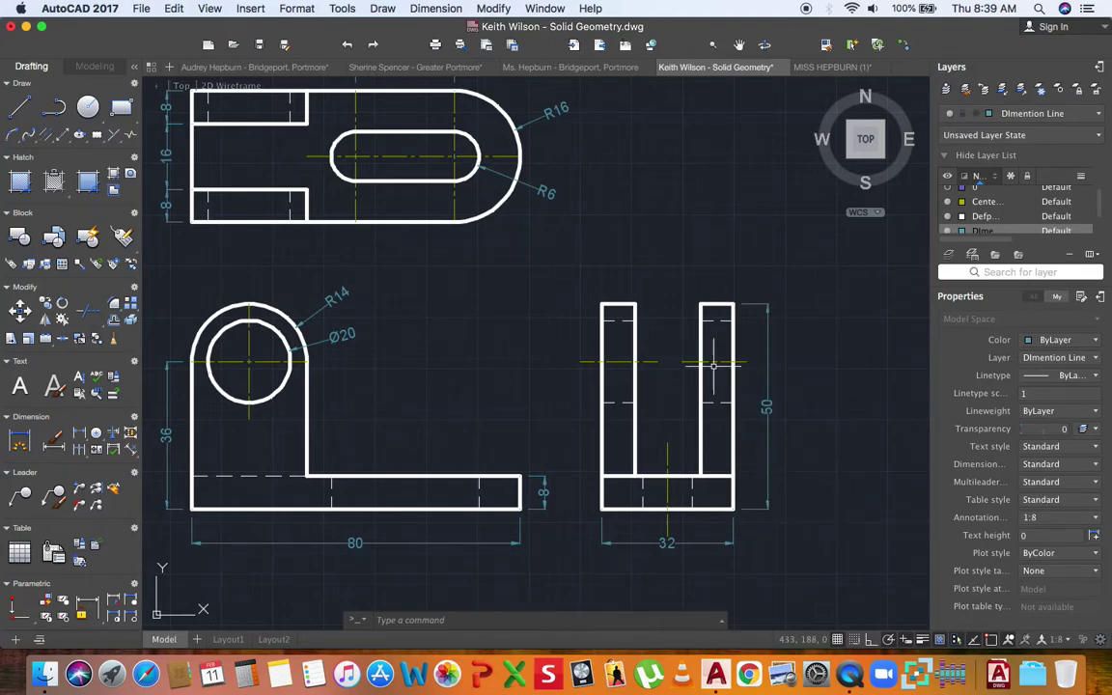
{"action": "middle_click_drag", "start_coordinate": [576, 364], "coordinate": [625, 343]}
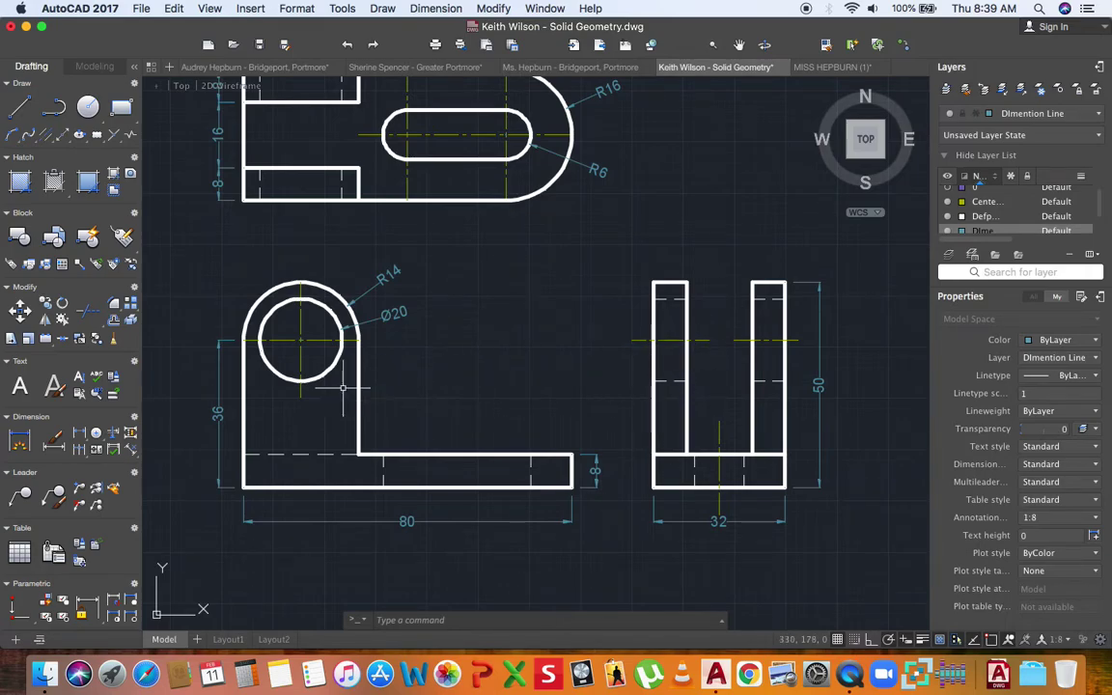
{"action": "scroll", "coordinate": [299, 338], "scroll_direction": "down", "scroll_amount": 1}
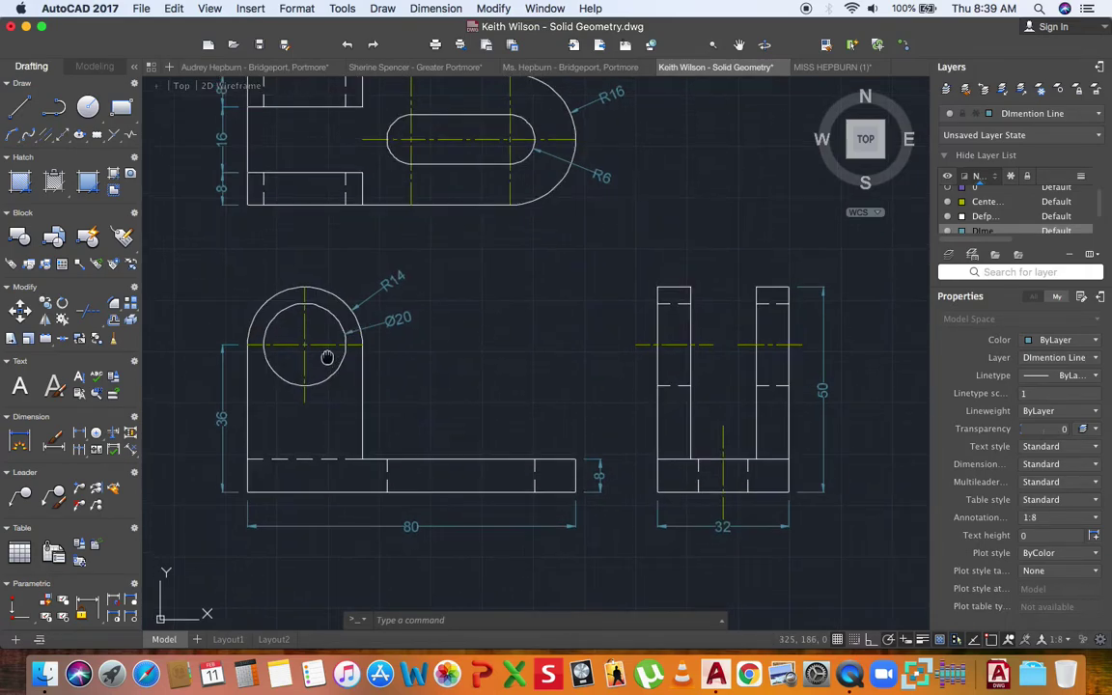
{"action": "scroll", "coordinate": [323, 354], "scroll_direction": "up", "scroll_amount": 1}
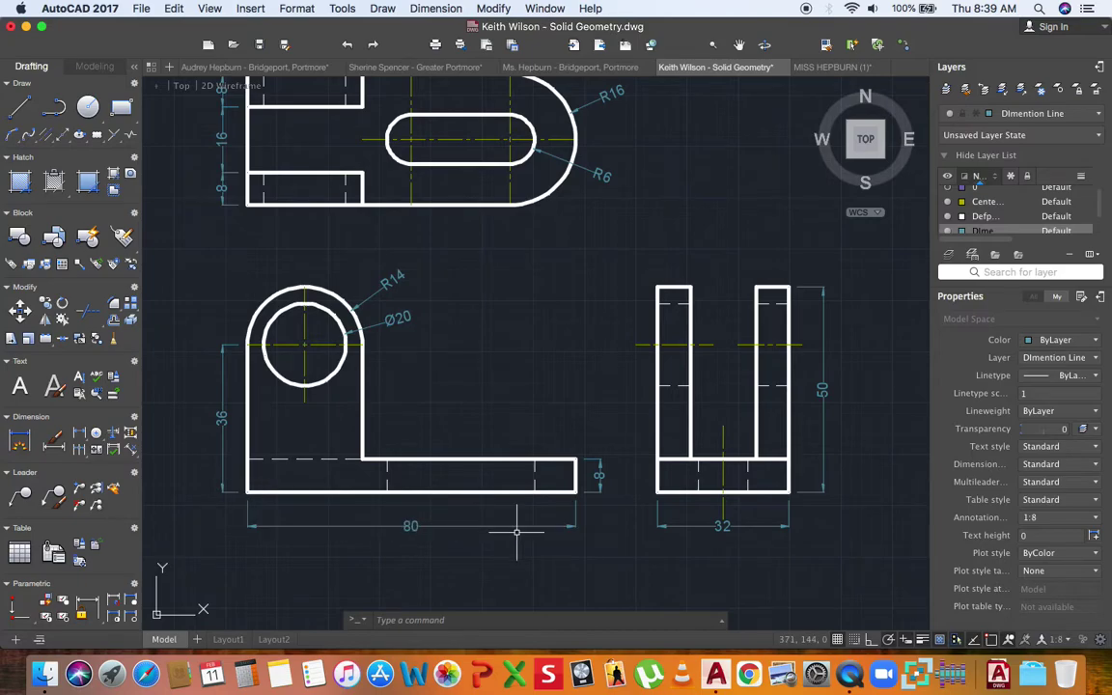
{"action": "scroll", "coordinate": [471, 519], "scroll_direction": "down", "scroll_amount": 2}
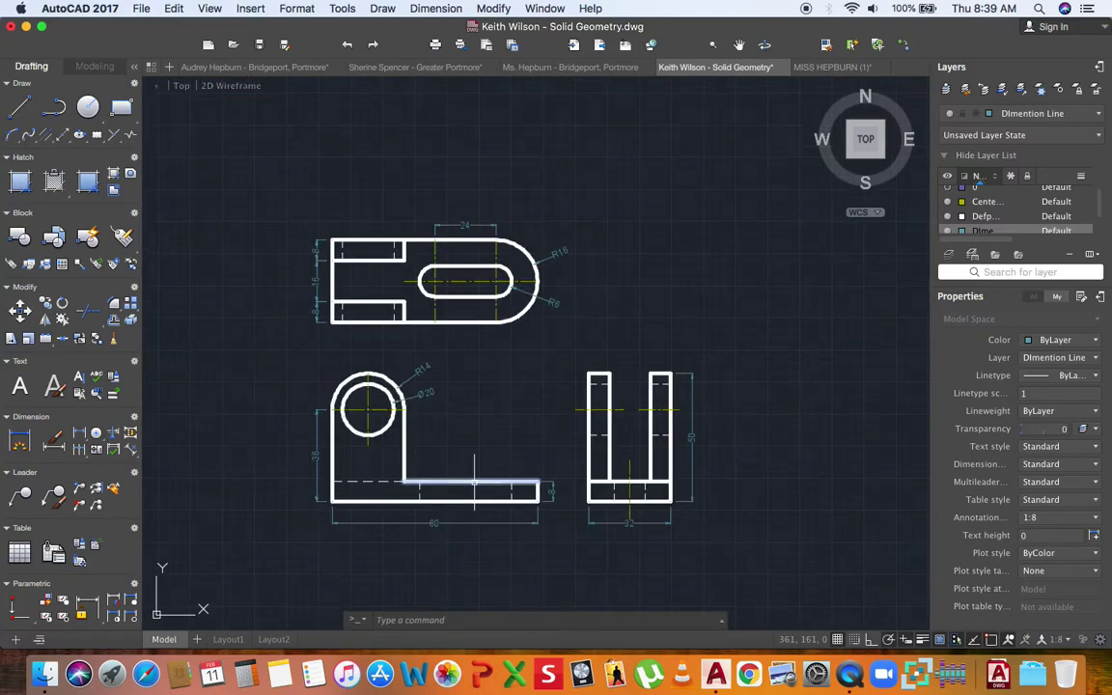
{"action": "scroll", "coordinate": [416, 480], "scroll_direction": "up", "scroll_amount": 2}
{"action": "scroll", "coordinate": [391, 478], "scroll_direction": "down", "scroll_amount": 1}
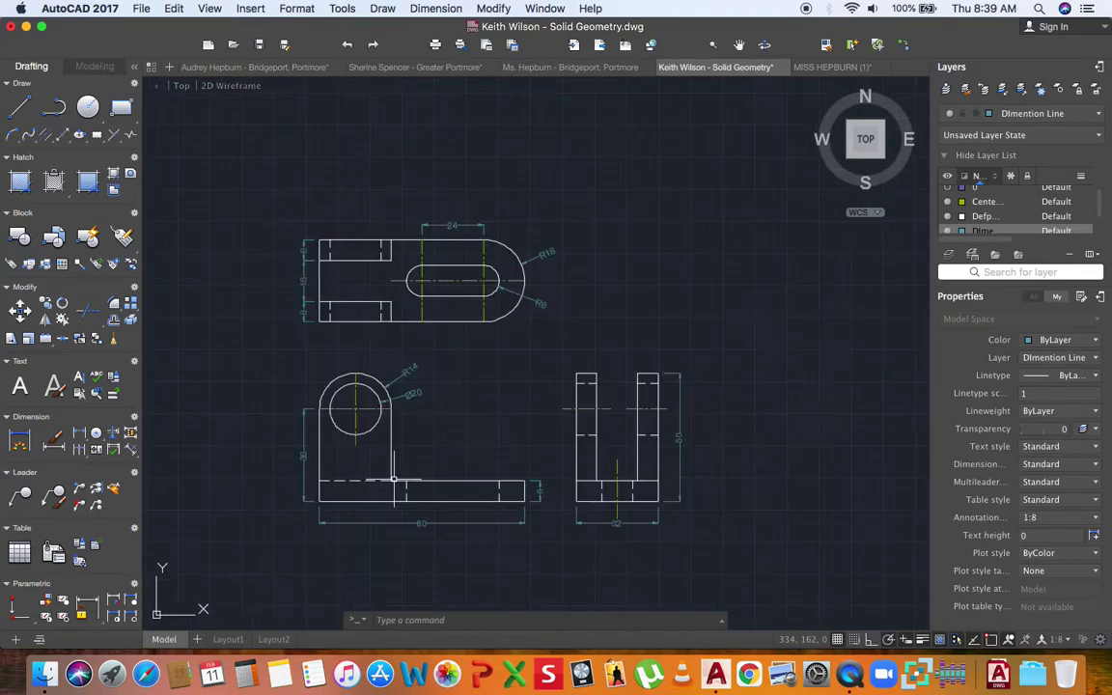
{"action": "scroll", "coordinate": [398, 504], "scroll_direction": "up", "scroll_amount": 1}
{"action": "type", "text": "dli"}
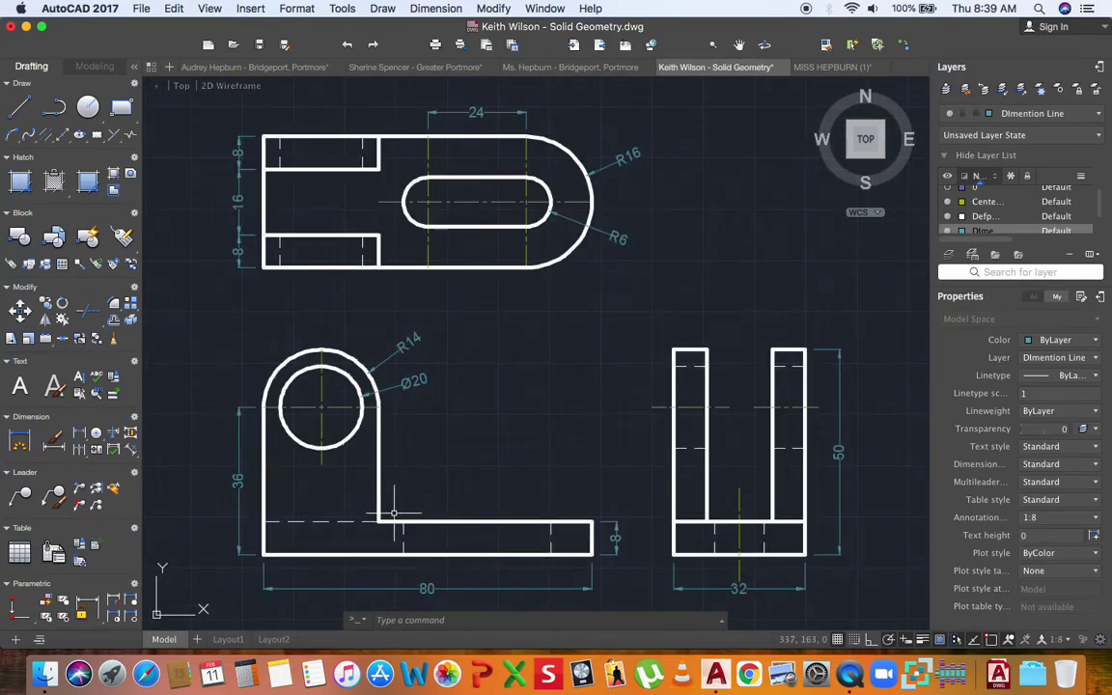
{"action": "key", "text": "Return"}
{"action": "left_click", "coordinate": [379, 522]}
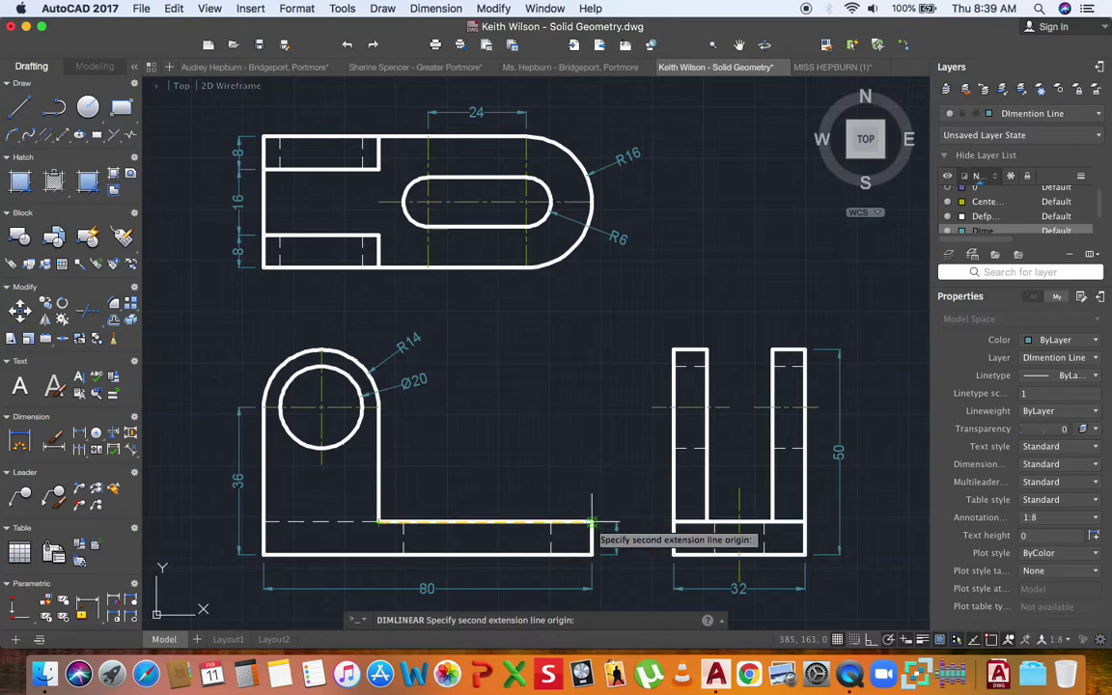
{"action": "left_click", "coordinate": [593, 522]}
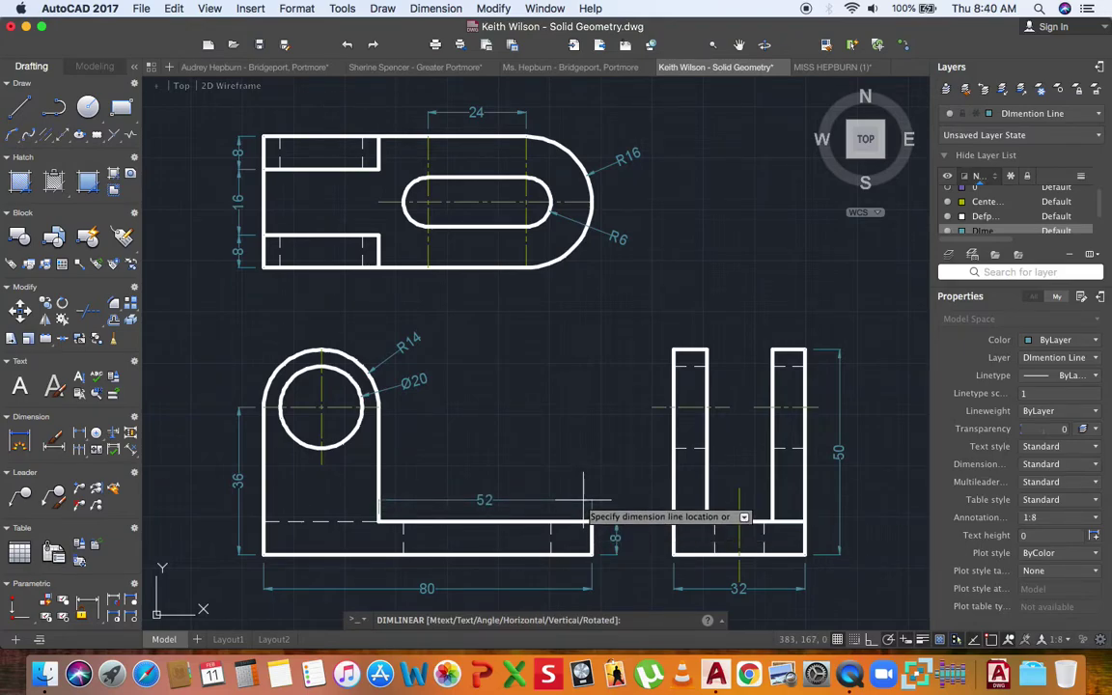
{"action": "key", "text": "Escape"}
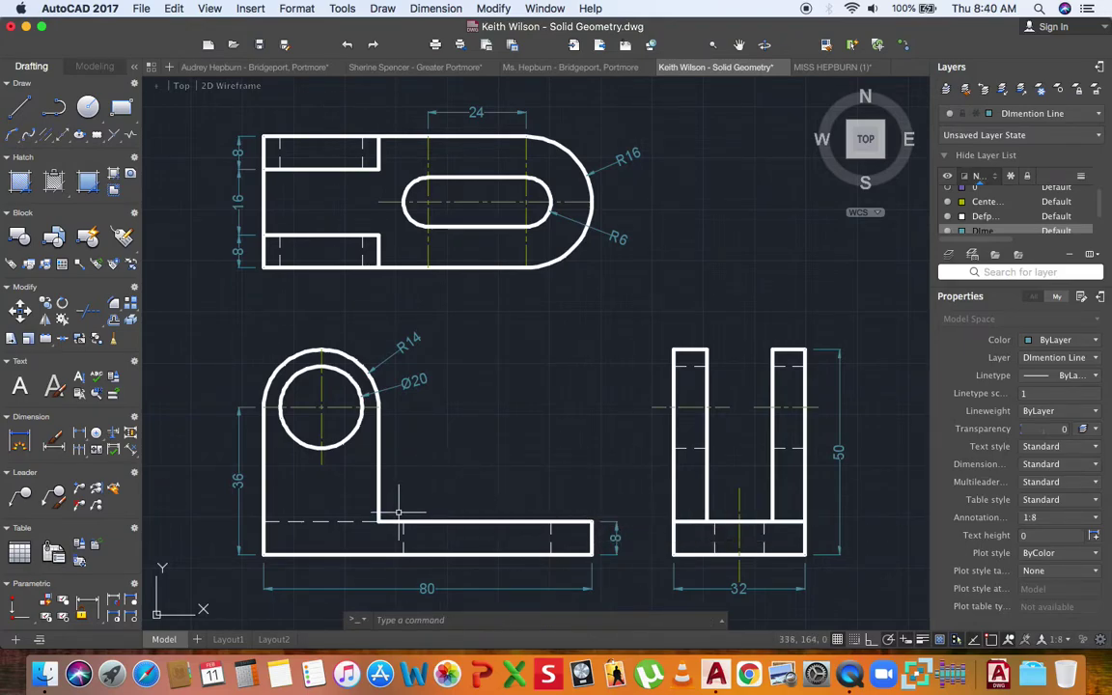
- Dimension the distance from the upright's face to the slot's nearest hidden edge in the front view, centring the text on the dimension line
{"action": "key", "text": "Return"}
{"action": "left_click", "coordinate": [379, 523]}
{"action": "left_click", "coordinate": [400, 522]}
{"action": "scroll", "coordinate": [404, 512], "scroll_direction": "up", "scroll_amount": 2}
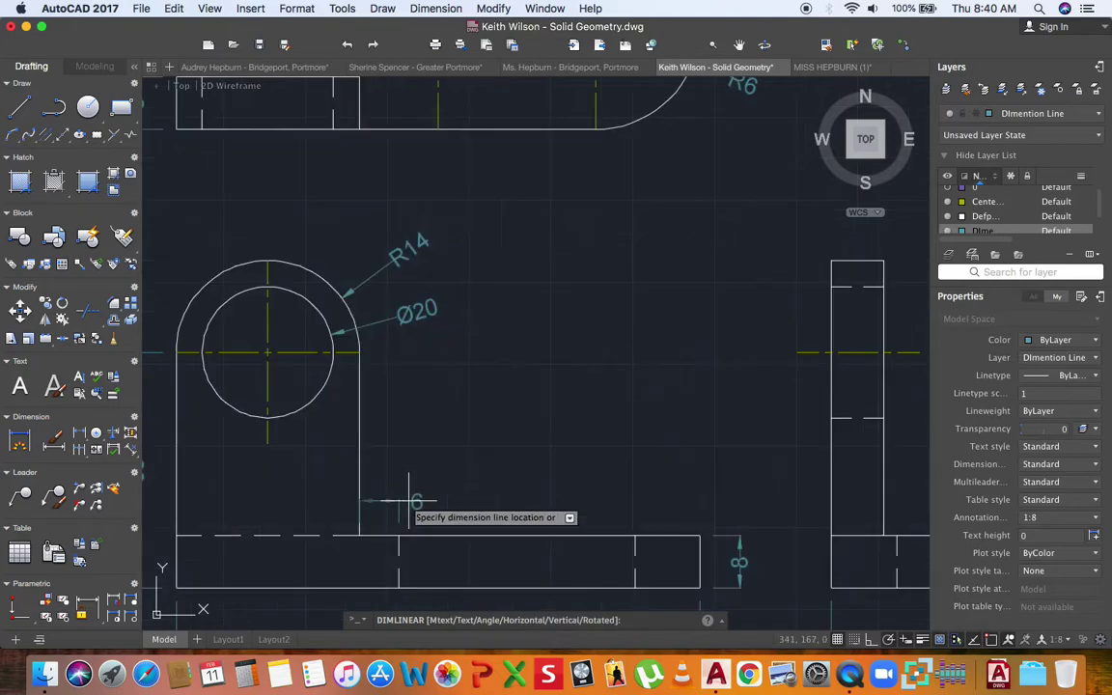
{"action": "left_click", "coordinate": [405, 496]}
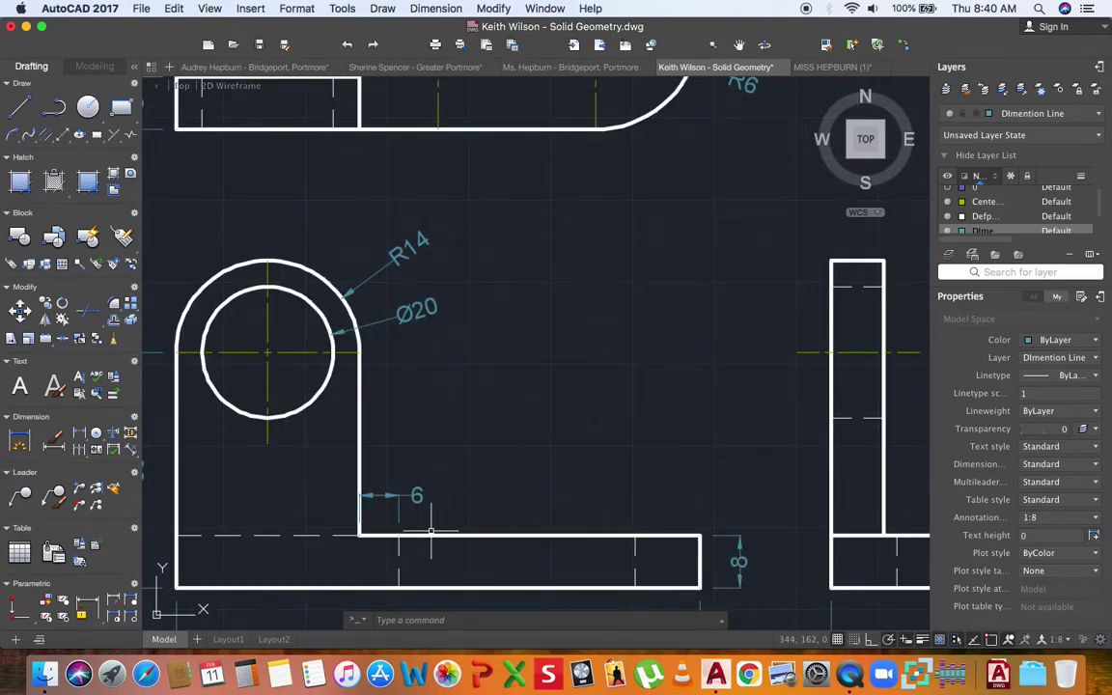
{"action": "scroll", "coordinate": [422, 521], "scroll_direction": "up", "scroll_amount": 2}
{"action": "left_click", "coordinate": [433, 442]}
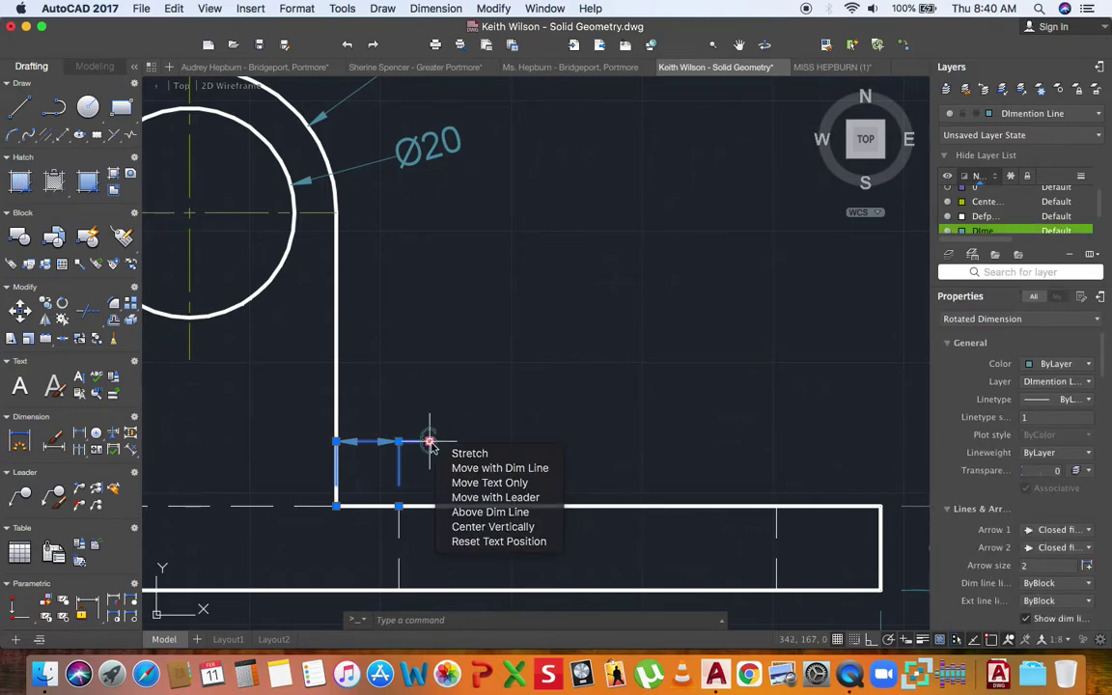
{"action": "left_click", "coordinate": [430, 442]}
{"action": "left_click", "coordinate": [367, 442]}
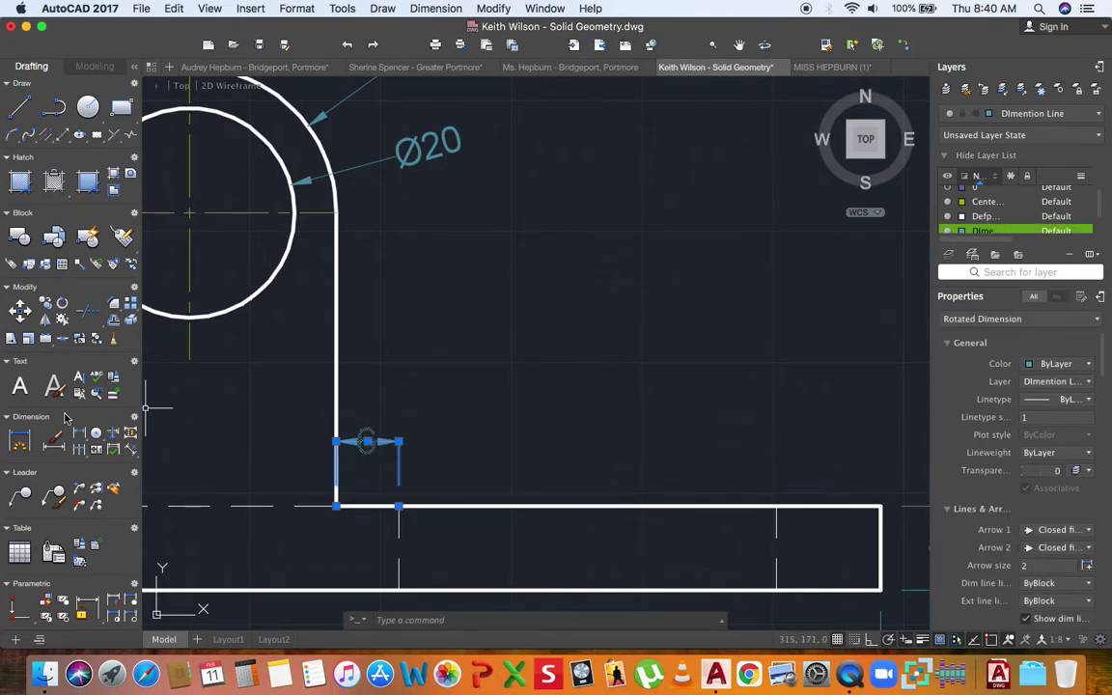
- Continue the front view's slot offset dimension across the slot's hidden length and on to the base's right end
{"action": "left_click", "coordinate": [94, 449]}
{"action": "scroll", "coordinate": [566, 442], "scroll_direction": "down", "scroll_amount": 5}
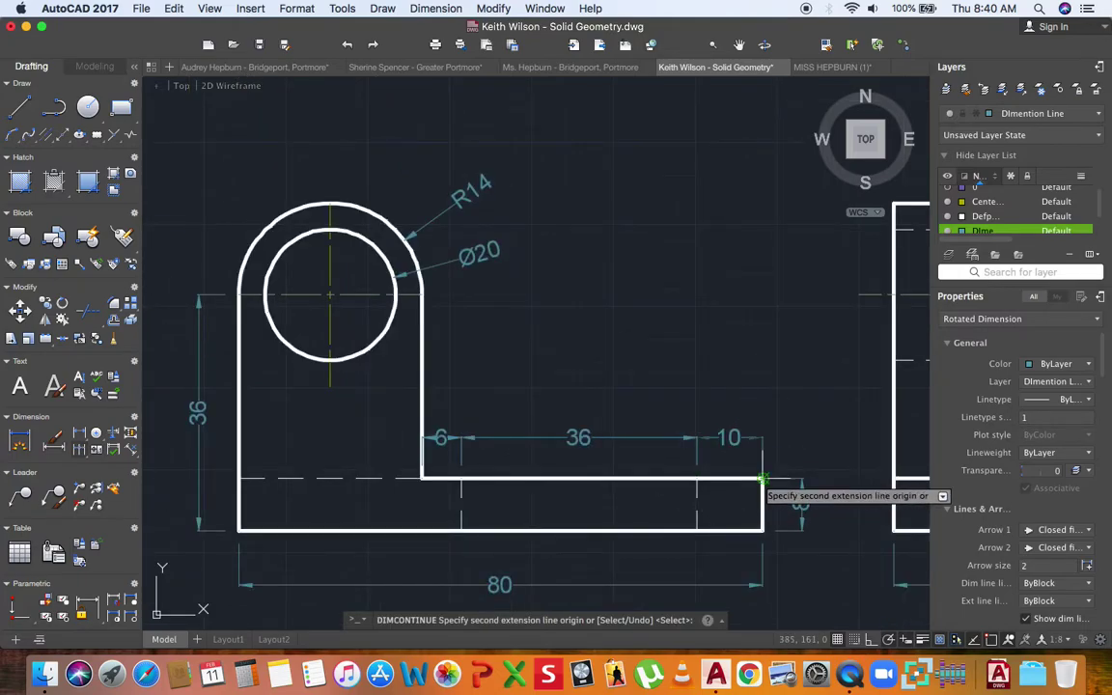
{"action": "left_click", "coordinate": [763, 478]}
{"action": "key", "text": "Escape"}
{"action": "scroll", "coordinate": [603, 357], "scroll_direction": "down", "scroll_amount": 2}
{"action": "middle_click_drag", "start_coordinate": [604, 368], "coordinate": [558, 391]}
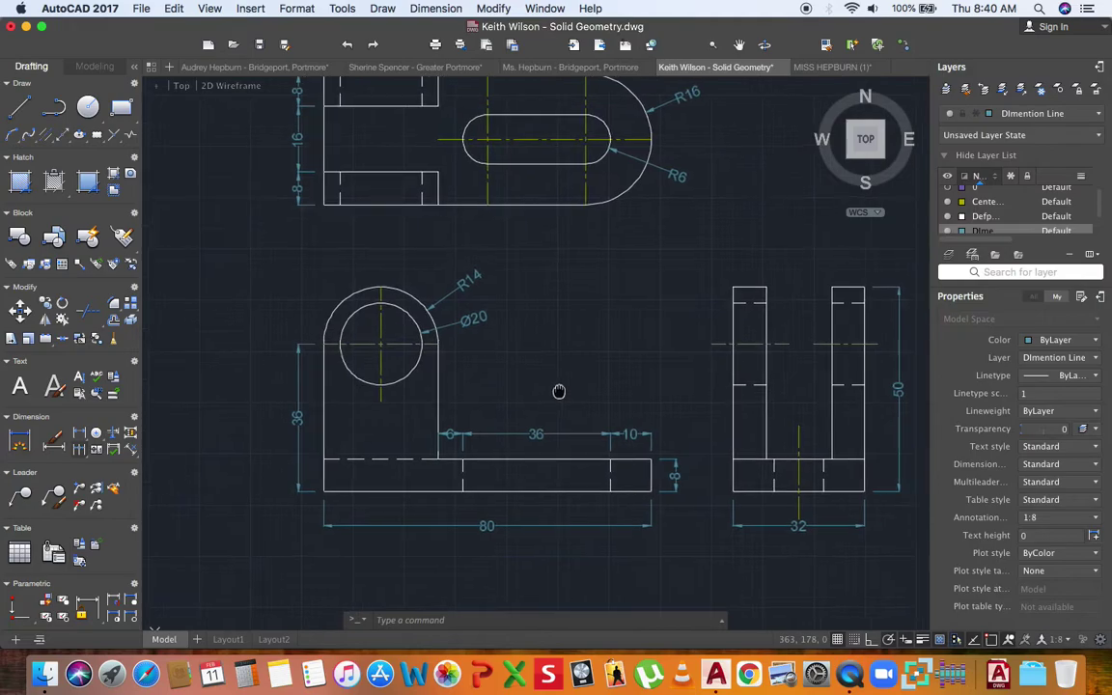
- Delete the three chained dimensions above the base in the front view
{"action": "left_click", "coordinate": [665, 406]}
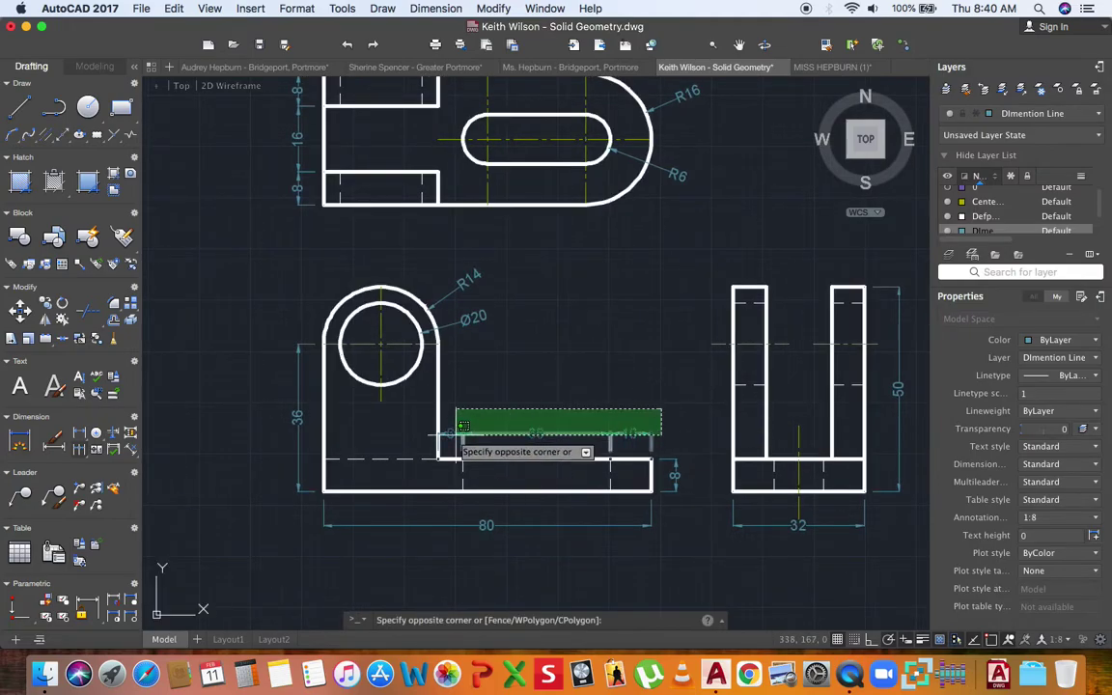
{"action": "left_click", "coordinate": [453, 439]}
{"action": "key", "text": "Delete"}
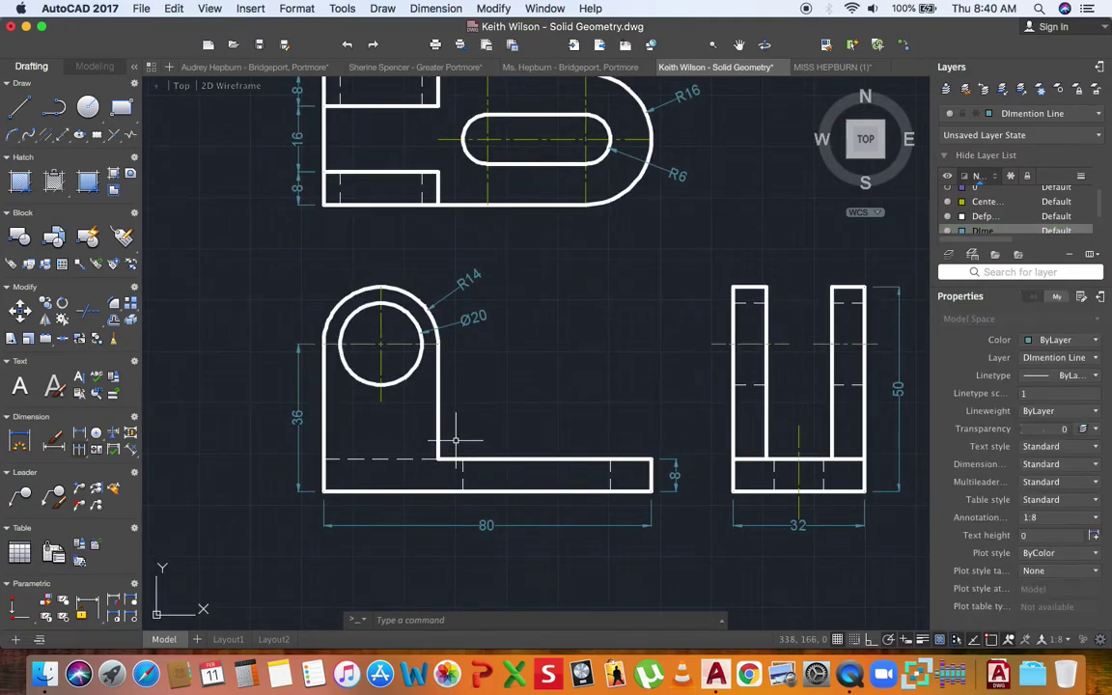
{"action": "scroll", "coordinate": [455, 439], "scroll_direction": "down", "scroll_amount": 2}
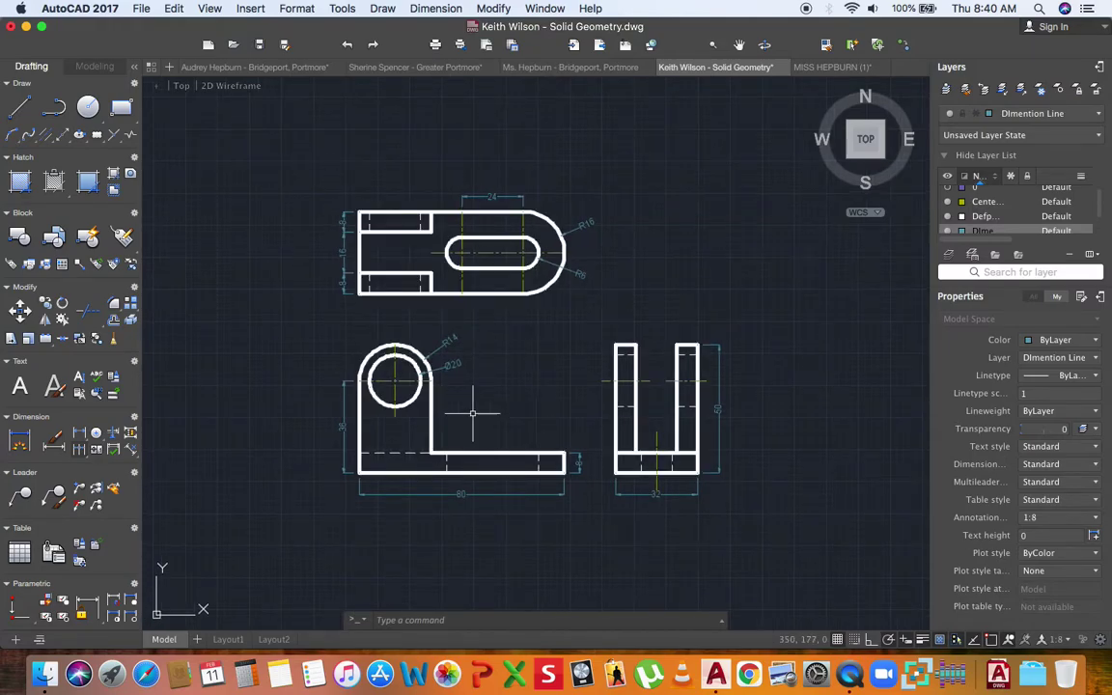
{"action": "mouse_move", "coordinate": [473, 407]}
{"action": "middle_mouse_down"}
{"action": "mouse_move", "coordinate": [477, 392]}
{"action": "mouse_move", "coordinate": [446, 369]}
{"action": "middle_mouse_up"}
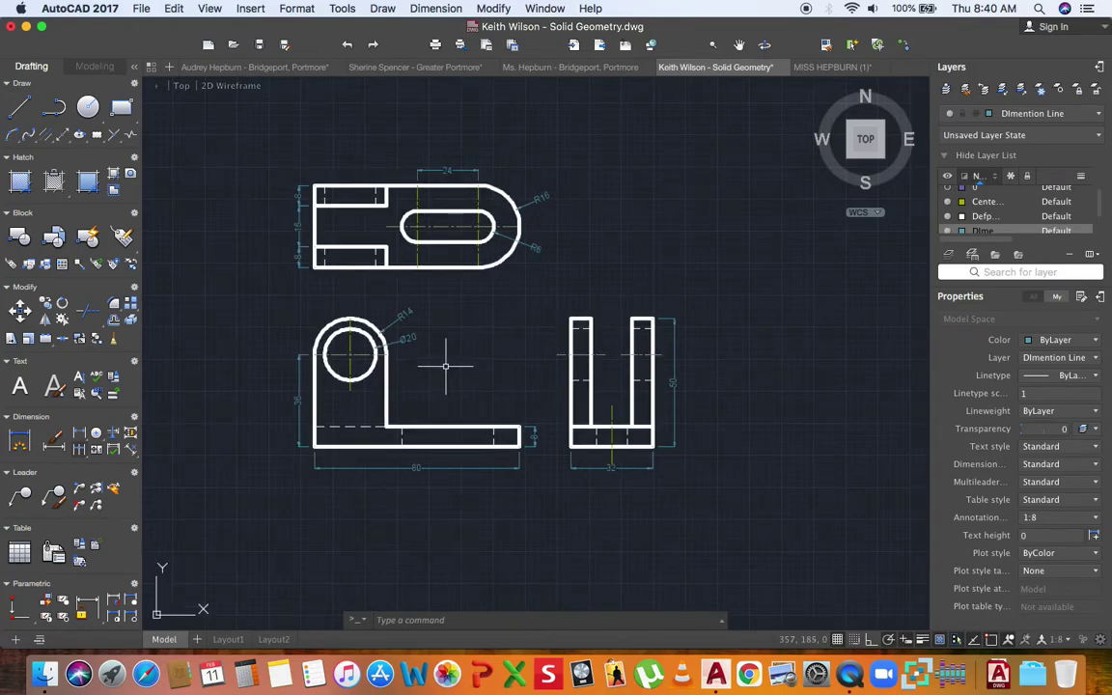
- Dimension the horizontal distance from the top view's left edge to the start of its rounded end, placing it below the outline
{"action": "left_click", "coordinate": [81, 436]}
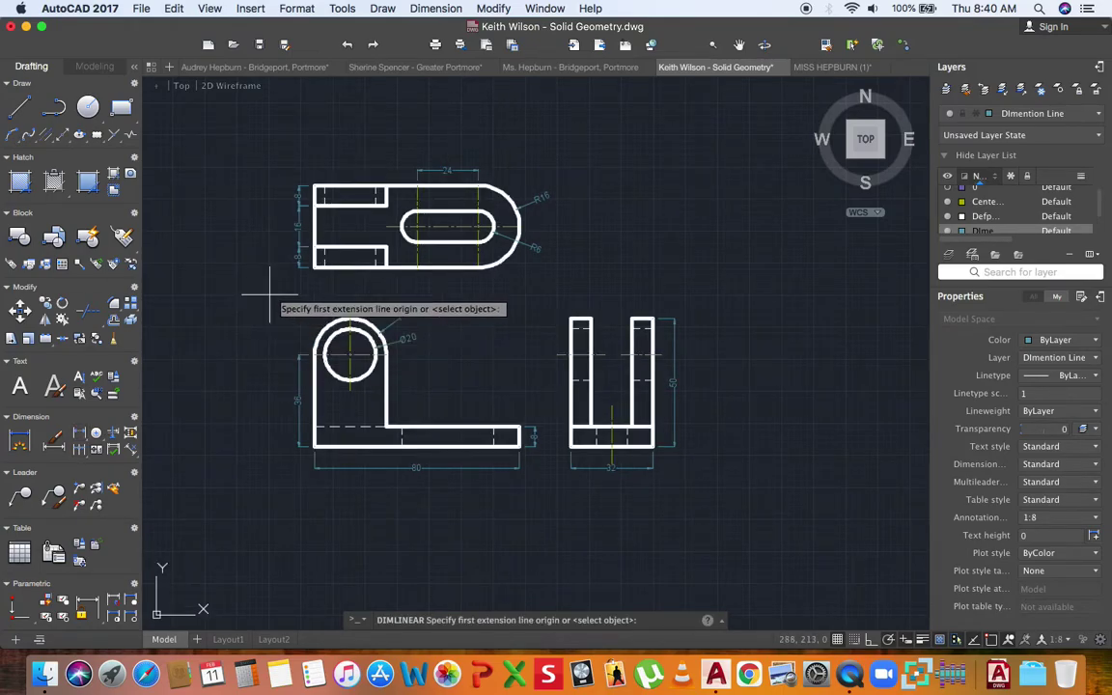
{"action": "left_click", "coordinate": [314, 267]}
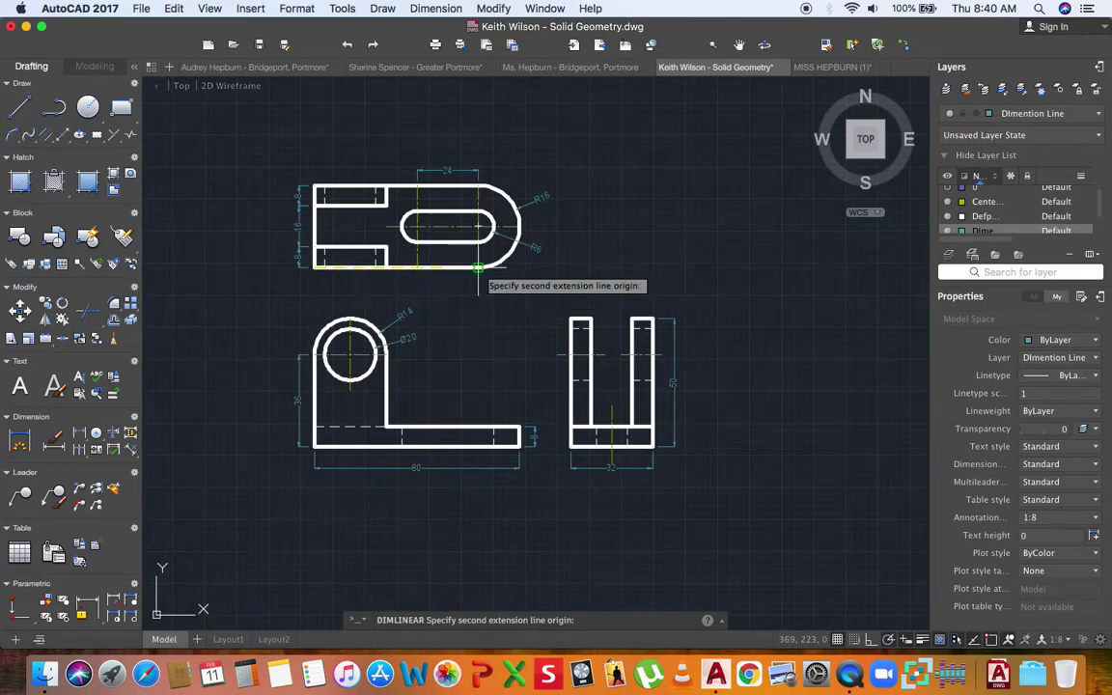
{"action": "left_click", "coordinate": [478, 268]}
{"action": "scroll", "coordinate": [478, 281], "scroll_direction": "up", "scroll_amount": 2}
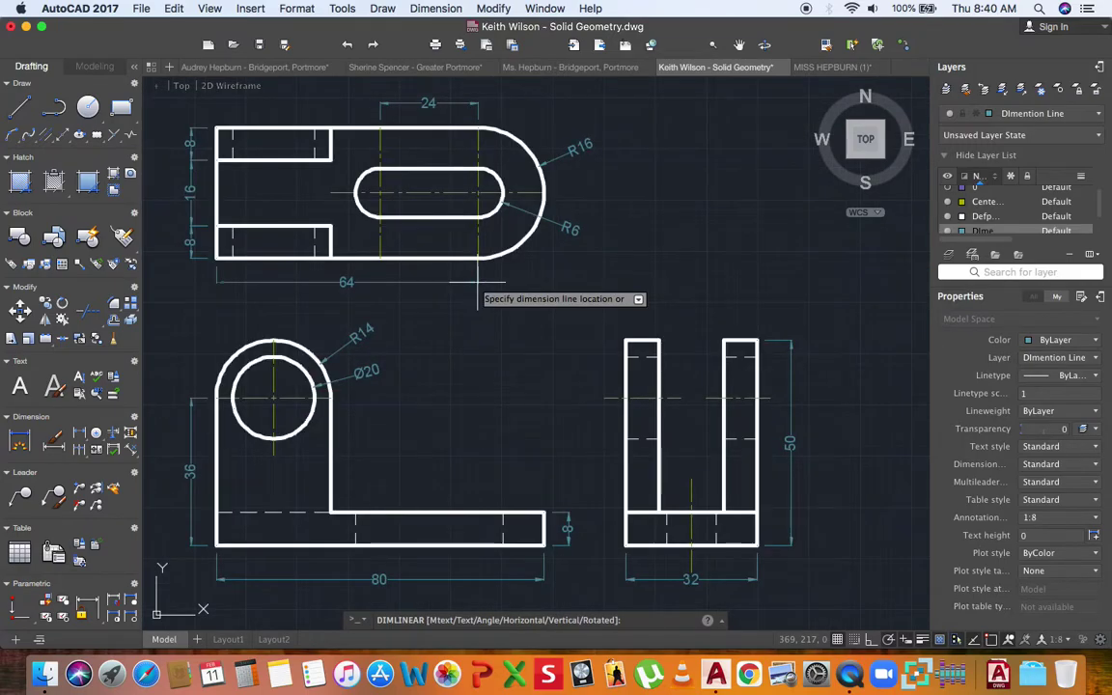
{"action": "left_click", "coordinate": [477, 282]}
{"action": "scroll", "coordinate": [477, 282], "scroll_direction": "down", "scroll_amount": 2}
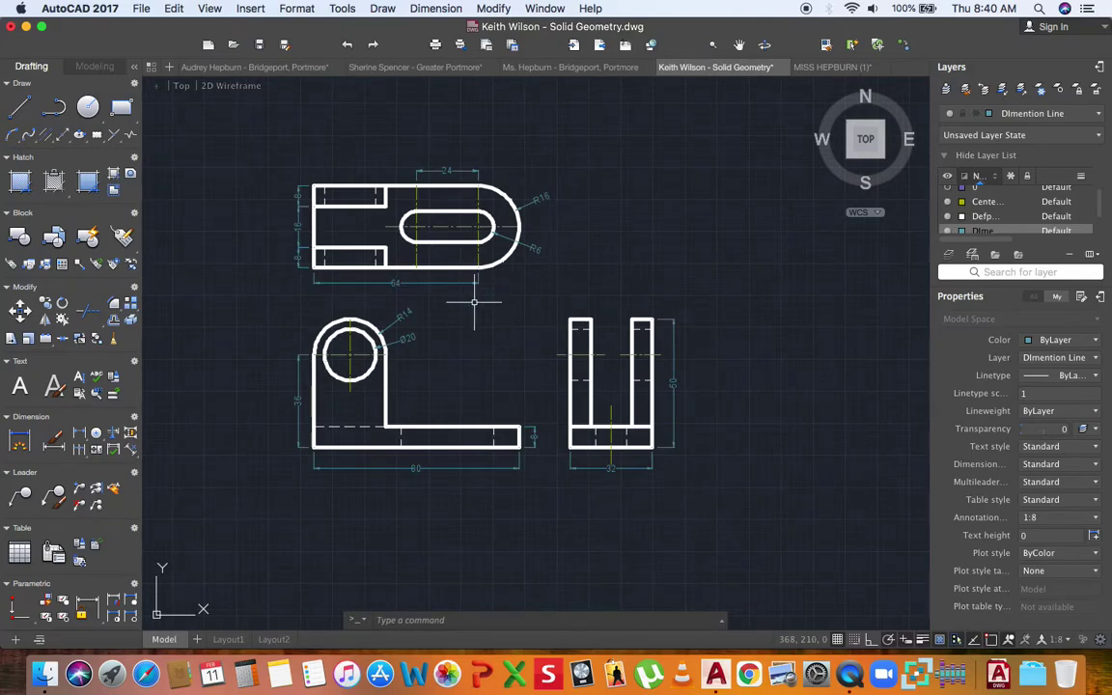
- Add multiline text reading PLAN with a text height of 5 below the front view's overall length dimension
{"action": "middle_click_drag", "start_coordinate": [479, 303], "coordinate": [498, 303]}
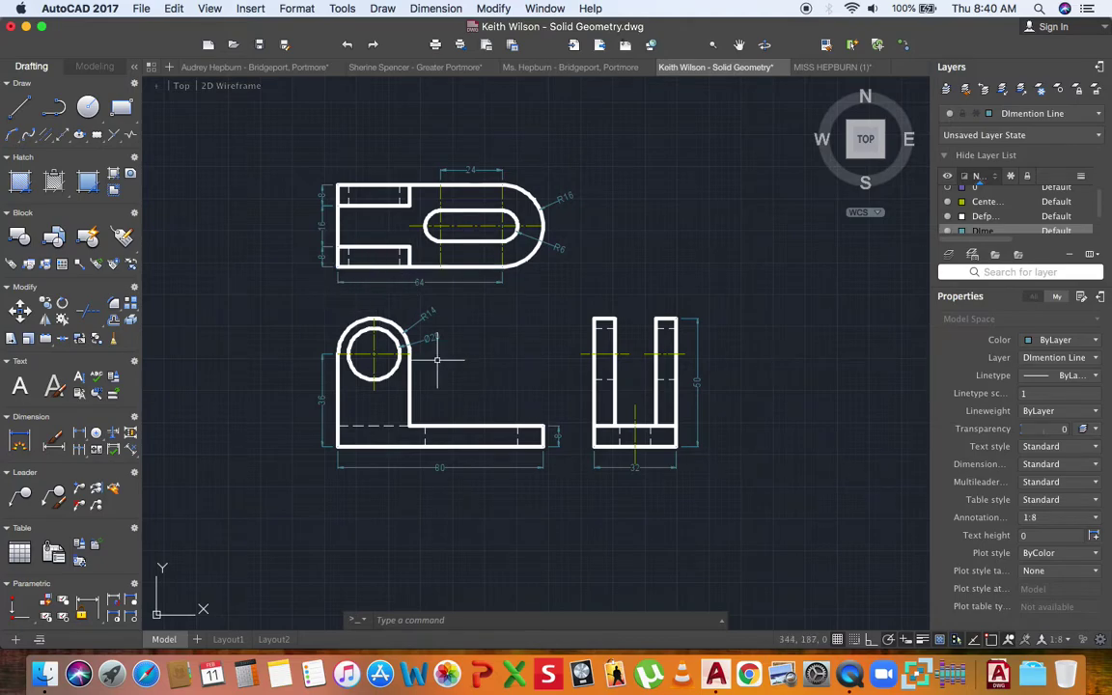
{"action": "middle_click_drag", "start_coordinate": [328, 325], "coordinate": [325, 289]}
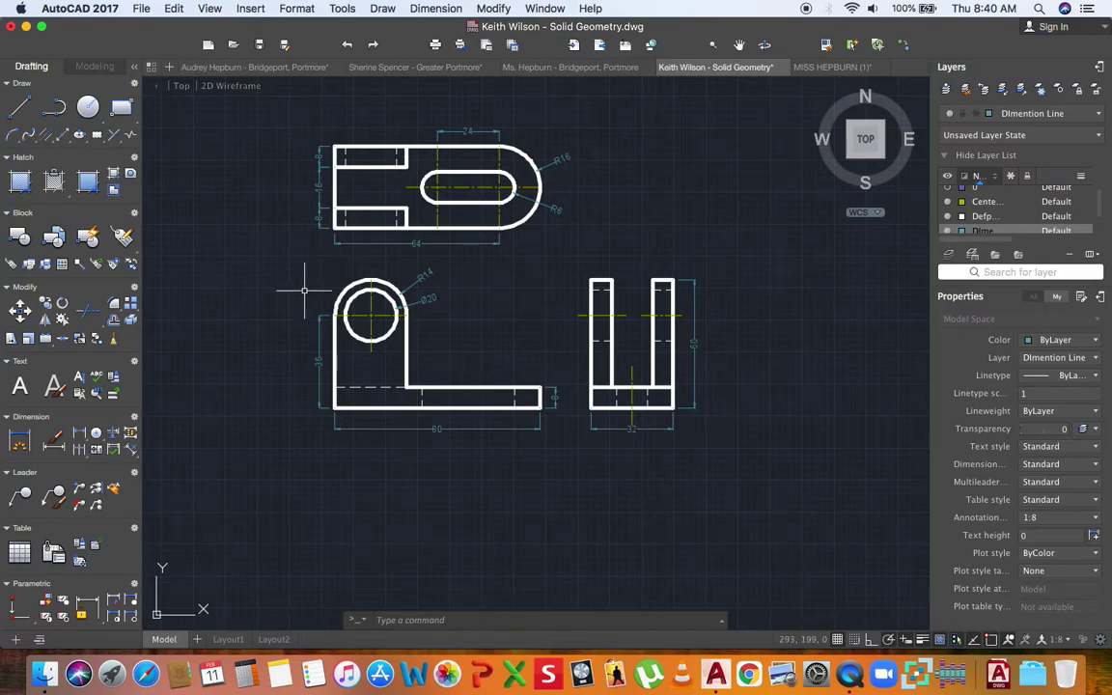
{"action": "left_click", "coordinate": [27, 387]}
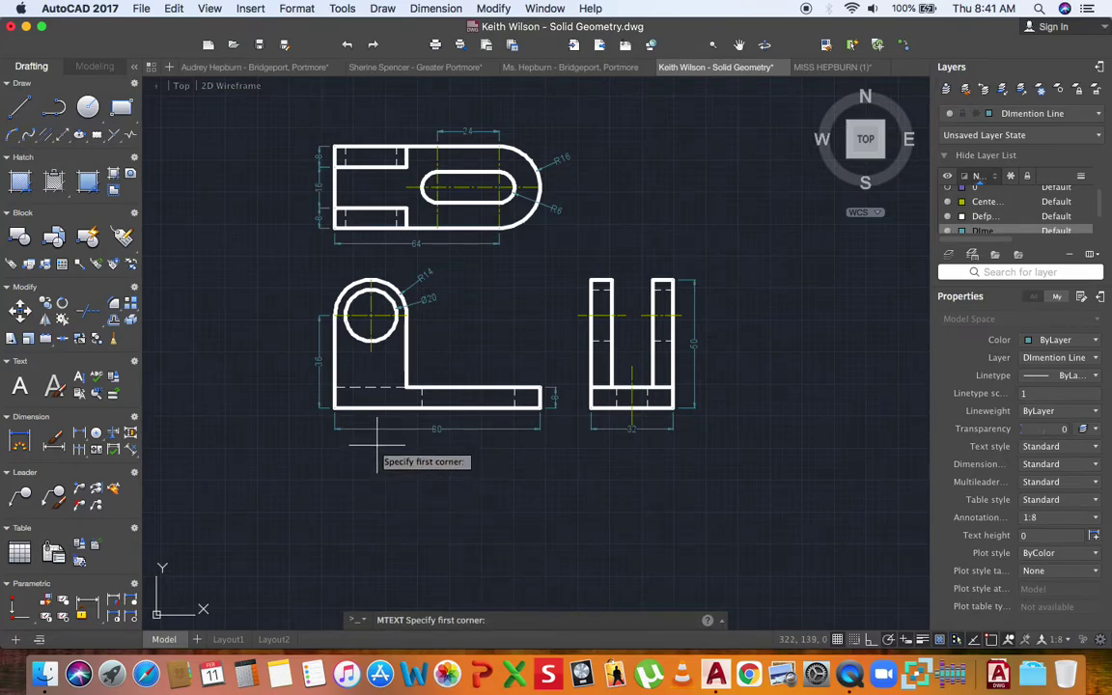
{"action": "left_click", "coordinate": [379, 448]}
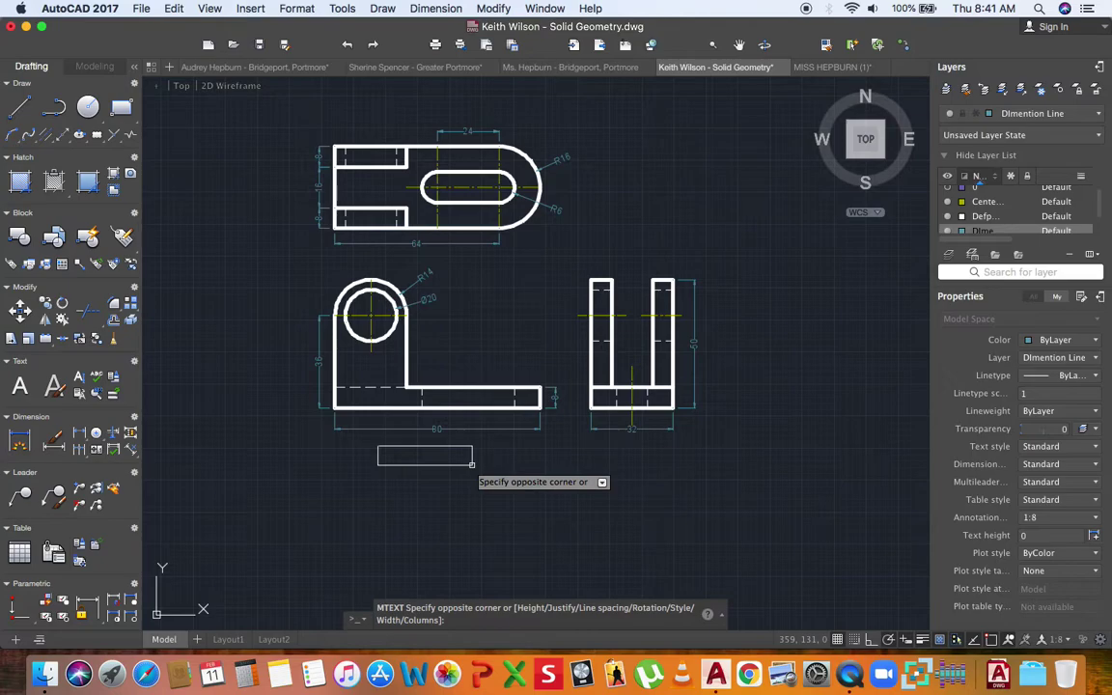
{"action": "type", "text": "h"}
{"action": "key", "text": "Return"}
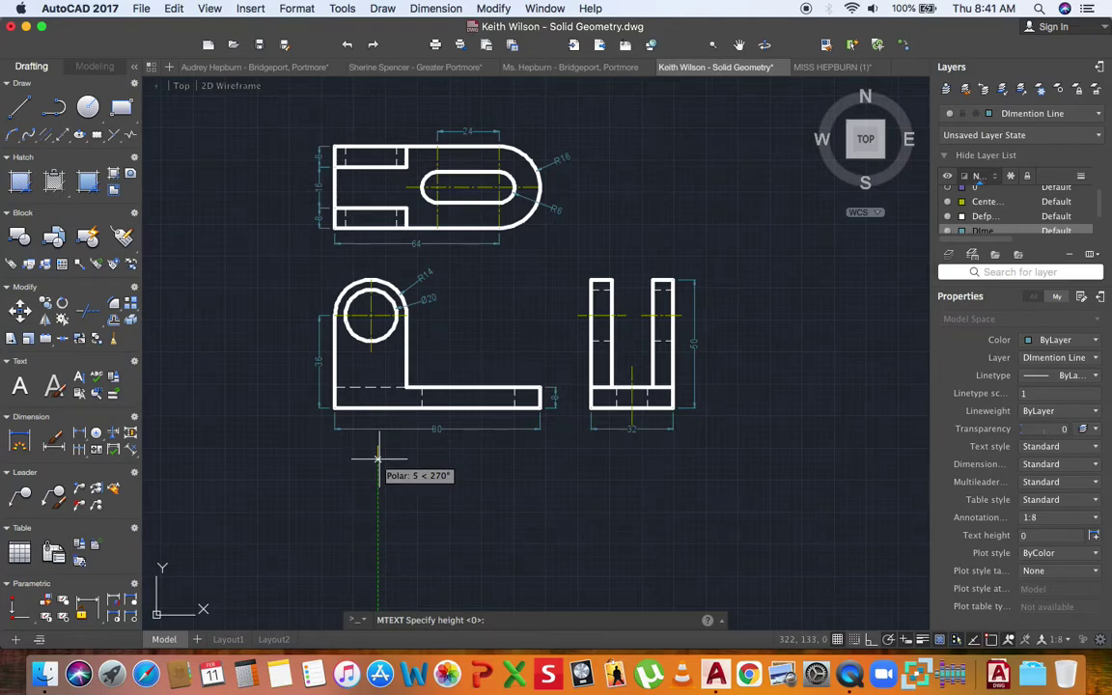
{"action": "type", "text": "5"}
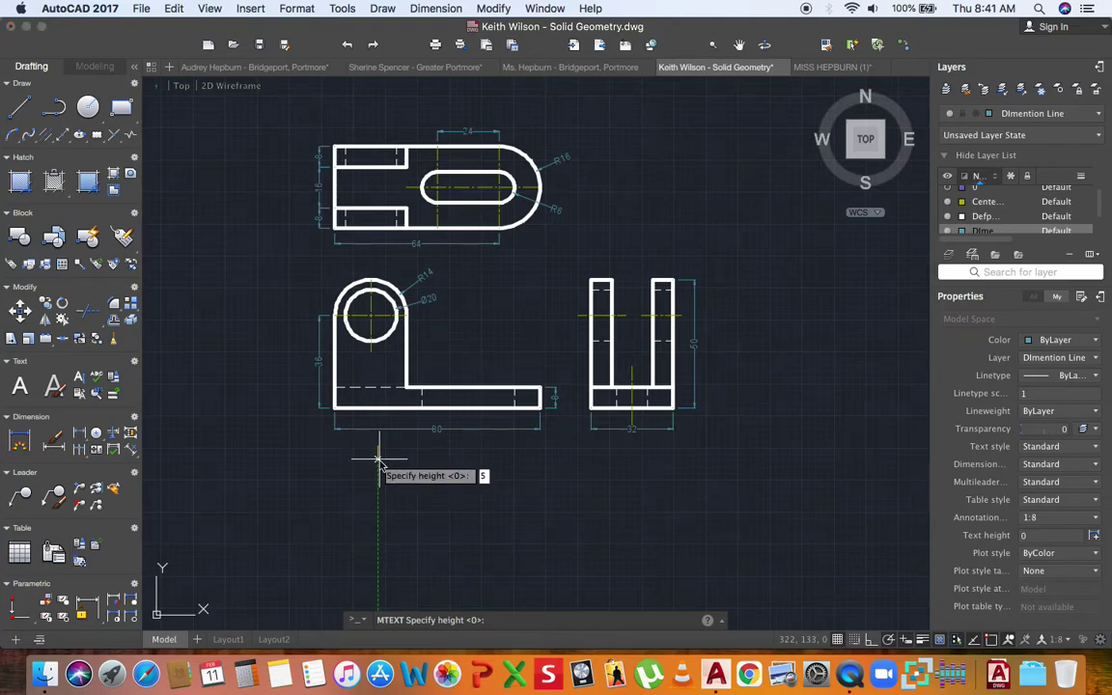
{"action": "key", "text": "Return"}
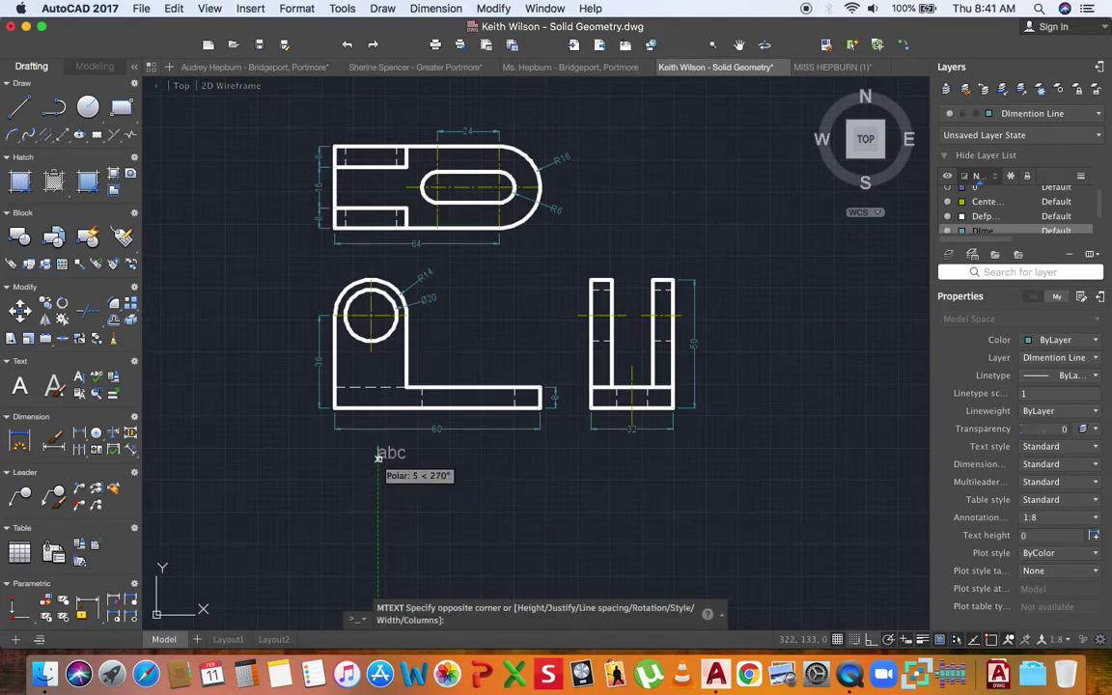
{"action": "left_click", "coordinate": [508, 468]}
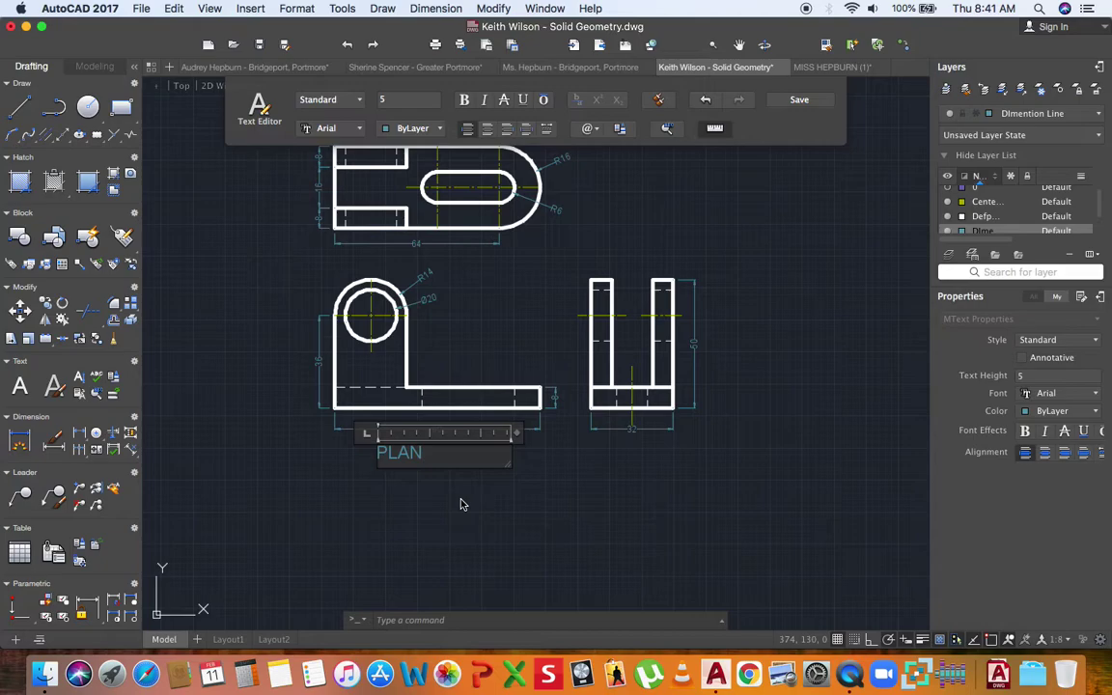
{"action": "left_click", "coordinate": [461, 504]}
- Shift the PLAN label horizontally to the right so it sits more centrally beneath the front view
{"action": "left_click", "coordinate": [377, 448]}
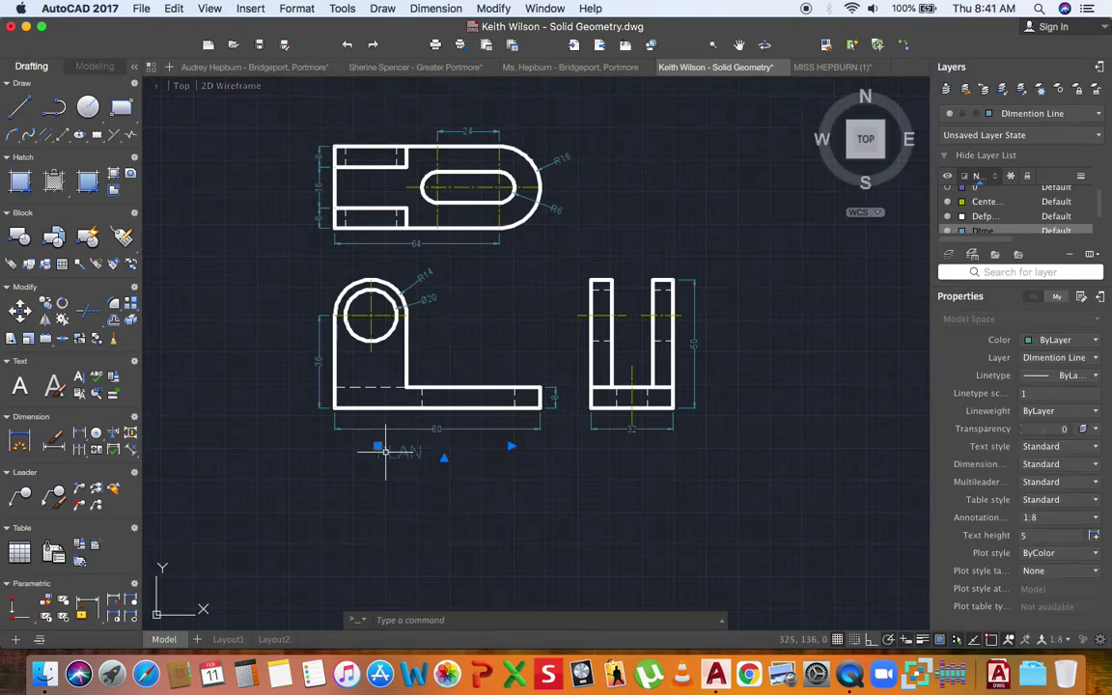
{"action": "left_click", "coordinate": [379, 449]}
{"action": "left_click", "coordinate": [404, 449]}
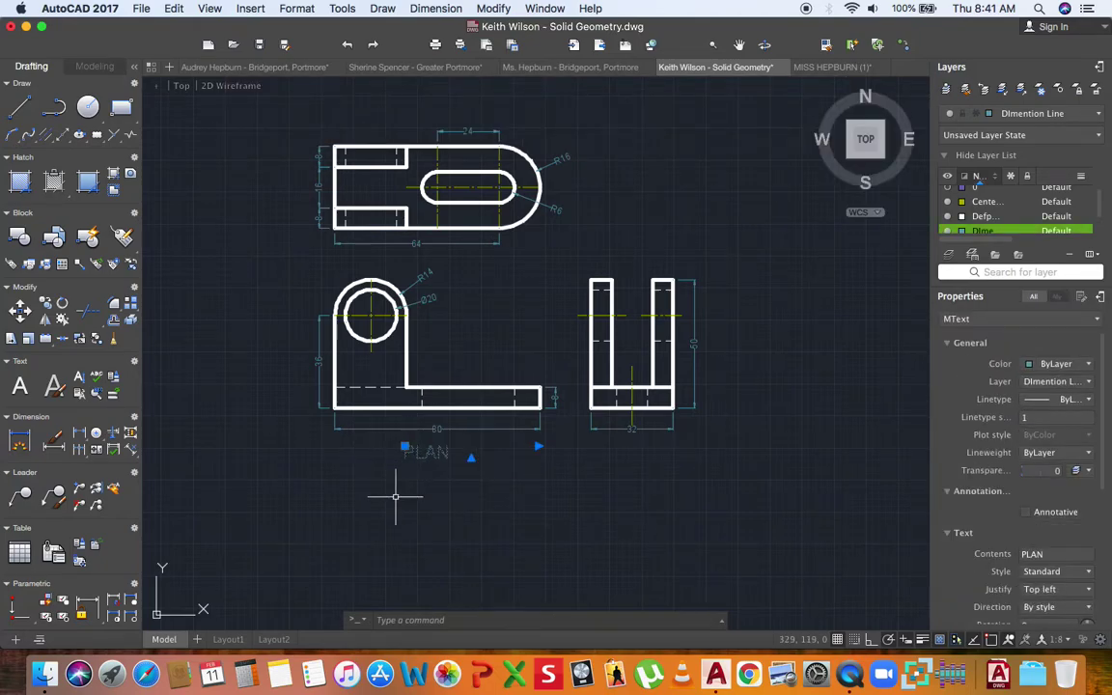
{"action": "key", "text": "Escape"}
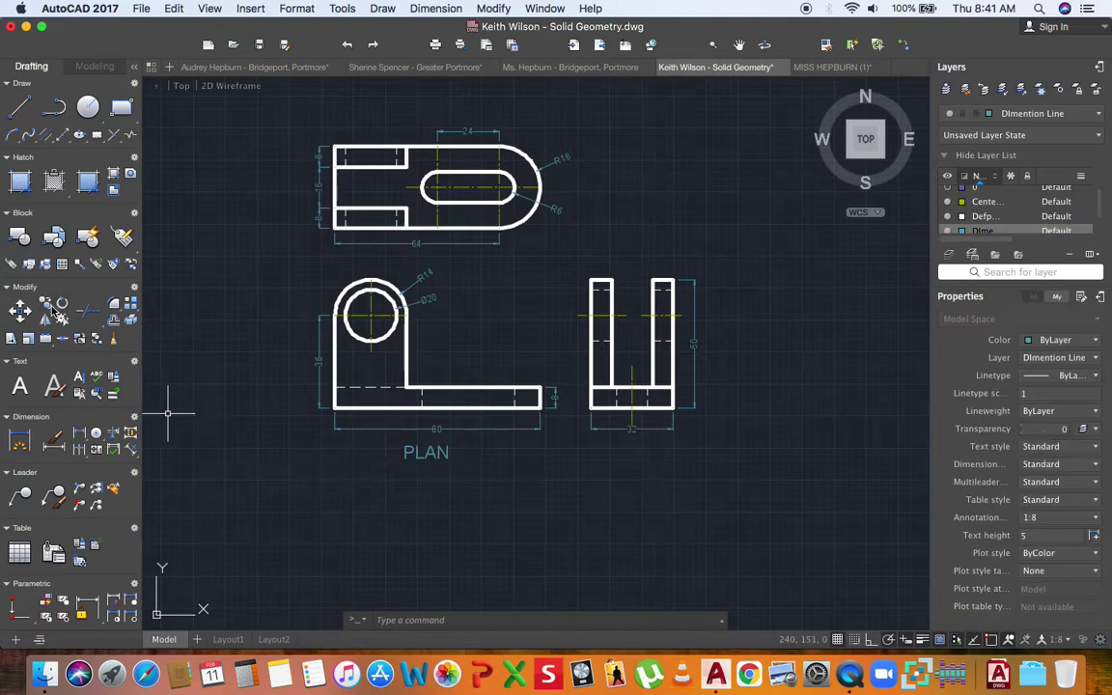
- Copy the PLAN label to a spot beneath the side view and another beneath the top view
{"action": "left_click", "coordinate": [87, 310]}
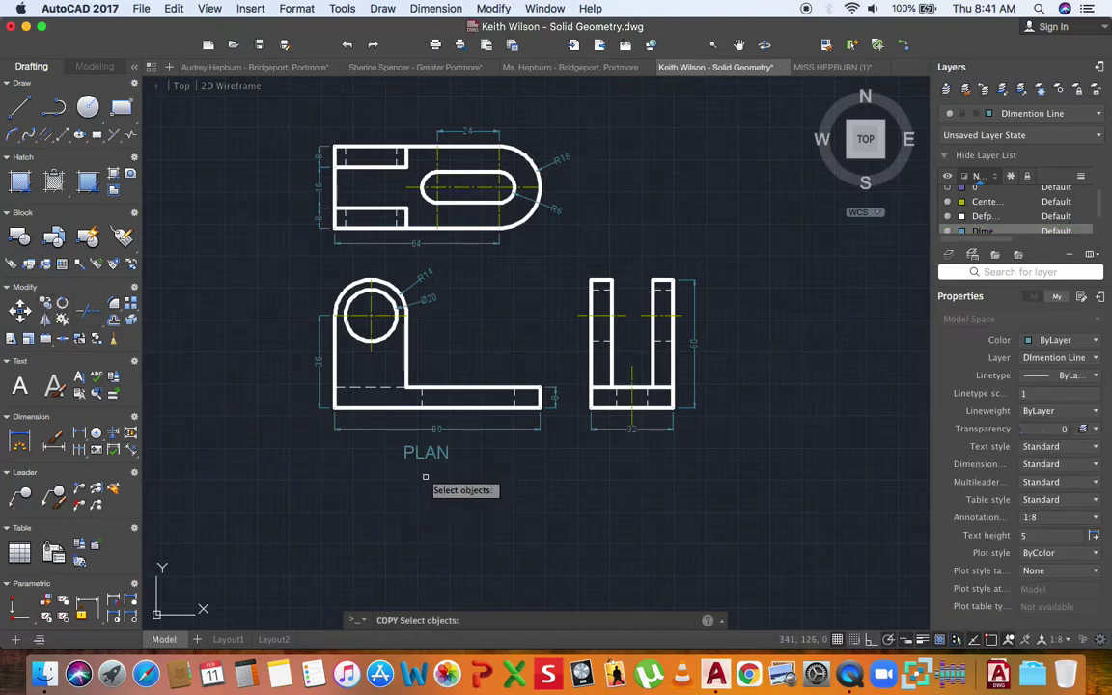
{"action": "key", "text": "Escape"}
{"action": "key", "text": "Return"}
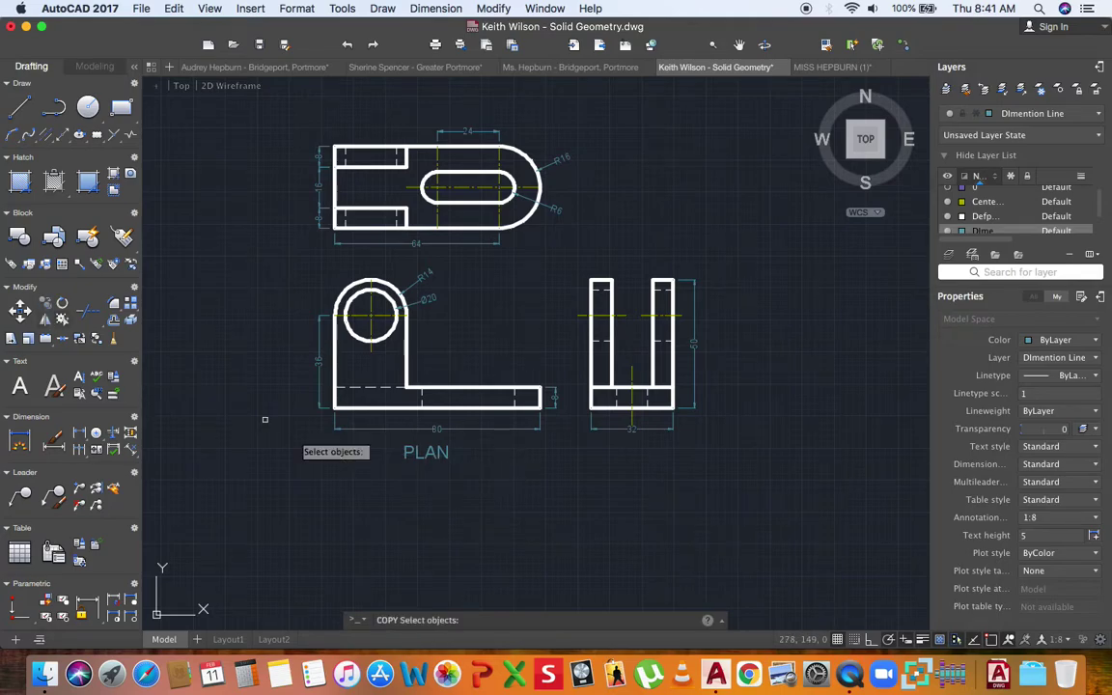
{"action": "left_click", "coordinate": [402, 456]}
{"action": "key", "text": "Return"}
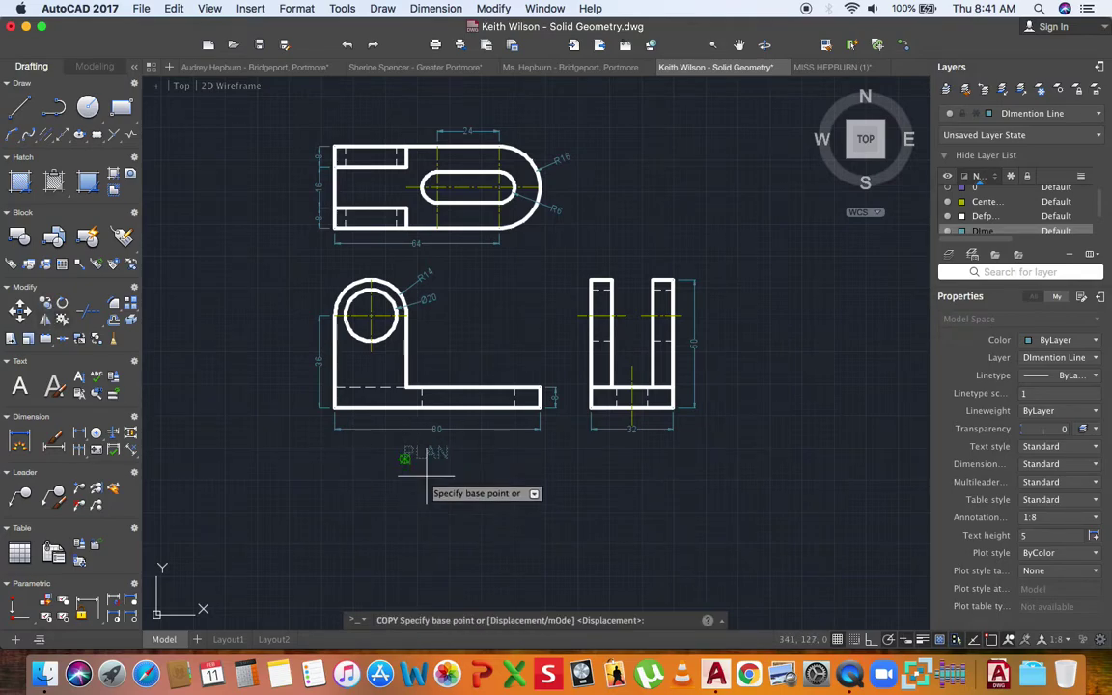
{"action": "left_click", "coordinate": [425, 490]}
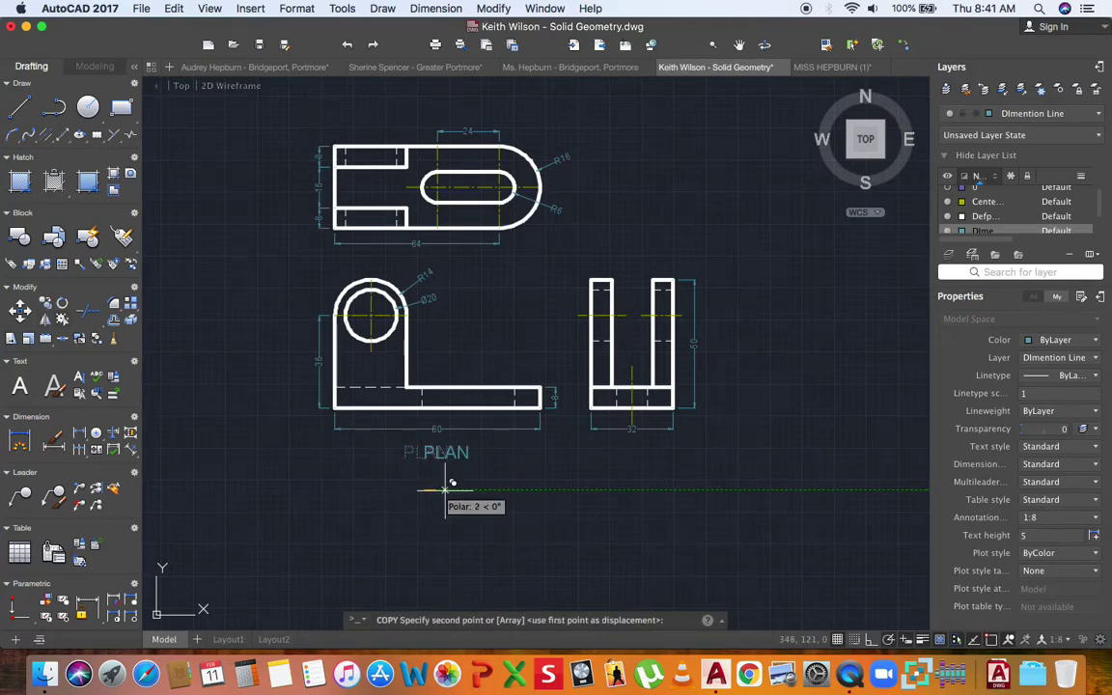
{"action": "left_click", "coordinate": [637, 488]}
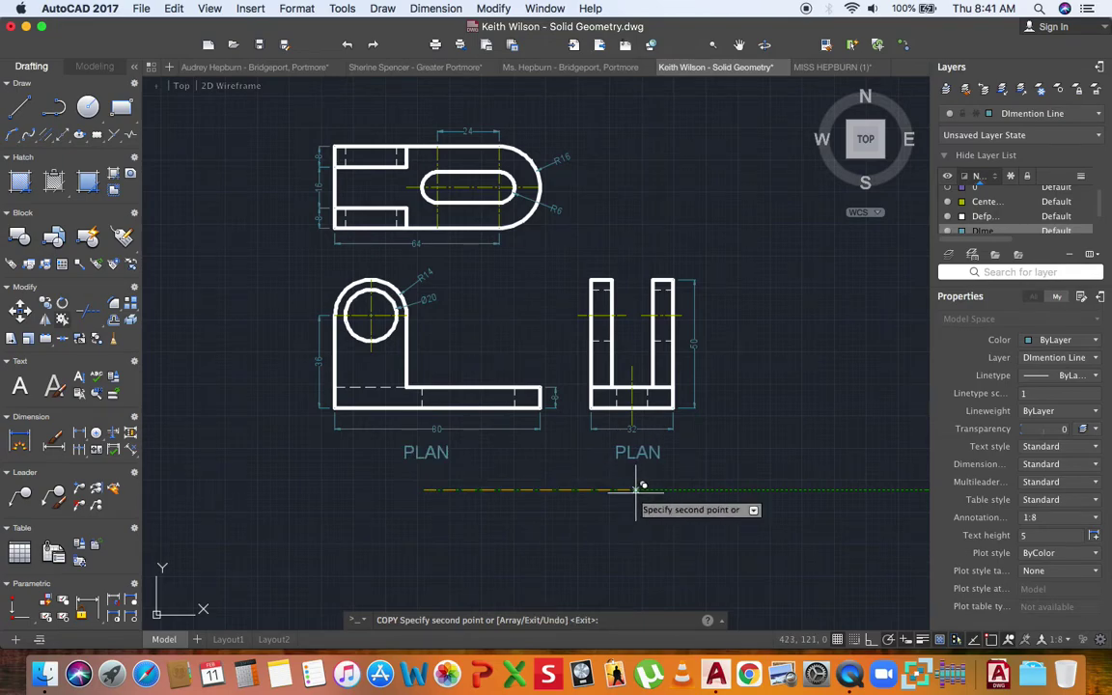
{"action": "left_click", "coordinate": [432, 283]}
{"action": "key", "text": "Return"}
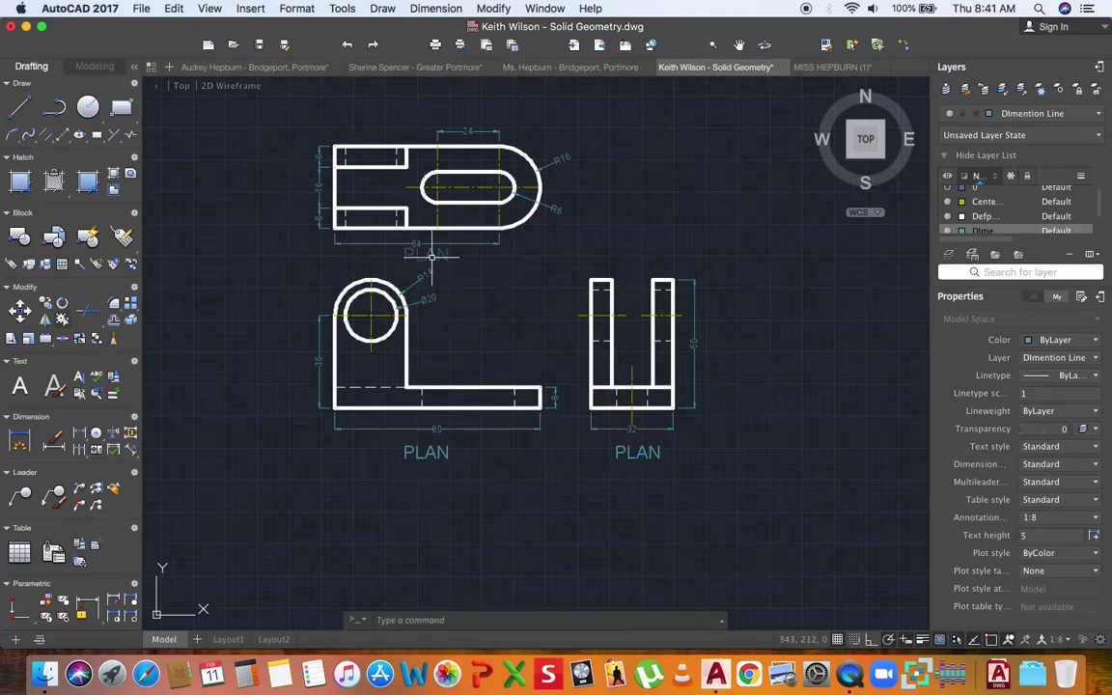
- Change the label beneath the front view to FRONT and the one beneath the side view to END
{"action": "double_click", "coordinate": [435, 452]}
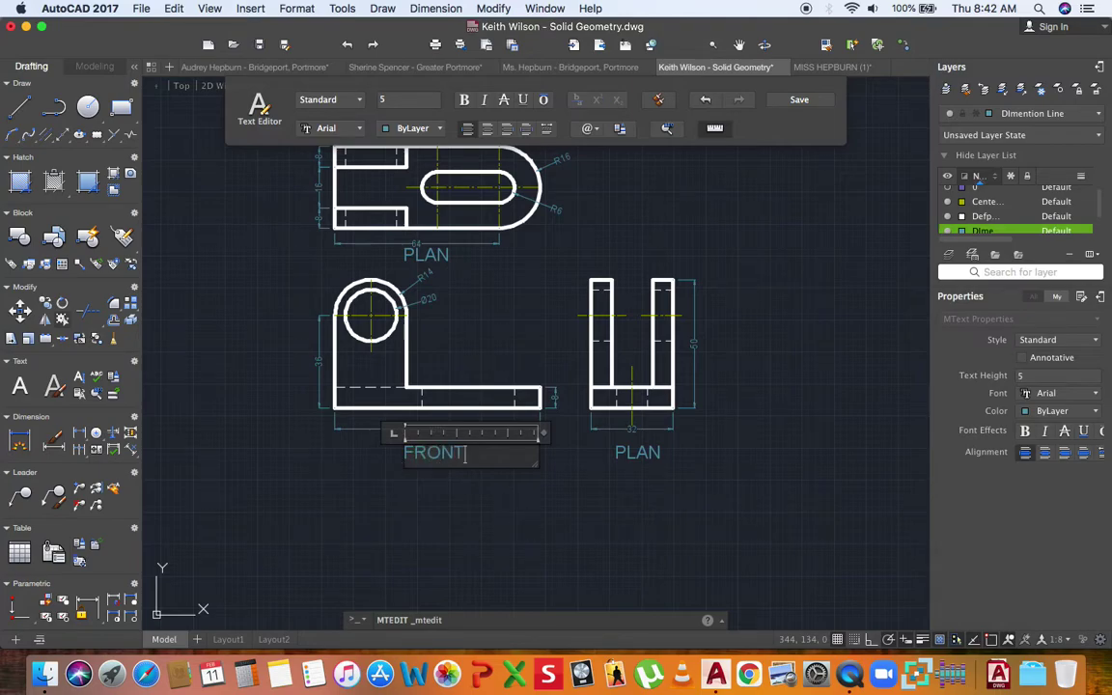
{"action": "left_click", "coordinate": [560, 454]}
{"action": "double_click", "coordinate": [637, 452]}
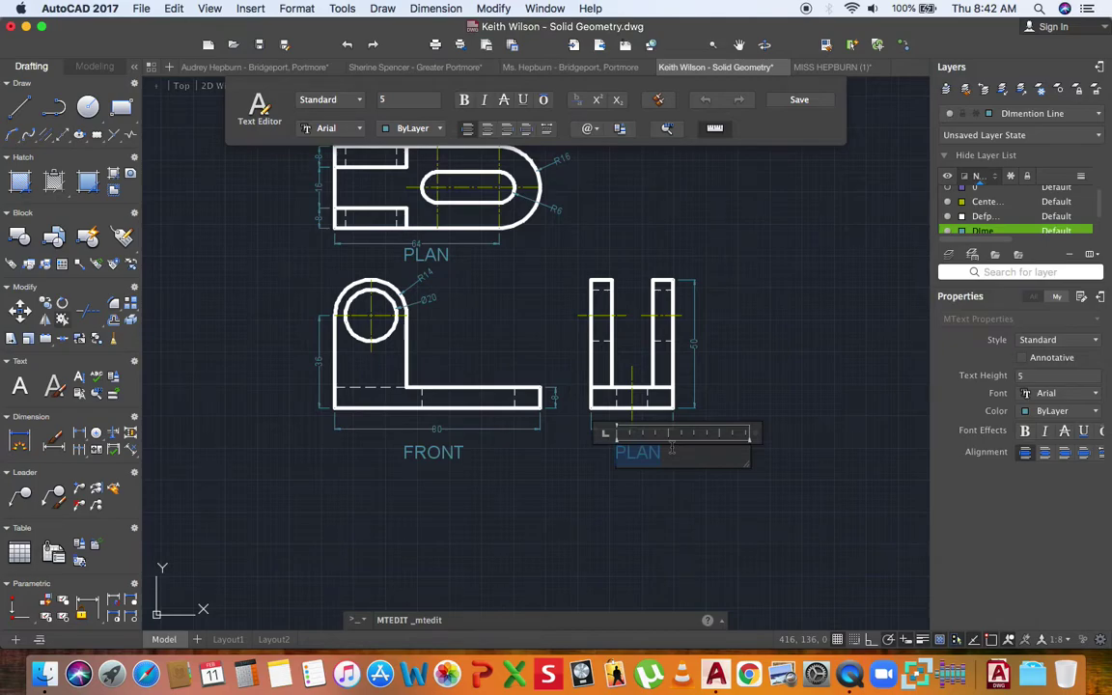
{"action": "type", "text": "END"}
{"action": "left_click", "coordinate": [509, 493]}
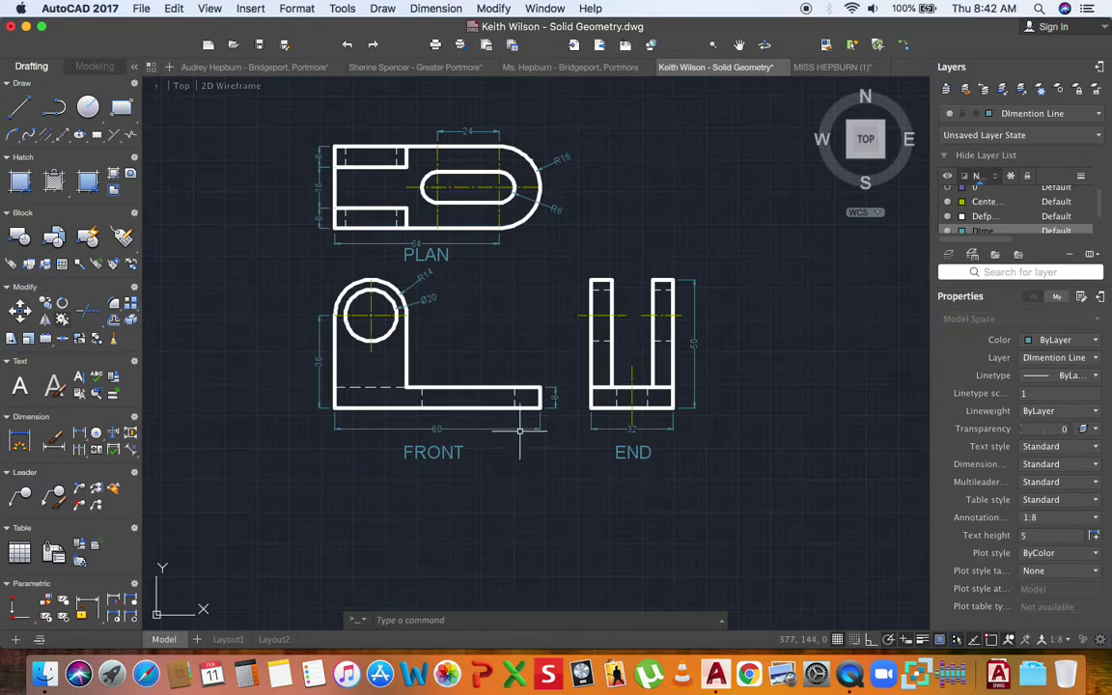
- Draw a circle of radius 10 on the Outline layer in the empty space below the END label
{"action": "middle_click_drag", "start_coordinate": [521, 427], "coordinate": [441, 429]}
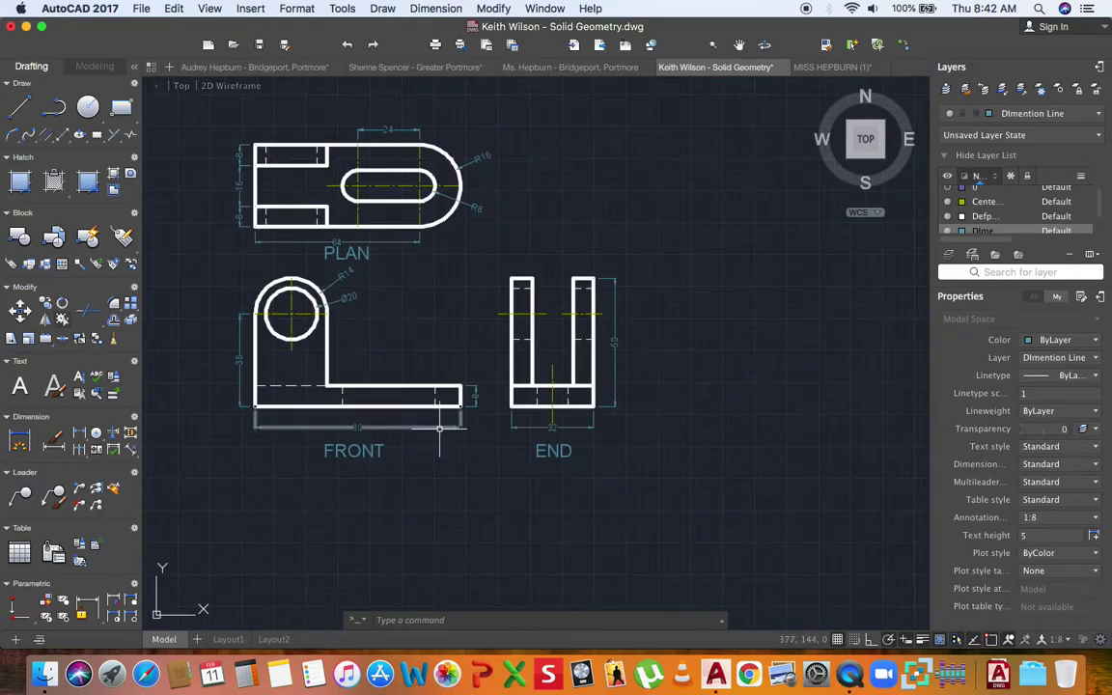
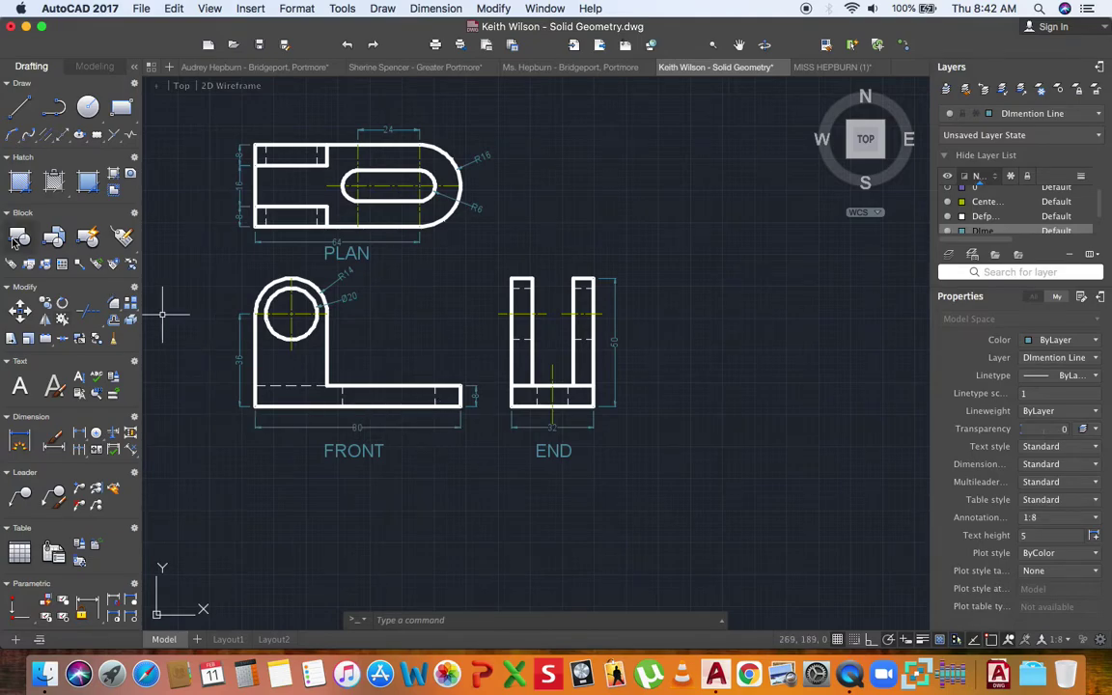
{"action": "left_click", "coordinate": [1038, 113]}
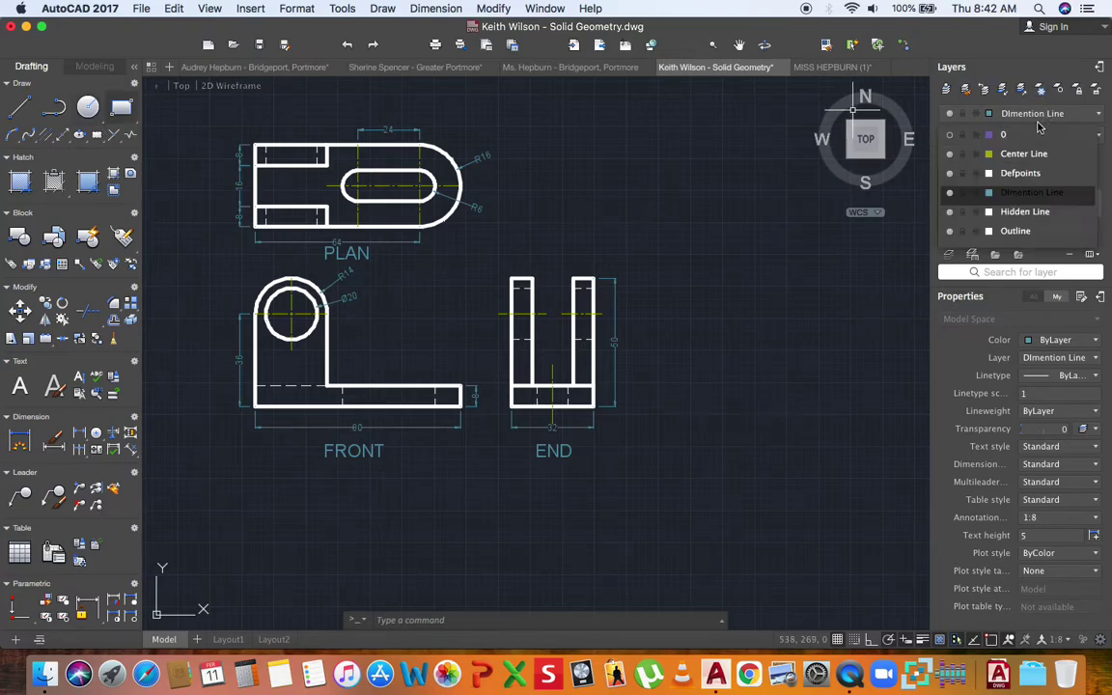
{"action": "left_click", "coordinate": [1016, 231]}
{"action": "left_click", "coordinate": [88, 106]}
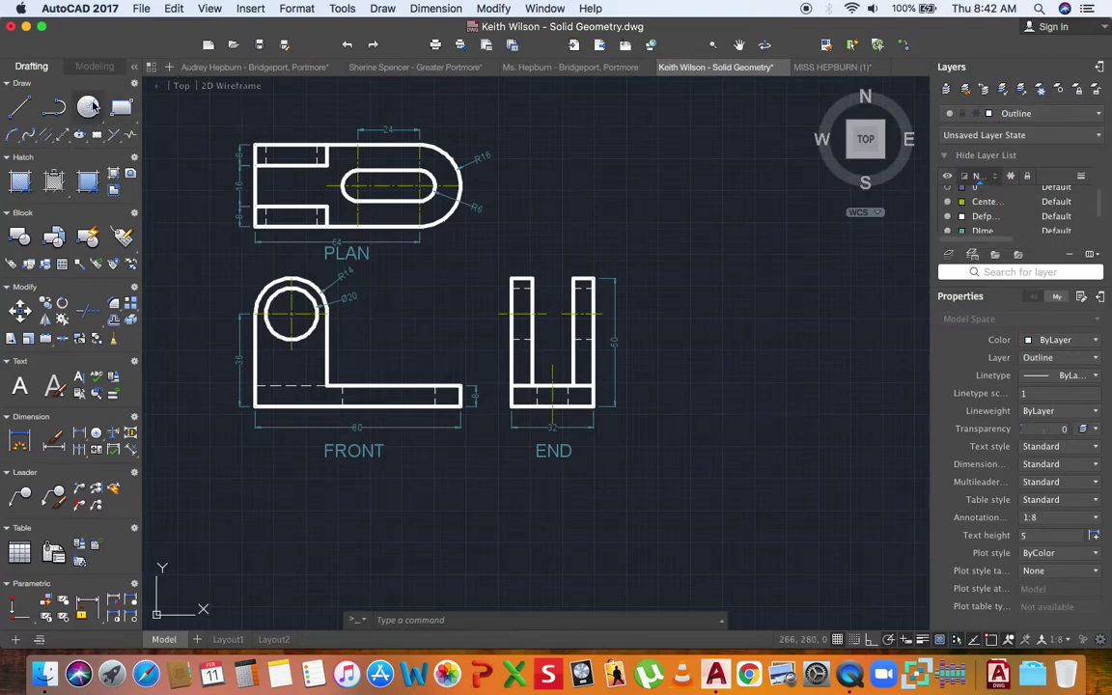
{"action": "scroll", "coordinate": [517, 323], "scroll_direction": "right", "scroll_amount": 3}
{"action": "scroll", "coordinate": [509, 378], "scroll_direction": "down", "scroll_amount": 5}
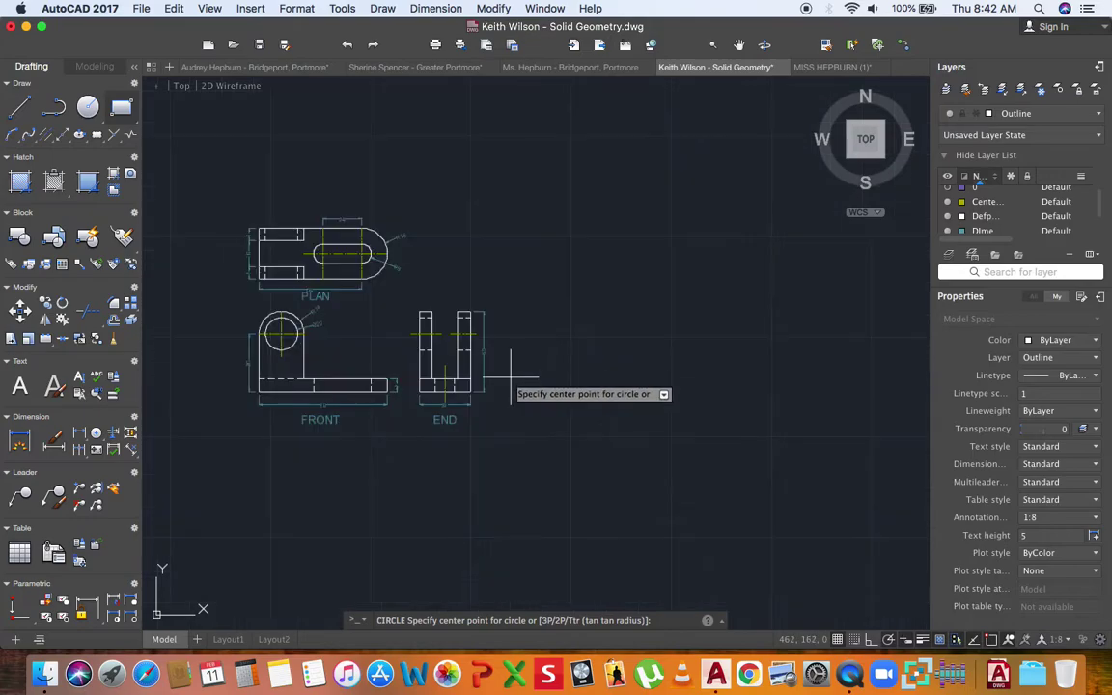
{"action": "scroll", "coordinate": [446, 456], "scroll_direction": "up", "scroll_amount": 3}
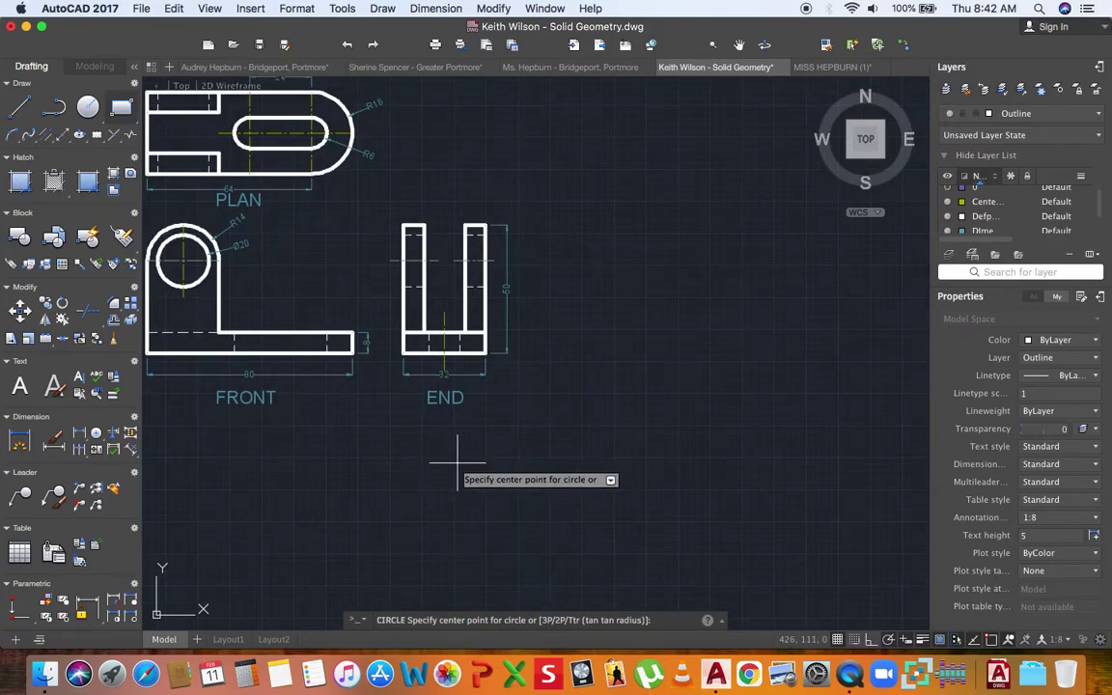
{"action": "left_click", "coordinate": [463, 464]}
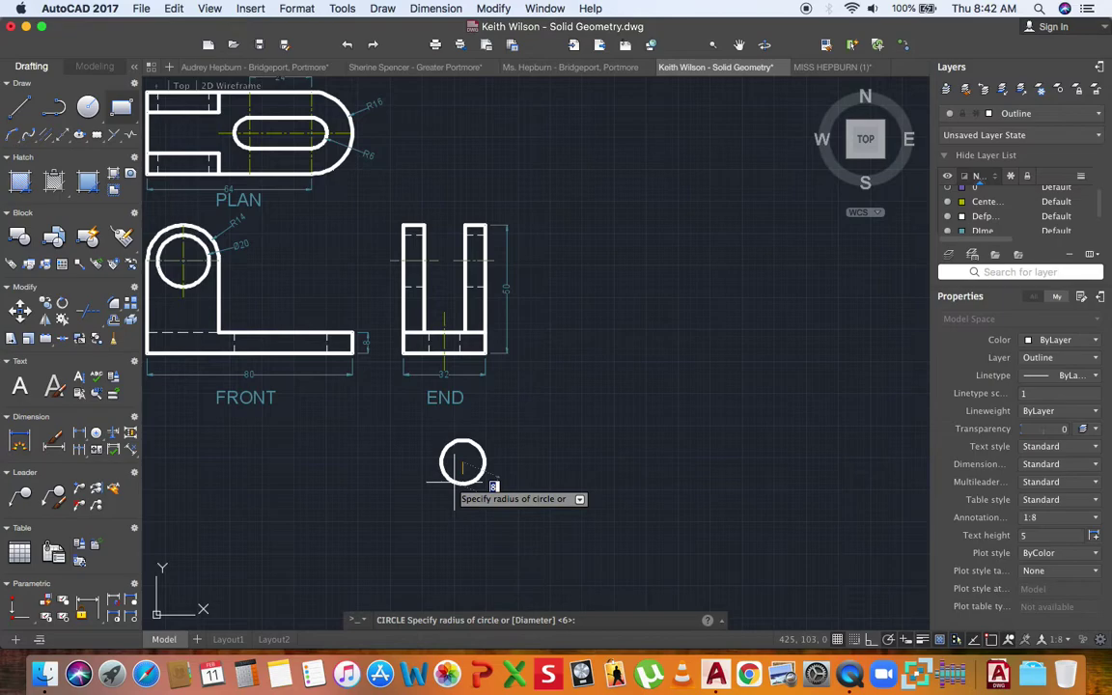
{"action": "type", "text": "10"}
{"action": "key", "text": "Return"}
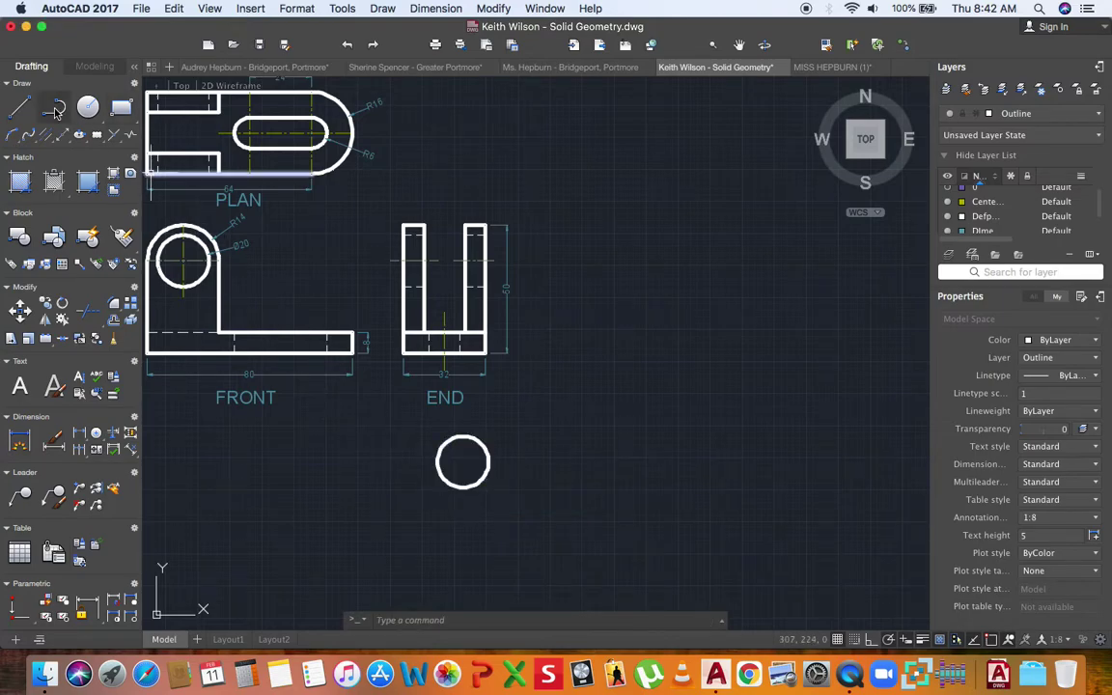
{"action": "left_click", "coordinate": [88, 107]}
{"action": "key", "text": "Escape"}
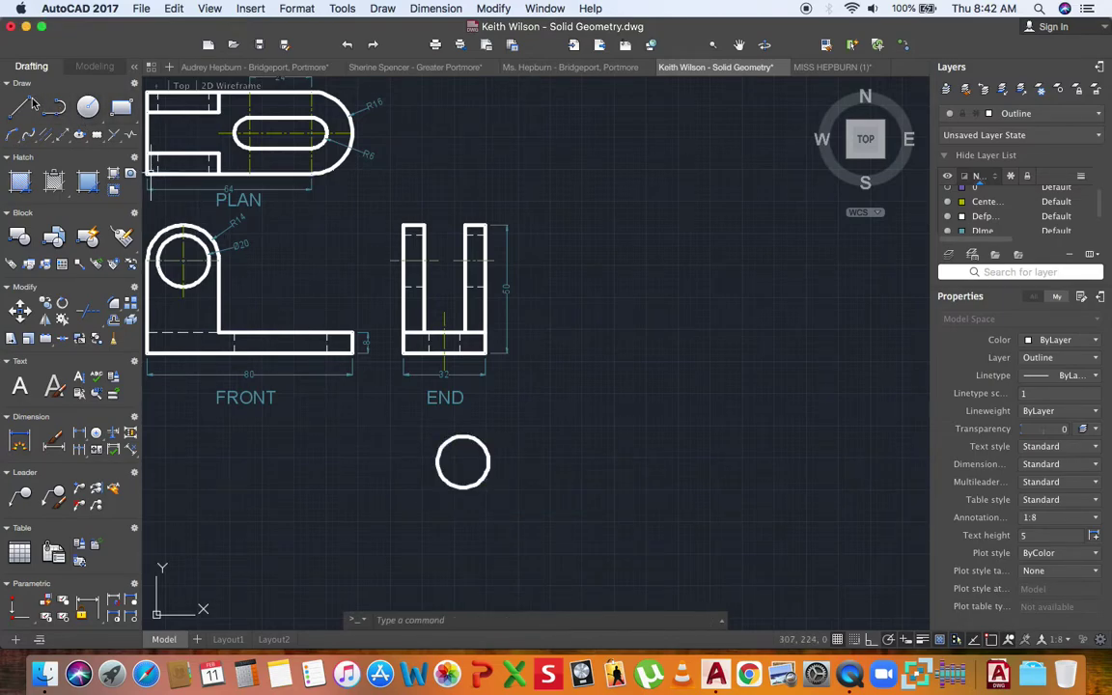
- On the Center Line layer, draw one line from the circle's centre down to its lower edge and another to its left edge
{"action": "left_click", "coordinate": [1025, 115]}
{"action": "left_click", "coordinate": [1014, 151]}
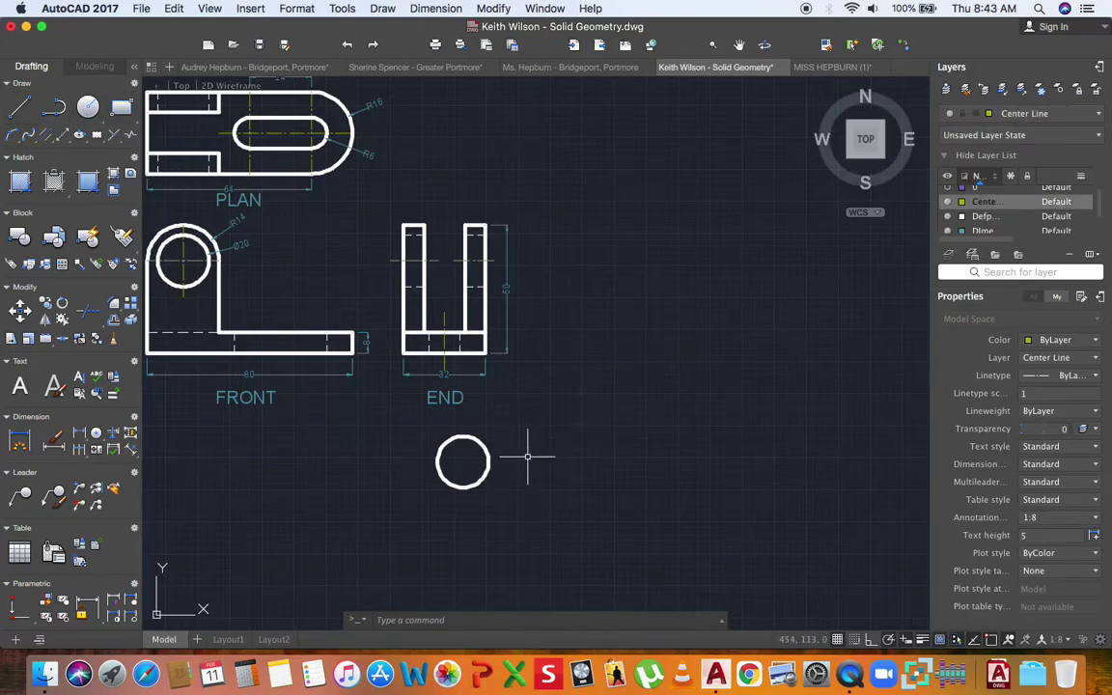
{"action": "left_click", "coordinate": [19, 107]}
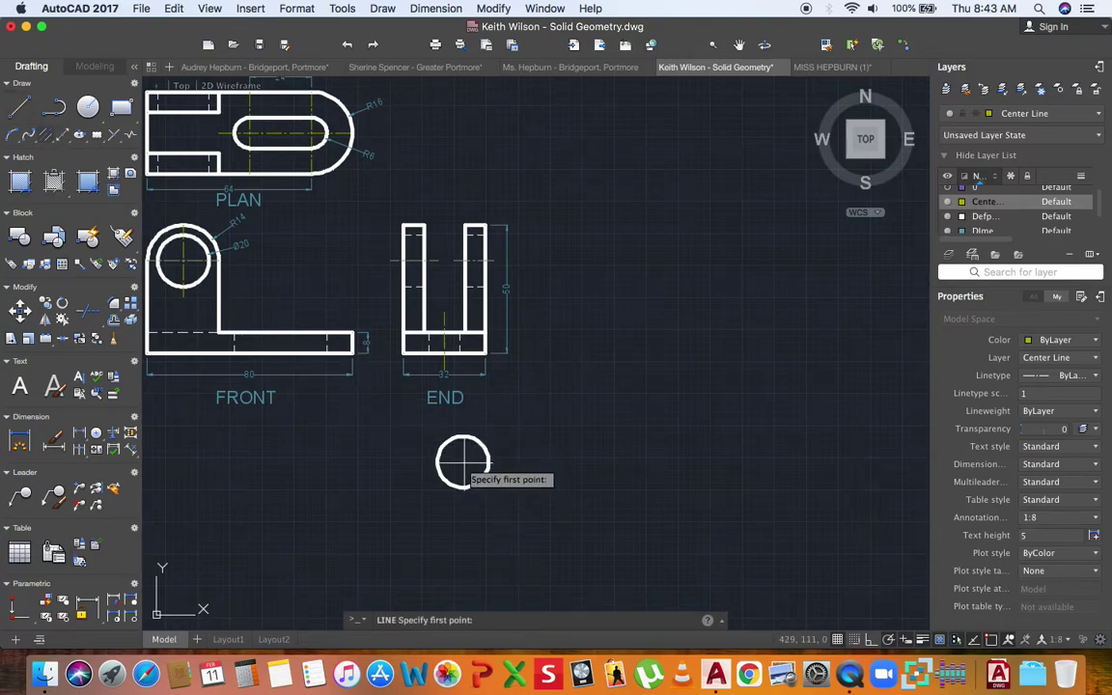
{"action": "left_click", "coordinate": [989, 641]}
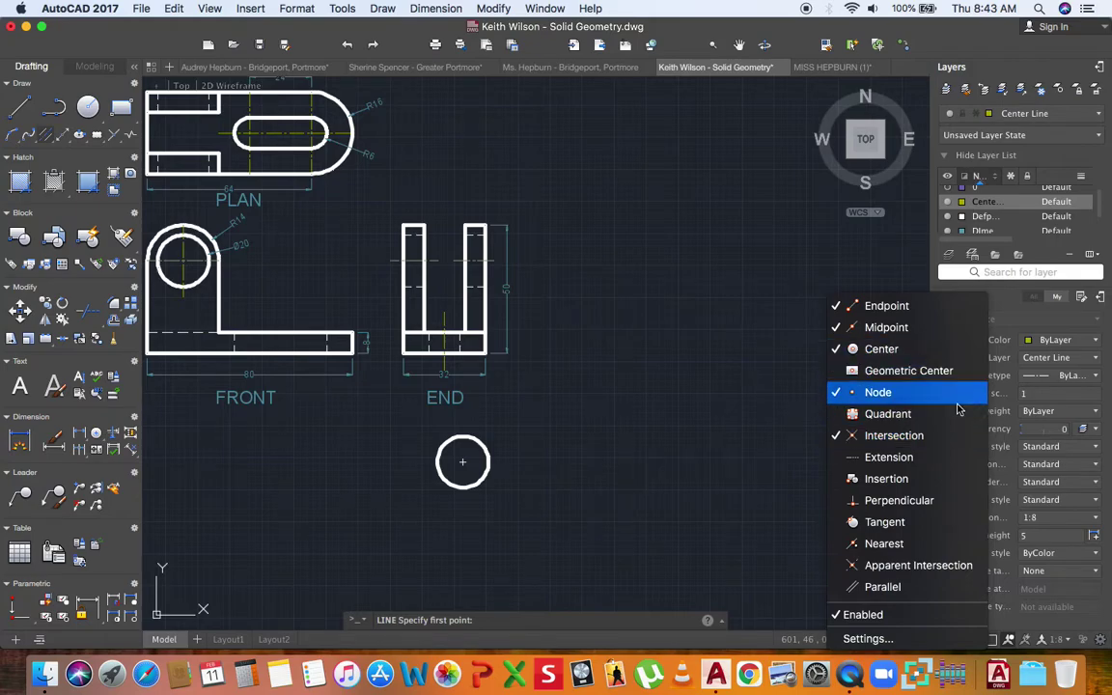
{"action": "left_click", "coordinate": [678, 498]}
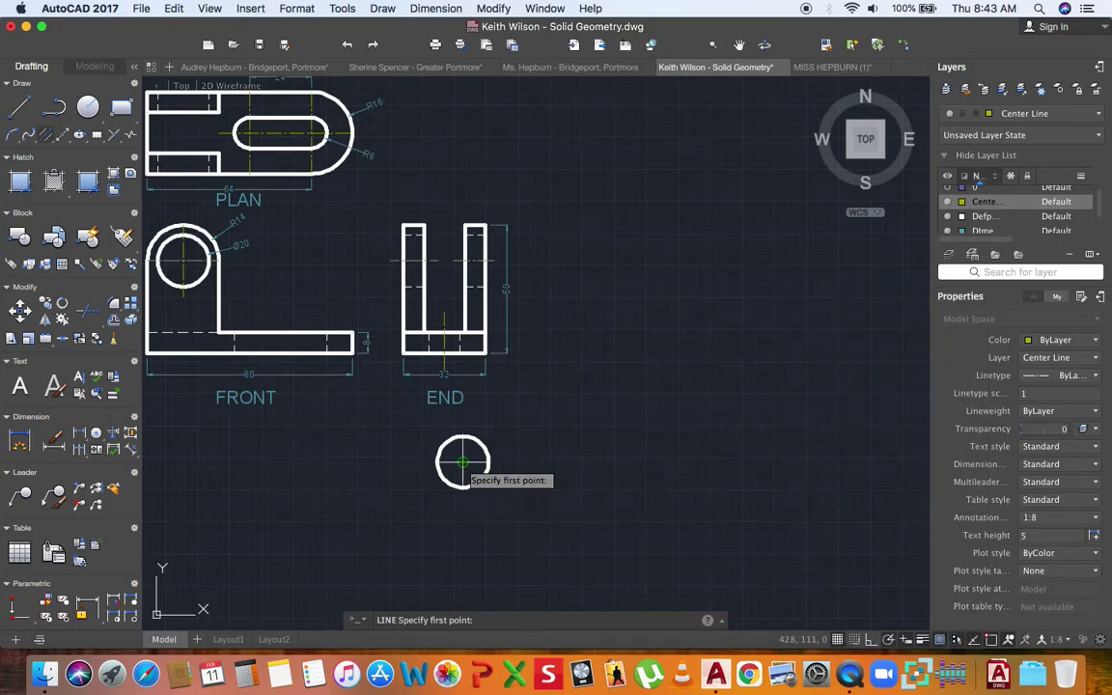
{"action": "left_click", "coordinate": [463, 463]}
{"action": "scroll", "coordinate": [460, 453], "scroll_direction": "up", "scroll_amount": 2}
{"action": "key", "text": "Escape"}
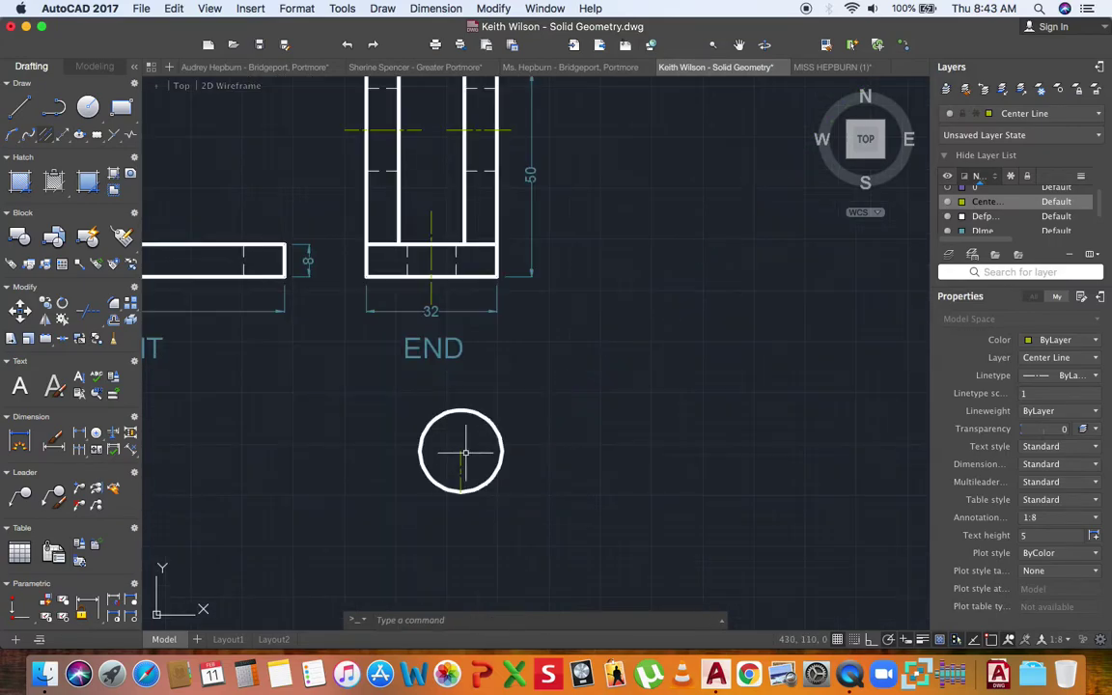
{"action": "key", "text": "space"}
{"action": "left_click", "coordinate": [461, 452]}
{"action": "key", "text": "Escape"}
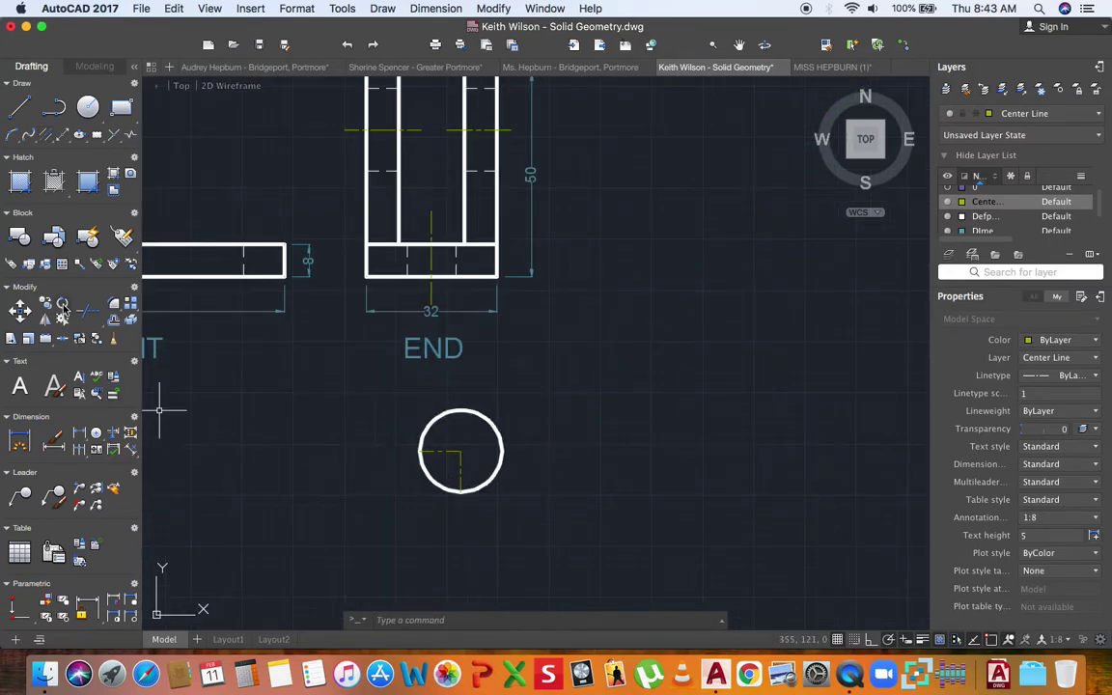
- Extend both centre lines through the circle's centre to its opposite edges
{"action": "left_click", "coordinate": [96, 338]}
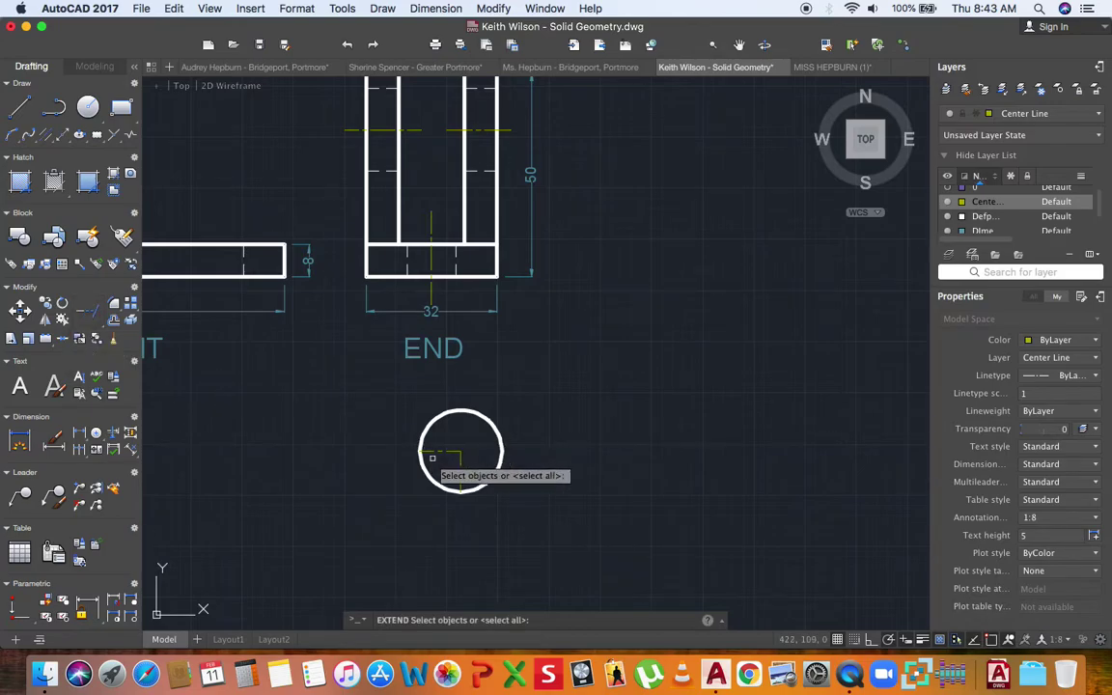
{"action": "key", "text": "space"}
{"action": "key", "text": "Escape"}
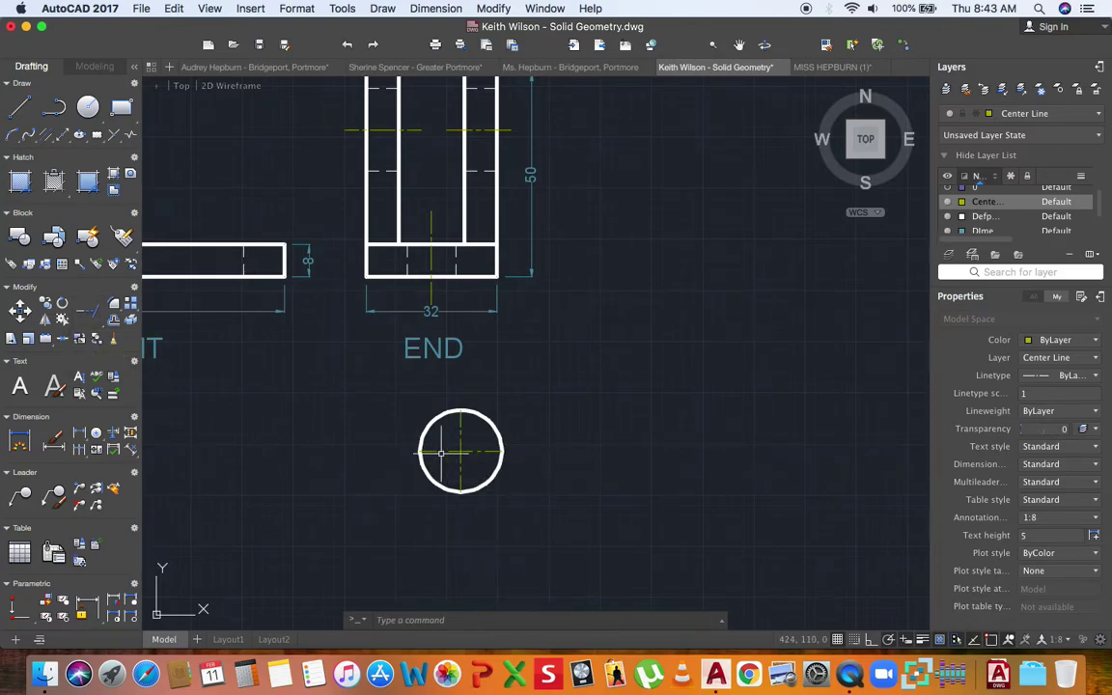
{"action": "left_click", "coordinate": [87, 312]}
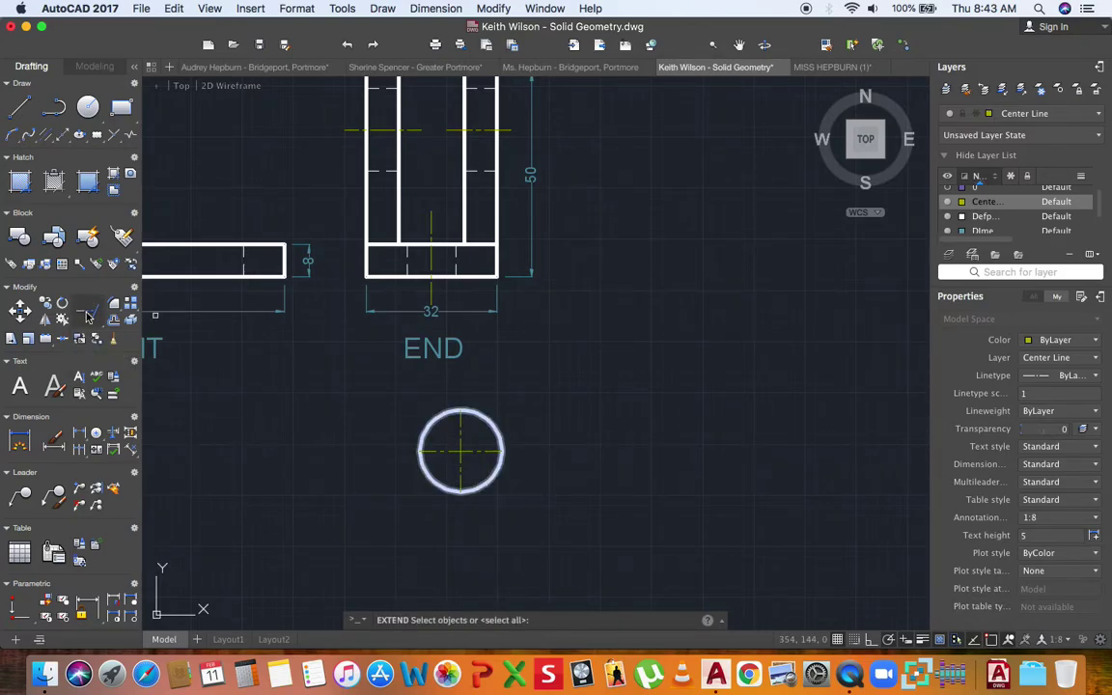
{"action": "key", "text": "Escape"}
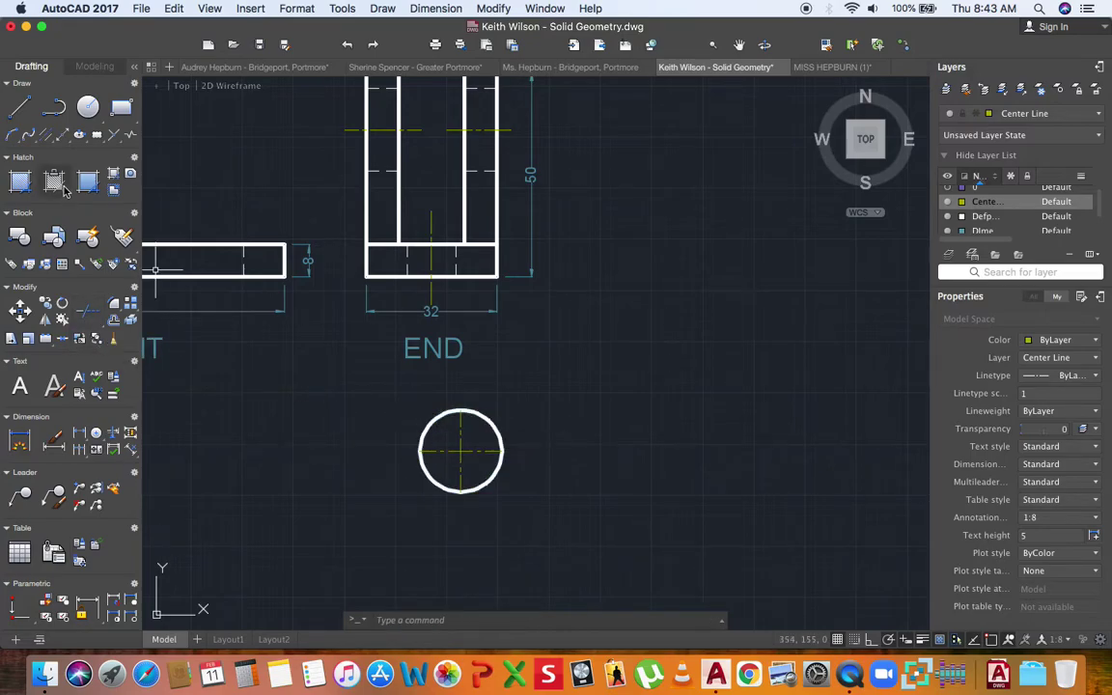
- On the Outline layer, draw a concentric circle of radius 5 inside the existing circle below END
{"action": "left_click", "coordinate": [1023, 113]}
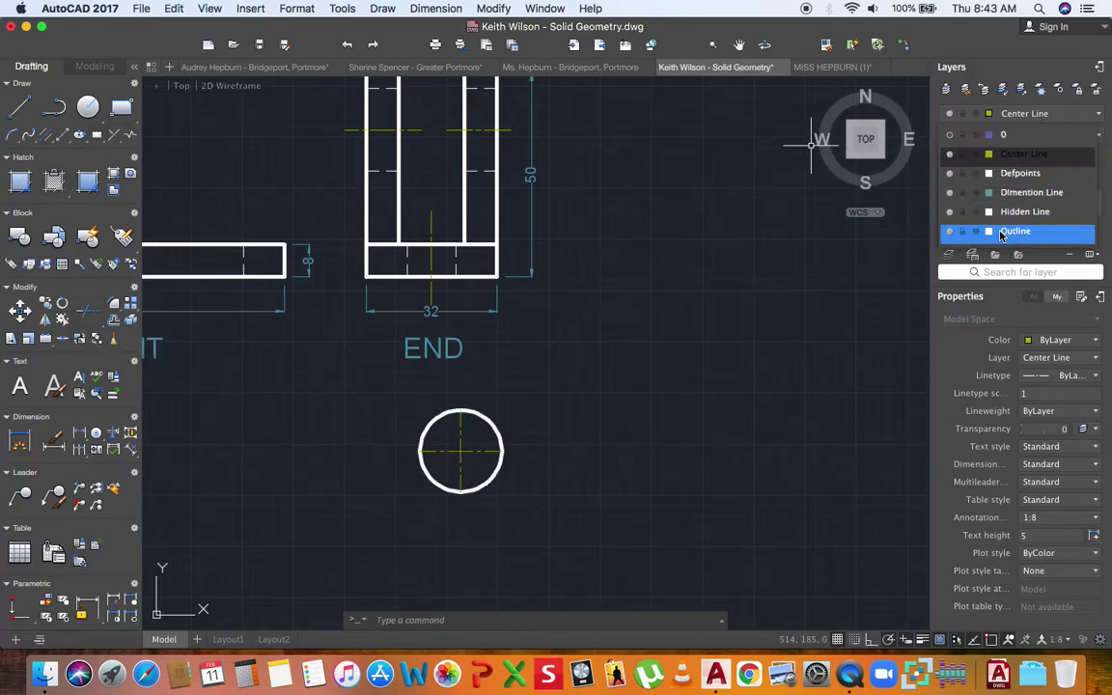
{"action": "left_click", "coordinate": [980, 229]}
{"action": "left_click", "coordinate": [87, 106]}
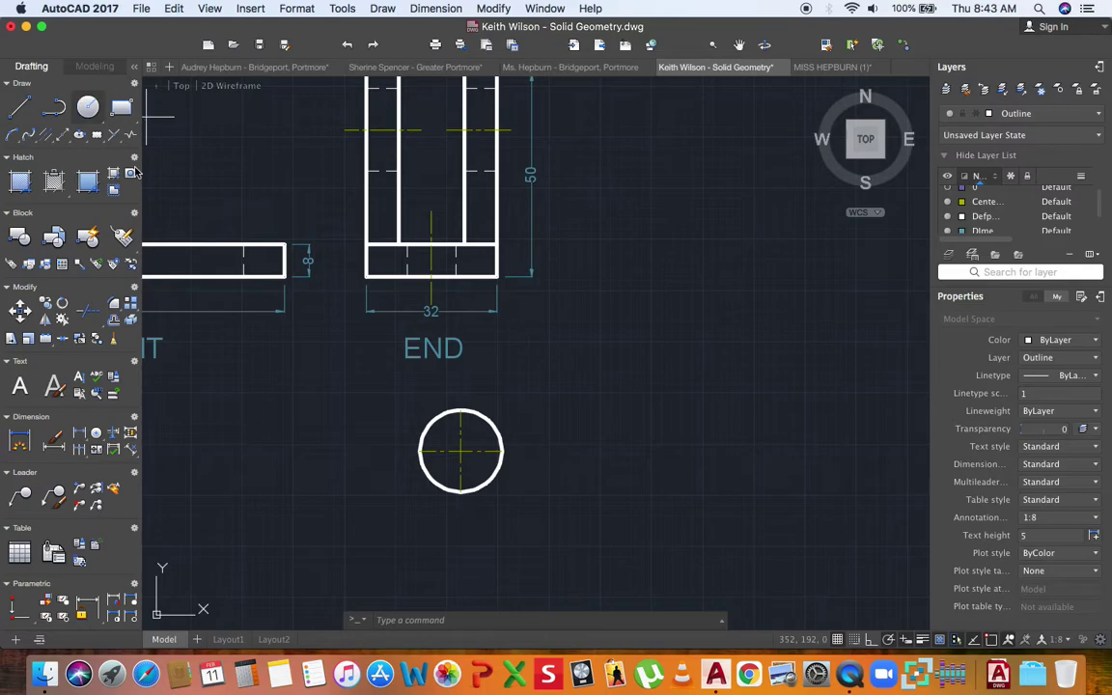
{"action": "left_click", "coordinate": [461, 450]}
{"action": "type", "text": "5"}
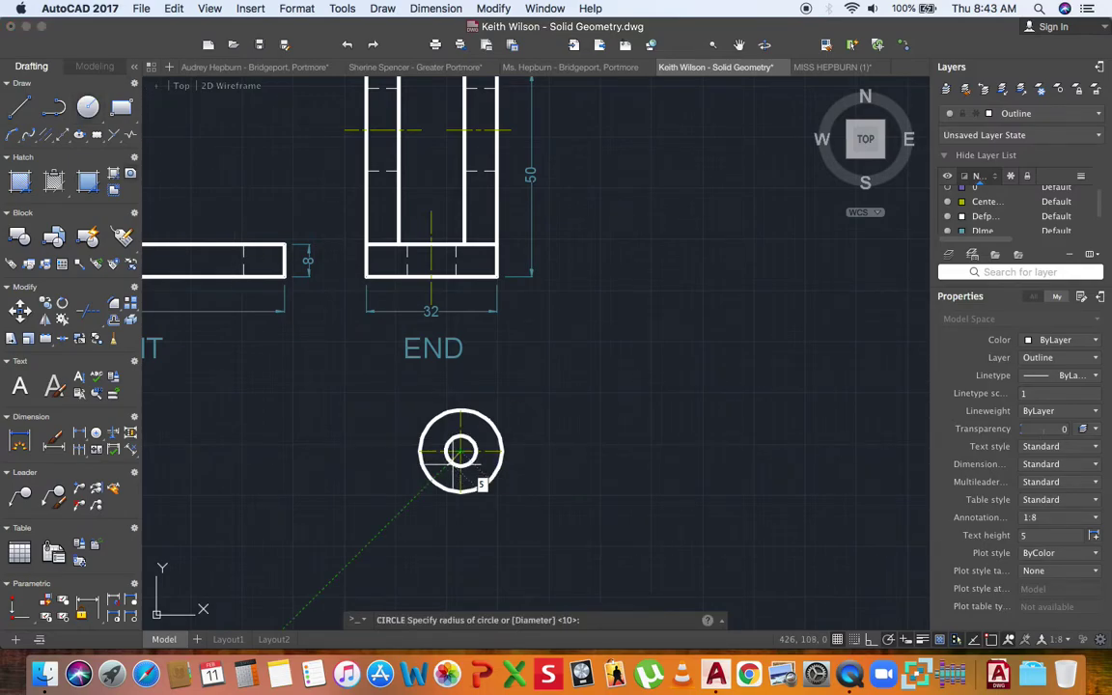
{"action": "key", "text": "Return"}
{"action": "scroll", "coordinate": [453, 446], "scroll_direction": "down", "scroll_amount": 3}
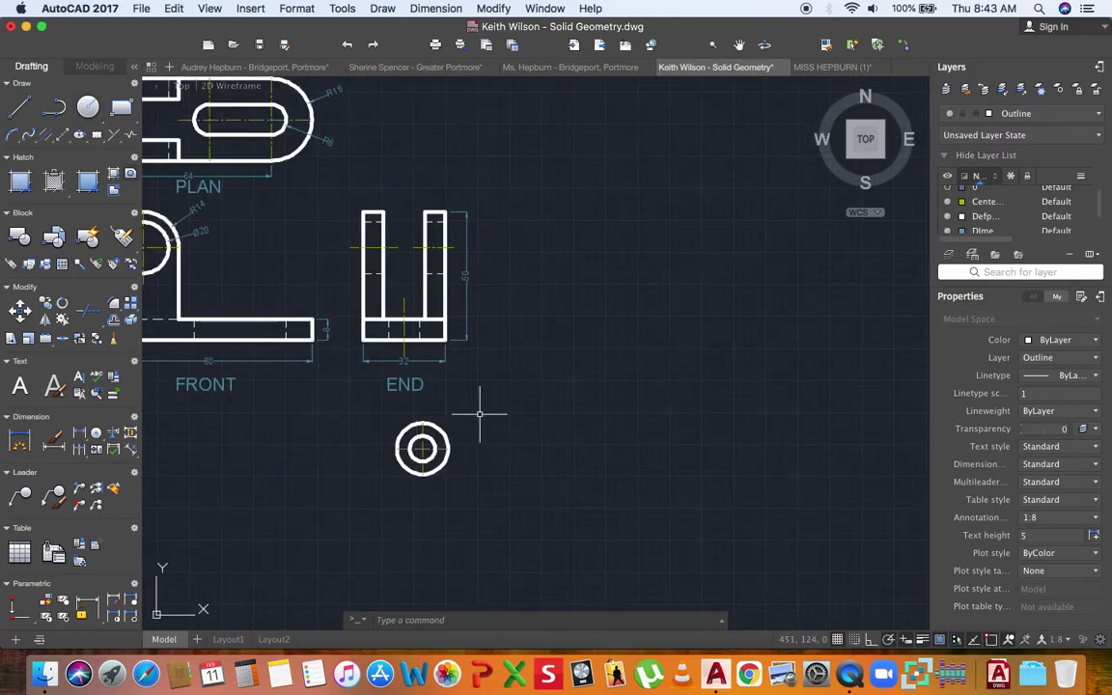
- Stretch the horizontal centre line's right end outward past the circles to a total length of about 79
{"action": "left_click", "coordinate": [439, 454]}
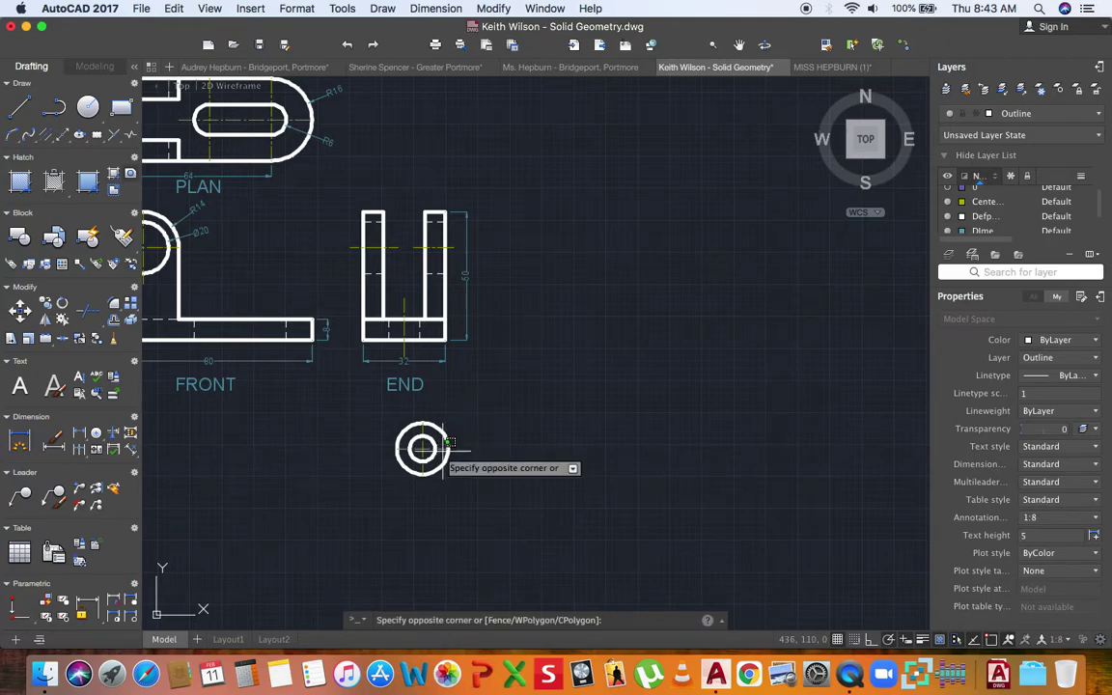
{"action": "left_click", "coordinate": [420, 442]}
{"action": "left_click", "coordinate": [447, 447]}
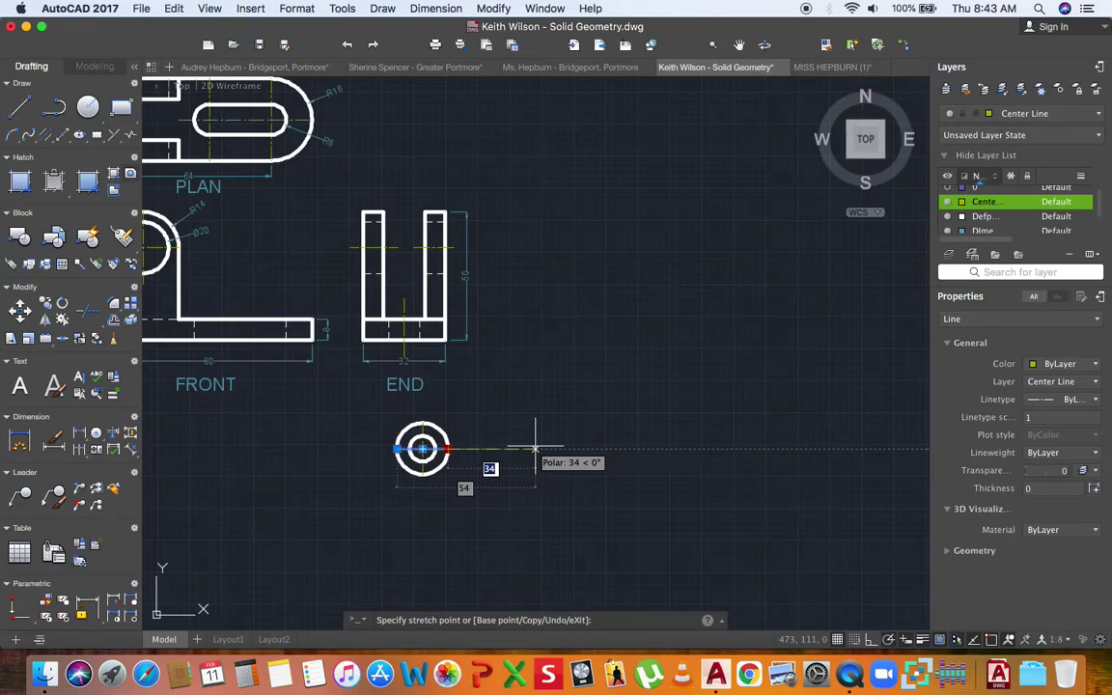
{"action": "left_click", "coordinate": [595, 448]}
{"action": "left_click", "coordinate": [598, 449]}
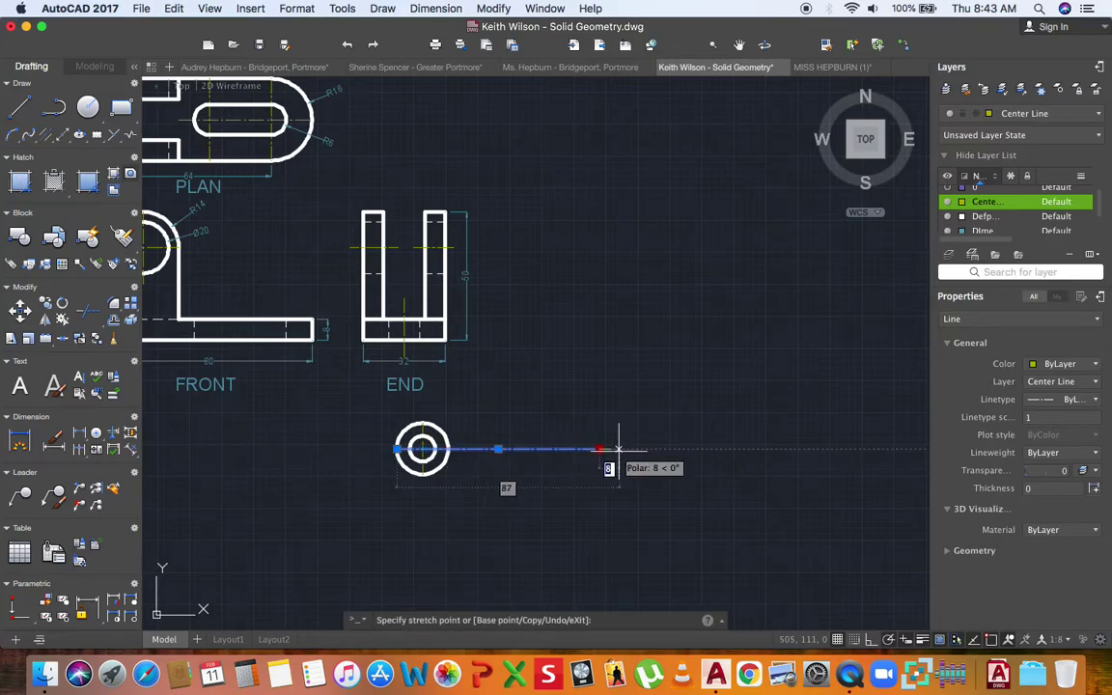
{"action": "left_click", "coordinate": [599, 449]}
{"action": "key", "text": "Escape"}
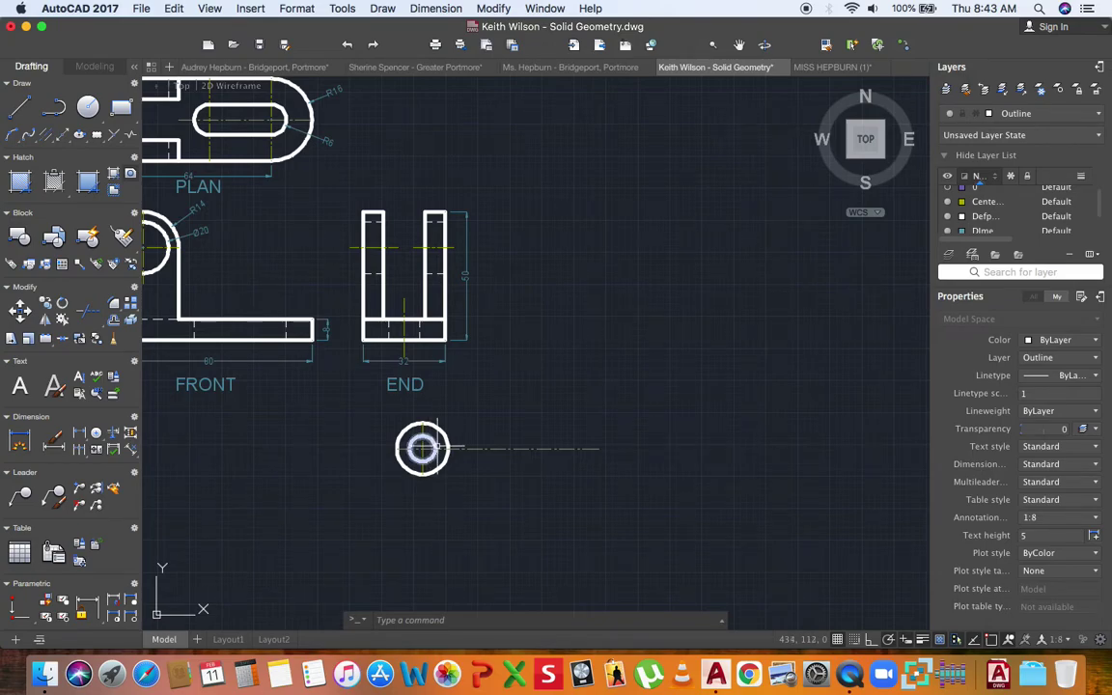
{"action": "scroll", "coordinate": [422, 447], "scroll_direction": "up", "scroll_amount": 2}
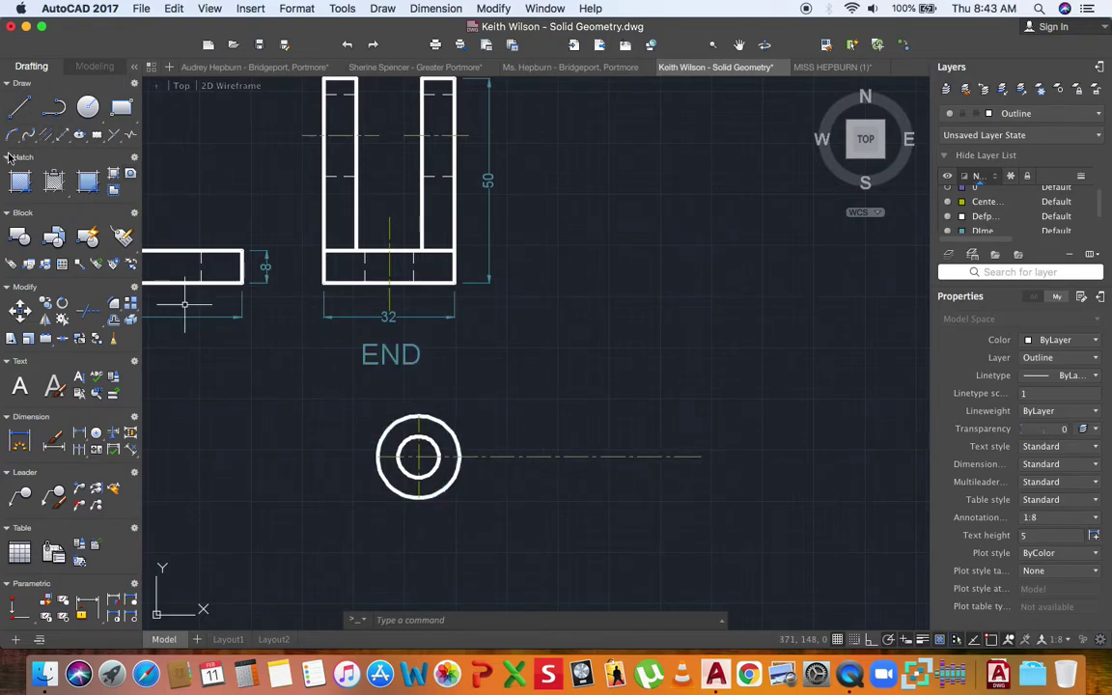
{"action": "left_click", "coordinate": [19, 106]}
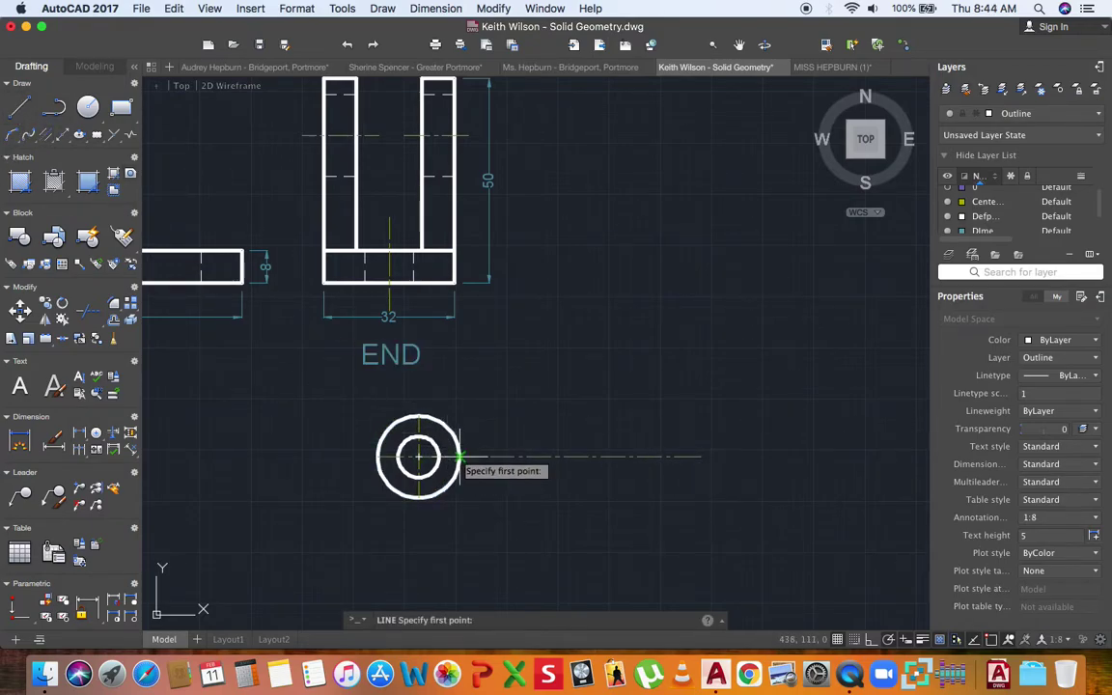
{"action": "left_click", "coordinate": [459, 456]}
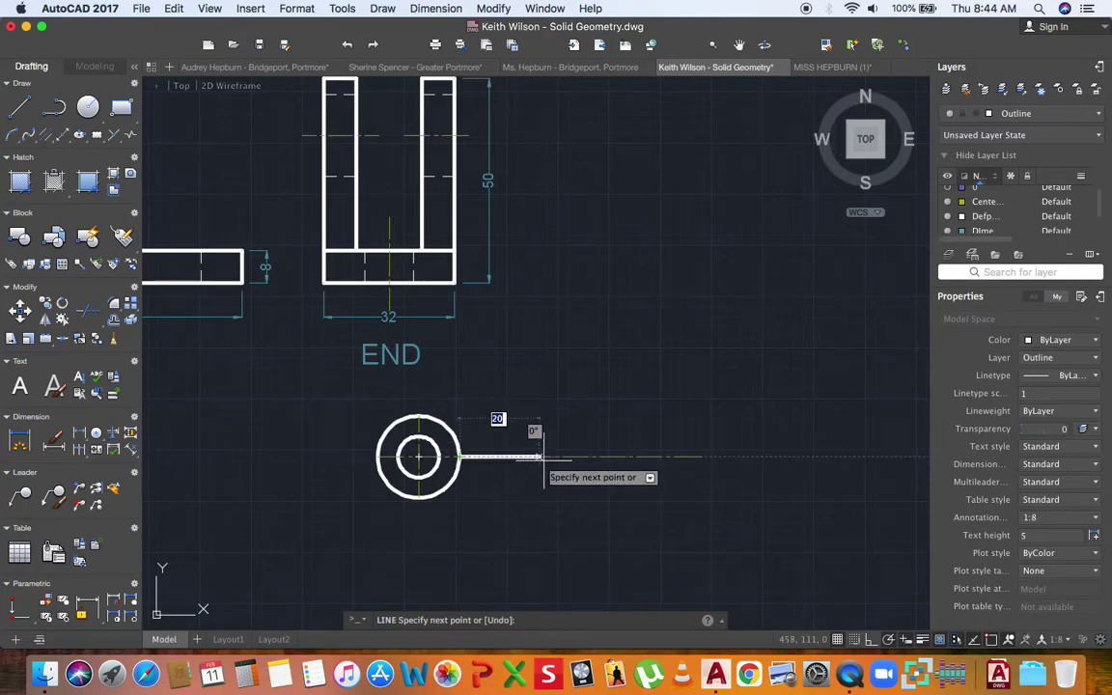
{"action": "key", "text": "Escape"}
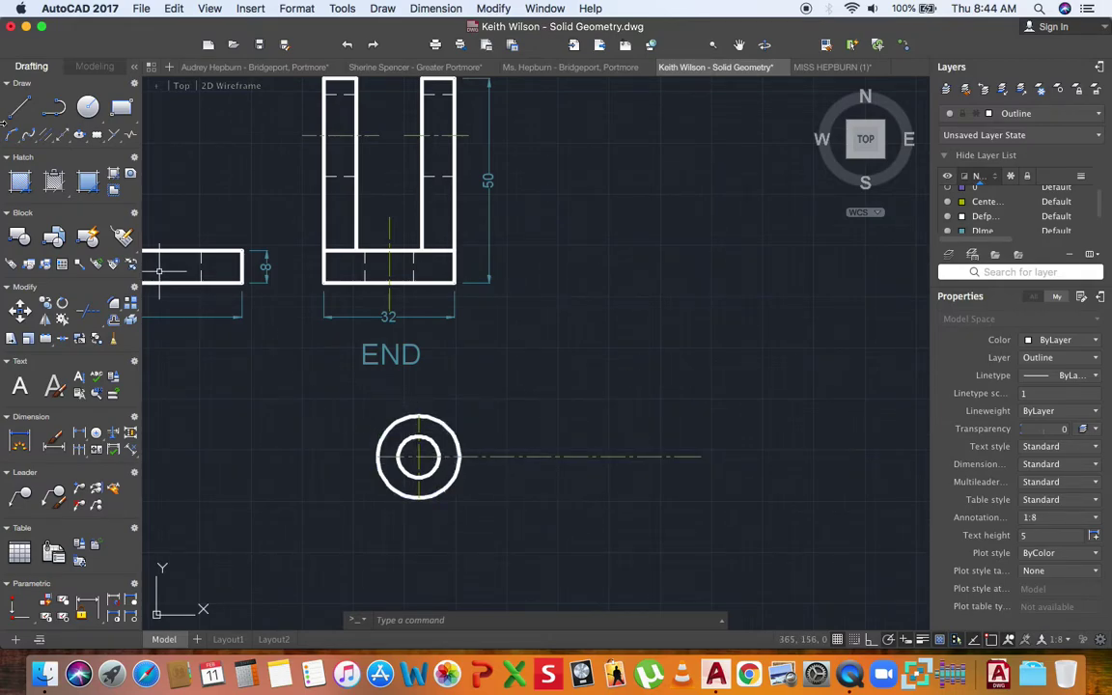
- Turn layer 0 on and make it the current layer, keeping the Outline layer on
{"action": "left_click", "coordinate": [1075, 115]}
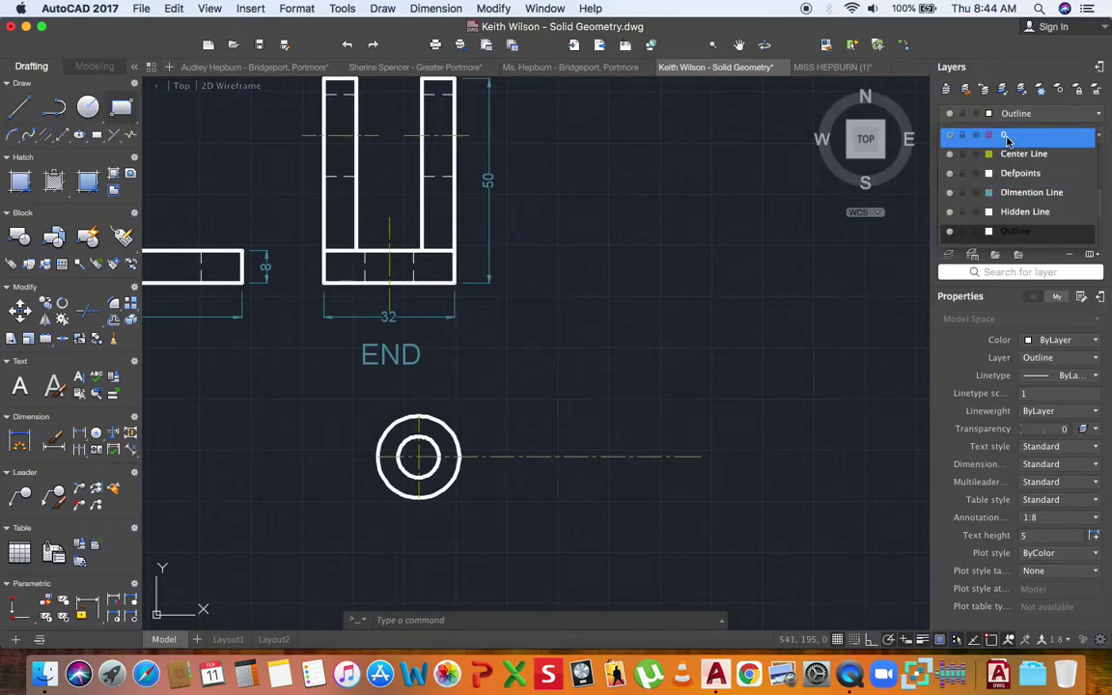
{"action": "left_click", "coordinate": [1007, 141]}
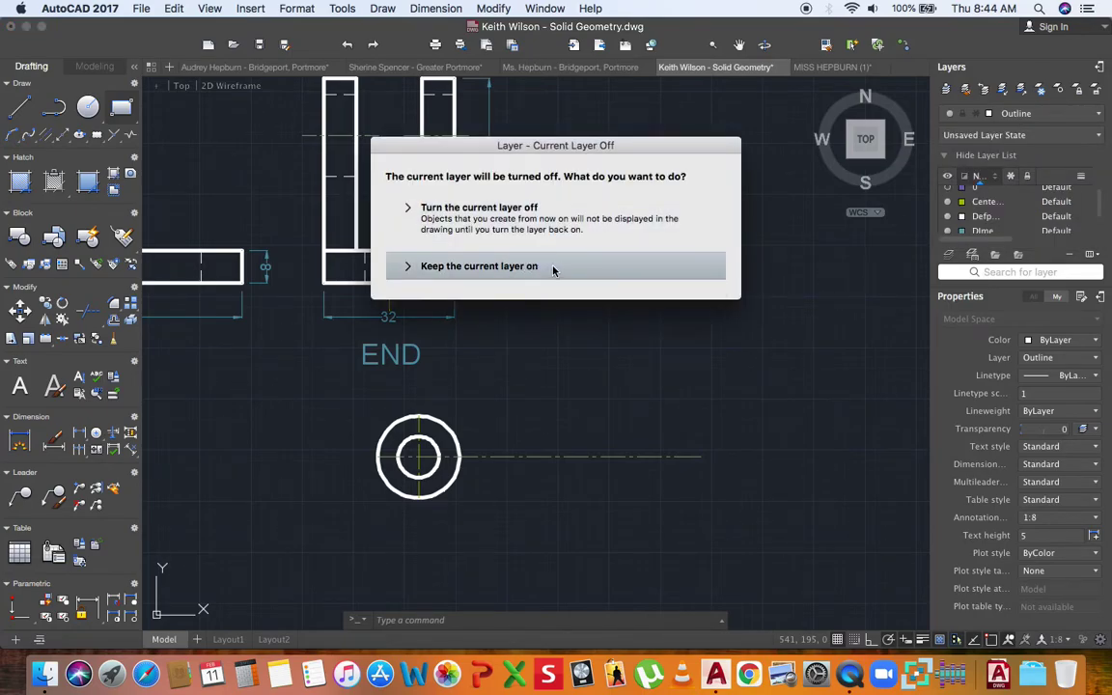
{"action": "left_click", "coordinate": [555, 265]}
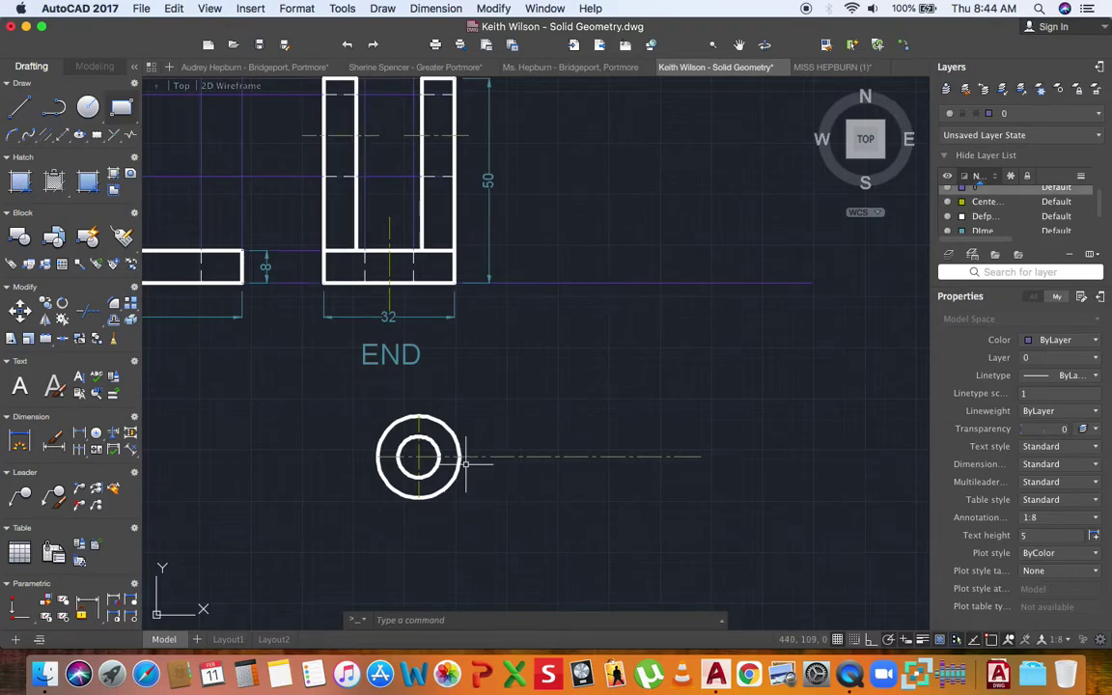
- Draw construction lines from the outer circle's top point 10 to the right, and from there 20 straight down
{"action": "left_click", "coordinate": [19, 106]}
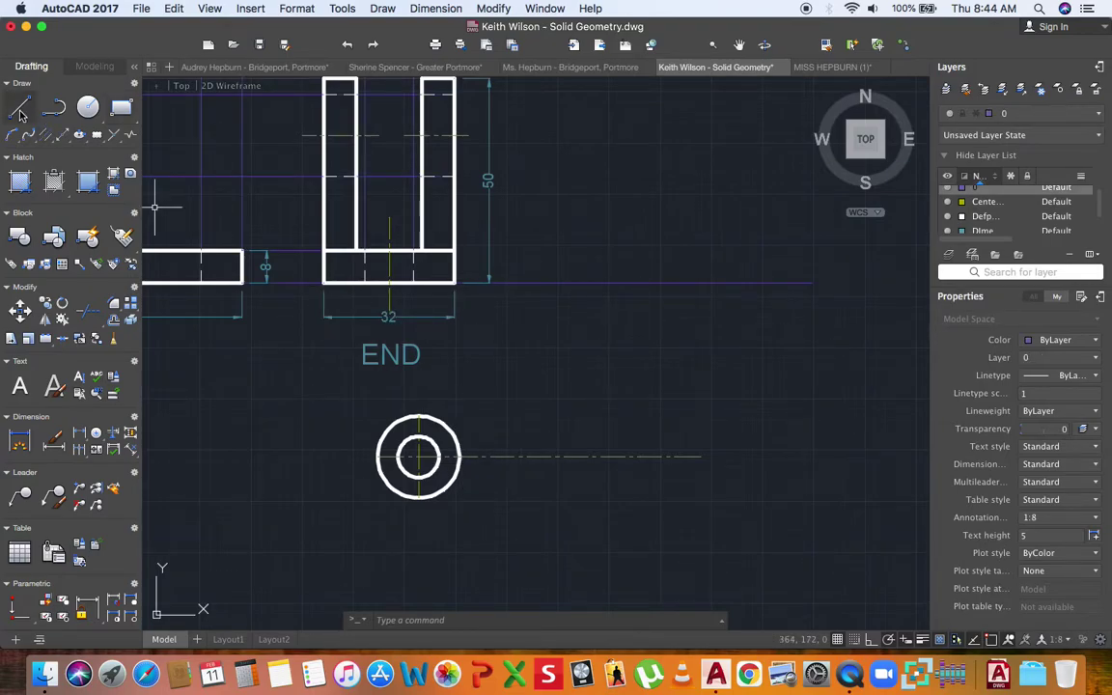
{"action": "left_click", "coordinate": [420, 416]}
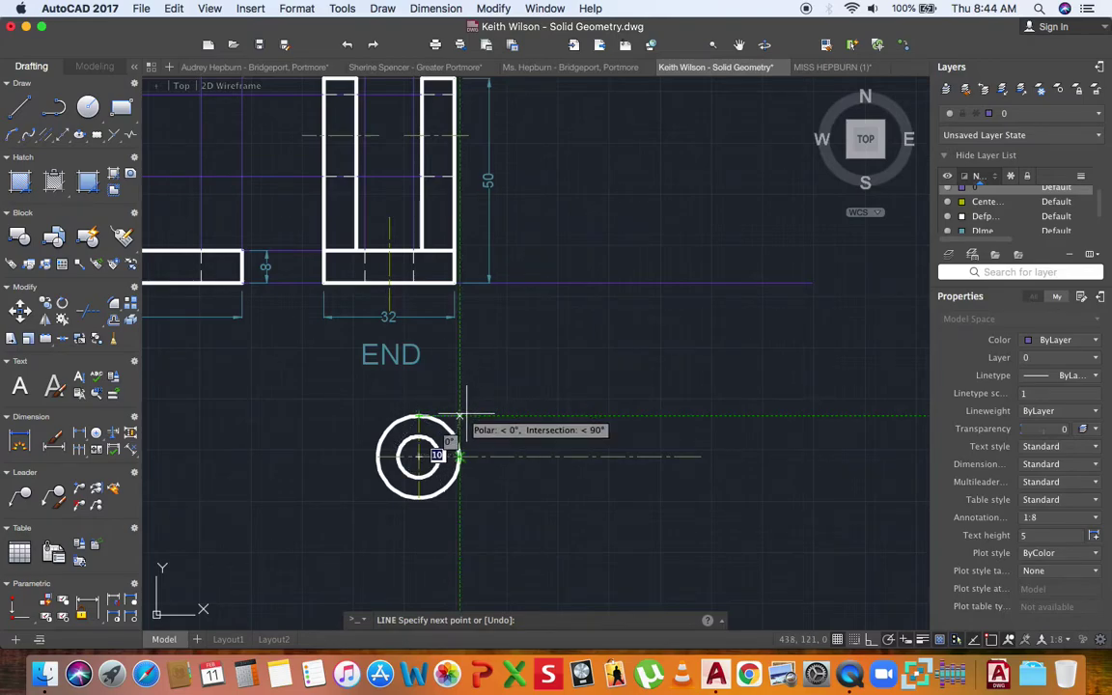
{"action": "left_click", "coordinate": [459, 416]}
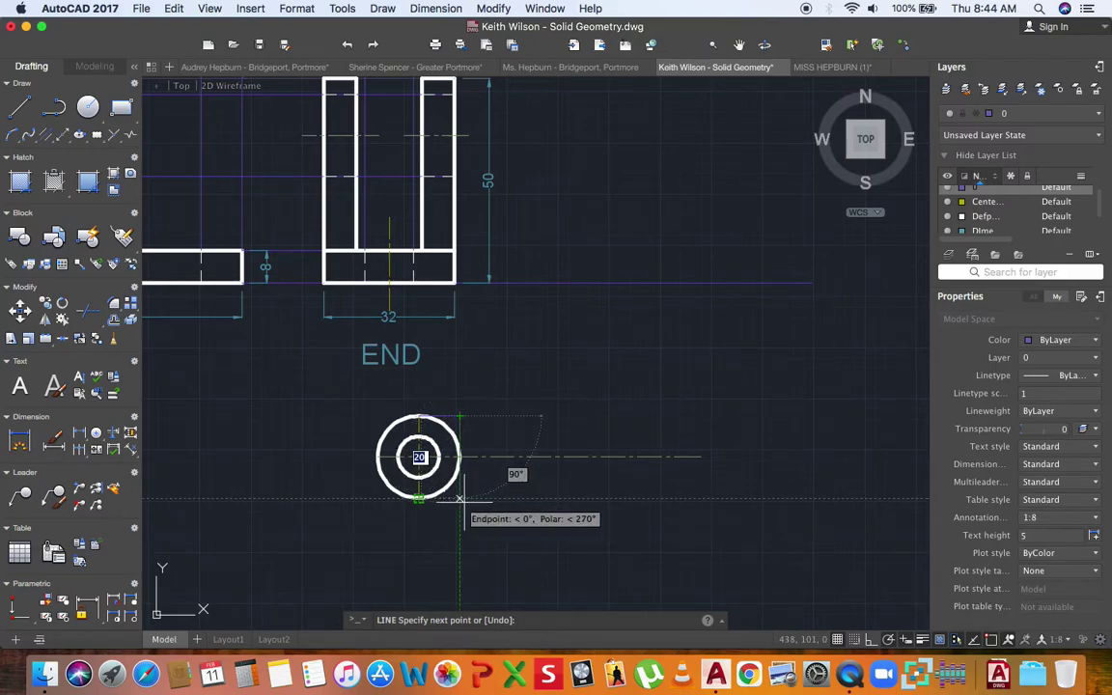
{"action": "left_click", "coordinate": [460, 499]}
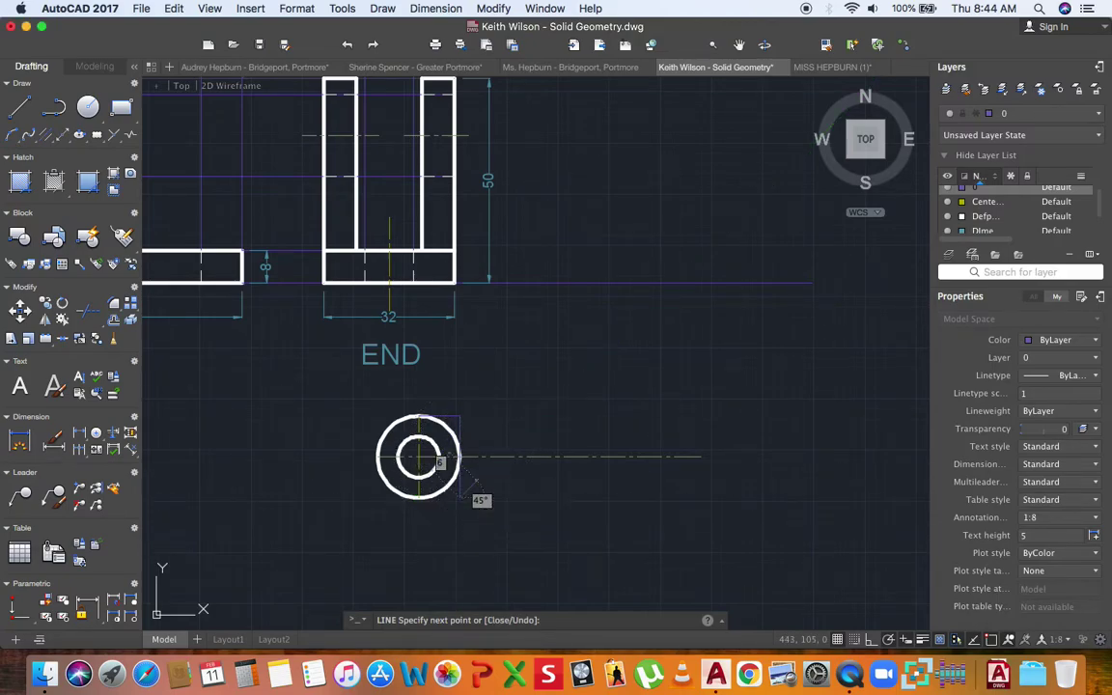
{"action": "key", "text": "Escape"}
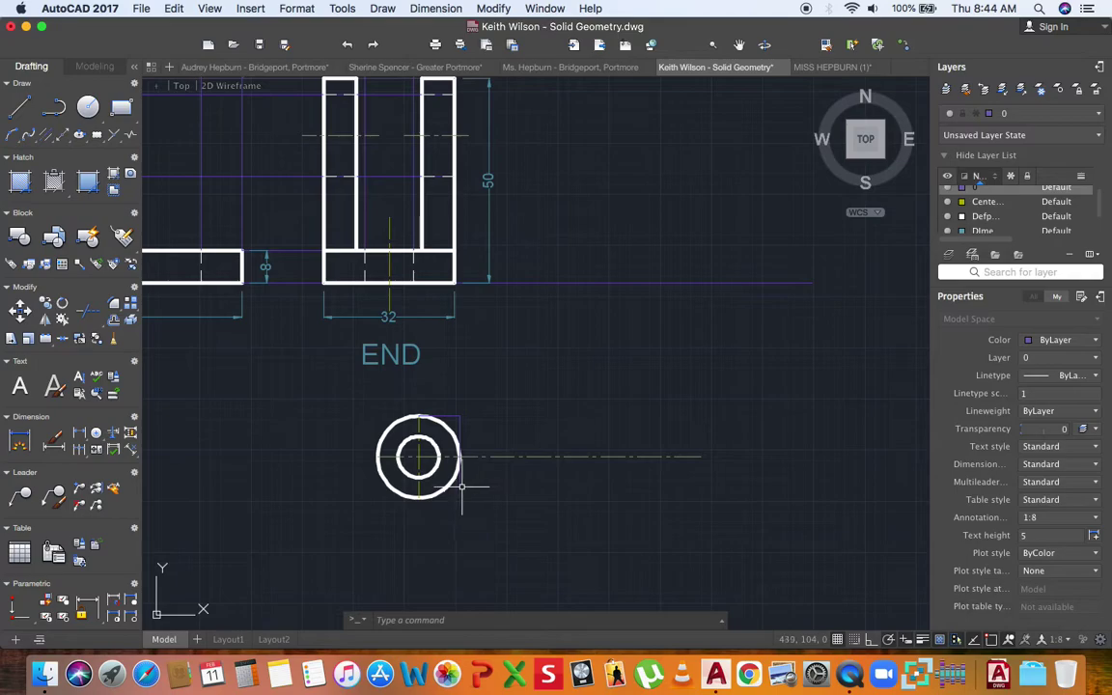
- Offset the vertical construction line beside the circle by 25 to the right
{"action": "left_click", "coordinate": [113, 319]}
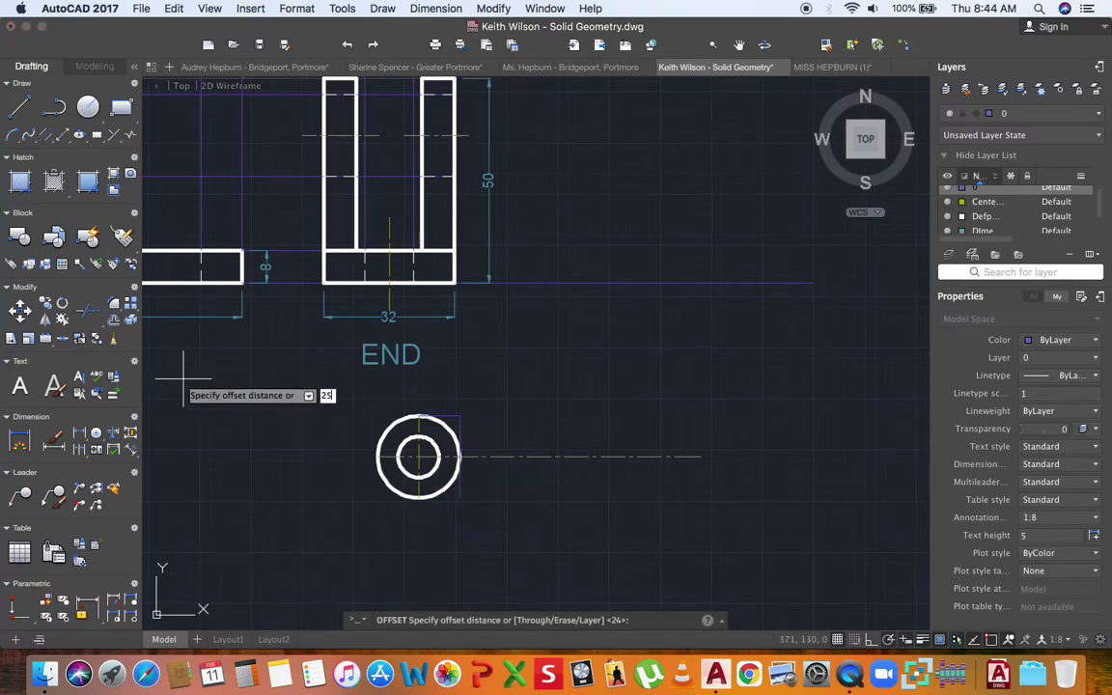
{"action": "key", "text": "Return"}
{"action": "left_click", "coordinate": [461, 498]}
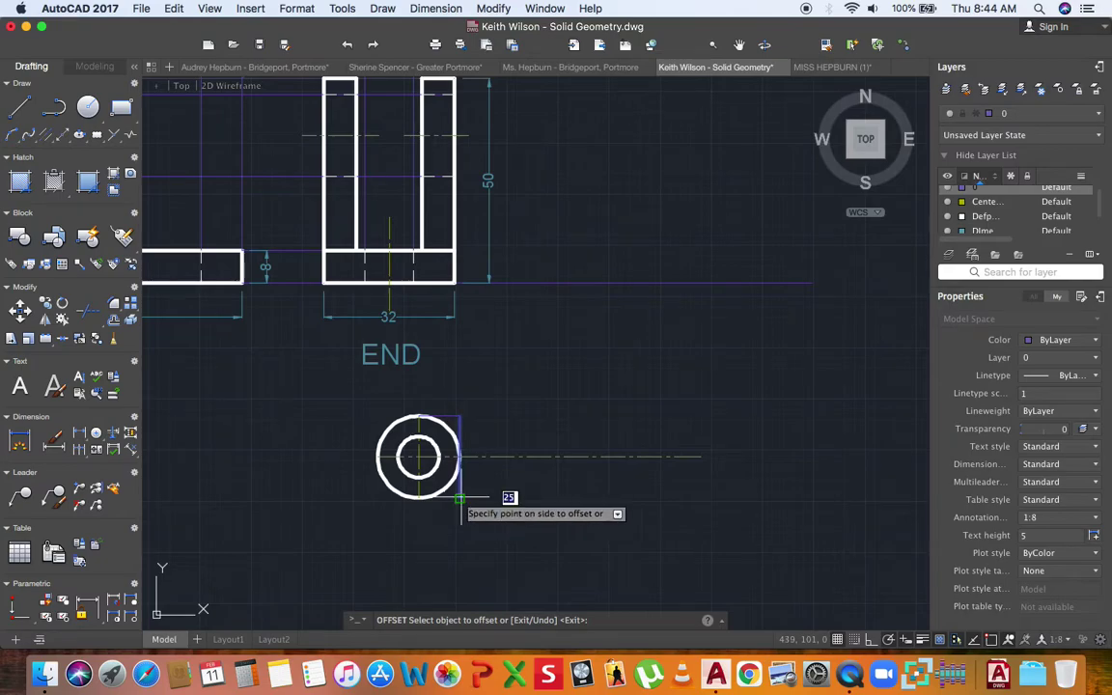
{"action": "left_click", "coordinate": [560, 502]}
{"action": "key", "text": "Return"}
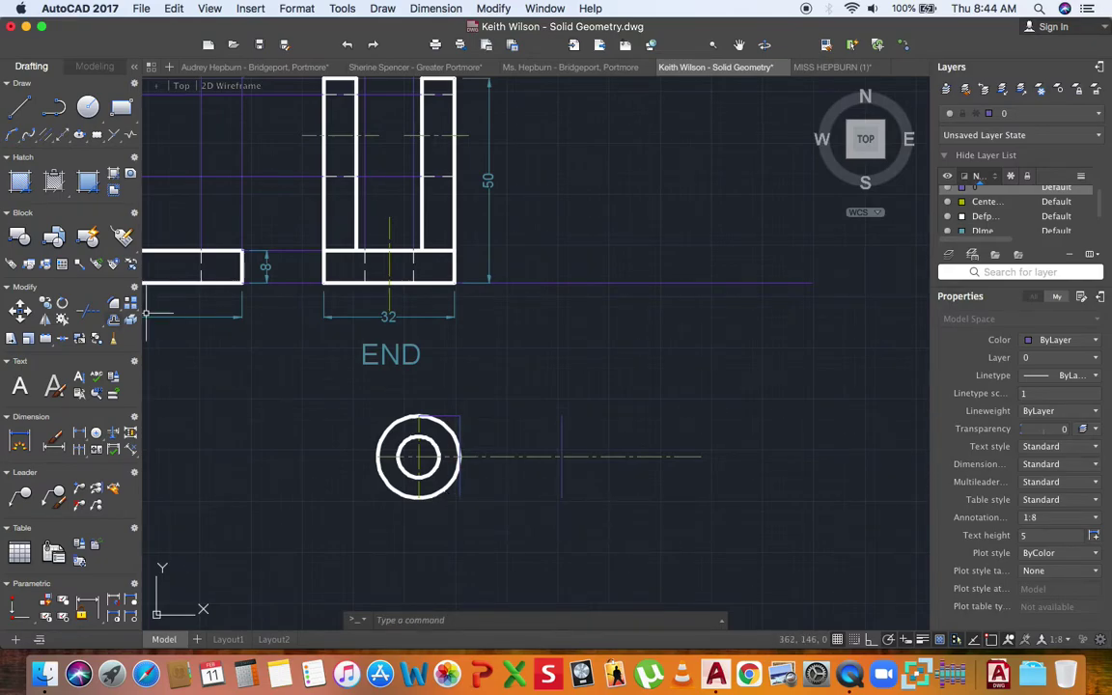
- Offset the middle vertical construction line by 20 to the right
{"action": "key", "text": "Return"}
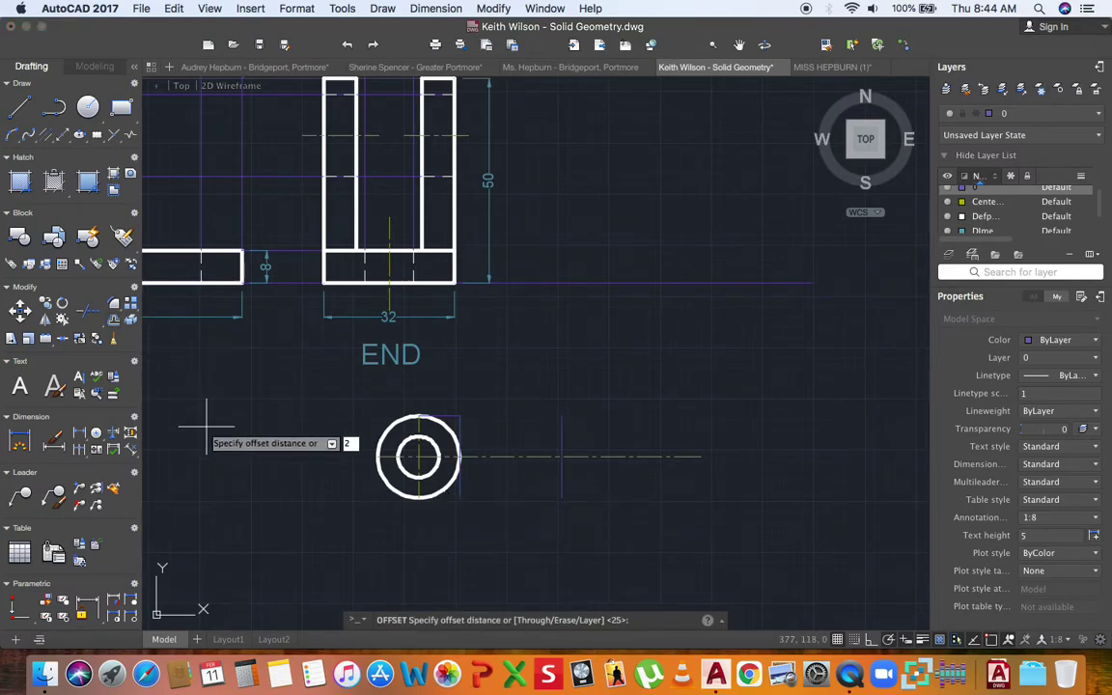
{"action": "type", "text": "20"}
{"action": "key", "text": "Return"}
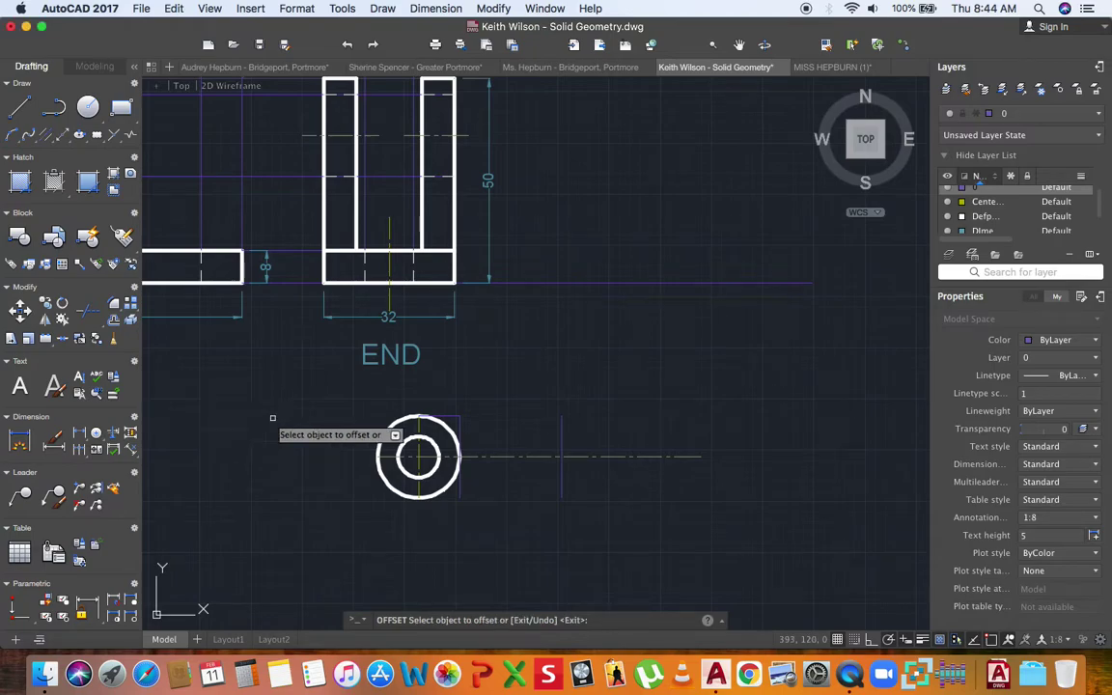
{"action": "left_click", "coordinate": [562, 477]}
{"action": "left_click", "coordinate": [647, 488]}
{"action": "key", "text": "Return"}
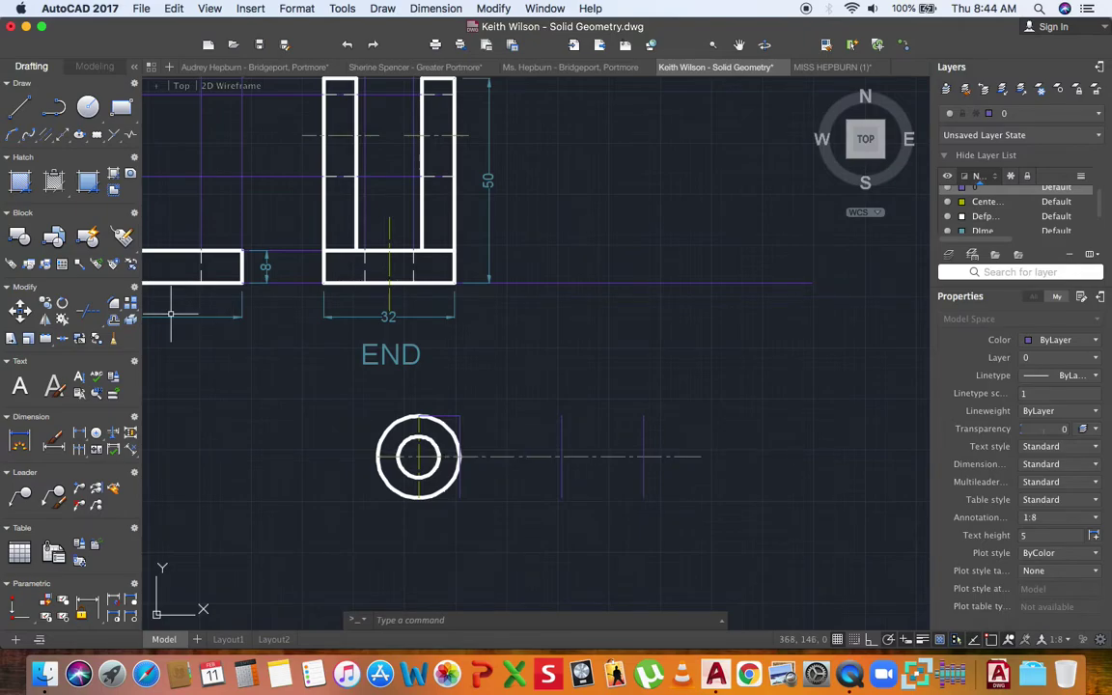
- Draw horizontal construction lines from the inner circle's top and bottom points across to the farthest vertical construction line
{"action": "type", "text": "l"}
{"action": "key", "text": "Return"}
{"action": "left_click", "coordinate": [419, 456]}
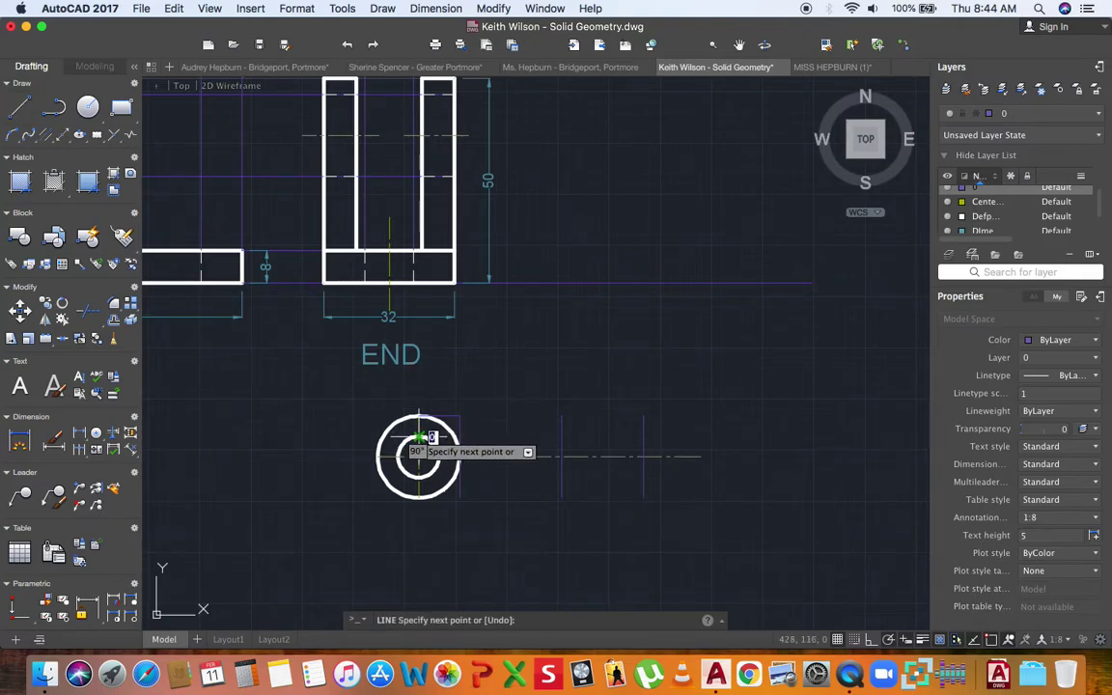
{"action": "type", "text": "70"}
{"action": "key", "text": "Return"}
{"action": "key", "text": "Return"}
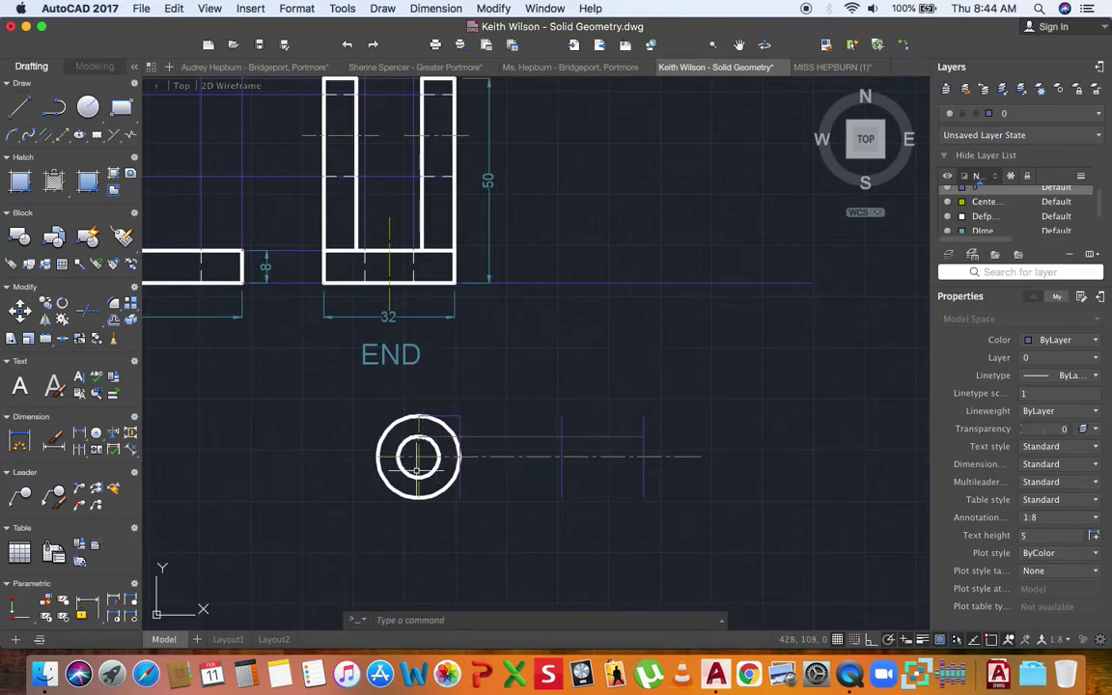
{"action": "key", "text": "Return"}
{"action": "left_click", "coordinate": [418, 478]}
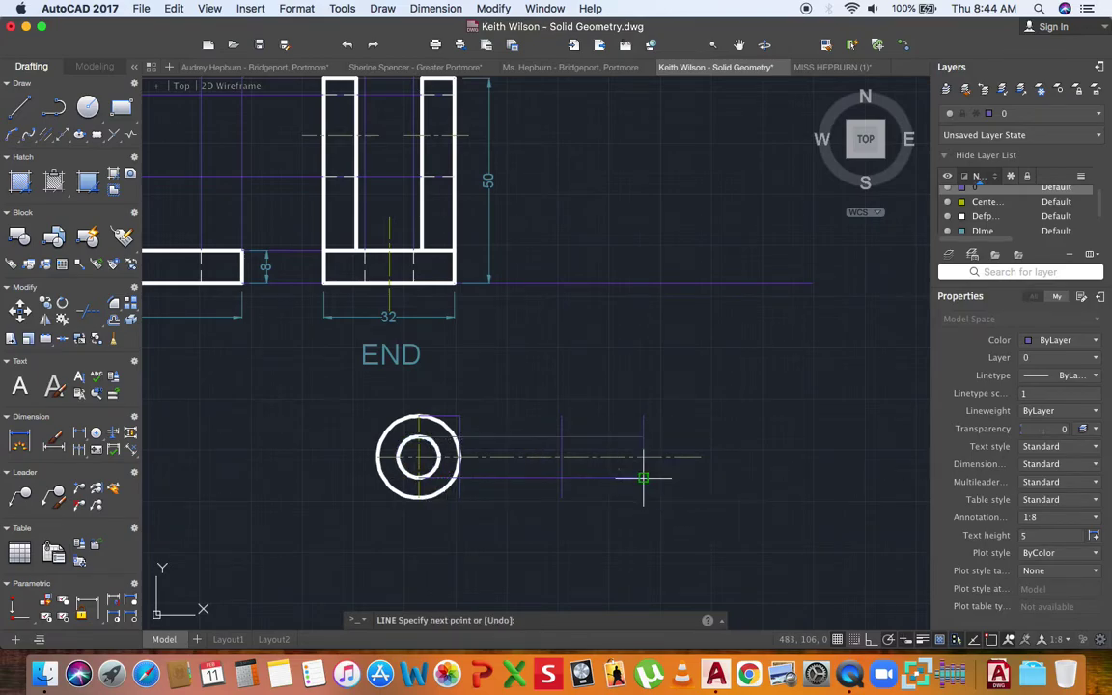
{"action": "left_click", "coordinate": [644, 477]}
{"action": "key", "text": "Return"}
- Make the Outline layer current and trace the tapered side view between the two rightmost vertical construction lines, narrow end facing the circles
{"action": "left_click", "coordinate": [1048, 113]}
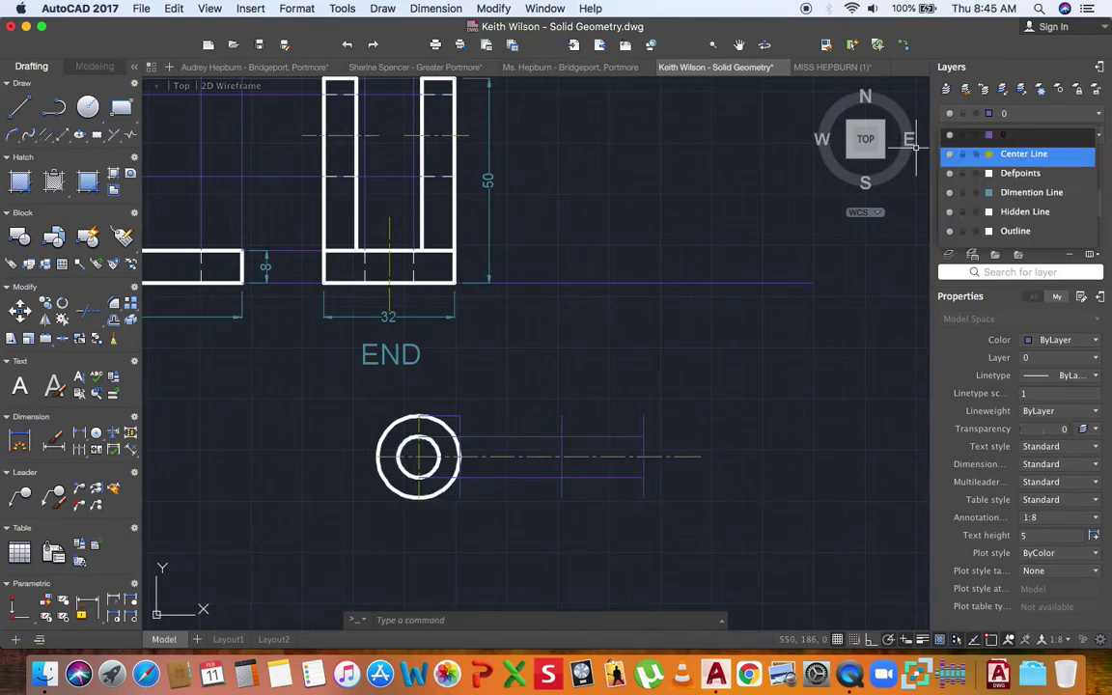
{"action": "left_click", "coordinate": [1015, 231]}
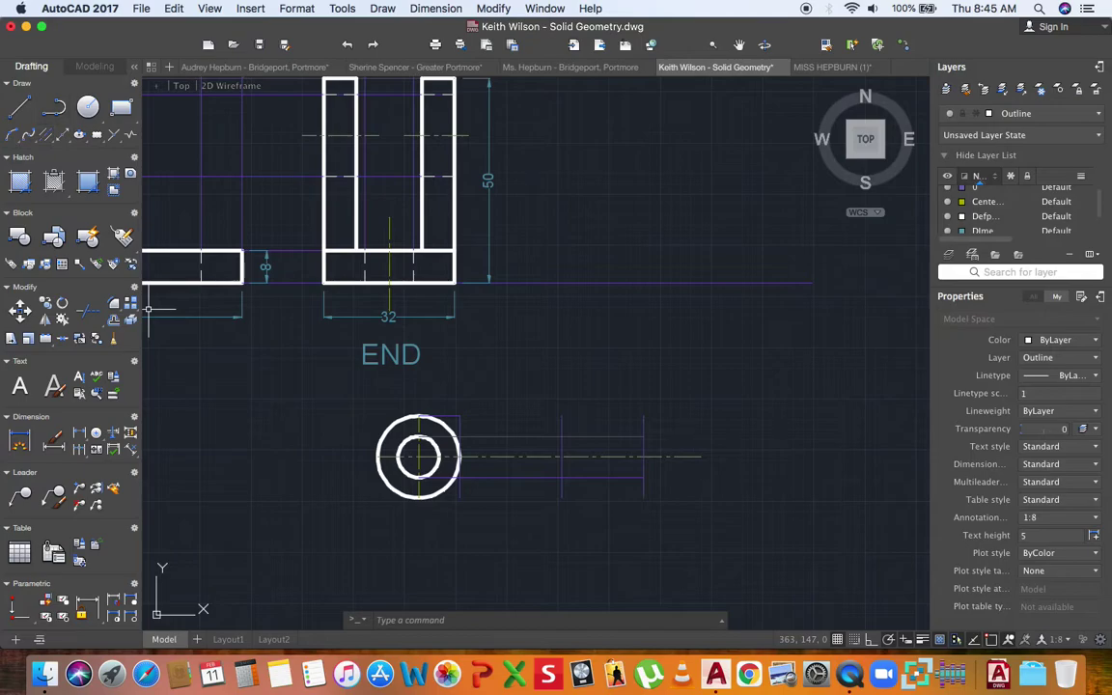
{"action": "type", "text": "l"}
{"action": "key", "text": "Return"}
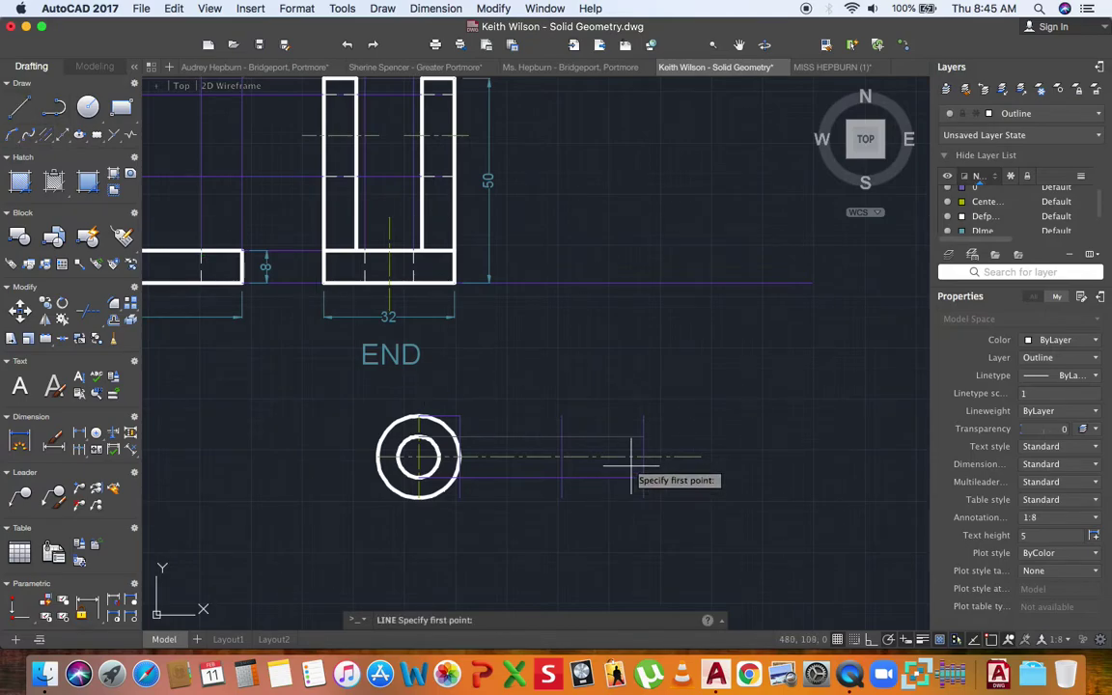
{"action": "left_click", "coordinate": [644, 417]}
{"action": "left_click", "coordinate": [644, 492]}
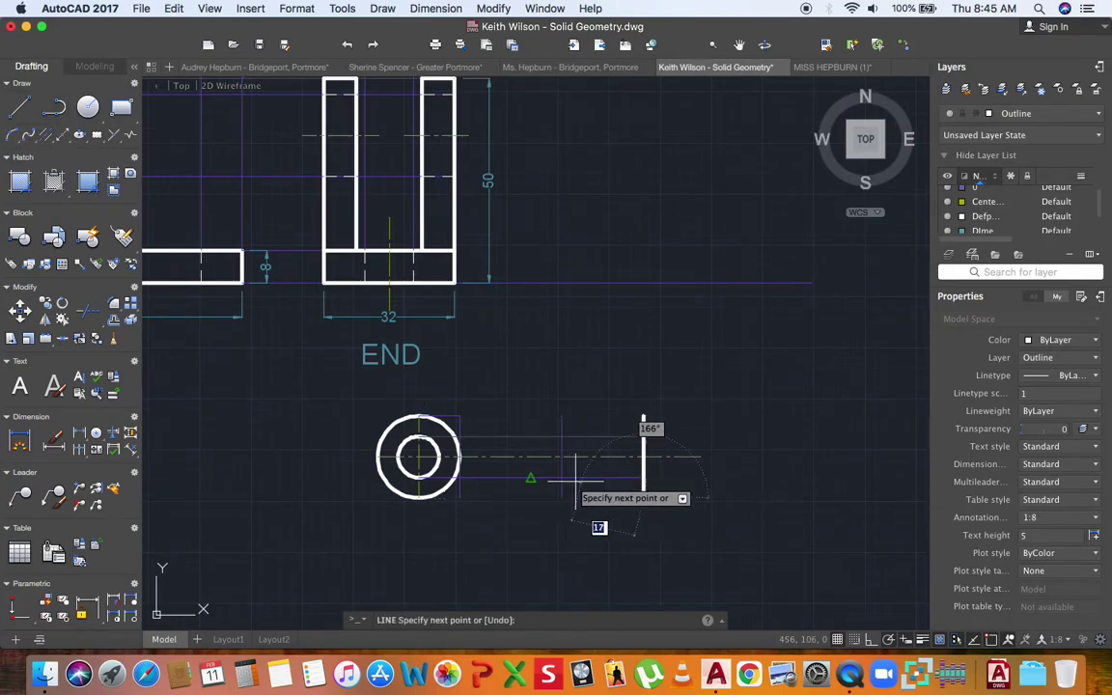
{"action": "scroll", "coordinate": [637, 505], "scroll_direction": "up", "scroll_amount": 4}
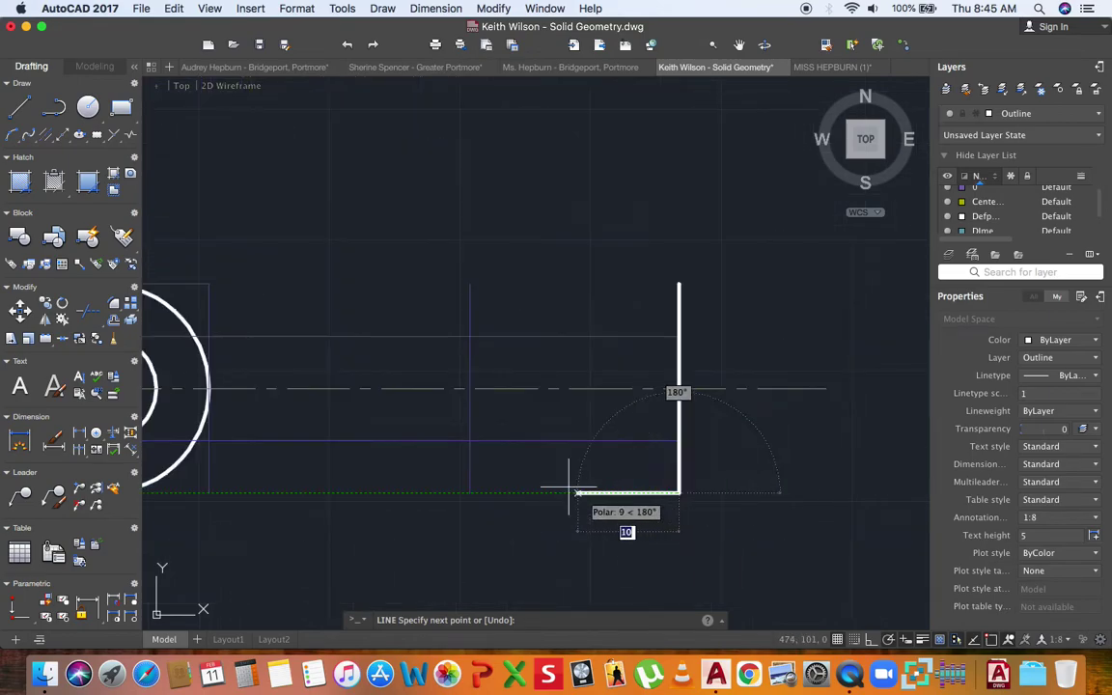
{"action": "left_click", "coordinate": [471, 440]}
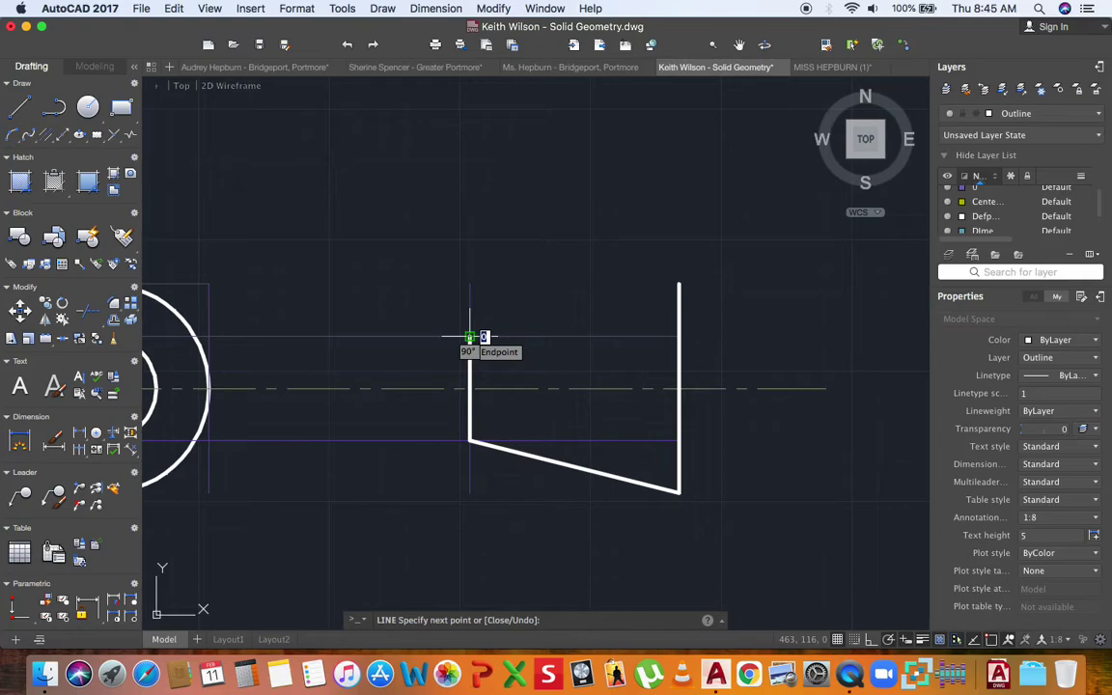
{"action": "left_click", "coordinate": [470, 337]}
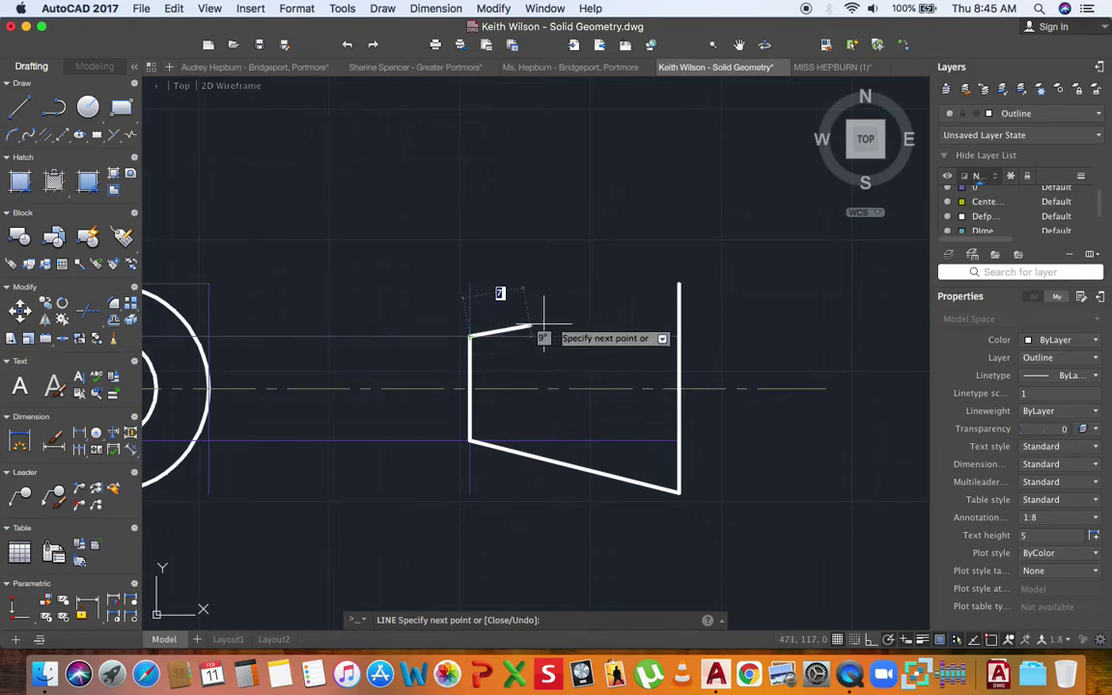
{"action": "left_click", "coordinate": [679, 285]}
{"action": "scroll", "coordinate": [627, 289], "scroll_direction": "down", "scroll_amount": 4}
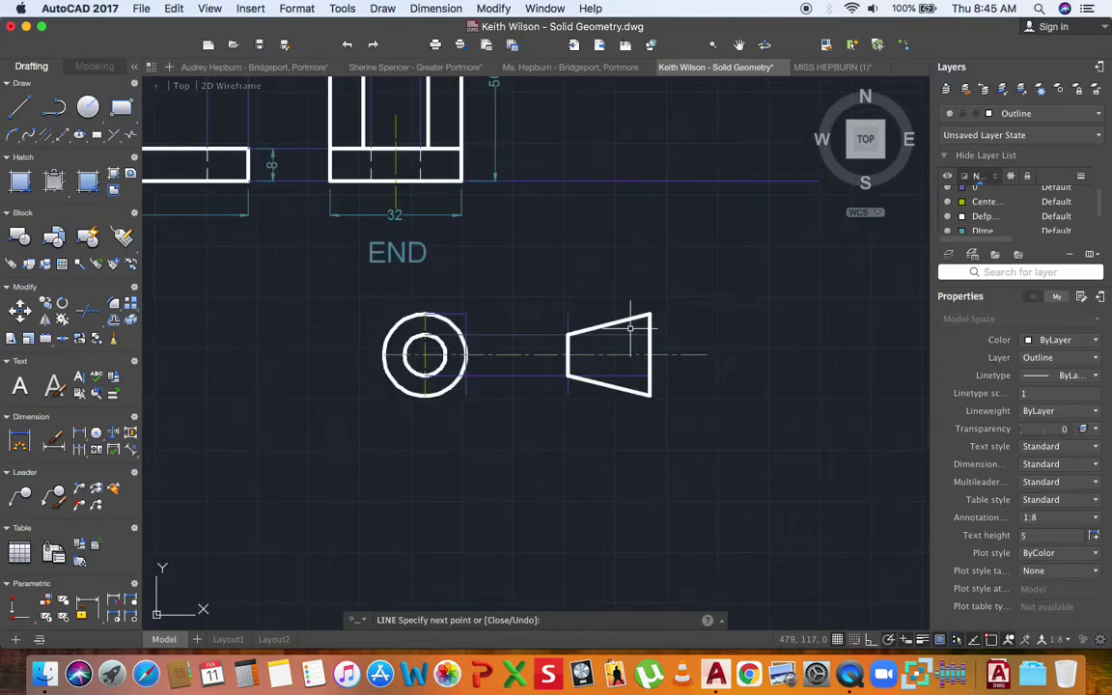
{"action": "key", "text": "Escape"}
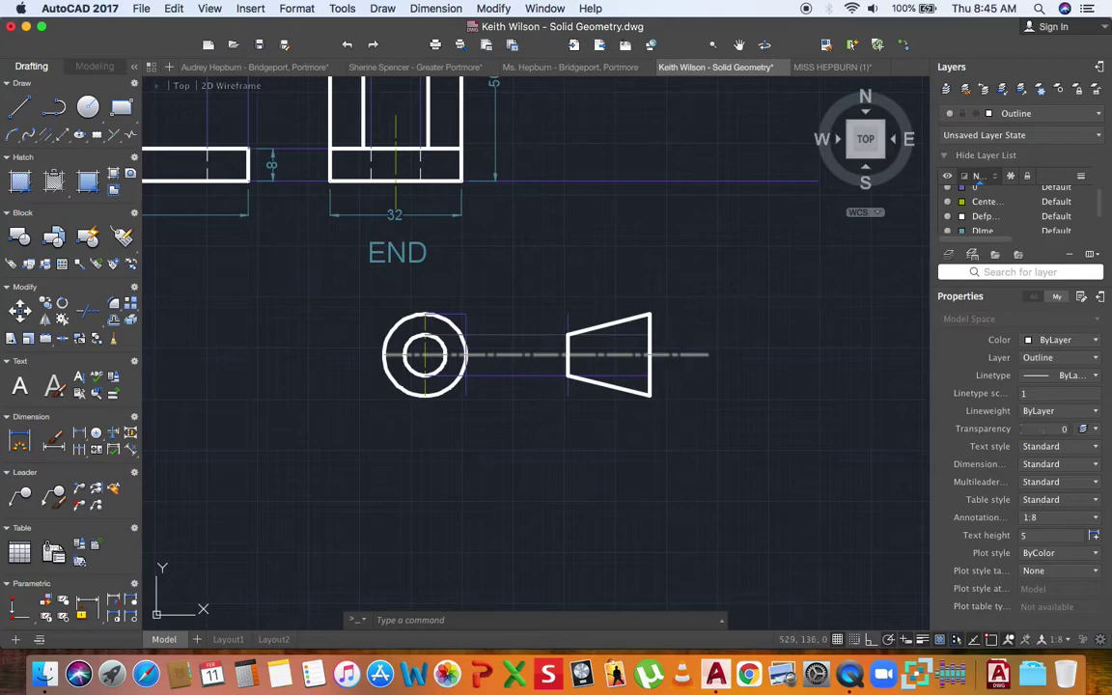
- Turn off layer 0 to hide the construction lines
{"action": "left_click", "coordinate": [1043, 113]}
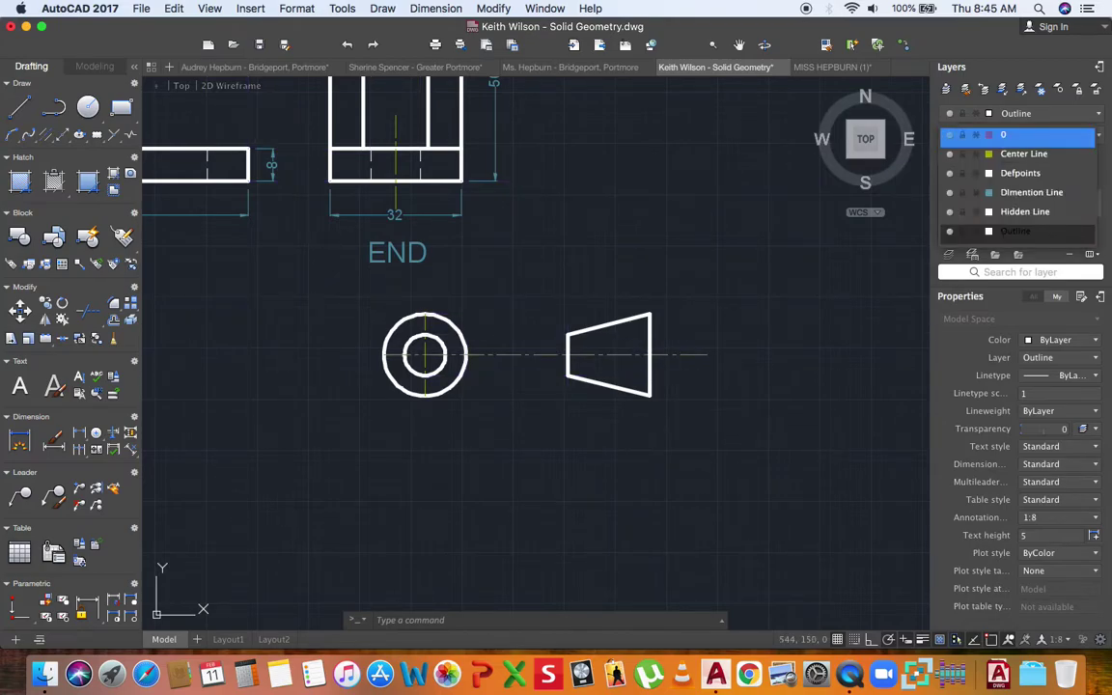
{"action": "left_click", "coordinate": [504, 422]}
{"action": "scroll", "coordinate": [511, 417], "scroll_direction": "down", "scroll_amount": 4}
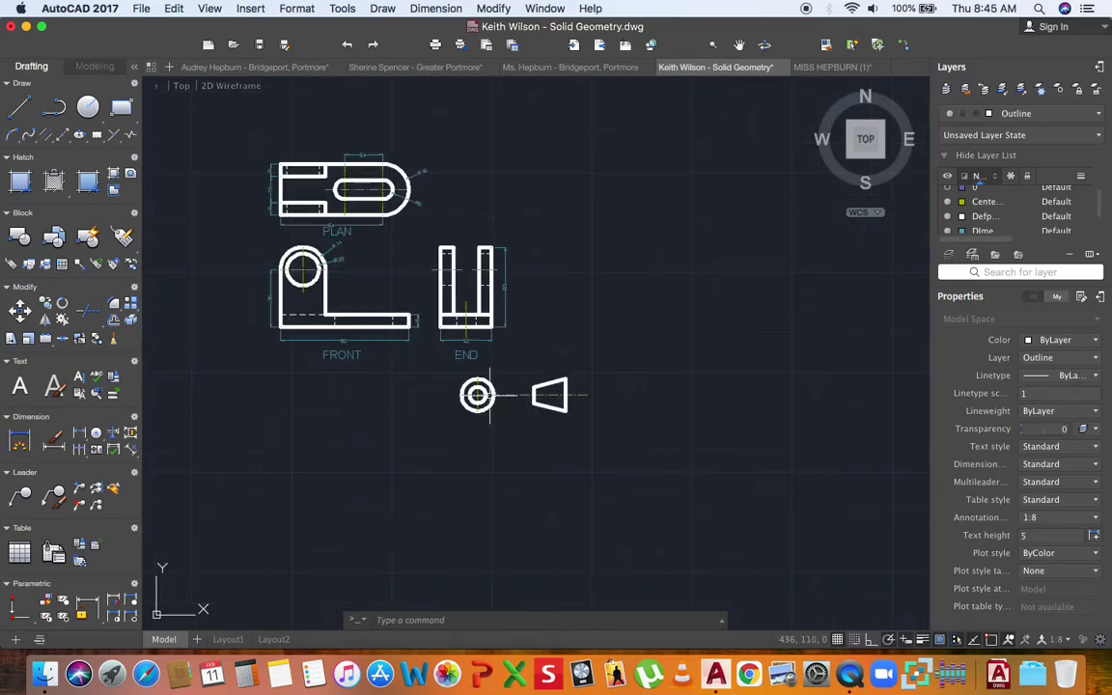
{"action": "scroll", "coordinate": [509, 367], "scroll_direction": "up", "scroll_amount": 3}
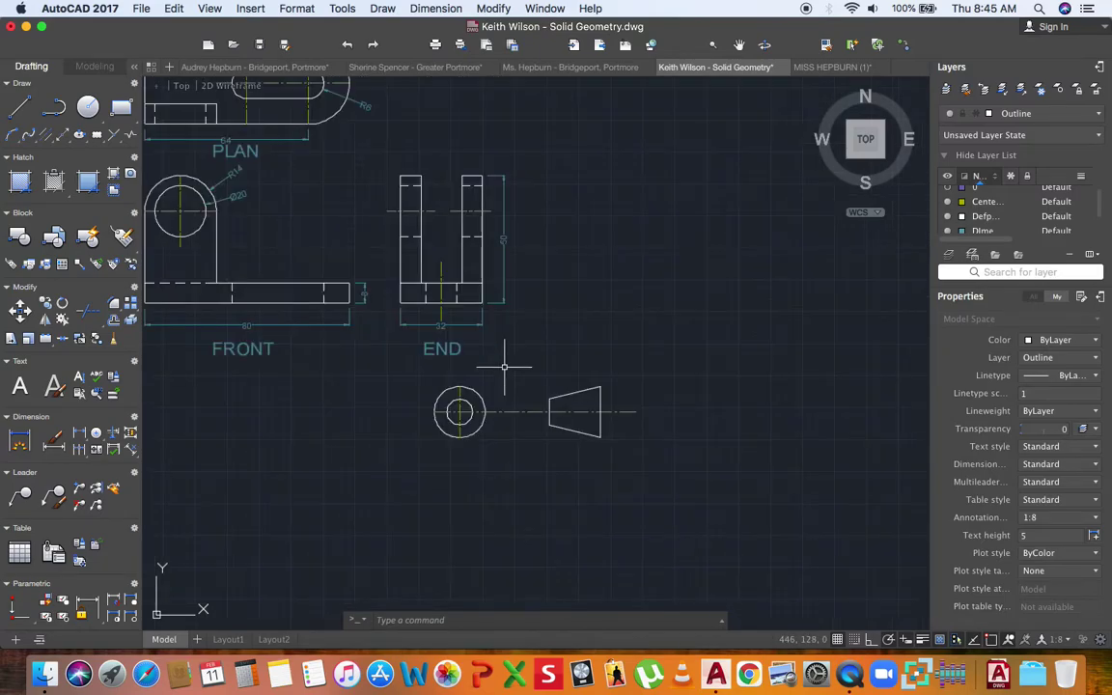
{"action": "middle_click_drag", "start_coordinate": [509, 368], "coordinate": [552, 368]}
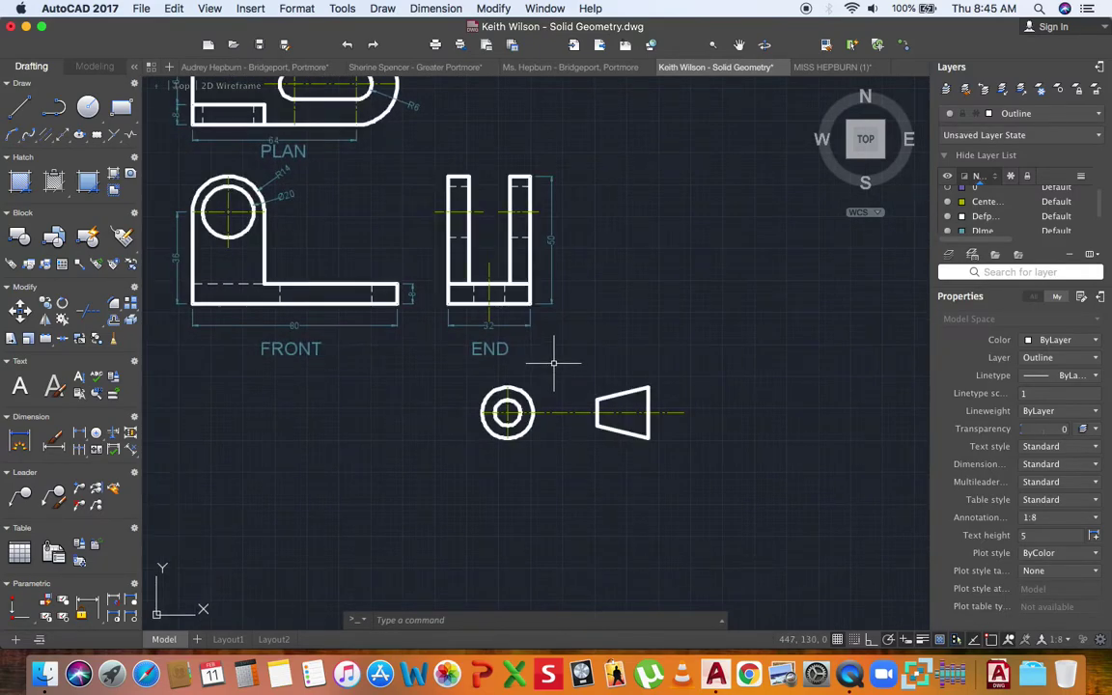
- Try scaling the circles, tapered view and centre lines by .5 about the midpoint of the horizontal centre line
{"action": "left_click", "coordinate": [455, 361]}
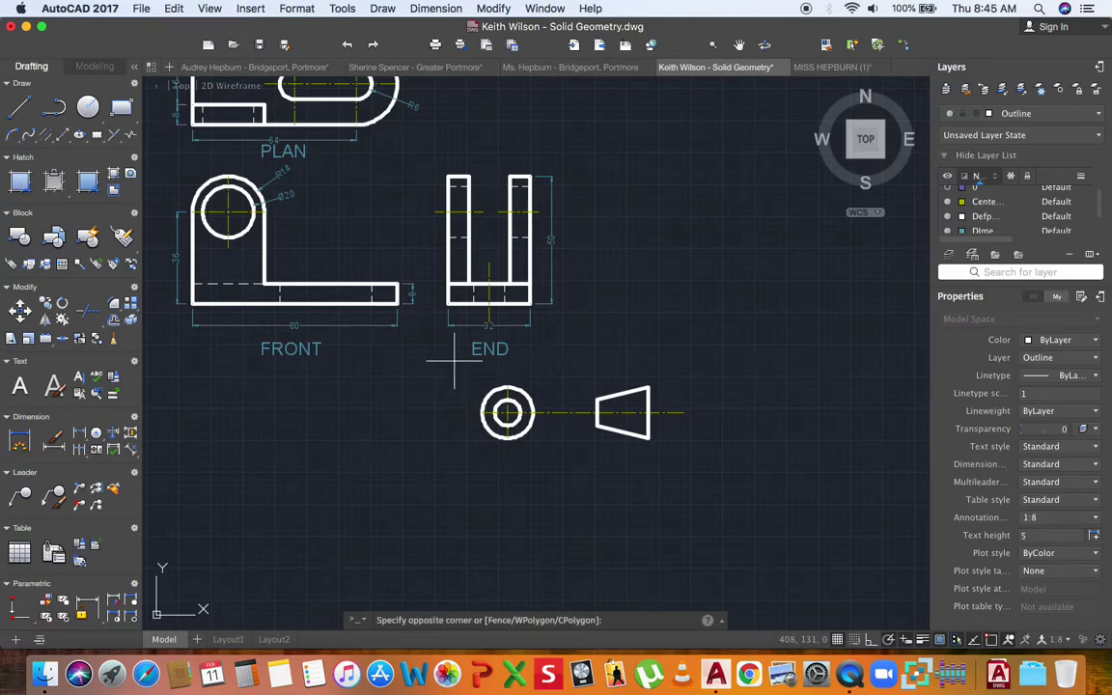
{"action": "left_click", "coordinate": [727, 460]}
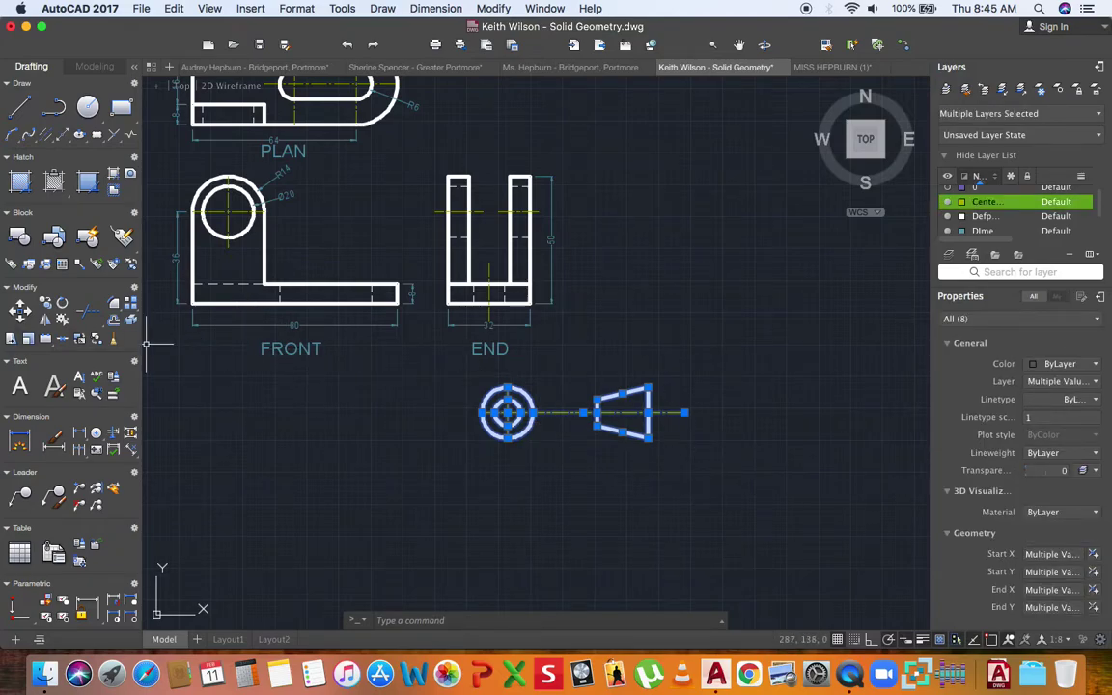
{"action": "left_click", "coordinate": [25, 303]}
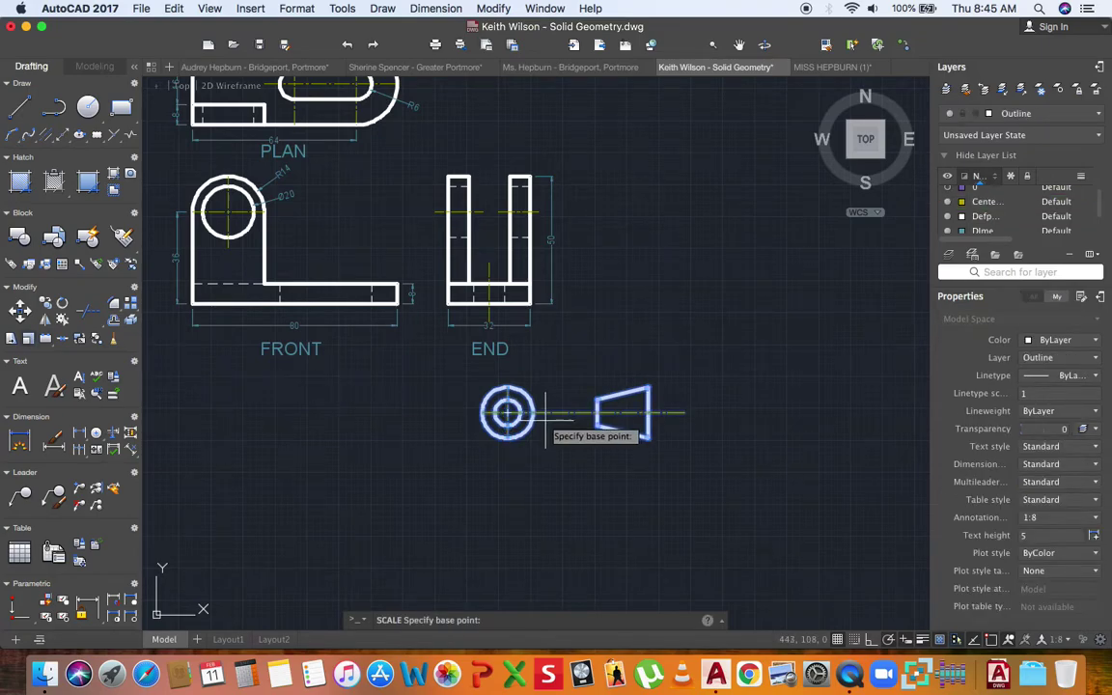
{"action": "left_click", "coordinate": [580, 413]}
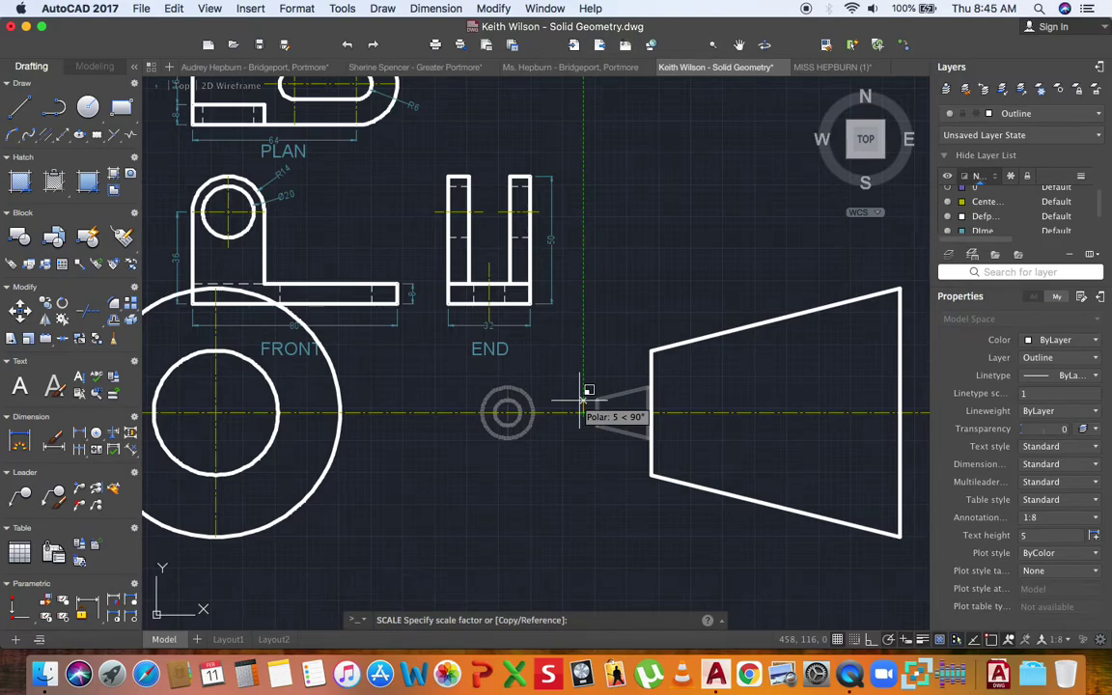
{"action": "type", "text": "."}
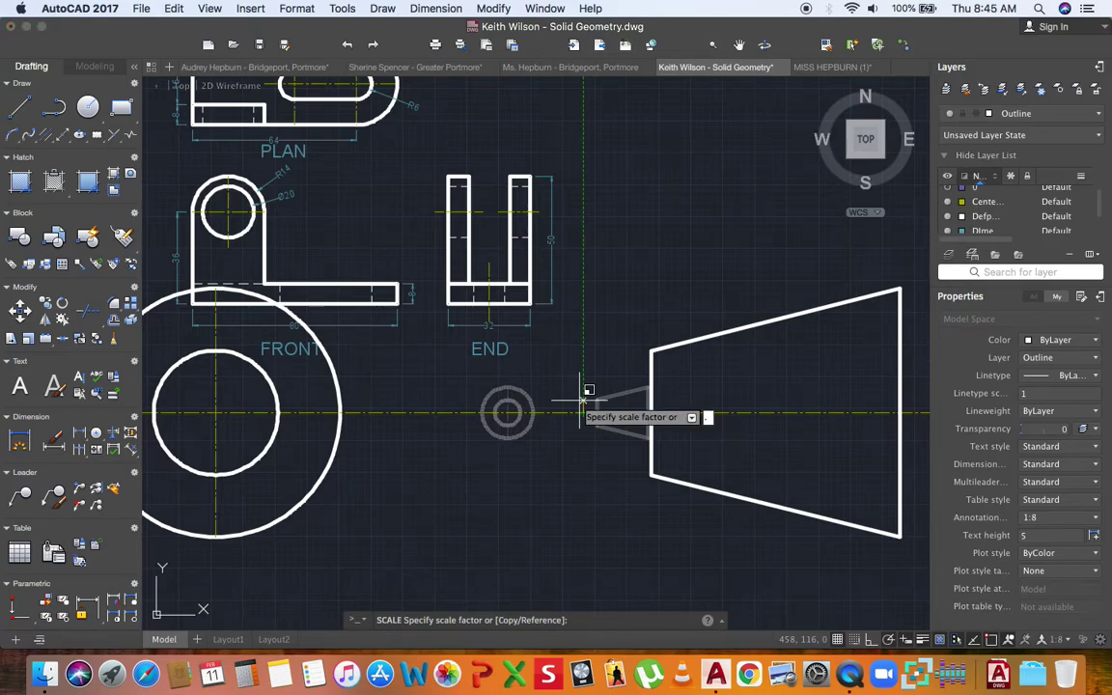
{"action": "type", "text": "5"}
{"action": "key", "text": "Return"}
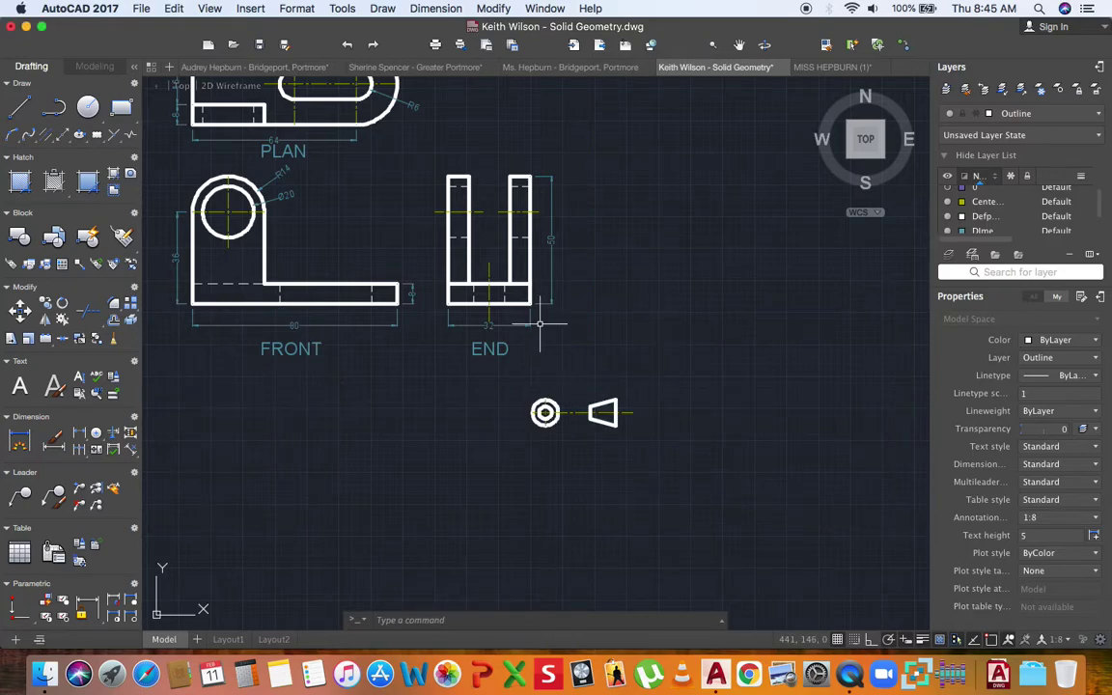
{"action": "mouse_move", "coordinate": [540, 331]}
{"action": "middle_mouse_down"}
{"action": "mouse_move", "coordinate": [539, 380]}
{"action": "mouse_move", "coordinate": [618, 408]}
{"action": "middle_mouse_up"}
{"action": "scroll", "coordinate": [640, 397], "scroll_direction": "down", "scroll_amount": 2}
{"action": "scroll", "coordinate": [646, 434], "scroll_direction": "up", "scroll_amount": 2}
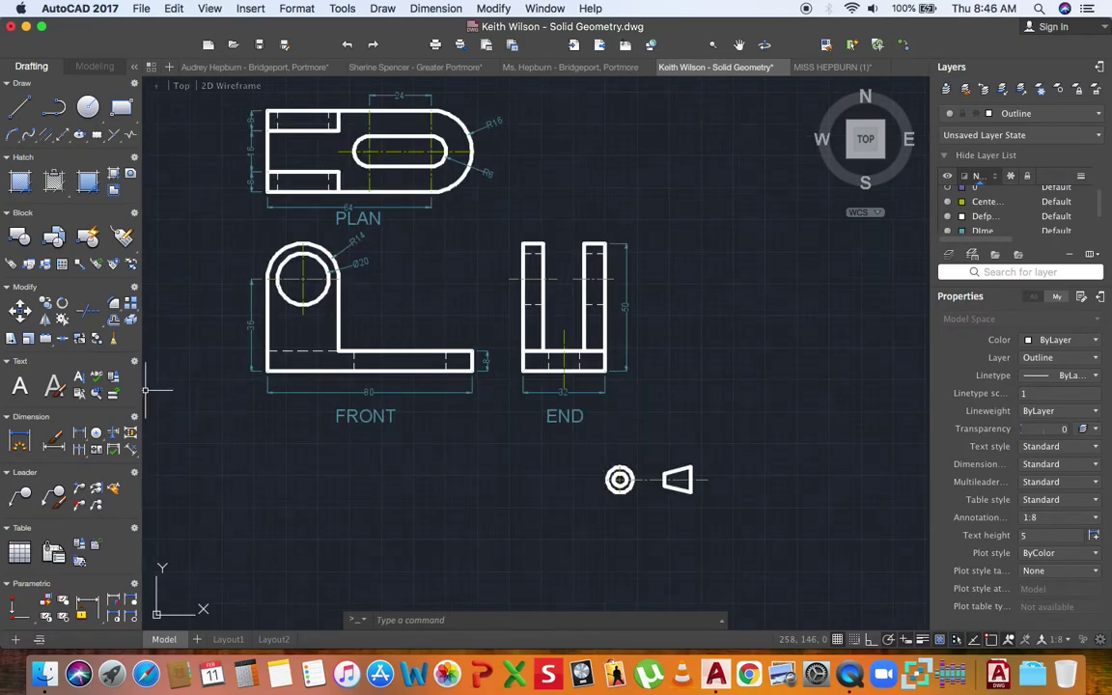
{"action": "middle_click_drag", "start_coordinate": [616, 493], "coordinate": [541, 426]}
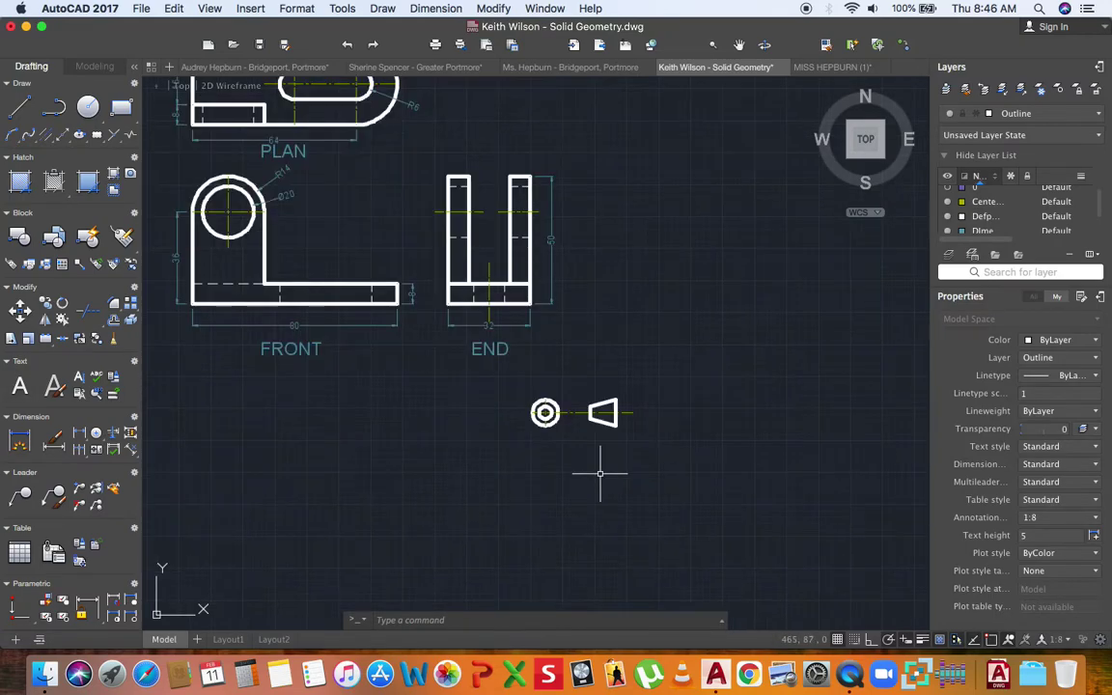
- Scale the whole projection symbol, including its centre lines, by a factor of 0.5 about the horizontal centre line's midpoint
{"action": "scroll", "coordinate": [545, 413], "scroll_direction": "up", "scroll_amount": 3}
{"action": "left_click", "coordinate": [454, 373]}
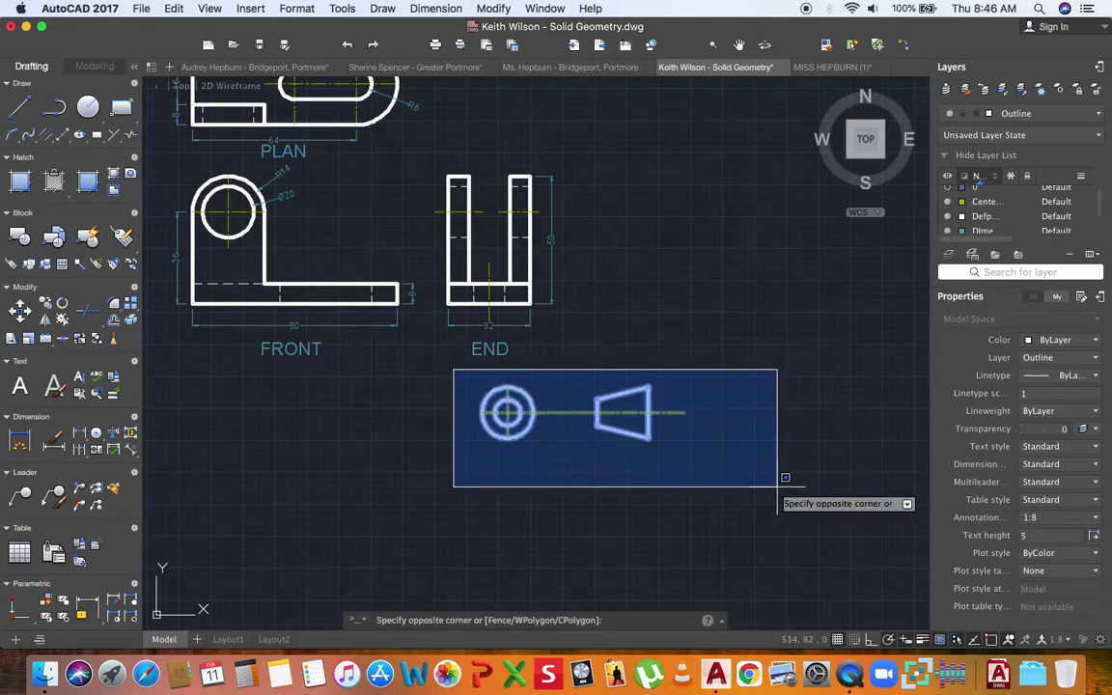
{"action": "left_click", "coordinate": [777, 487]}
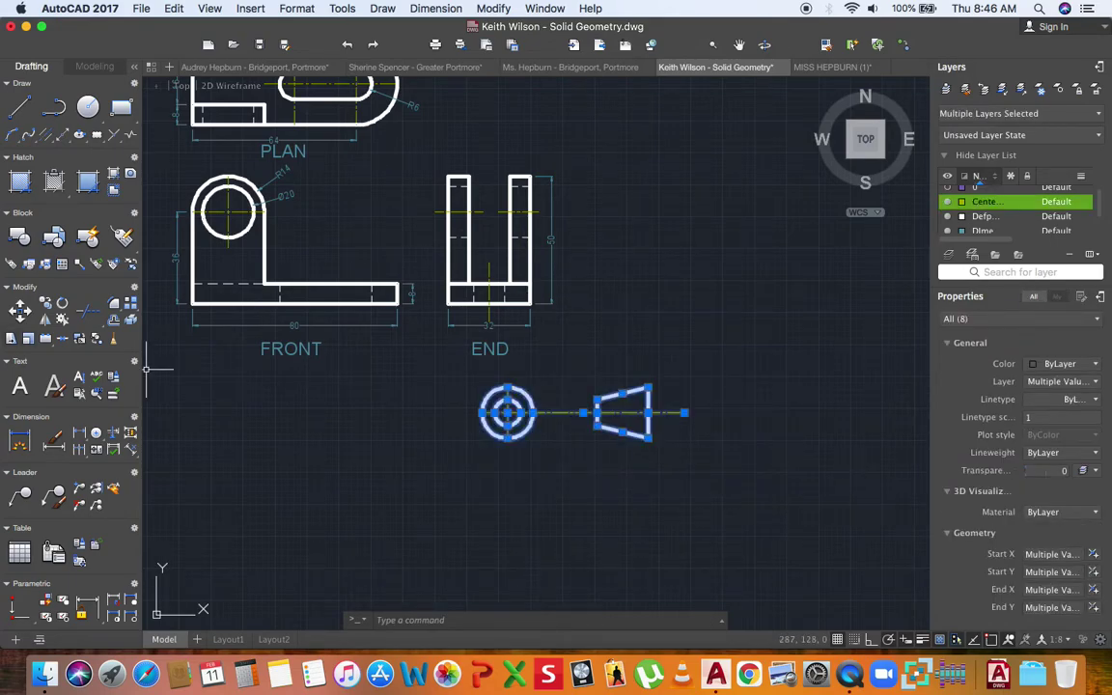
{"action": "type", "text": "sc"}
{"action": "key", "text": "Return"}
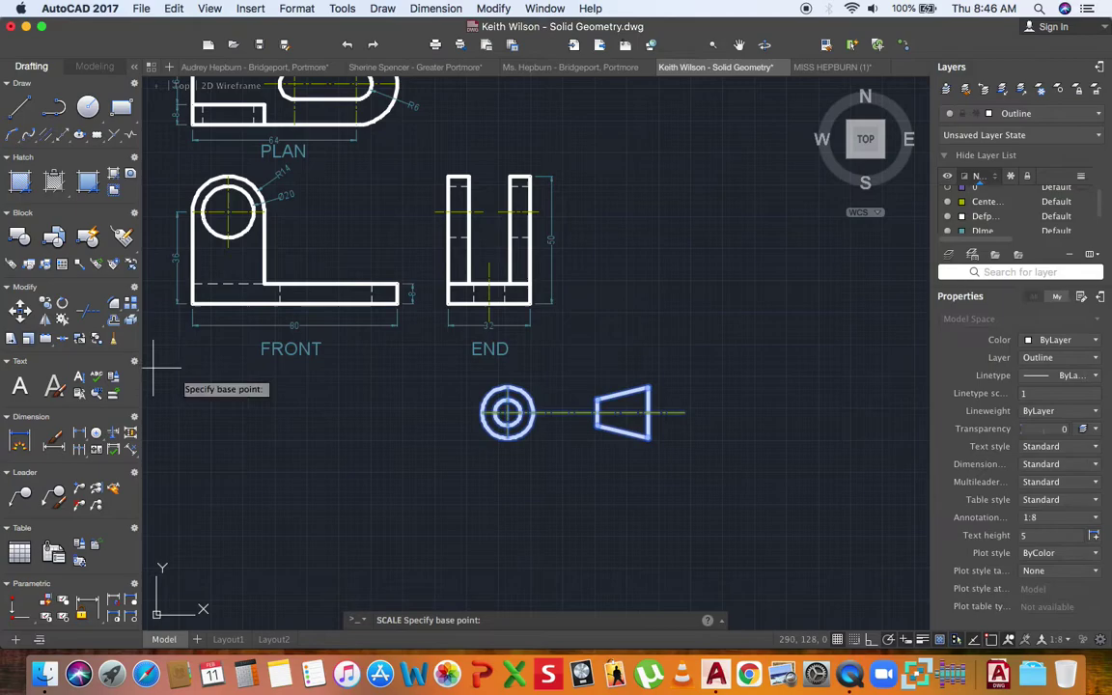
{"action": "left_click", "coordinate": [566, 413]}
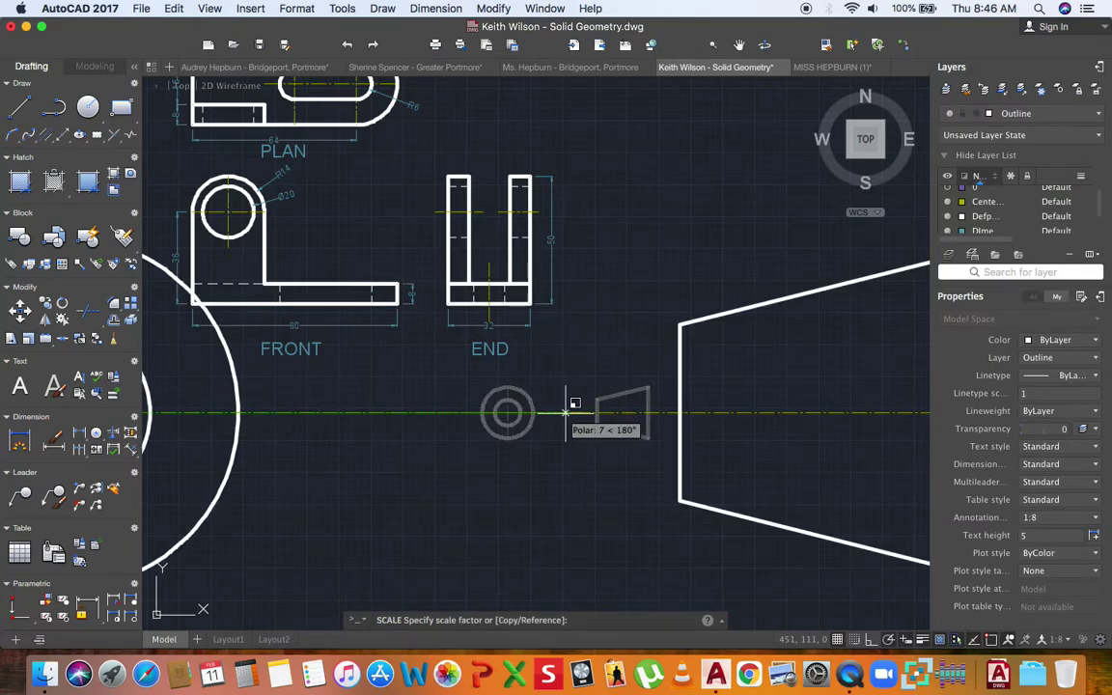
{"action": "type", "text": "0.5"}
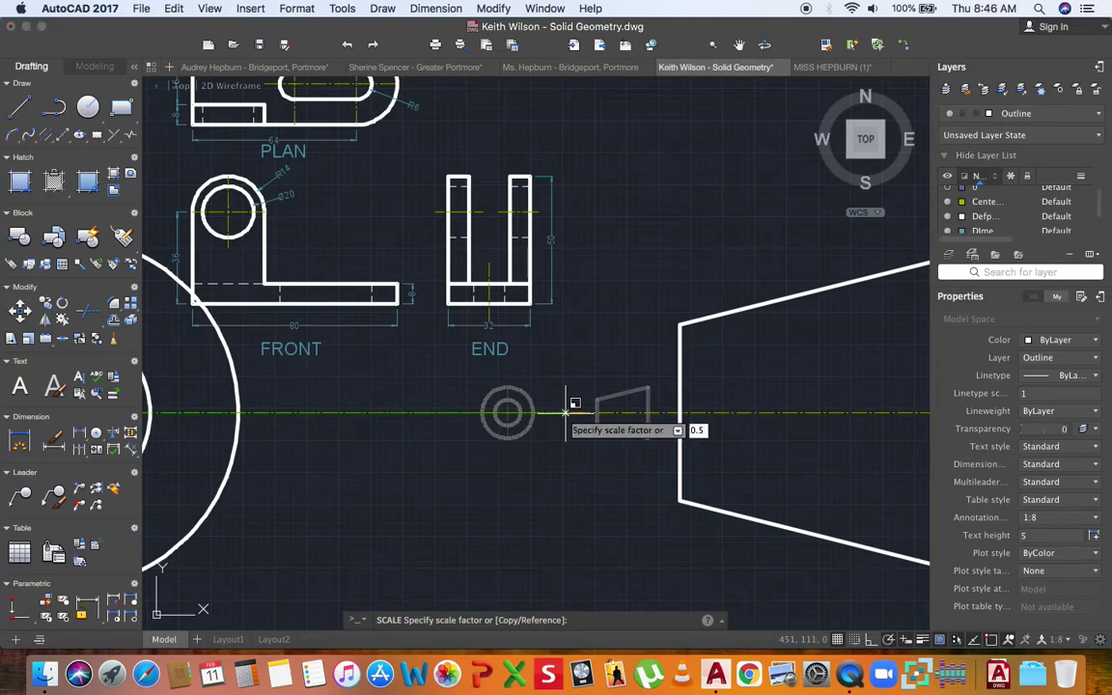
{"action": "key", "text": "Return"}
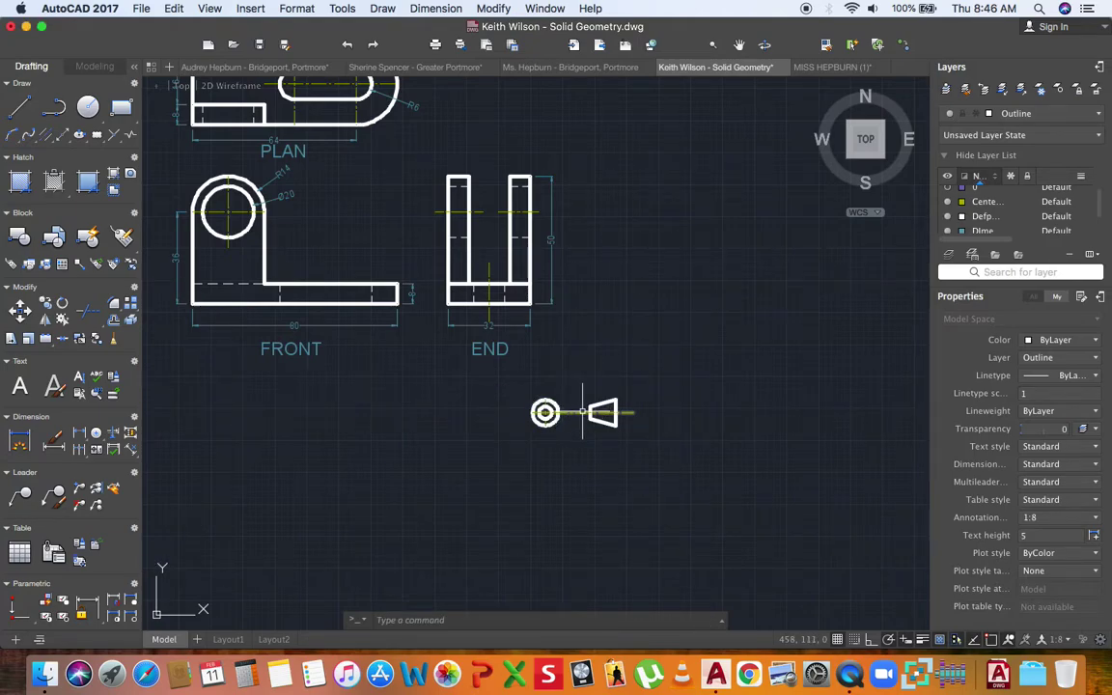
{"action": "middle_click_drag", "start_coordinate": [529, 402], "coordinate": [557, 403]}
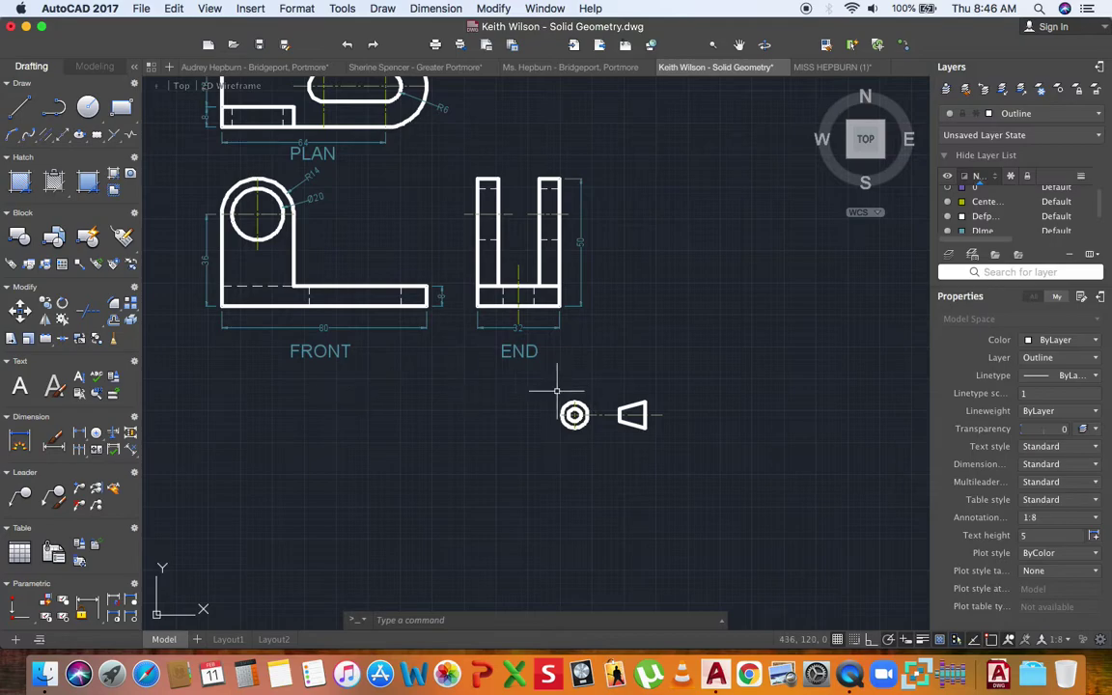
{"action": "scroll", "coordinate": [647, 413], "scroll_direction": "up", "scroll_amount": 3}
{"action": "scroll", "coordinate": [412, 422], "scroll_direction": "down", "scroll_amount": 3}
{"action": "mouse_move", "coordinate": [412, 421]}
{"action": "middle_mouse_down"}
{"action": "mouse_move", "coordinate": [517, 420]}
{"action": "mouse_move", "coordinate": [509, 400]}
{"action": "middle_mouse_up"}
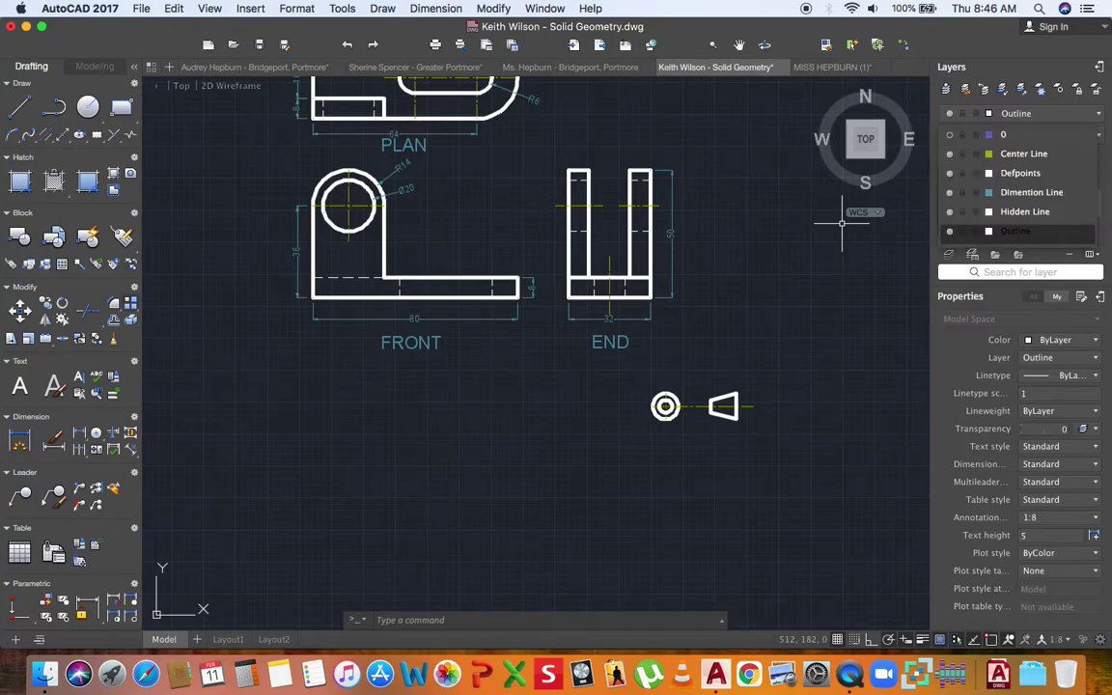
- Copy the FRONT label straight down to the empty space below it
{"action": "left_click", "coordinate": [402, 342]}
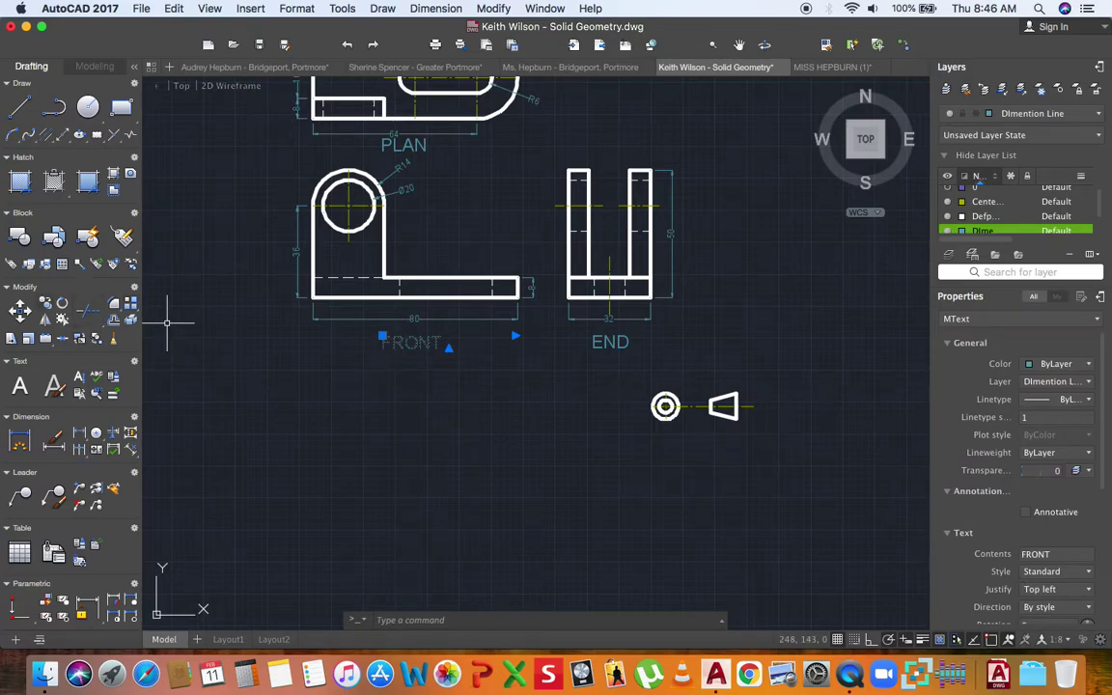
{"action": "left_click", "coordinate": [87, 309]}
{"action": "left_click", "coordinate": [413, 345]}
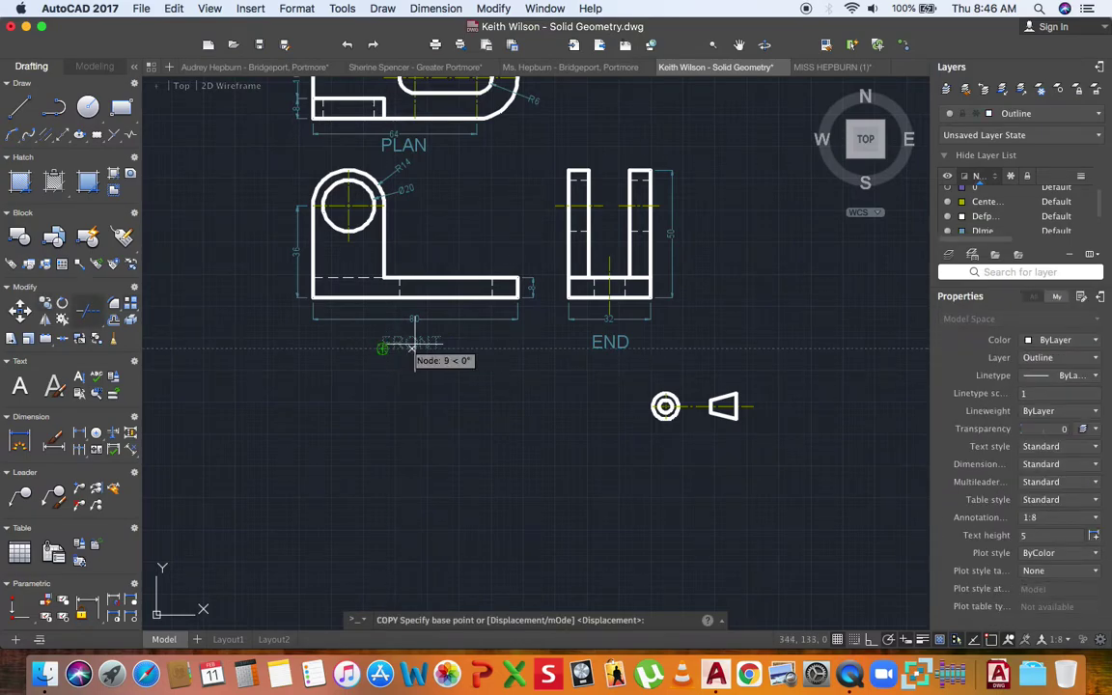
{"action": "left_click", "coordinate": [413, 390]}
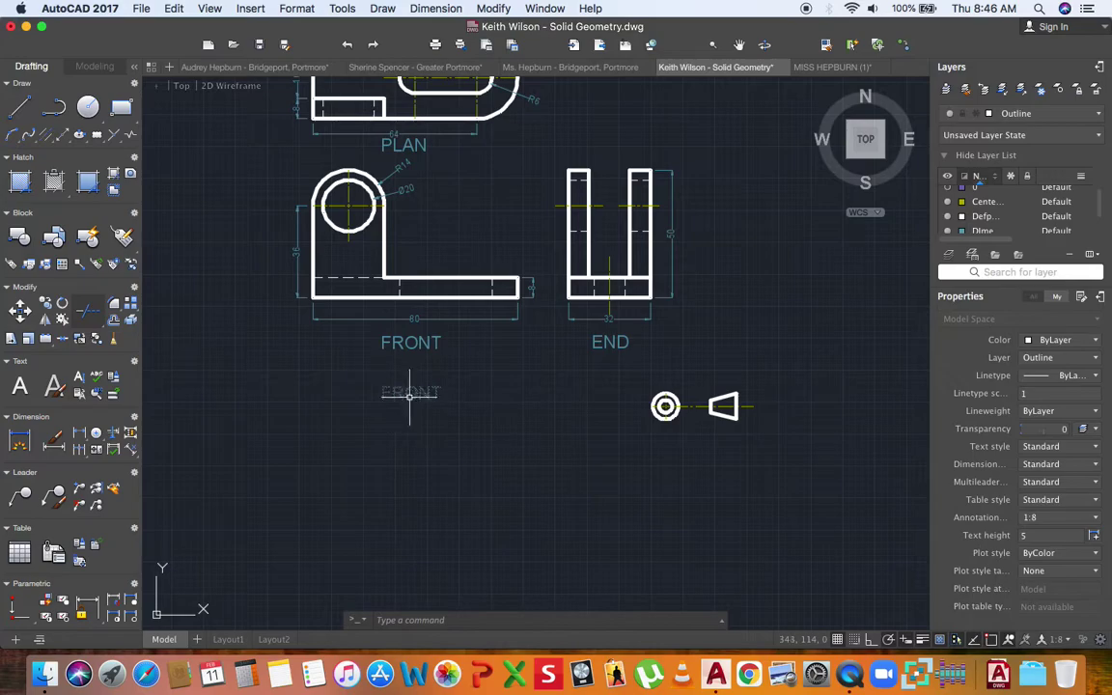
- Change the copied label's text to ORTHOGRAPHIC PROJECTION and widen its text box so the title fits on one line
{"action": "double_click", "coordinate": [391, 389]}
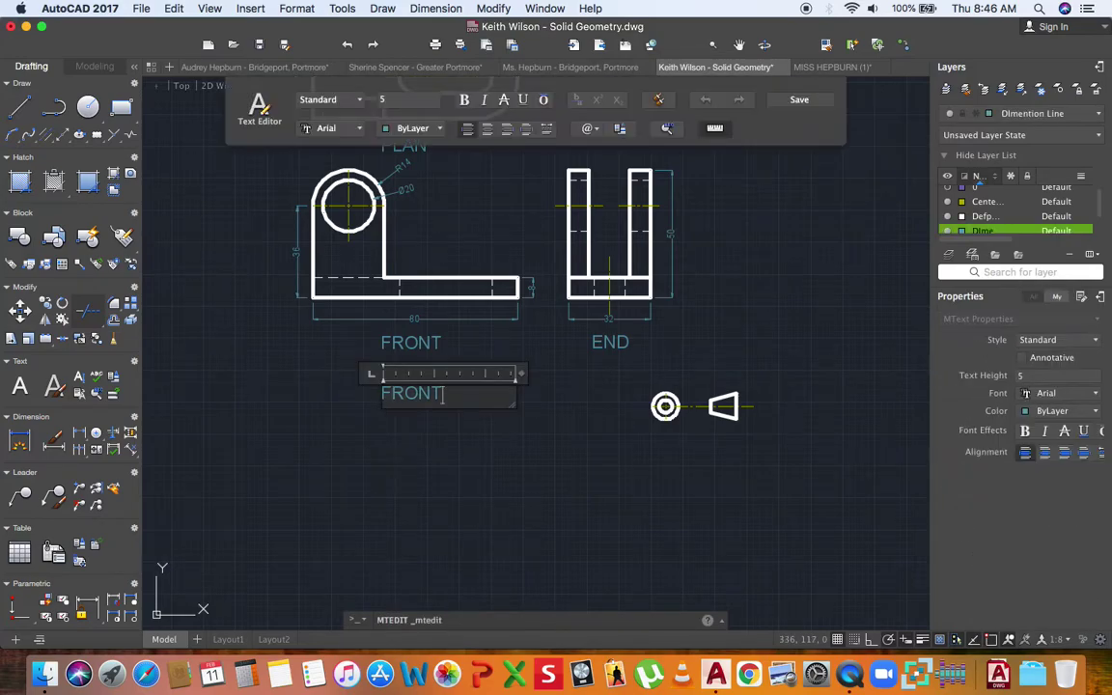
{"action": "type", "text": "ORTHOGRAP"}
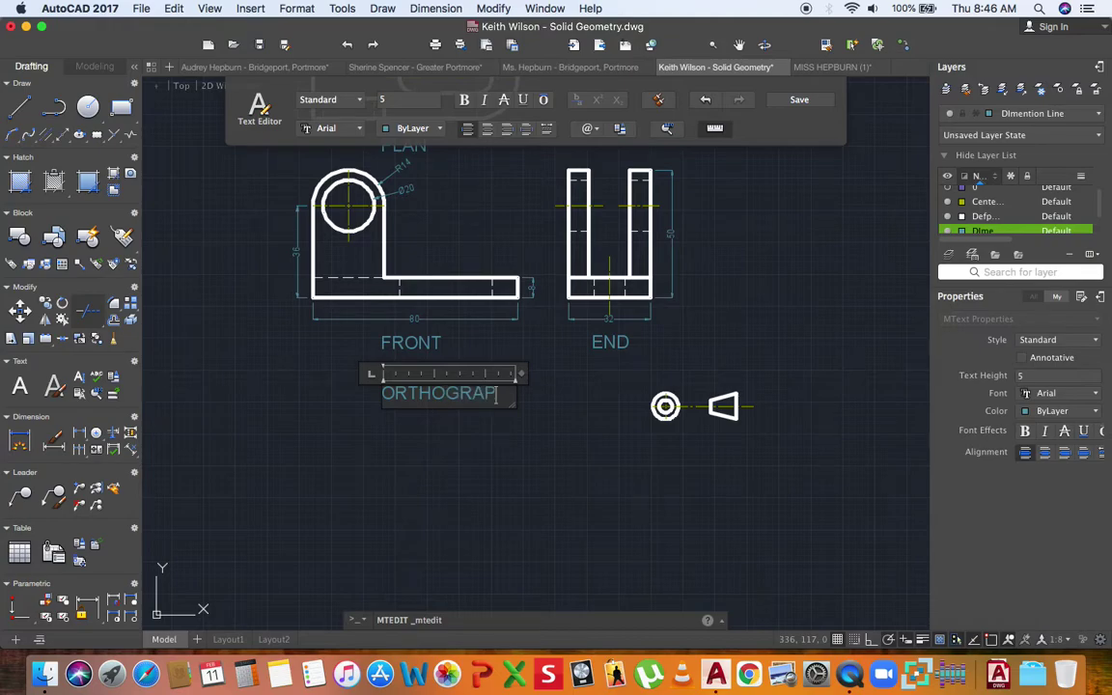
{"action": "type", "text": "HIC"}
{"action": "key", "text": "Return"}
{"action": "type", "text": "PROJECTION"}
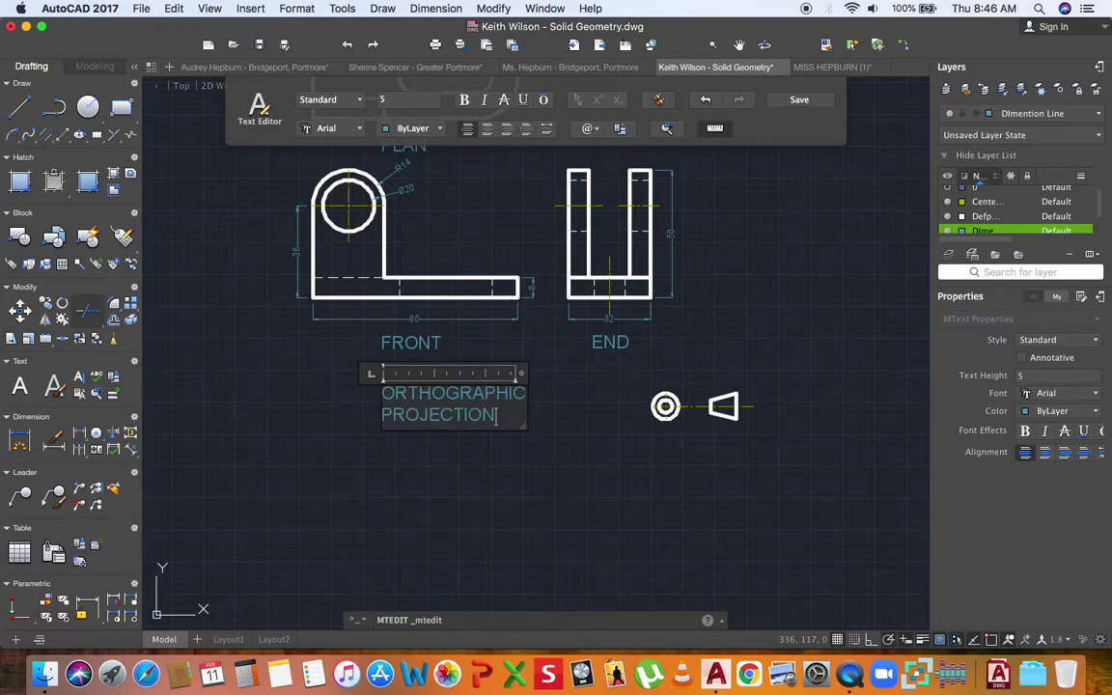
{"action": "left_click_drag", "start_coordinate": [523, 373], "coordinate": [665, 373]}
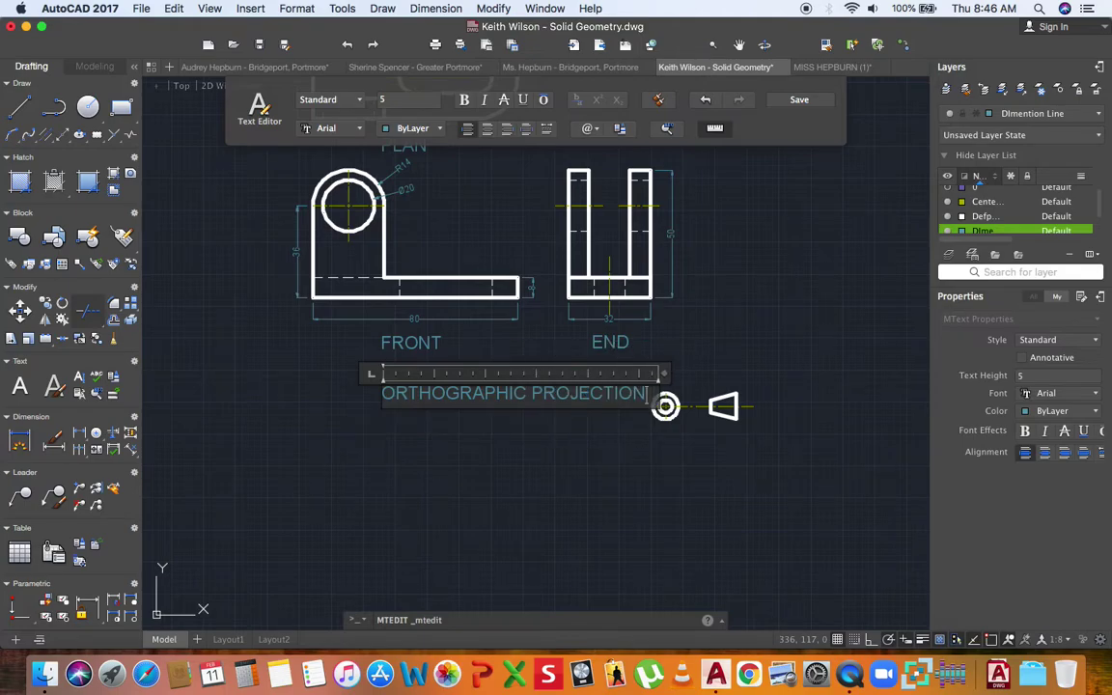
{"action": "key", "text": "Escape"}
- Shift the ORTHOGRAPHIC PROJECTION title horizontally to the left, clear of the projection symbol's circles
{"action": "left_click", "coordinate": [382, 388]}
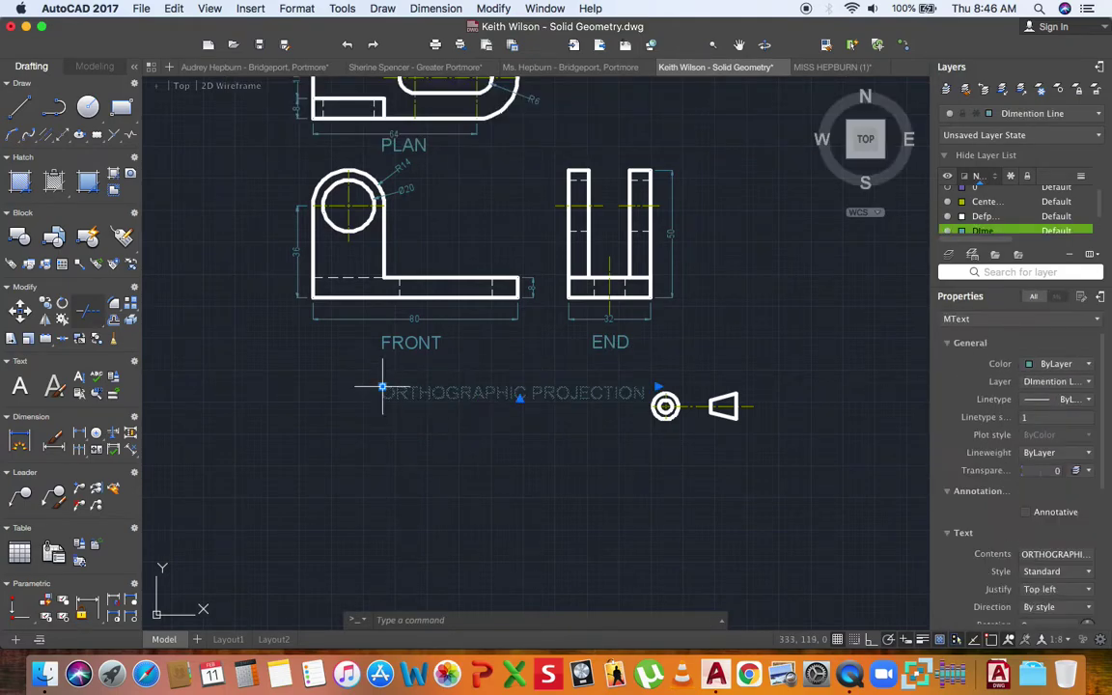
{"action": "left_click", "coordinate": [382, 387]}
{"action": "left_click", "coordinate": [343, 388]}
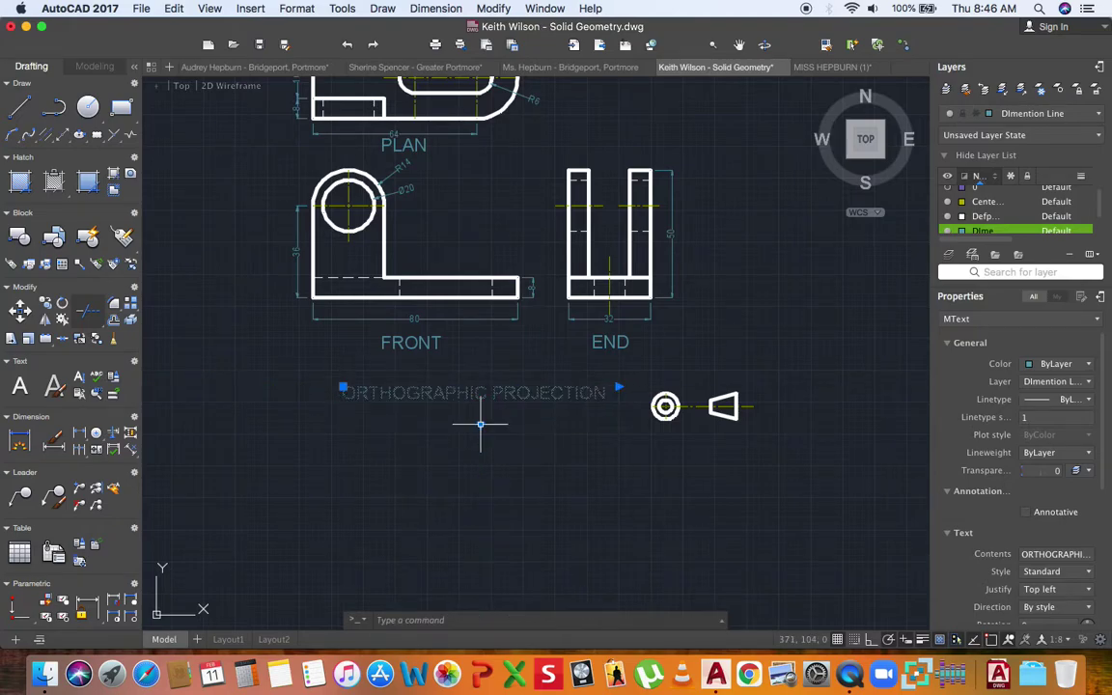
- Set the title's text height to 7 and widen its text box to keep both words on one line
{"action": "double_click", "coordinate": [507, 394]}
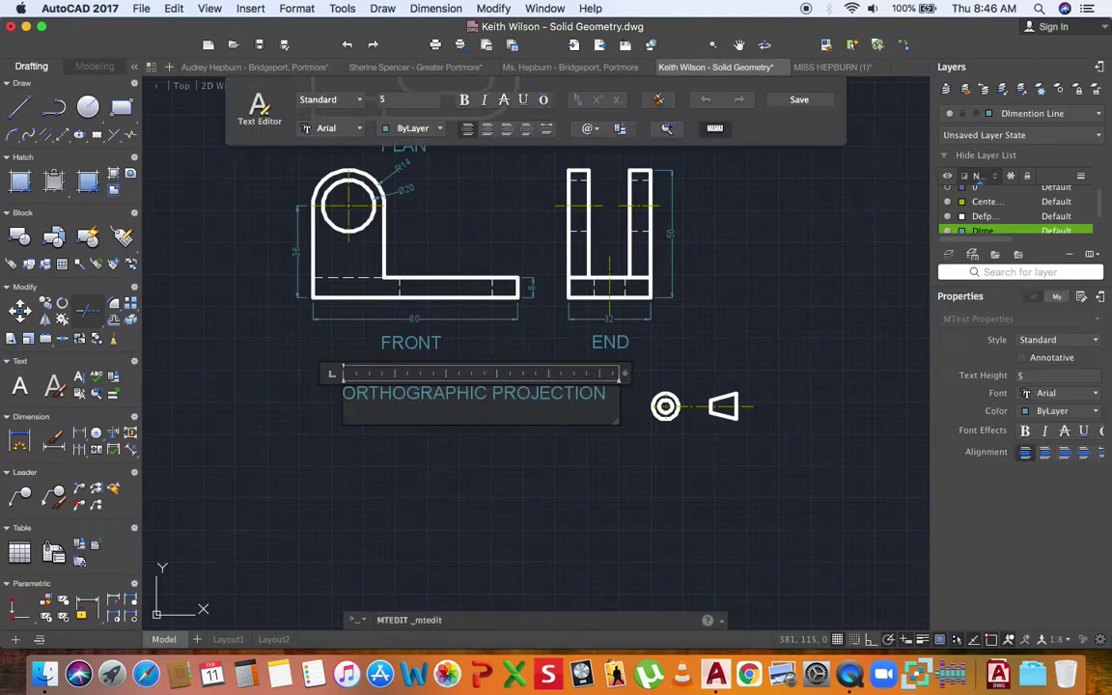
{"action": "key", "text": "super+a"}
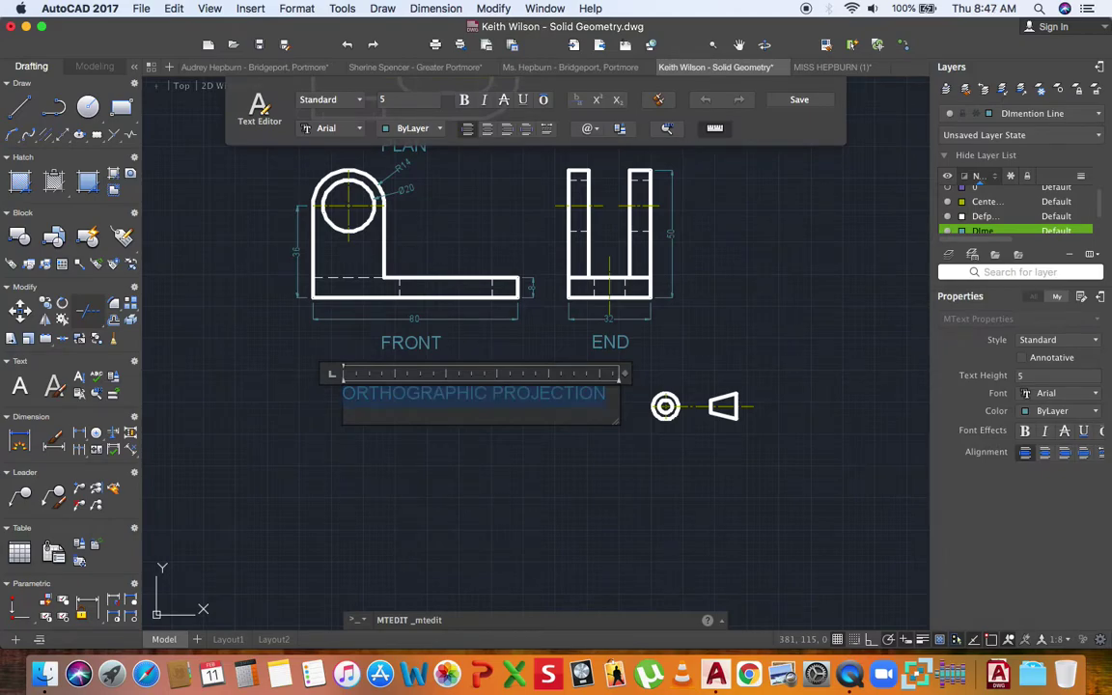
{"action": "left_click", "coordinate": [411, 99]}
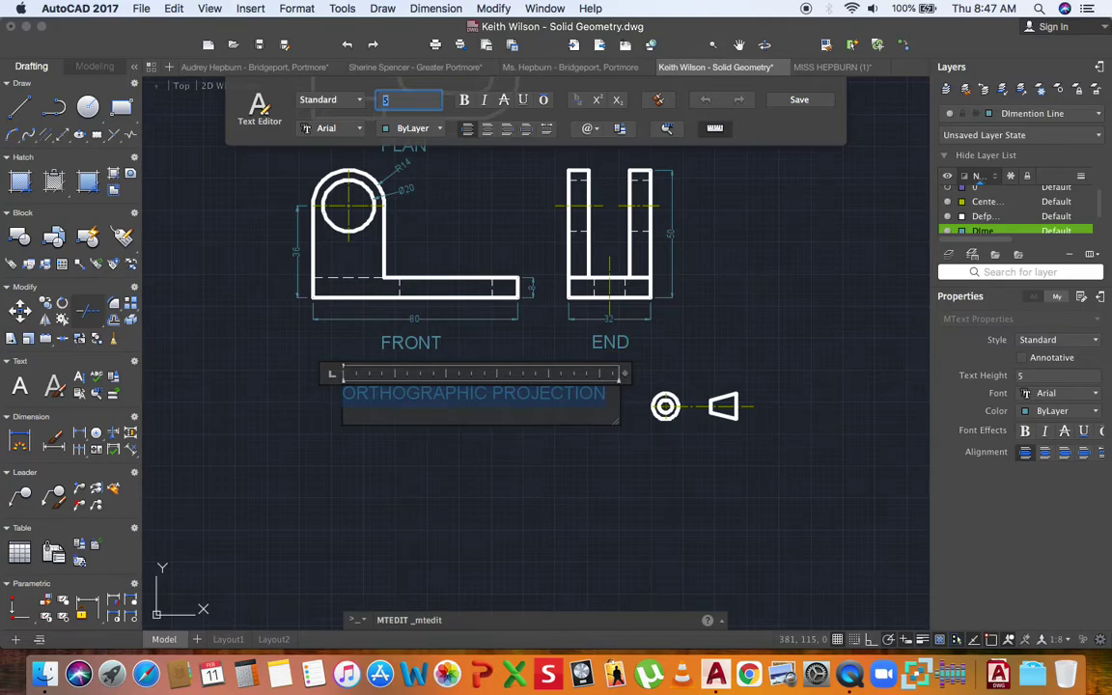
{"action": "type", "text": "7"}
{"action": "key", "text": "Return"}
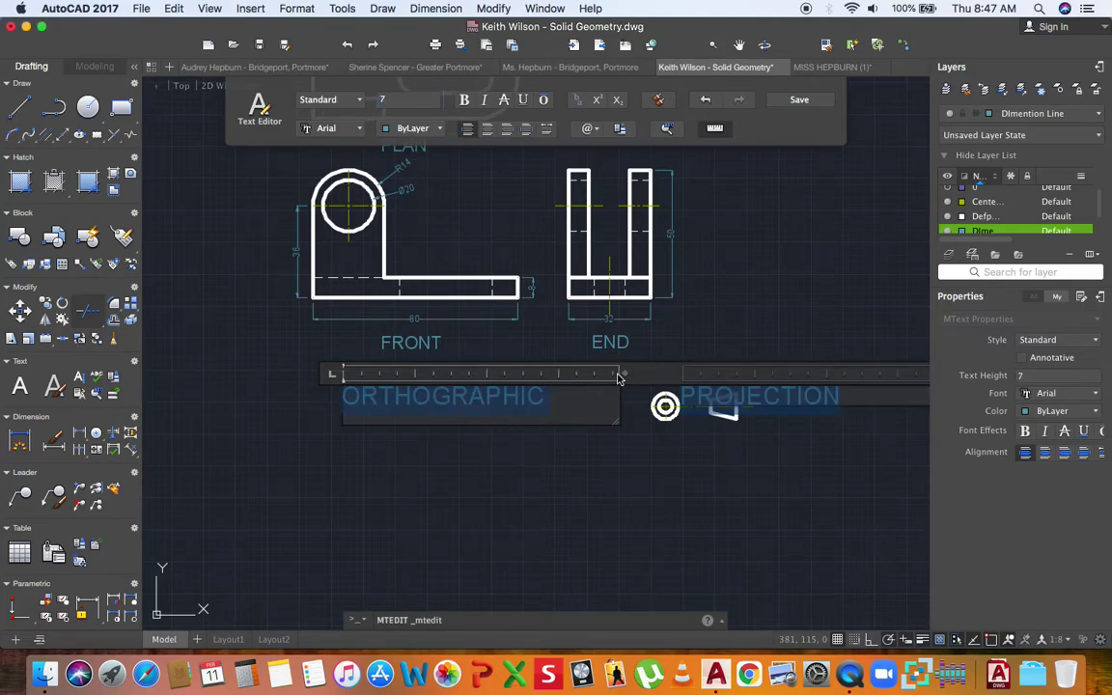
{"action": "left_click_drag", "start_coordinate": [619, 377], "coordinate": [766, 367]}
{"action": "key", "text": "super+a"}
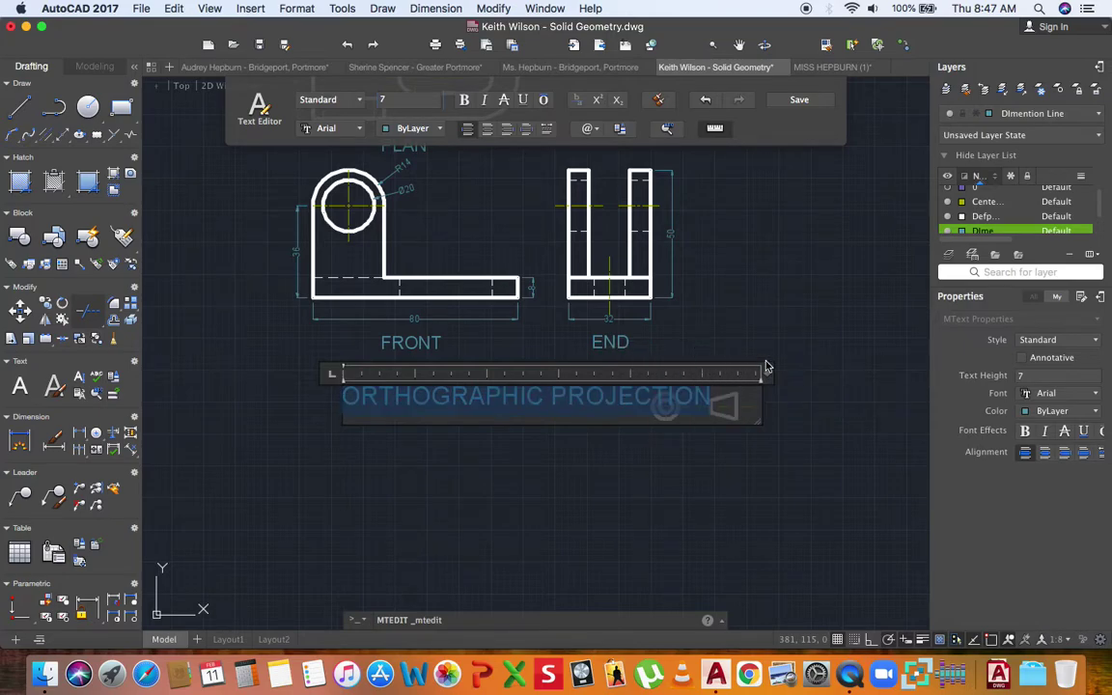
- Move the enlarged title down and slightly left so it sits below the projection symbol
{"action": "left_click", "coordinate": [442, 390]}
{"action": "left_click", "coordinate": [447, 379]}
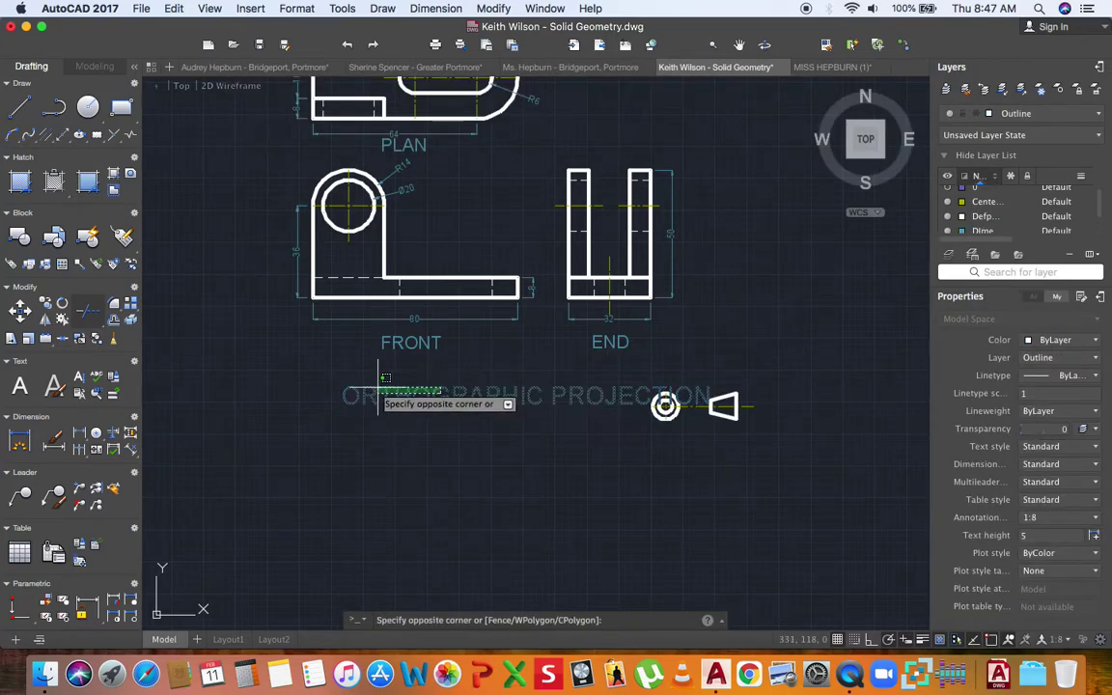
{"action": "left_click", "coordinate": [370, 394]}
{"action": "left_click", "coordinate": [343, 387]}
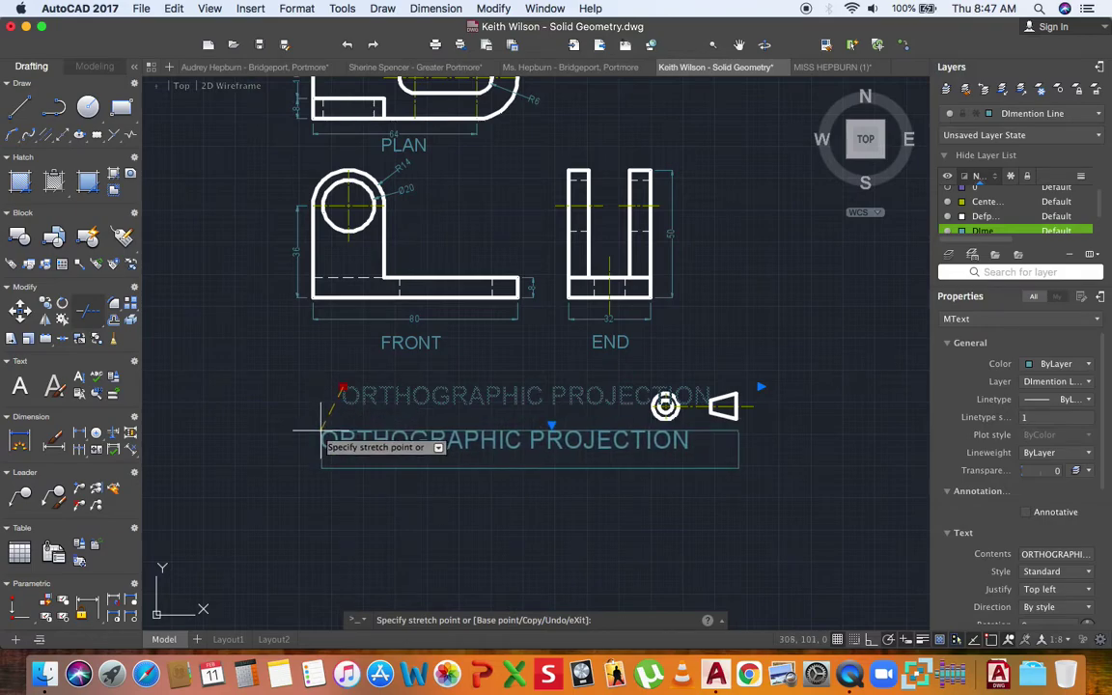
{"action": "left_click", "coordinate": [320, 432]}
{"action": "key", "text": "Escape"}
- Move the whole projection symbol straight up, closer to the end view and beside the END label
{"action": "left_click", "coordinate": [633, 363]}
{"action": "left_click", "coordinate": [789, 442]}
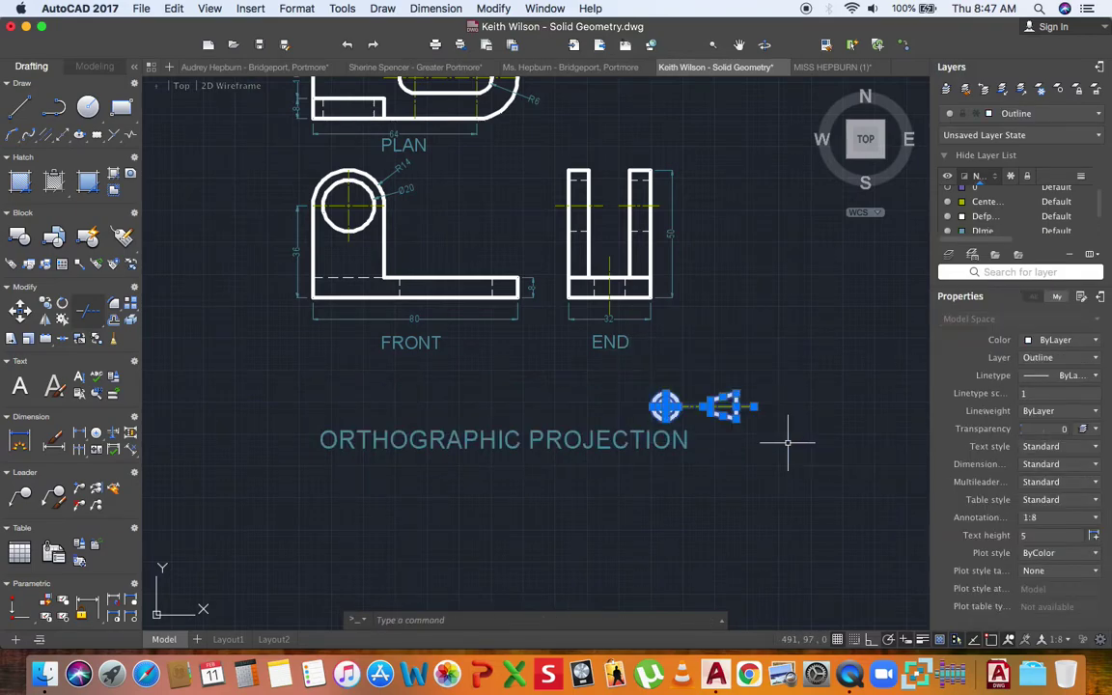
{"action": "type", "text": "m"}
{"action": "key", "text": "Return"}
{"action": "left_click", "coordinate": [743, 463]}
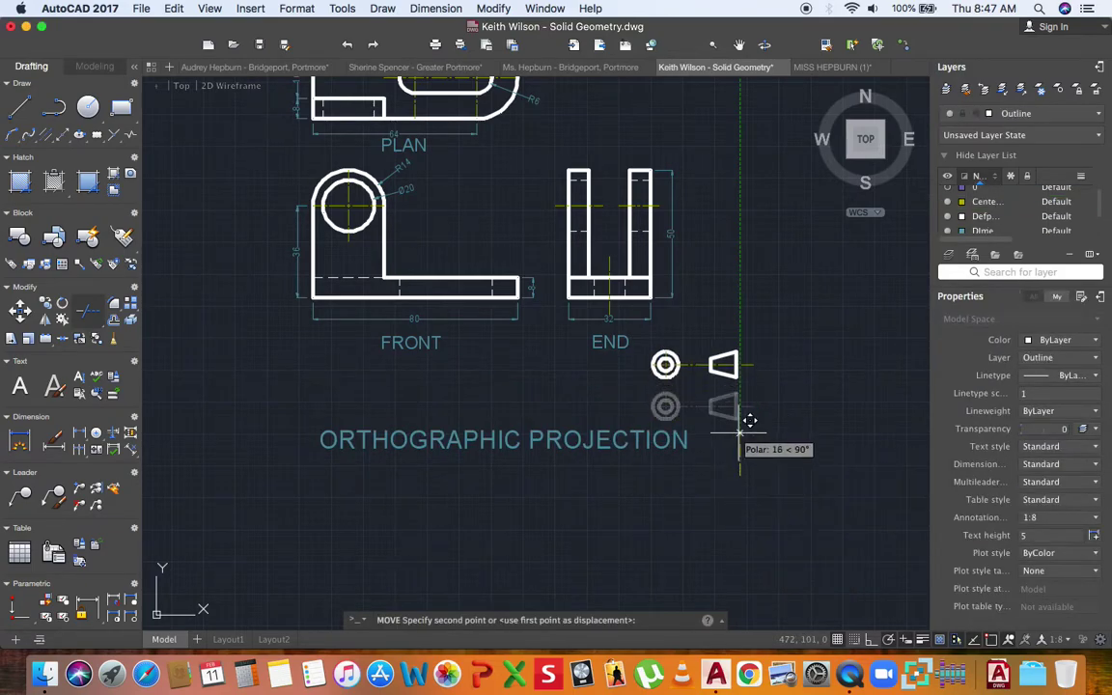
{"action": "key", "text": "Escape"}
- Move the ORTHOGRAPHIC PROJECTION title up and slightly left, closer beneath the views and the projection symbol
{"action": "left_click", "coordinate": [322, 432]}
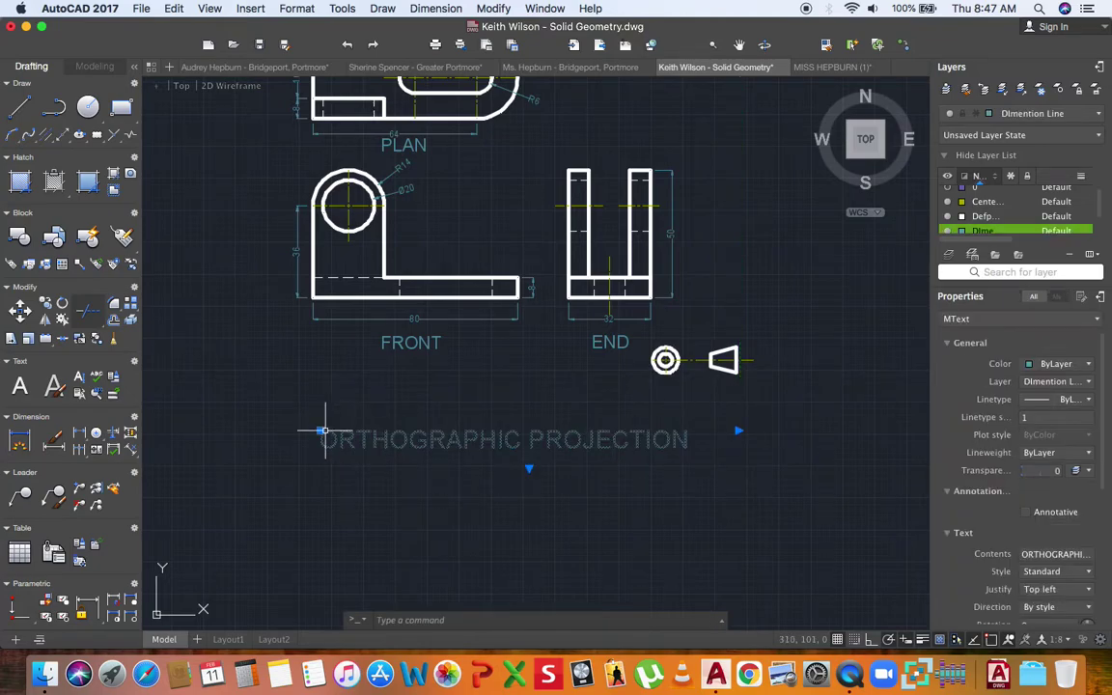
{"action": "left_click", "coordinate": [321, 432]}
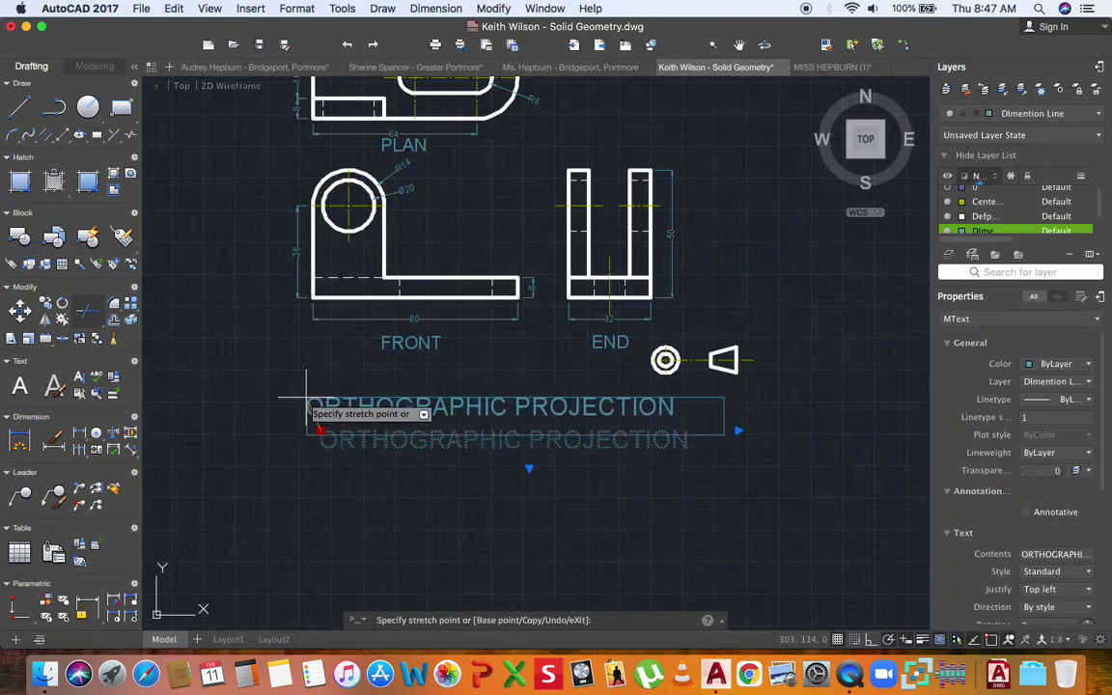
{"action": "left_click", "coordinate": [305, 396]}
{"action": "key", "text": "Escape"}
{"action": "scroll", "coordinate": [414, 447], "scroll_direction": "up", "scroll_amount": 5}
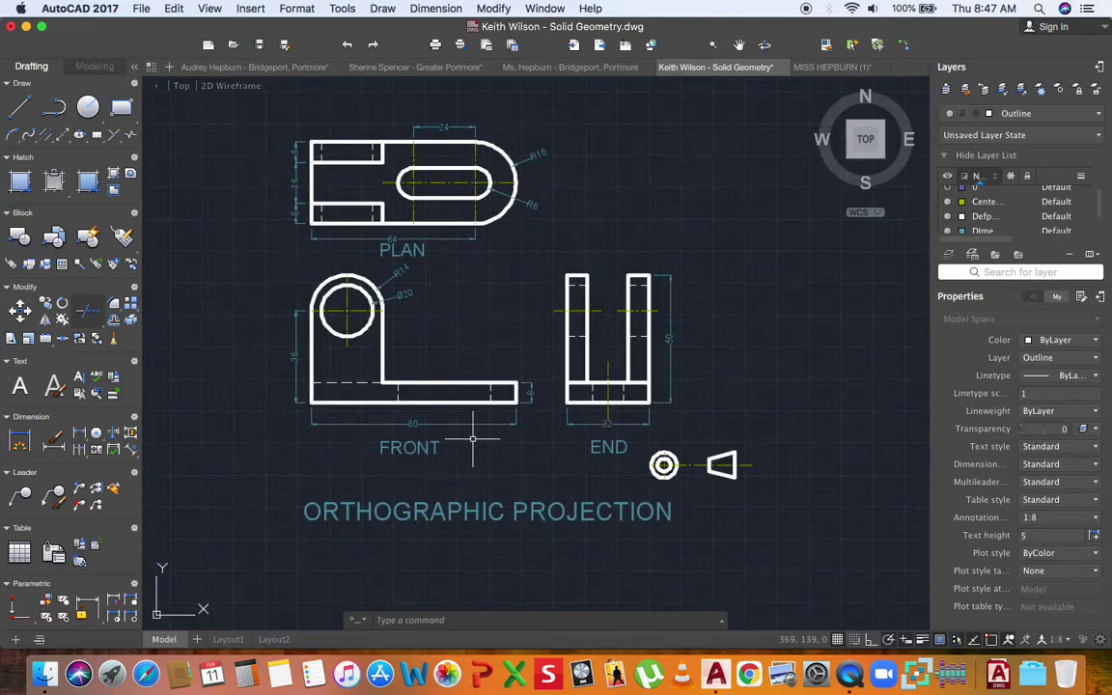
{"action": "scroll", "coordinate": [473, 439], "scroll_direction": "down", "scroll_amount": 7}
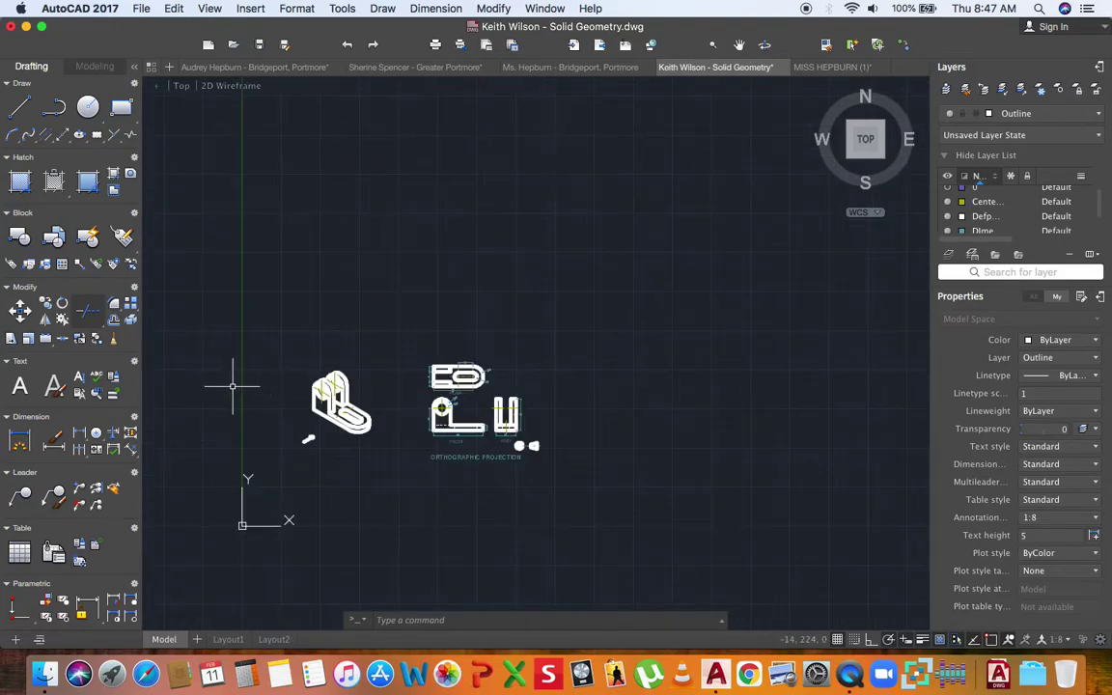
{"action": "scroll", "coordinate": [328, 409], "scroll_direction": "up", "scroll_amount": 6}
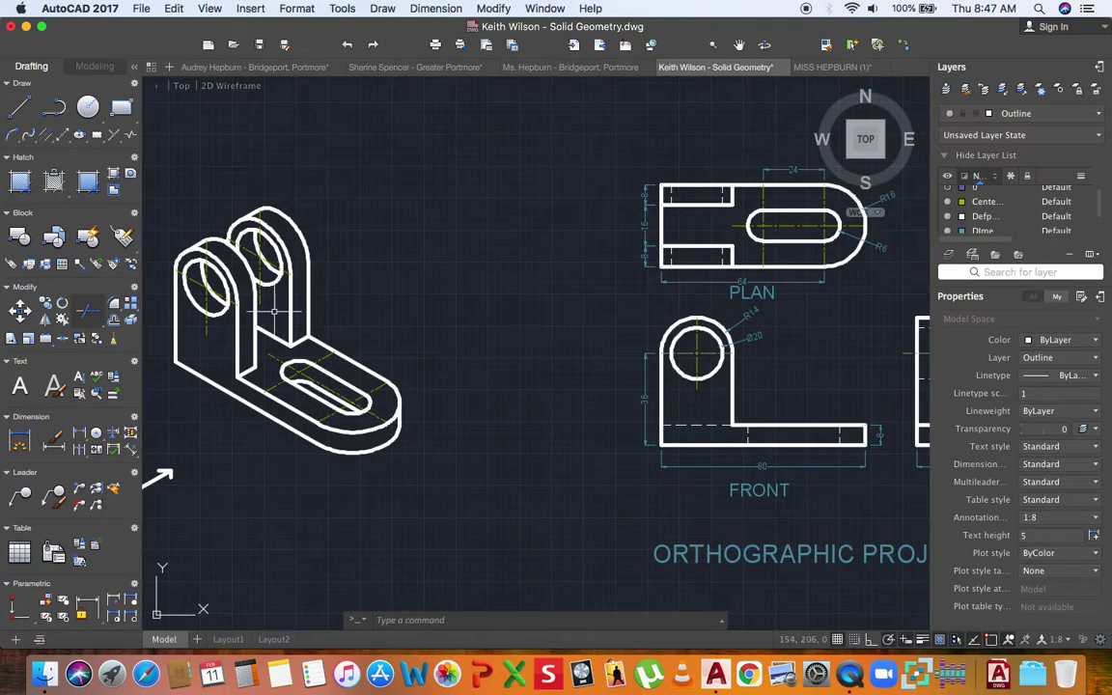
{"action": "scroll", "coordinate": [338, 333], "scroll_direction": "down", "scroll_amount": 4}
{"action": "mouse_move", "coordinate": [400, 363]}
{"action": "middle_mouse_down"}
{"action": "mouse_move", "coordinate": [415, 368]}
{"action": "mouse_move", "coordinate": [322, 348]}
{"action": "middle_mouse_up"}
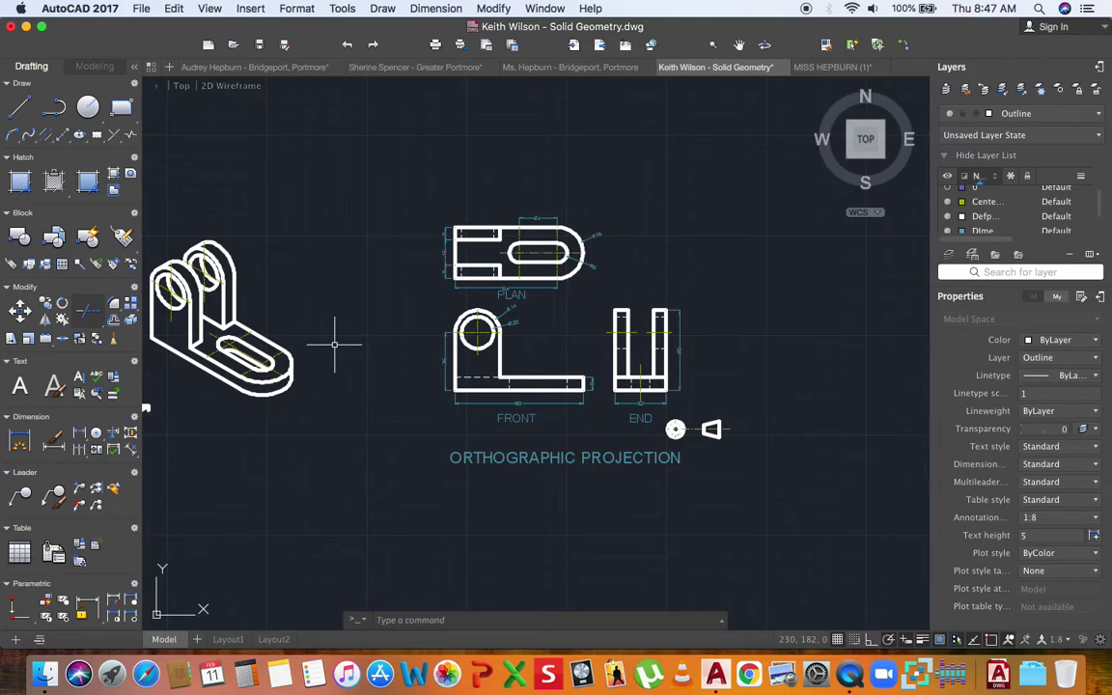
- Move the PLAN label right and slightly down, clear of the 64 dimension below the plan view
{"action": "scroll", "coordinate": [516, 297], "scroll_direction": "up", "scroll_amount": 2}
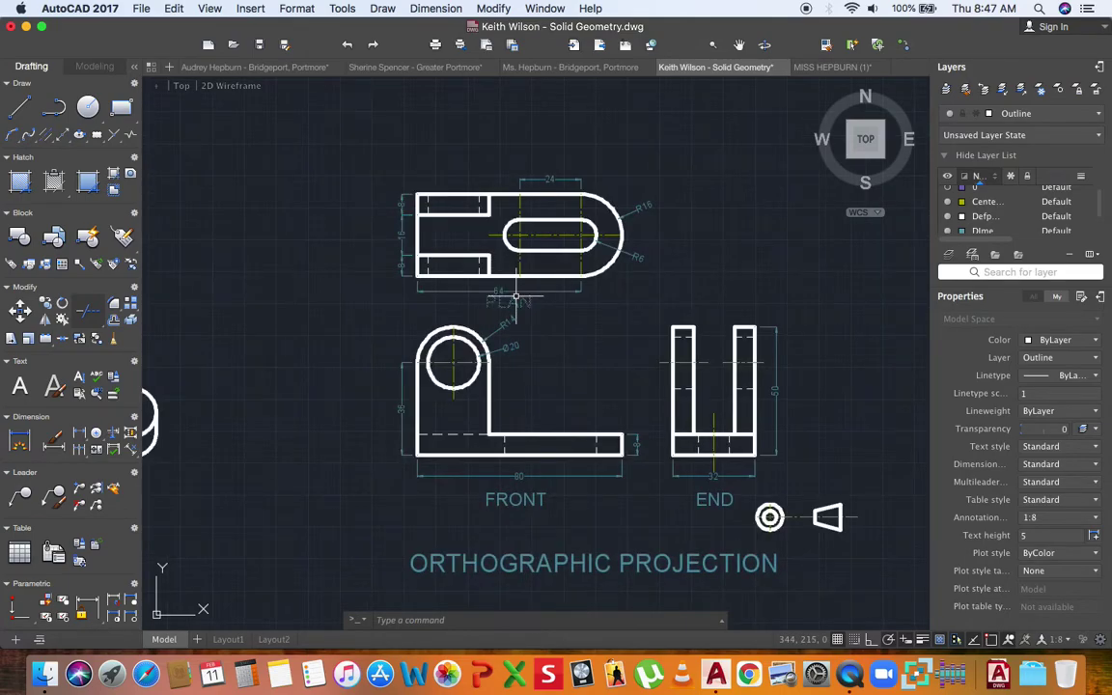
{"action": "scroll", "coordinate": [517, 298], "scroll_direction": "up", "scroll_amount": 3}
{"action": "left_click", "coordinate": [441, 297]}
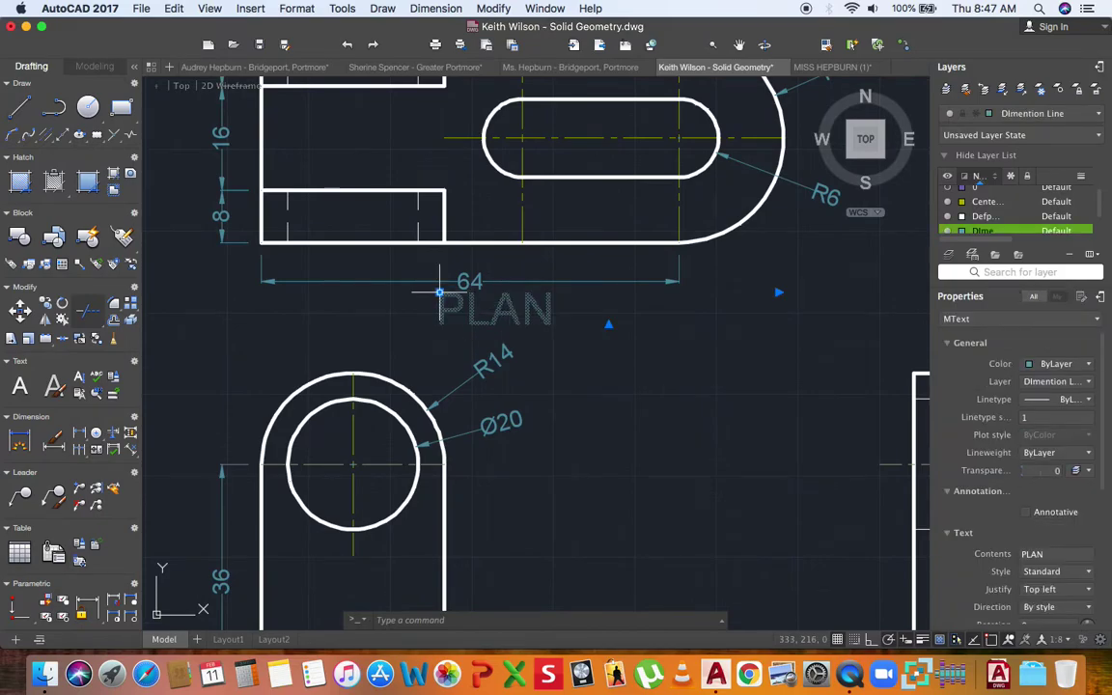
{"action": "left_click", "coordinate": [439, 291]}
{"action": "left_click", "coordinate": [571, 310]}
{"action": "scroll", "coordinate": [550, 318], "scroll_direction": "down", "scroll_amount": 3}
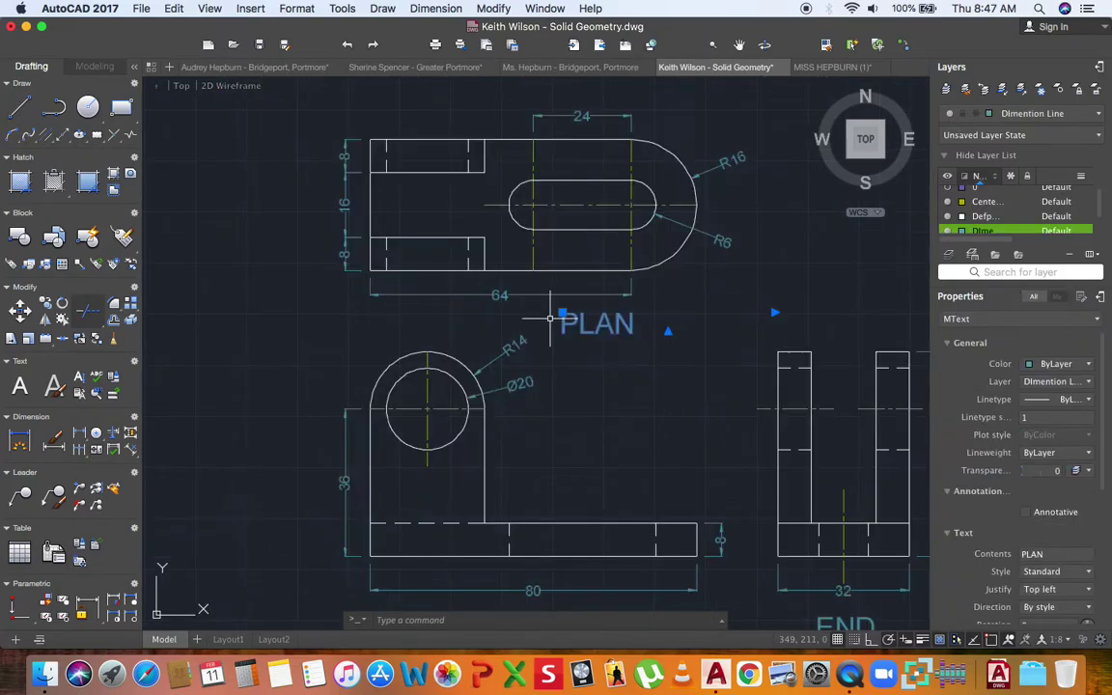
{"action": "scroll", "coordinate": [560, 312], "scroll_direction": "down", "scroll_amount": 3}
{"action": "key", "text": "Escape"}
{"action": "scroll", "coordinate": [521, 297], "scroll_direction": "up", "scroll_amount": 2}
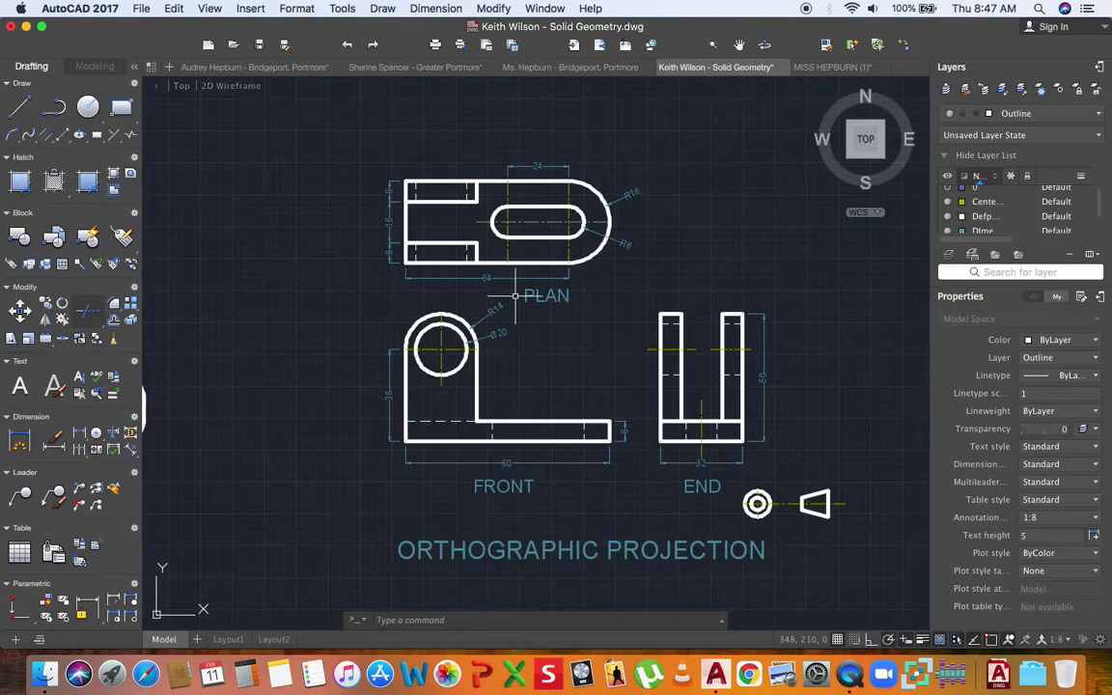